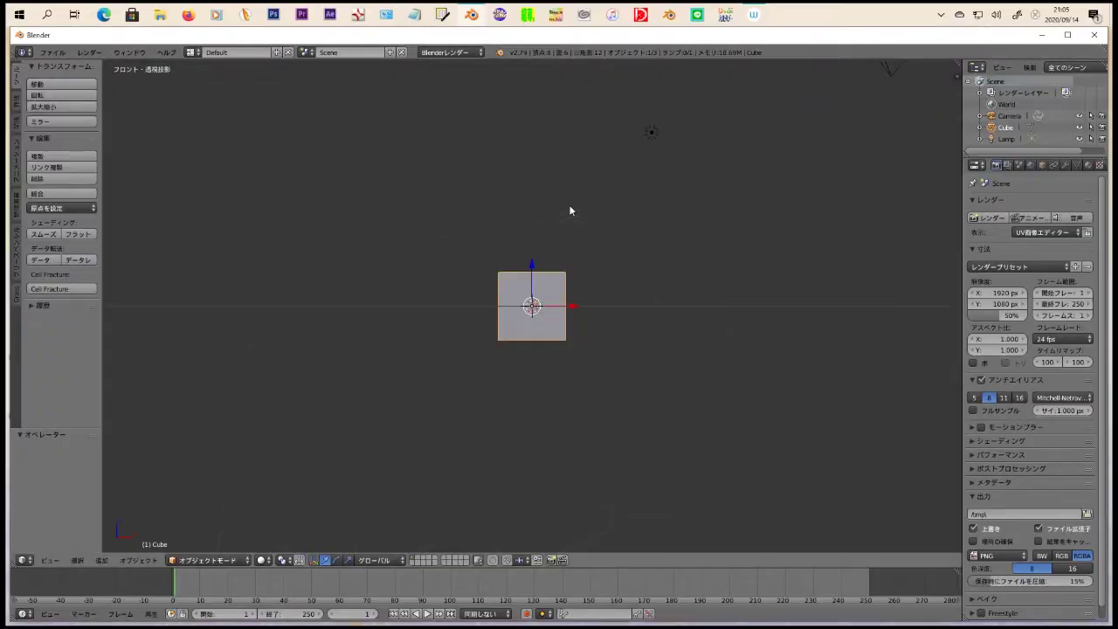
Step: Loop-cut the cube down its centre and delete the left half
{"action": "key", "text": "Tab"}
{"action": "key", "text": "a"}
{"action": "scroll", "coordinate": [559, 366], "scroll_direction": "up", "scroll_amount": 2}
{"action": "key", "text": "ctrl+r"}
{"action": "left_click", "coordinate": [569, 356]}
{"action": "right_click", "coordinate": [569, 356]}
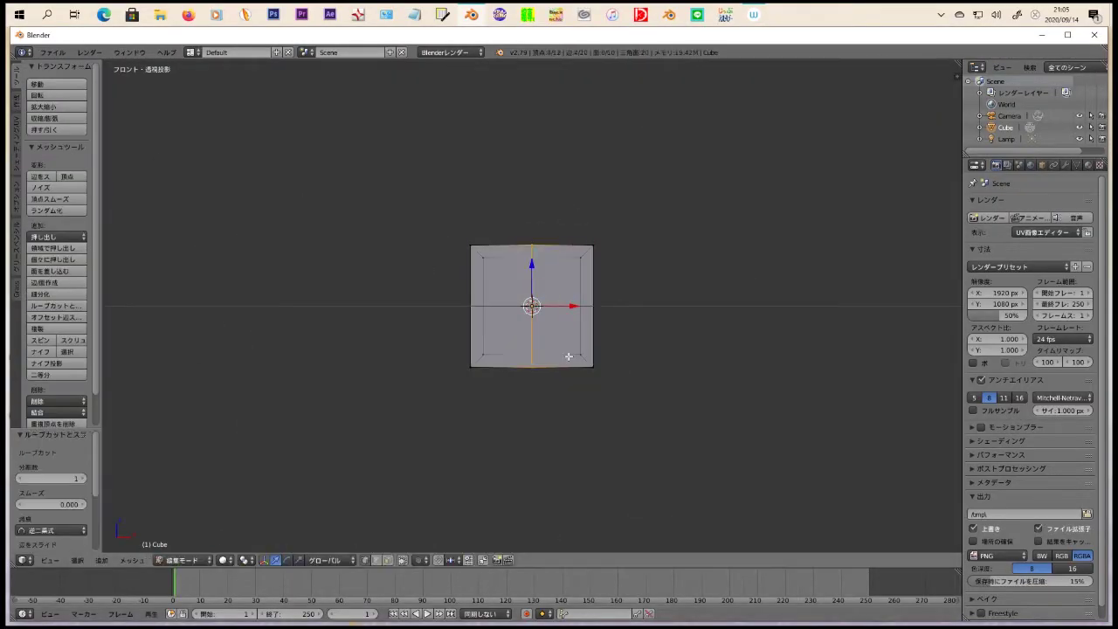
{"action": "key", "text": "x"}
Step: Add a Mirror modifier with clipping and a Subdivision Surface modifier at viewport level 2
{"action": "left_click", "coordinate": [463, 444]}
{"action": "left_click", "coordinate": [1064, 165]}
{"action": "left_click", "coordinate": [1034, 203]}
{"action": "left_click", "coordinate": [777, 331]}
{"action": "middle_click_drag", "start_coordinate": [777, 331], "coordinate": [713, 325]}
{"action": "key", "text": "KP_1"}
{"action": "left_click", "coordinate": [1034, 203]}
{"action": "left_click", "coordinate": [839, 399]}
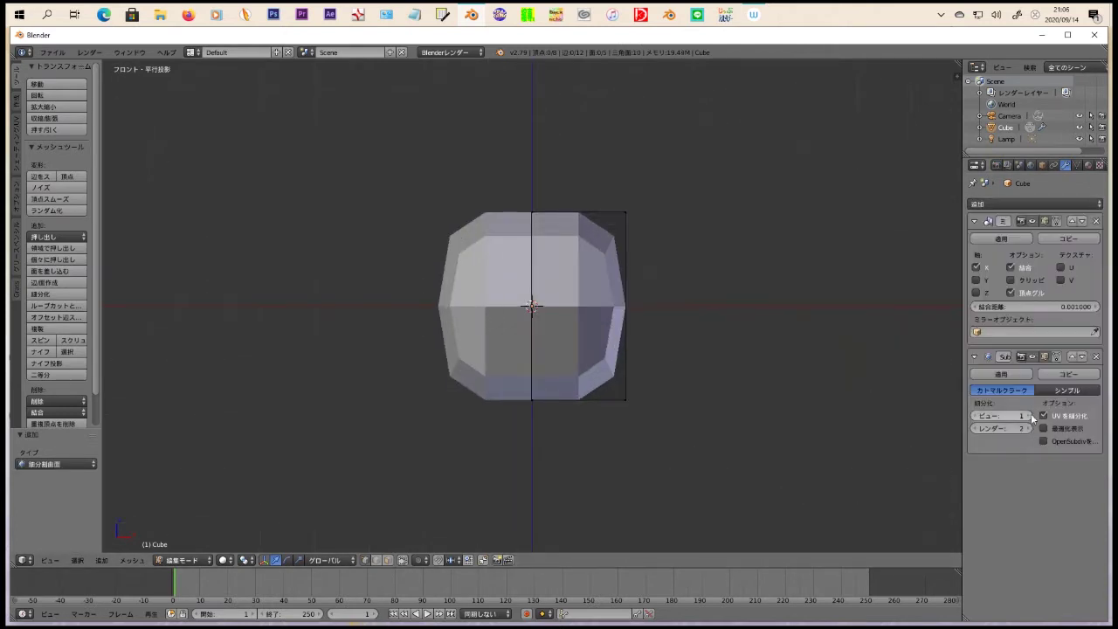
{"action": "left_click", "coordinate": [1027, 415]}
Step: Widen the head by pushing the right side outward, then taper its outer vertices
{"action": "key", "text": "a"}
{"action": "key", "text": "a"}
{"action": "key", "text": "b"}
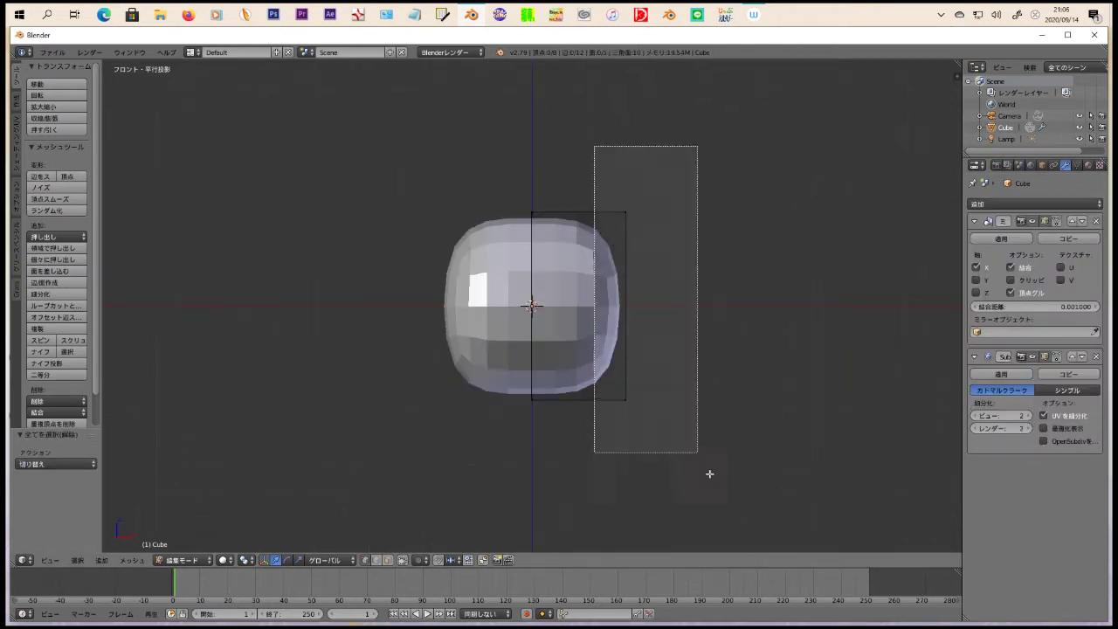
{"action": "key", "text": "x"}
{"action": "left_click", "coordinate": [832, 424]}
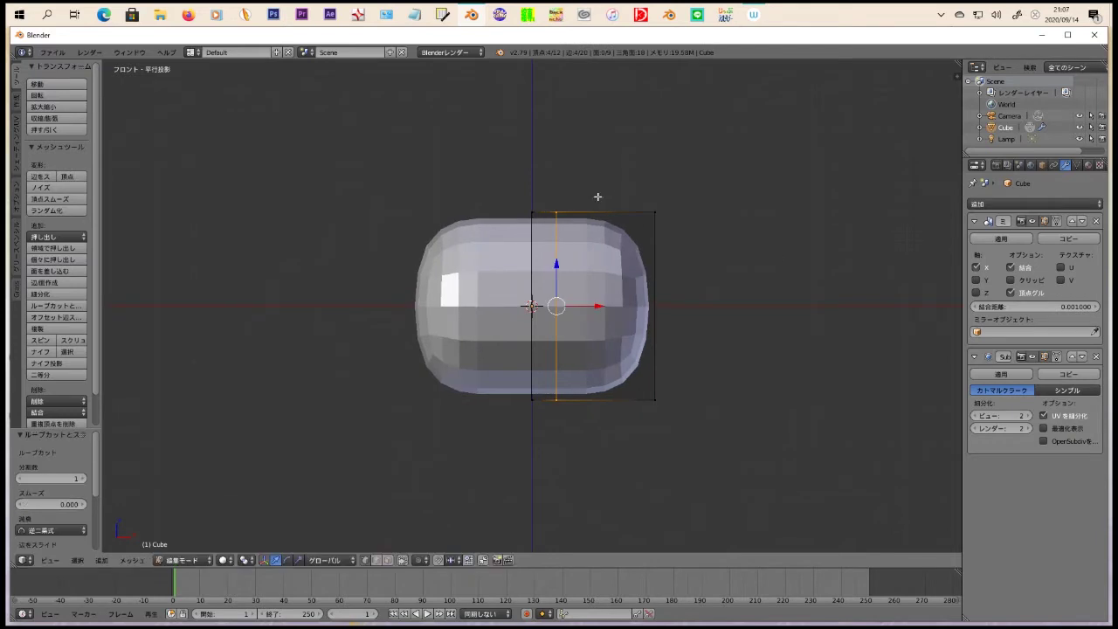
{"action": "key", "text": "a"}
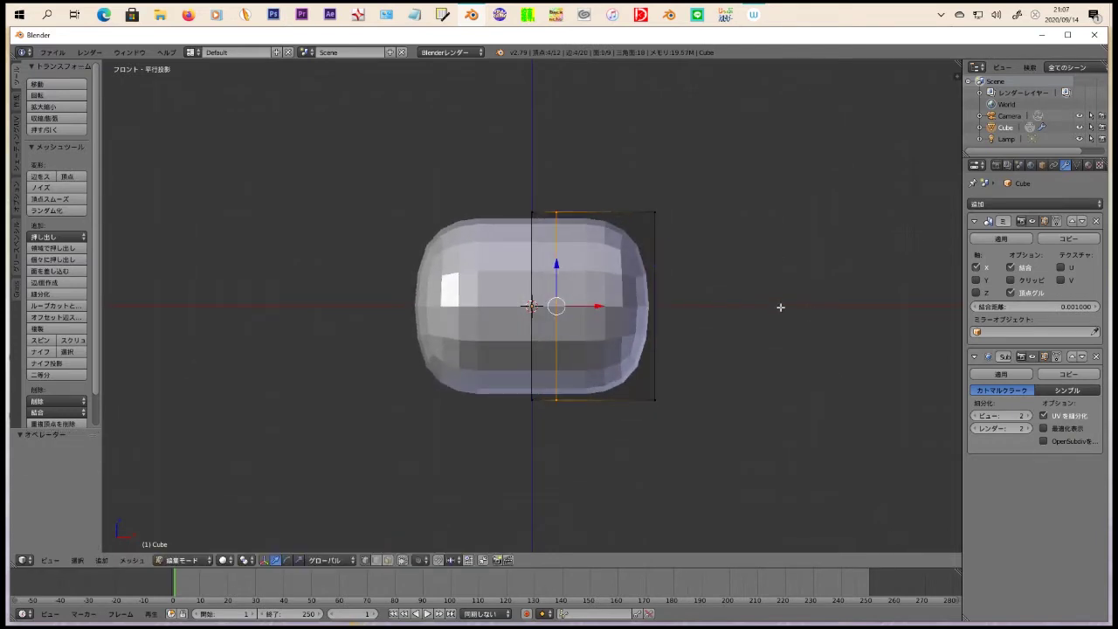
{"action": "key", "text": "s"}
{"action": "key", "text": "1"}
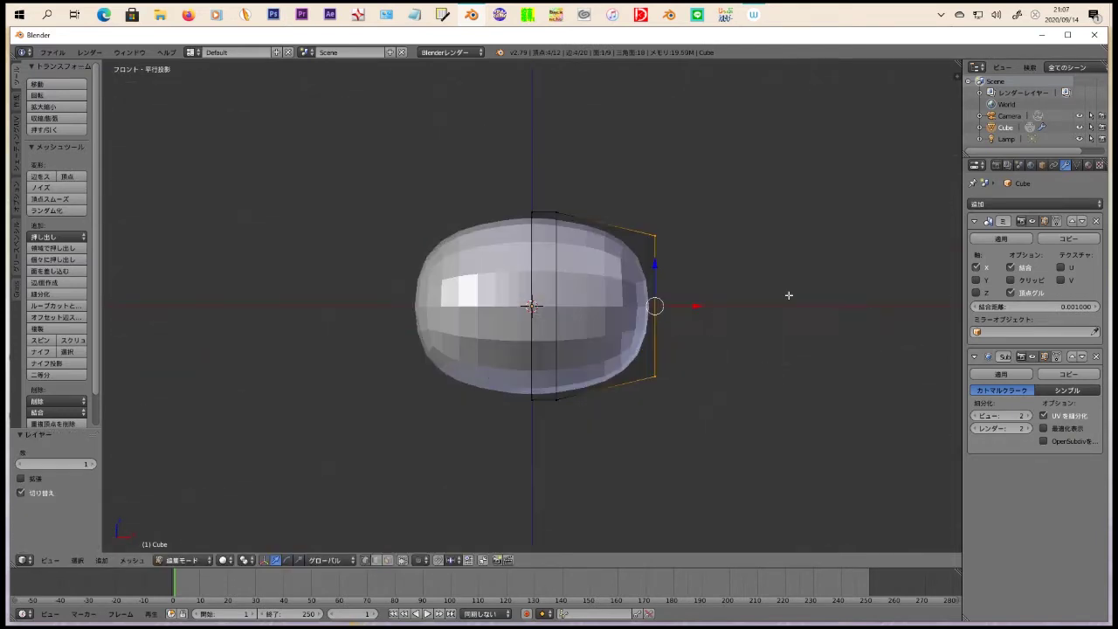
{"action": "middle_click_drag", "start_coordinate": [773, 287], "coordinate": [664, 330]}
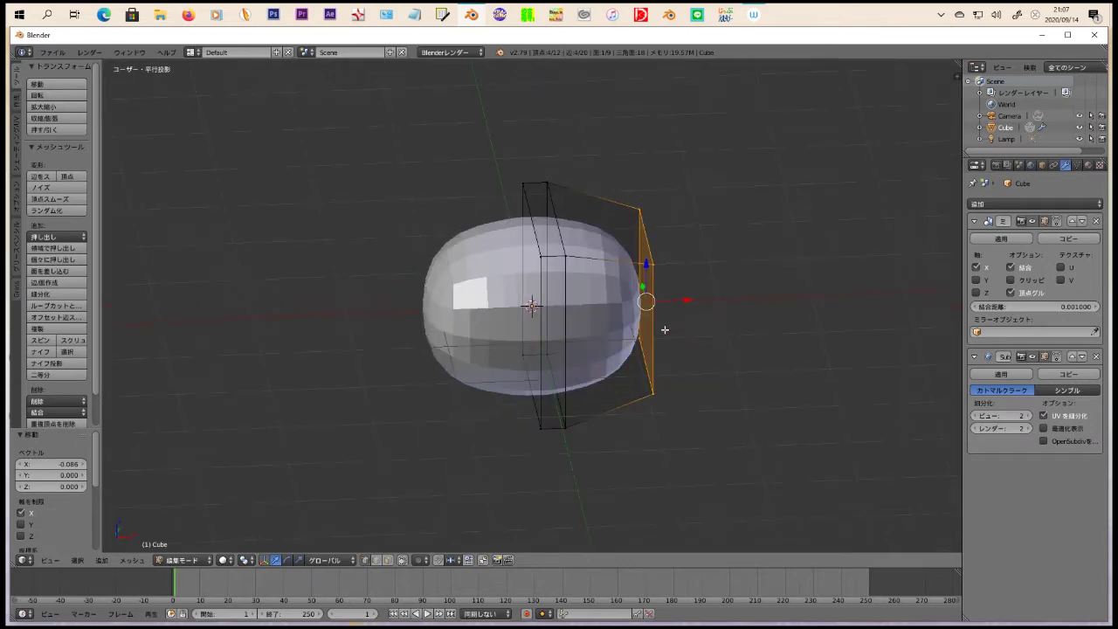
Step: Apply the Subdivision Surface modifier and return to Edit Mode in front view
{"action": "key", "text": "Tab"}
{"action": "left_click", "coordinate": [1000, 374]}
{"action": "key", "text": "Tab"}
{"action": "key", "text": "KP_1"}
{"action": "scroll", "coordinate": [609, 286], "scroll_direction": "up", "scroll_amount": 3}
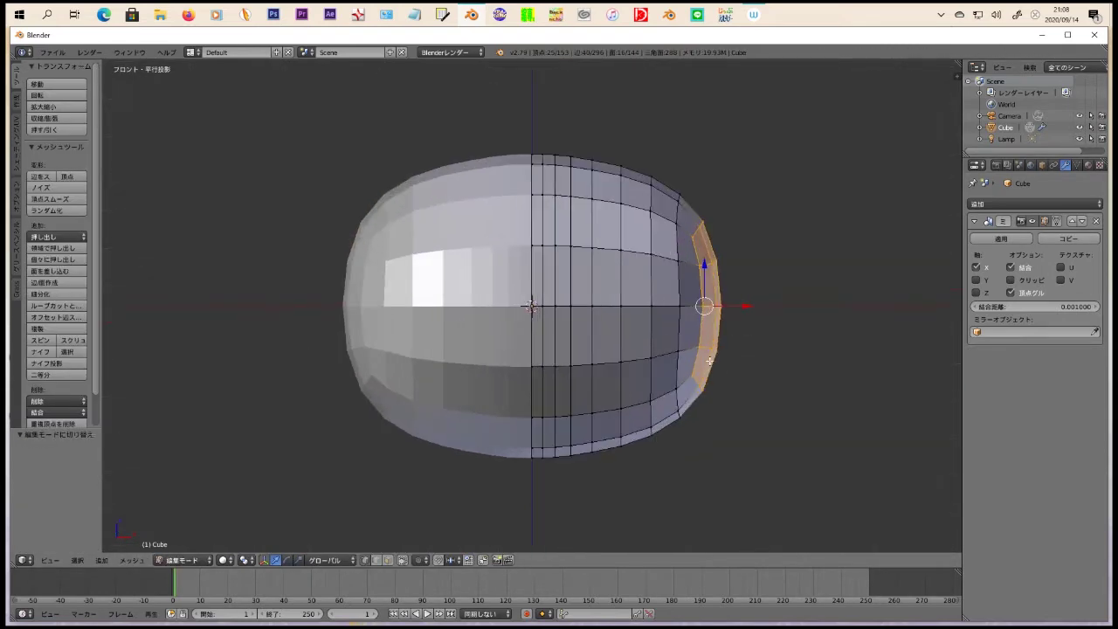
Step: Pull a top vertex up into an ear spike and move a base vertex to widen the ear
{"action": "middle_click_drag", "start_coordinate": [709, 359], "coordinate": [506, 424]}
{"action": "key", "text": "KP_1"}
{"action": "right_click", "coordinate": [467, 311]}
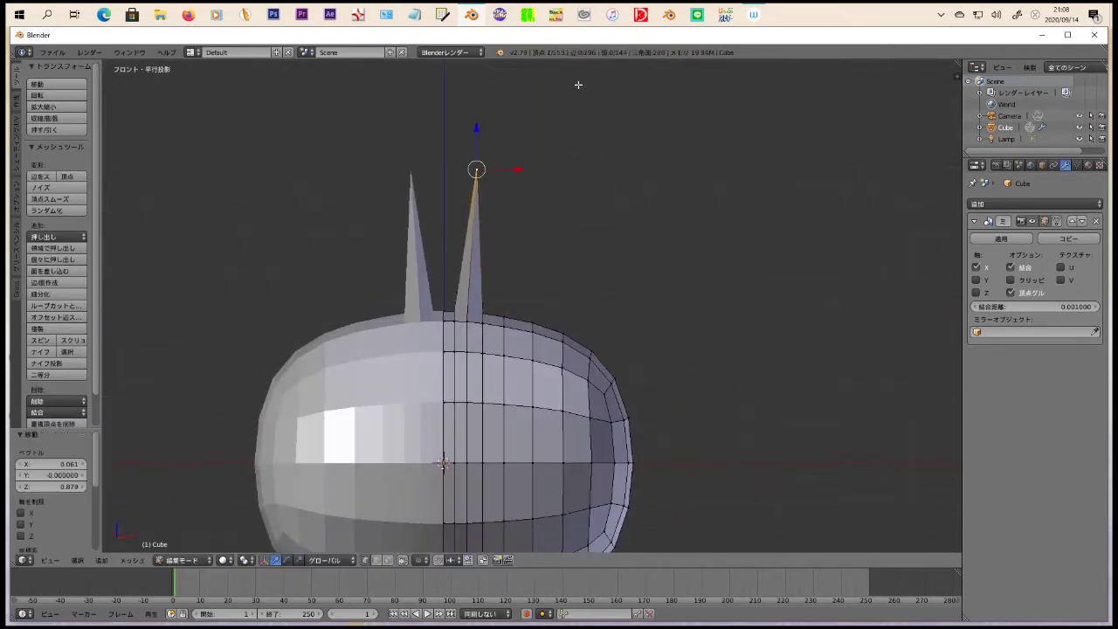
{"action": "key", "text": "g"}
{"action": "right_click", "coordinate": [504, 316]}
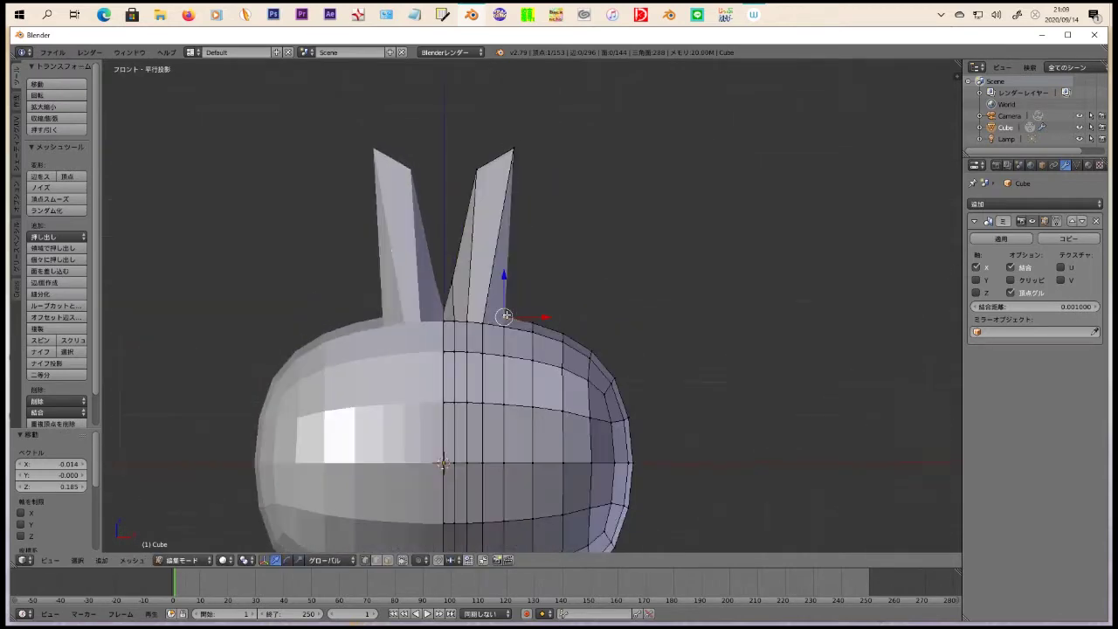
{"action": "key", "text": "g"}
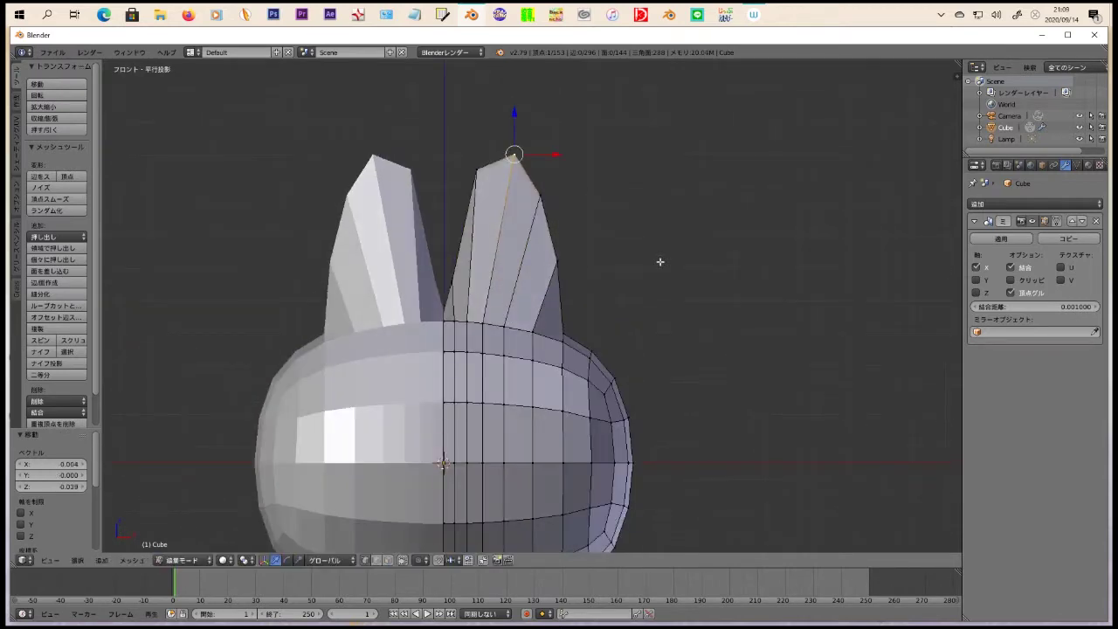
{"action": "middle_click_drag", "start_coordinate": [660, 261], "coordinate": [650, 259]}
Step: Make the mirrored half real, loop-cut the ear in right side view, and add Subdivision Surface
{"action": "key", "text": "Tab"}
{"action": "key", "text": "Tab"}
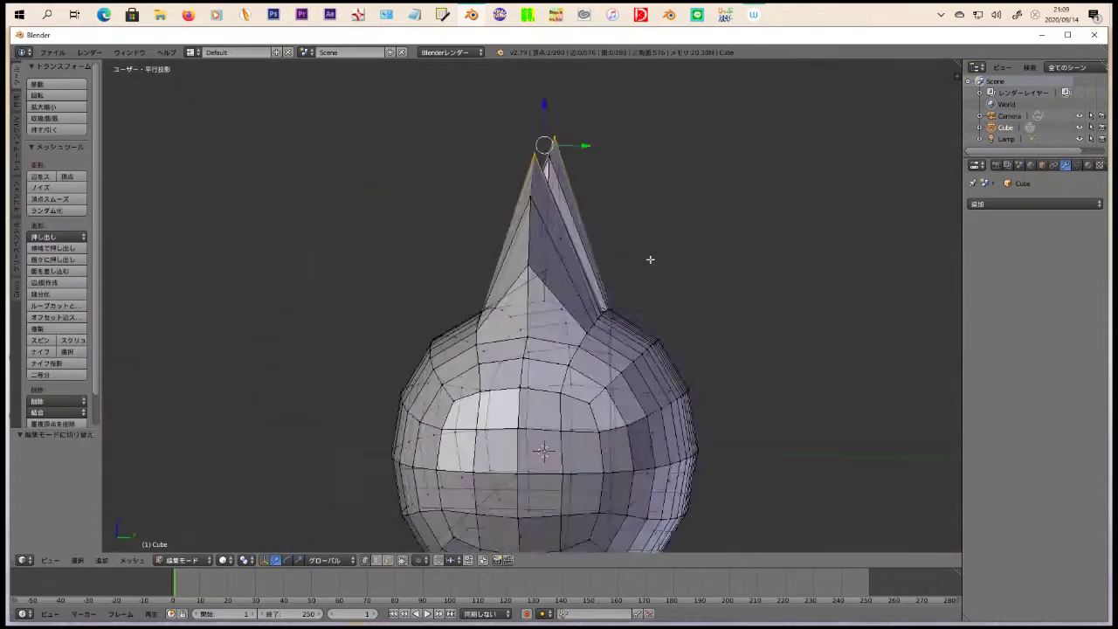
{"action": "key", "text": "KP_3"}
{"action": "key", "text": "ctrl+r"}
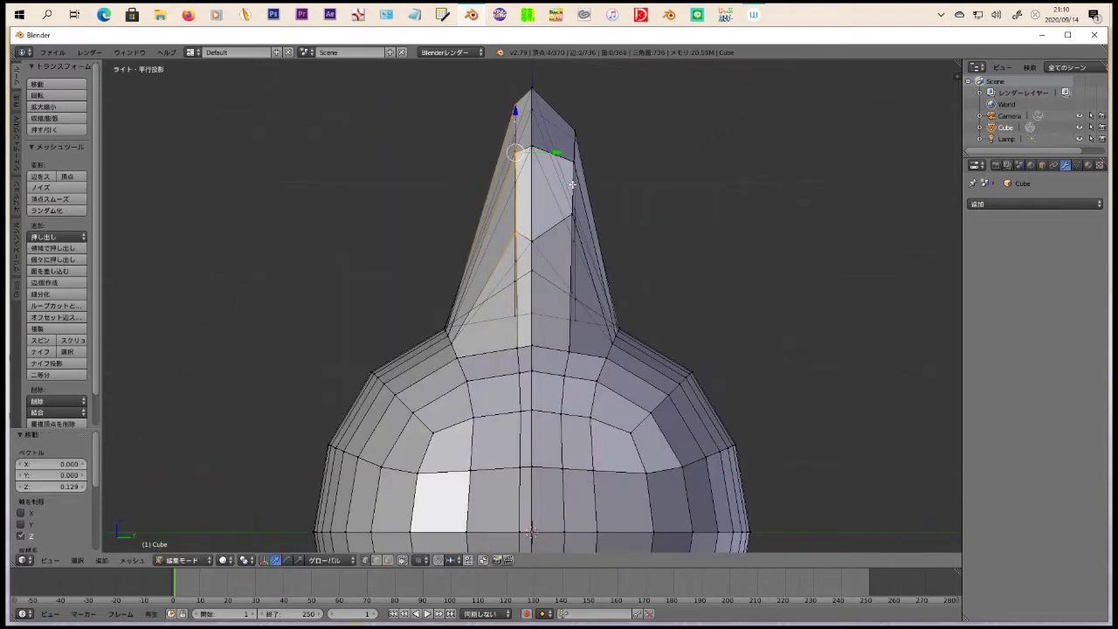
{"action": "left_click", "coordinate": [1035, 203]}
{"action": "left_click", "coordinate": [862, 399]}
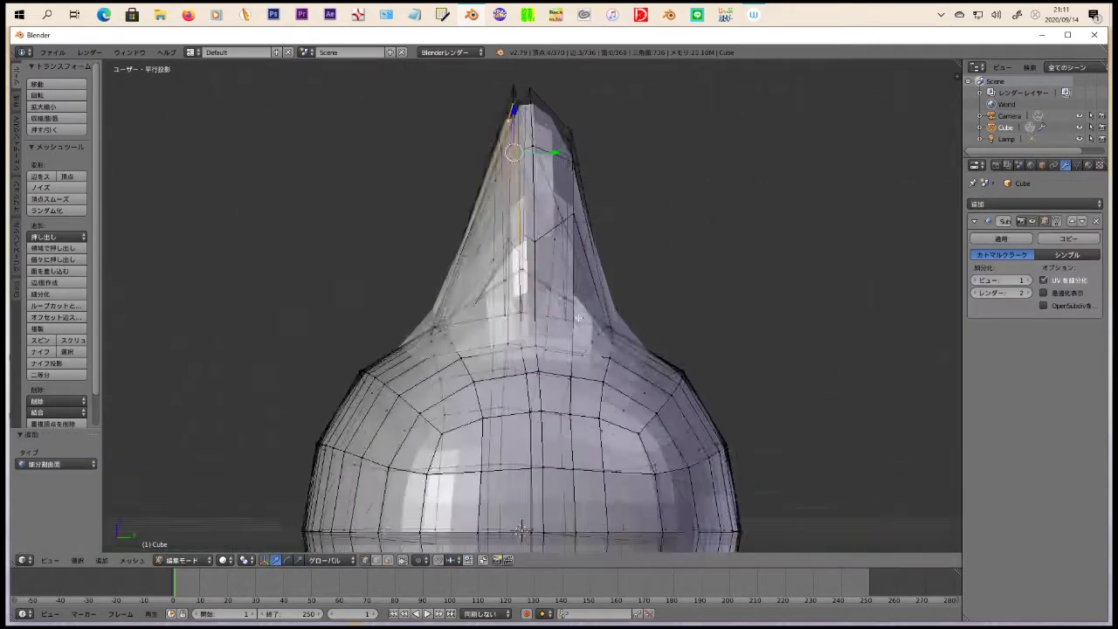
Step: Box-select the right ear's tip vertices and move them along Y
{"action": "key", "text": "a"}
{"action": "key", "text": "a"}
{"action": "key", "text": "b"}
{"action": "left_click_drag", "start_coordinate": [395, 67], "coordinate": [602, 220]}
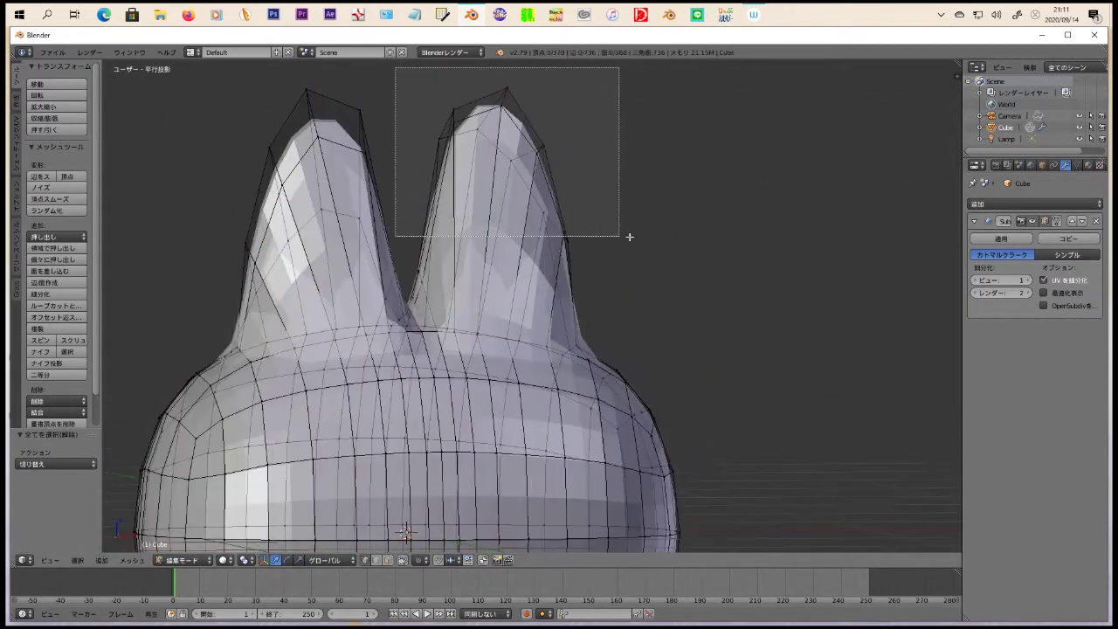
{"action": "middle_click_drag", "start_coordinate": [602, 220], "coordinate": [552, 436]}
{"action": "key", "text": "g"}
{"action": "key", "text": "y"}
{"action": "left_click", "coordinate": [552, 446]}
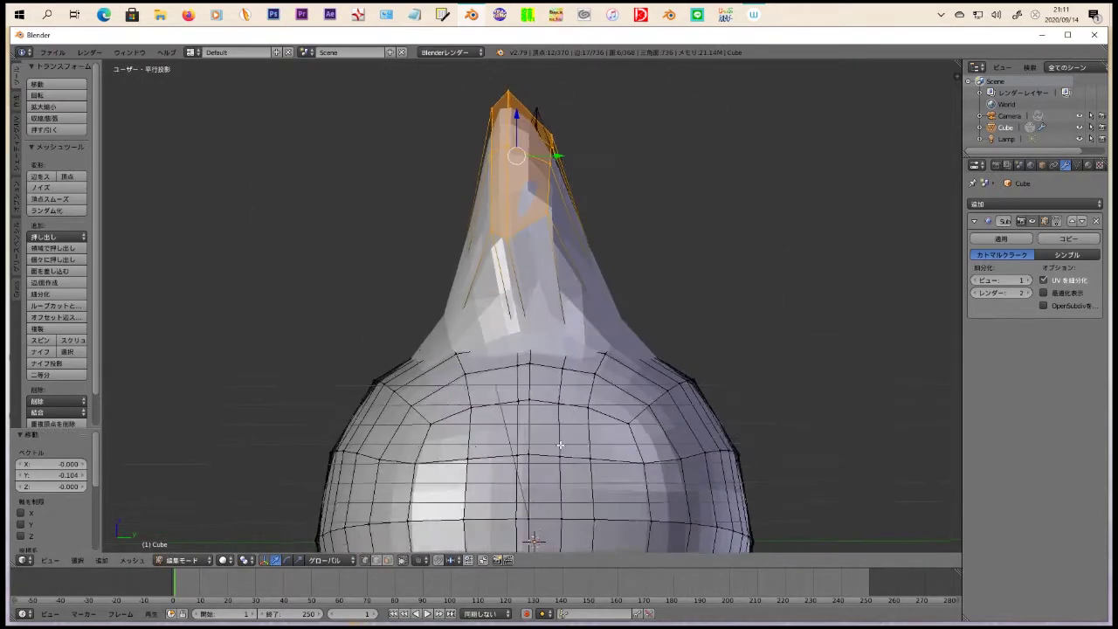
{"action": "middle_click_drag", "start_coordinate": [552, 445], "coordinate": [686, 317]}
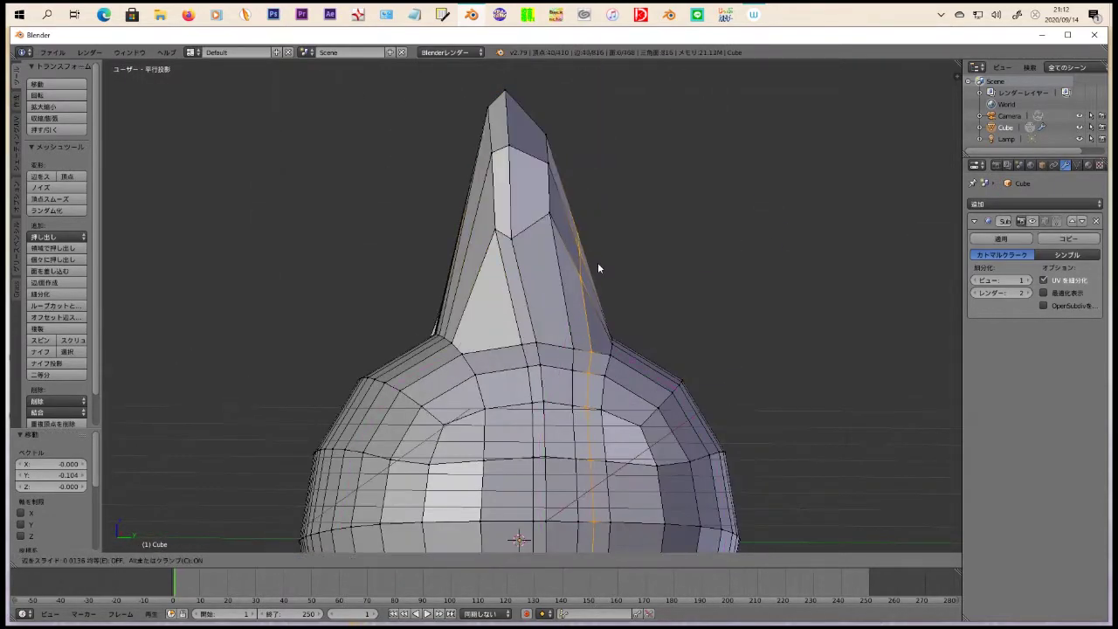
Step: Add a new edge loop across the ear and slide it into place
{"action": "left_click", "coordinate": [599, 269]}
{"action": "middle_click_drag", "start_coordinate": [598, 269], "coordinate": [580, 232]}
{"action": "key", "text": "KP_3"}
{"action": "key", "text": "KP_1"}
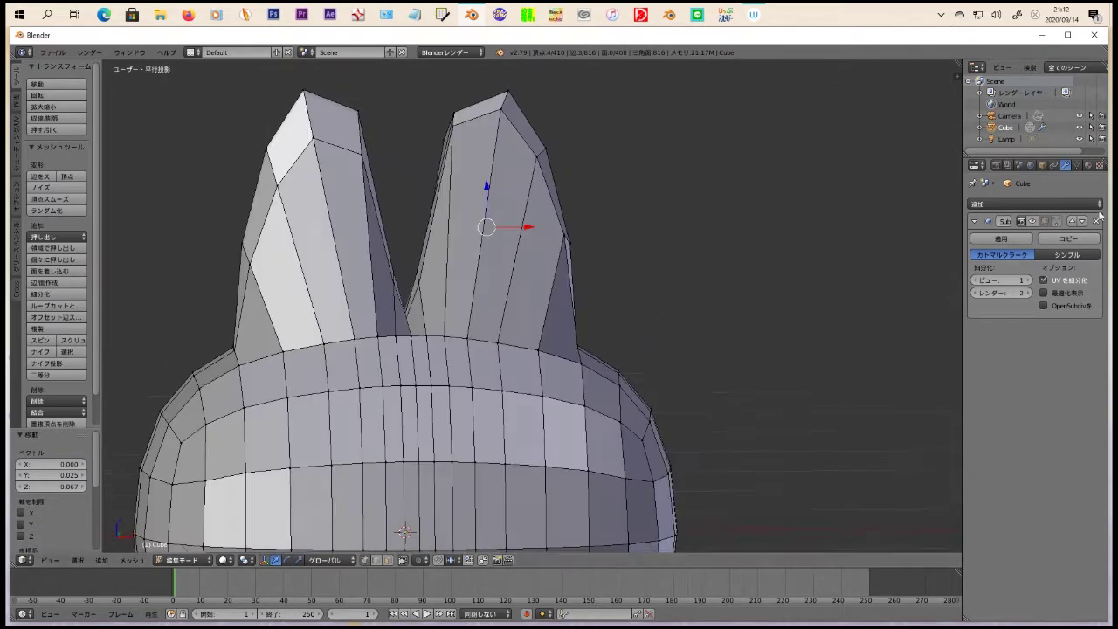
{"action": "key", "text": "ctrl+z"}
{"action": "key", "text": "Escape"}
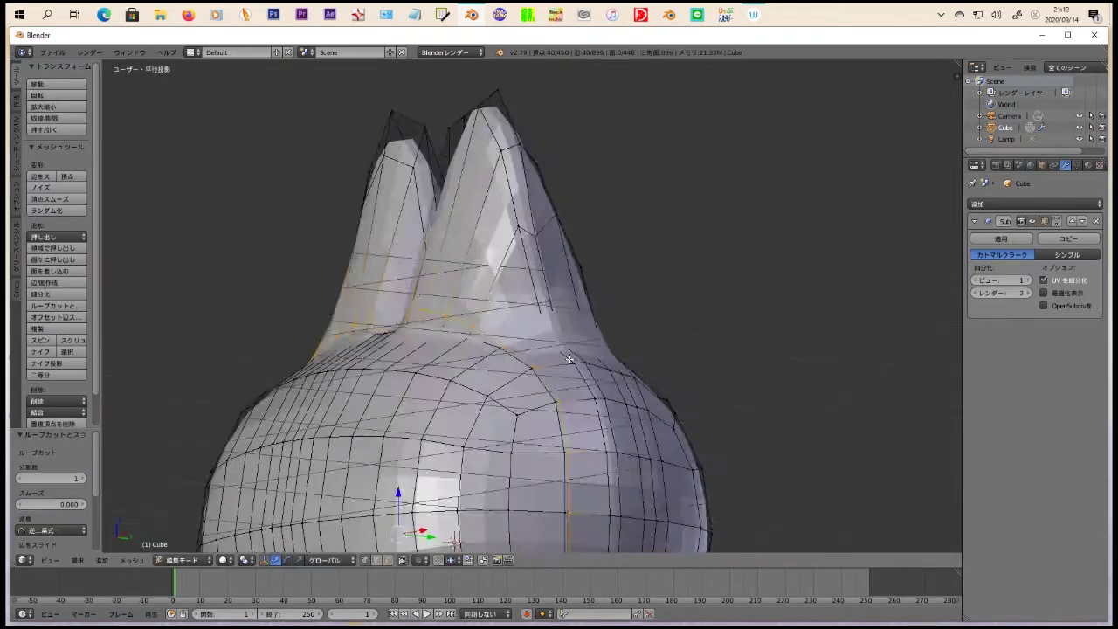
{"action": "scroll", "coordinate": [442, 356], "scroll_direction": "up", "scroll_amount": 2}
Step: Reposition the ear-base vertex using the right side and front views
{"action": "key", "text": "KP_3"}
{"action": "key", "text": "g"}
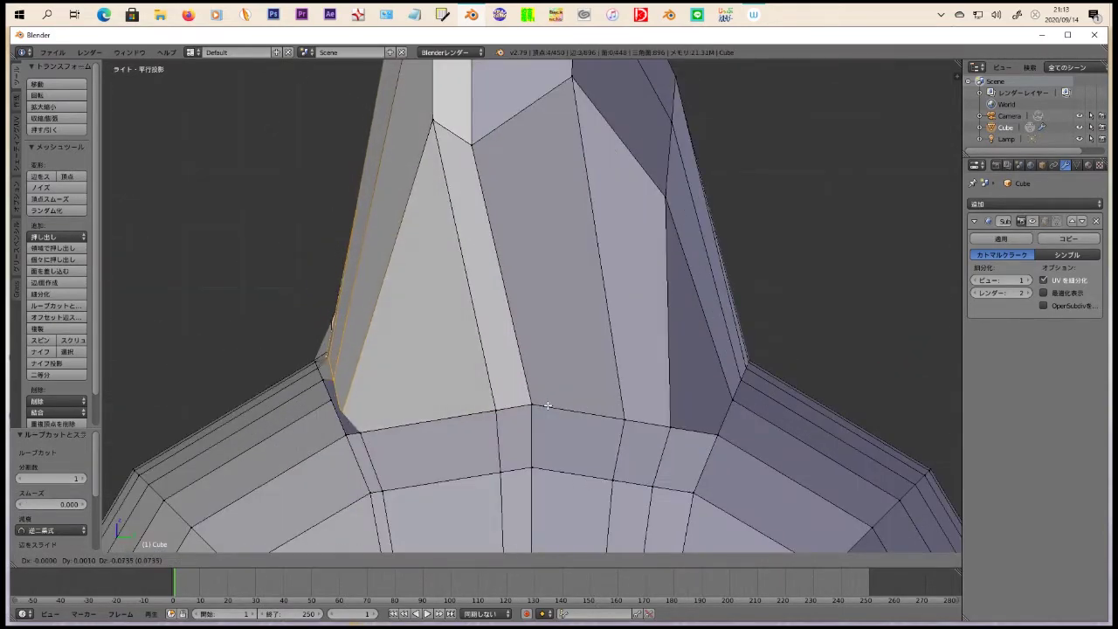
{"action": "scroll", "coordinate": [370, 413], "scroll_direction": "up", "scroll_amount": 3}
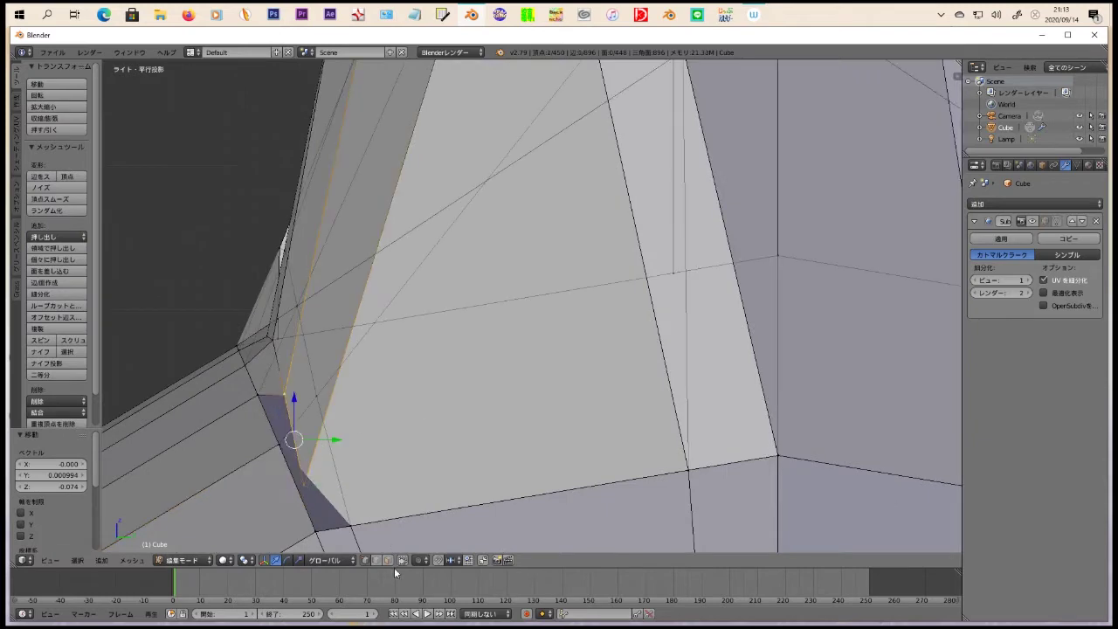
{"action": "key", "text": "KP_1"}
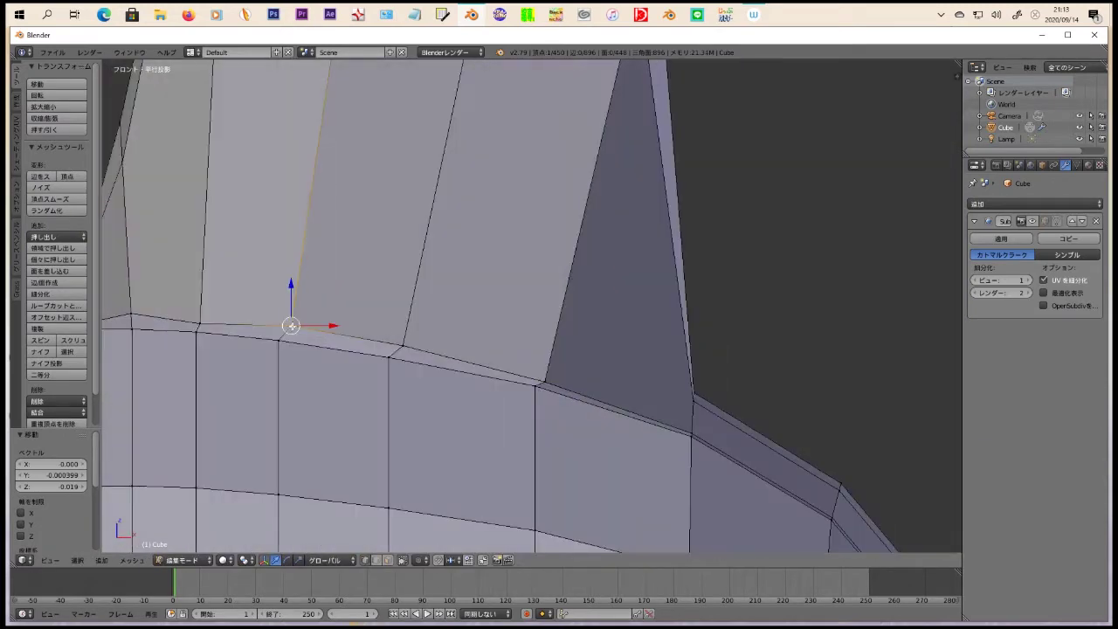
{"action": "left_click", "coordinate": [131, 314]}
{"action": "scroll", "coordinate": [423, 304], "scroll_direction": "down", "scroll_amount": 5}
{"action": "middle_click_drag", "start_coordinate": [367, 332], "coordinate": [423, 304]}
Step: Preview the smoothed head in Object Mode and remove the Subdivision Surface modifier
{"action": "key", "text": "a"}
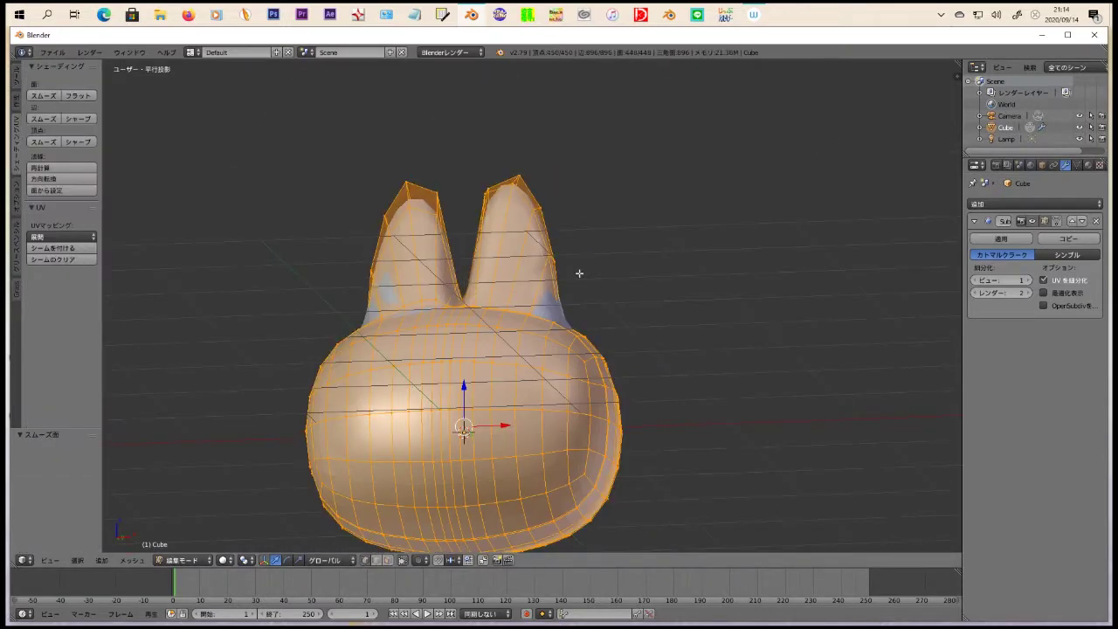
{"action": "key", "text": "Tab"}
{"action": "scroll", "coordinate": [594, 341], "scroll_direction": "up", "scroll_amount": 4}
{"action": "key", "text": "Tab"}
{"action": "scroll", "coordinate": [617, 346], "scroll_direction": "down", "scroll_amount": 3}
{"action": "scroll", "coordinate": [664, 331], "scroll_direction": "down", "scroll_amount": 3}
{"action": "key", "text": "ctrl+2"}
{"action": "middle_click_drag", "start_coordinate": [699, 317], "coordinate": [707, 302]}
{"action": "key", "text": "Tab"}
{"action": "left_click", "coordinate": [1096, 220]}
Step: Re-add subdivision smoothing in front view, then remove it again
{"action": "key", "text": "Tab"}
{"action": "scroll", "coordinate": [707, 349], "scroll_direction": "down", "scroll_amount": 3}
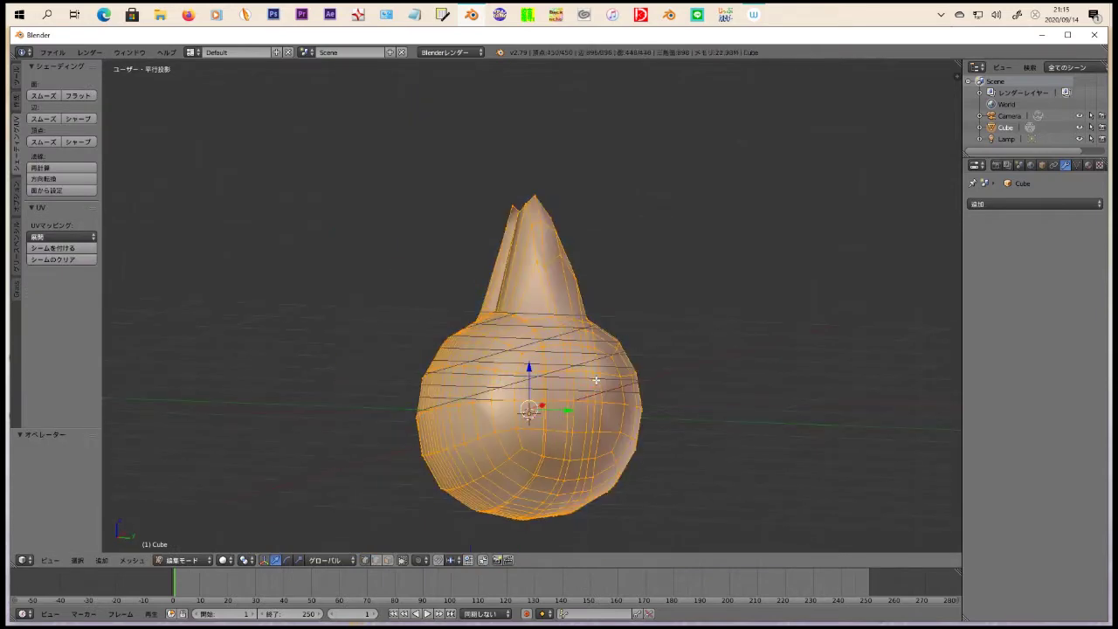
{"action": "scroll", "coordinate": [726, 404], "scroll_direction": "up", "scroll_amount": 3}
{"action": "key", "text": "KP_1"}
{"action": "left_click", "coordinate": [1045, 206]}
{"action": "left_click", "coordinate": [861, 395]}
{"action": "scroll", "coordinate": [663, 306], "scroll_direction": "up", "scroll_amount": 3}
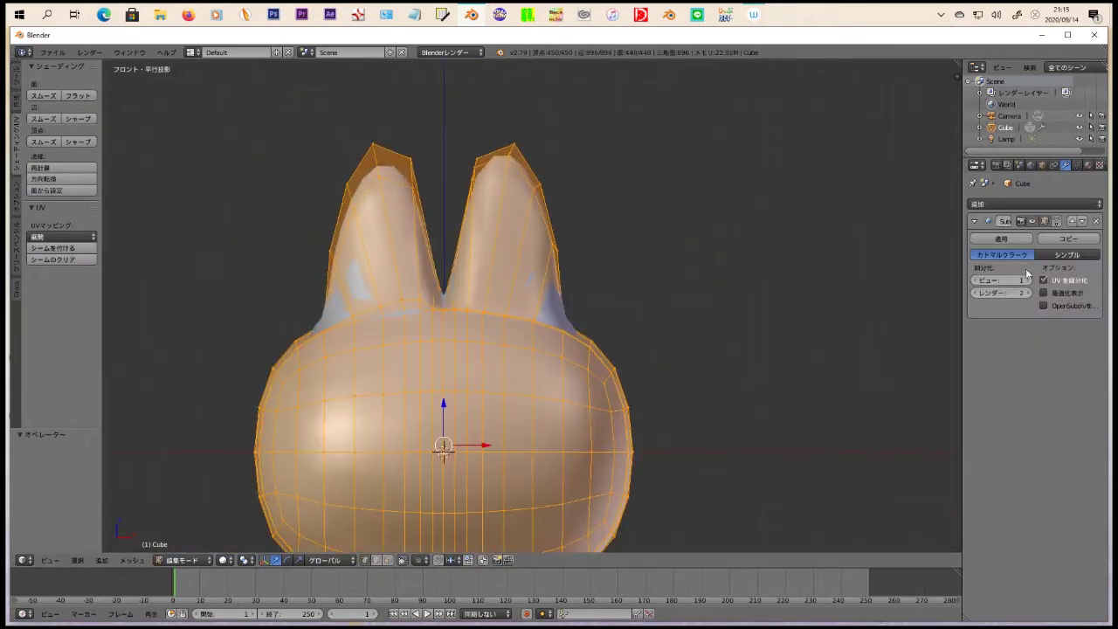
{"action": "left_click", "coordinate": [1095, 220]}
{"action": "scroll", "coordinate": [574, 250], "scroll_direction": "down", "scroll_amount": 3}
Step: Delete the head's left-half vertices and add Mirror and Subdivision Surface modifiers
{"action": "key", "text": "a"}
{"action": "key", "text": "b"}
{"action": "left_click_drag", "start_coordinate": [331, 166], "coordinate": [468, 524]}
{"action": "key", "text": "x"}
{"action": "left_click", "coordinate": [439, 472]}
{"action": "left_click", "coordinate": [1036, 203]}
{"action": "left_click", "coordinate": [860, 282]}
{"action": "middle_click_drag", "start_coordinate": [524, 349], "coordinate": [600, 400]}
{"action": "left_click", "coordinate": [1036, 203]}
{"action": "left_click", "coordinate": [860, 394]}
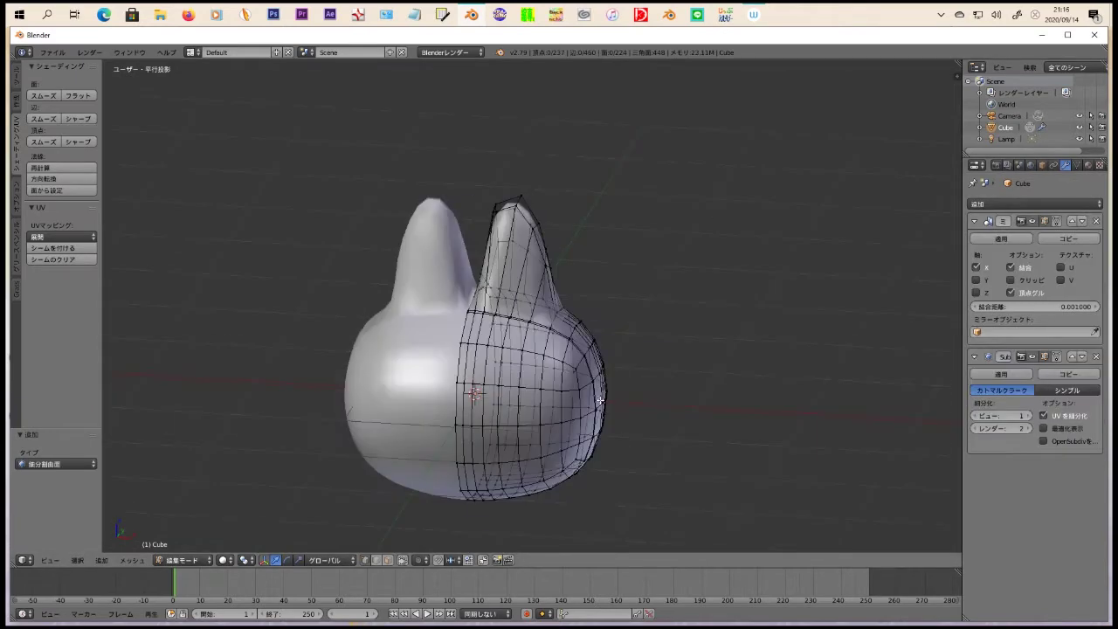
Step: Apply the Subdivision Surface and Mirror modifiers into real geometry
{"action": "key", "text": "Tab"}
{"action": "left_click", "coordinate": [1001, 374]}
{"action": "left_click", "coordinate": [1001, 238]}
{"action": "key", "text": "Tab"}
{"action": "key", "text": "KP_1"}
{"action": "scroll", "coordinate": [470, 417], "scroll_direction": "up", "scroll_amount": 2}
Step: Add a torus mesh from the Create tools and enter its Edit Mode
{"action": "key", "text": "Tab"}
{"action": "left_click", "coordinate": [16, 104]}
{"action": "left_click", "coordinate": [66, 175]}
{"action": "mouse_move", "coordinate": [548, 269]}
{"action": "middle_mouse_down"}
{"action": "mouse_move", "coordinate": [608, 314]}
{"action": "mouse_move", "coordinate": [520, 286]}
{"action": "mouse_move", "coordinate": [759, 439]}
{"action": "mouse_move", "coordinate": [645, 533]}
{"action": "middle_mouse_up"}
{"action": "key", "text": "Tab"}
Step: Scale the torus along X and Y and flatten it along Z
{"action": "key", "text": "s"}
{"action": "key", "text": "x"}
{"action": "left_click", "coordinate": [710, 434]}
{"action": "key", "text": "KP_7"}
{"action": "key", "text": "s"}
{"action": "key", "text": "y"}
{"action": "left_click", "coordinate": [643, 374]}
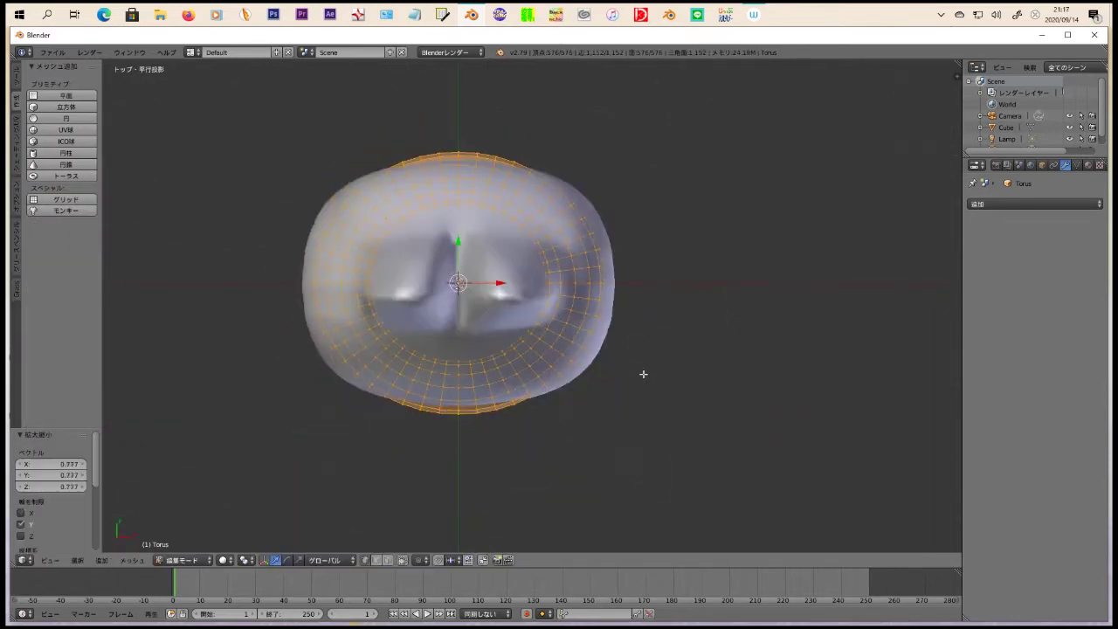
{"action": "left_click", "coordinate": [605, 291]}
{"action": "mouse_move", "coordinate": [606, 291]}
{"action": "middle_mouse_down"}
{"action": "mouse_move", "coordinate": [676, 311]}
{"action": "mouse_move", "coordinate": [581, 300]}
{"action": "mouse_move", "coordinate": [487, 437]}
{"action": "mouse_move", "coordinate": [454, 288]}
{"action": "mouse_move", "coordinate": [436, 449]}
{"action": "middle_mouse_up"}
{"action": "scroll", "coordinate": [487, 436], "scroll_direction": "up", "scroll_amount": 2}
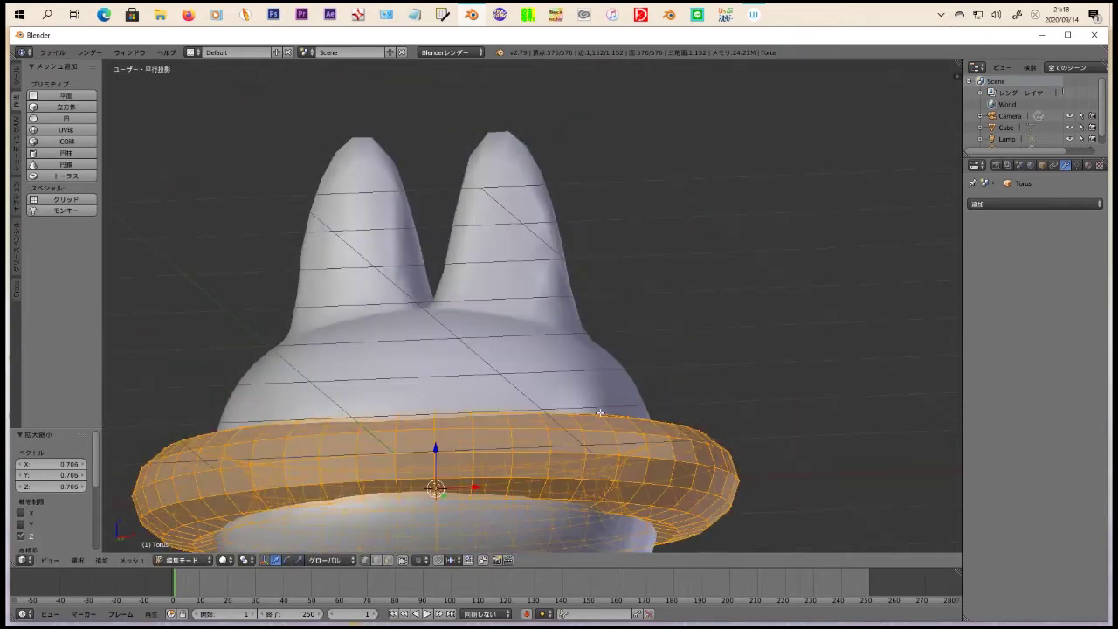
Step: Delete the torus and undo the head back to its lower-poly half mesh
{"action": "key", "text": "Tab"}
{"action": "key", "text": "x"}
{"action": "left_click", "coordinate": [645, 450]}
{"action": "key", "text": "Tab"}
{"action": "scroll", "coordinate": [524, 350], "scroll_direction": "up", "scroll_amount": 3}
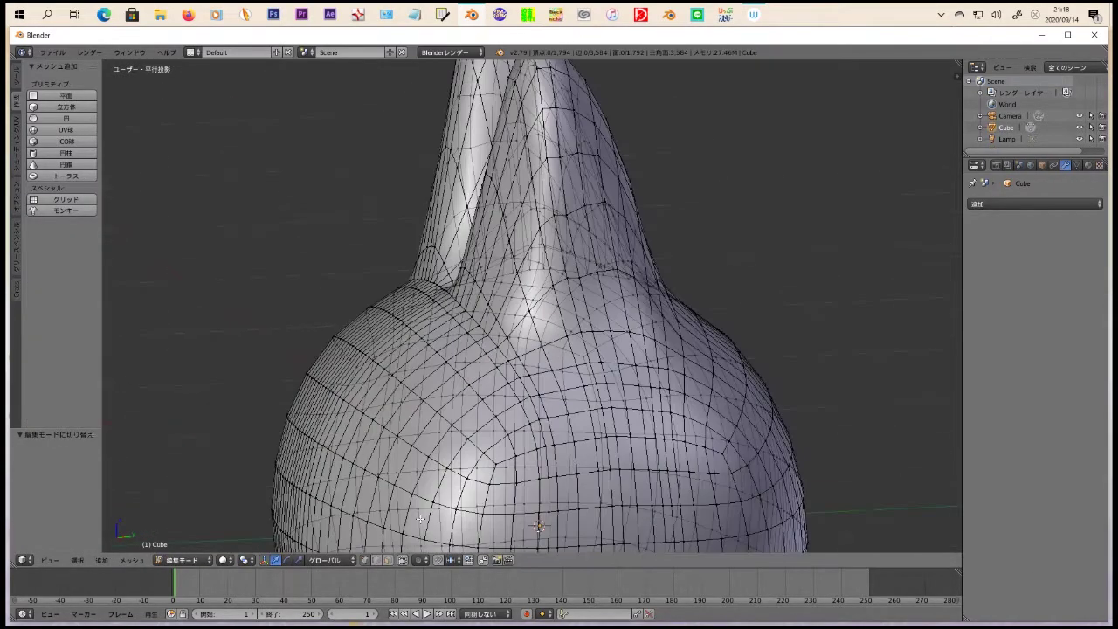
{"action": "key", "text": "KP_1"}
{"action": "scroll", "coordinate": [429, 393], "scroll_direction": "down", "scroll_amount": 3}
{"action": "key", "text": "ctrl+z"}
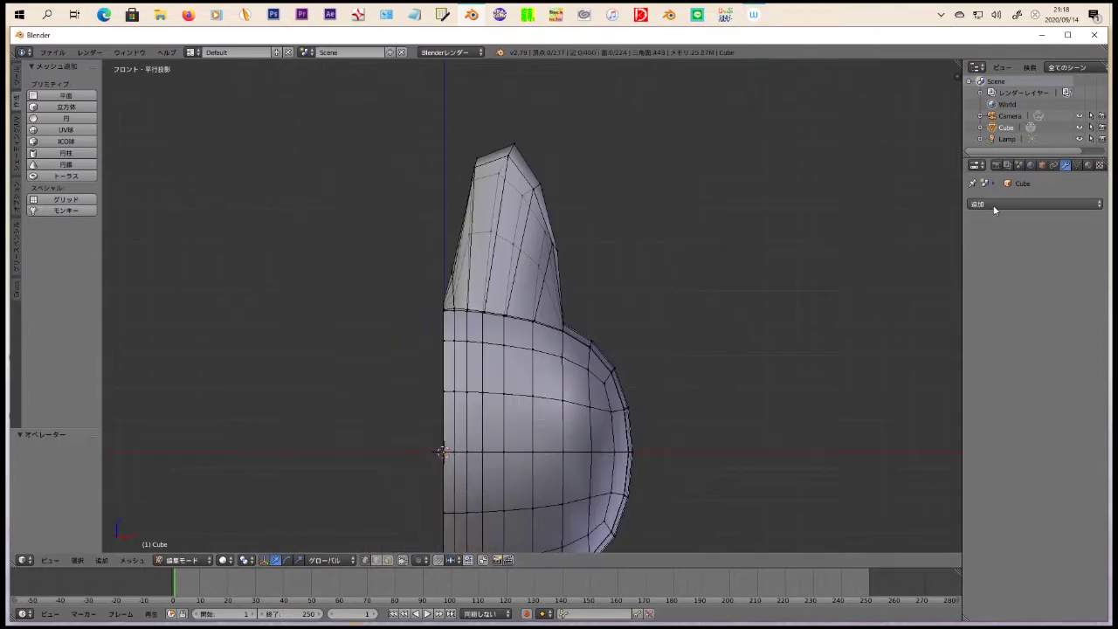
Step: Add Mirror and Subdivision Surface modifiers (view 1, render 2) and view the smoothed head
{"action": "left_click", "coordinate": [994, 203]}
{"action": "left_click", "coordinate": [864, 262]}
{"action": "left_click", "coordinate": [994, 204]}
{"action": "left_click", "coordinate": [863, 325]}
{"action": "key", "text": "Tab"}
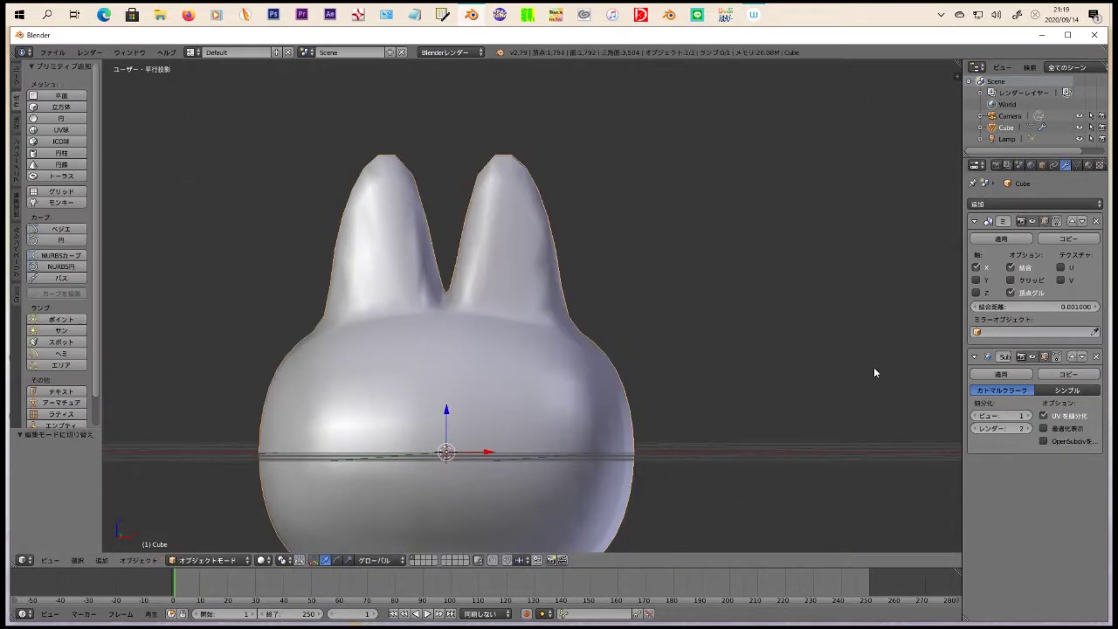
Step: Add a new cube, shrink it, and loop-cut it down the middle
{"action": "left_click", "coordinate": [71, 129]}
{"action": "key", "text": "KP_3"}
{"action": "key", "text": "s"}
{"action": "key", "text": "KP_1"}
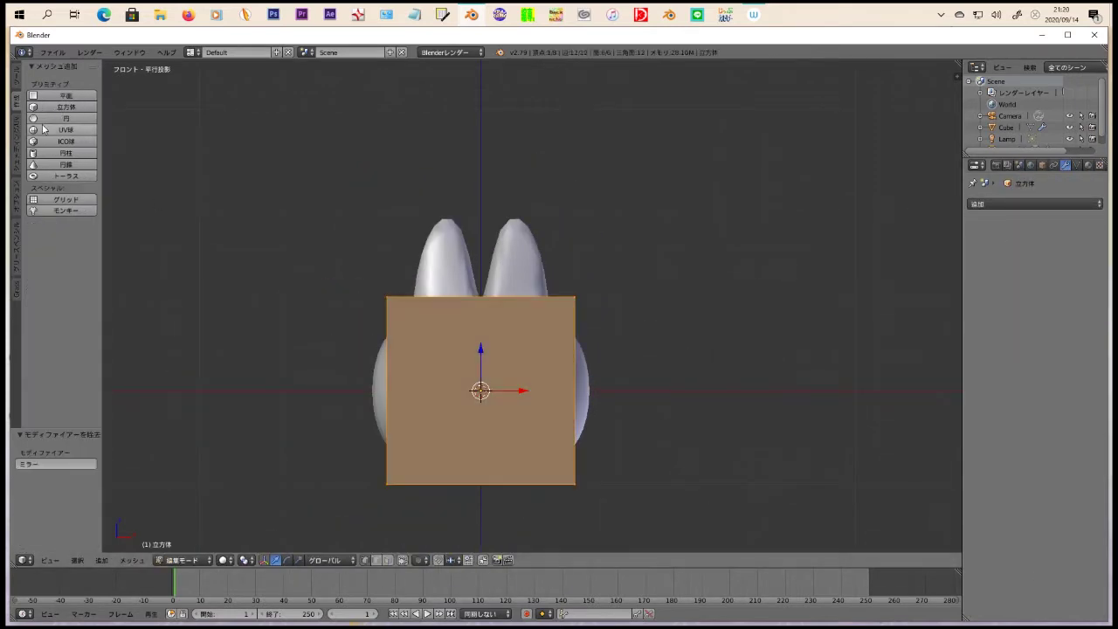
{"action": "left_click", "coordinate": [15, 91]}
{"action": "key", "text": "a"}
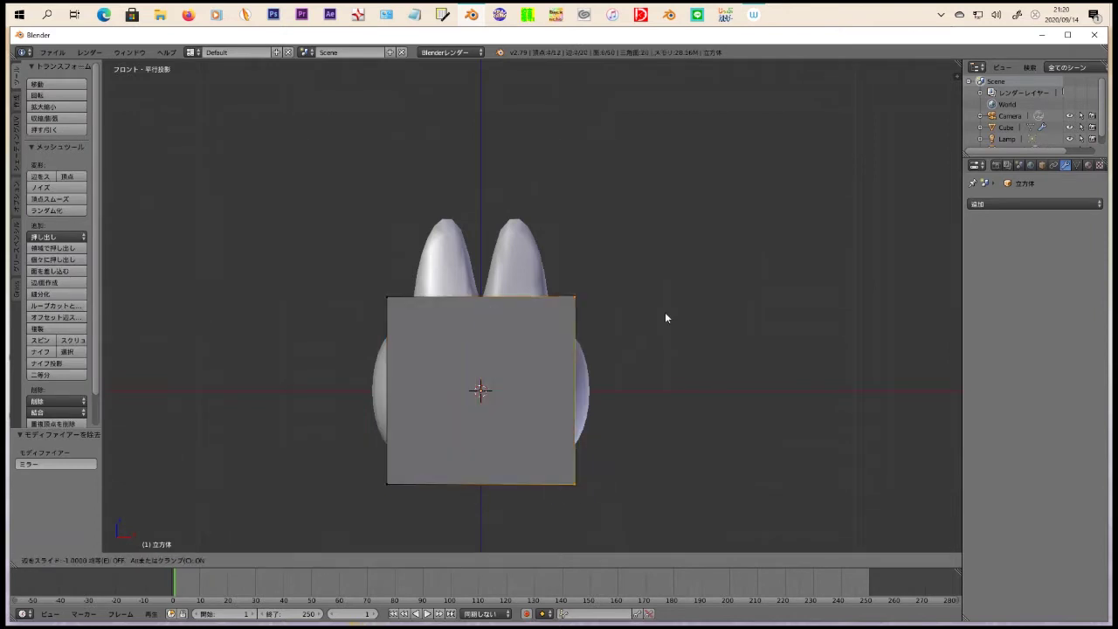
{"action": "key", "text": "ctrl+r"}
{"action": "left_click", "coordinate": [480, 297]}
Step: Delete the cube's left half and add Mirror and Subdivision Surface modifiers
{"action": "left_click_drag", "start_coordinate": [214, 268], "coordinate": [436, 515]}
{"action": "key", "text": "x"}
{"action": "left_click", "coordinate": [438, 473]}
{"action": "left_click", "coordinate": [1035, 204]}
{"action": "left_click", "coordinate": [871, 320]}
{"action": "left_click", "coordinate": [1035, 204]}
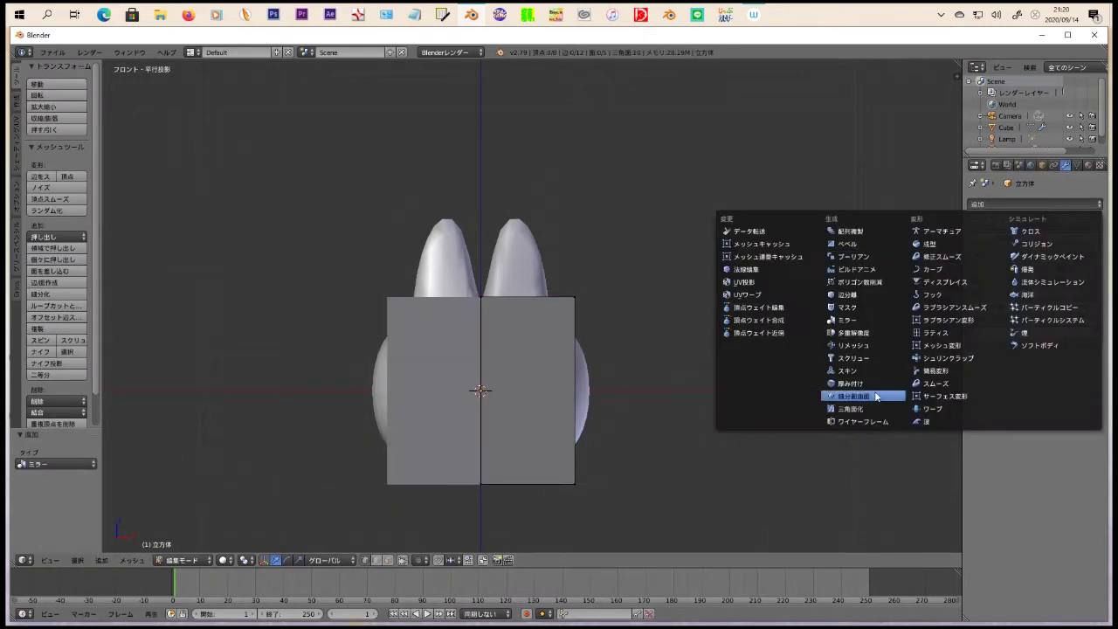
{"action": "left_click", "coordinate": [861, 396]}
Step: Flatten the capsule on Z and move it forward on Y in front of the head
{"action": "key", "text": "KP_3"}
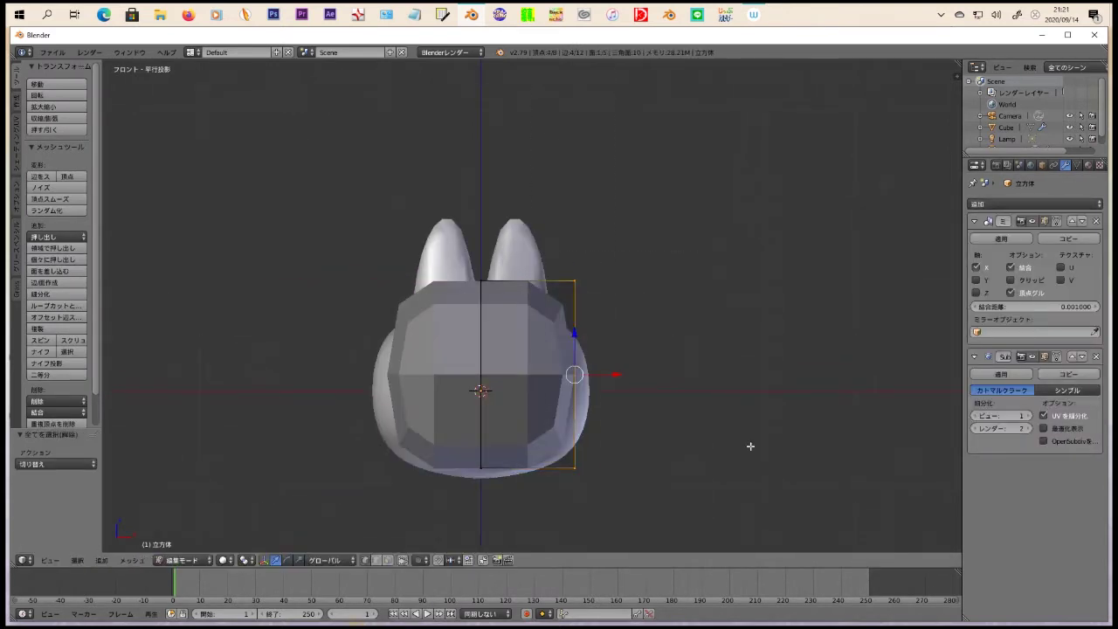
{"action": "key", "text": "KP_3"}
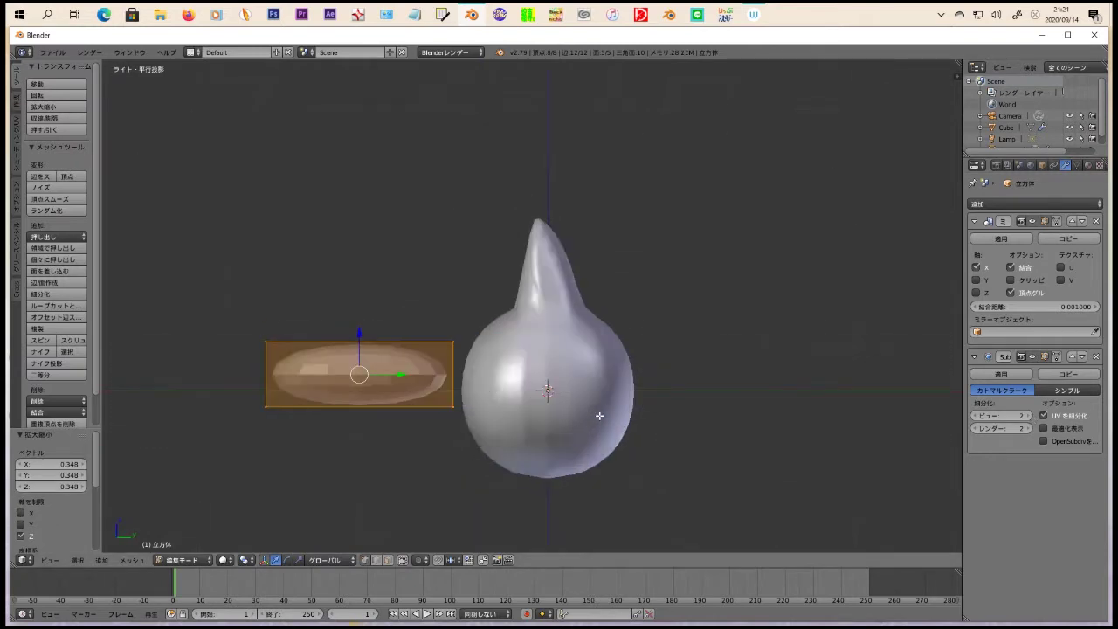
{"action": "key", "text": "a"}
{"action": "left_click", "coordinate": [482, 427]}
{"action": "middle_click_drag", "start_coordinate": [482, 427], "coordinate": [625, 499]}
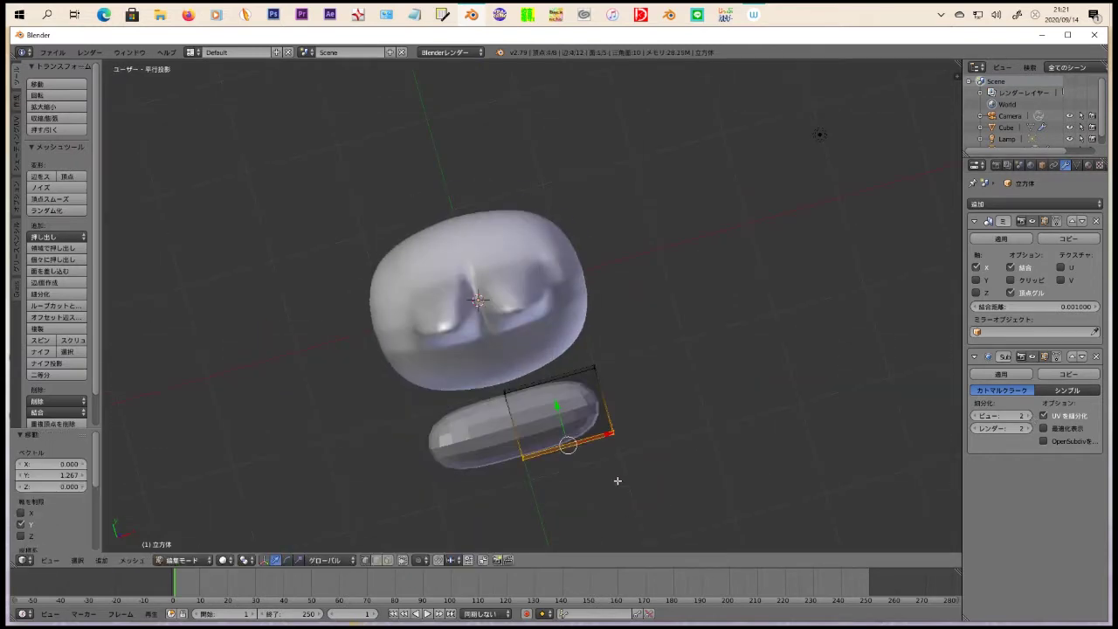
Step: Add four loop cuts across the capsule from the top view
{"action": "key", "text": "KP_7"}
{"action": "scroll", "coordinate": [545, 454], "scroll_direction": "up", "scroll_amount": 1}
{"action": "key", "text": "ctrl+r"}
{"action": "scroll", "coordinate": [545, 454], "scroll_direction": "up", "scroll_amount": 3}
{"action": "left_click", "coordinate": [545, 454]}
Step: Box-select the capsule's outer end and bend it back around the head
{"action": "right_click", "coordinate": [542, 461]}
{"action": "key", "text": "a"}
{"action": "key", "text": "b"}
{"action": "left_click_drag", "start_coordinate": [739, 522], "coordinate": [454, 402]}
{"action": "left_click_drag", "start_coordinate": [598, 424], "coordinate": [503, 281]}
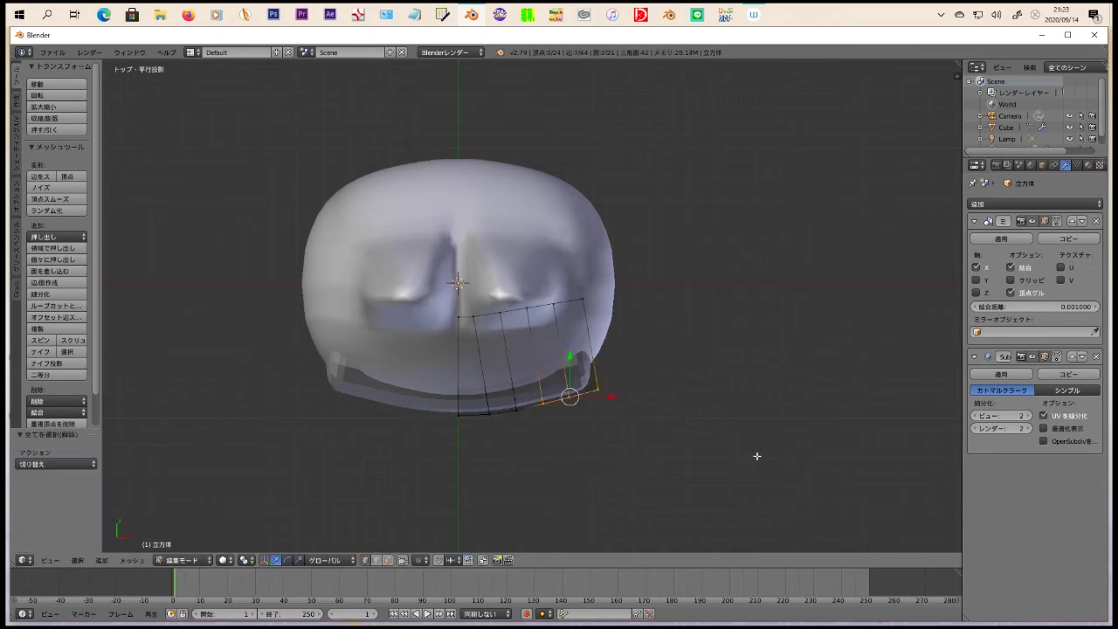
{"action": "left_click", "coordinate": [753, 421]}
Step: Add another loop cut on the visor and slide it into position
{"action": "key", "text": "a"}
{"action": "scroll", "coordinate": [599, 430], "scroll_direction": "up", "scroll_amount": 3}
{"action": "mouse_move", "coordinate": [714, 477]}
{"action": "middle_mouse_down"}
{"action": "mouse_move", "coordinate": [644, 388]}
{"action": "mouse_move", "coordinate": [611, 419]}
{"action": "middle_mouse_up"}
{"action": "right_click", "coordinate": [638, 395]}
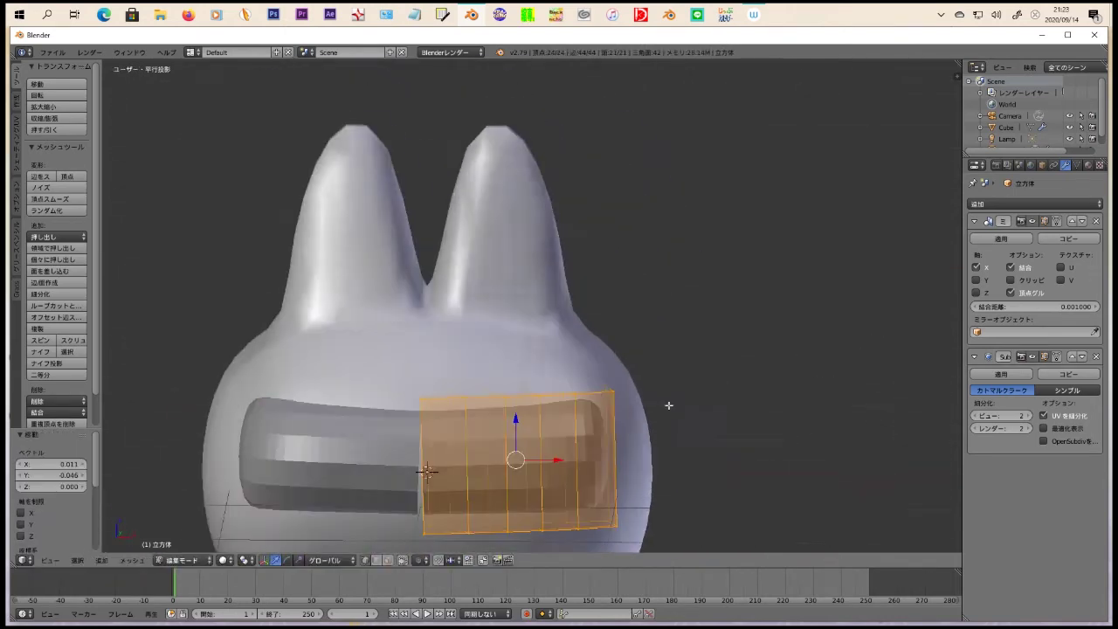
{"action": "key", "text": "ctrl+r"}
{"action": "left_click", "coordinate": [606, 437]}
{"action": "key", "text": "KP_1"}
{"action": "key", "text": "g"}
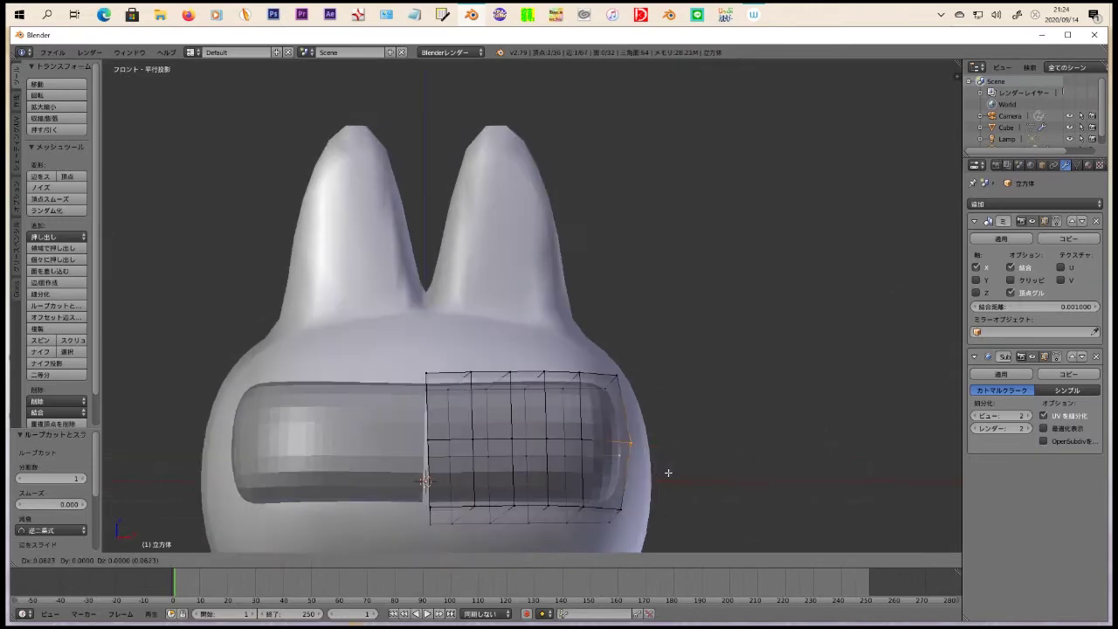
{"action": "left_click", "coordinate": [677, 478]}
Step: Scale the visor's end section down into a tapered, rounded tip
{"action": "middle_click_drag", "start_coordinate": [677, 477], "coordinate": [669, 524]}
{"action": "key", "text": "a"}
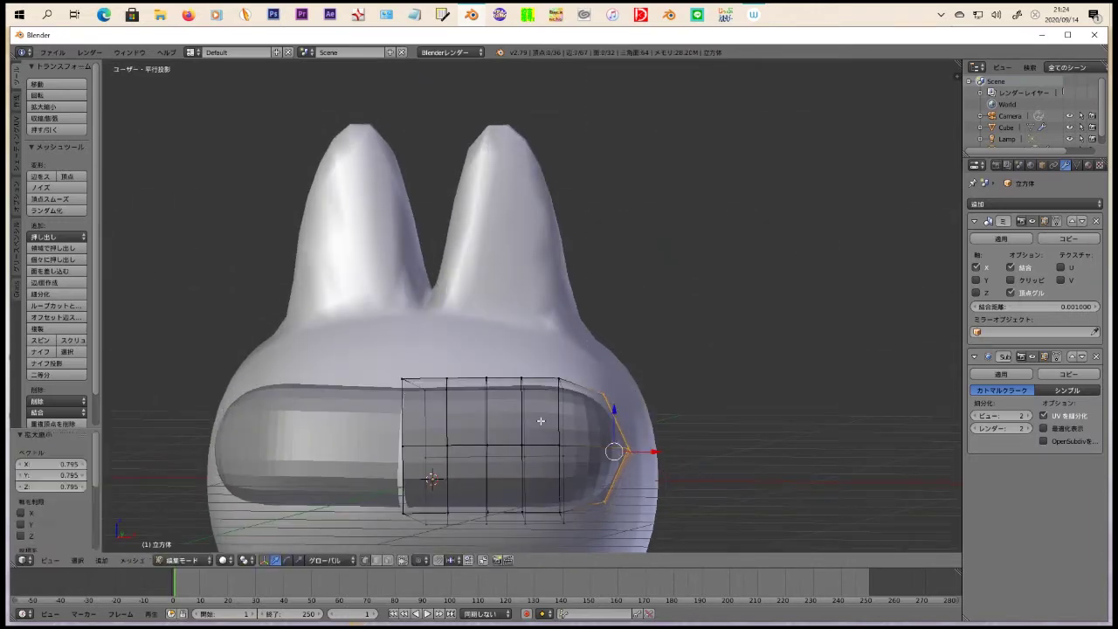
{"action": "key", "text": "a"}
{"action": "key", "text": "KP_1"}
{"action": "key", "text": "s"}
{"action": "left_click", "coordinate": [614, 451]}
{"action": "scroll", "coordinate": [614, 451], "scroll_direction": "down", "scroll_amount": 3}
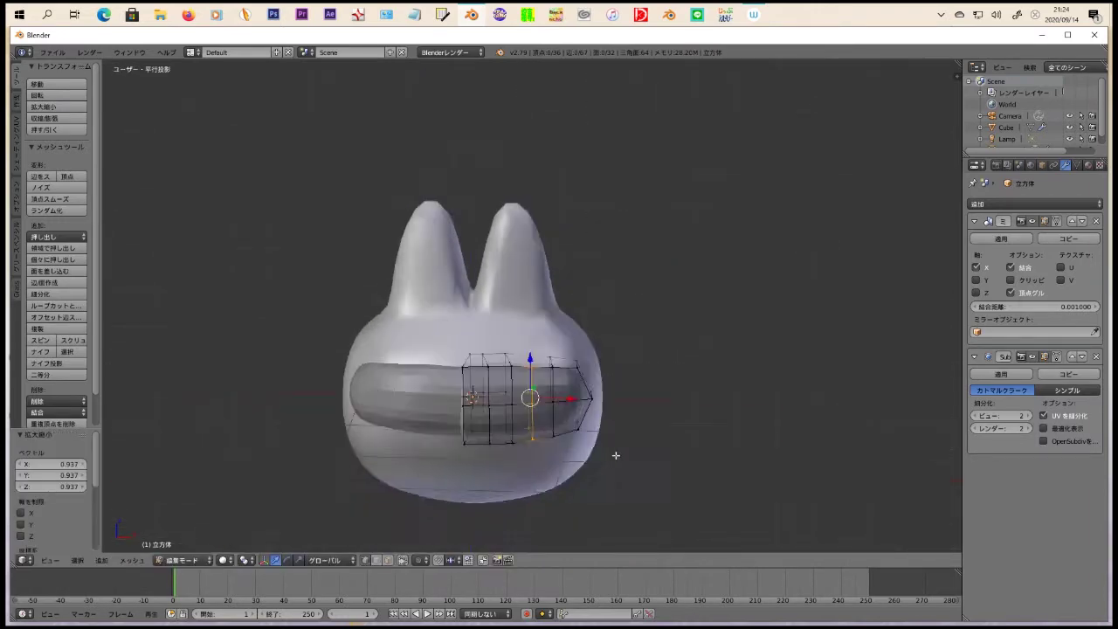
{"action": "middle_click_drag", "start_coordinate": [614, 452], "coordinate": [432, 419]}
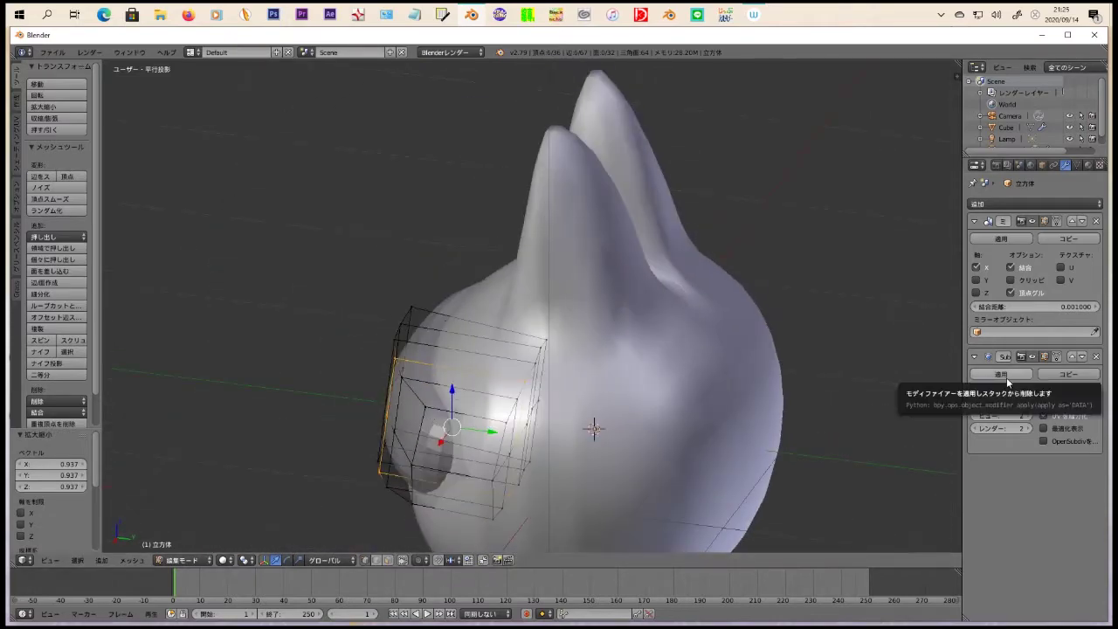
Step: Apply the Subdivision Surface and Mirror modifiers to the visor
{"action": "key", "text": "Tab"}
{"action": "left_click", "coordinate": [1001, 373]}
{"action": "left_click", "coordinate": [1000, 238]}
{"action": "key", "text": "Tab"}
Step: Box-select and delete the 16 stray vertices from the top view
{"action": "key", "text": "KP_7"}
{"action": "scroll", "coordinate": [594, 212], "scroll_direction": "up", "scroll_amount": 5}
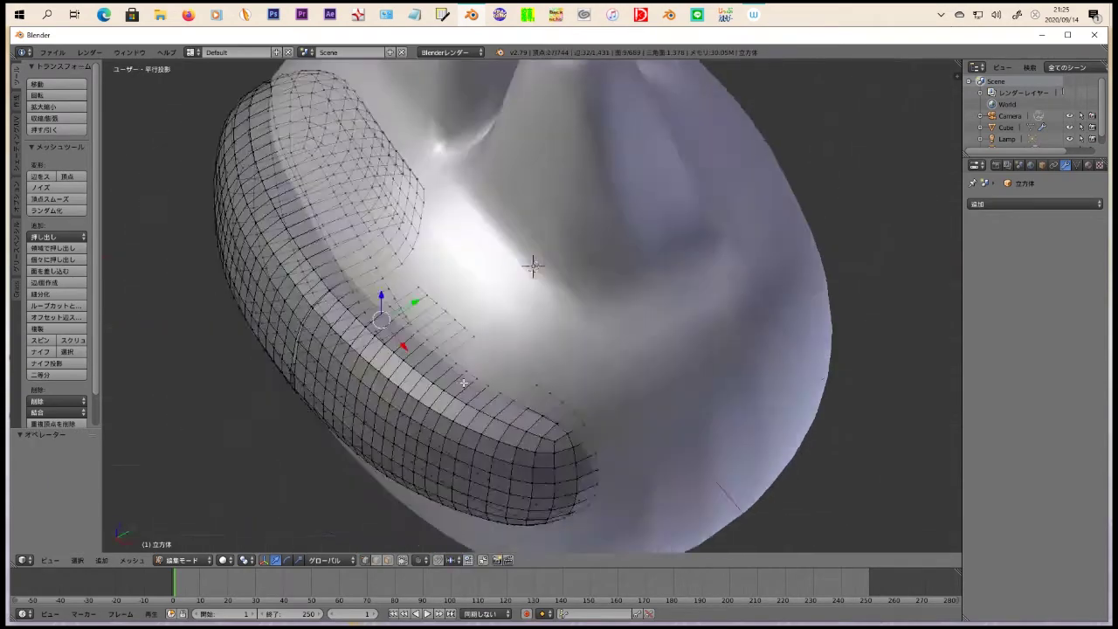
{"action": "middle_click_drag", "start_coordinate": [513, 463], "coordinate": [332, 349]}
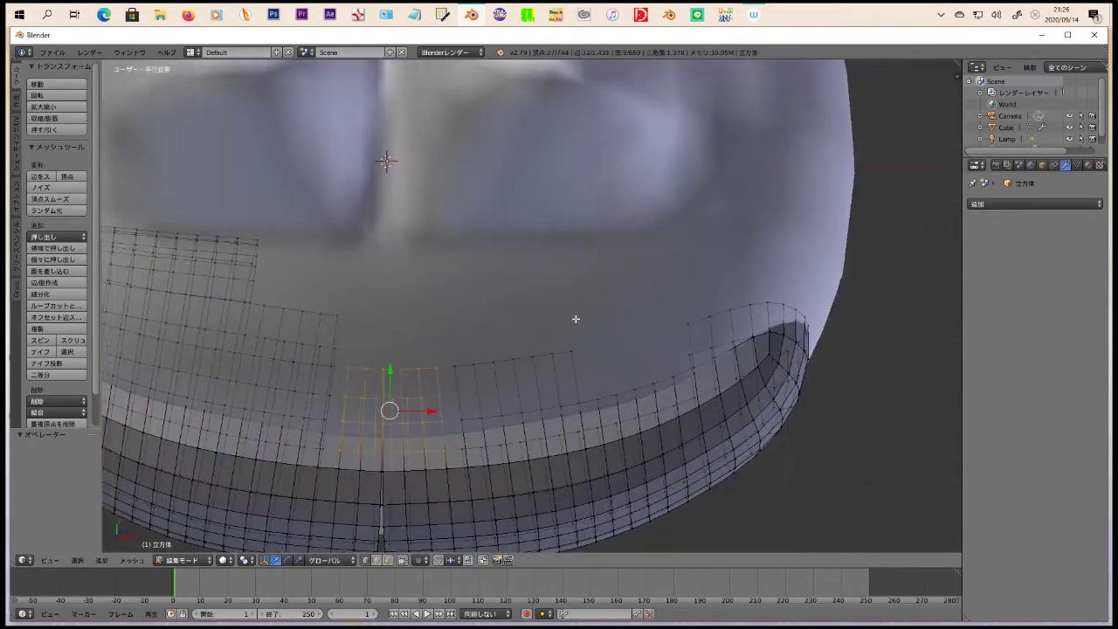
{"action": "key", "text": "b"}
{"action": "key", "text": "x"}
{"action": "left_click", "coordinate": [566, 361]}
Step: Merge the first vertex pair on the centre seam At Center
{"action": "mouse_move", "coordinate": [566, 361]}
{"action": "middle_mouse_down"}
{"action": "mouse_move", "coordinate": [556, 366]}
{"action": "mouse_move", "coordinate": [404, 280]}
{"action": "mouse_move", "coordinate": [374, 344]}
{"action": "middle_mouse_up"}
{"action": "scroll", "coordinate": [347, 268], "scroll_direction": "down", "scroll_amount": 8}
{"action": "scroll", "coordinate": [374, 344], "scroll_direction": "up", "scroll_amount": 4}
{"action": "mouse_move", "coordinate": [404, 200]}
{"action": "middle_mouse_down"}
{"action": "mouse_move", "coordinate": [457, 384]}
{"action": "mouse_move", "coordinate": [482, 324]}
{"action": "middle_mouse_up"}
{"action": "scroll", "coordinate": [456, 384], "scroll_direction": "up", "scroll_amount": 3}
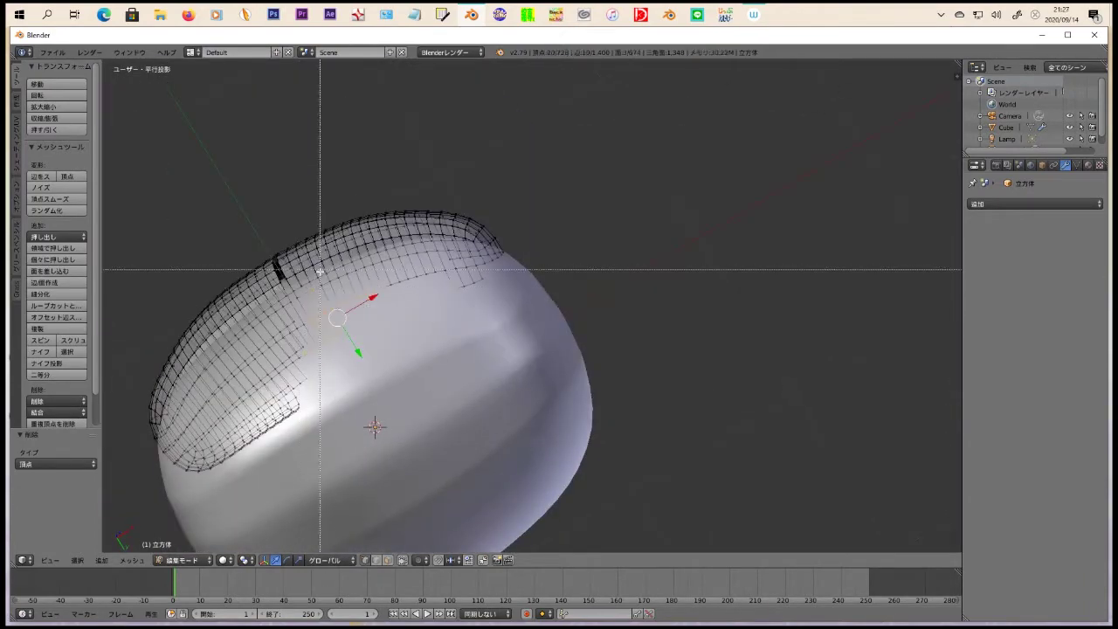
{"action": "mouse_move", "coordinate": [518, 358]}
{"action": "middle_mouse_down"}
{"action": "mouse_move", "coordinate": [466, 219]}
{"action": "mouse_move", "coordinate": [456, 407]}
{"action": "mouse_move", "coordinate": [734, 292]}
{"action": "mouse_move", "coordinate": [527, 330]}
{"action": "mouse_move", "coordinate": [321, 332]}
{"action": "middle_mouse_up"}
{"action": "scroll", "coordinate": [466, 219], "scroll_direction": "up", "scroll_amount": 4}
{"action": "scroll", "coordinate": [466, 219], "scroll_direction": "down", "scroll_amount": 3}
{"action": "scroll", "coordinate": [320, 332], "scroll_direction": "up", "scroll_amount": 3}
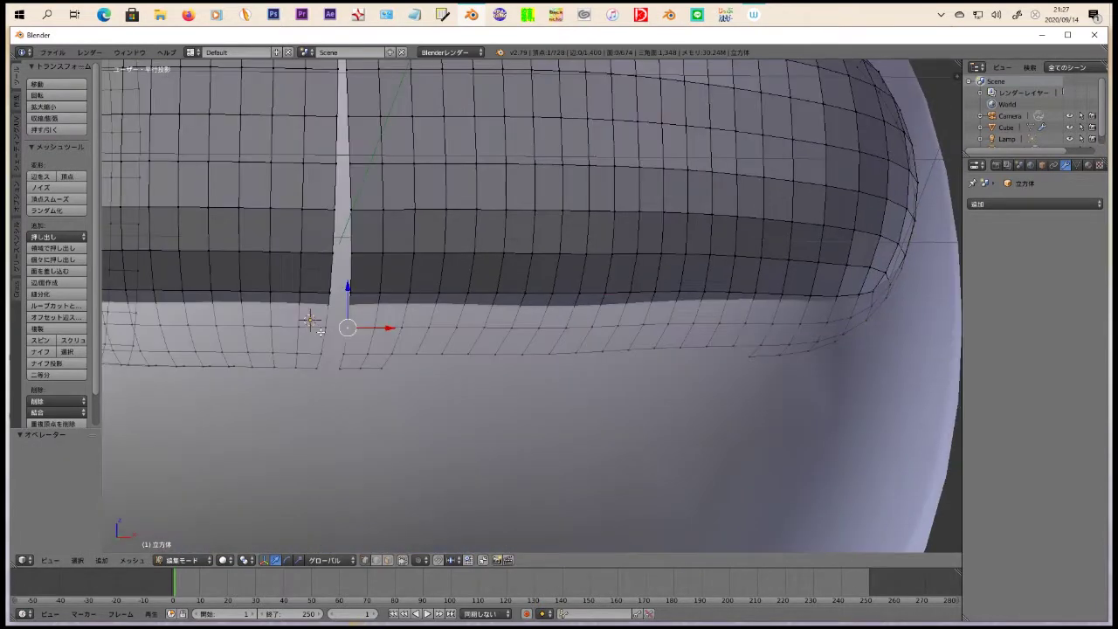
{"action": "key", "text": "alt+m"}
{"action": "left_click", "coordinate": [428, 447]}
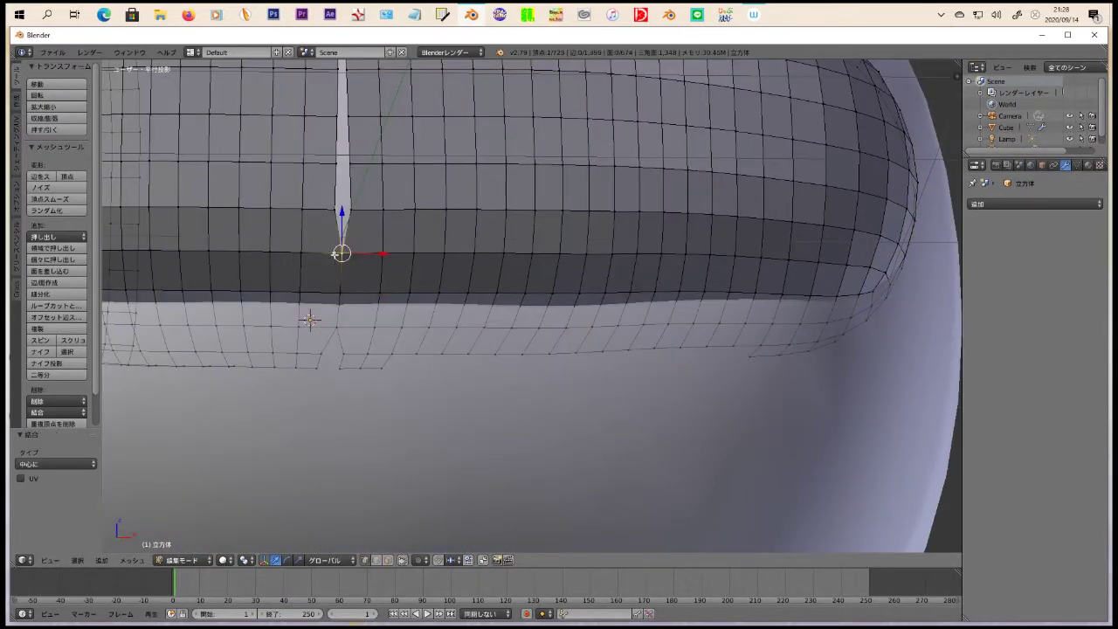
Step: Merge the two remaining centre-seam vertex pairs At Center
{"action": "middle_click_drag", "start_coordinate": [444, 223], "coordinate": [455, 229]}
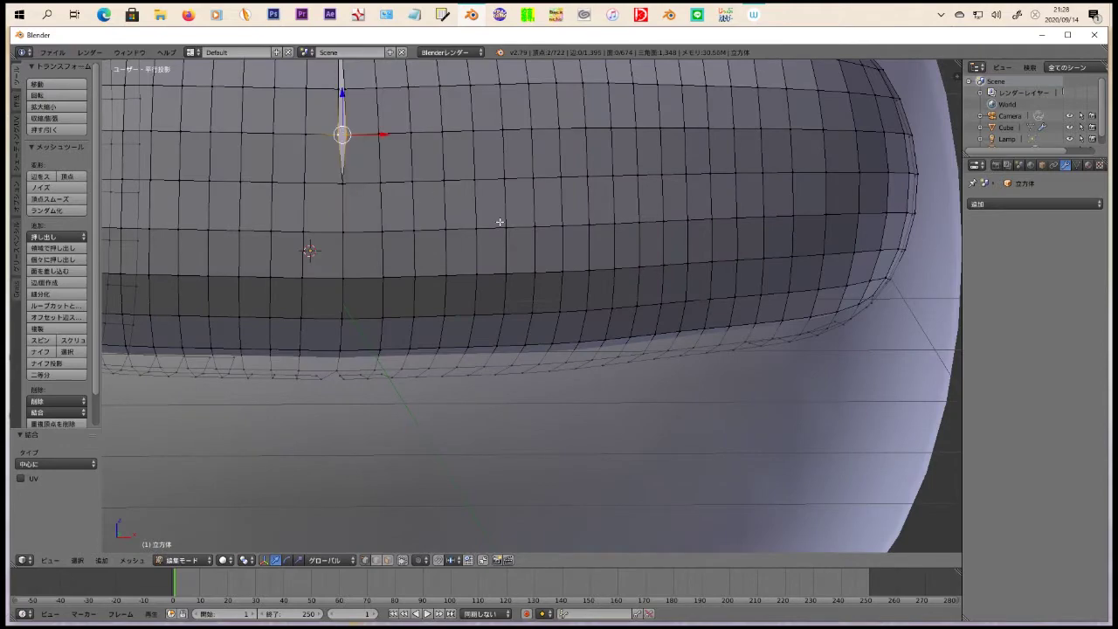
{"action": "key", "text": "alt+m"}
{"action": "left_click", "coordinate": [410, 95]}
{"action": "scroll", "coordinate": [280, 266], "scroll_direction": "up", "scroll_amount": 3}
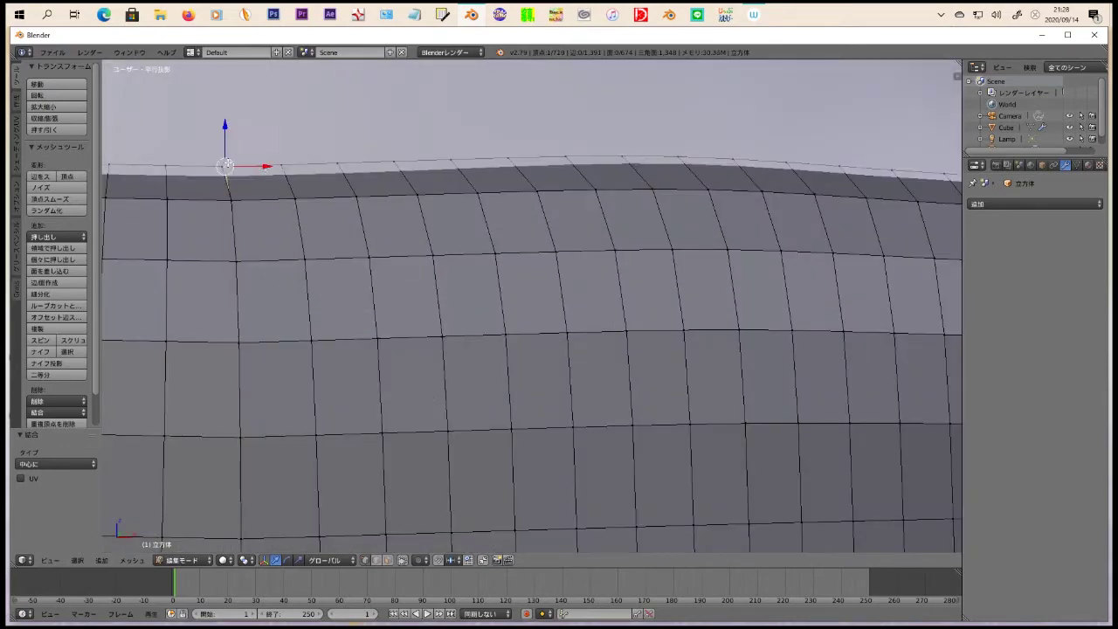
{"action": "left_click", "coordinate": [338, 214]}
{"action": "scroll", "coordinate": [411, 437], "scroll_direction": "down", "scroll_amount": 5}
Step: Box-select the visor's left half in the front view
{"action": "key", "text": "KP_1"}
{"action": "key", "text": "b"}
{"action": "left_click_drag", "start_coordinate": [101, 180], "coordinate": [468, 480]}
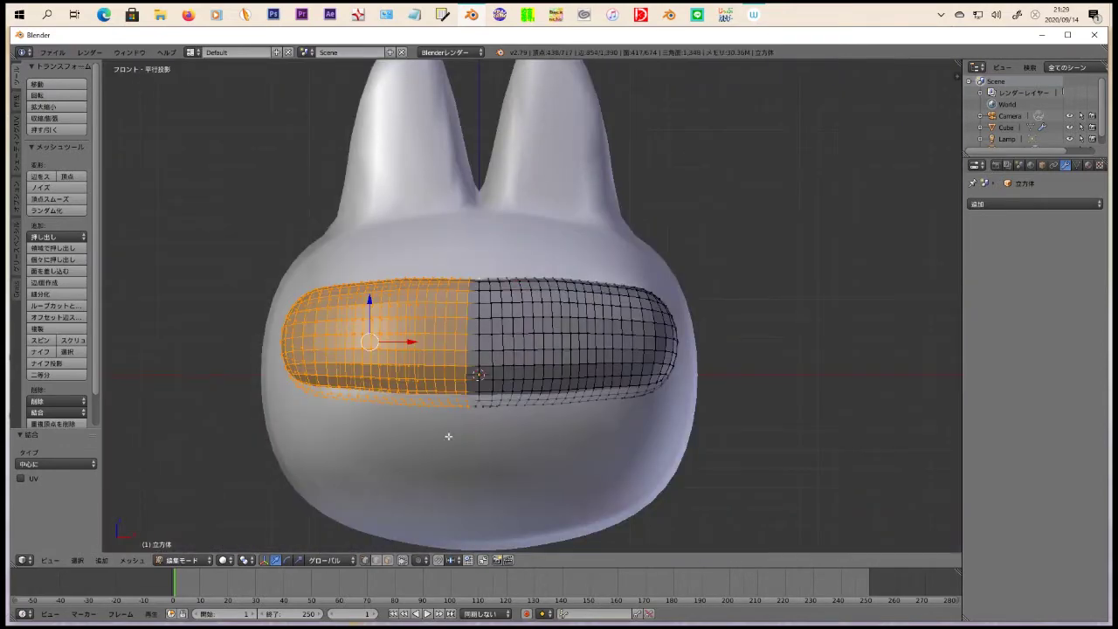
Step: Delete the visor's left half and the stray vertices left behind
{"action": "scroll", "coordinate": [437, 493], "scroll_direction": "up", "scroll_amount": 3}
{"action": "key", "text": "x"}
{"action": "left_click", "coordinate": [437, 494]}
{"action": "middle_click_drag", "start_coordinate": [451, 392], "coordinate": [407, 232]}
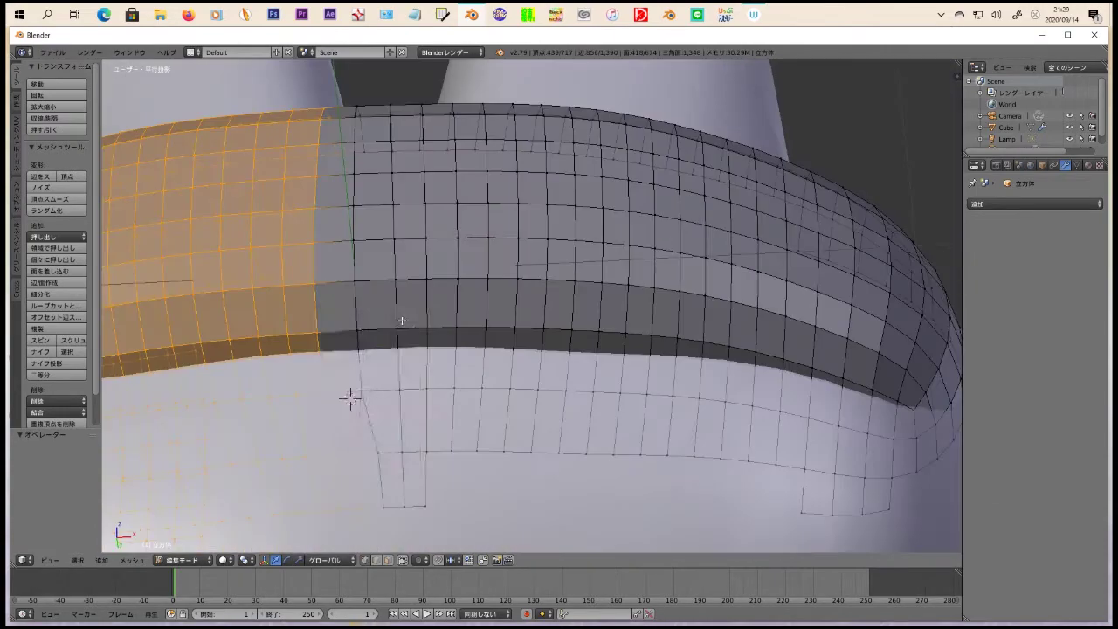
{"action": "scroll", "coordinate": [628, 358], "scroll_direction": "up", "scroll_amount": 3}
{"action": "key", "text": "x"}
{"action": "left_click", "coordinate": [790, 455]}
{"action": "right_click", "coordinate": [879, 387]}
{"action": "key", "text": "x"}
{"action": "left_click", "coordinate": [955, 461]}
Step: Reposition one edge vertex and delete the remaining stray edge vertices
{"action": "mouse_move", "coordinate": [955, 461]}
{"action": "middle_mouse_down"}
{"action": "mouse_move", "coordinate": [519, 428]}
{"action": "mouse_move", "coordinate": [454, 349]}
{"action": "mouse_move", "coordinate": [626, 453]}
{"action": "middle_mouse_up"}
{"action": "right_click", "coordinate": [428, 195]}
{"action": "key", "text": "g"}
{"action": "left_click", "coordinate": [494, 322]}
{"action": "right_click", "coordinate": [626, 453], "text": "shift"}
{"action": "key", "text": "x"}
{"action": "left_click", "coordinate": [536, 495]}
{"action": "key", "text": "x"}
{"action": "left_click", "coordinate": [548, 500]}
{"action": "middle_click_drag", "start_coordinate": [548, 500], "coordinate": [434, 504]}
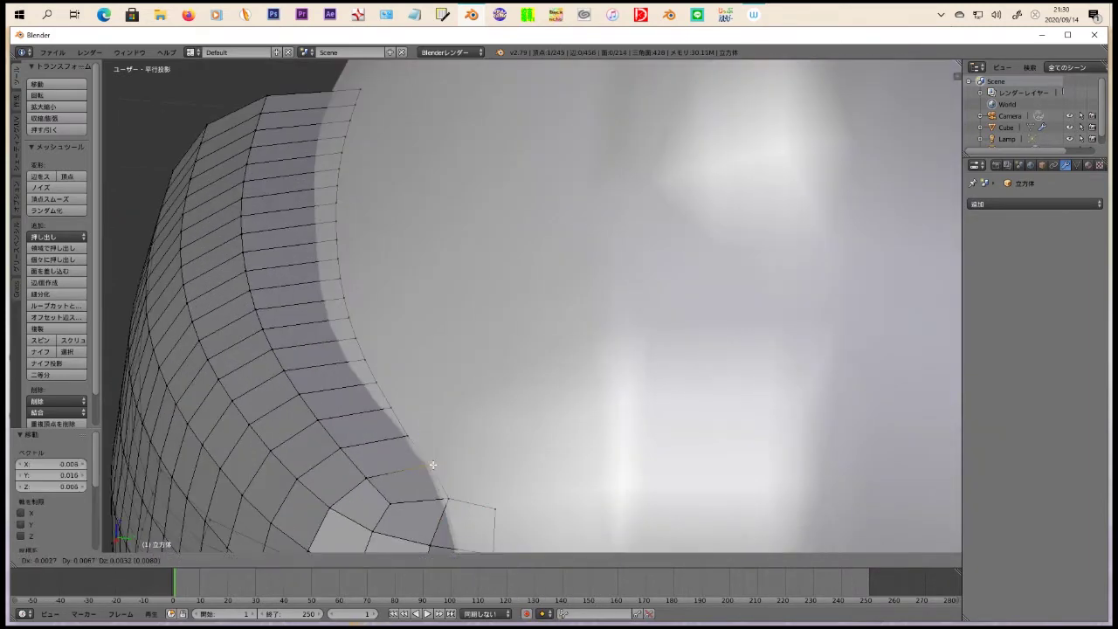
{"action": "scroll", "coordinate": [432, 464], "scroll_direction": "down", "scroll_amount": 5}
Step: Add a Mirror modifier, shade the visor smooth, and raise it 0.079 on Z
{"action": "left_click", "coordinate": [1034, 203]}
{"action": "left_click", "coordinate": [860, 287]}
{"action": "key", "text": "KP_1"}
{"action": "key", "text": "a"}
{"action": "left_click", "coordinate": [43, 95]}
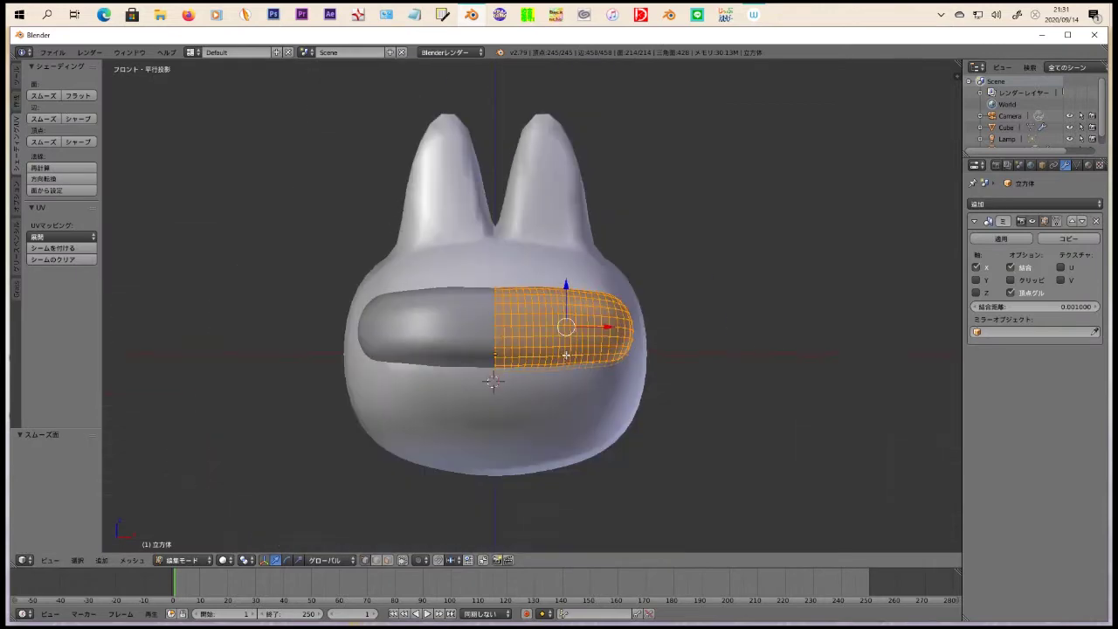
{"action": "key", "text": "g"}
{"action": "key", "text": "z"}
{"action": "left_click", "coordinate": [655, 342]}
Step: Delete the overlapping vertices on the visor
{"action": "middle_click_drag", "start_coordinate": [656, 342], "coordinate": [669, 354]}
{"action": "scroll", "coordinate": [669, 354], "scroll_direction": "up", "scroll_amount": 3}
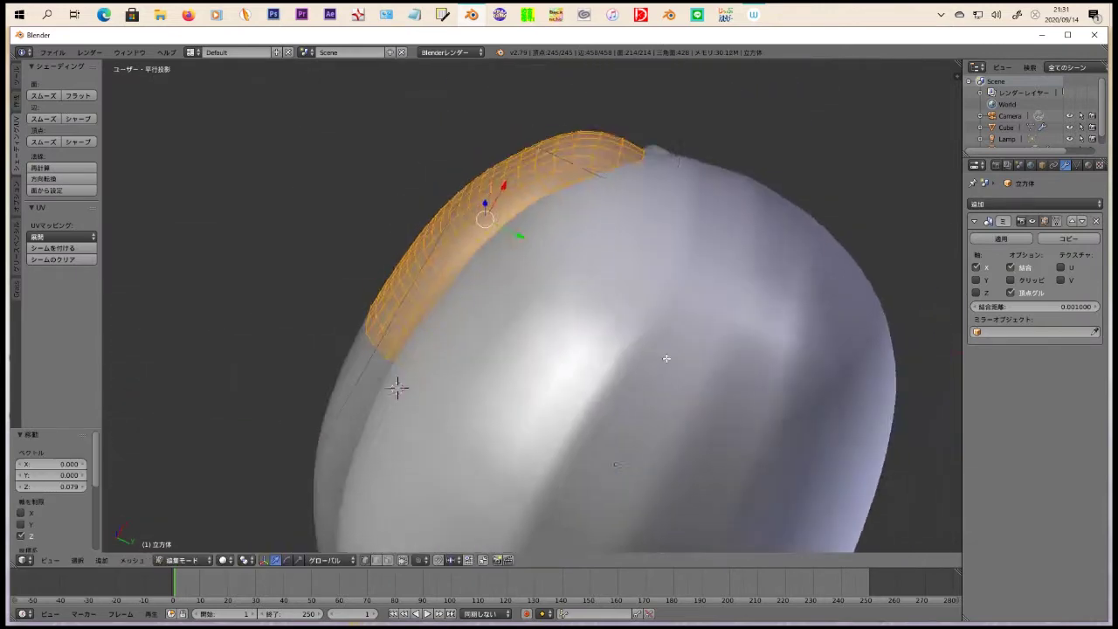
{"action": "scroll", "coordinate": [345, 297], "scroll_direction": "up", "scroll_amount": 3}
{"action": "key", "text": "a"}
{"action": "middle_click_drag", "start_coordinate": [322, 294], "coordinate": [300, 305]}
{"action": "key", "text": "x"}
{"action": "left_click", "coordinate": [629, 424]}
Step: Fill a triangle face between three vertices to patch the corner gap
{"action": "mouse_move", "coordinate": [629, 425]}
{"action": "middle_mouse_down"}
{"action": "mouse_move", "coordinate": [655, 403]}
{"action": "mouse_move", "coordinate": [611, 262]}
{"action": "middle_mouse_up"}
{"action": "right_click", "coordinate": [463, 302]}
{"action": "key", "text": "f"}
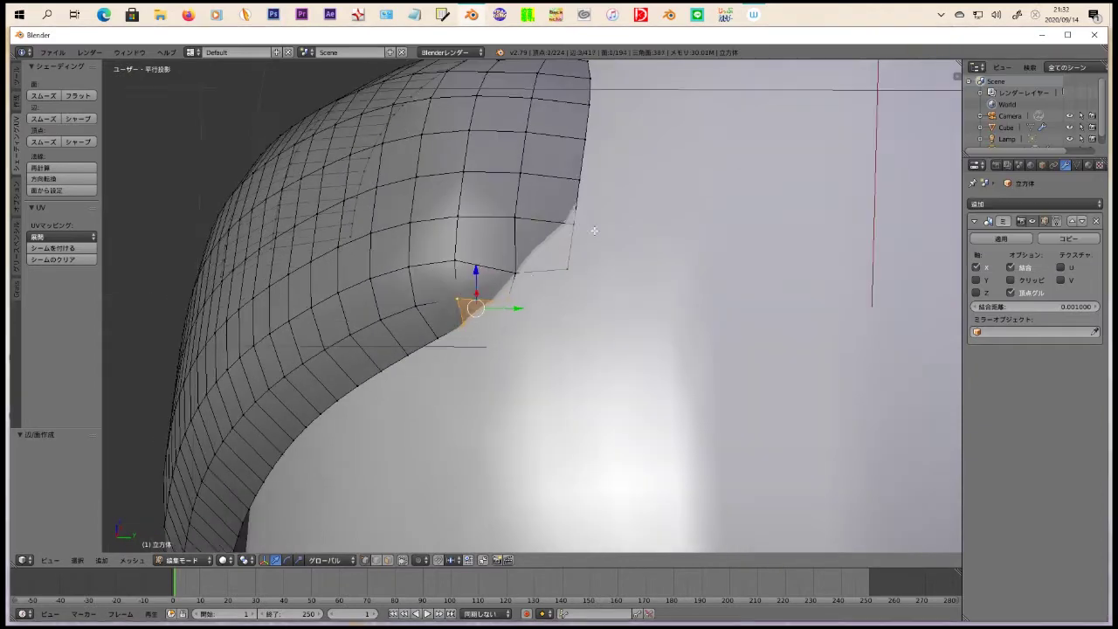
{"action": "scroll", "coordinate": [633, 304], "scroll_direction": "up", "scroll_amount": 3}
{"action": "scroll", "coordinate": [628, 227], "scroll_direction": "up", "scroll_amount": 3}
Step: Delete one more stray vertex from the visor's edge
{"action": "key", "text": "x"}
{"action": "left_click", "coordinate": [651, 185]}
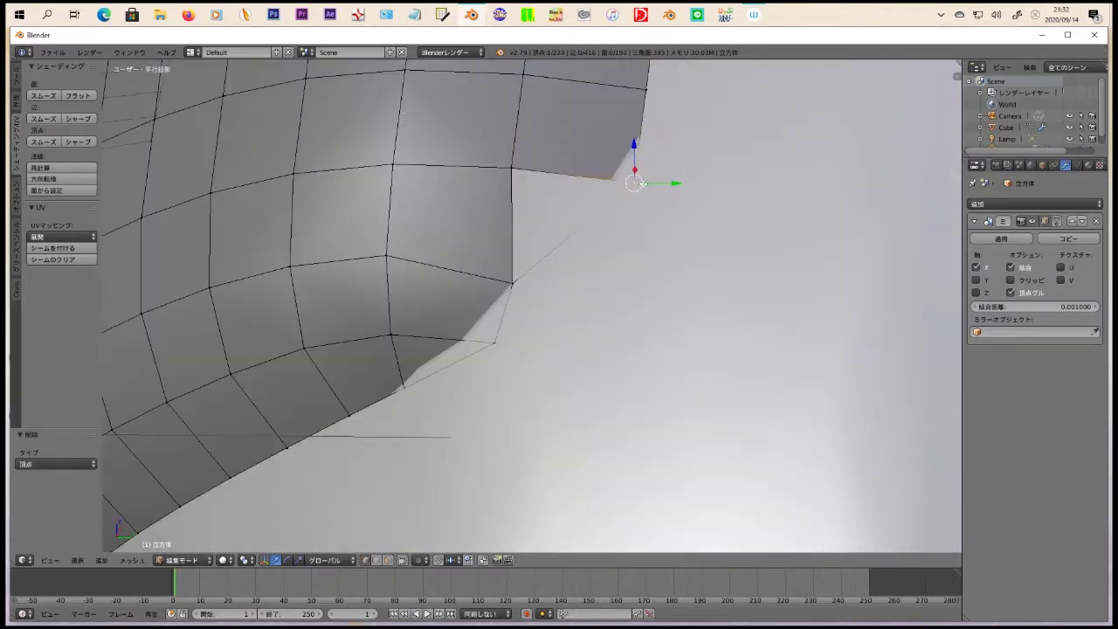
{"action": "middle_click_drag", "start_coordinate": [683, 289], "coordinate": [331, 429]}
{"action": "right_click", "coordinate": [331, 429]}
{"action": "mouse_move", "coordinate": [445, 428]}
{"action": "middle_mouse_down"}
{"action": "mouse_move", "coordinate": [373, 340]}
{"action": "mouse_move", "coordinate": [565, 427]}
{"action": "middle_mouse_up"}
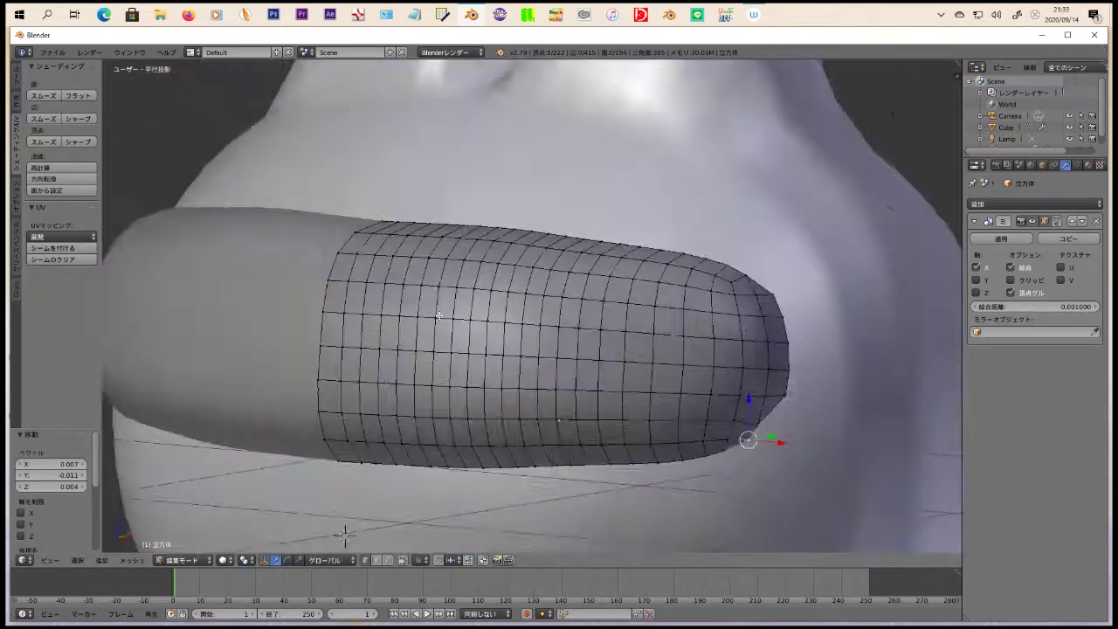
Step: Switch from the visor back to editing the head mesh in front view
{"action": "key", "text": "Tab"}
{"action": "key", "text": "Tab"}
{"action": "key", "text": "KP_1"}
{"action": "scroll", "coordinate": [451, 351], "scroll_direction": "up", "scroll_amount": 2}
{"action": "scroll", "coordinate": [456, 352], "scroll_direction": "up", "scroll_amount": 1}
{"action": "scroll", "coordinate": [428, 378], "scroll_direction": "up", "scroll_amount": 3}
{"action": "key", "text": "ctrl+r"}
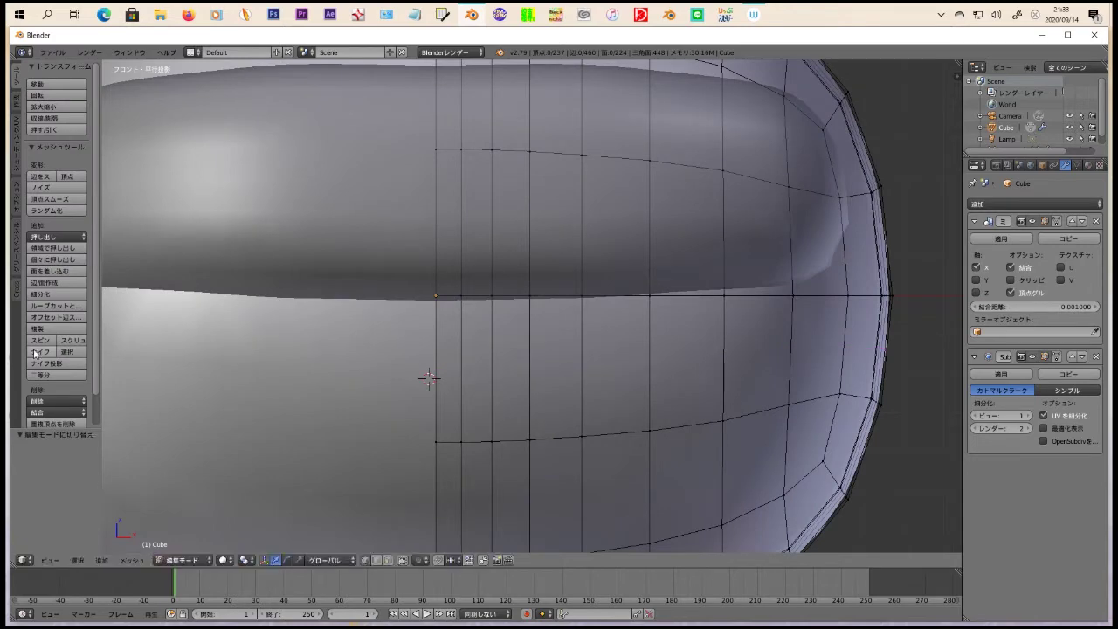
Step: Commit the knife cut below the visor and push the slot face into the head
{"action": "key", "text": "Return"}
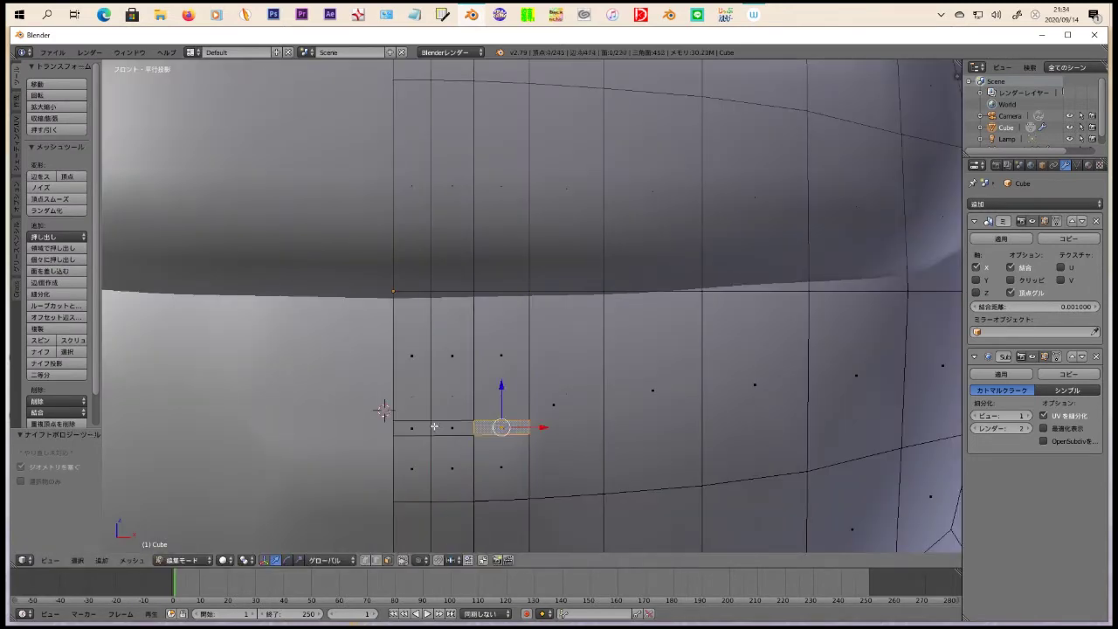
{"action": "key", "text": "e"}
{"action": "left_click", "coordinate": [513, 467]}
{"action": "middle_click_drag", "start_coordinate": [512, 467], "coordinate": [559, 261]}
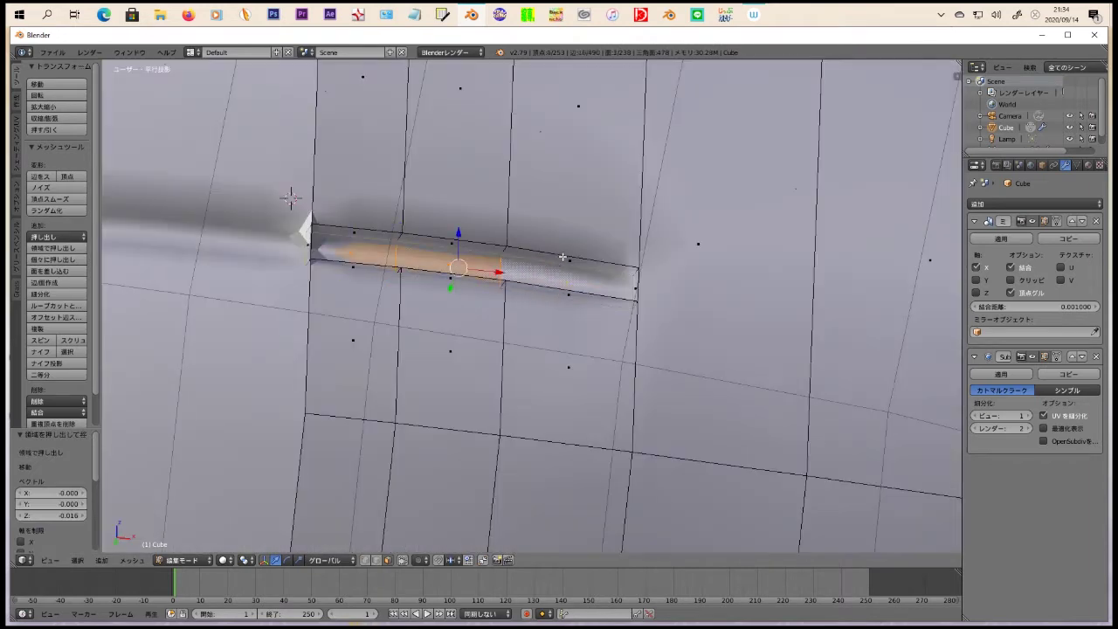
{"action": "middle_click_drag", "start_coordinate": [619, 278], "coordinate": [524, 366]}
{"action": "scroll", "coordinate": [446, 338], "scroll_direction": "up", "scroll_amount": 3}
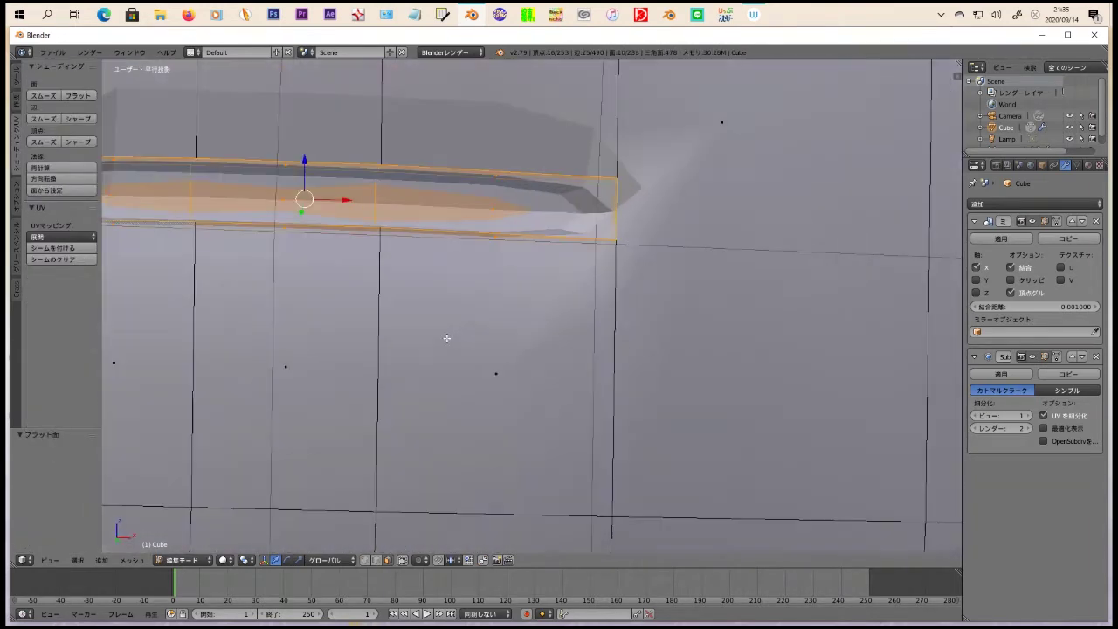
{"action": "scroll", "coordinate": [447, 339], "scroll_direction": "down", "scroll_amount": 5}
Step: Apply the head's Subdivision modifier to make the smoothing permanent, then resume mesh editing
{"action": "key", "text": "Tab"}
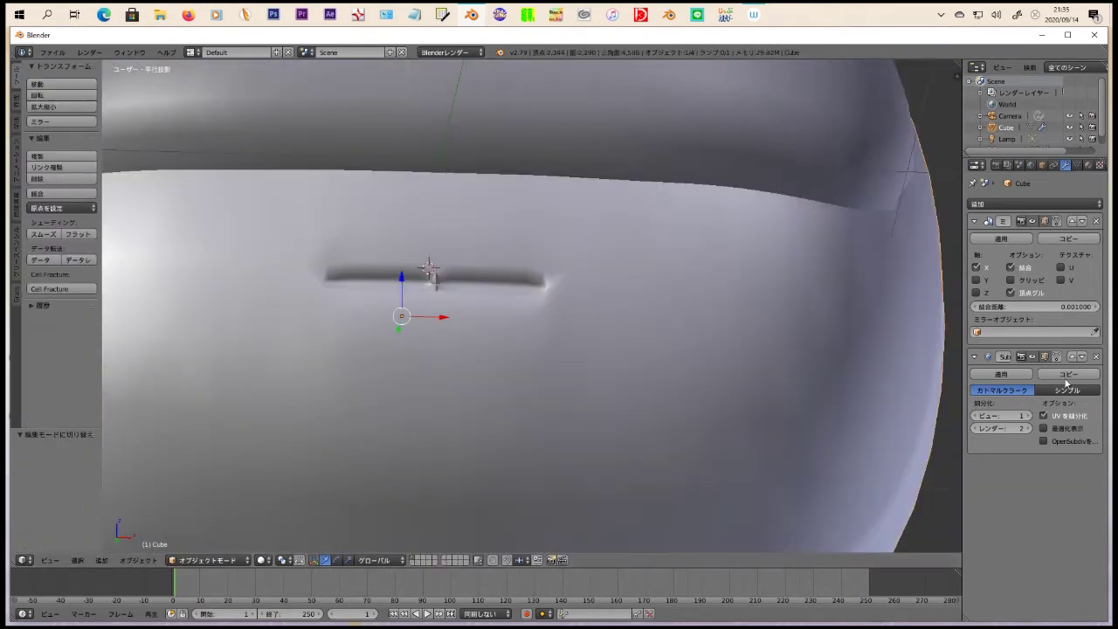
{"action": "left_click", "coordinate": [1002, 376]}
{"action": "key", "text": "Tab"}
{"action": "scroll", "coordinate": [472, 344], "scroll_direction": "up", "scroll_amount": 4}
{"action": "scroll", "coordinate": [481, 347], "scroll_direction": "up", "scroll_amount": 3}
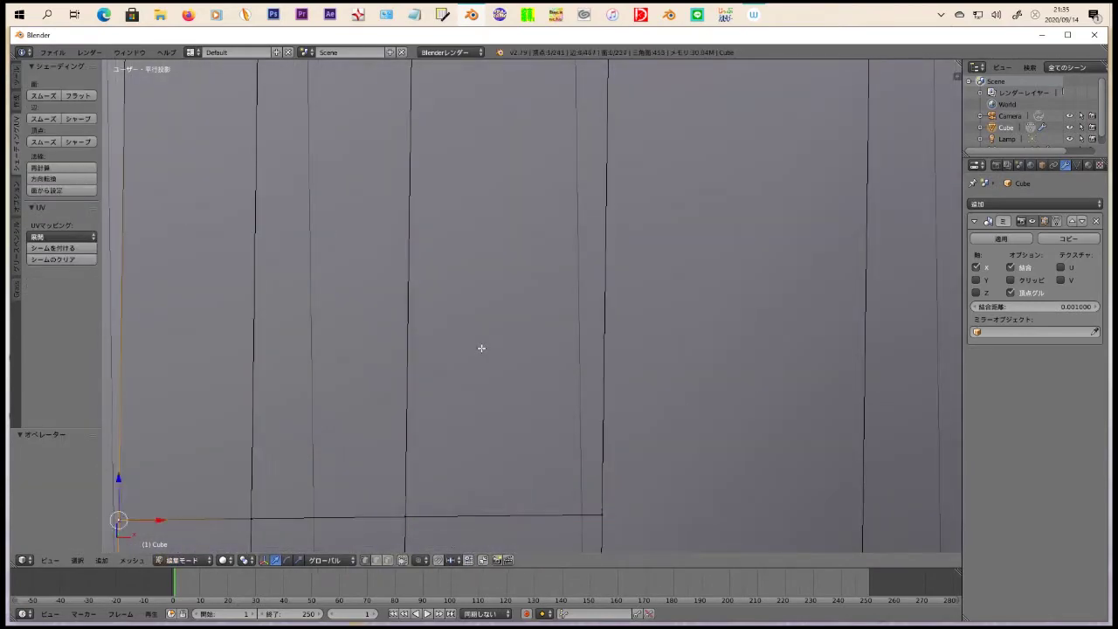
{"action": "scroll", "coordinate": [709, 321], "scroll_direction": "down", "scroll_amount": 6}
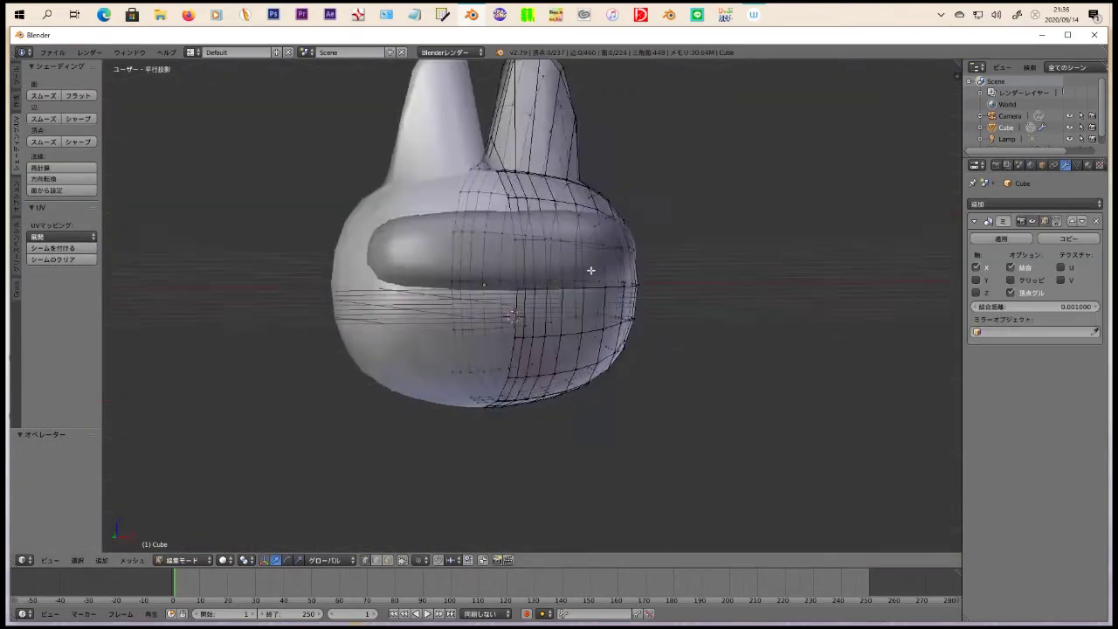
{"action": "middle_click_drag", "start_coordinate": [559, 314], "coordinate": [489, 279]}
{"action": "scroll", "coordinate": [489, 280], "scroll_direction": "up", "scroll_amount": 5}
Step: Extrude the cut-out faces inward to recess them into the head
{"action": "left_click", "coordinate": [16, 87]}
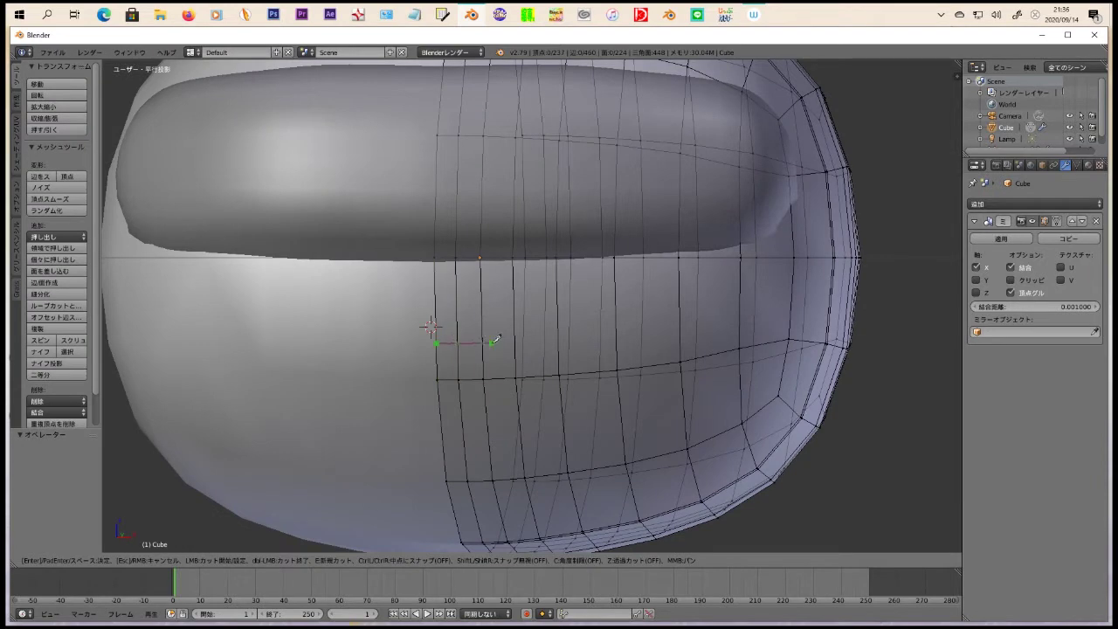
{"action": "key", "text": "e"}
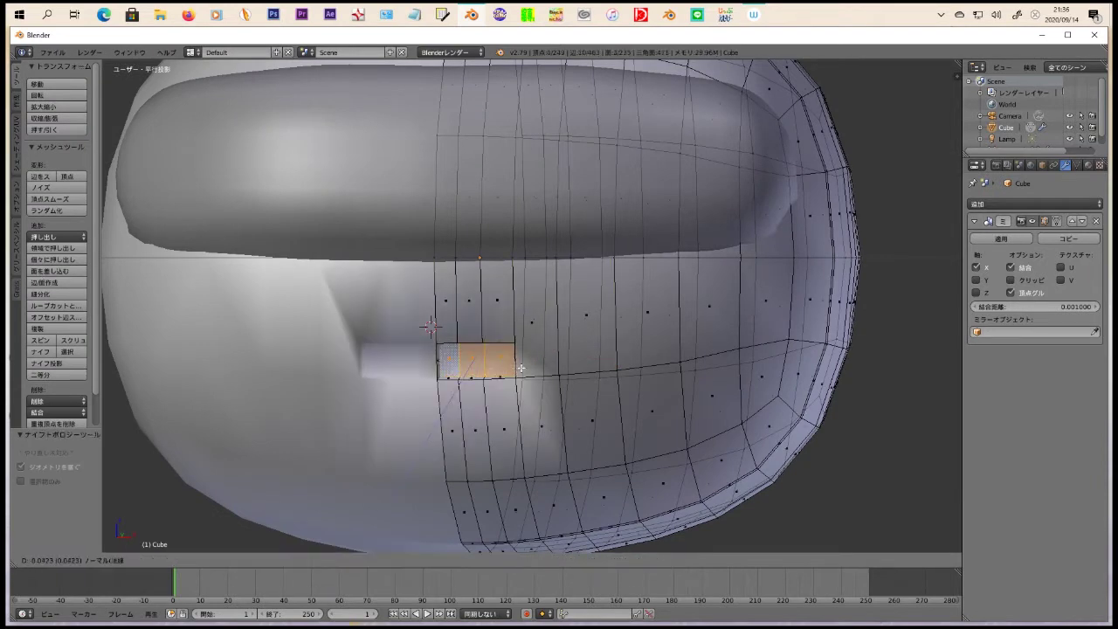
{"action": "left_click", "coordinate": [445, 370]}
{"action": "middle_click_drag", "start_coordinate": [445, 370], "coordinate": [497, 461]}
Step: Give the head mesh flat shading
{"action": "left_click", "coordinate": [16, 144]}
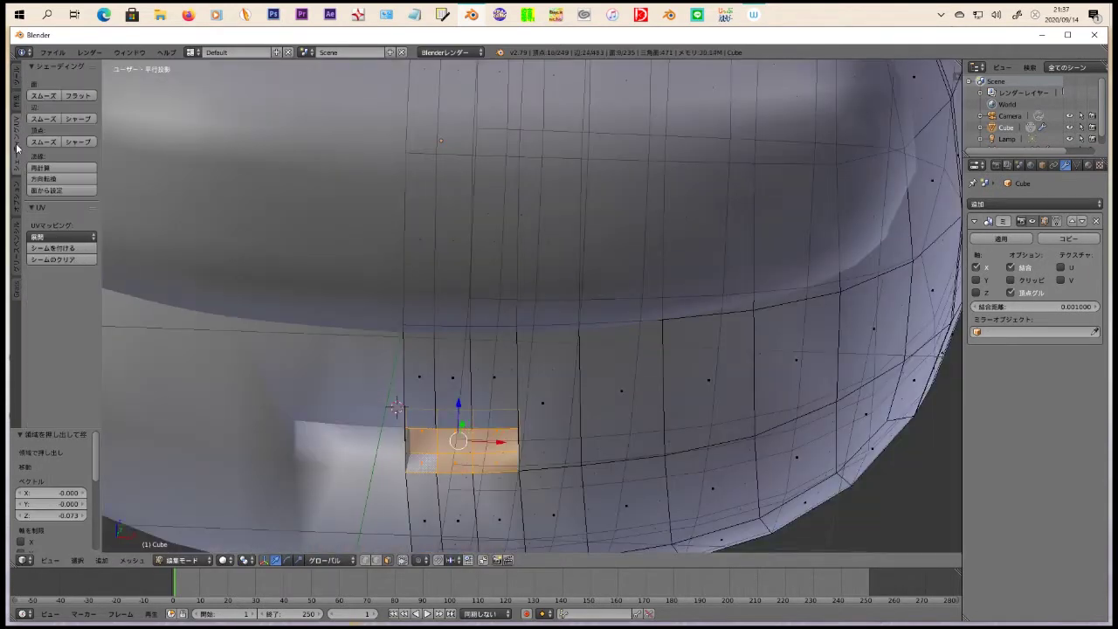
{"action": "left_click", "coordinate": [77, 95]}
{"action": "scroll", "coordinate": [437, 349], "scroll_direction": "down", "scroll_amount": 4}
{"action": "scroll", "coordinate": [349, 306], "scroll_direction": "up", "scroll_amount": 6}
Step: Delete the leftover face inside the recess
{"action": "middle_click_drag", "start_coordinate": [349, 305], "coordinate": [225, 354]}
{"action": "right_click", "coordinate": [225, 353]}
{"action": "key", "text": "x"}
{"action": "left_click", "coordinate": [235, 385]}
{"action": "key", "text": "KP_1"}
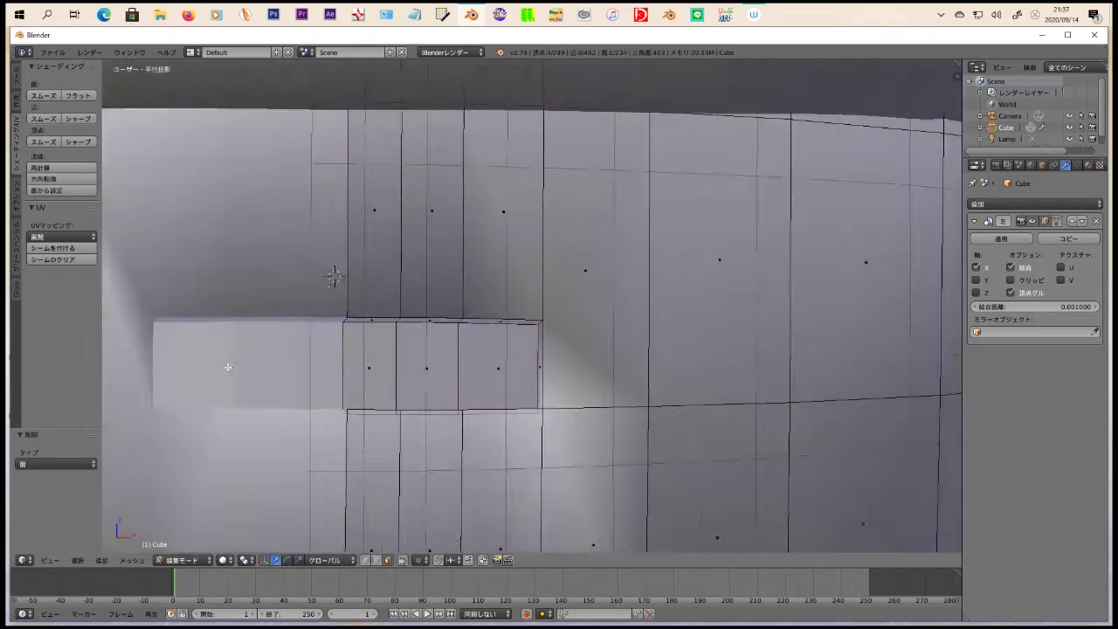
{"action": "scroll", "coordinate": [645, 278], "scroll_direction": "up", "scroll_amount": 4}
Step: Apply the Mirror modifier and merge the two vertices at the centre with Alt+M
{"action": "left_click", "coordinate": [991, 240]}
{"action": "key", "text": "Tab"}
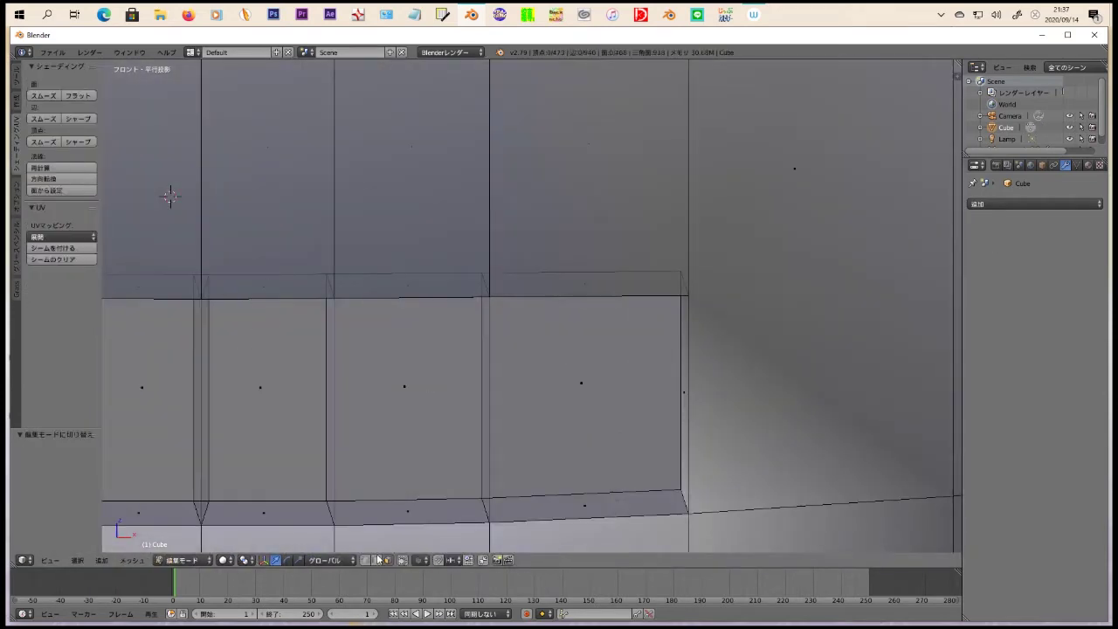
{"action": "middle_click_drag", "start_coordinate": [192, 274], "coordinate": [541, 267]}
{"action": "key", "text": "alt+m"}
{"action": "key", "text": "KP_1"}
{"action": "scroll", "coordinate": [648, 357], "scroll_direction": "down", "scroll_amount": 5}
{"action": "scroll", "coordinate": [661, 320], "scroll_direction": "up", "scroll_amount": 5}
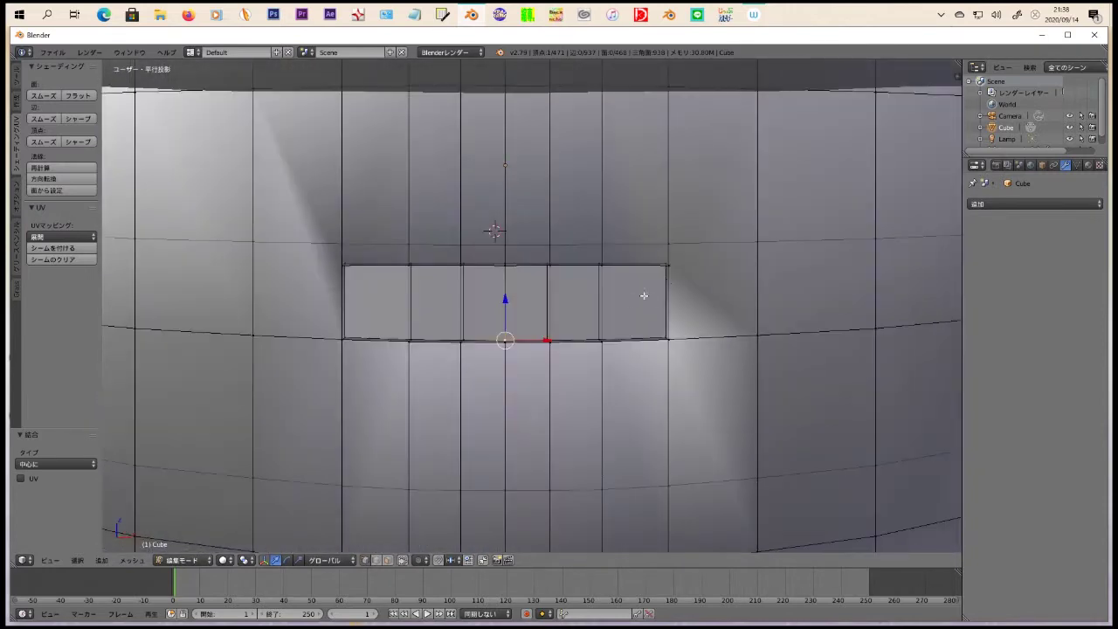
Step: Confirm a knife cut beside the recess and extrude that face inward along its normal
{"action": "left_click", "coordinate": [15, 77]}
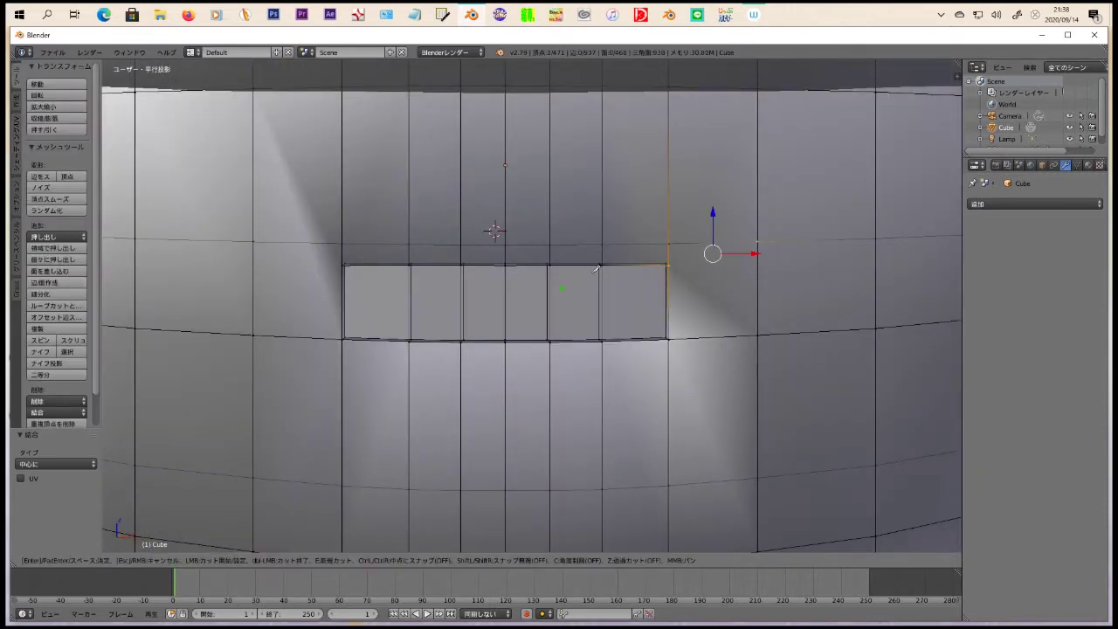
{"action": "key", "text": "Return"}
{"action": "middle_click_drag", "start_coordinate": [763, 256], "coordinate": [592, 508]}
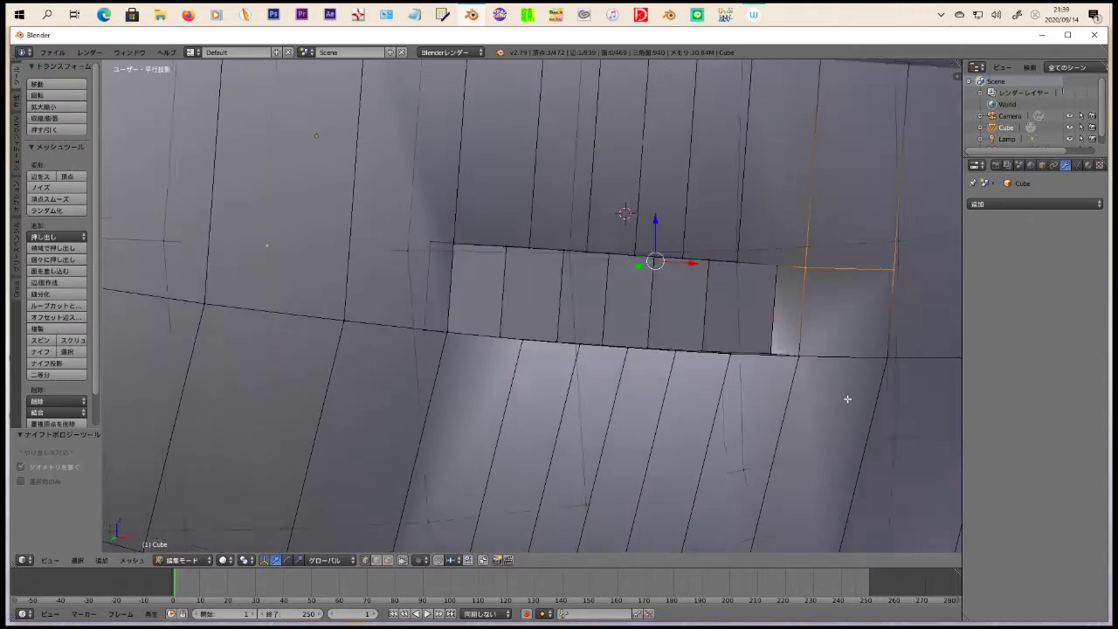
{"action": "middle_click_drag", "start_coordinate": [851, 376], "coordinate": [569, 282]}
{"action": "key", "text": "alt+e"}
{"action": "left_click", "coordinate": [821, 425]}
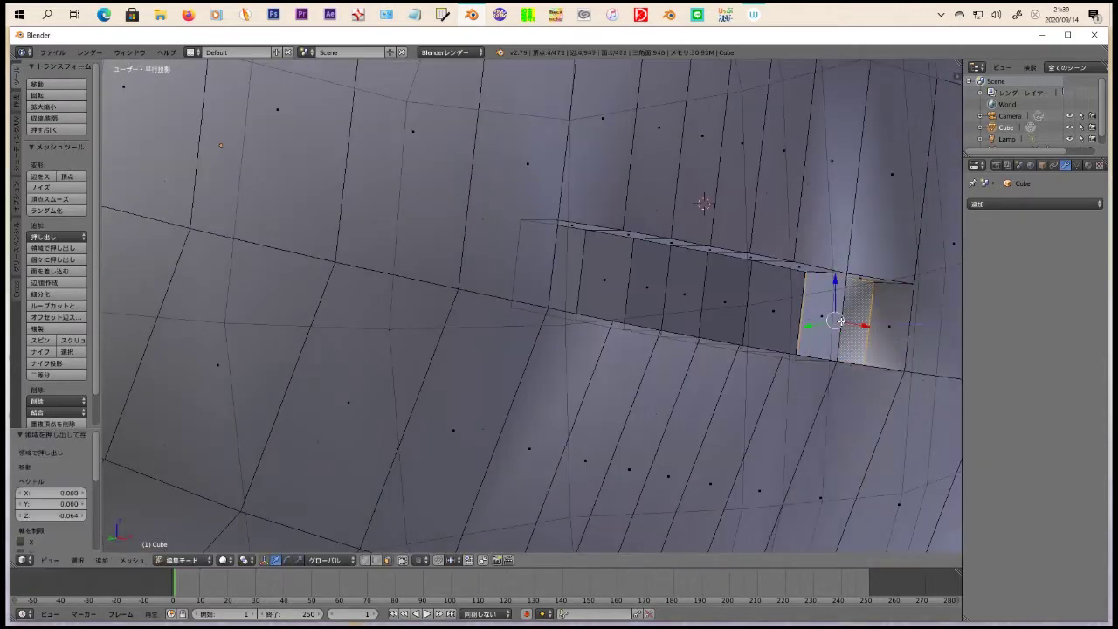
{"action": "left_click", "coordinate": [840, 321]}
{"action": "mouse_move", "coordinate": [840, 322]}
{"action": "middle_mouse_down"}
{"action": "mouse_move", "coordinate": [799, 224]}
{"action": "mouse_move", "coordinate": [706, 292]}
{"action": "mouse_move", "coordinate": [681, 337]}
{"action": "mouse_move", "coordinate": [590, 408]}
{"action": "middle_mouse_up"}
{"action": "scroll", "coordinate": [799, 223], "scroll_direction": "up", "scroll_amount": 3}
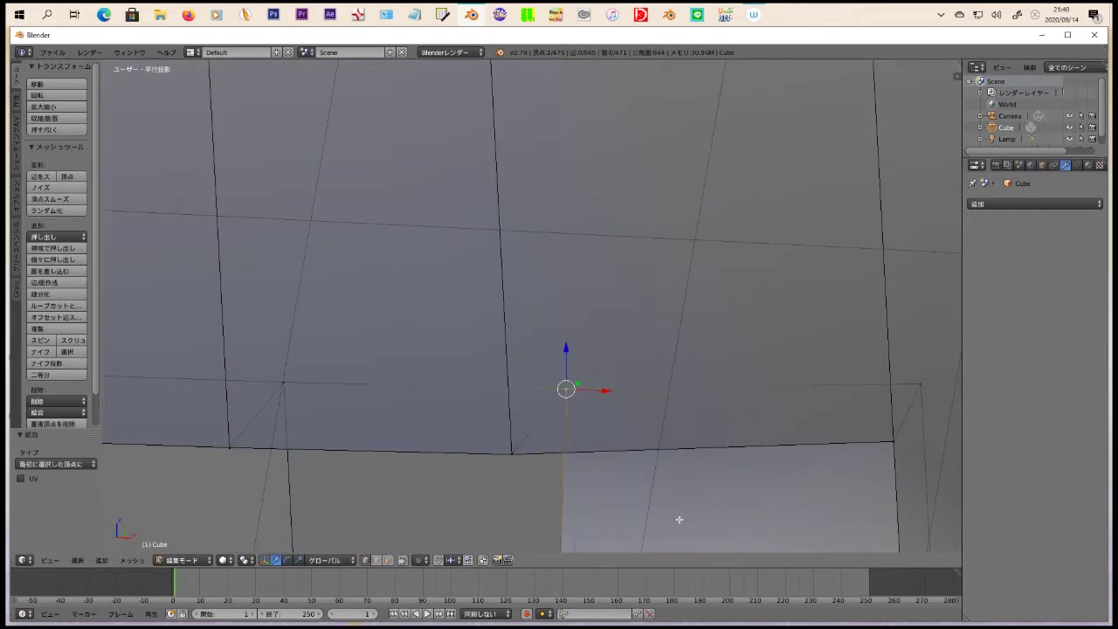
Step: Merge the selected recess vertices into one
{"action": "key", "text": "alt+m"}
{"action": "left_click", "coordinate": [623, 481]}
{"action": "scroll", "coordinate": [693, 314], "scroll_direction": "down", "scroll_amount": 5}
{"action": "key", "text": "KP_1"}
Step: Delete the head's left half and add a Mirror modifier to rebuild it from the right
{"action": "left_click_drag", "start_coordinate": [371, 66], "coordinate": [506, 387]}
{"action": "key", "text": "x"}
{"action": "left_click", "coordinate": [1035, 204]}
{"action": "left_click", "coordinate": [851, 345]}
{"action": "scroll", "coordinate": [666, 356], "scroll_direction": "up", "scroll_amount": 5}
{"action": "middle_click_drag", "start_coordinate": [666, 356], "coordinate": [653, 332]}
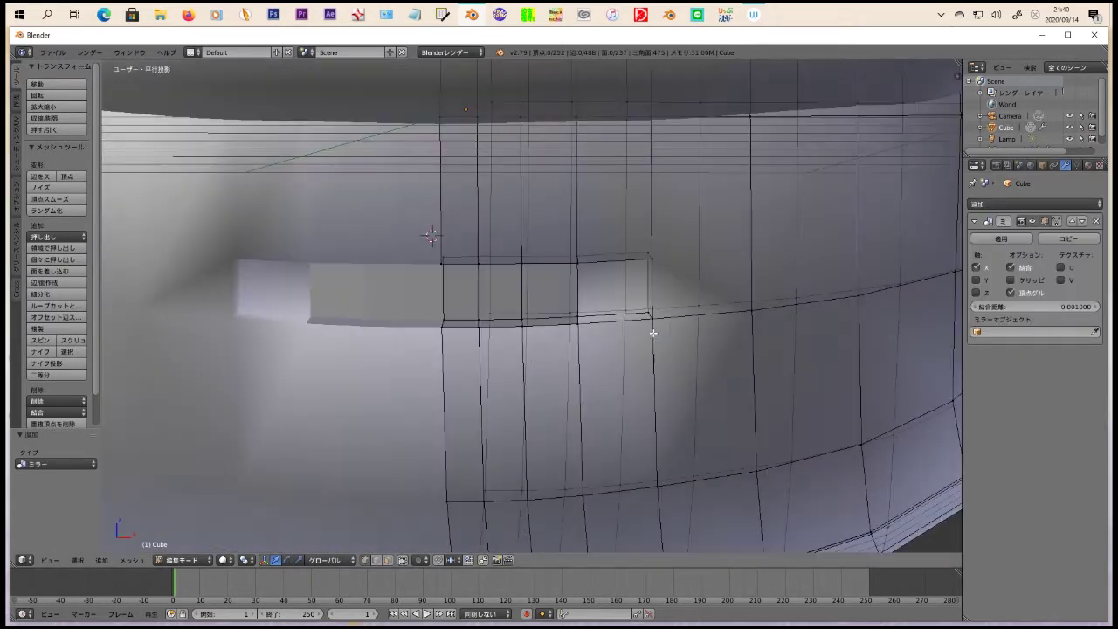
{"action": "key", "text": "KP_1"}
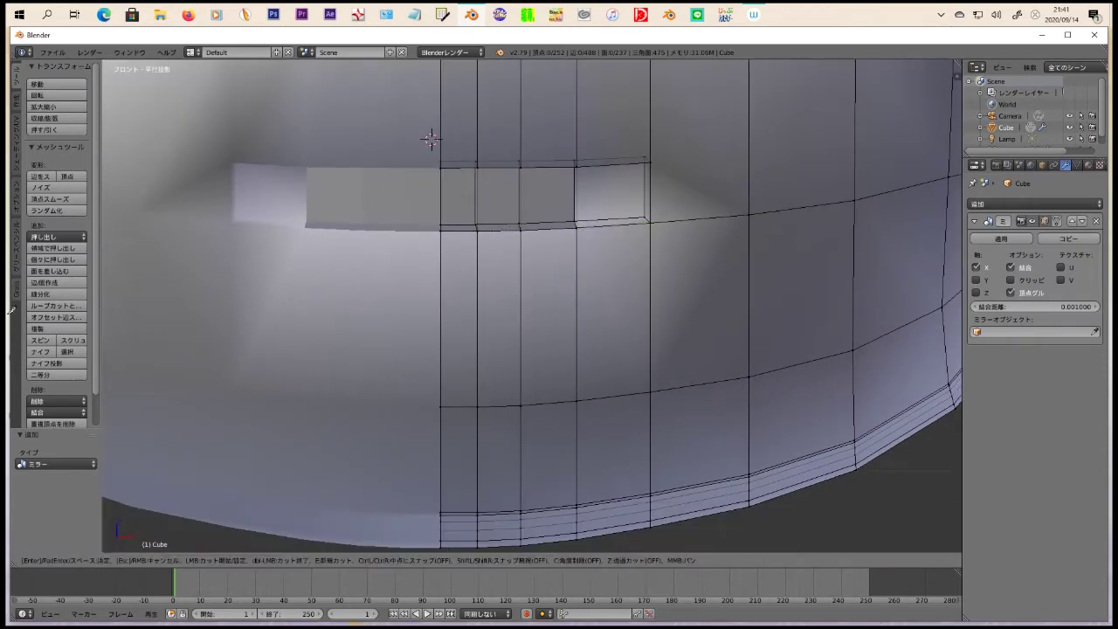
Step: Move an edge below the recess and knife-cut across the face down to its lower edge
{"action": "mouse_move", "coordinate": [412, 486]}
{"action": "middle_mouse_down"}
{"action": "mouse_move", "coordinate": [536, 389]}
{"action": "mouse_move", "coordinate": [676, 459]}
{"action": "middle_mouse_up"}
{"action": "key", "text": "g"}
{"action": "scroll", "coordinate": [664, 462], "scroll_direction": "up", "scroll_amount": 2}
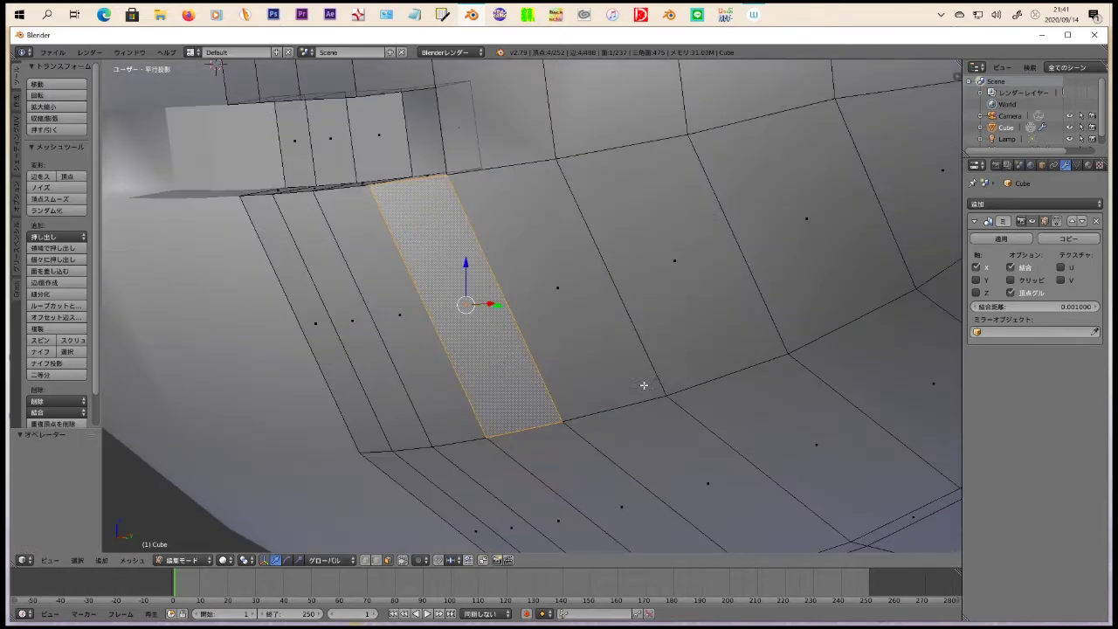
{"action": "middle_click_drag", "start_coordinate": [503, 367], "coordinate": [516, 388]}
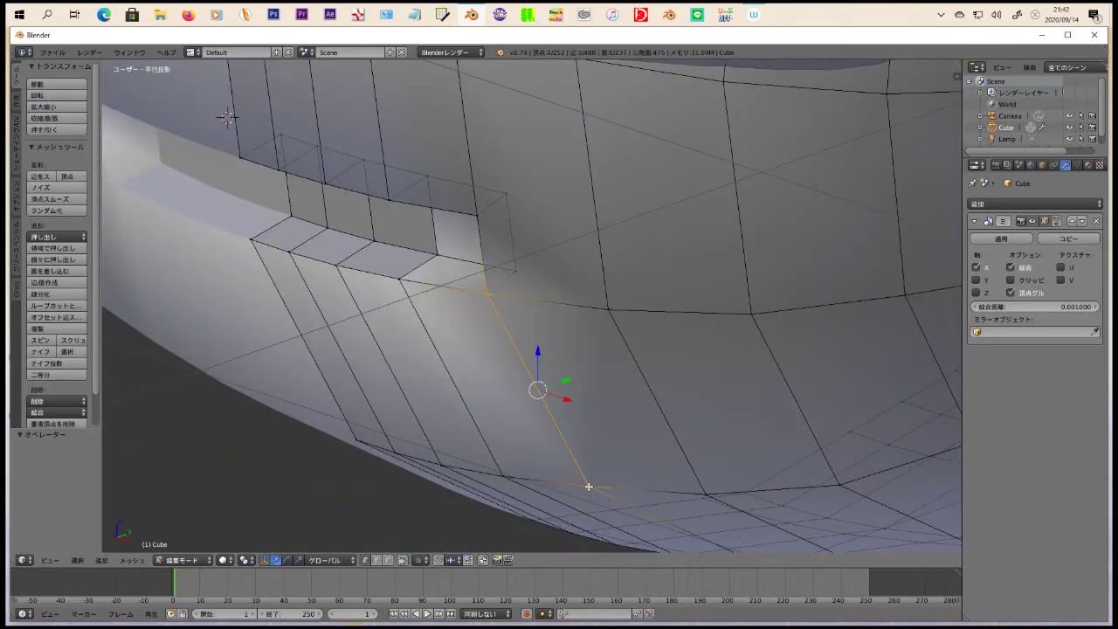
{"action": "mouse_move", "coordinate": [526, 486]}
{"action": "middle_mouse_down"}
{"action": "mouse_move", "coordinate": [486, 461]}
{"action": "mouse_move", "coordinate": [569, 449]}
{"action": "mouse_move", "coordinate": [491, 399]}
{"action": "mouse_move", "coordinate": [670, 255]}
{"action": "middle_mouse_up"}
{"action": "key", "text": "Return"}
{"action": "mouse_move", "coordinate": [733, 396]}
{"action": "middle_mouse_down"}
{"action": "mouse_move", "coordinate": [706, 344]}
{"action": "mouse_move", "coordinate": [614, 504]}
{"action": "middle_mouse_up"}
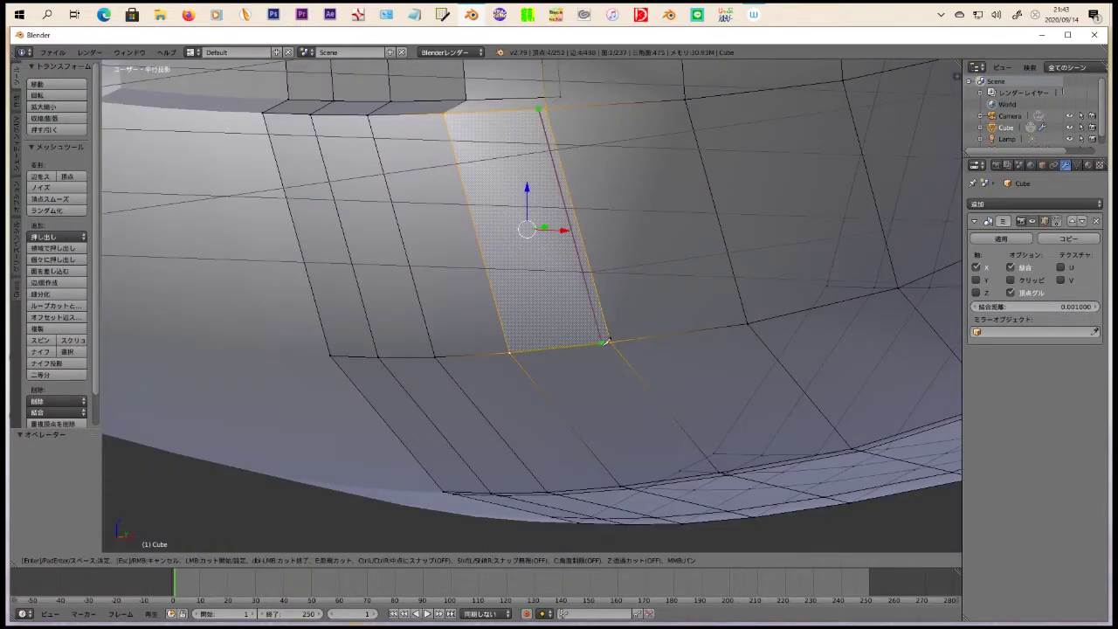
{"action": "left_click", "coordinate": [716, 469]}
{"action": "key", "text": "Return"}
{"action": "middle_click_drag", "start_coordinate": [716, 470], "coordinate": [24, 594]}
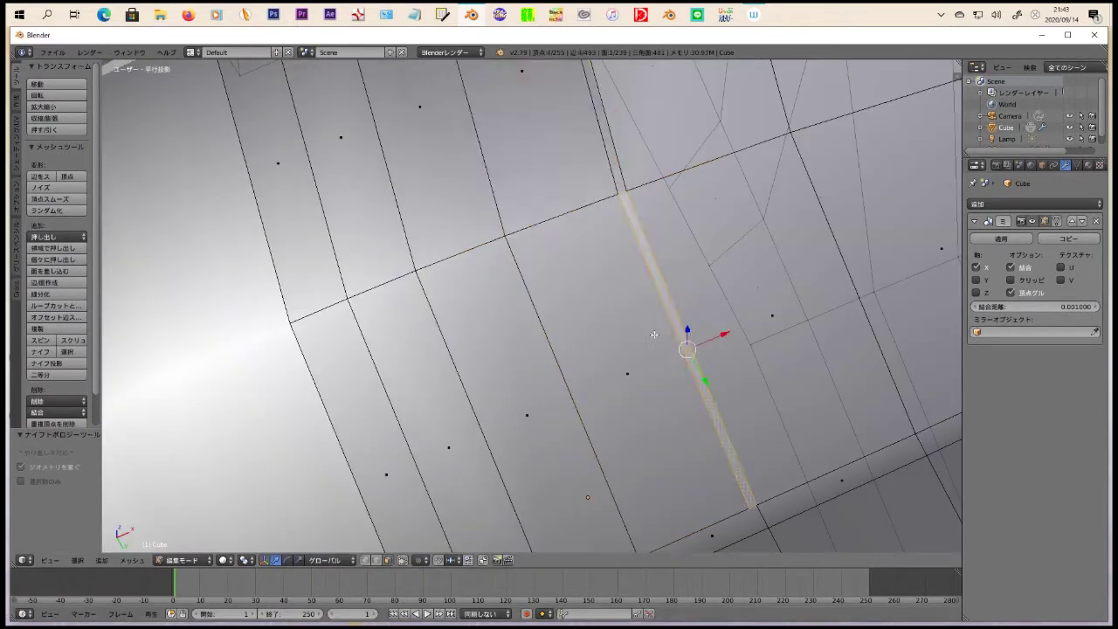
{"action": "scroll", "coordinate": [638, 316], "scroll_direction": "down", "scroll_amount": 5}
{"action": "mouse_move", "coordinate": [644, 299]}
{"action": "middle_mouse_down"}
{"action": "mouse_move", "coordinate": [329, 192]}
{"action": "mouse_move", "coordinate": [378, 579]}
{"action": "middle_mouse_up"}
Step: Extrude the thin sliver edge into a small face and remove the unwanted stray faces
{"action": "key", "text": "e"}
{"action": "key", "text": "Return"}
{"action": "scroll", "coordinate": [329, 192], "scroll_direction": "up", "scroll_amount": 5}
{"action": "left_click", "coordinate": [513, 407]}
{"action": "scroll", "coordinate": [506, 314], "scroll_direction": "up", "scroll_amount": 4}
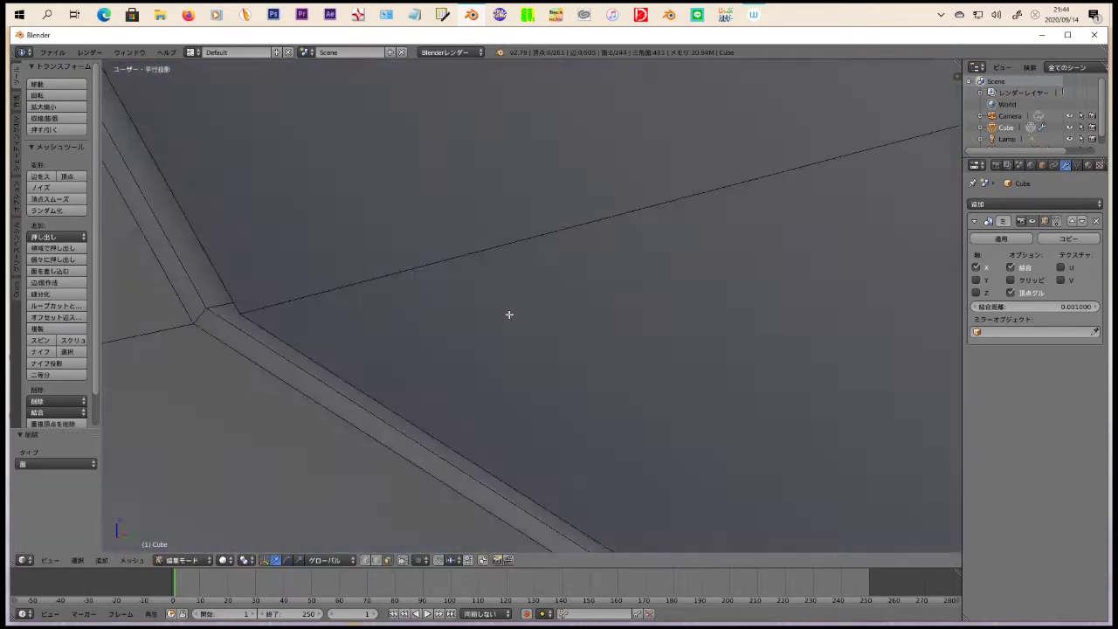
{"action": "scroll", "coordinate": [506, 314], "scroll_direction": "up", "scroll_amount": 3}
{"action": "mouse_move", "coordinate": [507, 314]}
{"action": "middle_mouse_down"}
{"action": "mouse_move", "coordinate": [567, 411]}
{"action": "mouse_move", "coordinate": [560, 176]}
{"action": "mouse_move", "coordinate": [694, 385]}
{"action": "mouse_move", "coordinate": [560, 411]}
{"action": "middle_mouse_up"}
{"action": "left_click", "coordinate": [687, 270]}
{"action": "mouse_move", "coordinate": [687, 270]}
{"action": "middle_mouse_down"}
{"action": "mouse_move", "coordinate": [616, 292]}
{"action": "mouse_move", "coordinate": [645, 297]}
{"action": "mouse_move", "coordinate": [172, 347]}
{"action": "middle_mouse_up"}
Step: Fill the three remaining gaps beside the opening with new faces
{"action": "key", "text": "f"}
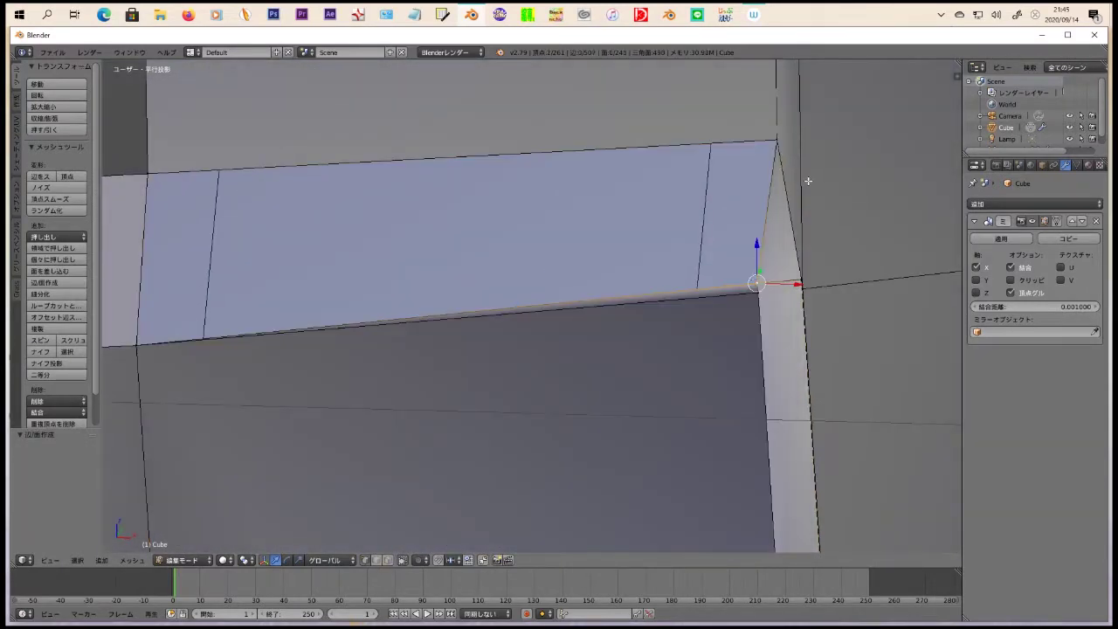
{"action": "key", "text": "f"}
{"action": "mouse_move", "coordinate": [250, 369]}
{"action": "middle_mouse_down"}
{"action": "mouse_move", "coordinate": [521, 486]}
{"action": "mouse_move", "coordinate": [674, 394]}
{"action": "mouse_move", "coordinate": [560, 290]}
{"action": "mouse_move", "coordinate": [602, 481]}
{"action": "mouse_move", "coordinate": [606, 399]}
{"action": "mouse_move", "coordinate": [464, 419]}
{"action": "mouse_move", "coordinate": [582, 463]}
{"action": "mouse_move", "coordinate": [741, 267]}
{"action": "mouse_move", "coordinate": [699, 289]}
{"action": "mouse_move", "coordinate": [721, 323]}
{"action": "mouse_move", "coordinate": [653, 137]}
{"action": "mouse_move", "coordinate": [599, 424]}
{"action": "middle_mouse_up"}
{"action": "key", "text": "f"}
{"action": "key", "text": "ctrl+z"}
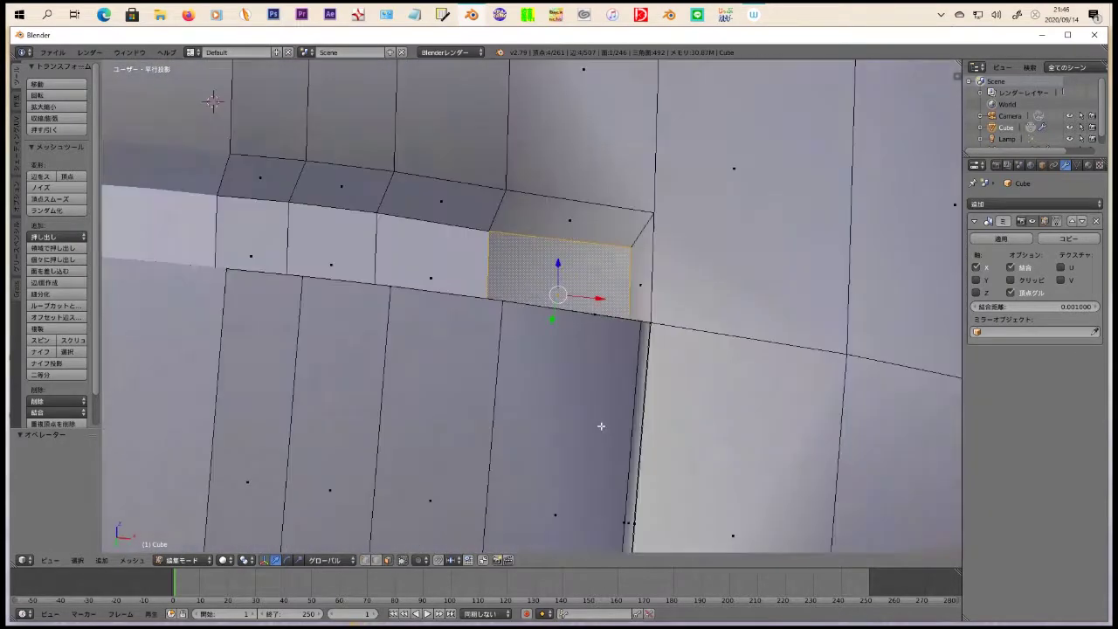
{"action": "scroll", "coordinate": [586, 467], "scroll_direction": "down", "scroll_amount": 5}
{"action": "key", "text": "Escape"}
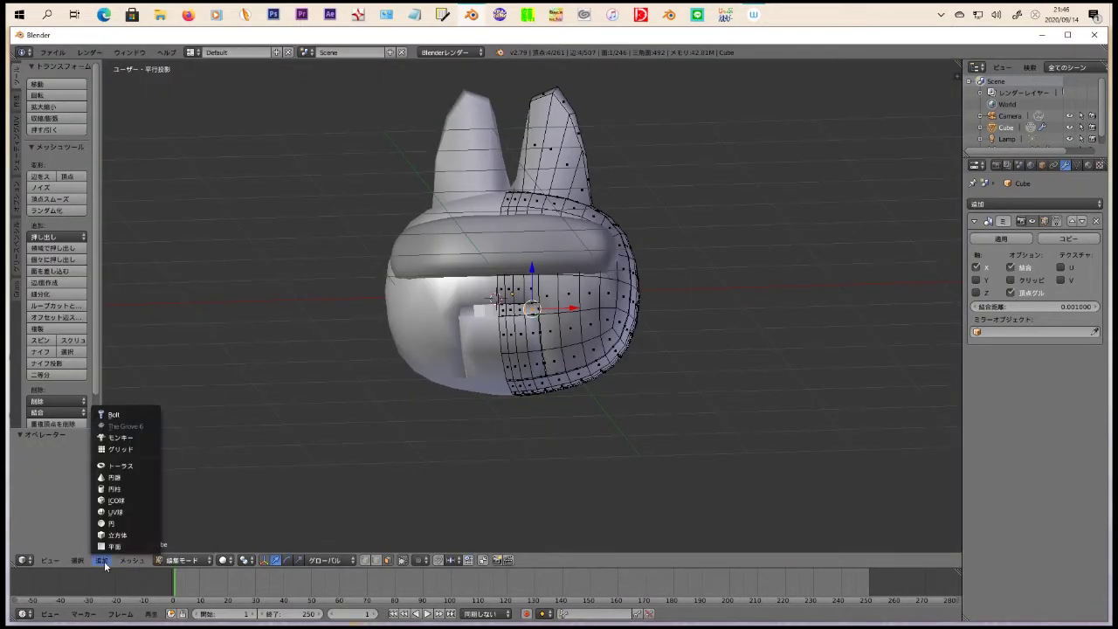
Step: Add a Hemi lamp at the 3D cursor in object mode
{"action": "key", "text": "Tab"}
{"action": "key", "text": "shift+a"}
{"action": "left_click", "coordinate": [438, 337]}
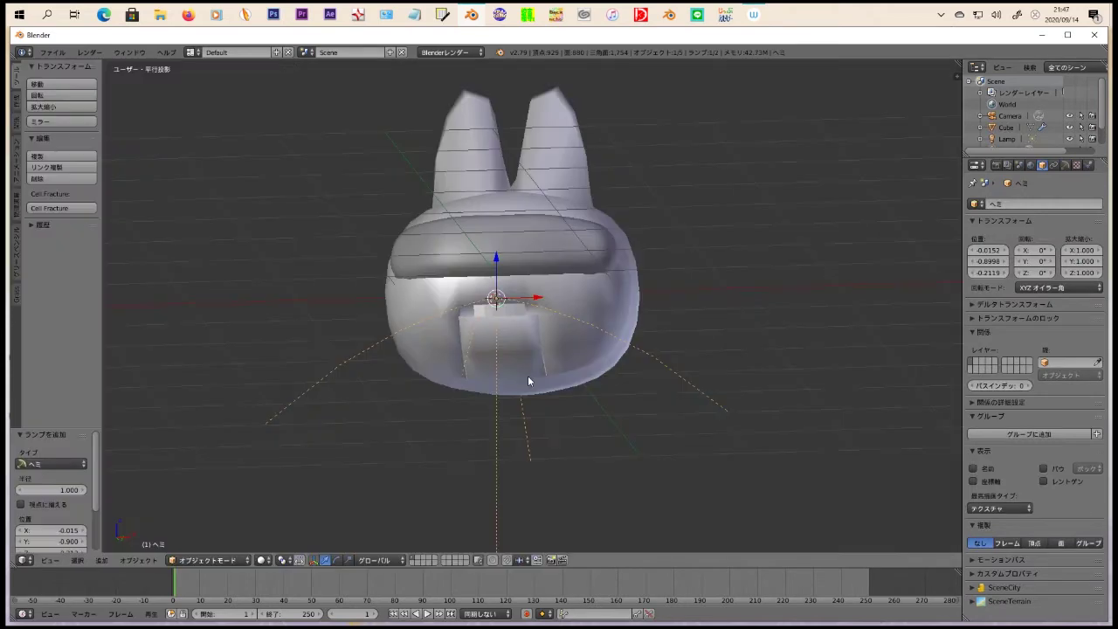
{"action": "key", "text": "ctrl+KP_0"}
{"action": "scroll", "coordinate": [639, 355], "scroll_direction": "down", "scroll_amount": 6}
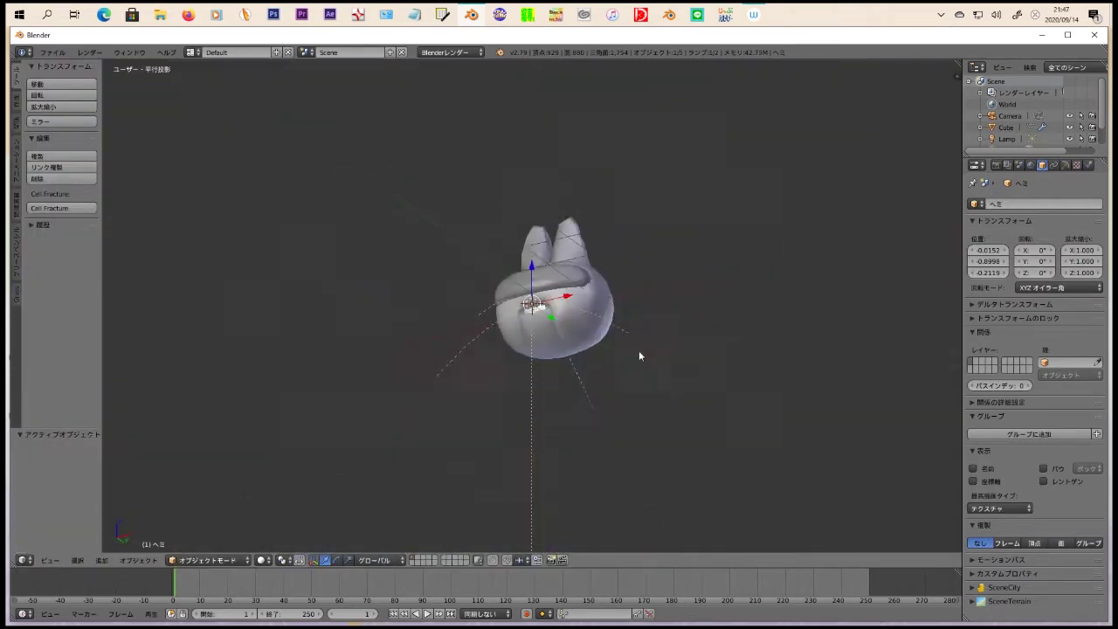
Step: Reposition the camera around the head, checking its framing through the camera view
{"action": "key", "text": "ctrl+z"}
{"action": "key", "text": "ctrl+z"}
{"action": "key", "text": "ctrl+shift+z"}
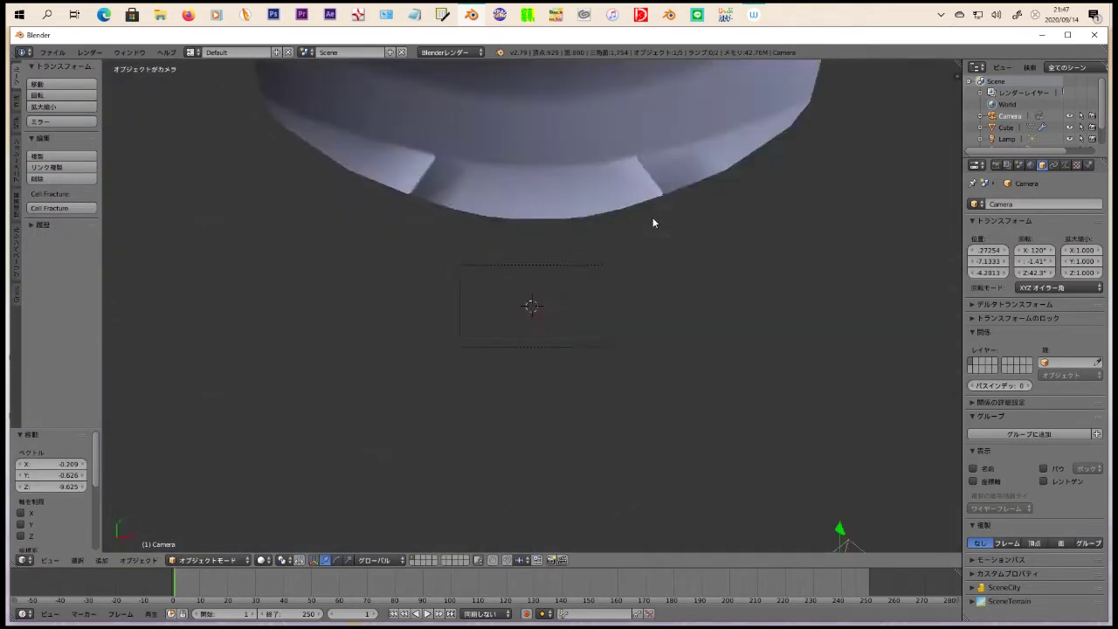
{"action": "key", "text": "ctrl+z"}
{"action": "key", "text": "ctrl+z"}
{"action": "key", "text": "ctrl+shift+z"}
{"action": "key", "text": "ctrl+z"}
{"action": "key", "text": "ctrl+shift+z"}
{"action": "key", "text": "ctrl+z"}
{"action": "key", "text": "ctrl+shift+z"}
{"action": "key", "text": "ctrl+z"}
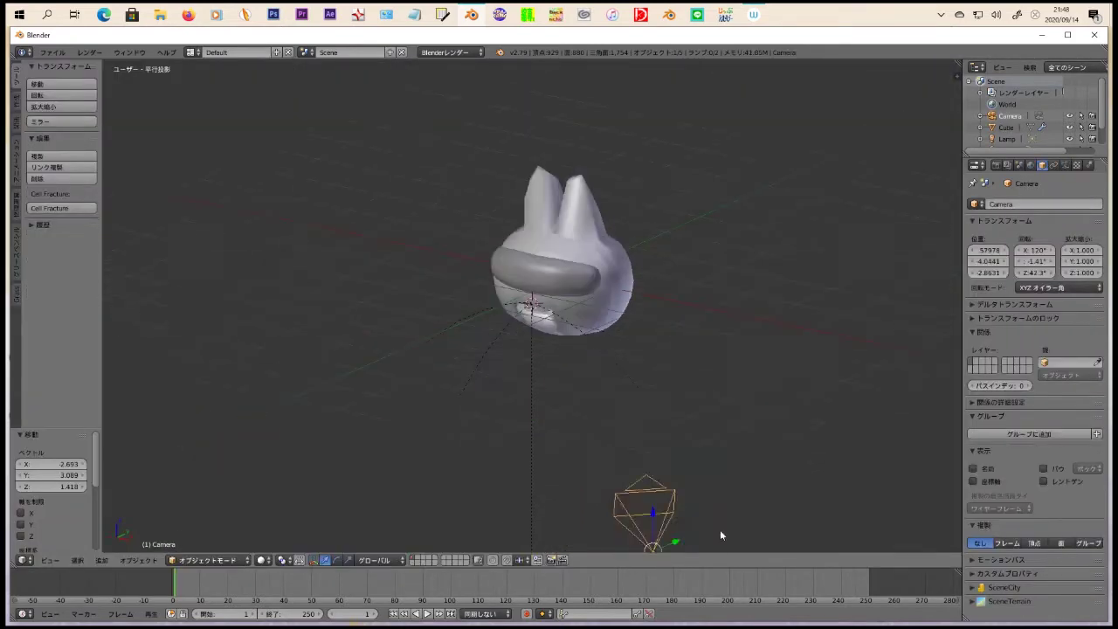
{"action": "key", "text": "ctrl+shift+z"}
{"action": "scroll", "coordinate": [567, 323], "scroll_direction": "up", "scroll_amount": 8}
{"action": "scroll", "coordinate": [585, 218], "scroll_direction": "down", "scroll_amount": 2}
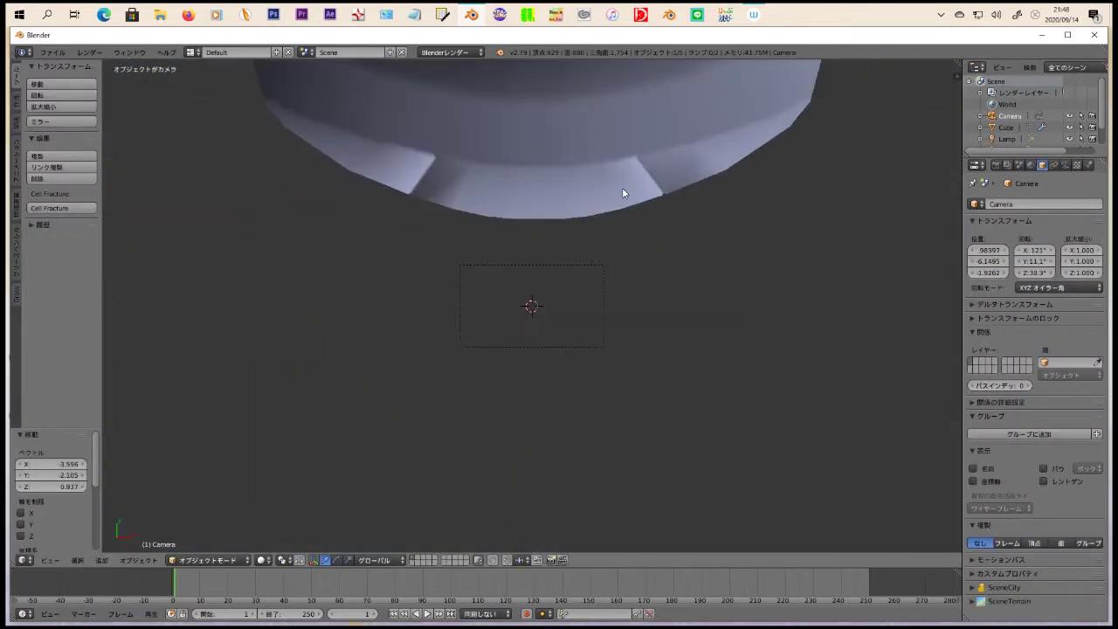
{"action": "scroll", "coordinate": [621, 187], "scroll_direction": "up", "scroll_amount": 8}
Step: Fine-tune the camera position and render a test image of the head
{"action": "key", "text": "ctrl+z"}
{"action": "key", "text": "KP_0"}
{"action": "scroll", "coordinate": [616, 342], "scroll_direction": "up", "scroll_amount": 3}
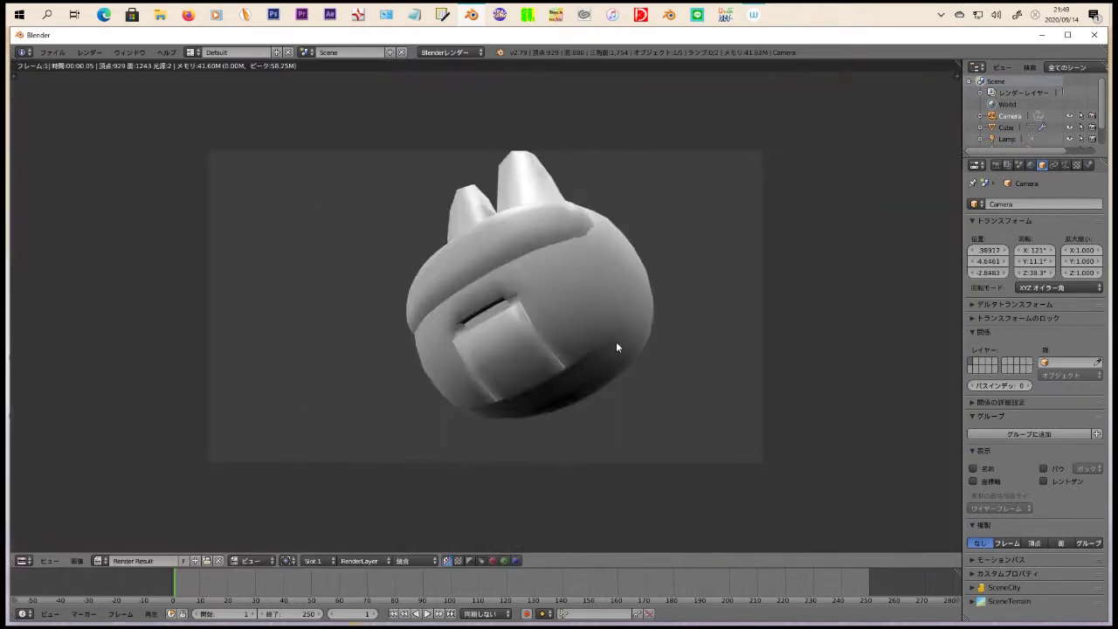
{"action": "key", "text": "ctrl+shift+z"}
{"action": "key", "text": "ctrl+z"}
Step: Save the scene as mechanic1.blend inside a new folder 'テストアニメ78'
{"action": "left_click", "coordinate": [52, 52]}
{"action": "left_click", "coordinate": [70, 145]}
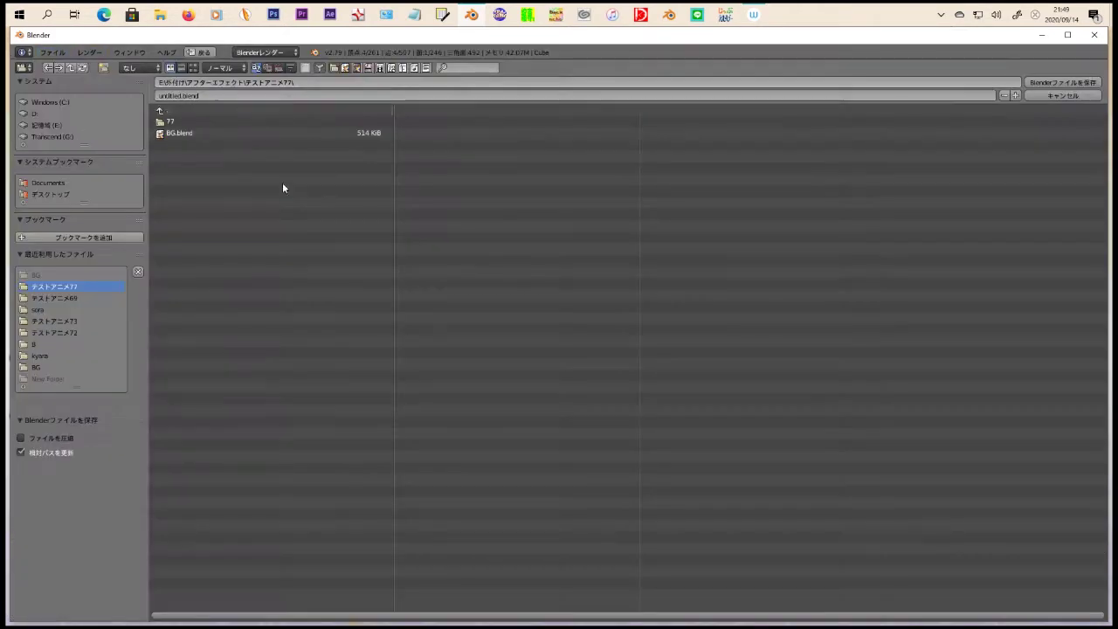
{"action": "key", "text": "i"}
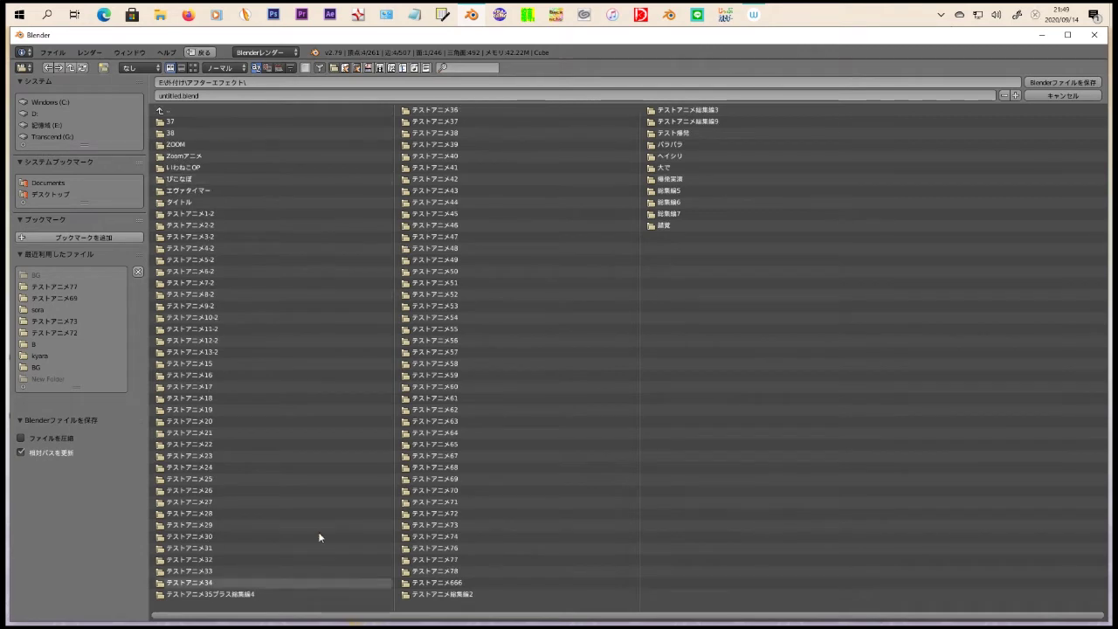
{"action": "left_click", "coordinate": [437, 571]}
{"action": "type", "text": "mechanic1"}
{"action": "key", "text": "Return"}
{"action": "middle_click_drag", "start_coordinate": [739, 314], "coordinate": [698, 369]}
{"action": "scroll", "coordinate": [609, 277], "scroll_direction": "up", "scroll_amount": 4}
{"action": "middle_click_drag", "start_coordinate": [609, 278], "coordinate": [262, 288]}
{"action": "scroll", "coordinate": [411, 335], "scroll_direction": "up", "scroll_amount": 5}
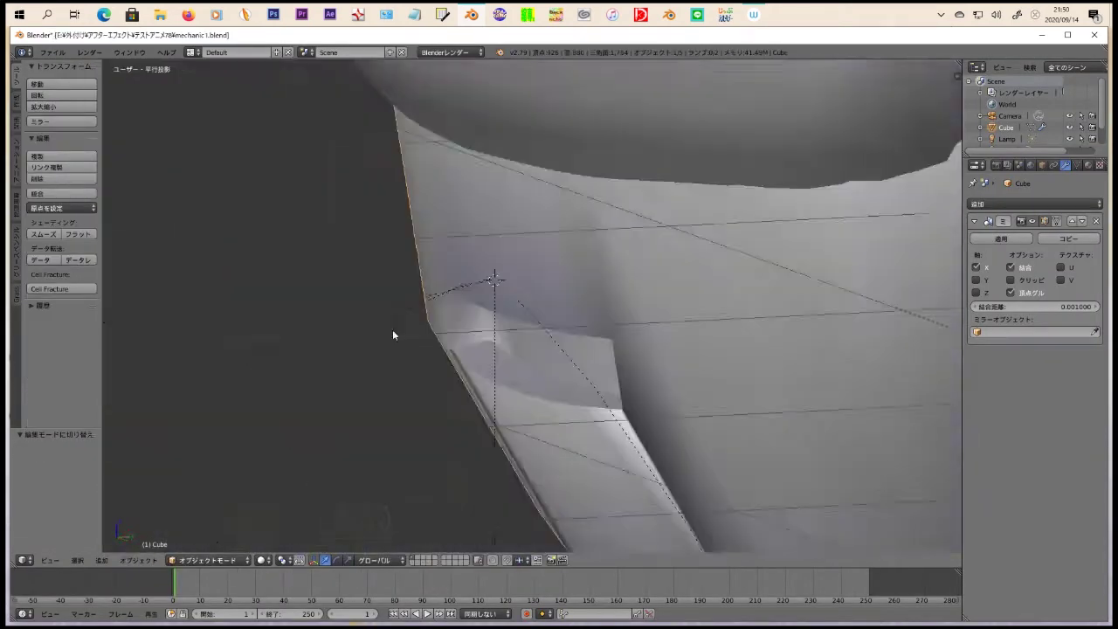
Step: Inspect the mouth area and select the edges beside the muzzle
{"action": "scroll", "coordinate": [698, 351], "scroll_direction": "up", "scroll_amount": 3}
{"action": "scroll", "coordinate": [684, 356], "scroll_direction": "up", "scroll_amount": 2}
{"action": "middle_click_drag", "start_coordinate": [684, 355], "coordinate": [716, 392]}
{"action": "left_click", "coordinate": [18, 152]}
{"action": "mouse_move", "coordinate": [524, 350]}
{"action": "middle_mouse_down"}
{"action": "mouse_move", "coordinate": [786, 393]}
{"action": "mouse_move", "coordinate": [459, 402]}
{"action": "middle_mouse_up"}
{"action": "scroll", "coordinate": [611, 367], "scroll_direction": "up", "scroll_amount": 2}
{"action": "right_click", "coordinate": [611, 361]}
{"action": "right_click", "coordinate": [825, 384]}
{"action": "scroll", "coordinate": [831, 416], "scroll_direction": "down", "scroll_amount": 3}
{"action": "key", "text": "KP_0"}
{"action": "scroll", "coordinate": [499, 393], "scroll_direction": "down", "scroll_amount": 3}
Step: Add a cylinder for the whisker and give it a Mirror modifier on X and Z
{"action": "key", "text": "Tab"}
{"action": "key", "text": "KP_1"}
{"action": "left_click", "coordinate": [16, 105]}
{"action": "left_click", "coordinate": [62, 153]}
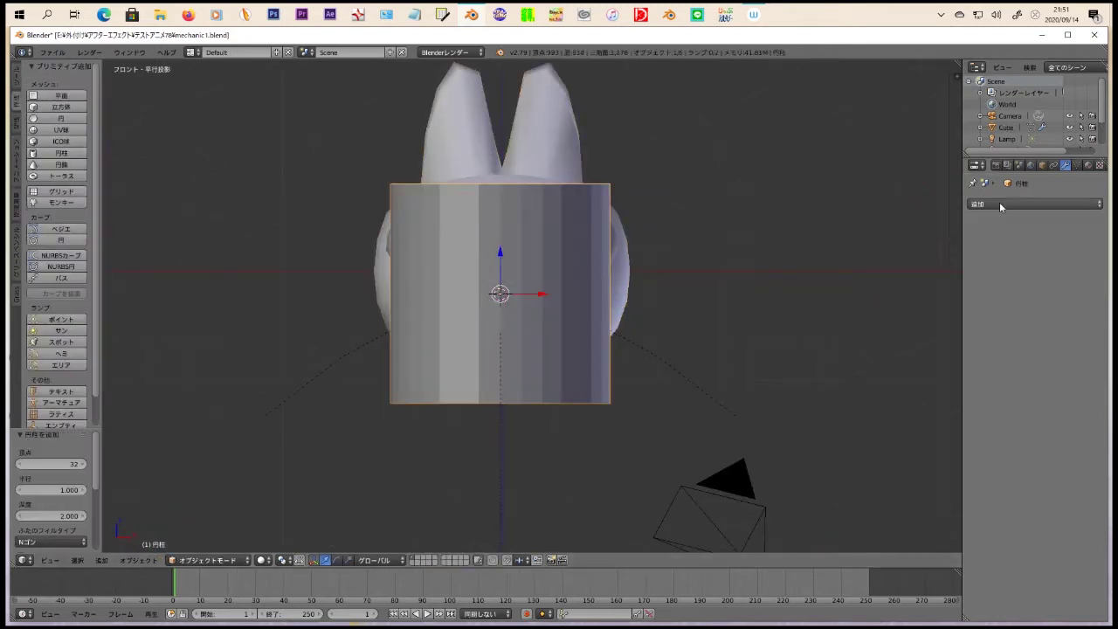
{"action": "key", "text": "Tab"}
{"action": "left_click", "coordinate": [1036, 203]}
{"action": "left_click", "coordinate": [838, 344]}
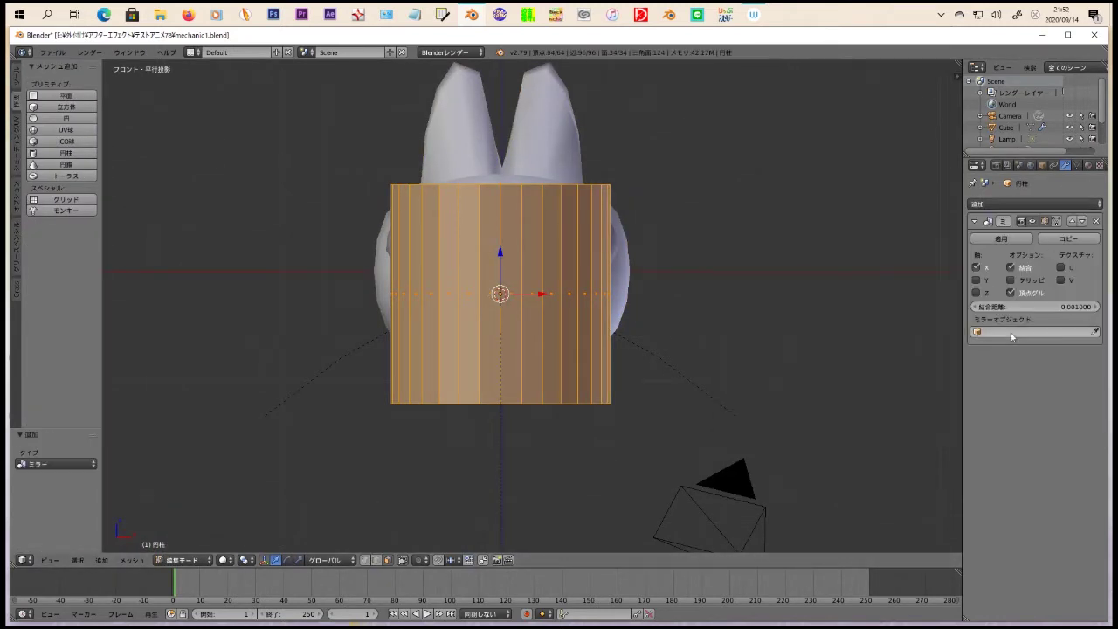
{"action": "left_click", "coordinate": [975, 292]}
Step: Scale the cylinder down into a thin rod and stretch it along Z
{"action": "key", "text": "g"}
{"action": "scroll", "coordinate": [613, 332], "scroll_direction": "down", "scroll_amount": 3}
{"action": "key", "text": "r"}
{"action": "key", "text": "Escape"}
{"action": "key", "text": "s"}
{"action": "left_click", "coordinate": [656, 286]}
{"action": "scroll", "coordinate": [656, 286], "scroll_direction": "up", "scroll_amount": 5}
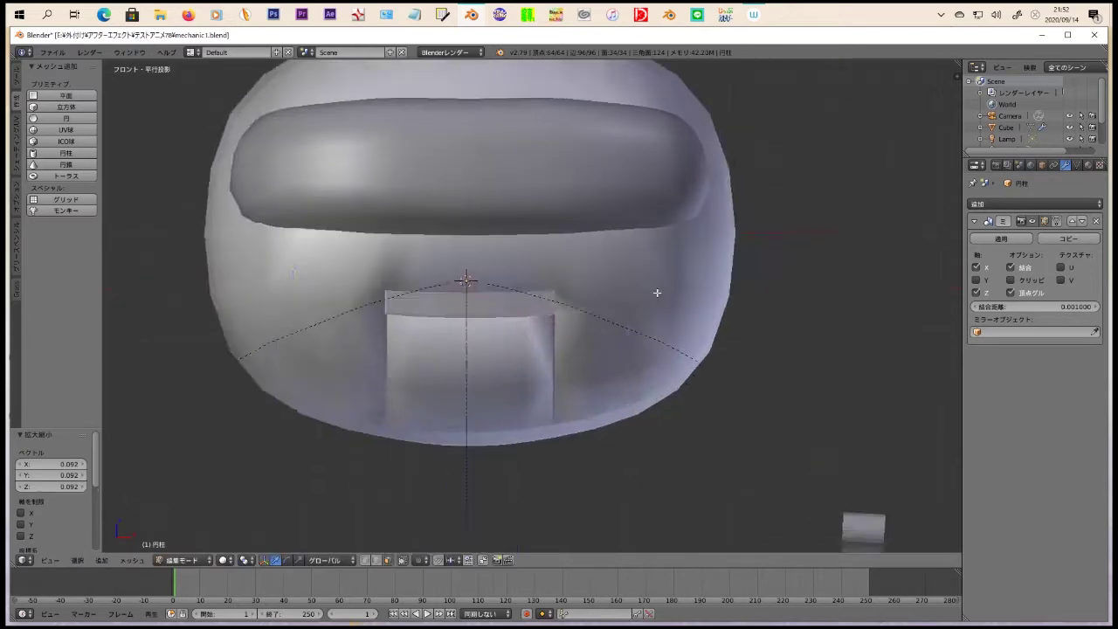
{"action": "scroll", "coordinate": [805, 441], "scroll_direction": "down", "scroll_amount": 2}
{"action": "scroll", "coordinate": [763, 326], "scroll_direction": "down", "scroll_amount": 3}
{"action": "key", "text": "s"}
{"action": "scroll", "coordinate": [636, 370], "scroll_direction": "up", "scroll_amount": 4}
{"action": "scroll", "coordinate": [754, 341], "scroll_direction": "down", "scroll_amount": 4}
{"action": "key", "text": "z"}
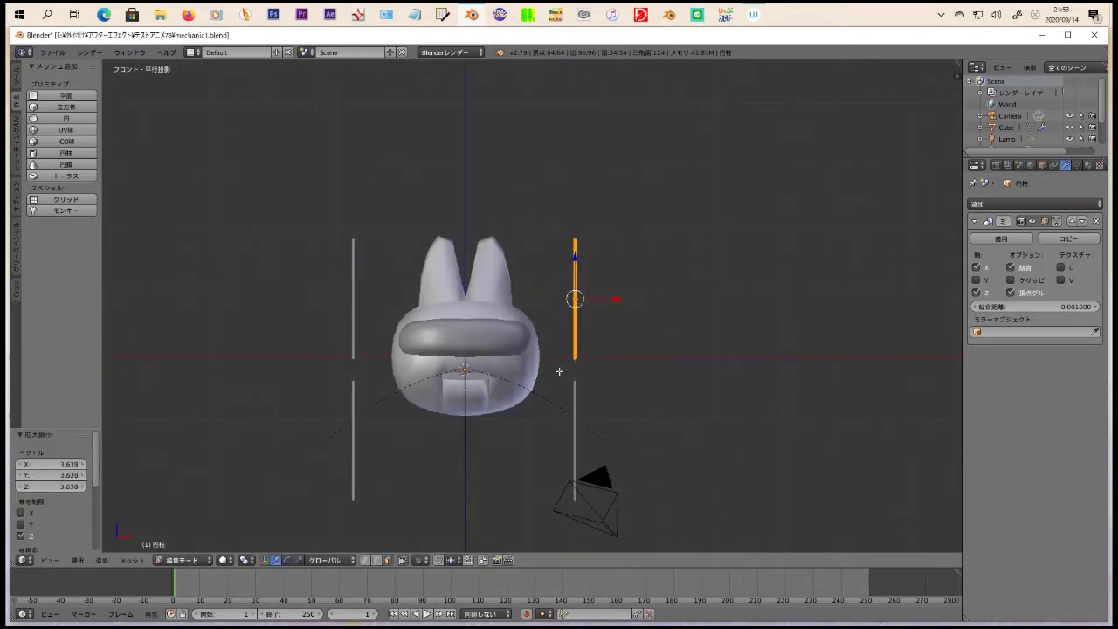
Step: Tilt the whisker slightly and move it outward from the face in top view
{"action": "key", "text": "r"}
{"action": "left_click", "coordinate": [558, 376]}
{"action": "scroll", "coordinate": [559, 375], "scroll_direction": "up", "scroll_amount": 4}
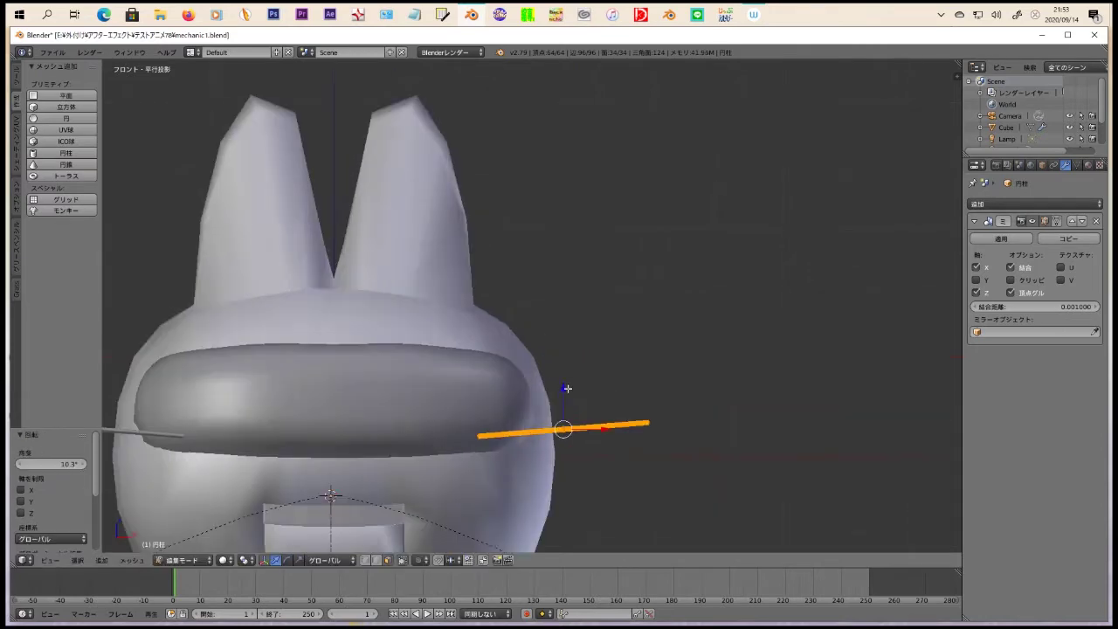
{"action": "scroll", "coordinate": [581, 384], "scroll_direction": "down", "scroll_amount": 2}
{"action": "key", "text": "g"}
{"action": "key", "text": "KP_7"}
{"action": "key", "text": "g"}
{"action": "left_click", "coordinate": [721, 347]}
{"action": "middle_click_drag", "start_coordinate": [721, 346], "coordinate": [561, 524]}
{"action": "scroll", "coordinate": [562, 524], "scroll_direction": "up", "scroll_amount": 3}
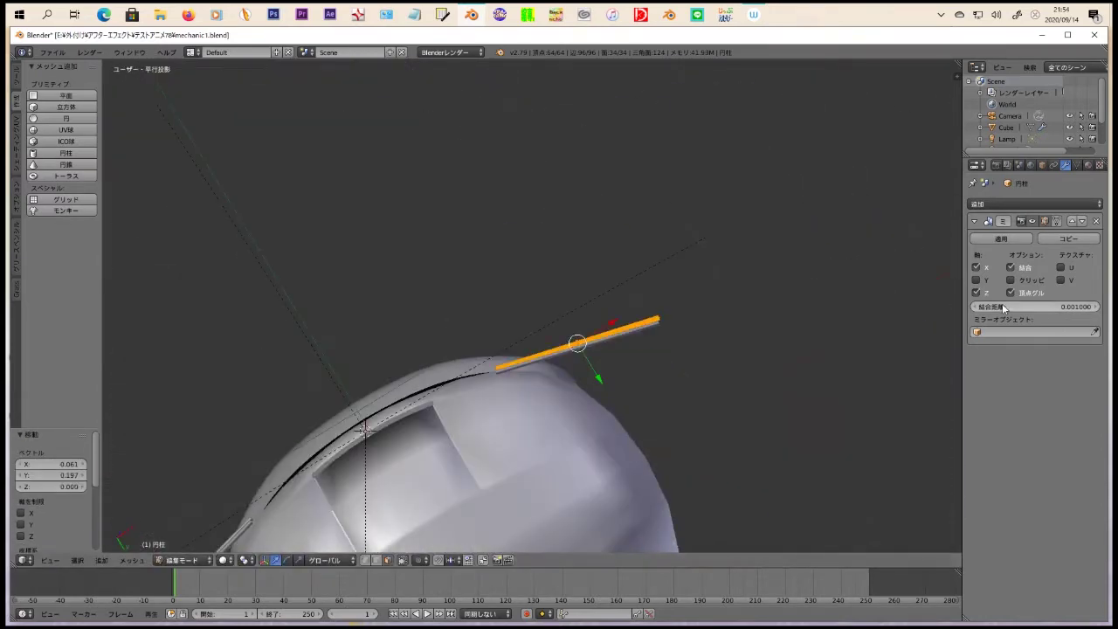
Step: Apply the Mirror modifier to create four whiskers and tilt them about X
{"action": "key", "text": "Tab"}
{"action": "left_click", "coordinate": [1001, 239]}
{"action": "middle_click_drag", "start_coordinate": [611, 393], "coordinate": [407, 474]}
{"action": "key", "text": "KP_3"}
{"action": "key", "text": "Tab"}
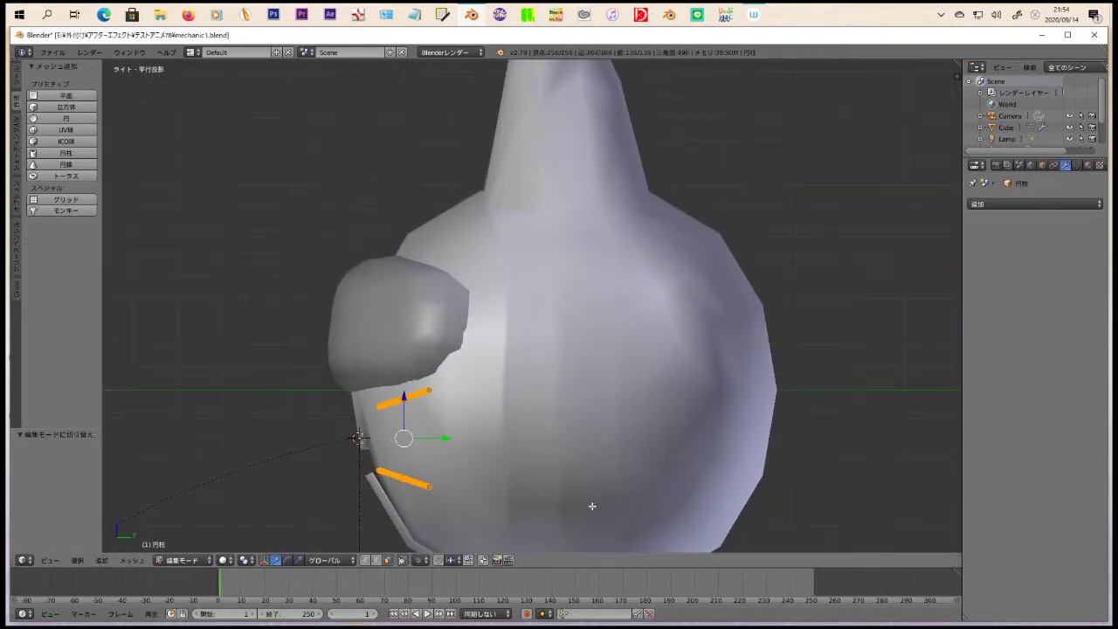
{"action": "left_click", "coordinate": [563, 384]}
{"action": "middle_click_drag", "start_coordinate": [563, 385], "coordinate": [378, 422]}
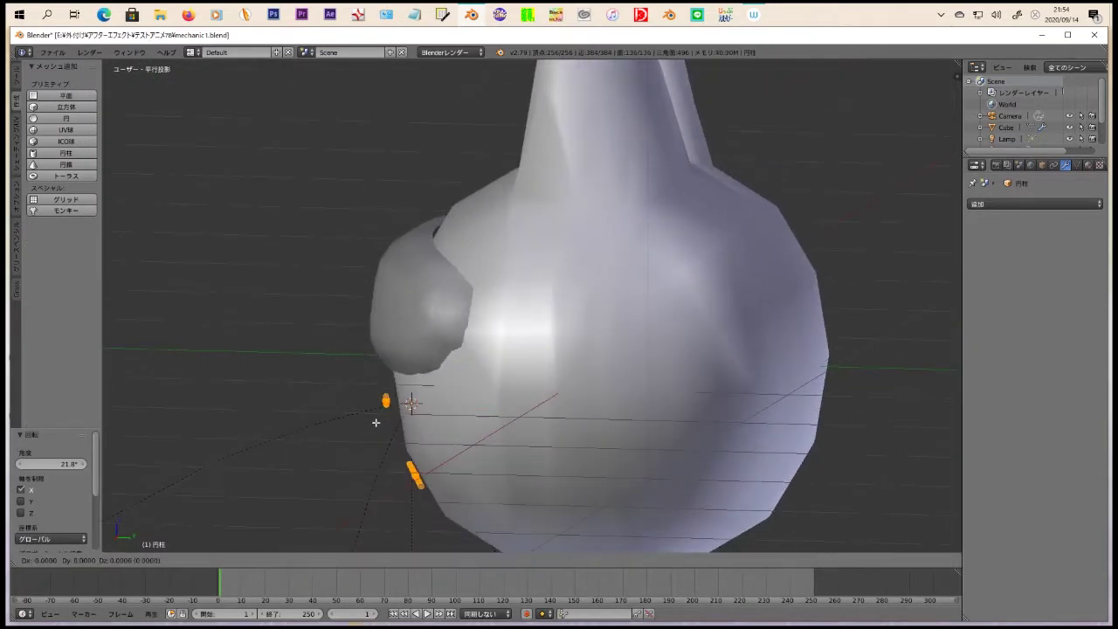
{"action": "middle_click_drag", "start_coordinate": [573, 406], "coordinate": [367, 410]}
Step: Render a test image through the camera to check the whiskers, then reframe the front view
{"action": "key", "text": "ctrl+z"}
{"action": "key", "text": "KP_1"}
{"action": "key", "text": "KP_0"}
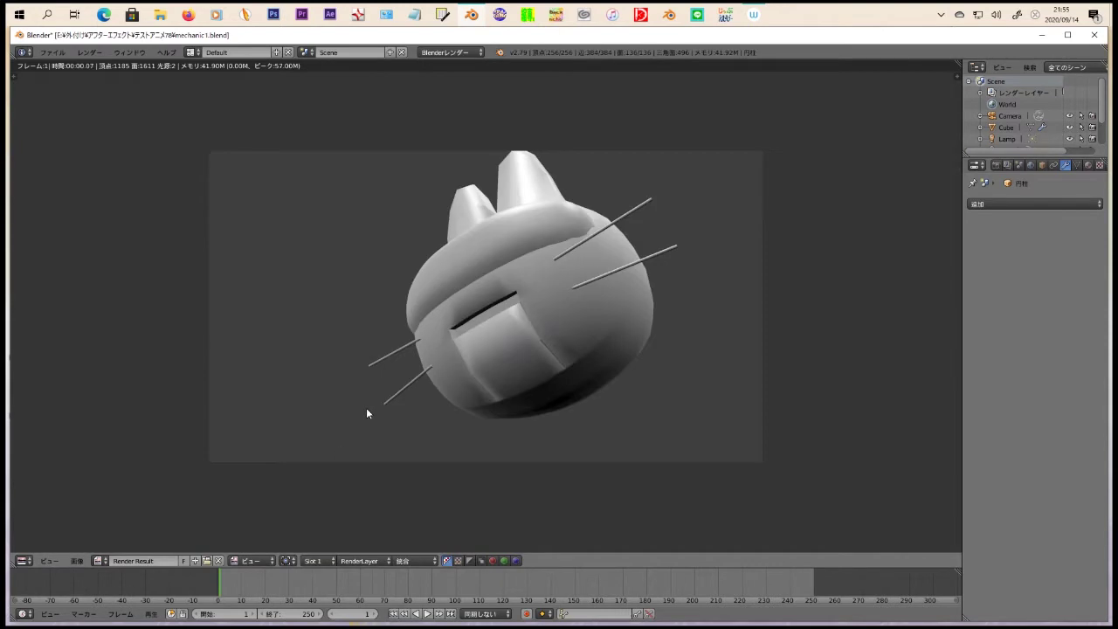
{"action": "key", "text": "KP_1"}
{"action": "key", "text": "space"}
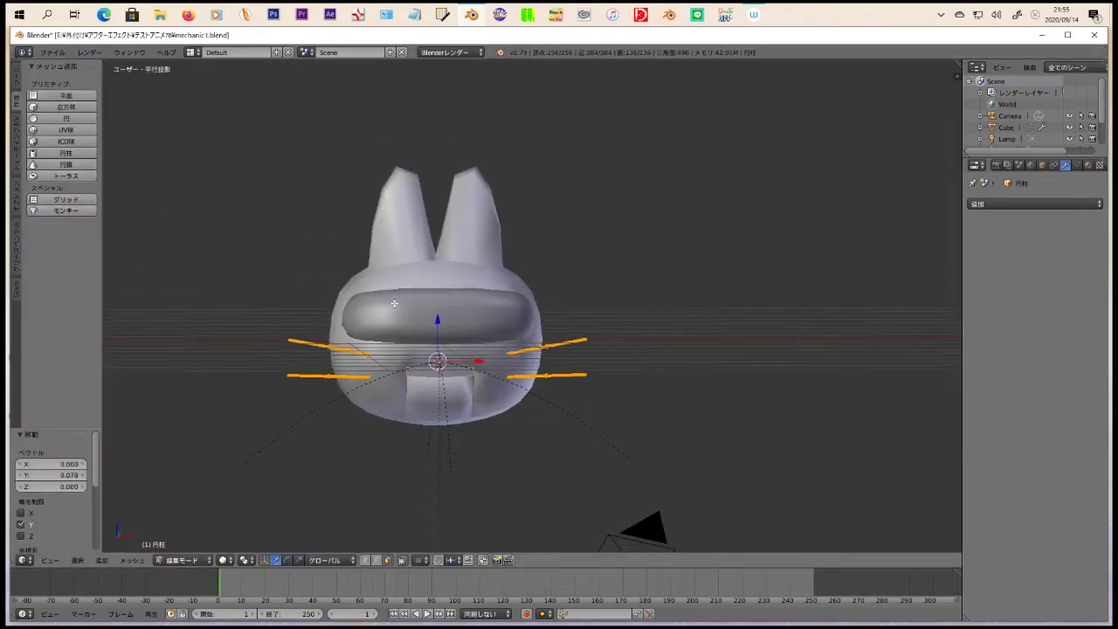
{"action": "key", "text": "Tab"}
{"action": "key", "text": "KP_1"}
{"action": "middle_click_drag", "start_coordinate": [599, 351], "coordinate": [614, 168], "text": "shift"}
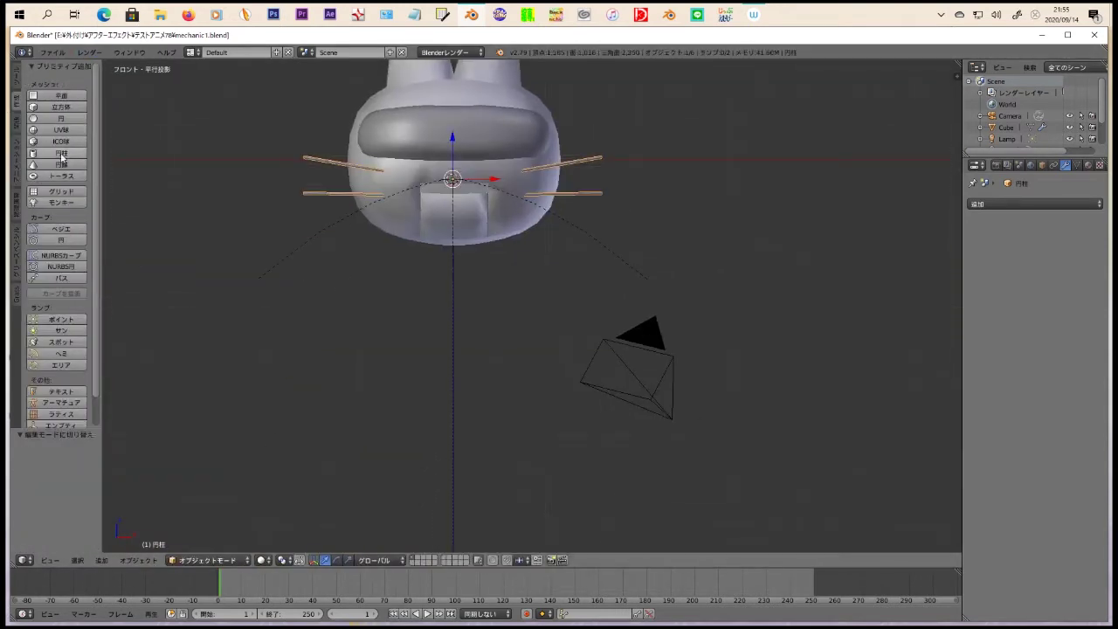
Step: Add a cylinder, move it down along Z below the head, and loop-cut it at the middle
{"action": "left_click", "coordinate": [62, 158]}
{"action": "key", "text": "g"}
{"action": "key", "text": "z"}
{"action": "left_click", "coordinate": [494, 434]}
{"action": "key", "text": "Tab"}
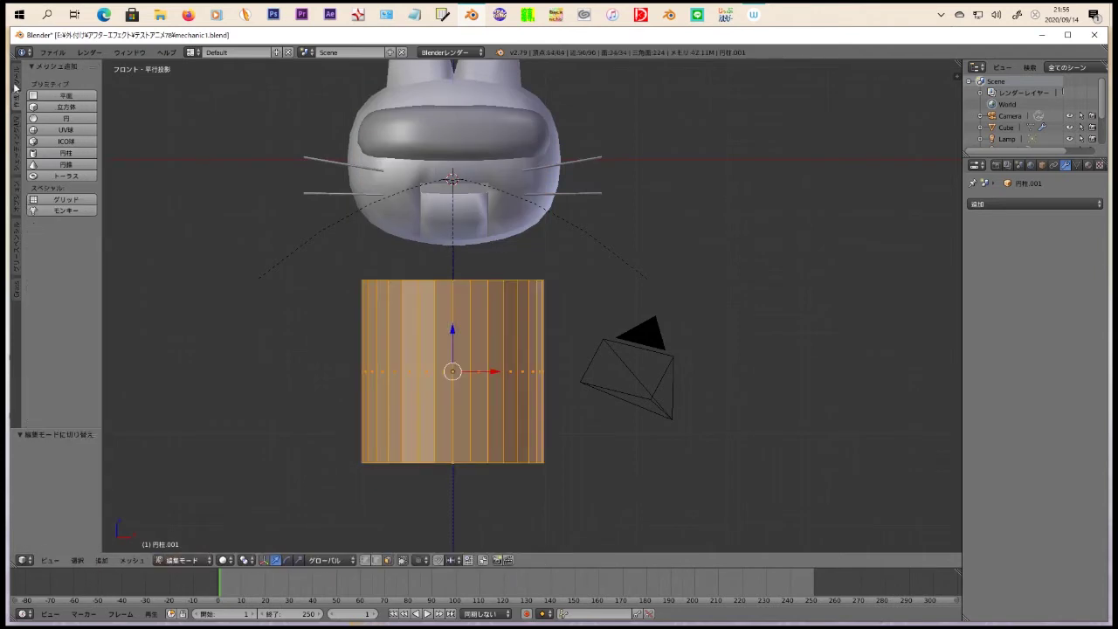
{"action": "left_click", "coordinate": [15, 91]}
{"action": "key", "text": "ctrl+r"}
{"action": "left_click", "coordinate": [418, 378]}
Step: Narrow the upper half of the cylinder and taper its top ring to 0.575
{"action": "left_click_drag", "start_coordinate": [318, 270], "coordinate": [667, 396]}
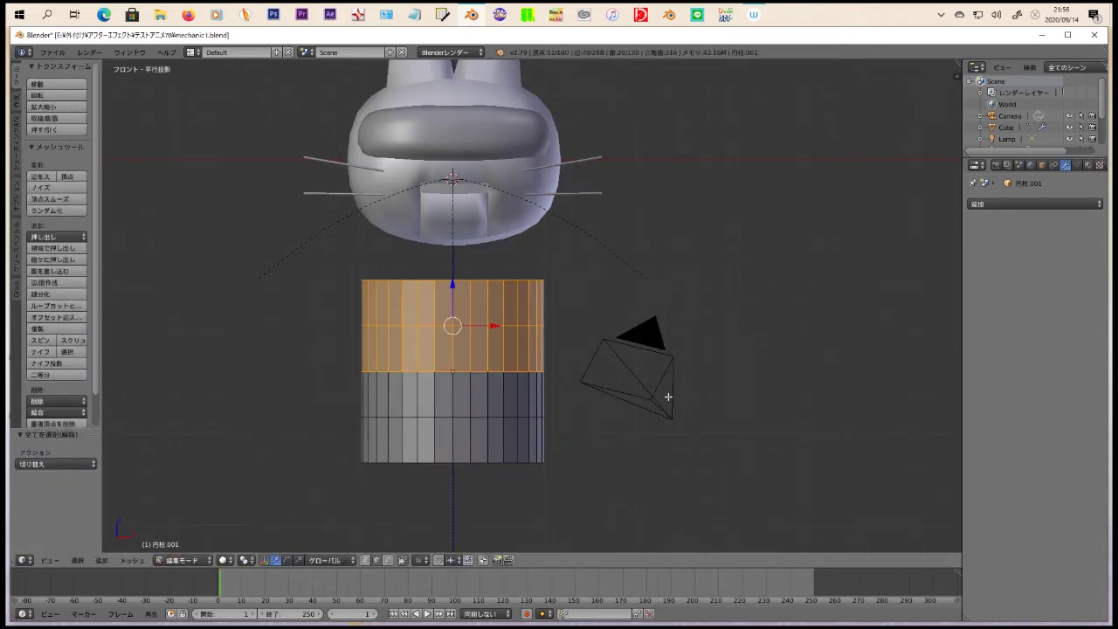
{"action": "key", "text": "s"}
{"action": "left_click", "coordinate": [644, 392]}
{"action": "key", "text": "b"}
{"action": "left_click_drag", "start_coordinate": [320, 245], "coordinate": [614, 294]}
{"action": "key", "text": "s"}
{"action": "left_click", "coordinate": [547, 289]}
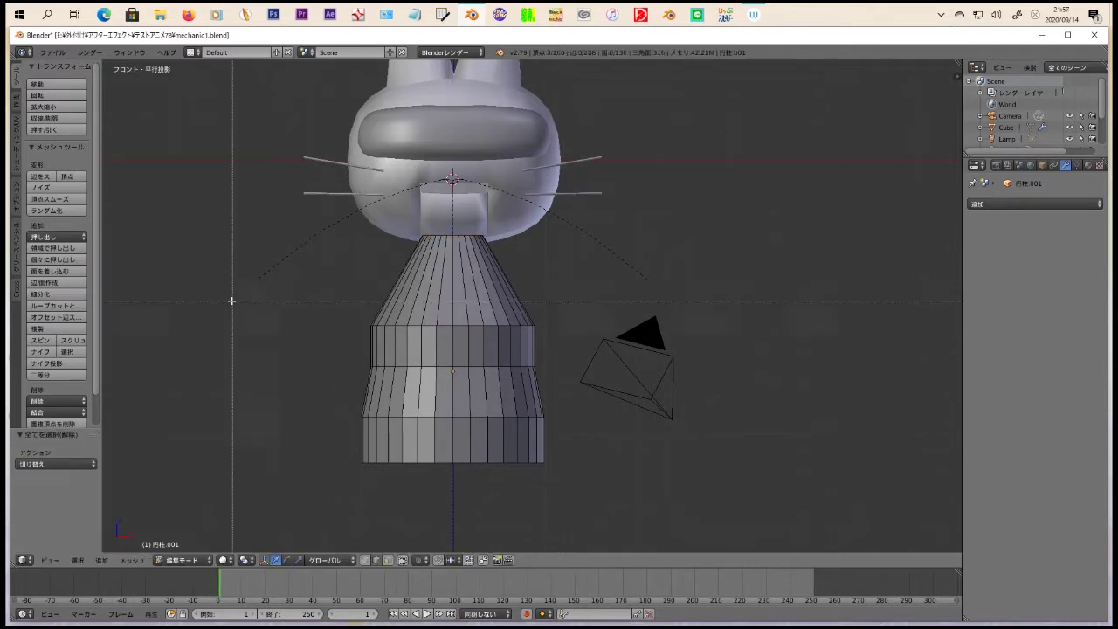
Step: Box-select the bottom section of the cylinder and scale it narrower
{"action": "key", "text": "a"}
{"action": "key", "text": "b"}
{"action": "left_click_drag", "start_coordinate": [260, 354], "coordinate": [718, 481]}
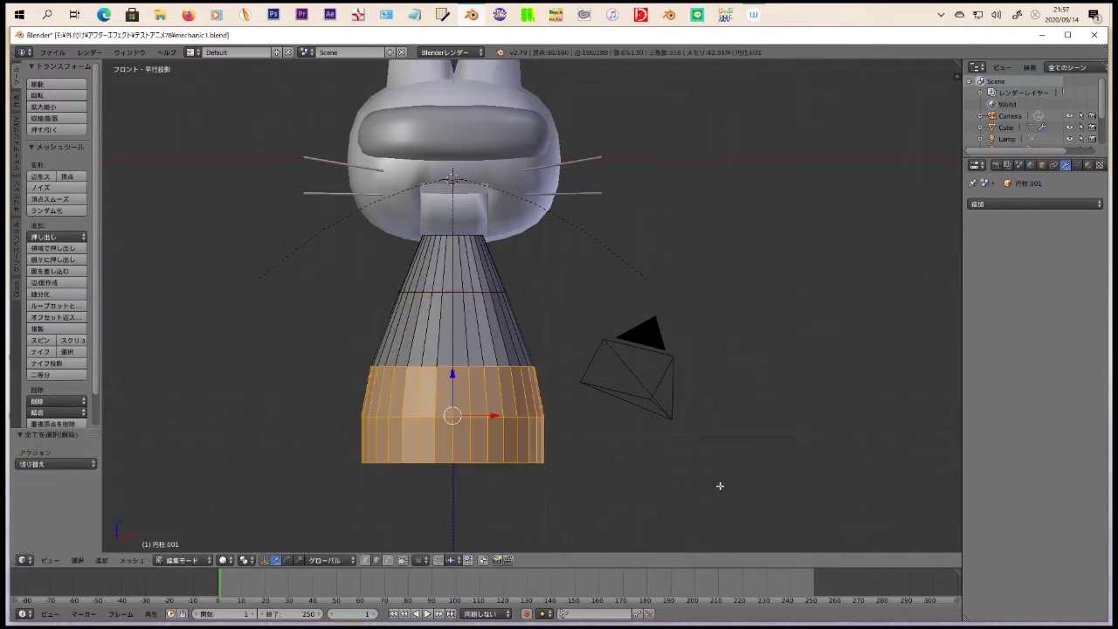
{"action": "key", "text": "s"}
{"action": "left_click", "coordinate": [669, 434]}
{"action": "key", "text": "a"}
{"action": "key", "text": "b"}
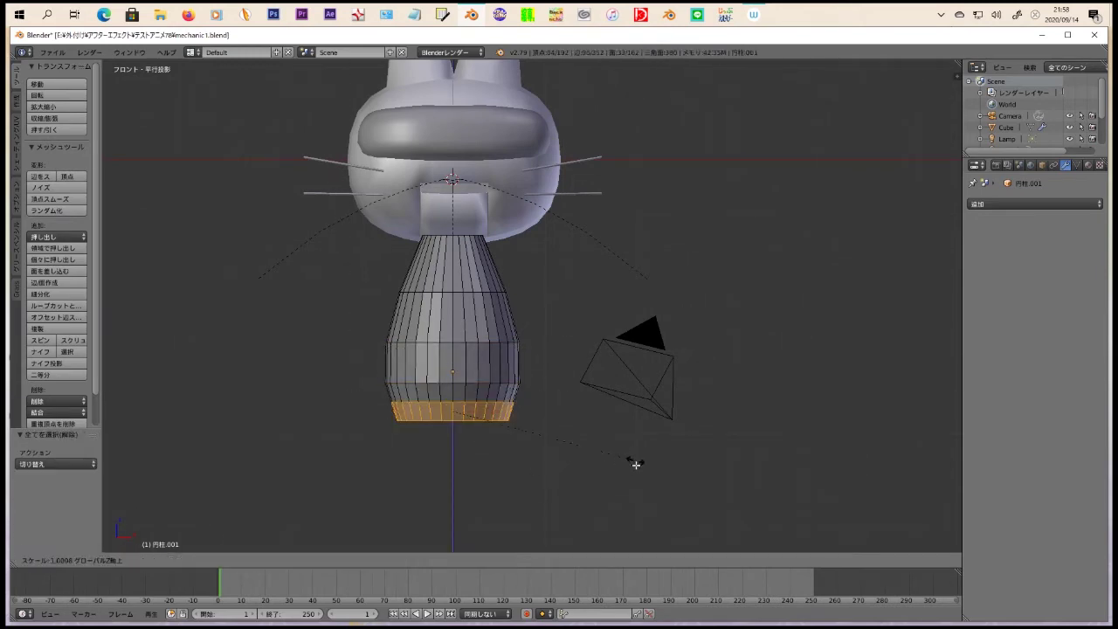
{"action": "left_click", "coordinate": [1035, 203]}
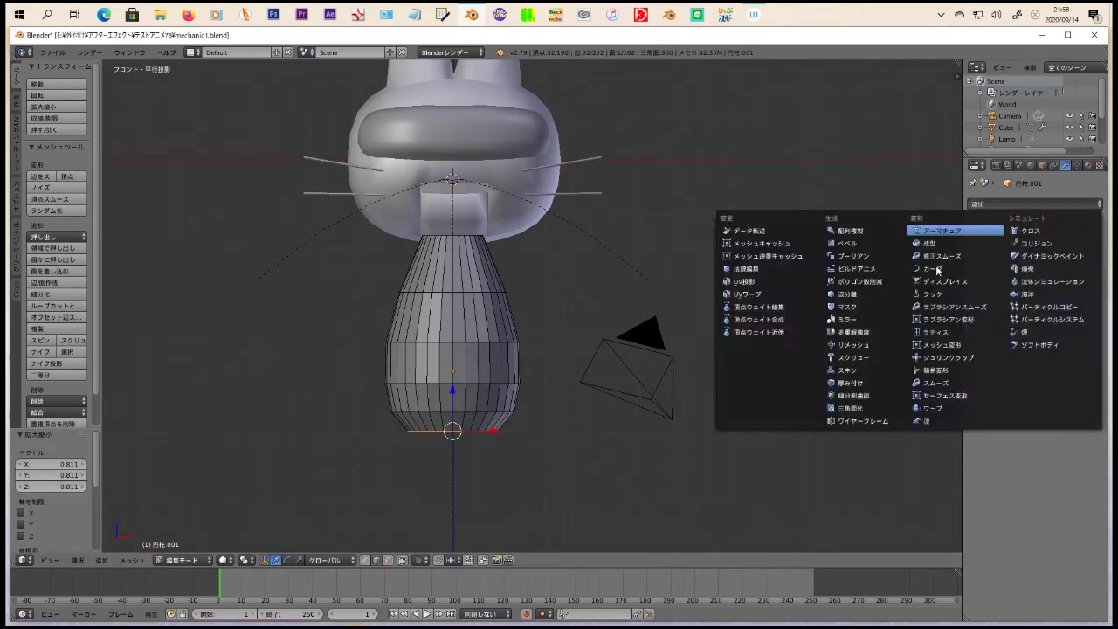
Step: Add a Subdivision Surface modifier and centre the body beneath the head in side view
{"action": "left_click", "coordinate": [851, 393]}
{"action": "middle_click_drag", "start_coordinate": [541, 384], "coordinate": [485, 377]}
{"action": "scroll", "coordinate": [485, 377], "scroll_direction": "up", "scroll_amount": 2}
{"action": "scroll", "coordinate": [346, 293], "scroll_direction": "up", "scroll_amount": 3}
{"action": "mouse_move", "coordinate": [337, 324]}
{"action": "middle_mouse_down"}
{"action": "mouse_move", "coordinate": [405, 212]}
{"action": "mouse_move", "coordinate": [521, 305]}
{"action": "middle_mouse_up"}
{"action": "scroll", "coordinate": [521, 305], "scroll_direction": "down", "scroll_amount": 4}
{"action": "key", "text": "KP_3"}
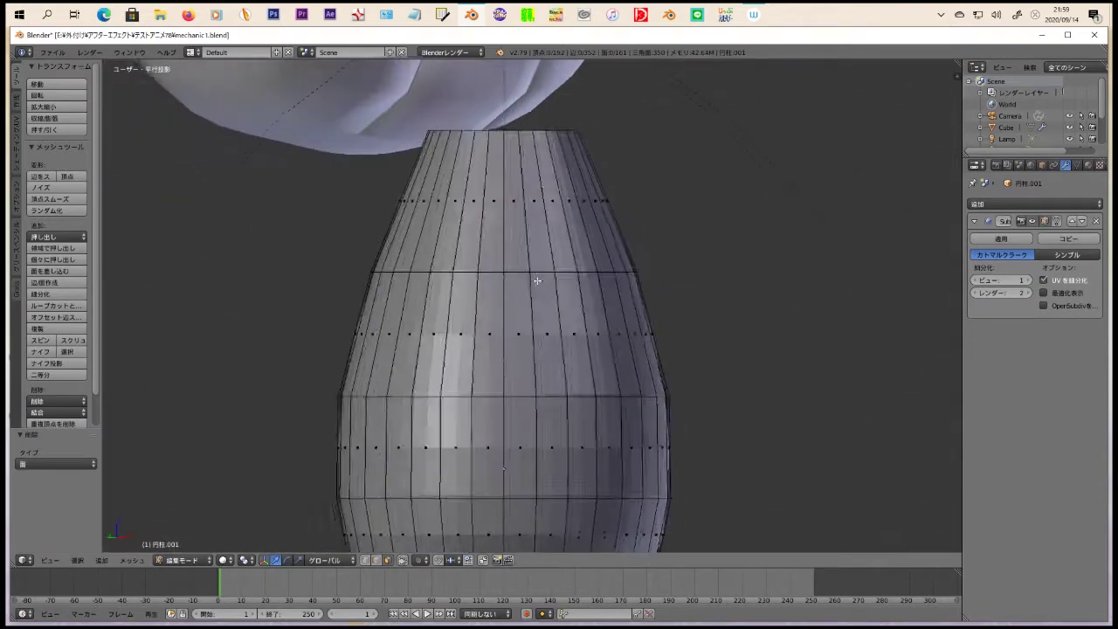
{"action": "key", "text": "a"}
{"action": "key", "text": "g"}
{"action": "left_click", "coordinate": [671, 306]}
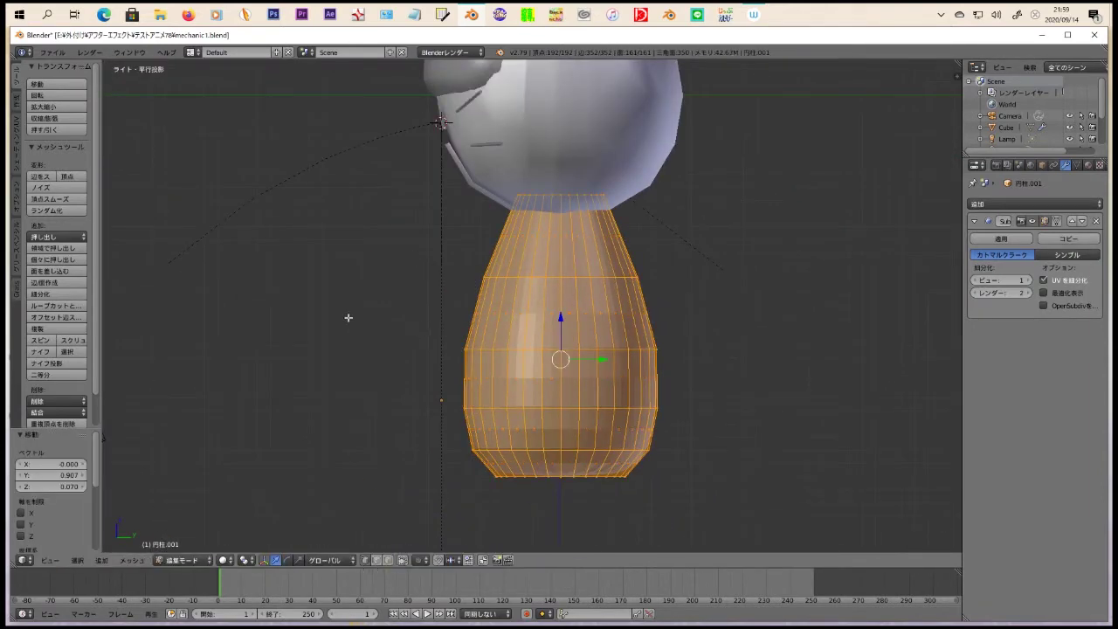
Step: Shift the mesh along Y and box-select the body's bottom rings
{"action": "key", "text": "a"}
{"action": "key", "text": "g"}
{"action": "key", "text": "y"}
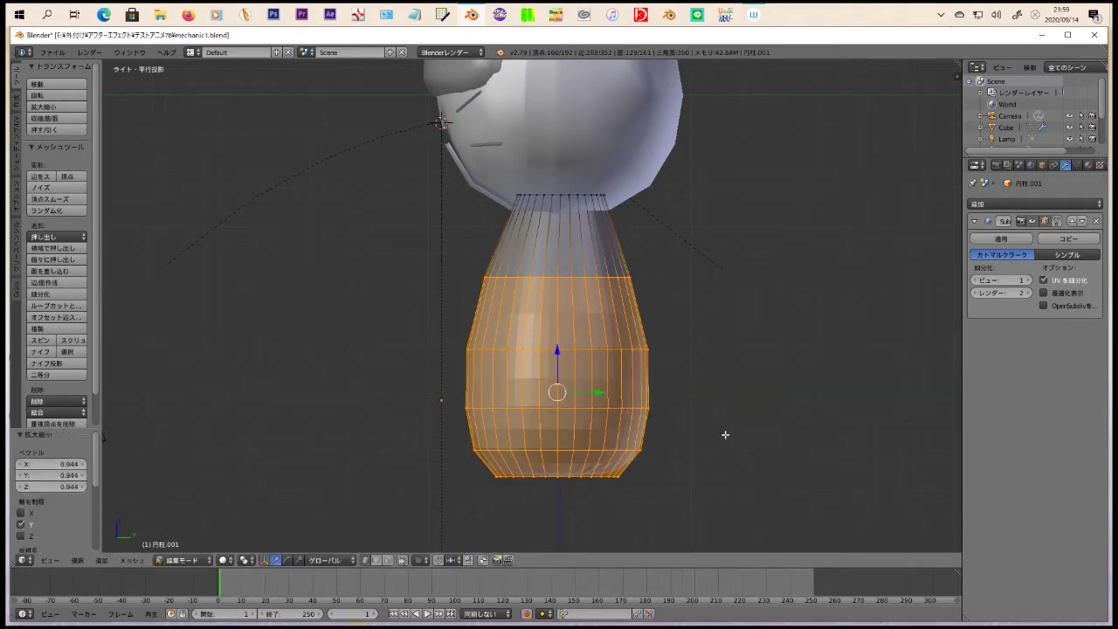
{"action": "key", "text": "a"}
{"action": "key", "text": "b"}
{"action": "left_click_drag", "start_coordinate": [406, 344], "coordinate": [664, 489]}
{"action": "key", "text": "a"}
{"action": "key", "text": "b"}
{"action": "left_click_drag", "start_coordinate": [428, 382], "coordinate": [824, 486]}
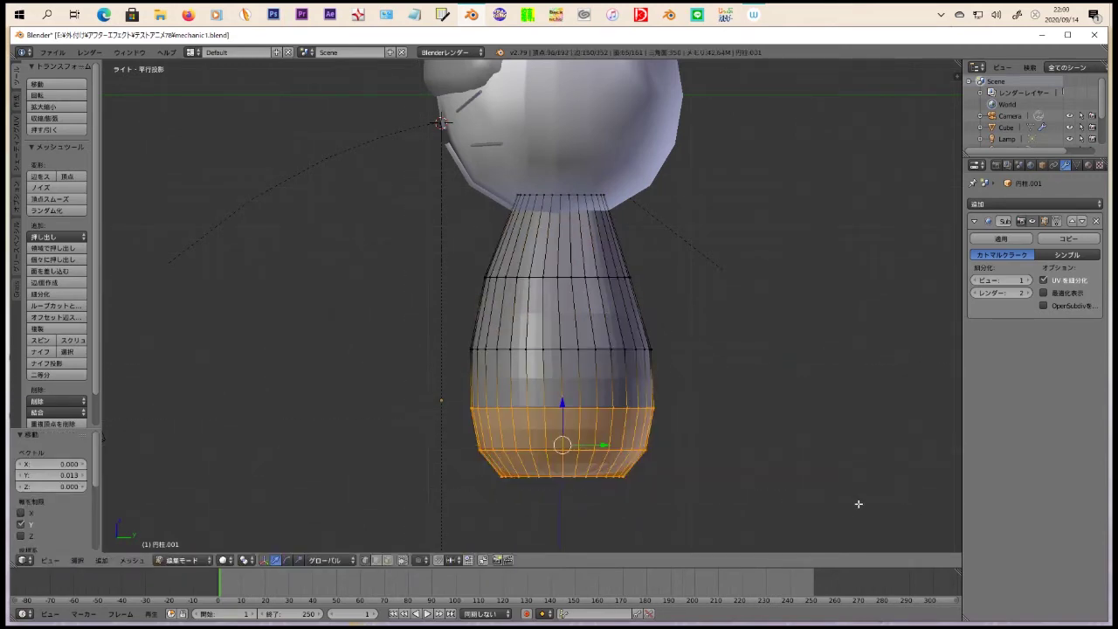
Step: Delete the bottom faces, apply the subdivision, and fill the bottom opening with a face
{"action": "mouse_move", "coordinate": [575, 502]}
{"action": "middle_mouse_down"}
{"action": "mouse_move", "coordinate": [621, 394]}
{"action": "mouse_move", "coordinate": [594, 399]}
{"action": "mouse_move", "coordinate": [423, 362]}
{"action": "middle_mouse_up"}
{"action": "left_click", "coordinate": [524, 396]}
{"action": "mouse_move", "coordinate": [524, 395]}
{"action": "middle_mouse_down"}
{"action": "mouse_move", "coordinate": [486, 461]}
{"action": "mouse_move", "coordinate": [469, 382]}
{"action": "mouse_move", "coordinate": [538, 333]}
{"action": "middle_mouse_up"}
{"action": "key", "text": "Tab"}
{"action": "key", "text": "alt+c"}
{"action": "left_click", "coordinate": [445, 401]}
{"action": "key", "text": "Tab"}
{"action": "key", "text": "f"}
{"action": "middle_click_drag", "start_coordinate": [439, 335], "coordinate": [332, 481]}
{"action": "scroll", "coordinate": [332, 481], "scroll_direction": "down", "scroll_amount": 5}
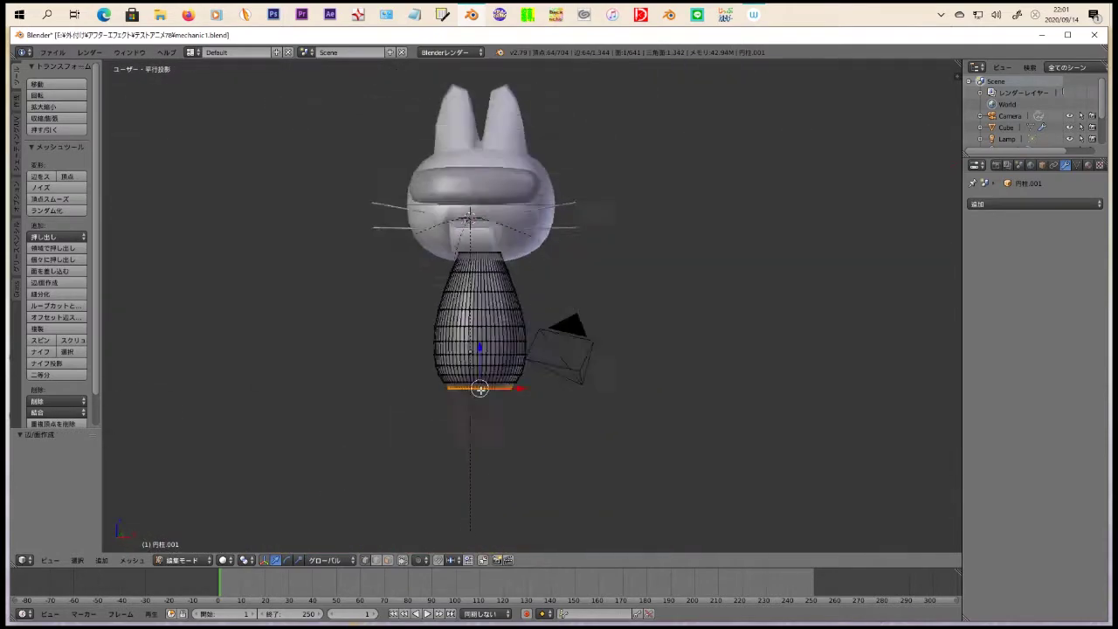
Step: Select a horizontal face loop on the lower body for the band
{"action": "scroll", "coordinate": [400, 412], "scroll_direction": "up", "scroll_amount": 5}
{"action": "right_click", "coordinate": [512, 426], "text": "alt"}
{"action": "key", "text": "KP_1"}
{"action": "scroll", "coordinate": [511, 431], "scroll_direction": "down", "scroll_amount": 3}
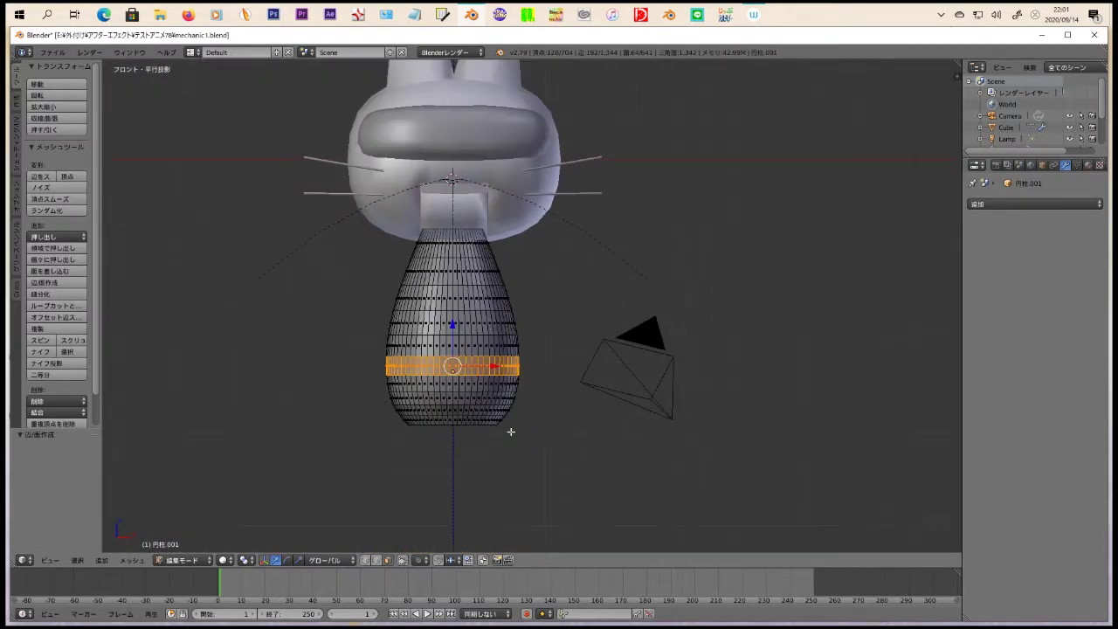
{"action": "scroll", "coordinate": [519, 430], "scroll_direction": "up", "scroll_amount": 5}
{"action": "middle_click_drag", "start_coordinate": [518, 430], "coordinate": [480, 407]}
{"action": "key", "text": "Tab"}
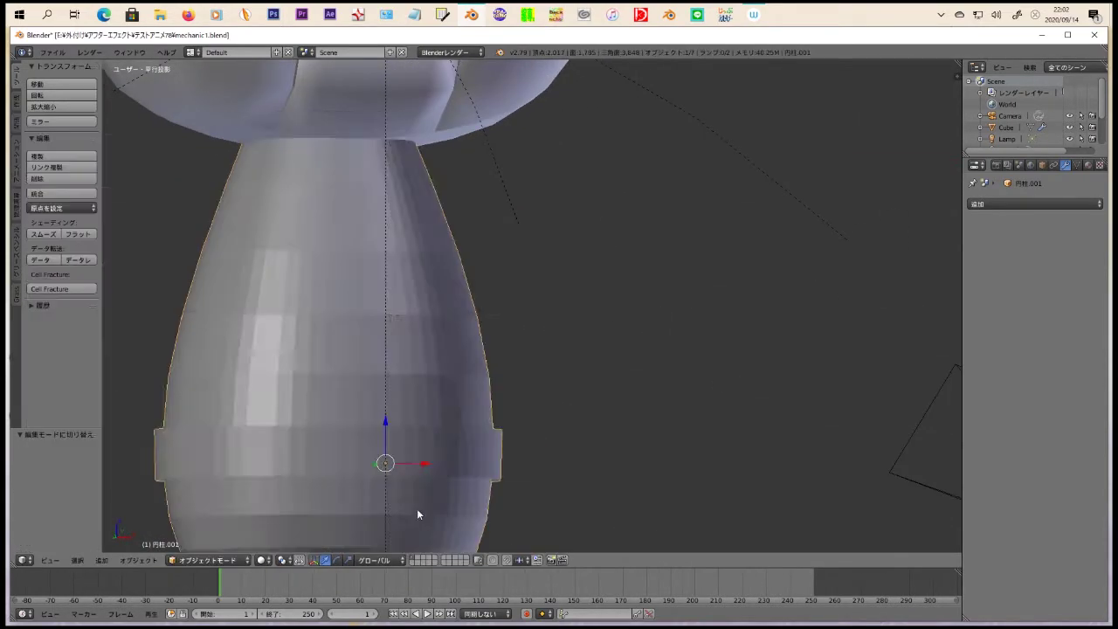
{"action": "key", "text": "Tab"}
Step: Select the band's edge loops down to the bottom rim and return to Object Mode
{"action": "key", "text": "a"}
{"action": "left_click", "coordinate": [15, 144]}
{"action": "key", "text": "a"}
{"action": "middle_click_drag", "start_coordinate": [262, 393], "coordinate": [346, 471]}
{"action": "right_click", "coordinate": [346, 471], "text": "alt"}
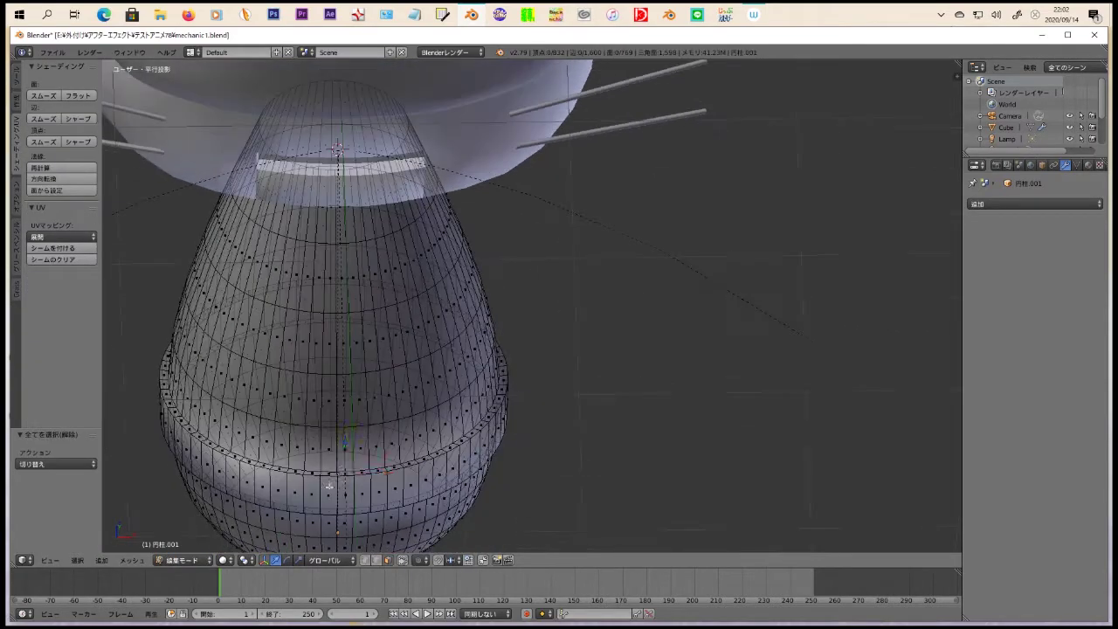
{"action": "right_click", "coordinate": [223, 478], "text": "alt"}
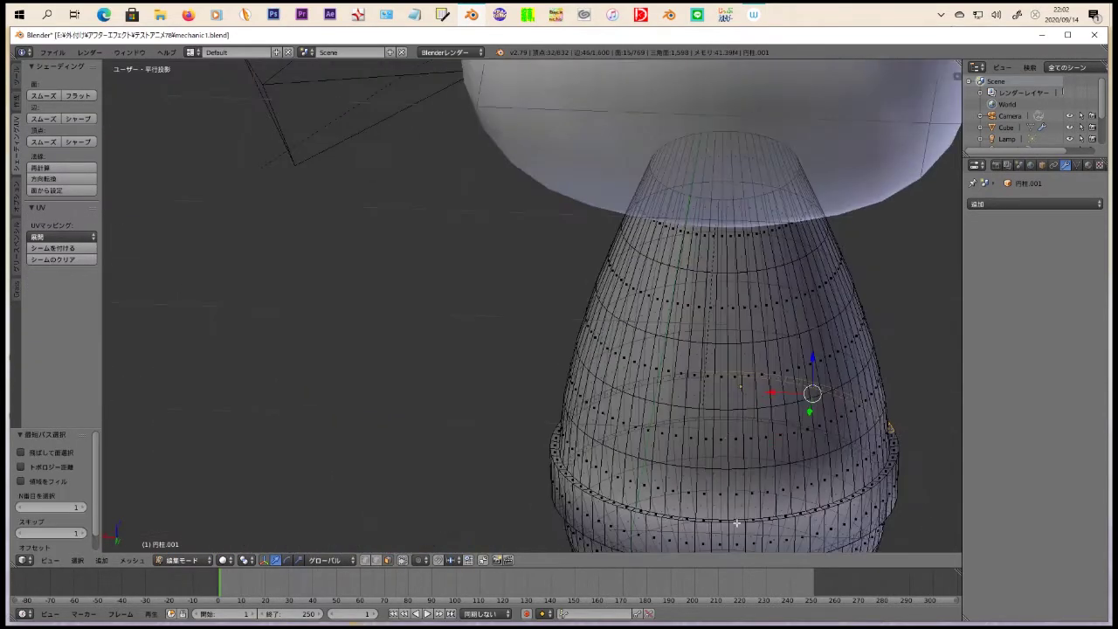
{"action": "middle_click_drag", "start_coordinate": [223, 478], "coordinate": [368, 365]}
{"action": "right_click", "coordinate": [368, 364], "text": "ctrl"}
{"action": "scroll", "coordinate": [368, 364], "scroll_direction": "up", "scroll_amount": 2}
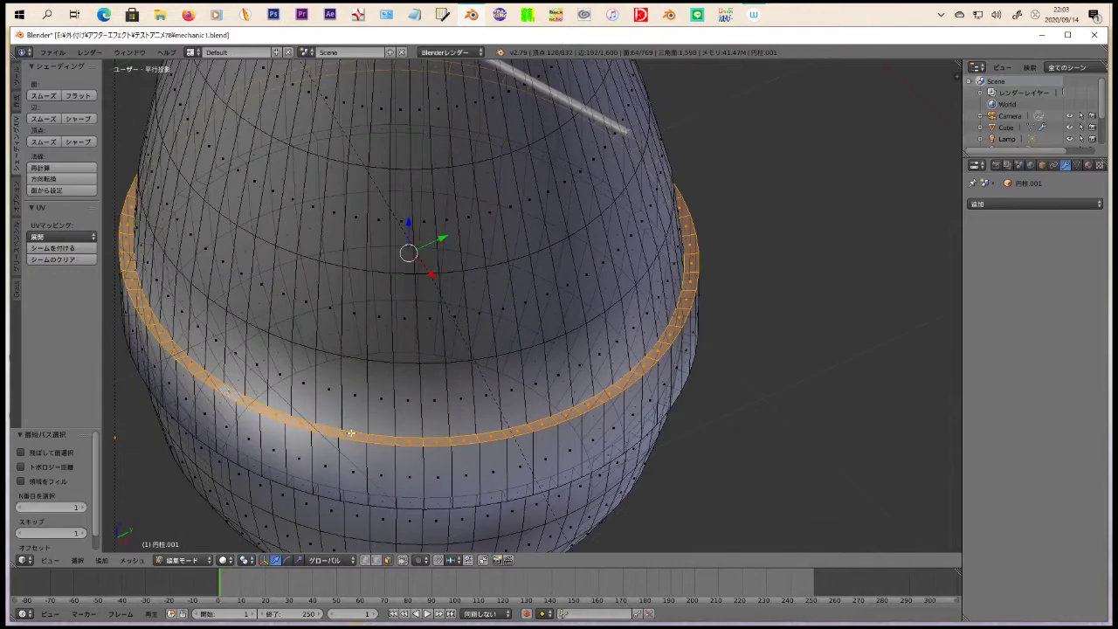
{"action": "mouse_move", "coordinate": [367, 364]}
{"action": "middle_mouse_down"}
{"action": "mouse_move", "coordinate": [554, 297]}
{"action": "mouse_move", "coordinate": [165, 214]}
{"action": "middle_mouse_up"}
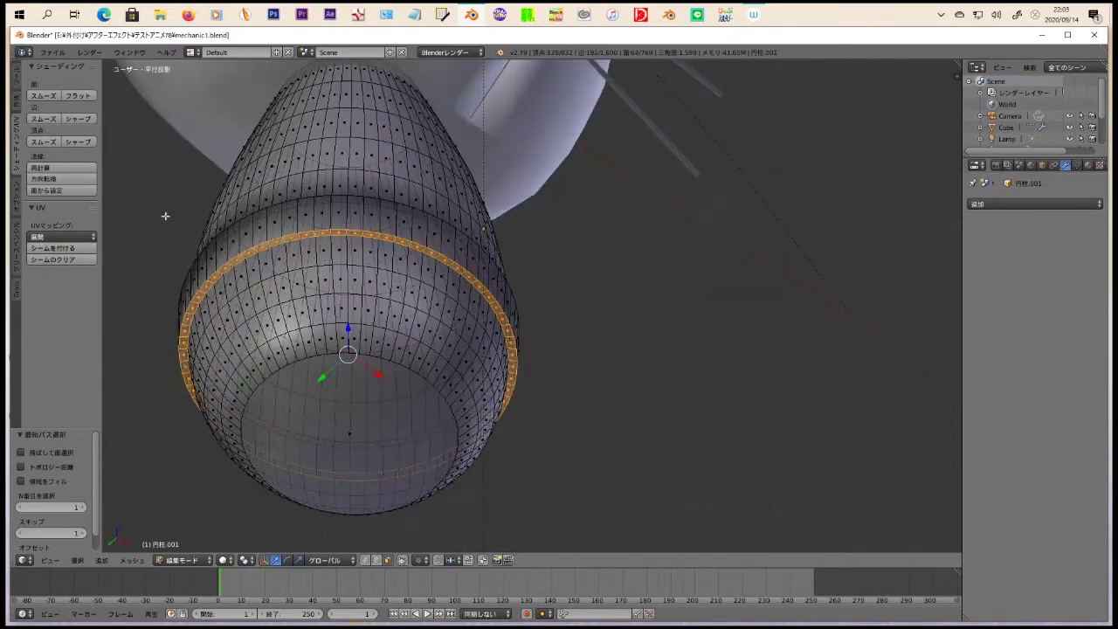
{"action": "scroll", "coordinate": [547, 352], "scroll_direction": "down", "scroll_amount": 4}
{"action": "scroll", "coordinate": [526, 364], "scroll_direction": "up", "scroll_amount": 4}
{"action": "key", "text": "Tab"}
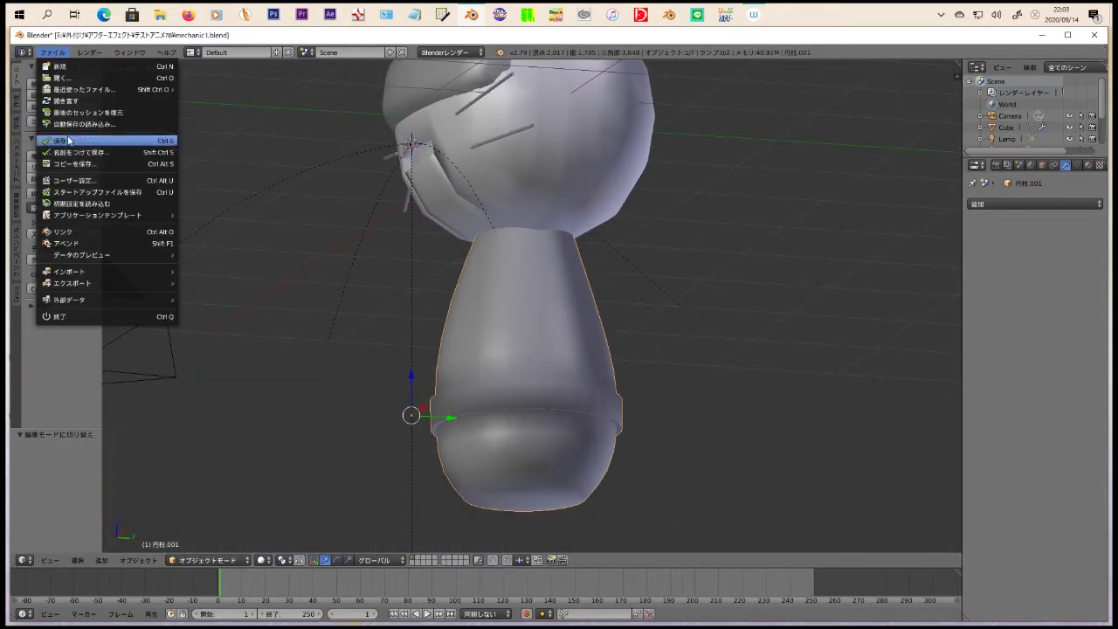
{"action": "left_click", "coordinate": [14, 109]}
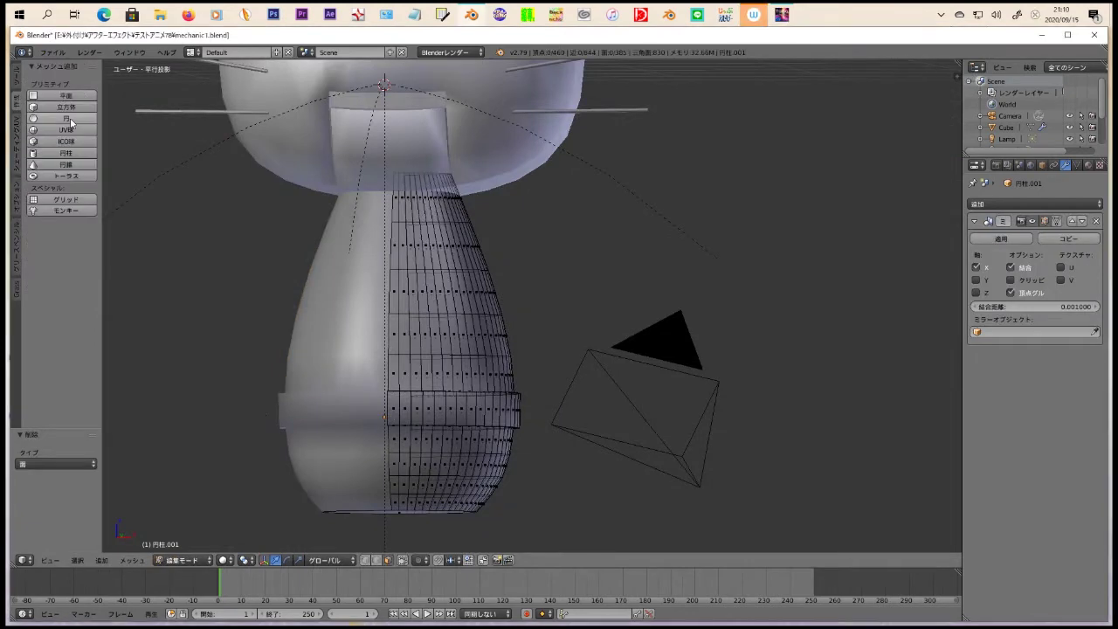
Step: Add a UV sphere for the rivet and rotate it 90° in side view
{"action": "left_click", "coordinate": [65, 129]}
{"action": "key", "text": "KP_3"}
{"action": "type", "text": "r90"}
{"action": "key", "text": "Return"}
{"action": "key", "text": "ctrl+i"}
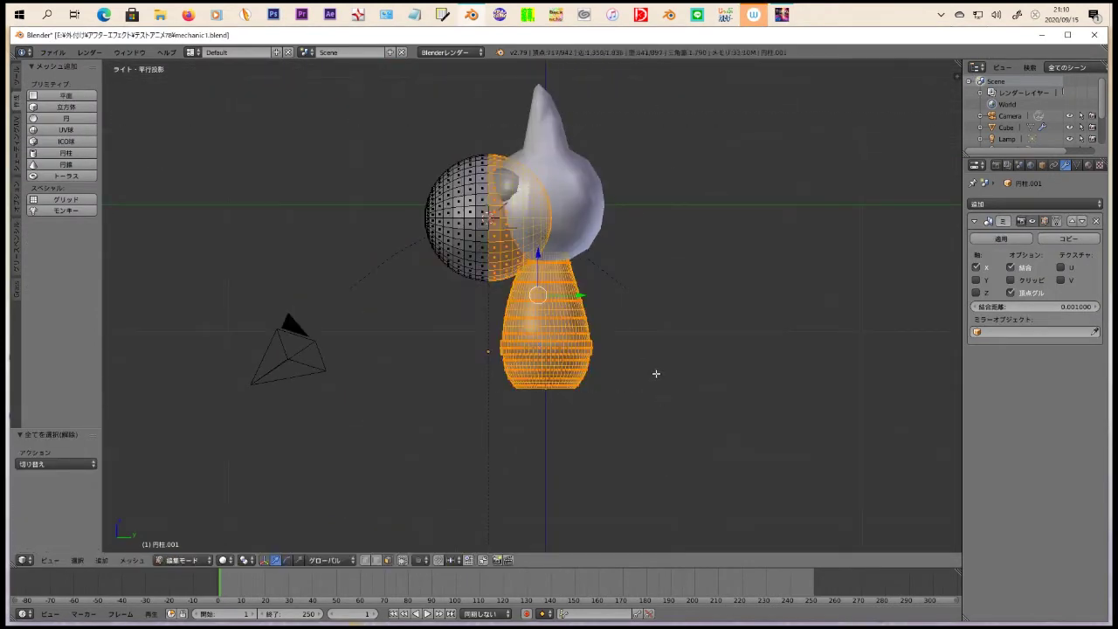
{"action": "key", "text": "g"}
{"action": "left_click", "coordinate": [498, 357]}
Step: Delete the sphere's right half and shrink the remaining half-sphere to rivet size
{"action": "left_click_drag", "start_coordinate": [336, 144], "coordinate": [425, 361]}
{"action": "key", "text": "x"}
{"action": "left_click", "coordinate": [424, 361]}
{"action": "left_click_drag", "start_coordinate": [213, 126], "coordinate": [387, 311]}
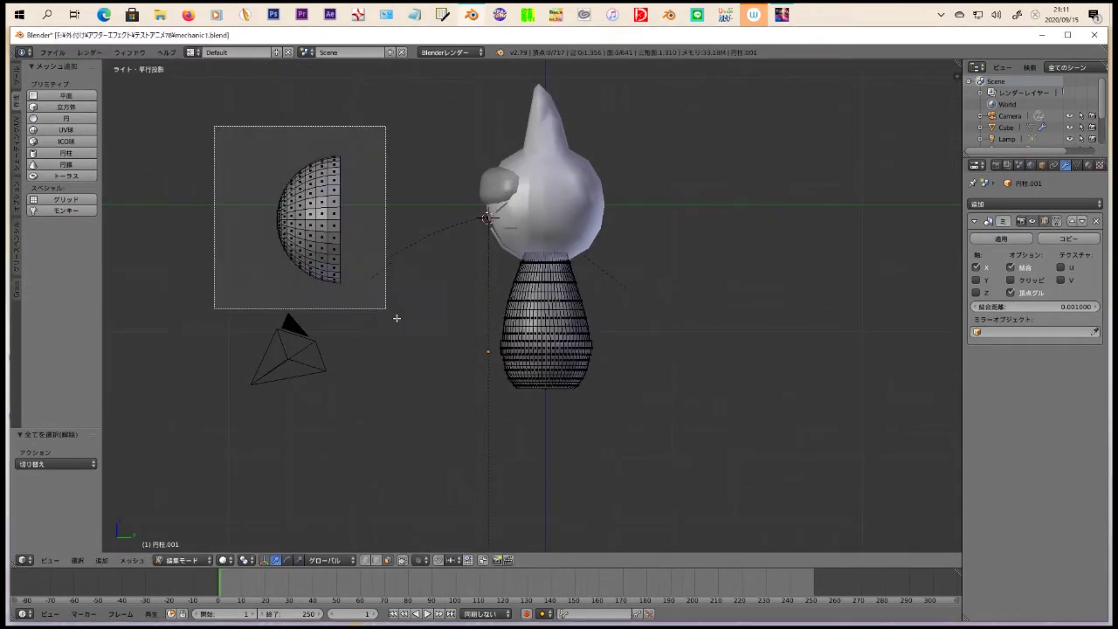
{"action": "key", "text": "s"}
{"action": "scroll", "coordinate": [458, 387], "scroll_direction": "up", "scroll_amount": 3}
{"action": "left_click", "coordinate": [426, 339]}
Step: From the bottom view, move the half-sphere rivet onto the belt ring's outer edge
{"action": "key", "text": "KP_1"}
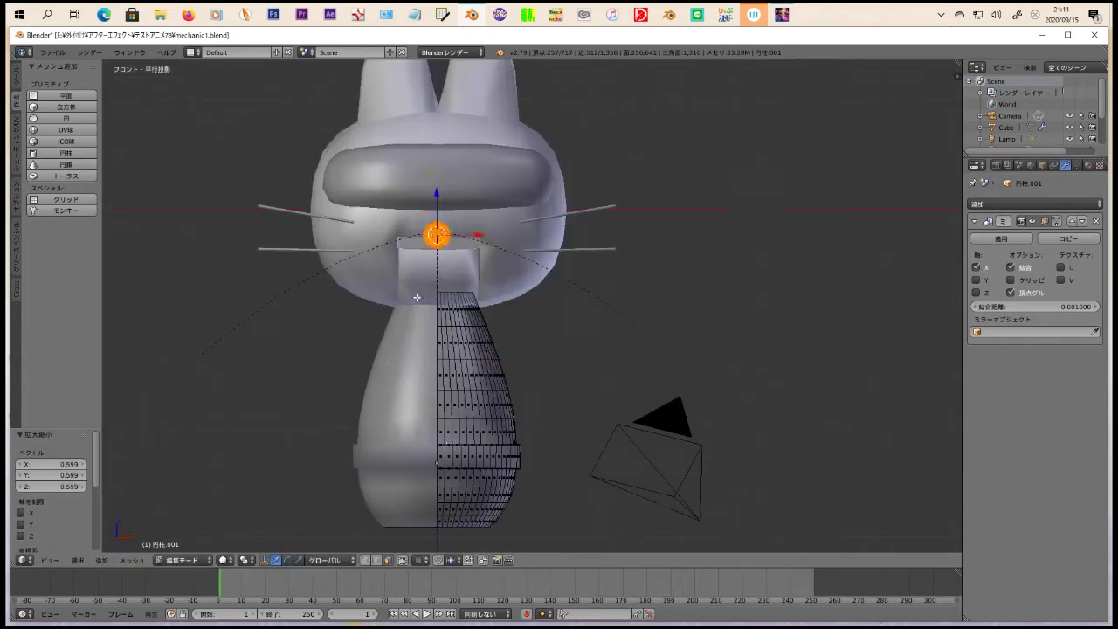
{"action": "scroll", "coordinate": [511, 467], "scroll_direction": "up", "scroll_amount": 3}
{"action": "scroll", "coordinate": [545, 305], "scroll_direction": "up", "scroll_amount": 2}
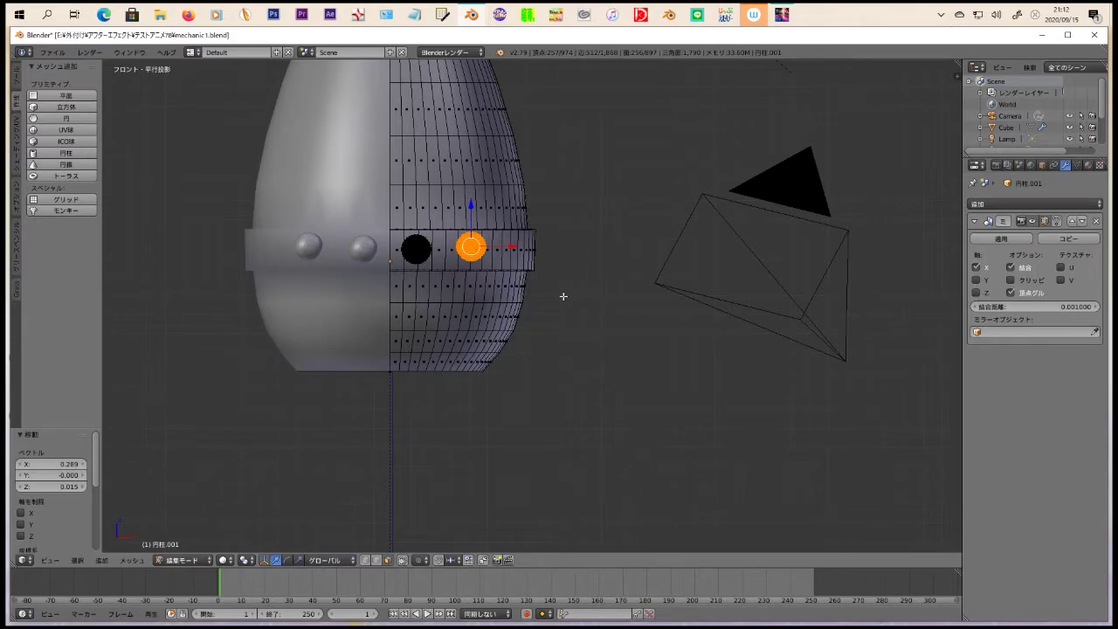
{"action": "key", "text": "ctrl+KP_7"}
{"action": "scroll", "coordinate": [541, 297], "scroll_direction": "down", "scroll_amount": 2}
{"action": "key", "text": "a"}
{"action": "left_click", "coordinate": [486, 216]}
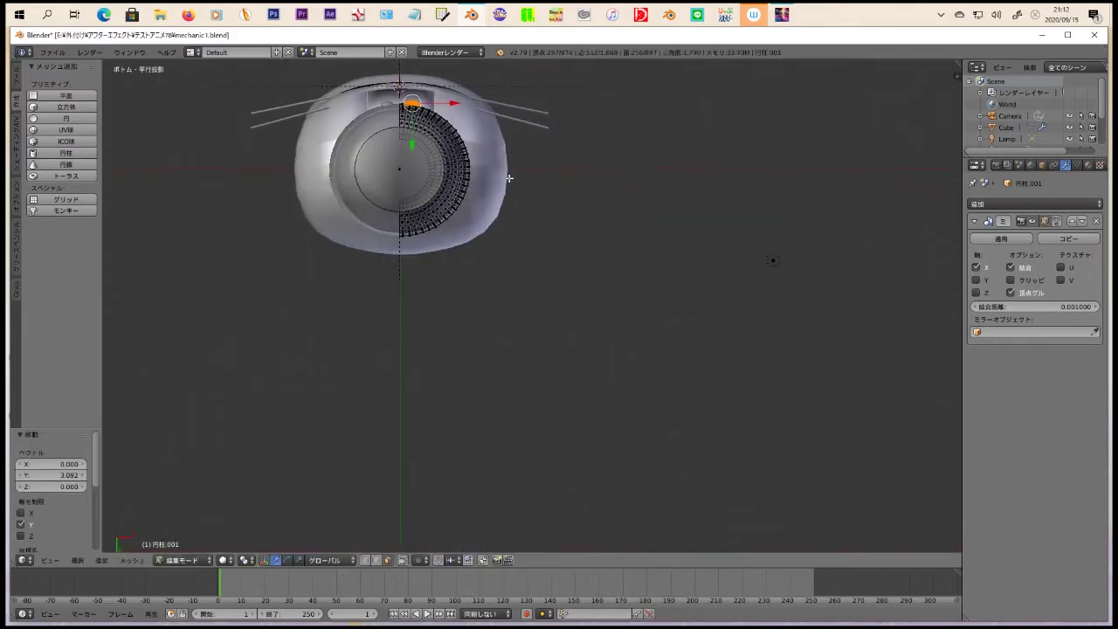
Step: Apply Shade Smooth to the half-sphere rivet
{"action": "scroll", "coordinate": [399, 274], "scroll_direction": "up", "scroll_amount": 5}
{"action": "middle_click_drag", "start_coordinate": [399, 274], "coordinate": [386, 333]}
{"action": "key", "text": "ctrl+KP_7"}
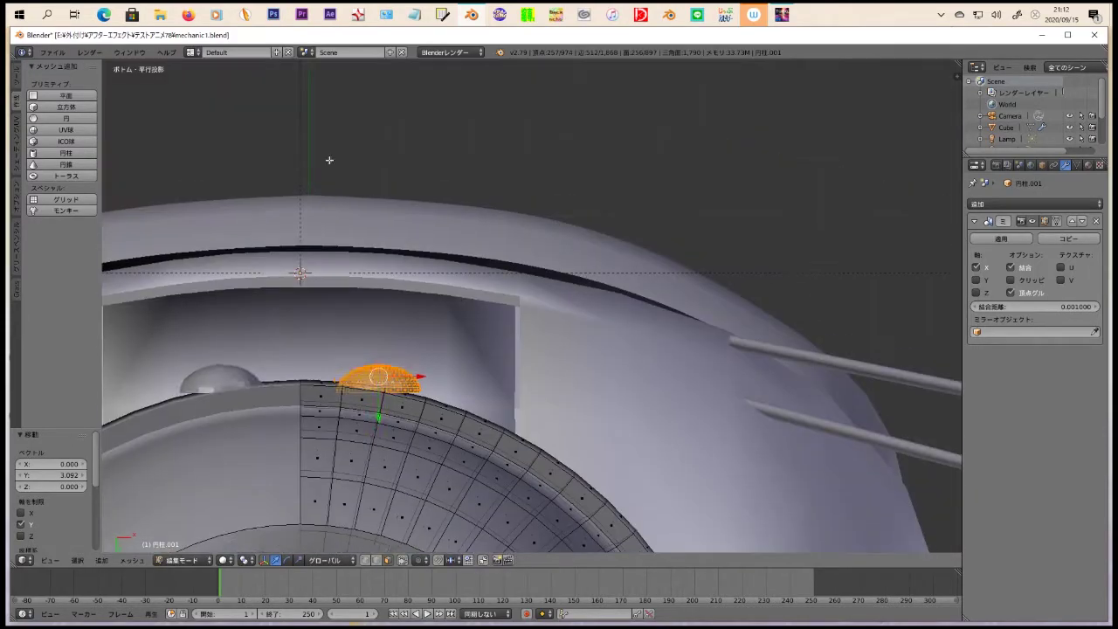
{"action": "scroll", "coordinate": [507, 332], "scroll_direction": "down", "scroll_amount": 2}
{"action": "left_click", "coordinate": [16, 148]}
{"action": "left_click", "coordinate": [44, 96]}
{"action": "scroll", "coordinate": [523, 113], "scroll_direction": "down", "scroll_amount": 2}
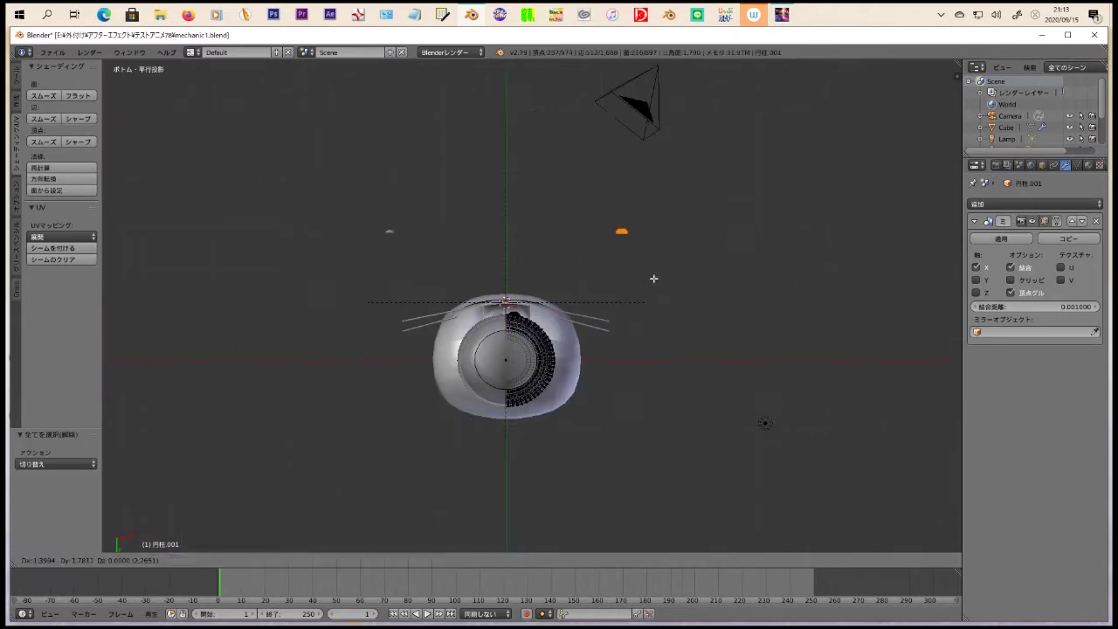
{"action": "scroll", "coordinate": [568, 142], "scroll_direction": "up", "scroll_amount": 5}
Step: Slide the rivet along the belt ring and check its placement from the front
{"action": "key", "text": "g"}
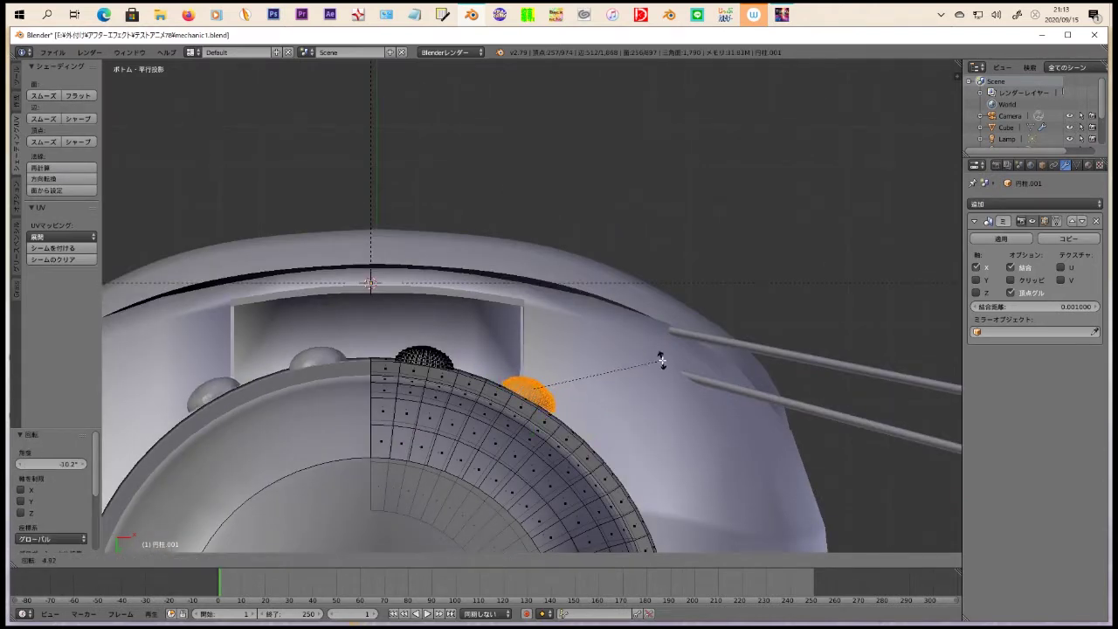
{"action": "left_click", "coordinate": [661, 353]}
{"action": "scroll", "coordinate": [618, 298], "scroll_direction": "up", "scroll_amount": 6}
{"action": "key", "text": "g"}
{"action": "left_click", "coordinate": [616, 309]}
{"action": "key", "text": "KP_1"}
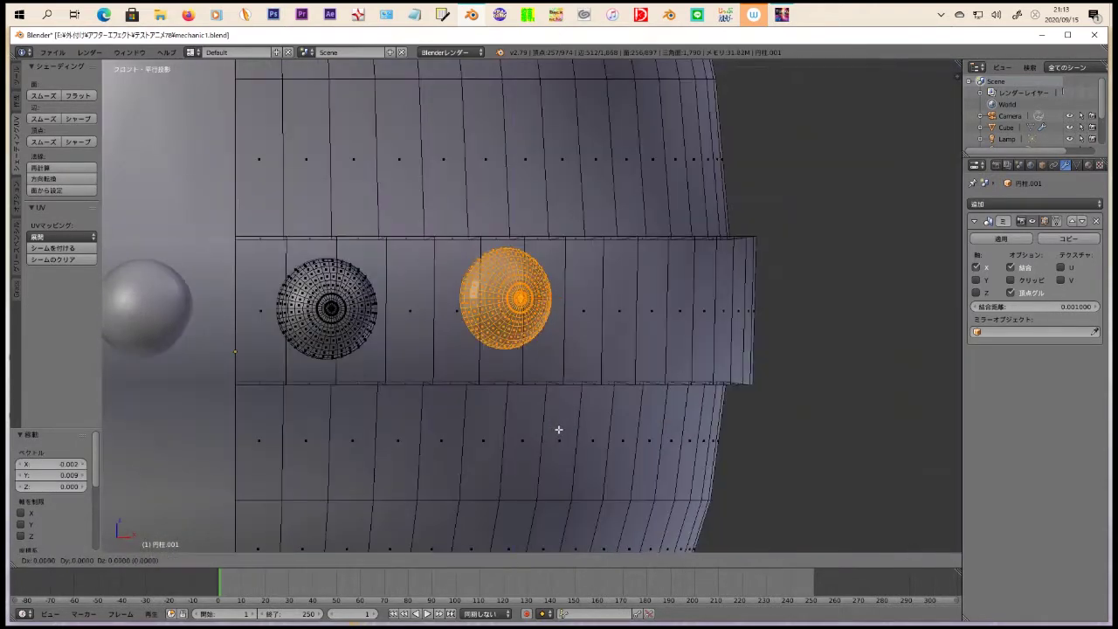
{"action": "key", "text": "ctrl+KP_1"}
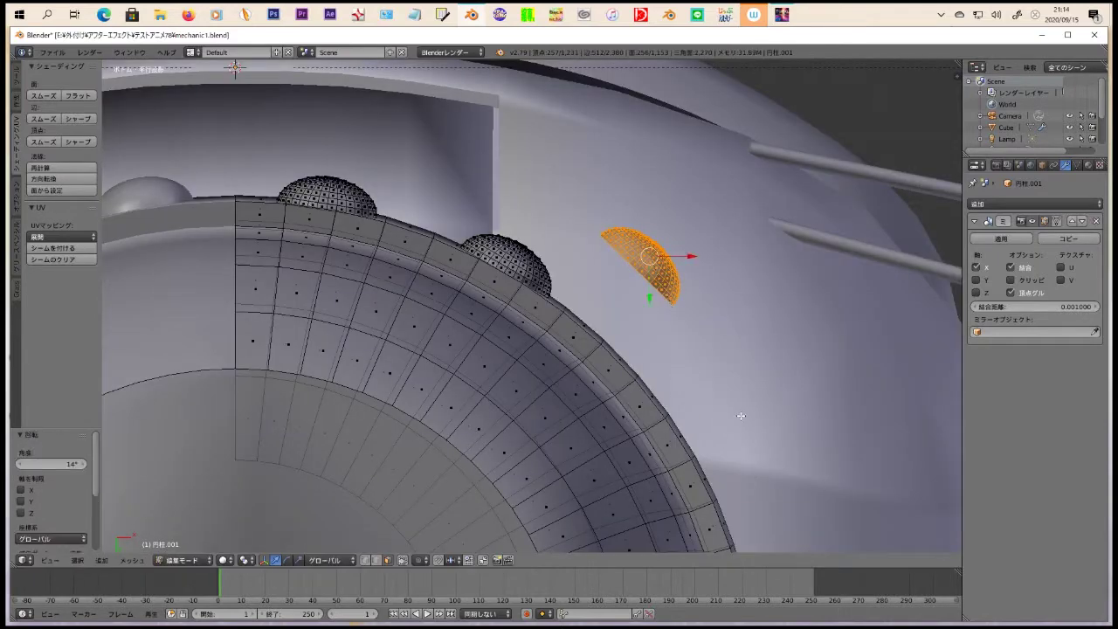
{"action": "scroll", "coordinate": [712, 445], "scroll_direction": "up", "scroll_amount": 3}
Step: Duplicate the rivet and rotate the copy to follow the belt's curve
{"action": "key", "text": "r"}
{"action": "left_click", "coordinate": [712, 444]}
{"action": "scroll", "coordinate": [757, 246], "scroll_direction": "down", "scroll_amount": 2}
{"action": "scroll", "coordinate": [756, 249], "scroll_direction": "down", "scroll_amount": 3}
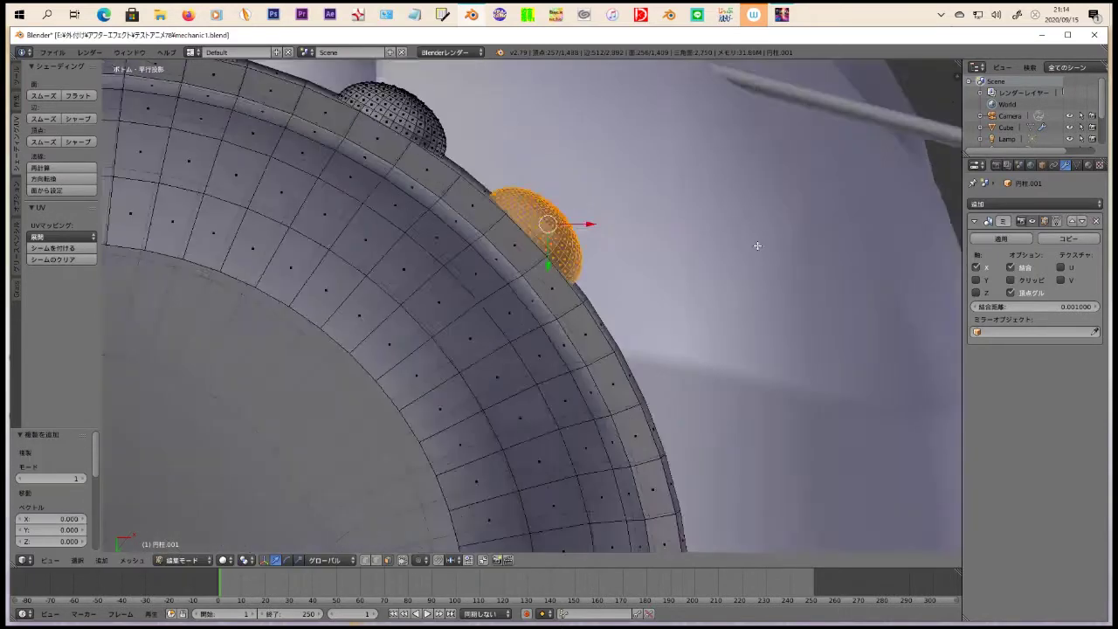
{"action": "scroll", "coordinate": [756, 248], "scroll_direction": "up", "scroll_amount": 3}
{"action": "key", "text": "g"}
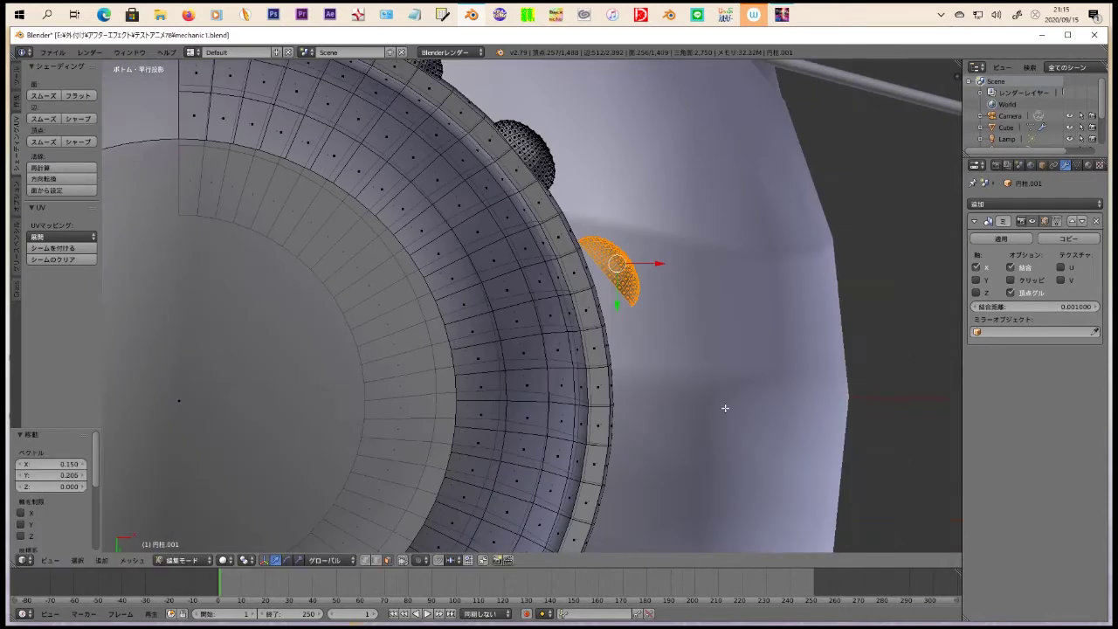
{"action": "scroll", "coordinate": [661, 396], "scroll_direction": "up", "scroll_amount": 1}
{"action": "scroll", "coordinate": [663, 392], "scroll_direction": "down", "scroll_amount": 3}
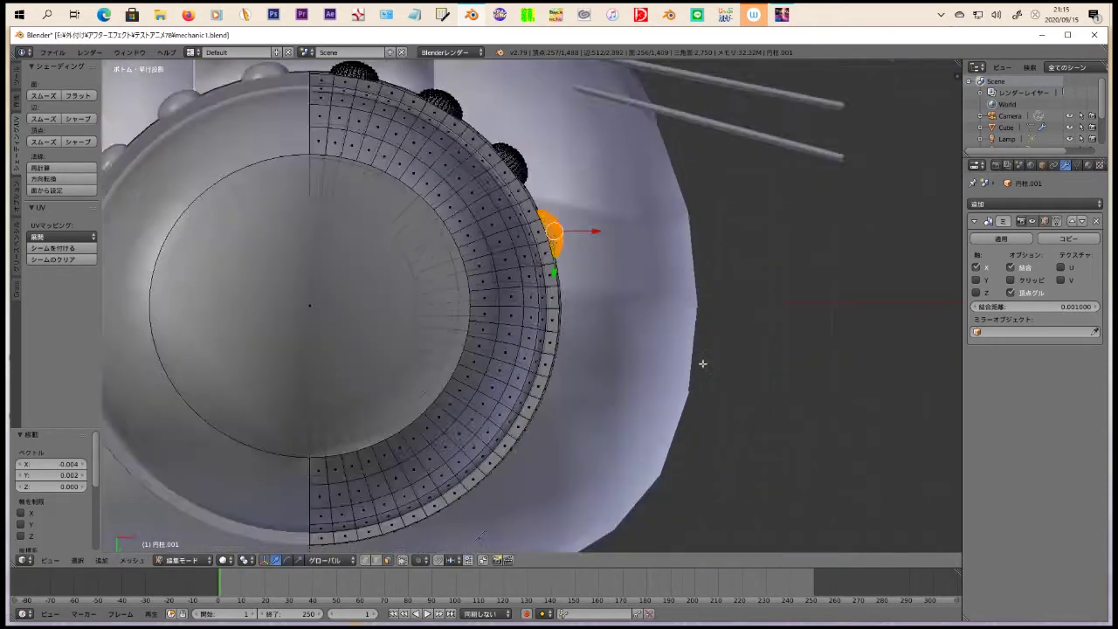
{"action": "scroll", "coordinate": [704, 365], "scroll_direction": "up", "scroll_amount": 3}
{"action": "key", "text": "Escape"}
Step: Place the rivet copy further around the belt ring
{"action": "scroll", "coordinate": [687, 497], "scroll_direction": "down", "scroll_amount": 4}
{"action": "scroll", "coordinate": [741, 341], "scroll_direction": "up", "scroll_amount": 1}
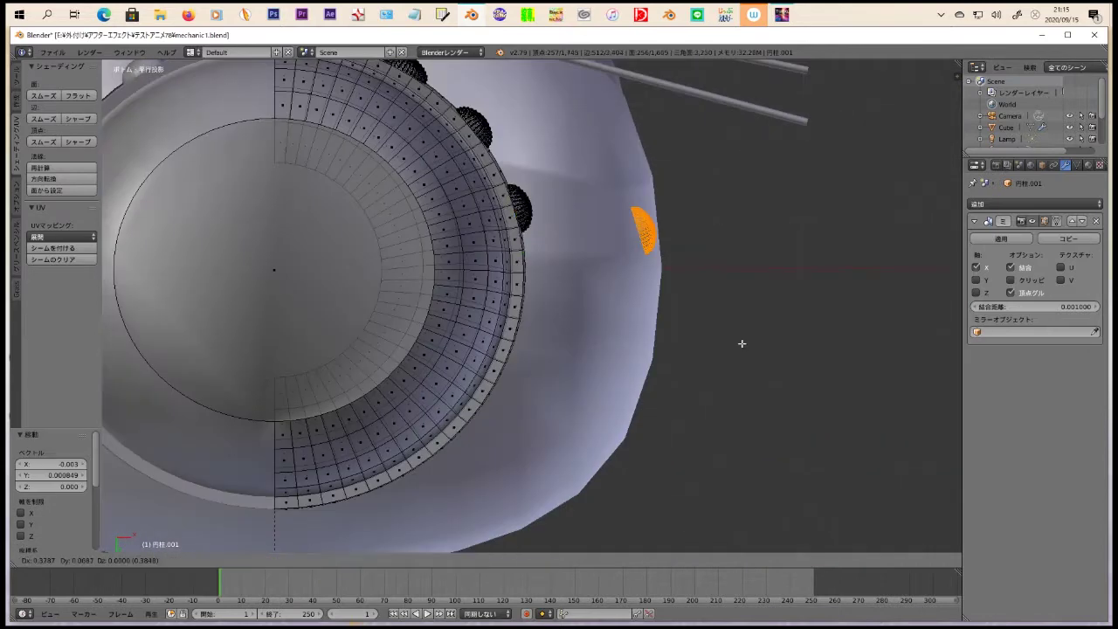
{"action": "scroll", "coordinate": [649, 361], "scroll_direction": "up", "scroll_amount": 1}
{"action": "left_click", "coordinate": [634, 400]}
{"action": "scroll", "coordinate": [606, 466], "scroll_direction": "up", "scroll_amount": 2}
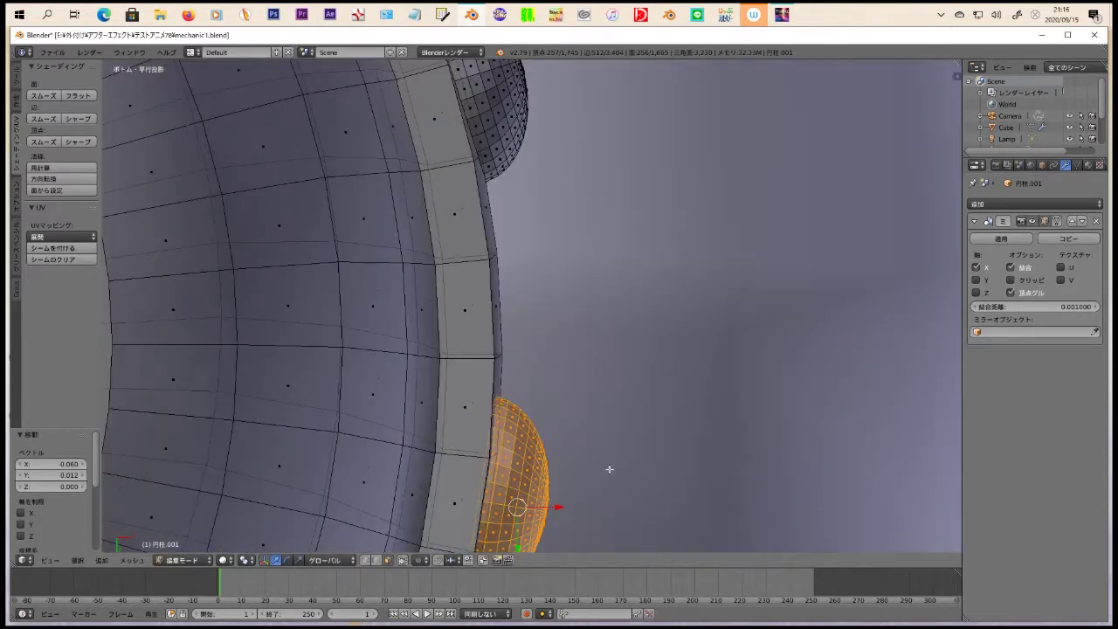
{"action": "scroll", "coordinate": [536, 442], "scroll_direction": "up", "scroll_amount": 3}
{"action": "scroll", "coordinate": [562, 444], "scroll_direction": "down", "scroll_amount": 4}
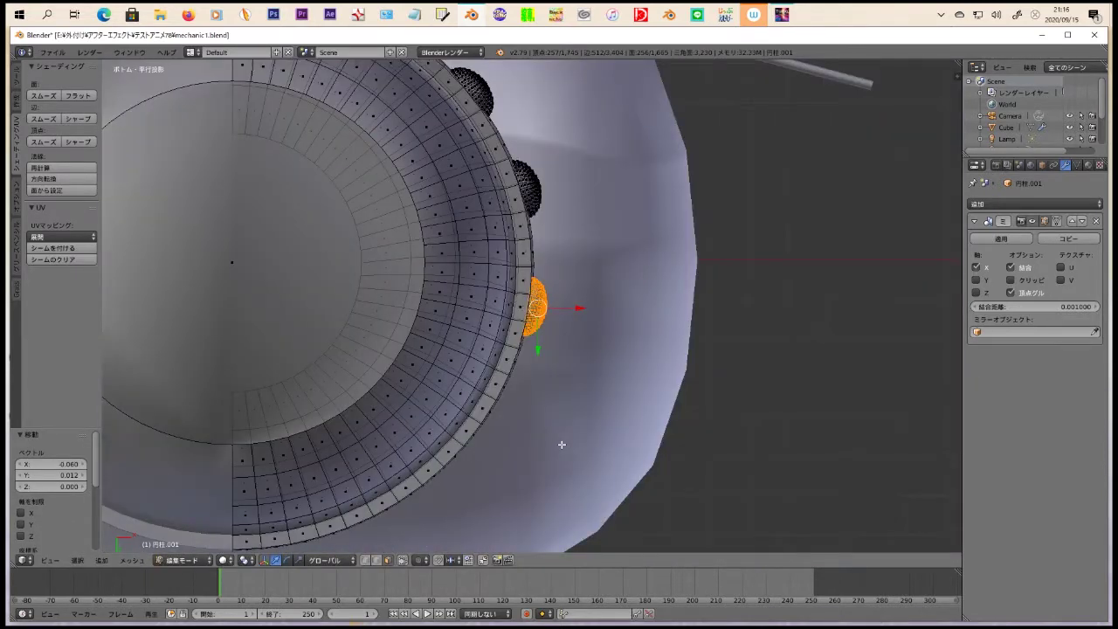
{"action": "key", "text": "Escape"}
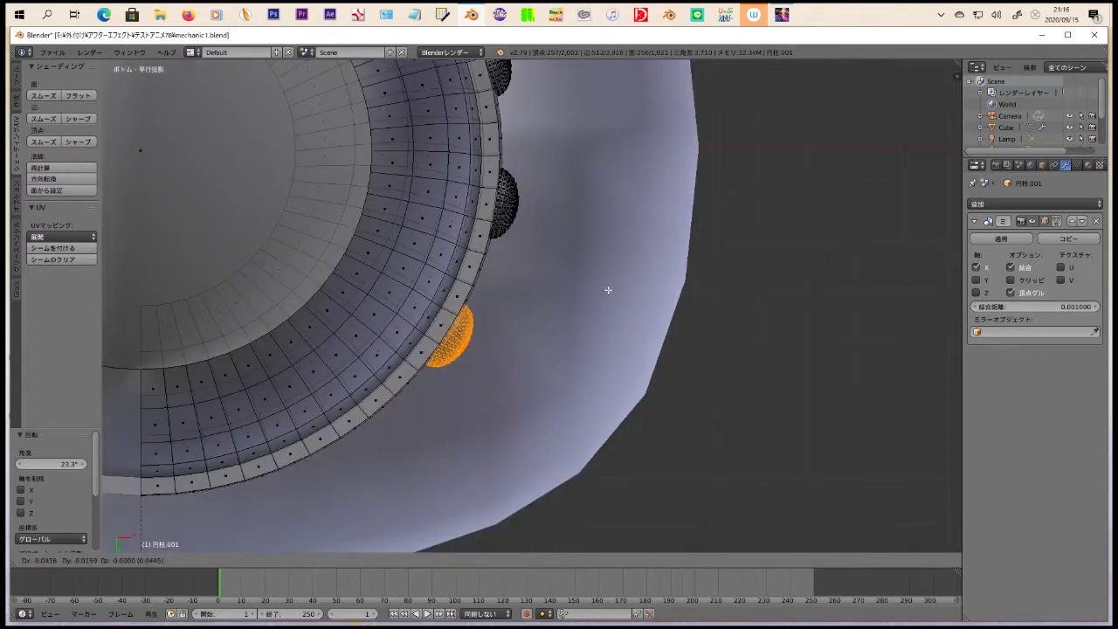
{"action": "scroll", "coordinate": [606, 289], "scroll_direction": "down", "scroll_amount": 3}
{"action": "scroll", "coordinate": [624, 300], "scroll_direction": "up", "scroll_amount": 3}
{"action": "key", "text": "g"}
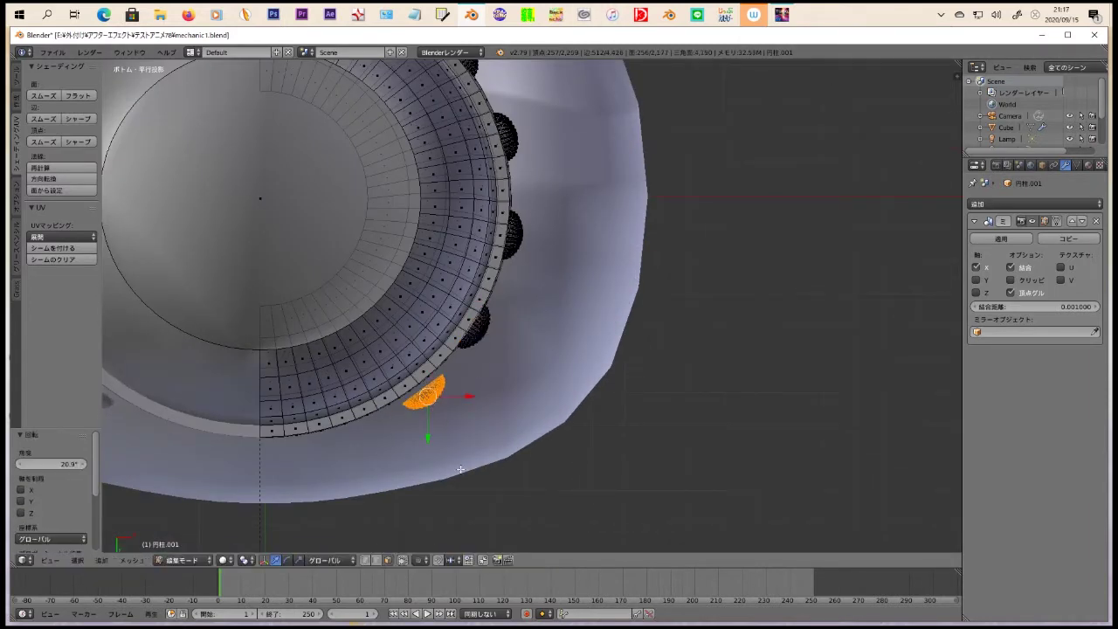
{"action": "left_click", "coordinate": [445, 470]}
{"action": "scroll", "coordinate": [609, 444], "scroll_direction": "up", "scroll_amount": 5}
{"action": "scroll", "coordinate": [617, 450], "scroll_direction": "down", "scroll_amount": 4}
Step: Duplicate another rivet, rotate it, and position it further along the ring
{"action": "key", "text": "shift+d"}
{"action": "key", "text": "Escape"}
{"action": "left_click", "coordinate": [514, 494]}
{"action": "scroll", "coordinate": [489, 472], "scroll_direction": "up", "scroll_amount": 2}
{"action": "key", "text": "g"}
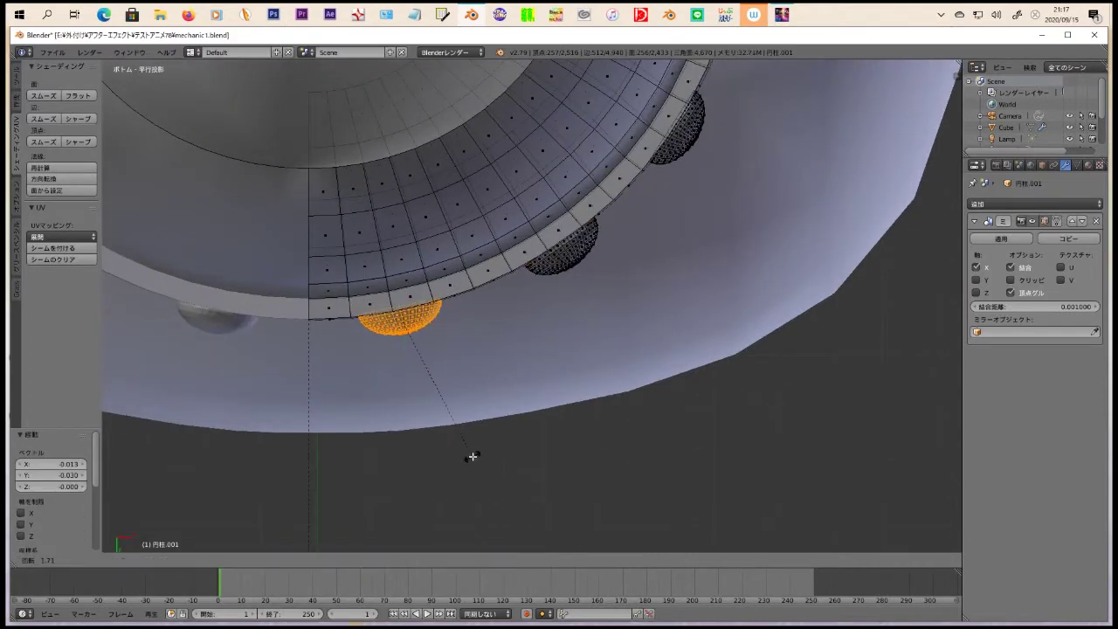
{"action": "left_click", "coordinate": [472, 457]}
{"action": "key", "text": "KP_1"}
{"action": "scroll", "coordinate": [339, 122], "scroll_direction": "down", "scroll_amount": 3}
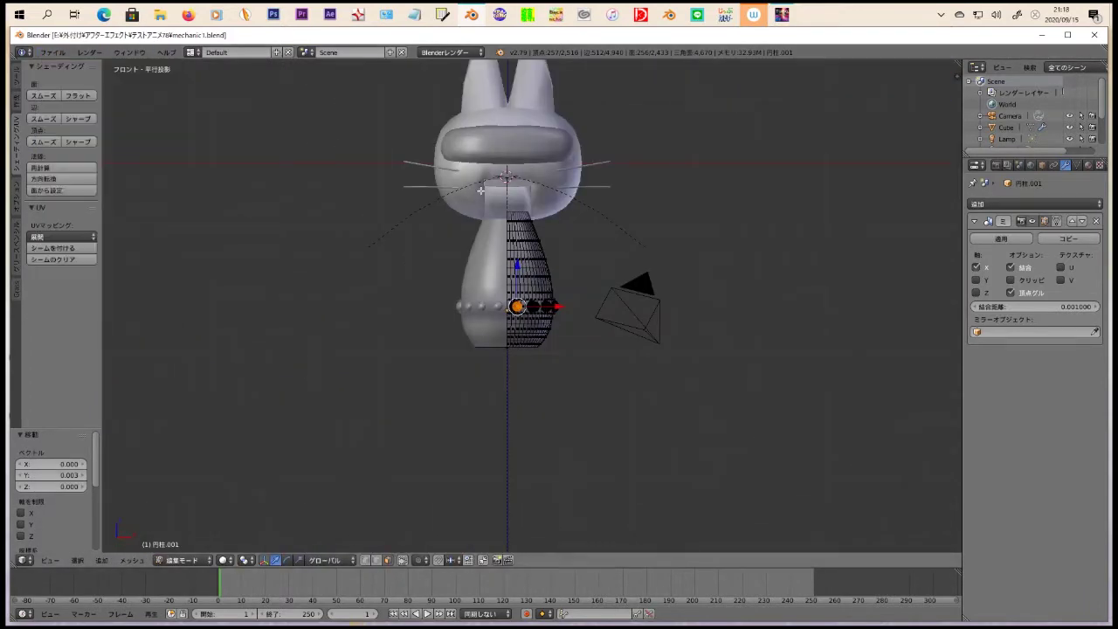
Step: Add a UV sphere, raise it toward the head, and scale it down
{"action": "scroll", "coordinate": [481, 190], "scroll_direction": "up", "scroll_amount": 5}
{"action": "middle_click_drag", "start_coordinate": [536, 303], "coordinate": [349, 462]}
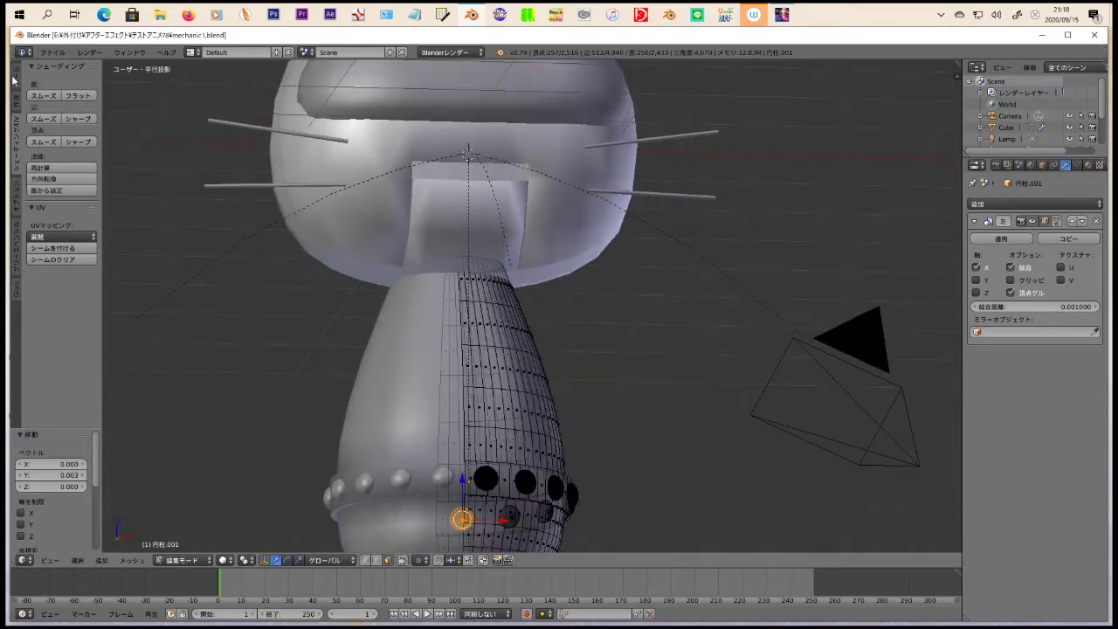
{"action": "left_click", "coordinate": [16, 86]}
{"action": "left_click", "coordinate": [65, 129]}
{"action": "key", "text": "KP_3"}
{"action": "scroll", "coordinate": [468, 332], "scroll_direction": "down", "scroll_amount": 3}
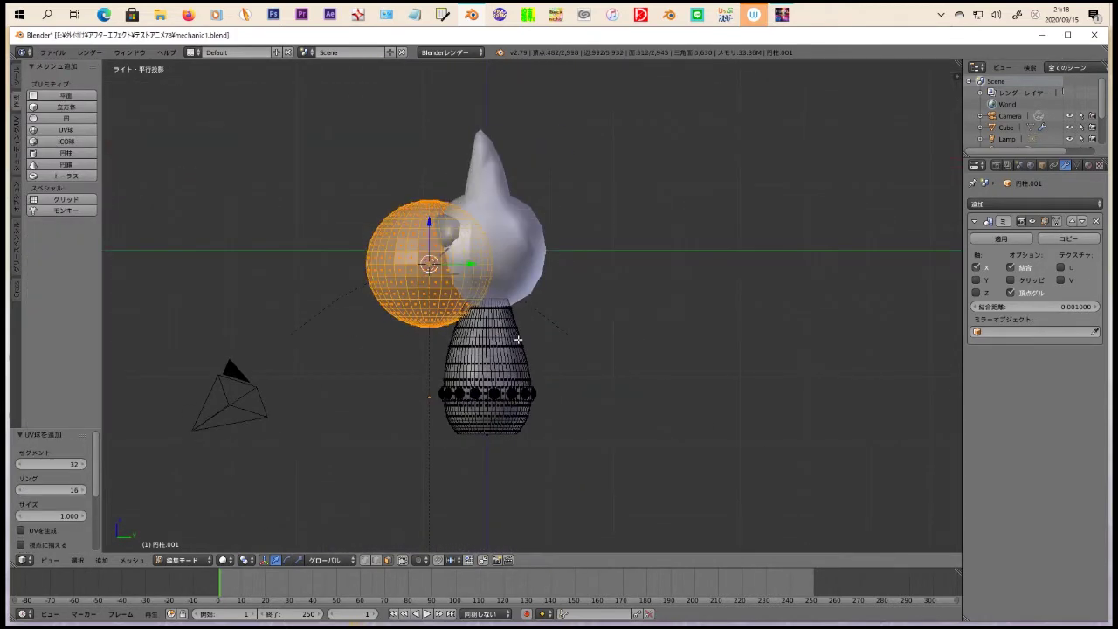
{"action": "key", "text": "KP_1"}
{"action": "scroll", "coordinate": [557, 384], "scroll_direction": "up", "scroll_amount": 3}
{"action": "left_click_drag", "start_coordinate": [493, 214], "coordinate": [493, 123]}
{"action": "key", "text": "s"}
Step: Select the sphere's left half and remove it
{"action": "key", "text": "KP_Decimal"}
{"action": "key", "text": "a"}
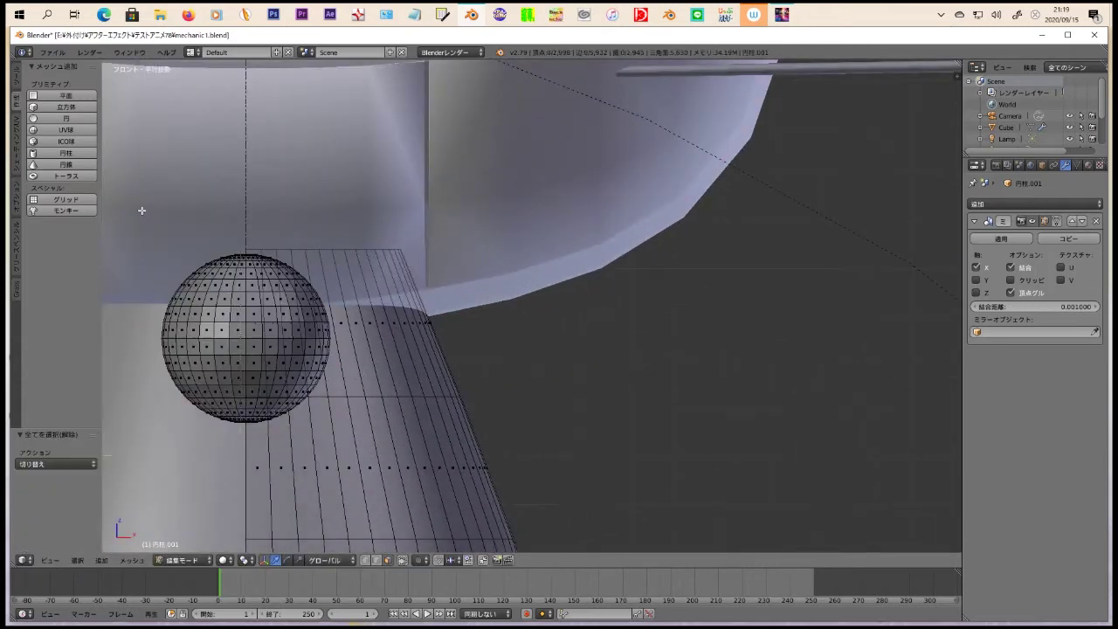
{"action": "key", "text": "a"}
{"action": "scroll", "coordinate": [124, 298], "scroll_direction": "up", "scroll_amount": 2}
{"action": "middle_click_drag", "start_coordinate": [222, 451], "coordinate": [372, 88], "text": "shift"}
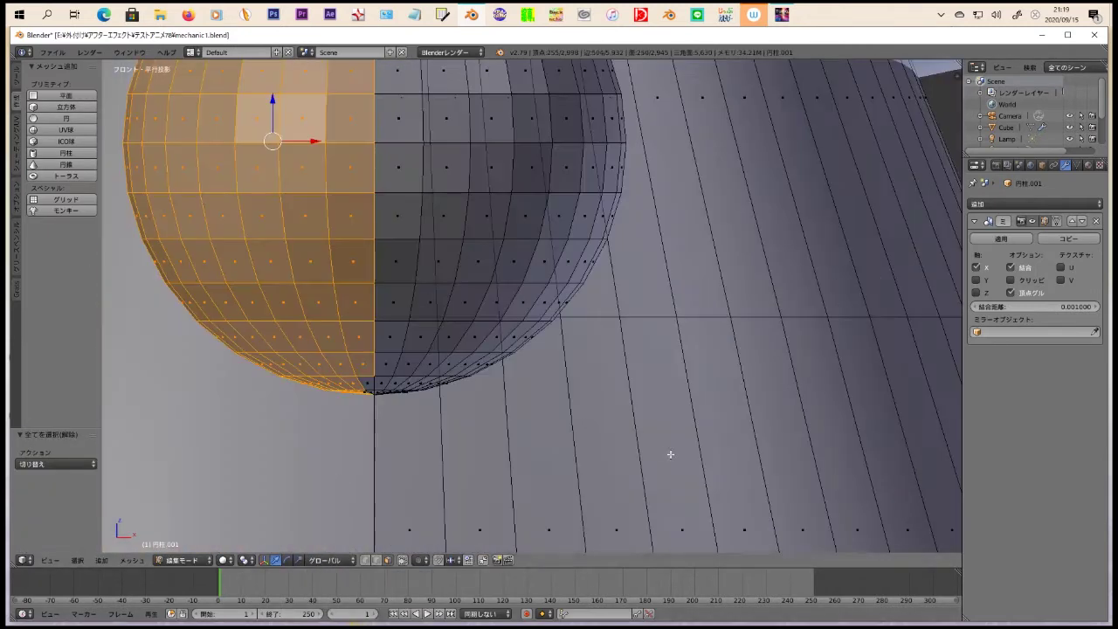
{"action": "scroll", "coordinate": [373, 446], "scroll_direction": "down", "scroll_amount": 3}
{"action": "key", "text": "p"}
{"action": "scroll", "coordinate": [487, 444], "scroll_direction": "down", "scroll_amount": 3}
Step: In side view, move the half-sphere in front of the neck
{"action": "key", "text": "KP_3"}
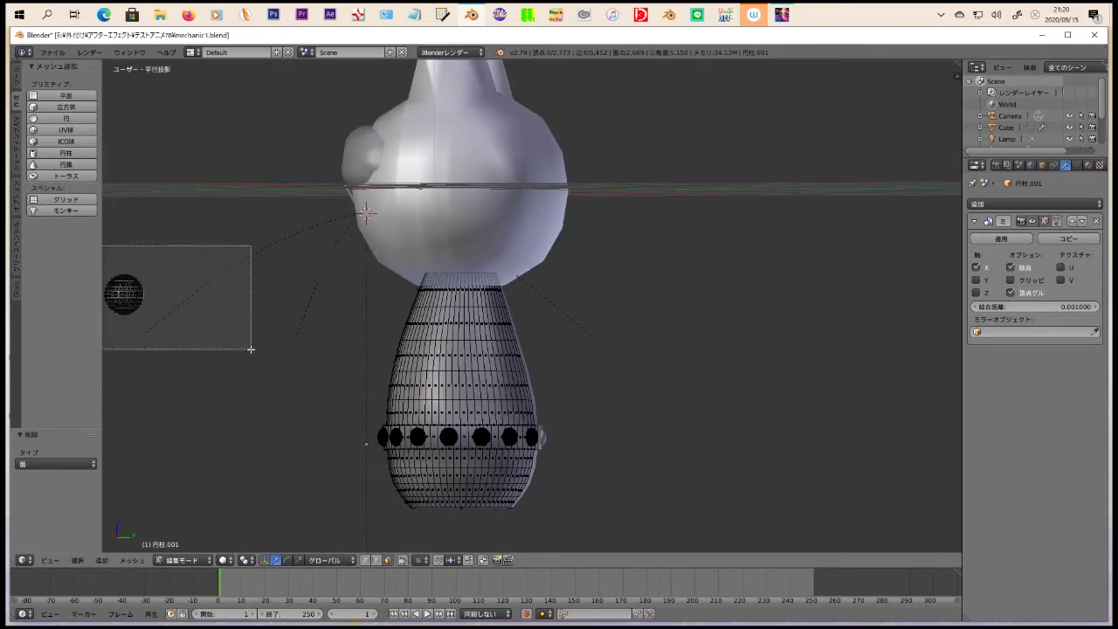
{"action": "key", "text": "g"}
{"action": "left_click", "coordinate": [551, 361]}
{"action": "scroll", "coordinate": [387, 282], "scroll_direction": "up", "scroll_amount": 3}
{"action": "key", "text": "g"}
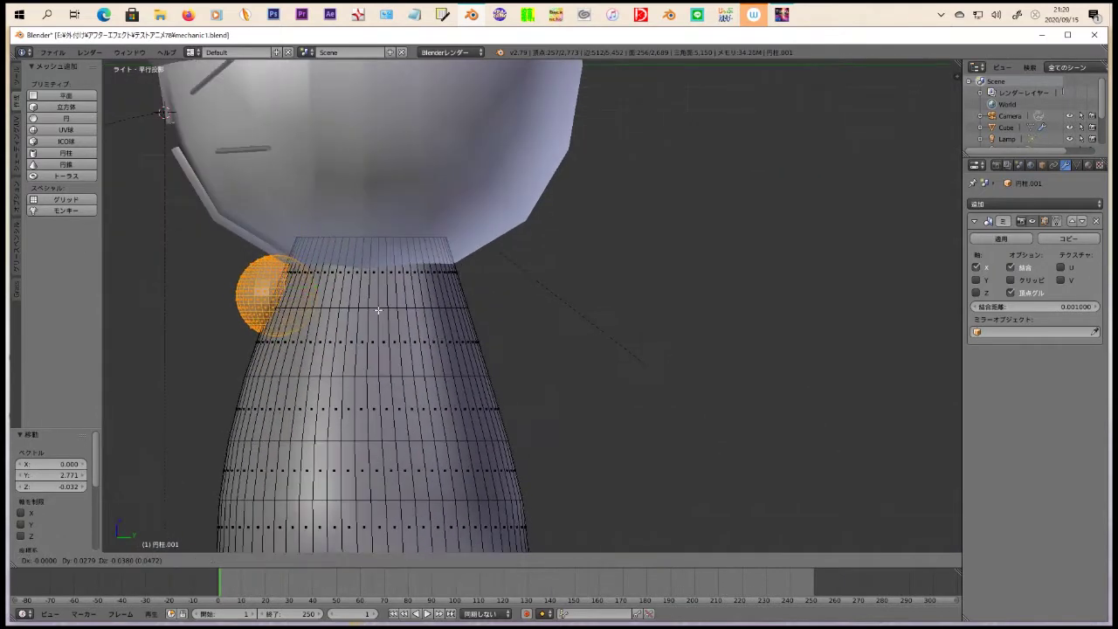
{"action": "left_click", "coordinate": [264, 302]}
{"action": "scroll", "coordinate": [259, 305], "scroll_direction": "up", "scroll_amount": 1}
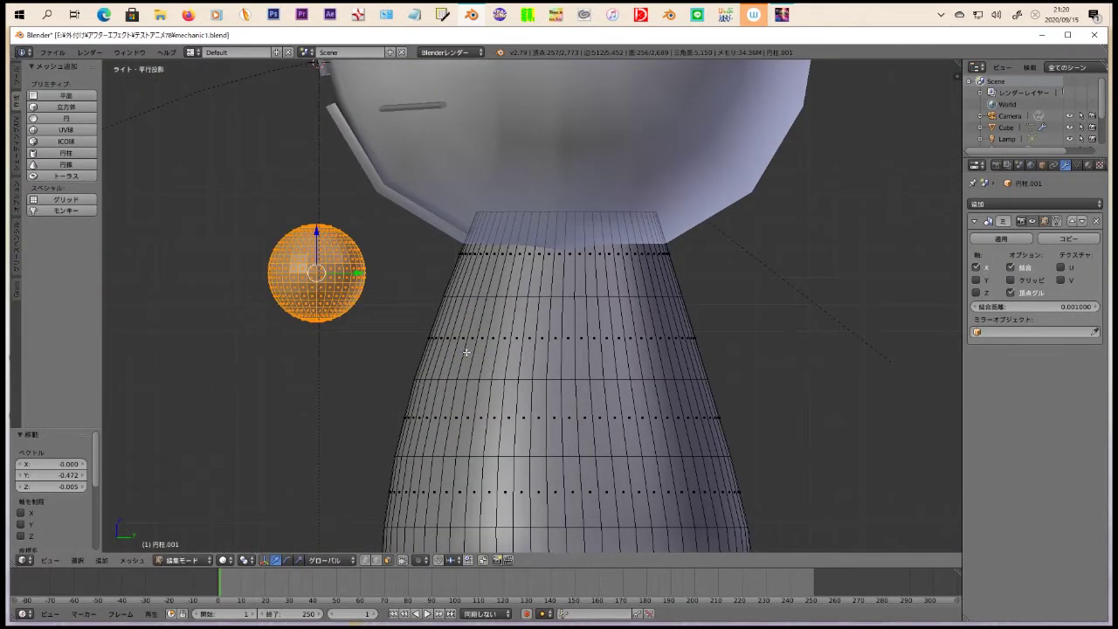
Step: Delete the lower half and set the dome against the neck
{"action": "key", "text": "a"}
{"action": "key", "text": "x"}
{"action": "left_click", "coordinate": [391, 386]}
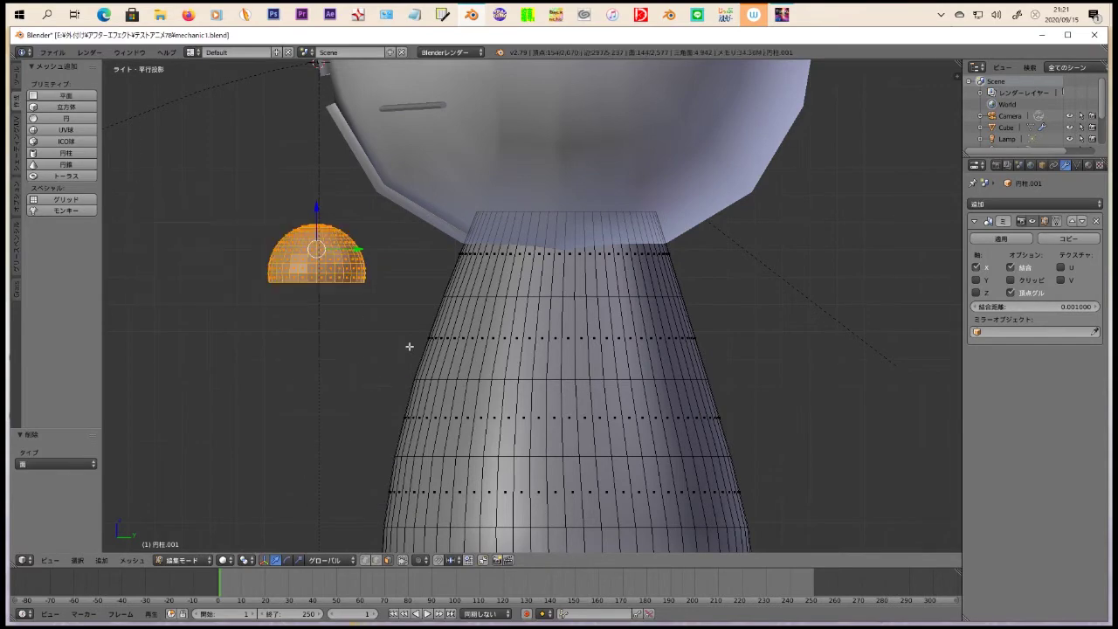
{"action": "key", "text": "g"}
{"action": "left_click", "coordinate": [364, 289]}
Step: Orbit around the body and fine-tune the dome's position
{"action": "middle_click_drag", "start_coordinate": [364, 289], "coordinate": [360, 267]}
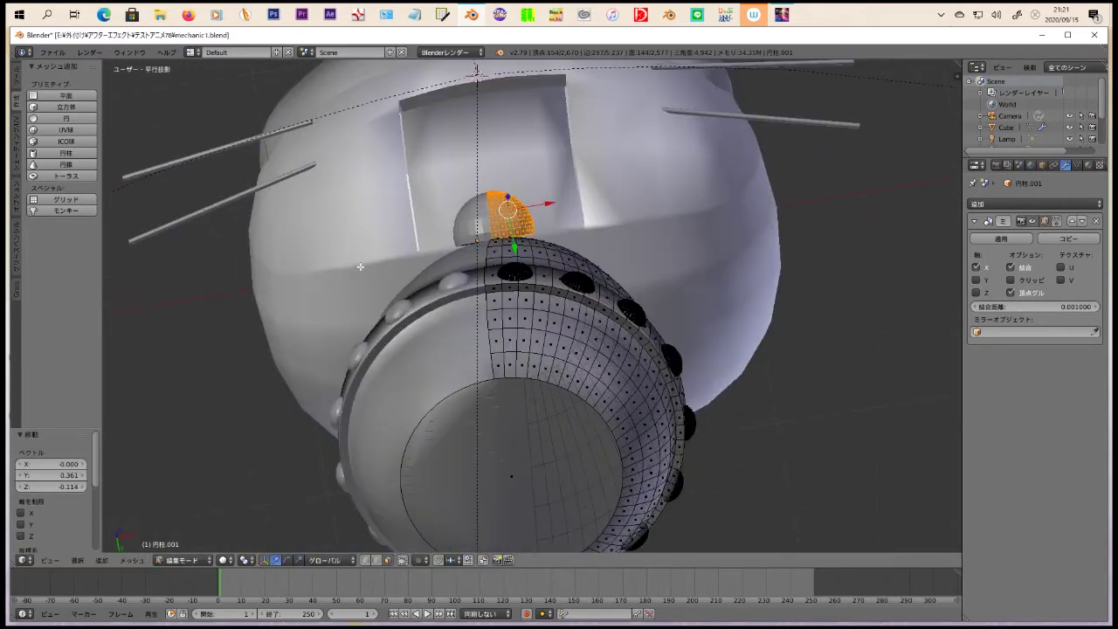
{"action": "mouse_move", "coordinate": [571, 291]}
{"action": "middle_mouse_down"}
{"action": "mouse_move", "coordinate": [489, 367]}
{"action": "mouse_move", "coordinate": [472, 410]}
{"action": "middle_mouse_up"}
{"action": "key", "text": "g"}
{"action": "left_click", "coordinate": [488, 367]}
{"action": "scroll", "coordinate": [472, 411], "scroll_direction": "down", "scroll_amount": 3}
{"action": "scroll", "coordinate": [465, 424], "scroll_direction": "up", "scroll_amount": 3}
{"action": "scroll", "coordinate": [489, 419], "scroll_direction": "down", "scroll_amount": 5}
Step: Check the dome through the camera and front views, then return to Object Mode
{"action": "key", "text": "KP_0"}
{"action": "key", "text": "KP_0"}
{"action": "left_click", "coordinate": [16, 135]}
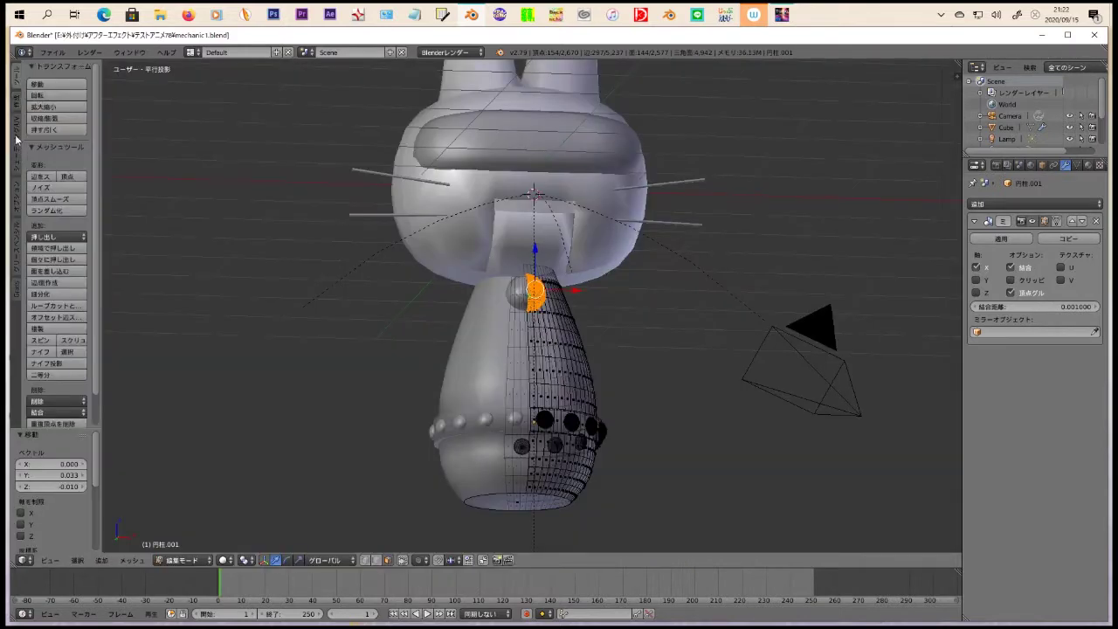
{"action": "middle_click_drag", "start_coordinate": [664, 288], "coordinate": [694, 304]}
{"action": "key", "text": "KP_1"}
{"action": "scroll", "coordinate": [726, 402], "scroll_direction": "down", "scroll_amount": 3}
{"action": "key", "text": "Tab"}
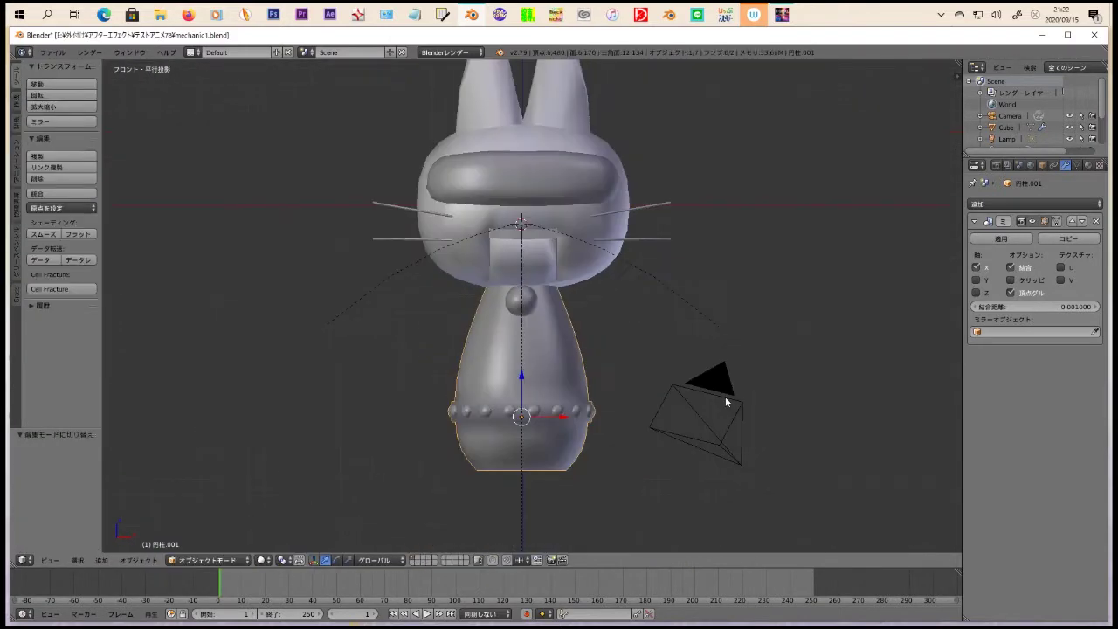
Step: Add a cylinder, shrink it to 0.131, and stretch it along X into a long arm bar
{"action": "left_click", "coordinate": [18, 110]}
{"action": "left_click", "coordinate": [61, 140]}
{"action": "key", "text": "Tab"}
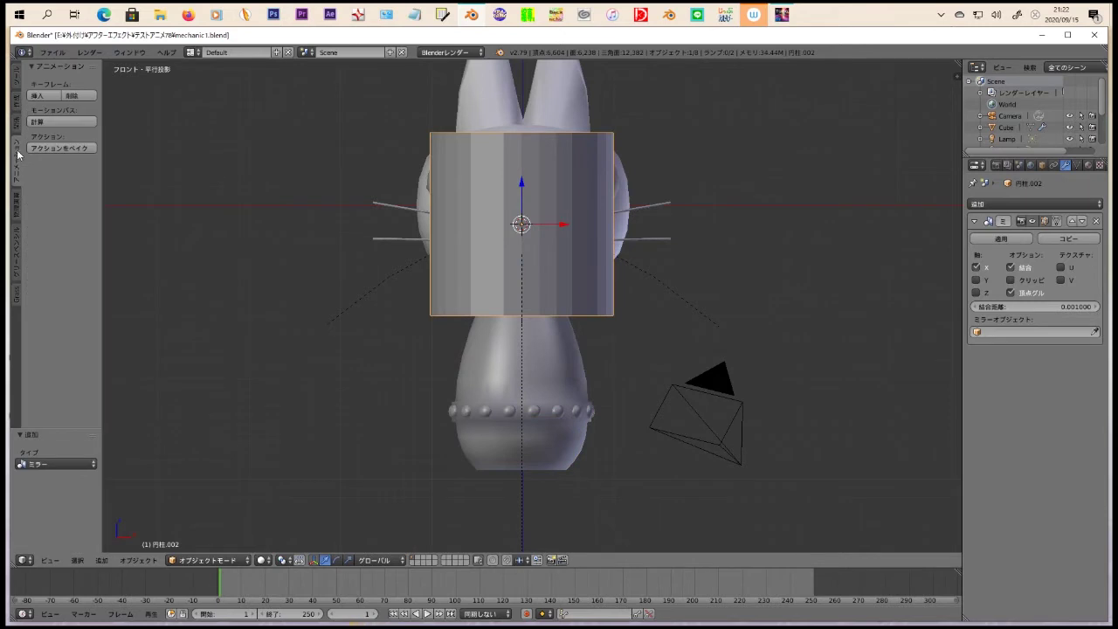
{"action": "key", "text": "s"}
{"action": "left_click", "coordinate": [540, 227]}
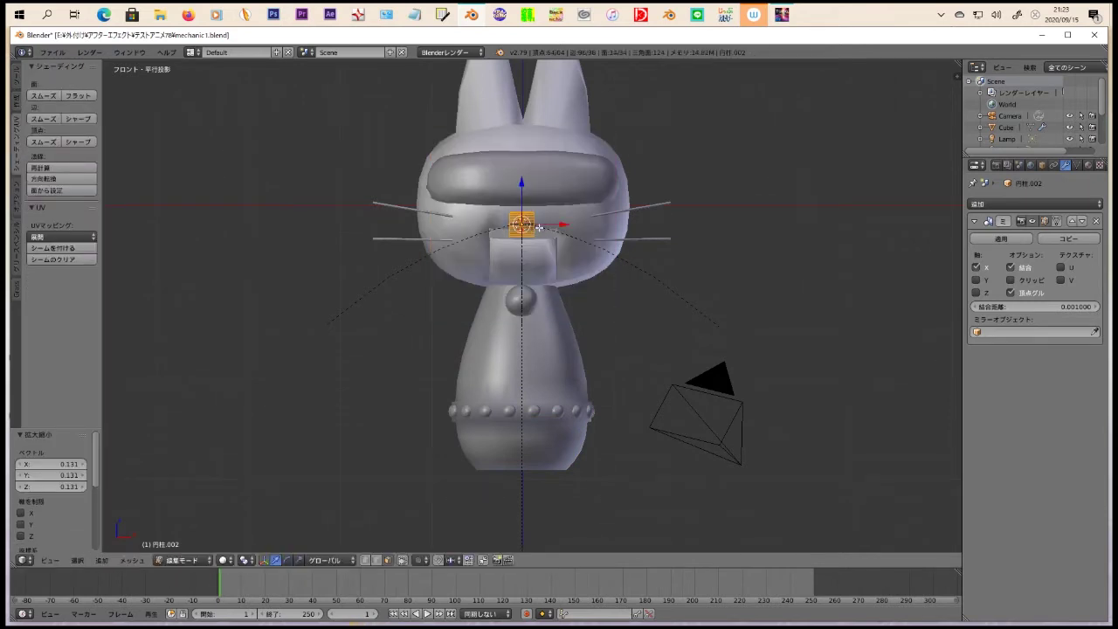
{"action": "key", "text": "x"}
{"action": "left_click", "coordinate": [649, 282]}
{"action": "key", "text": "g"}
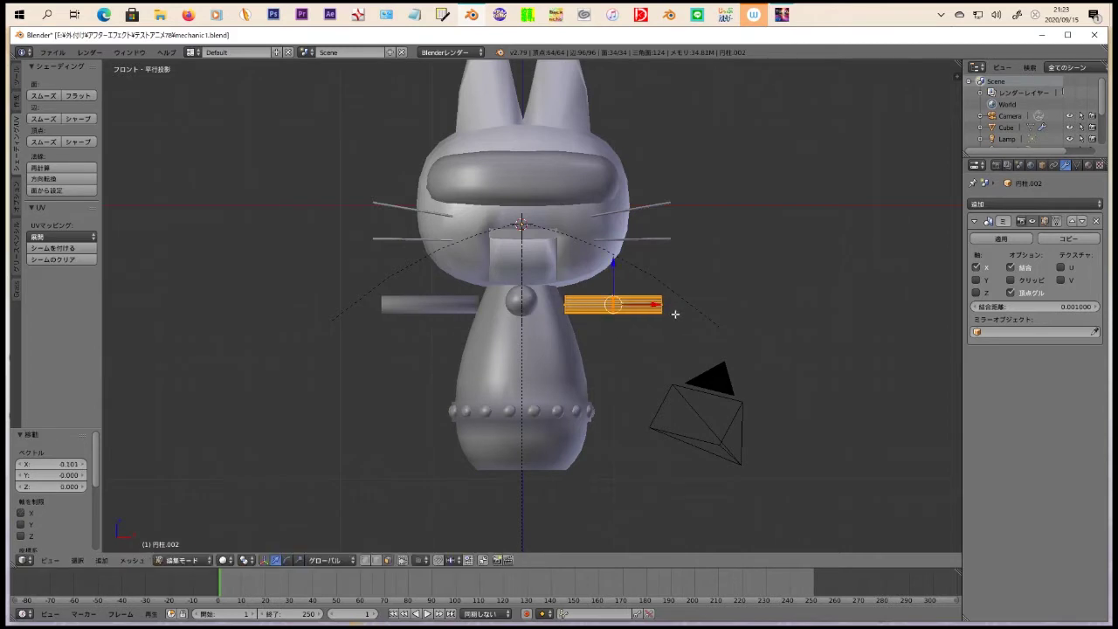
Step: Duplicate the bar, position the copy, and zoom in on it
{"action": "key", "text": "shift+d"}
{"action": "right_click", "coordinate": [781, 331]}
{"action": "left_click", "coordinate": [891, 338]}
{"action": "key", "text": "KP_Decimal"}
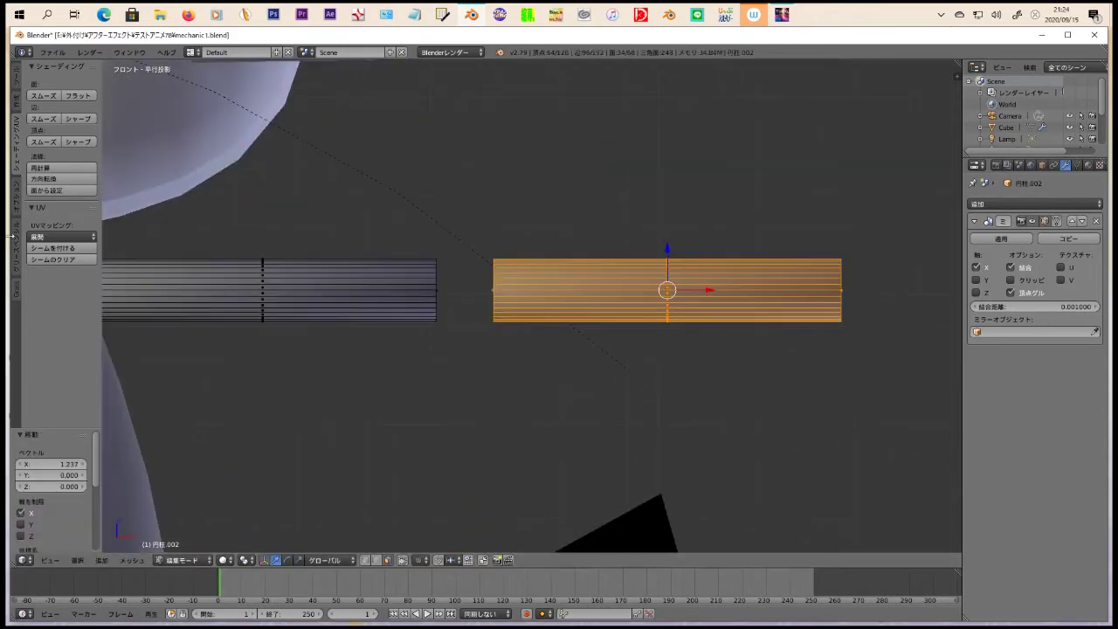
Step: Loop-cut near the bar's end, shrink the tip ring, and merge it at center
{"action": "key", "text": "Tab"}
{"action": "key", "text": "ctrl+r"}
{"action": "left_click", "coordinate": [682, 296]}
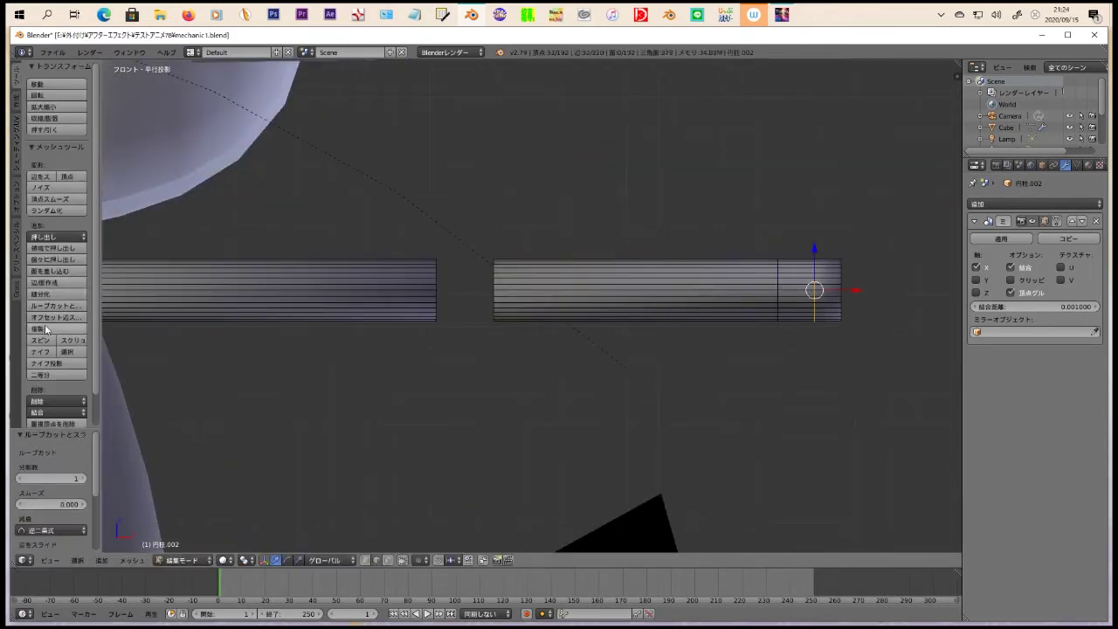
{"action": "left_click", "coordinate": [886, 335]}
{"action": "key", "text": "alt+m"}
{"action": "mouse_move", "coordinate": [886, 334]}
{"action": "middle_mouse_down"}
{"action": "mouse_move", "coordinate": [774, 326]}
{"action": "mouse_move", "coordinate": [588, 227]}
{"action": "mouse_move", "coordinate": [616, 273]}
{"action": "middle_mouse_up"}
{"action": "key", "text": "KP_1"}
Step: Scale the tip section down so the arm end forms a rounded bullet shape
{"action": "key", "text": "s"}
{"action": "left_click", "coordinate": [890, 352]}
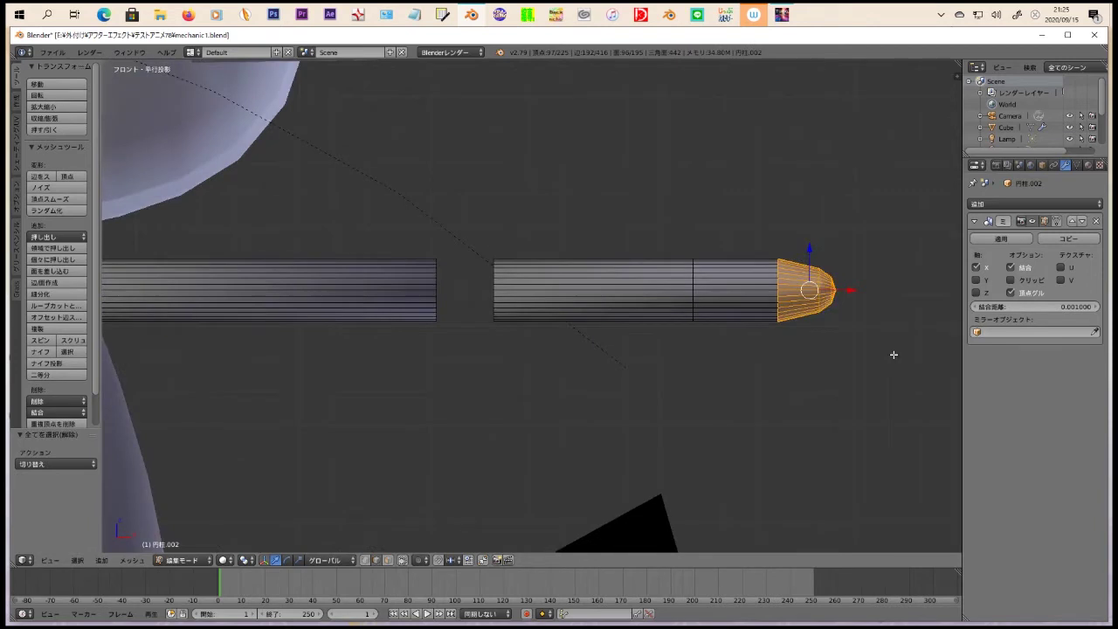
{"action": "scroll", "coordinate": [629, 340], "scroll_direction": "down", "scroll_amount": 4}
{"action": "scroll", "coordinate": [642, 343], "scroll_direction": "up", "scroll_amount": 1}
{"action": "key", "text": "a"}
{"action": "key", "text": "b"}
{"action": "key", "text": "Escape"}
{"action": "key", "text": "a"}
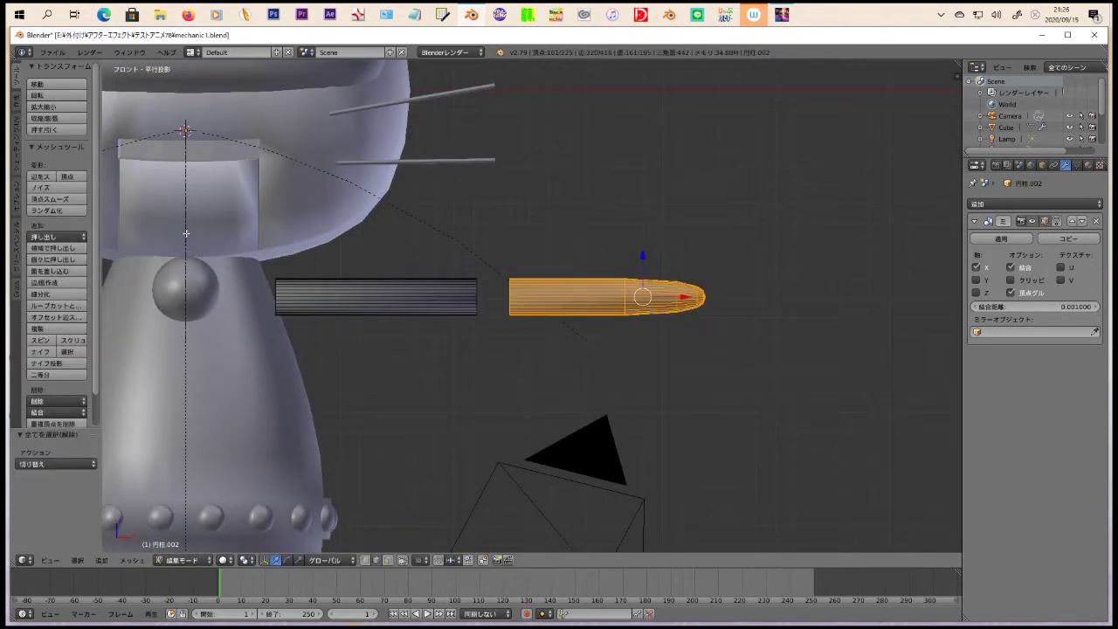
{"action": "key", "text": "ctrl+z"}
{"action": "key", "text": "ctrl+shift+z"}
{"action": "left_click", "coordinate": [942, 13]}
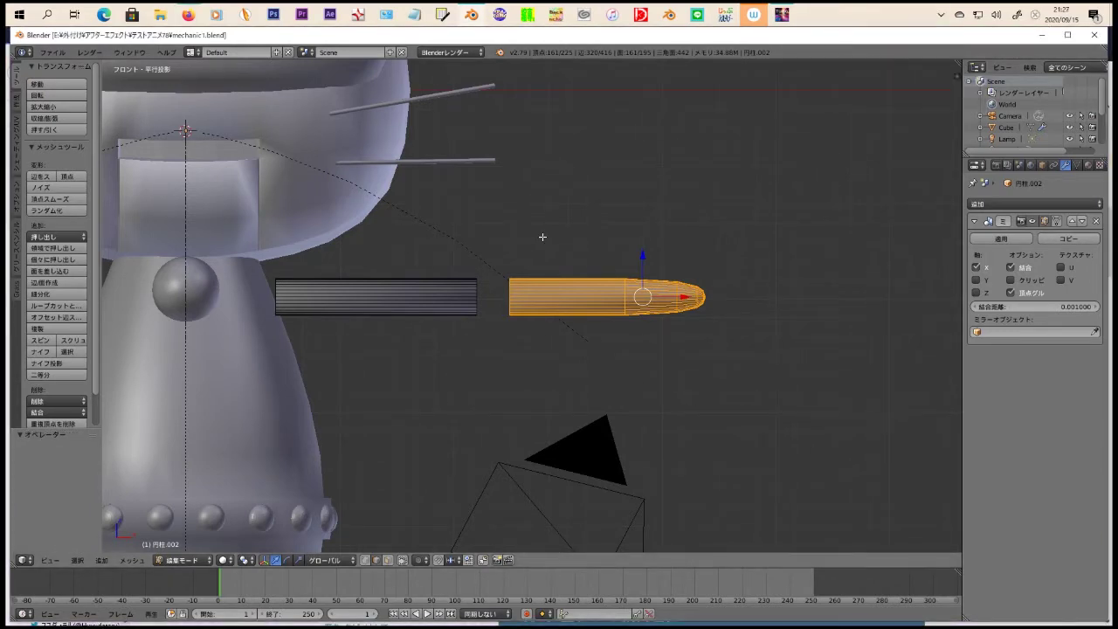
{"action": "key", "text": "ctrl+z"}
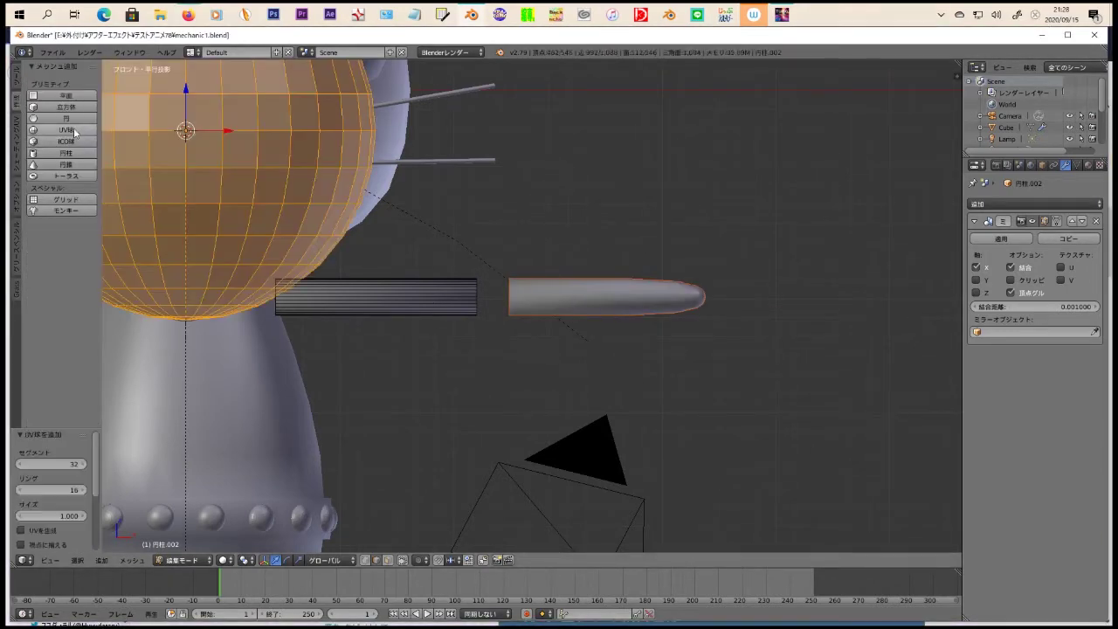
Step: Shrink the UV sphere and place it at the shoulder as a joint
{"action": "key", "text": "s"}
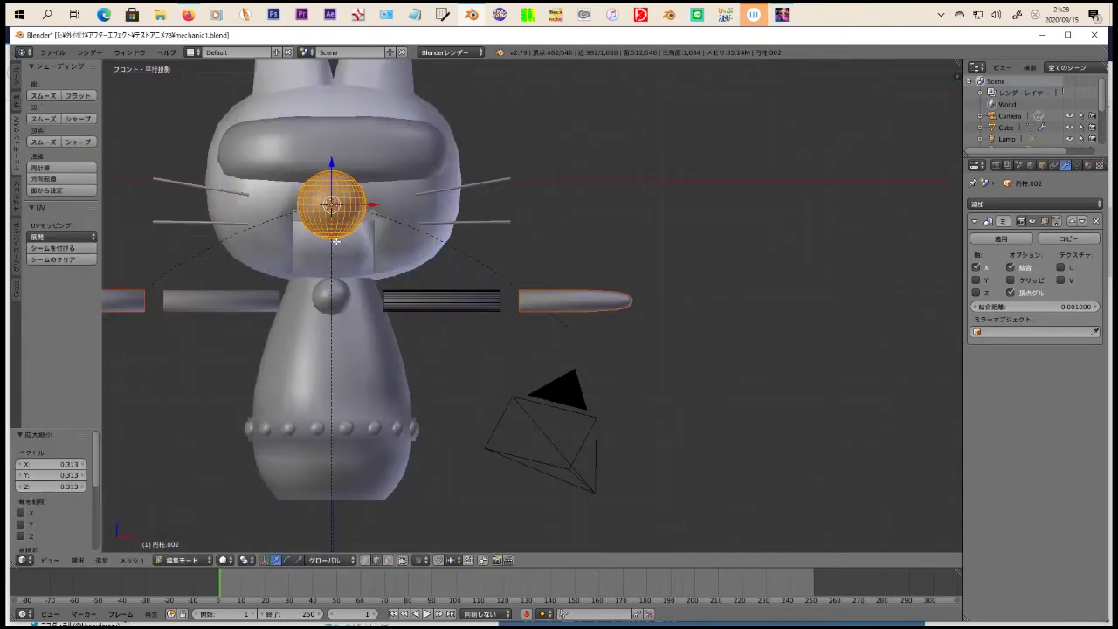
{"action": "scroll", "coordinate": [349, 297], "scroll_direction": "up", "scroll_amount": 2}
{"action": "left_click", "coordinate": [361, 320]}
{"action": "scroll", "coordinate": [560, 371], "scroll_direction": "up", "scroll_amount": 2}
{"action": "key", "text": "g"}
{"action": "left_click", "coordinate": [619, 376]}
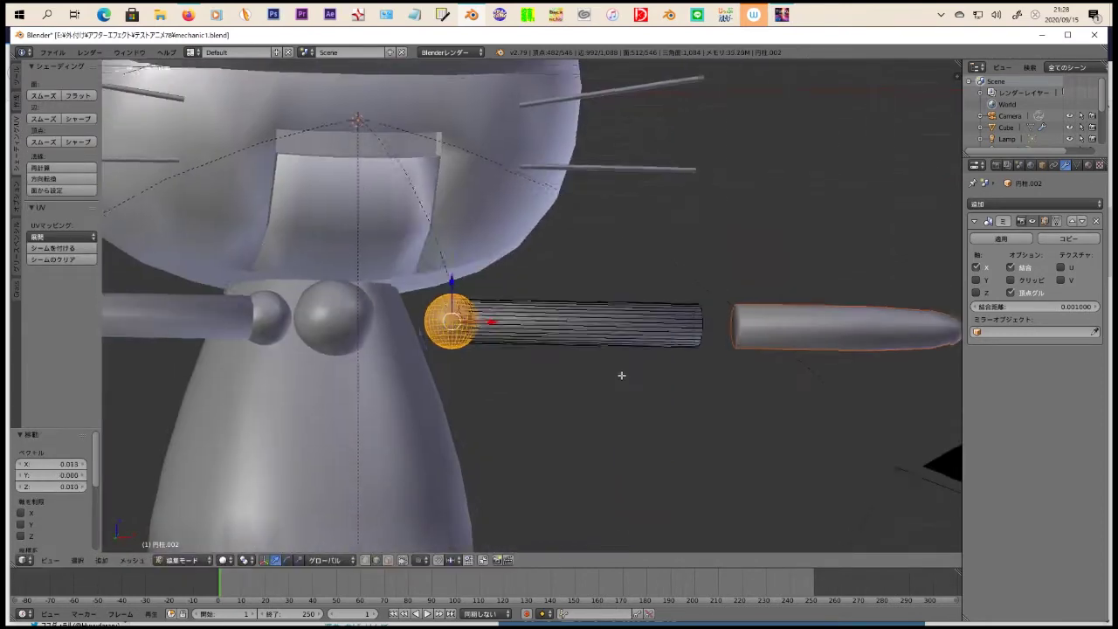
Step: Duplicate the shoulder sphere and move the copy to the cylinder's far end as the elbow
{"action": "key", "text": "shift+d"}
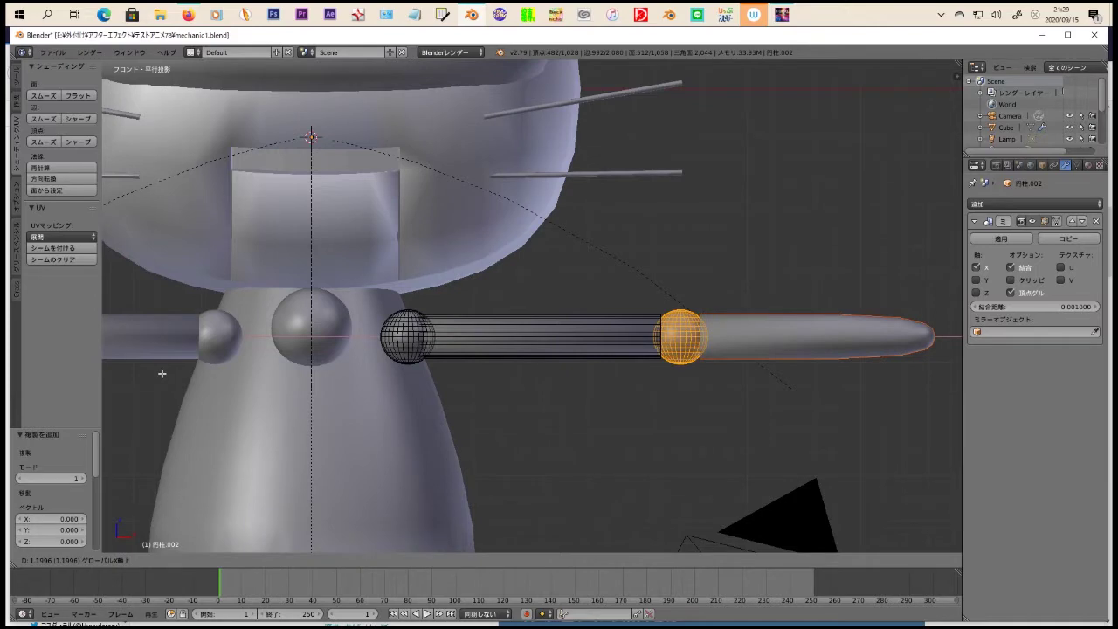
{"action": "scroll", "coordinate": [491, 428], "scroll_direction": "up", "scroll_amount": 4}
{"action": "scroll", "coordinate": [492, 428], "scroll_direction": "down", "scroll_amount": 5}
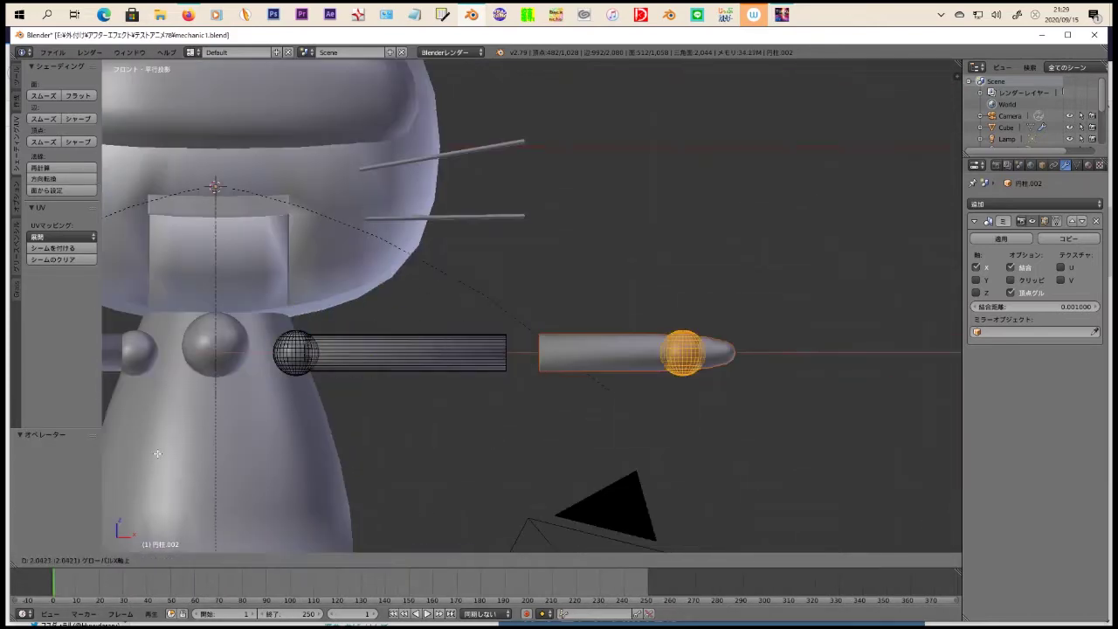
{"action": "left_click", "coordinate": [385, 407]}
{"action": "scroll", "coordinate": [385, 407], "scroll_direction": "up", "scroll_amount": 2}
Step: Box-select the cylinder's end ring and scale it down to fit the elbow joint
{"action": "left_click", "coordinate": [17, 87]}
{"action": "key", "text": "a"}
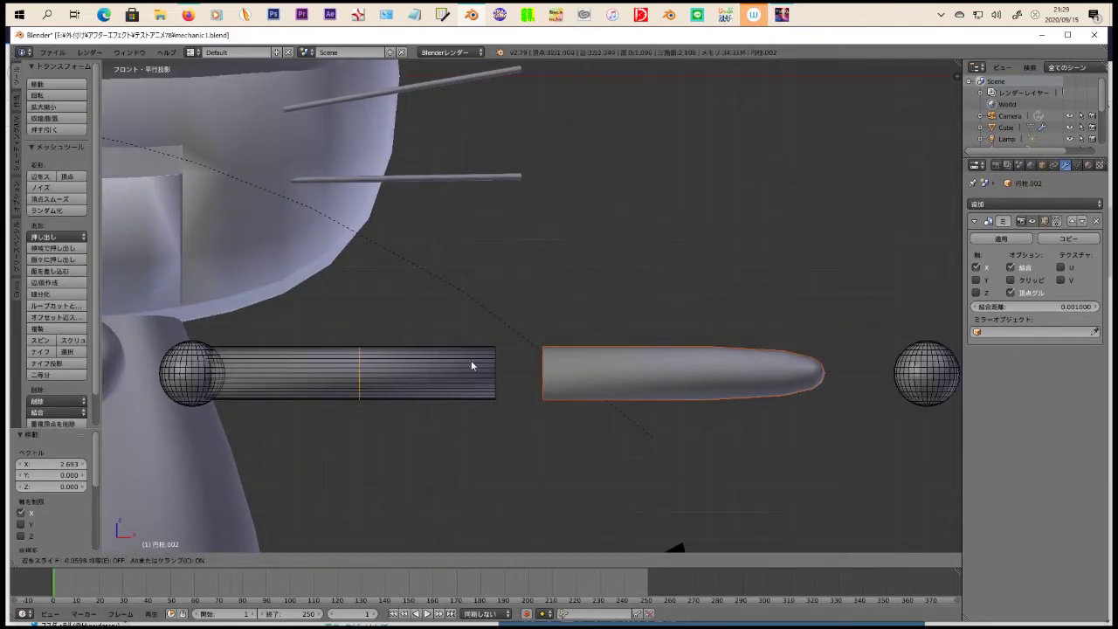
{"action": "key", "text": "b"}
{"action": "left_click_drag", "start_coordinate": [466, 332], "coordinate": [510, 410]}
{"action": "key", "text": "s"}
{"action": "left_click", "coordinate": [516, 366]}
Step: Slide the elbow sphere along X until it sits snugly against the cylinder
{"action": "key", "text": "l"}
{"action": "key", "text": "g"}
{"action": "key", "text": "x"}
{"action": "left_click", "coordinate": [516, 439]}
{"action": "middle_click_drag", "start_coordinate": [516, 439], "coordinate": [583, 431]}
{"action": "key", "text": "Tab"}
Step: Select the right arm cylinder and scale the small sphere, checking front and side views
{"action": "right_click", "coordinate": [583, 431]}
{"action": "key", "text": "Tab"}
{"action": "key", "text": "a"}
{"action": "key", "text": "KP_1"}
{"action": "key", "text": "b"}
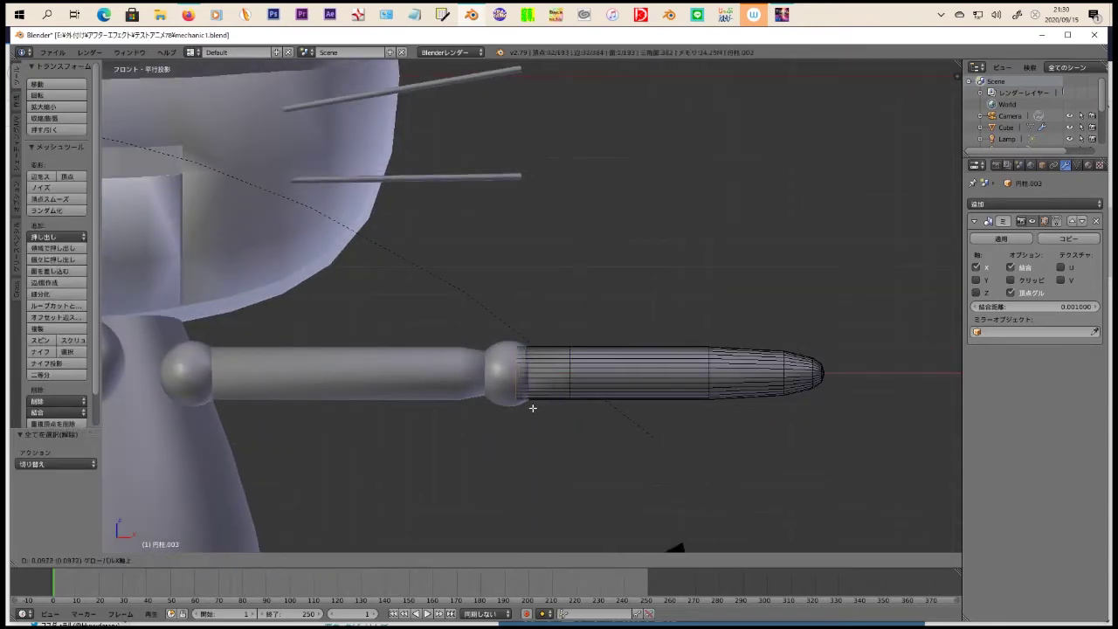
{"action": "scroll", "coordinate": [553, 389], "scroll_direction": "down", "scroll_amount": 5}
{"action": "middle_click_drag", "start_coordinate": [553, 389], "coordinate": [537, 404]}
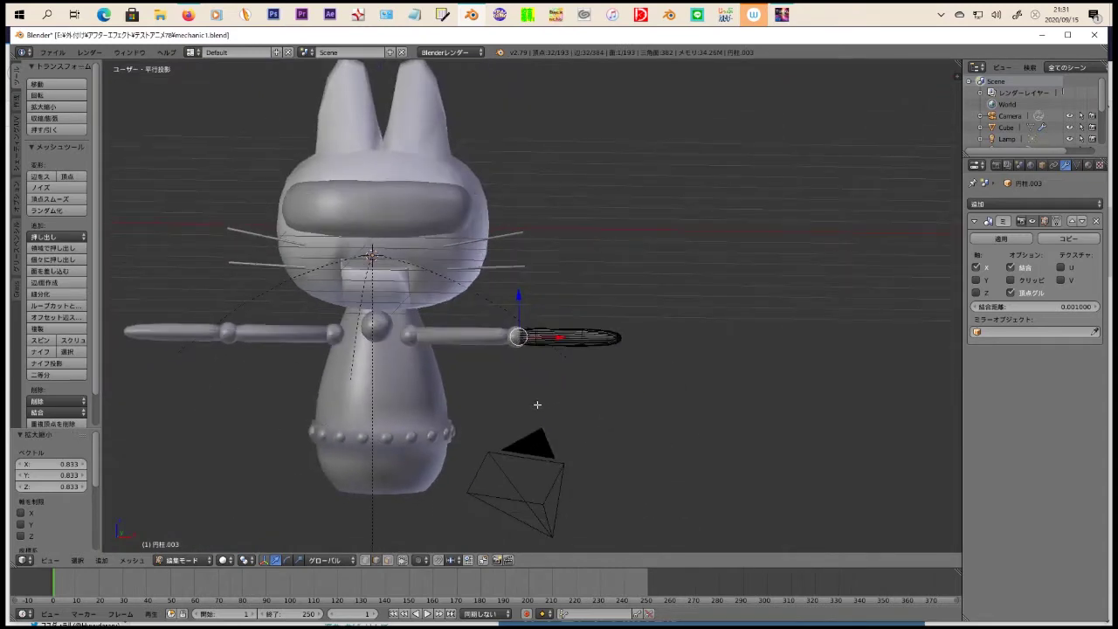
{"action": "key", "text": "KP_3"}
{"action": "scroll", "coordinate": [527, 330], "scroll_direction": "up", "scroll_amount": 5}
{"action": "key", "text": "a"}
{"action": "left_click", "coordinate": [669, 338]}
{"action": "key", "text": "Tab"}
Step: Shift the upper arm with its joints along Y to sit against the body
{"action": "right_click", "coordinate": [407, 349]}
{"action": "key", "text": "Tab"}
{"action": "key", "text": "g"}
{"action": "left_click", "coordinate": [548, 368]}
{"action": "key", "text": "KP_1"}
{"action": "scroll", "coordinate": [591, 345], "scroll_direction": "up", "scroll_amount": 1}
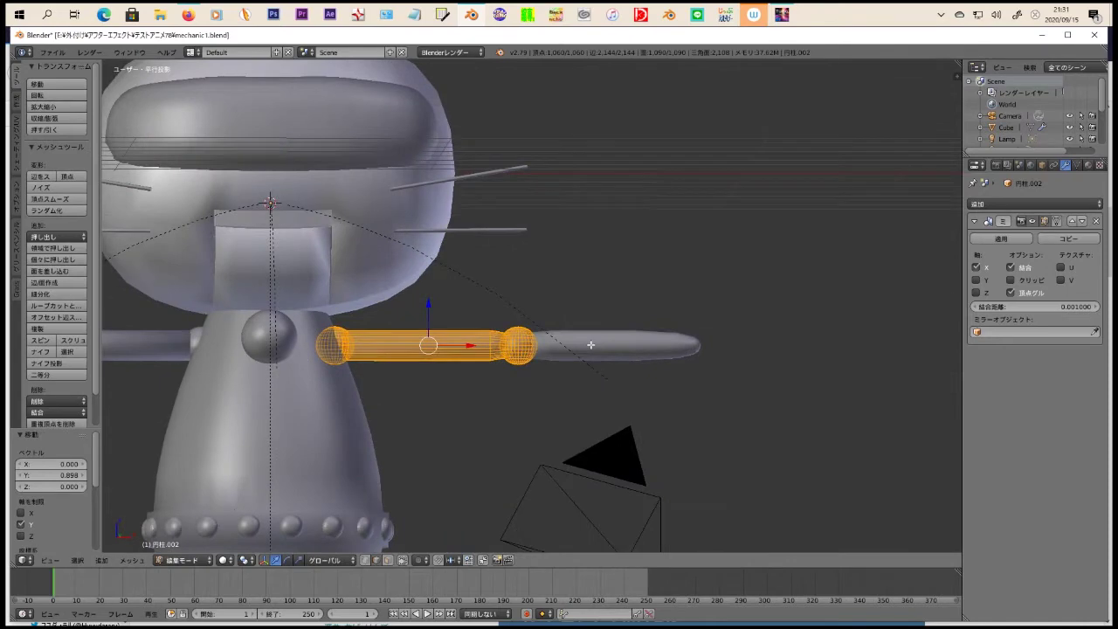
{"action": "key", "text": "g"}
Step: Inspect the bullet-shaped forearm and frame the whole character in view
{"action": "key", "text": "Tab"}
{"action": "right_click", "coordinate": [597, 346]}
{"action": "key", "text": "Tab"}
{"action": "scroll", "coordinate": [628, 355], "scroll_direction": "down", "scroll_amount": 5}
{"action": "middle_click_drag", "start_coordinate": [628, 354], "coordinate": [597, 237], "text": "shift"}
{"action": "key", "text": "Tab"}
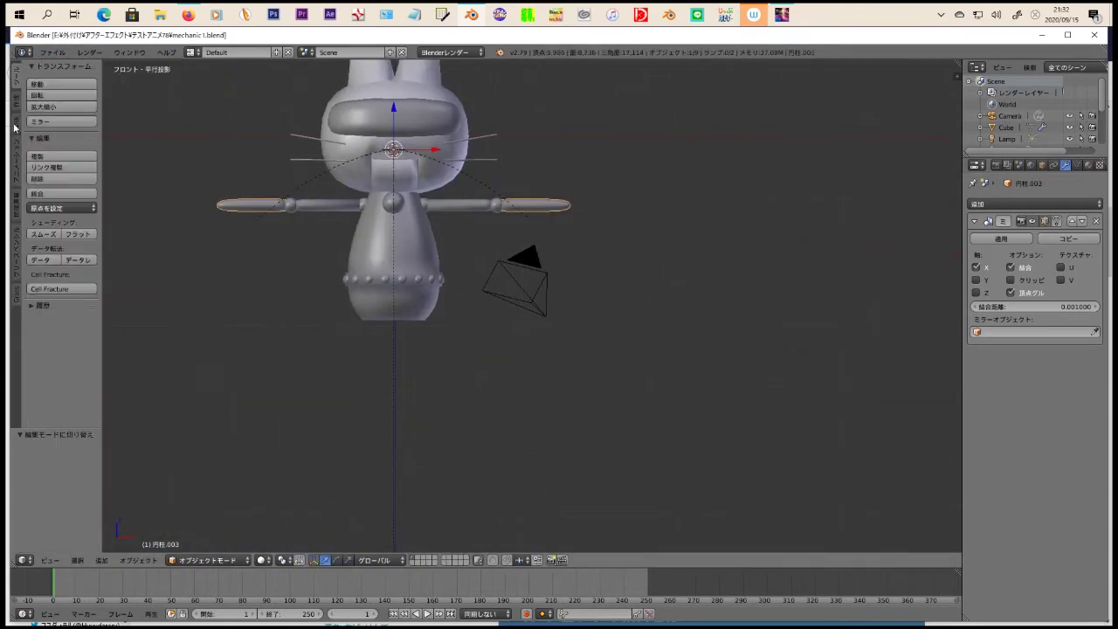
Step: Add a UV sphere with a Mirror modifier, then shrink and place it as the hip joint
{"action": "left_click", "coordinate": [14, 128]}
{"action": "left_click", "coordinate": [61, 129]}
{"action": "left_click", "coordinate": [1034, 203]}
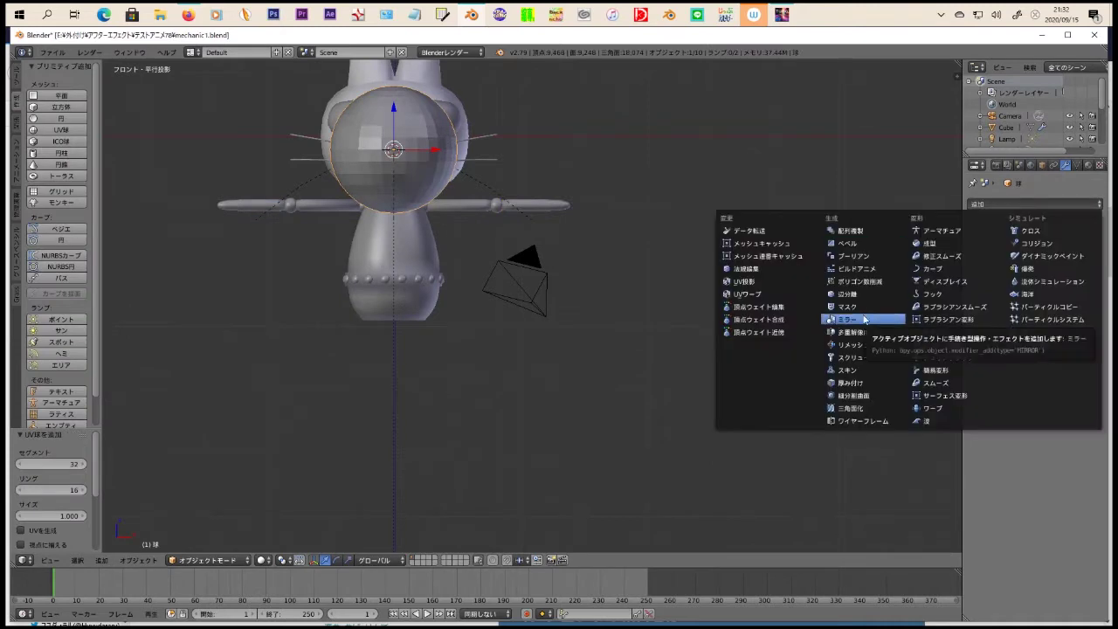
{"action": "left_click", "coordinate": [864, 319]}
{"action": "key", "text": "Tab"}
{"action": "key", "text": "s"}
{"action": "key", "text": "g"}
{"action": "left_click", "coordinate": [508, 422]}
{"action": "key", "text": "s"}
{"action": "left_click", "coordinate": [78, 154]}
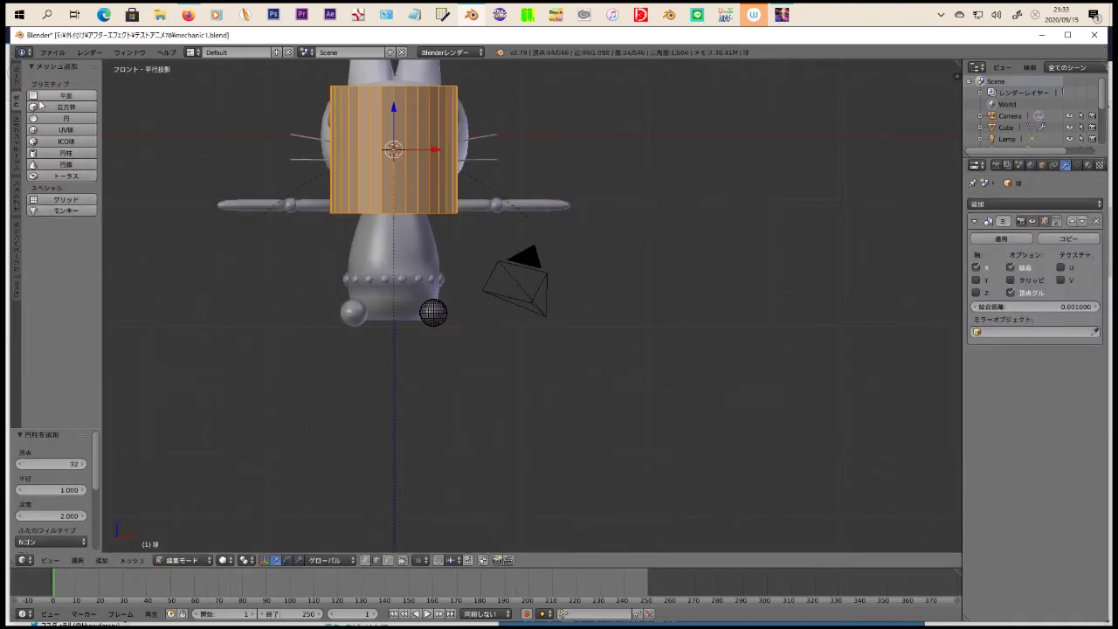
Step: Add a smooth-shaded, thinner cylinder as the leg below the hip sphere
{"action": "left_click", "coordinate": [16, 153]}
{"action": "left_click", "coordinate": [44, 95]}
{"action": "key", "text": "a"}
{"action": "key", "text": "a"}
{"action": "key", "text": "l"}
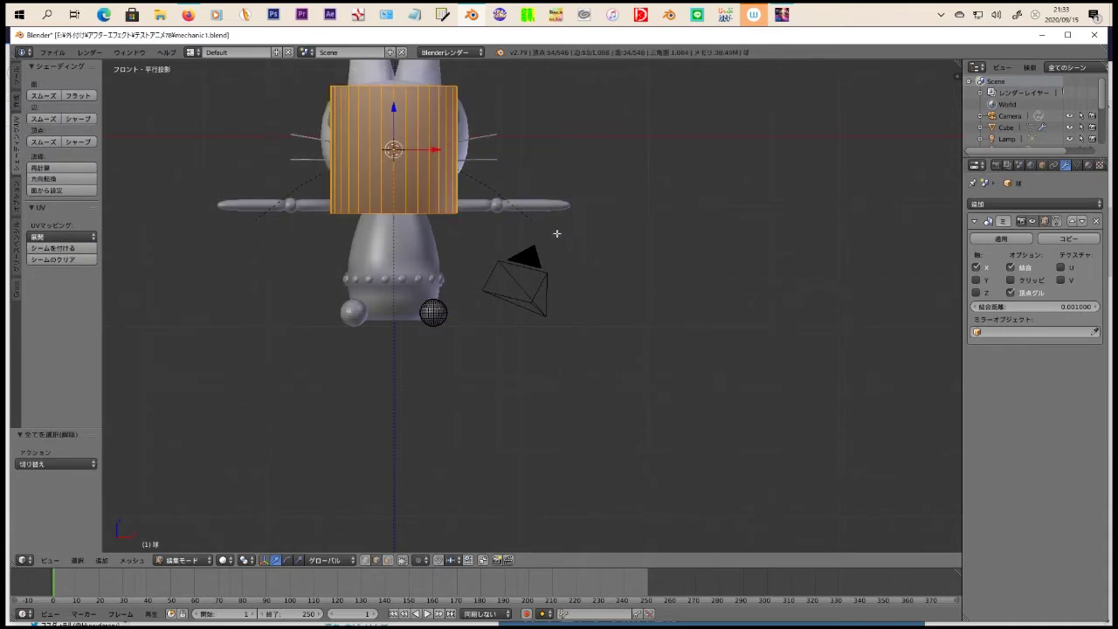
{"action": "key", "text": "s"}
{"action": "left_click", "coordinate": [402, 172]}
{"action": "left_click", "coordinate": [448, 446]}
{"action": "scroll", "coordinate": [454, 441], "scroll_direction": "up", "scroll_amount": 3}
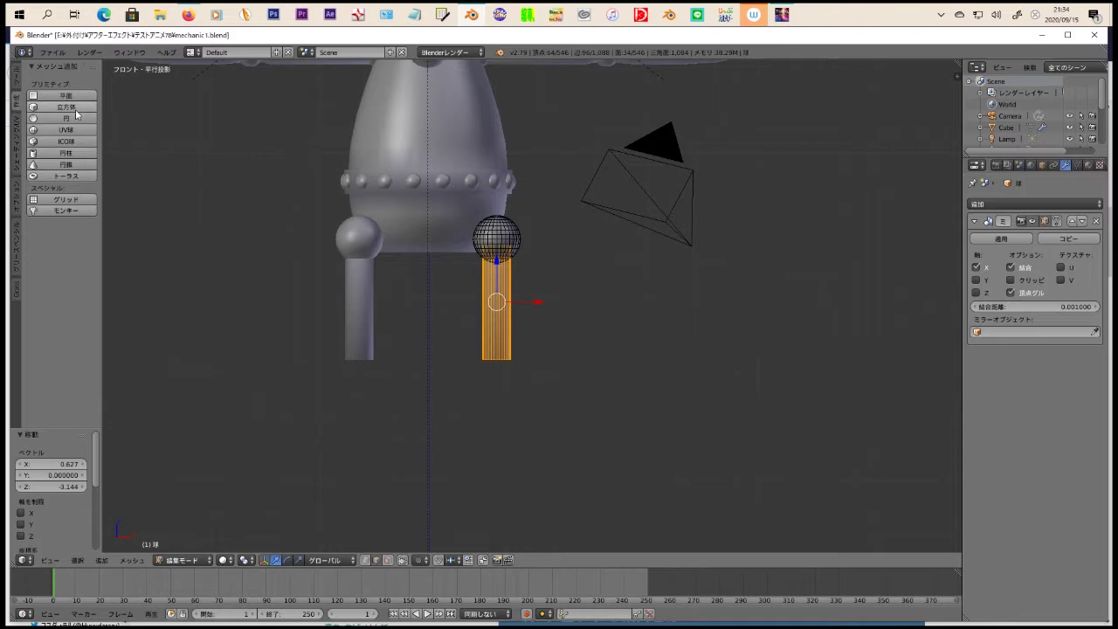
Step: Shrink the sphere at the bottom of the leg into a foot ball
{"action": "key", "text": "s"}
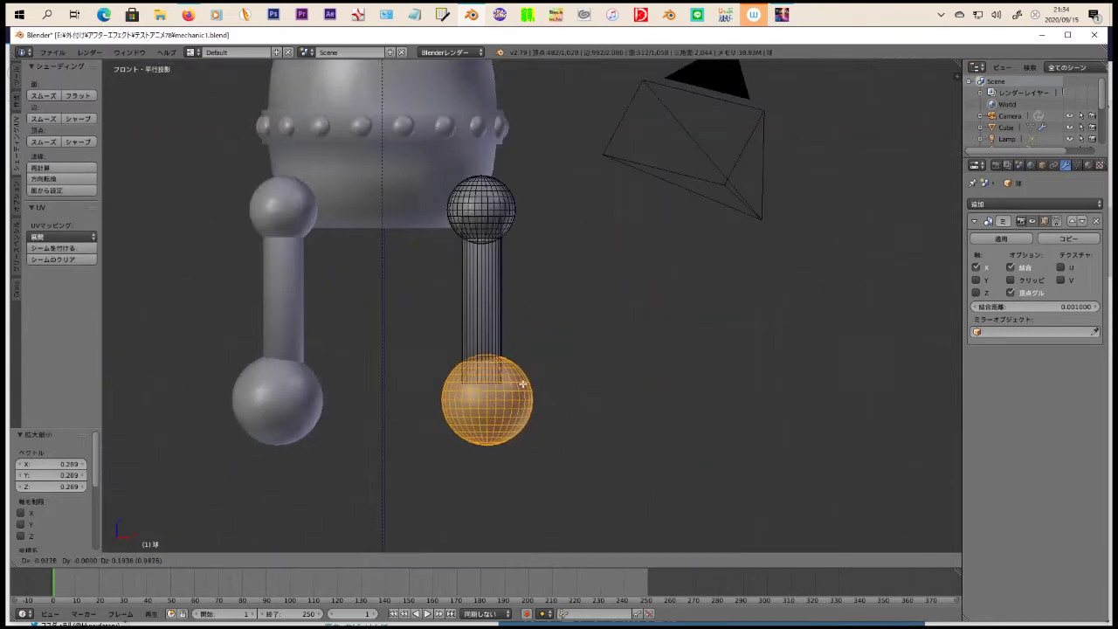
{"action": "left_click", "coordinate": [628, 404]}
{"action": "scroll", "coordinate": [628, 404], "scroll_direction": "down", "scroll_amount": 3}
{"action": "middle_click_drag", "start_coordinate": [629, 404], "coordinate": [488, 368]}
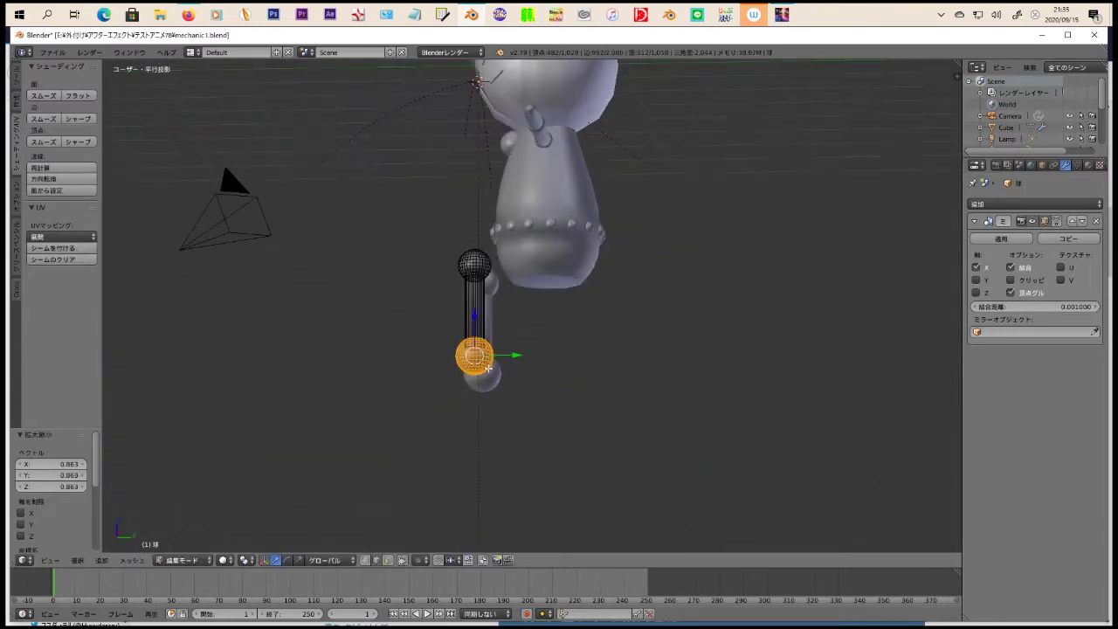
{"action": "key", "text": "KP_3"}
Step: Rotate the leg to angle it outward, then move it sideways along X and forward
{"action": "key", "text": "r"}
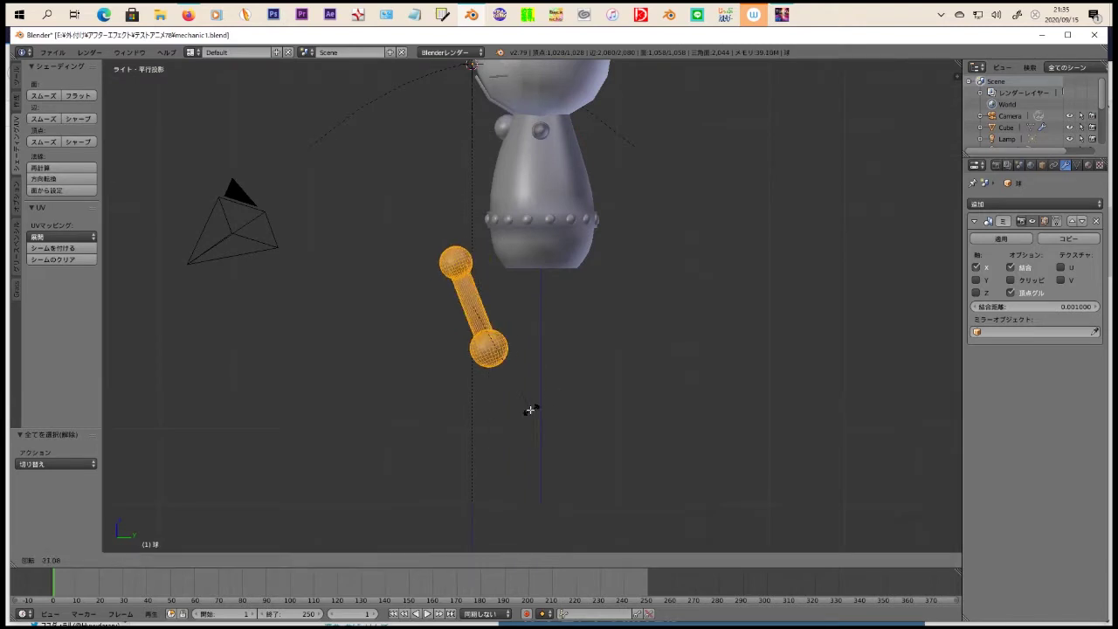
{"action": "left_click", "coordinate": [584, 414]}
{"action": "key", "text": "KP_1"}
{"action": "key", "text": "r"}
{"action": "left_click", "coordinate": [618, 389]}
{"action": "key", "text": "g"}
{"action": "left_click", "coordinate": [594, 388]}
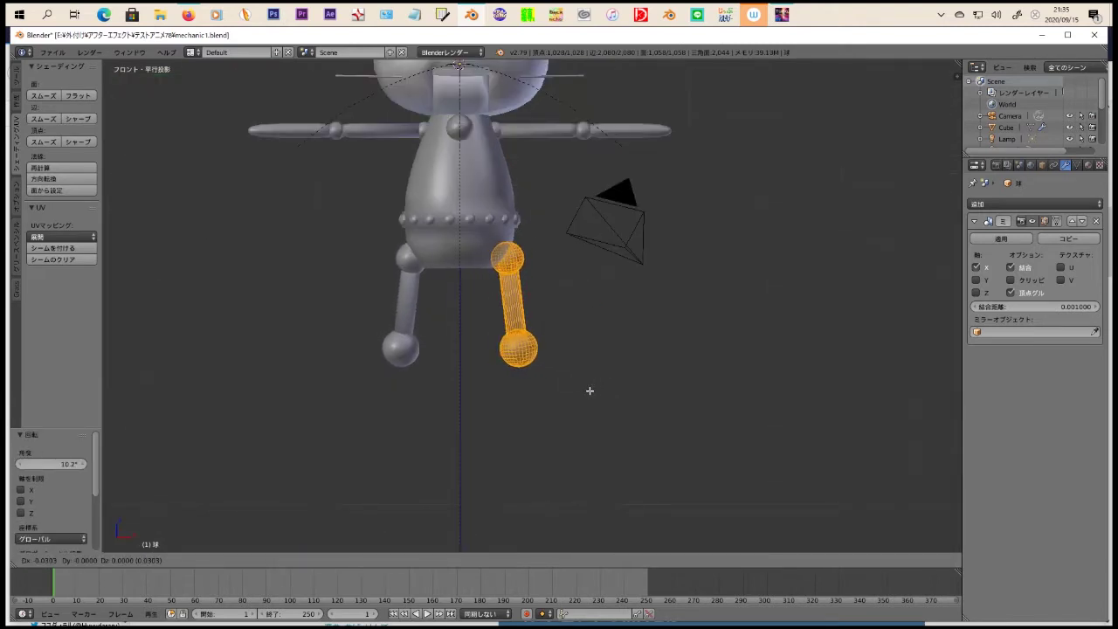
{"action": "key", "text": "KP_3"}
{"action": "left_click", "coordinate": [686, 399]}
{"action": "key", "text": "KP_1"}
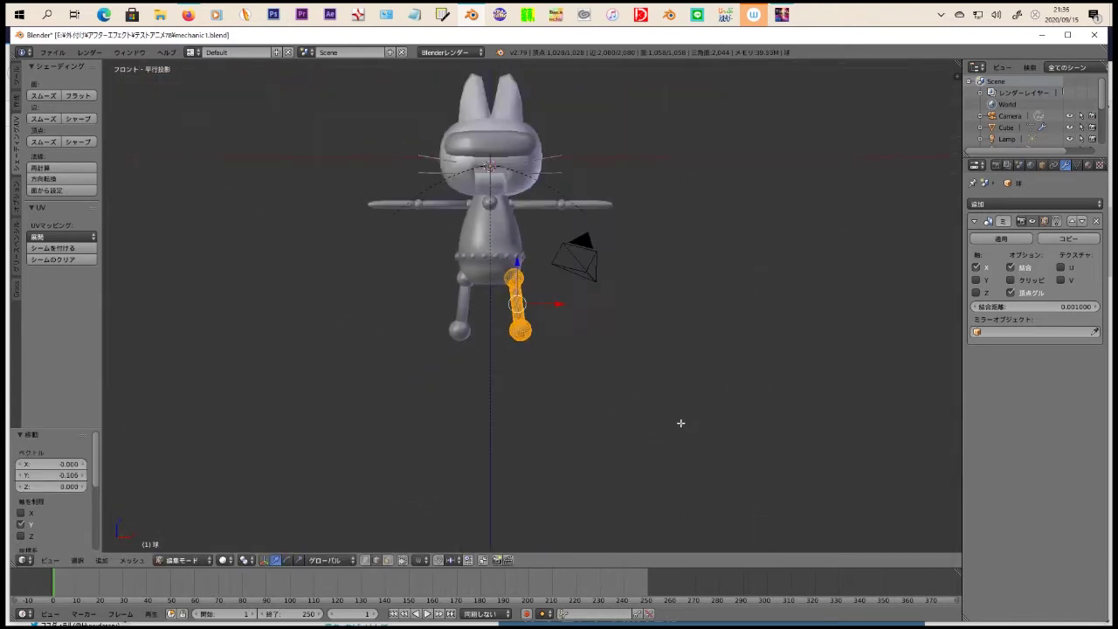
{"action": "key", "text": "Tab"}
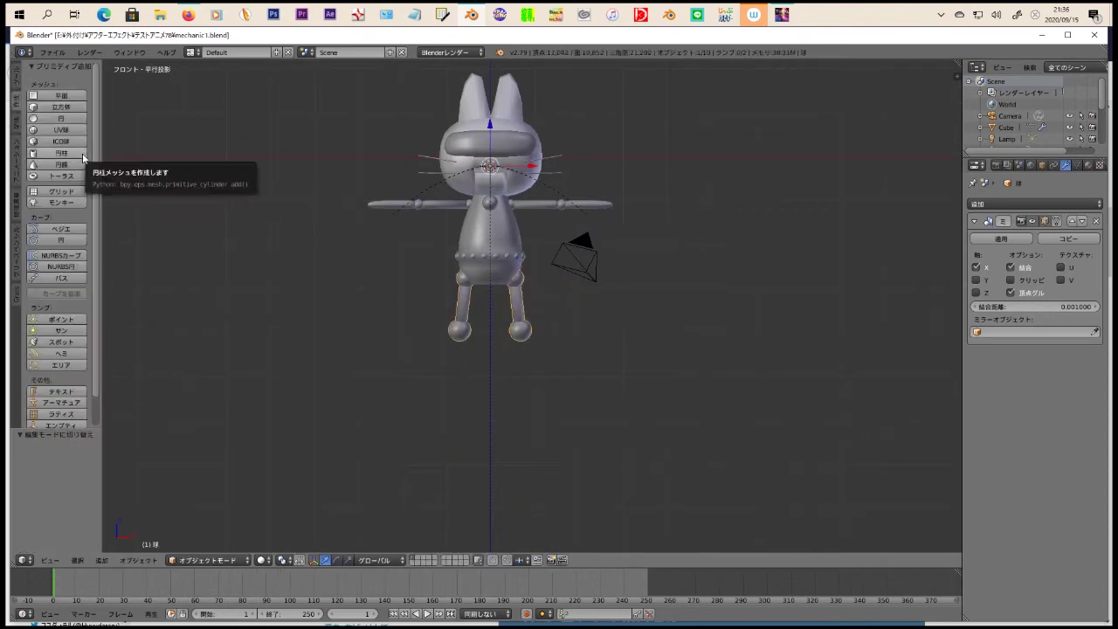
Step: Add a cylinder with a Mirror modifier and widen its bottom ring
{"action": "left_click", "coordinate": [83, 153]}
{"action": "key", "text": "Tab"}
{"action": "left_click", "coordinate": [1035, 203]}
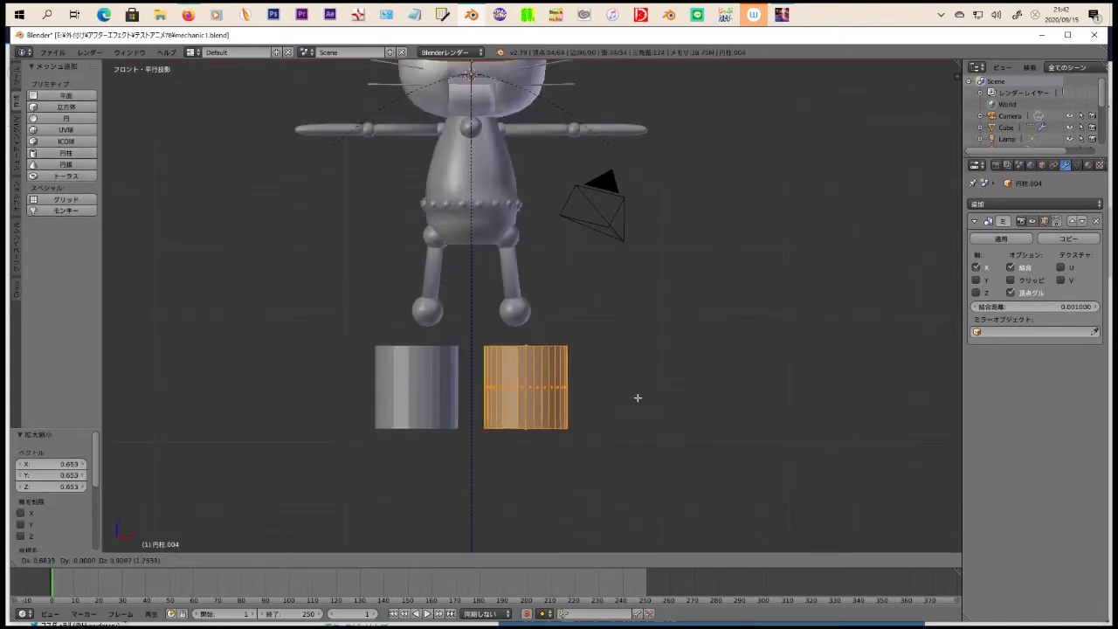
{"action": "left_click", "coordinate": [18, 94]}
{"action": "scroll", "coordinate": [582, 451], "scroll_direction": "up", "scroll_amount": 1}
{"action": "middle_click_drag", "start_coordinate": [582, 452], "coordinate": [474, 461], "text": "shift"}
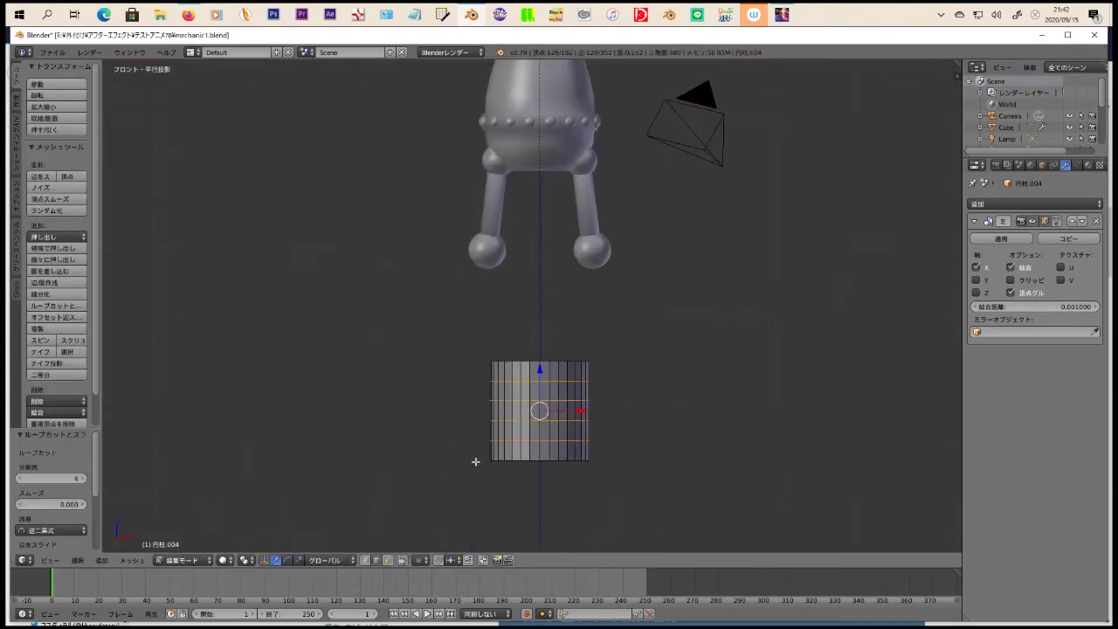
{"action": "key", "text": "a"}
{"action": "key", "text": "b"}
{"action": "key", "text": "s"}
{"action": "left_click", "coordinate": [694, 511]}
Step: Narrow the cylinder's upper section and top ring, then extrude the top upward
{"action": "scroll", "coordinate": [590, 445], "scroll_direction": "up", "scroll_amount": 2}
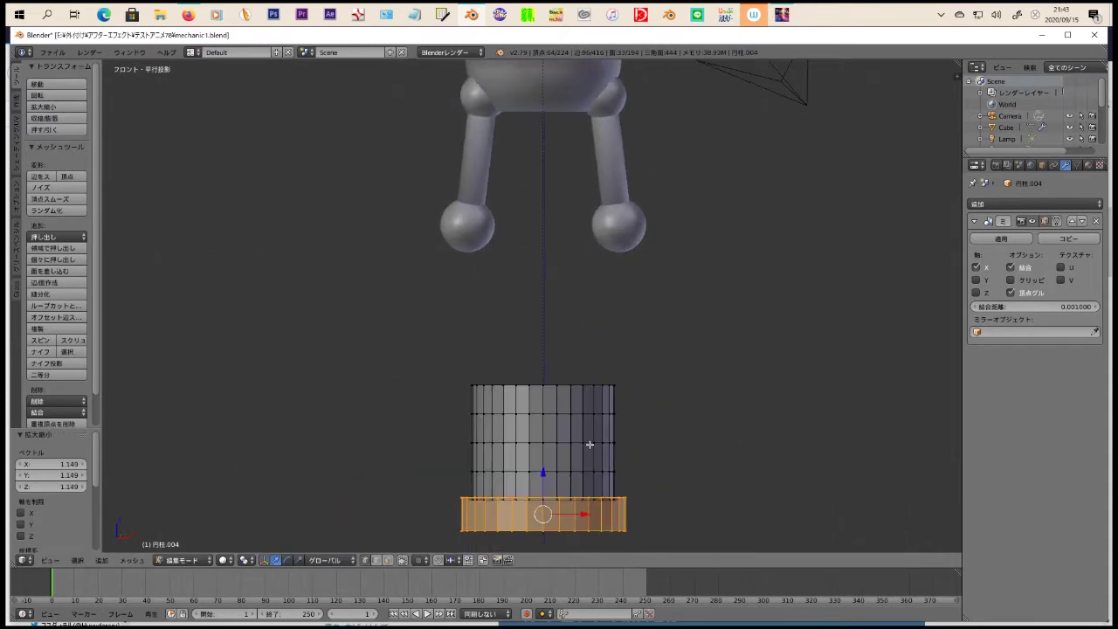
{"action": "key", "text": "a"}
{"action": "left_click_drag", "start_coordinate": [393, 349], "coordinate": [708, 489]}
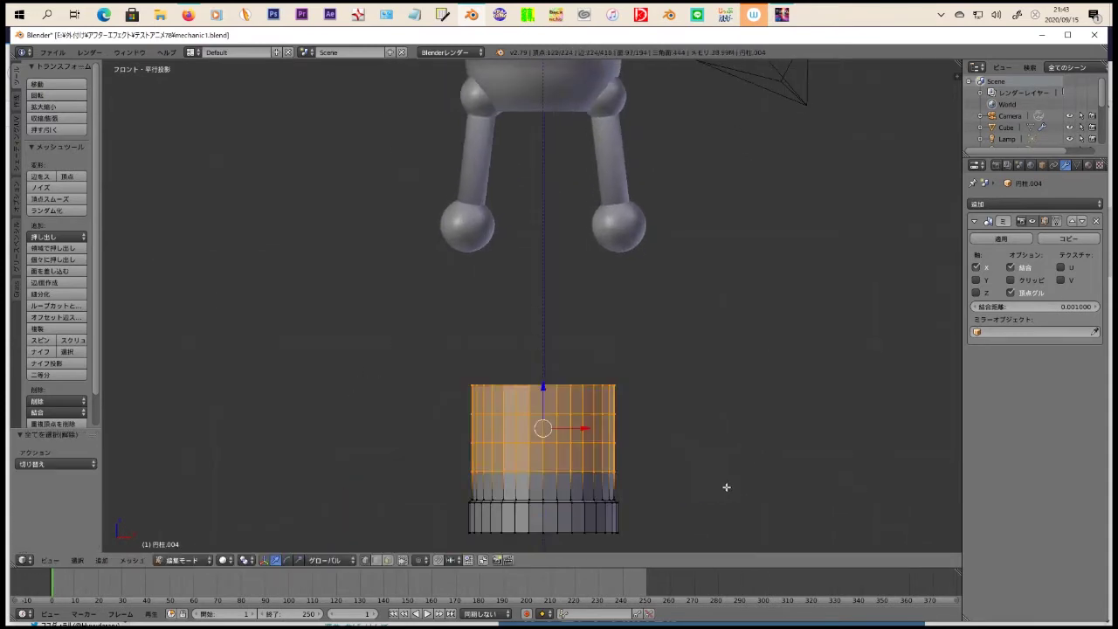
{"action": "key", "text": "s"}
{"action": "left_click", "coordinate": [663, 463]}
{"action": "left_click_drag", "start_coordinate": [376, 315], "coordinate": [659, 446]}
{"action": "key", "text": "a"}
{"action": "left_click", "coordinate": [611, 406]}
{"action": "key", "text": "e"}
{"action": "left_click", "coordinate": [564, 370]}
Step: Undo the unwanted vertical dome scaling and select the dome's middle ring
{"action": "scroll", "coordinate": [649, 354], "scroll_direction": "down", "scroll_amount": 2}
{"action": "key", "text": "s"}
{"action": "key", "text": "z"}
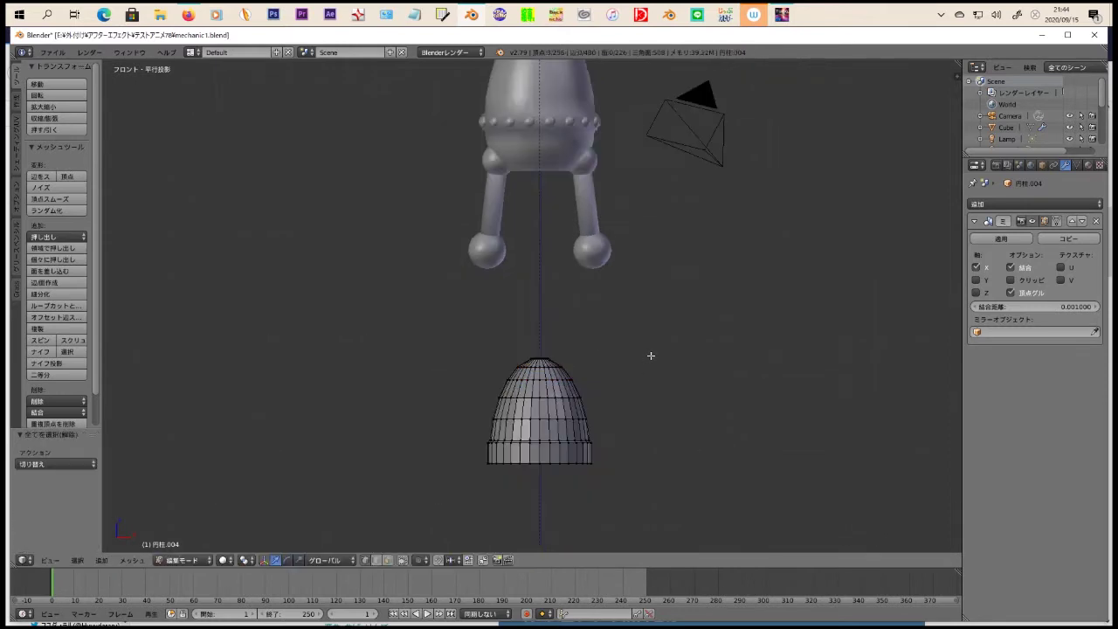
{"action": "key", "text": "ctrl+z"}
{"action": "key", "text": "ctrl+z"}
{"action": "key", "text": "ctrl+z"}
{"action": "key", "text": "a"}
{"action": "key", "text": "b"}
{"action": "left_click_drag", "start_coordinate": [420, 301], "coordinate": [657, 431]}
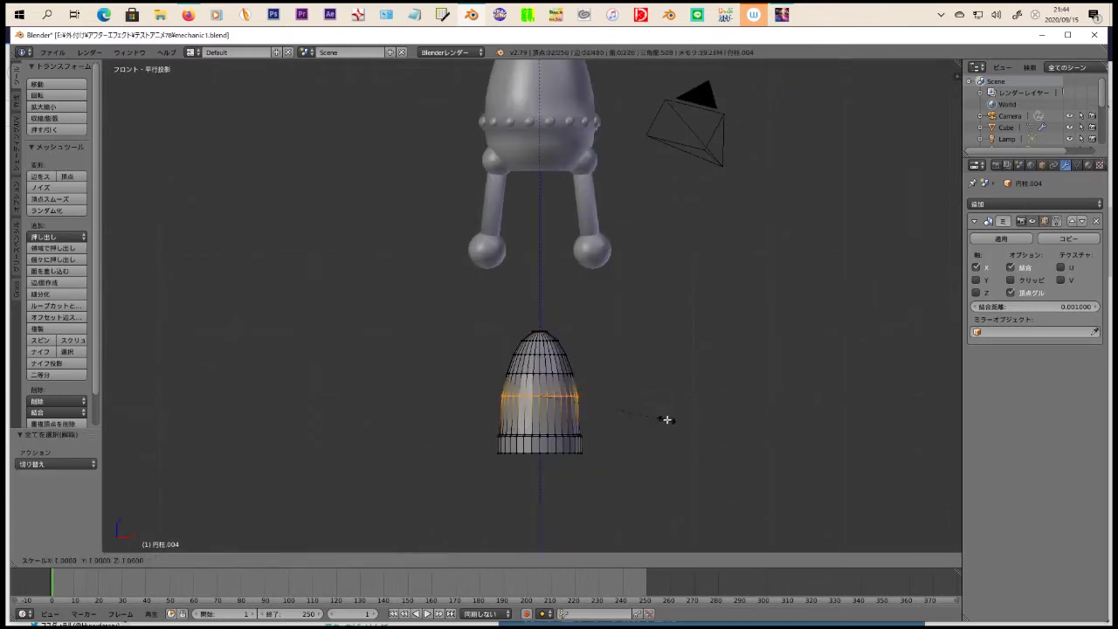
Step: Scale down the right leg and switch to a side view
{"action": "key", "text": "Tab"}
{"action": "scroll", "coordinate": [684, 270], "scroll_direction": "up", "scroll_amount": 2}
{"action": "scroll", "coordinate": [684, 269], "scroll_direction": "down", "scroll_amount": 1}
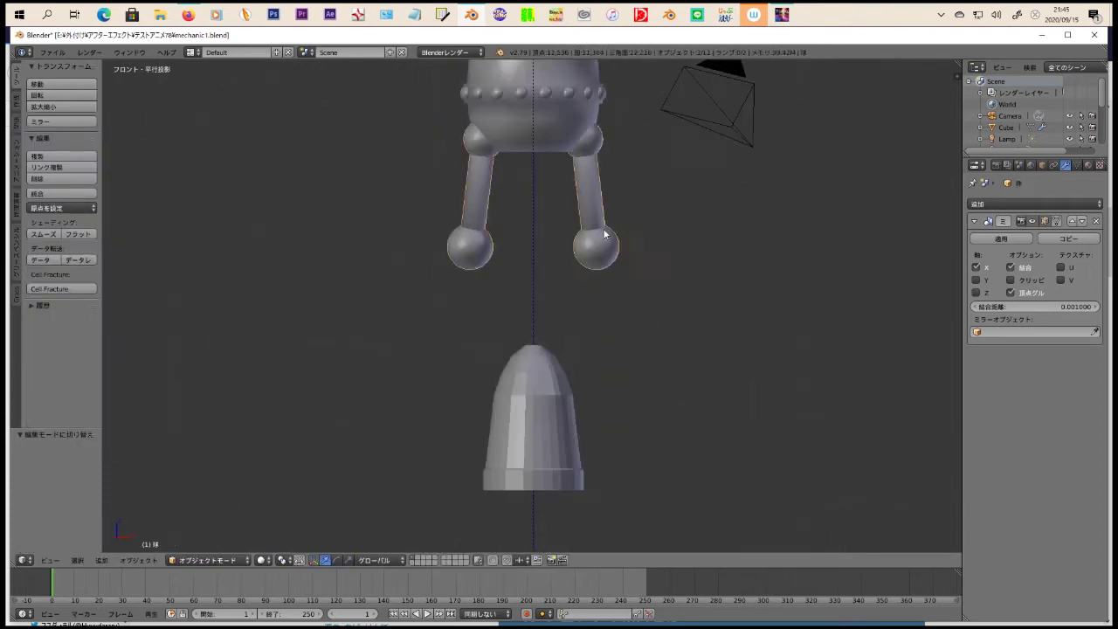
{"action": "right_click", "coordinate": [594, 236]}
{"action": "key", "text": "s"}
{"action": "left_click", "coordinate": [663, 232]}
{"action": "key", "text": "KP_3"}
{"action": "key", "text": "Tab"}
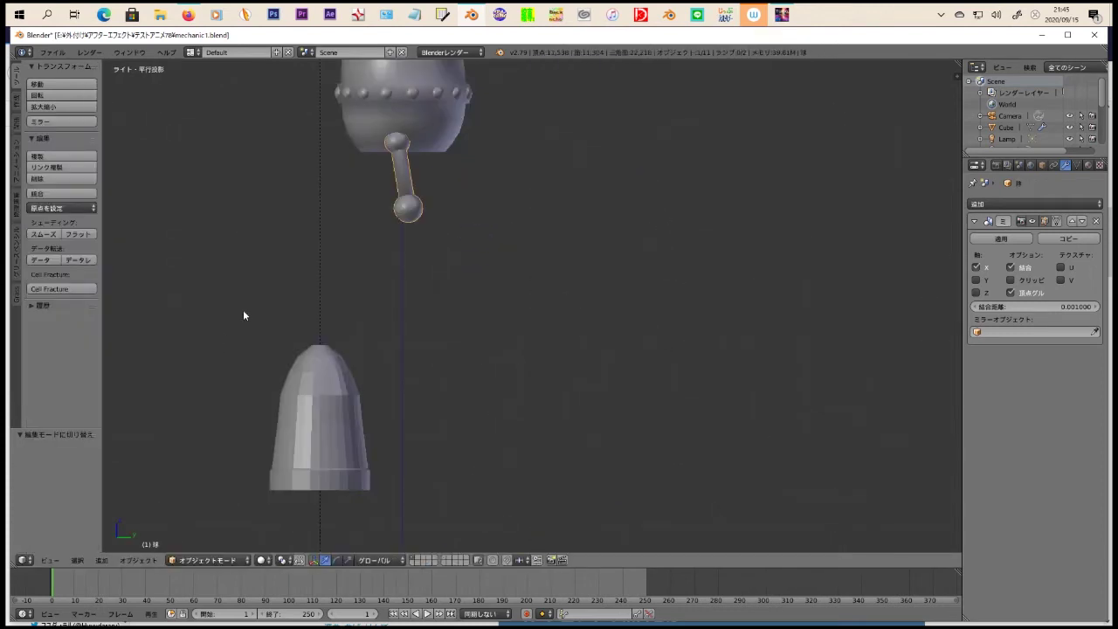
Step: Apply smooth shading to the whole bell-shaped foot
{"action": "right_click", "coordinate": [319, 419]}
{"action": "key", "text": "Tab"}
{"action": "key", "text": "KP_1"}
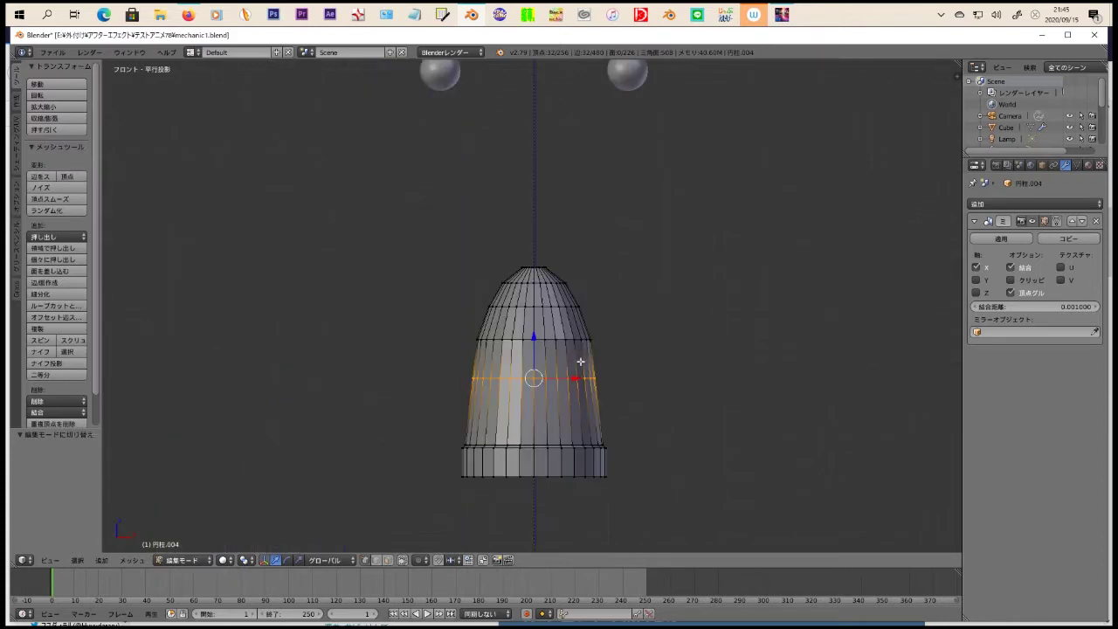
{"action": "key", "text": "a"}
{"action": "left_click", "coordinate": [16, 130]}
{"action": "left_click", "coordinate": [43, 95]}
Step: Delete the foot's left half and remove its Mirror modifier
{"action": "key", "text": "a"}
{"action": "key", "text": "b"}
{"action": "left_click_drag", "start_coordinate": [307, 180], "coordinate": [521, 524]}
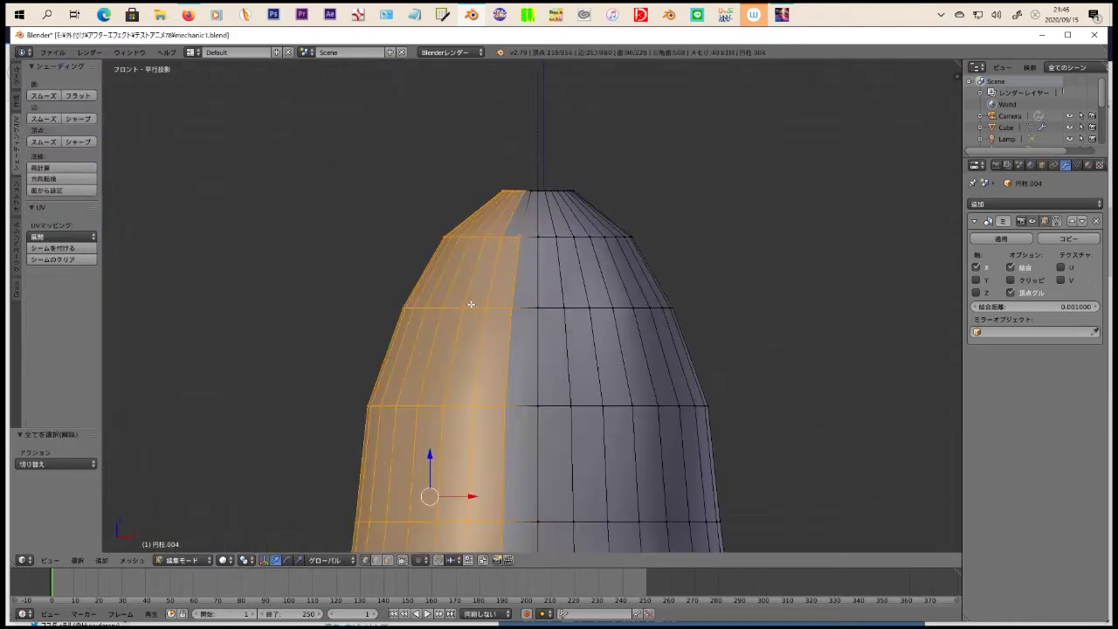
{"action": "key", "text": "x"}
{"action": "left_click", "coordinate": [401, 437]}
{"action": "middle_click_drag", "start_coordinate": [436, 437], "coordinate": [394, 437]}
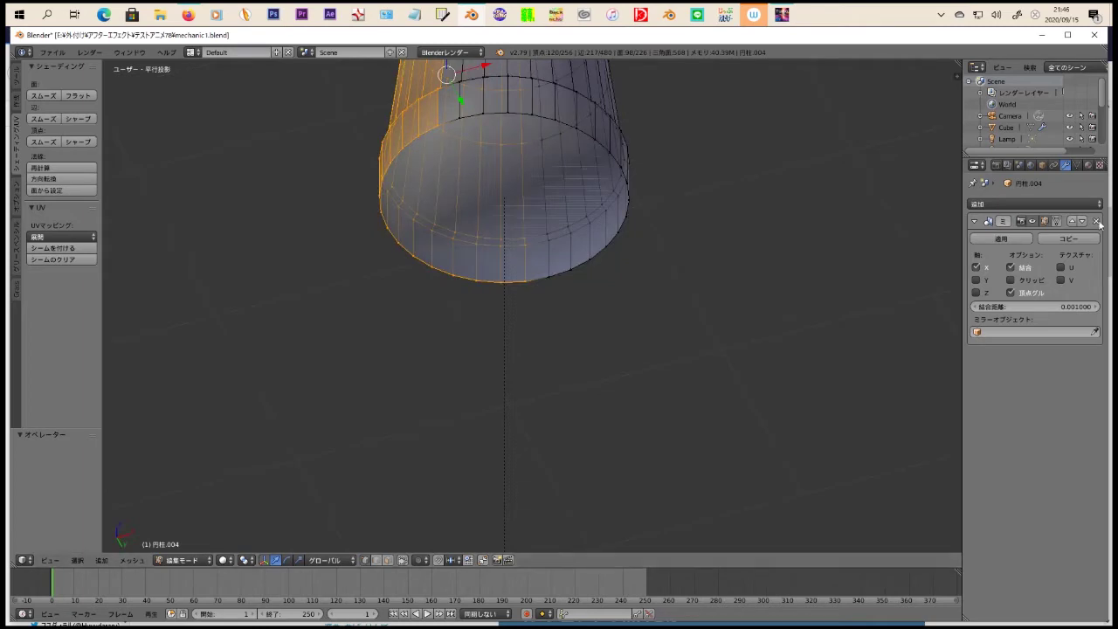
{"action": "left_click", "coordinate": [1097, 221]}
Step: Delete the bottom faces so the foot is open underneath
{"action": "mouse_move", "coordinate": [753, 385]}
{"action": "middle_mouse_down"}
{"action": "mouse_move", "coordinate": [612, 306]}
{"action": "mouse_move", "coordinate": [541, 376]}
{"action": "middle_mouse_up"}
{"action": "right_click", "coordinate": [531, 391]}
{"action": "scroll", "coordinate": [531, 390], "scroll_direction": "down", "scroll_amount": 3}
{"action": "key", "text": "x"}
{"action": "left_click", "coordinate": [650, 416]}
Step: Extrude the open bottom edge loop to form a lip around the base
{"action": "scroll", "coordinate": [595, 481], "scroll_direction": "up", "scroll_amount": 3}
{"action": "left_click", "coordinate": [596, 481], "text": "alt"}
{"action": "scroll", "coordinate": [596, 481], "scroll_direction": "down", "scroll_amount": 2}
{"action": "mouse_move", "coordinate": [595, 482]}
{"action": "middle_mouse_down"}
{"action": "mouse_move", "coordinate": [603, 419]}
{"action": "mouse_move", "coordinate": [610, 425]}
{"action": "middle_mouse_up"}
{"action": "key", "text": "e"}
{"action": "right_click", "coordinate": [611, 425]}
Step: Cut away the foot's left half again and re-add a Mirror modifier
{"action": "key", "text": "KP_1"}
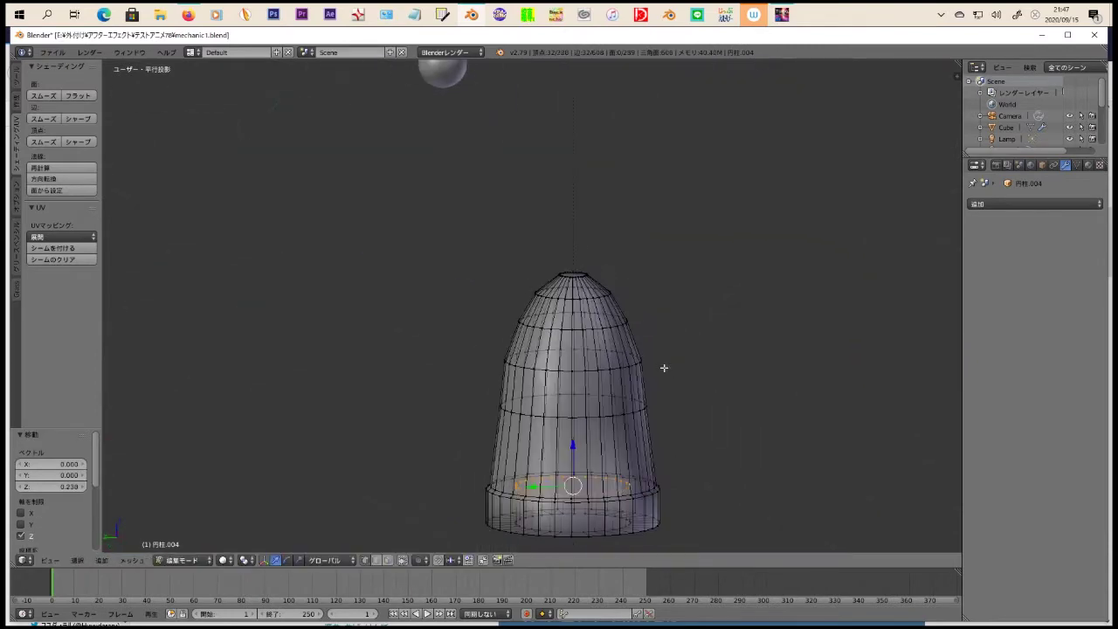
{"action": "key", "text": "a"}
{"action": "key", "text": "b"}
{"action": "left_click_drag", "start_coordinate": [297, 173], "coordinate": [524, 537]}
{"action": "key", "text": "x"}
{"action": "left_click", "coordinate": [517, 403]}
{"action": "scroll", "coordinate": [497, 357], "scroll_direction": "up", "scroll_amount": 3}
{"action": "scroll", "coordinate": [558, 155], "scroll_direction": "up", "scroll_amount": 3}
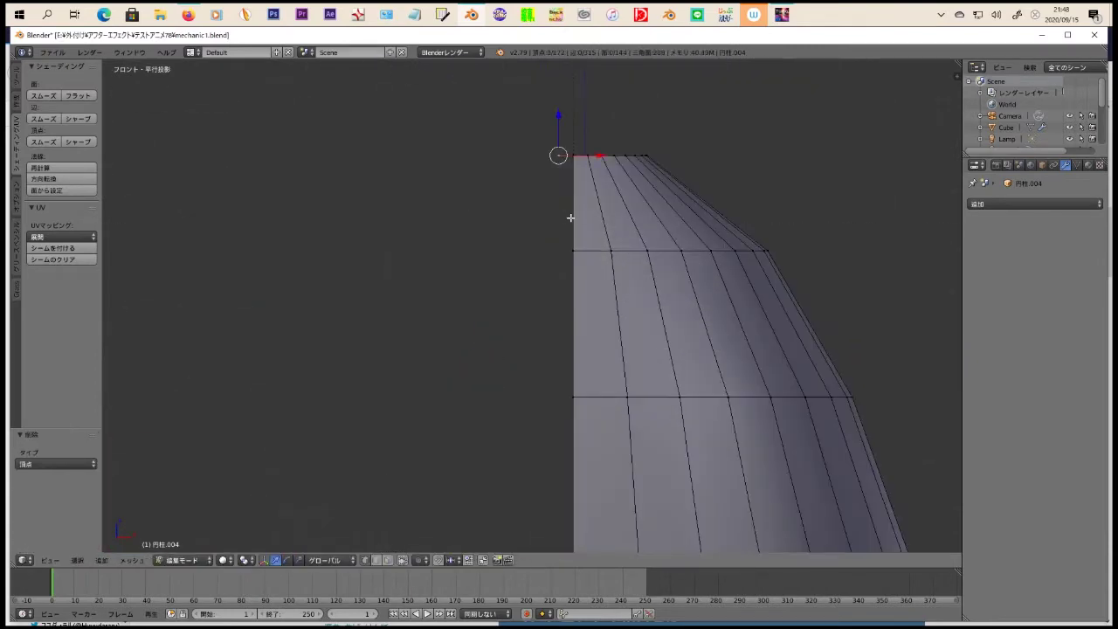
{"action": "middle_click_drag", "start_coordinate": [622, 392], "coordinate": [663, 349]}
{"action": "left_click", "coordinate": [1065, 203]}
{"action": "left_click", "coordinate": [845, 319]}
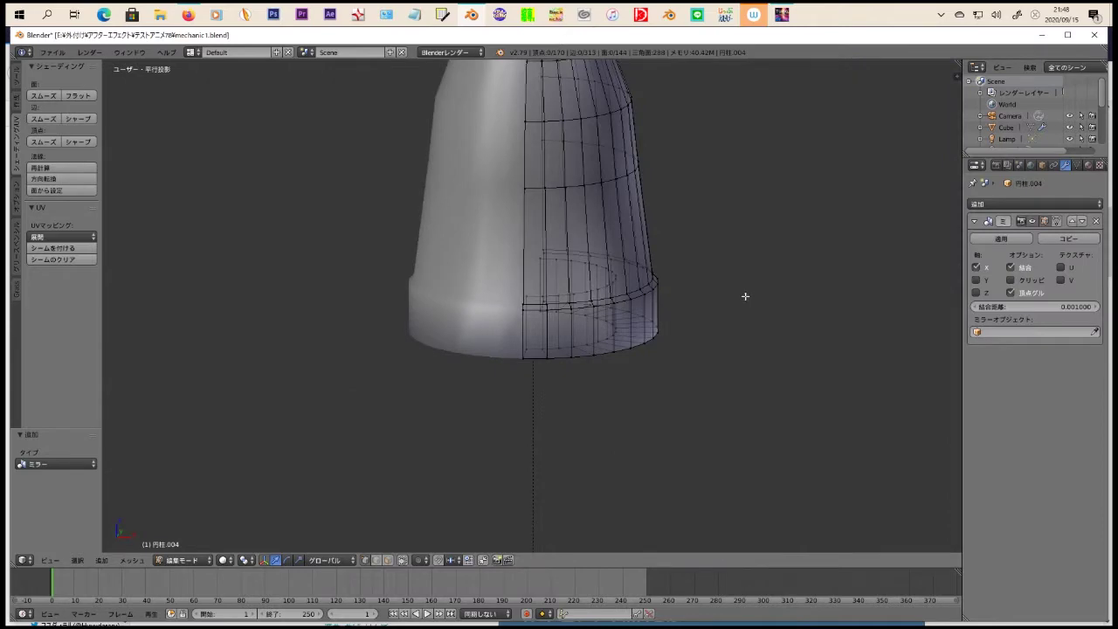
Step: Undo and redo the left-half deletion so the mirror is clean
{"action": "scroll", "coordinate": [745, 296], "scroll_direction": "down", "scroll_amount": 5}
{"action": "key", "text": "ctrl+z"}
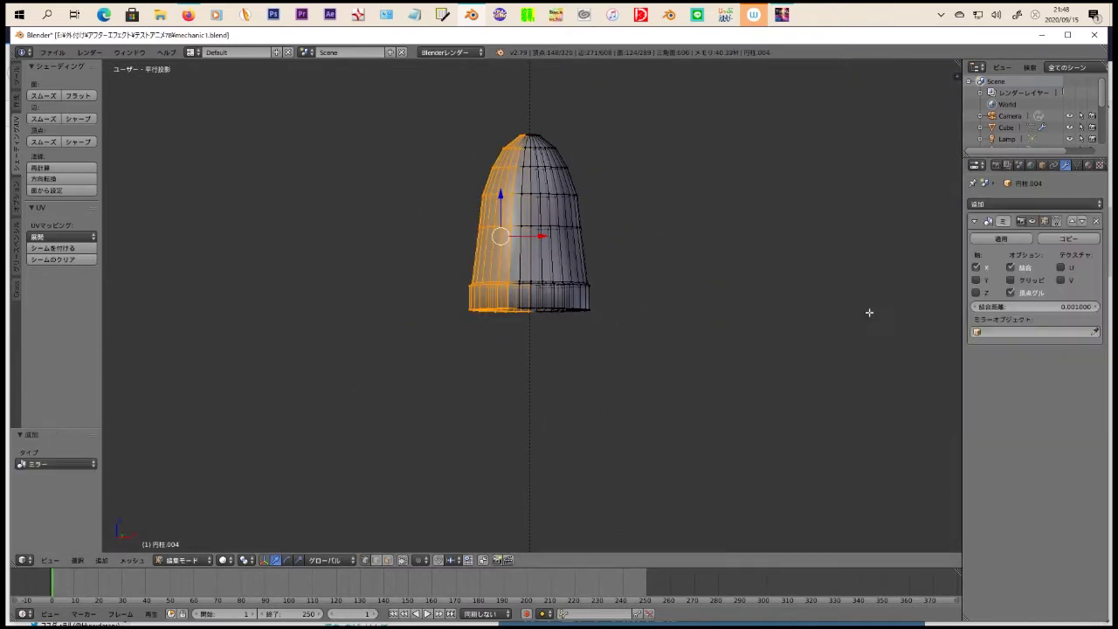
{"action": "scroll", "coordinate": [627, 274], "scroll_direction": "up", "scroll_amount": 4}
{"action": "key", "text": "x"}
{"action": "left_click", "coordinate": [650, 208]}
{"action": "key", "text": "KP_1"}
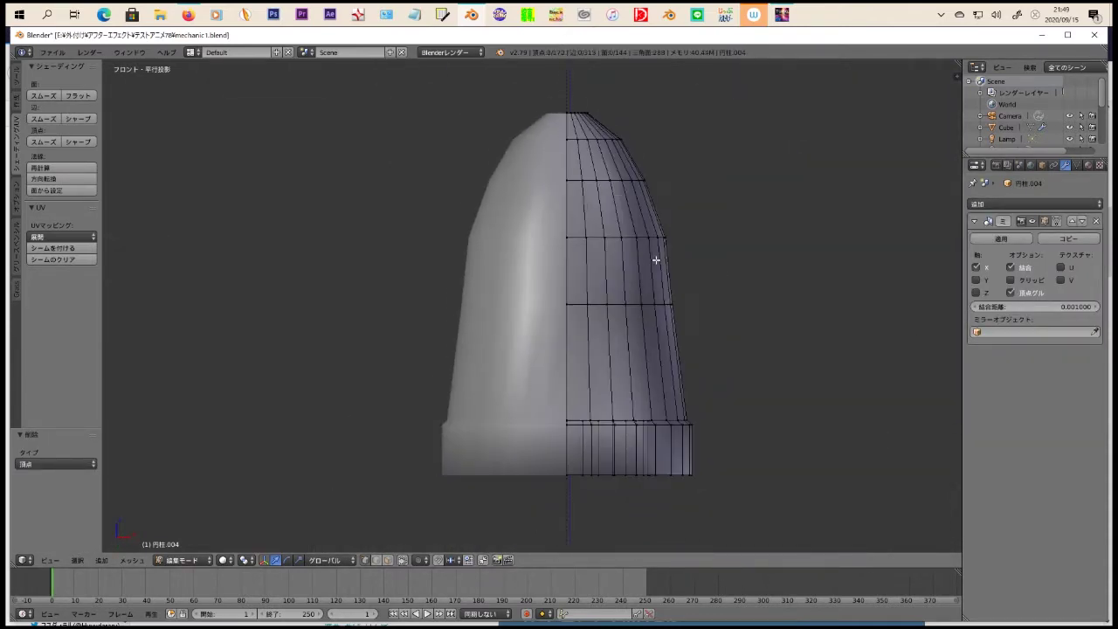
Step: Add a UV sphere, shrink it to a small ball, and raise it vertically
{"action": "left_click", "coordinate": [15, 103]}
{"action": "scroll", "coordinate": [536, 274], "scroll_direction": "down", "scroll_amount": 3}
{"action": "key", "text": "s"}
{"action": "left_click", "coordinate": [462, 229]}
{"action": "scroll", "coordinate": [630, 228], "scroll_direction": "up", "scroll_amount": 3}
{"action": "key", "text": "g"}
{"action": "key", "text": "z"}
{"action": "left_click", "coordinate": [630, 228]}
Step: Position the small ball in right-side view and squash it narrow
{"action": "key", "text": "KP_3"}
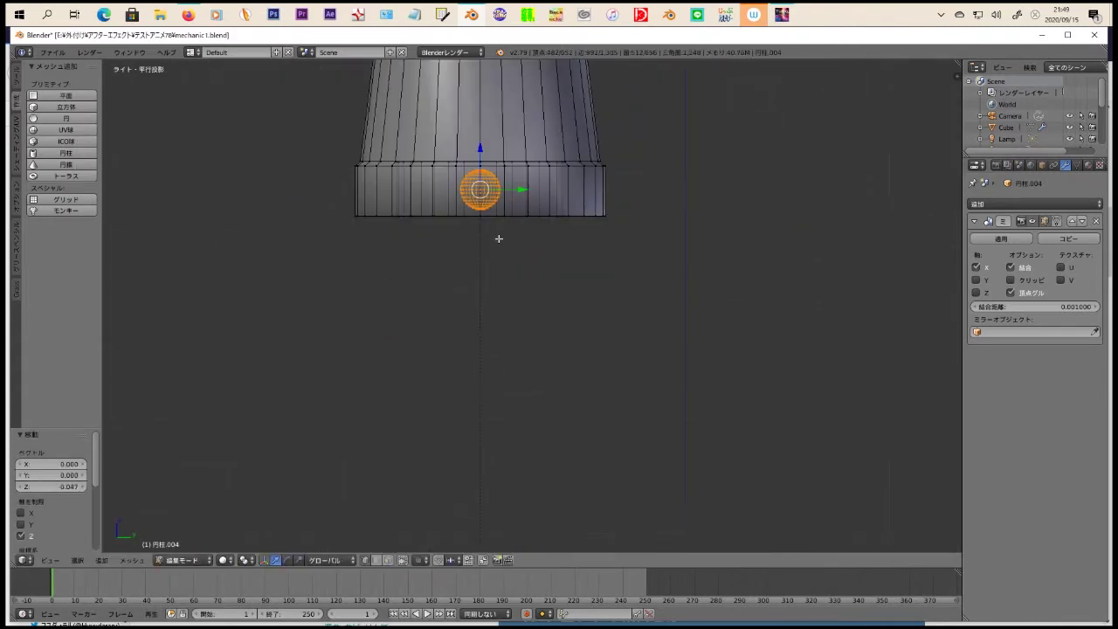
{"action": "left_click", "coordinate": [372, 267]}
{"action": "scroll", "coordinate": [514, 287], "scroll_direction": "up", "scroll_amount": 5}
{"action": "key", "text": "y"}
{"action": "left_click", "coordinate": [457, 232]}
Step: Delete the ball's inner half and leftover pole vertex to leave a half-dome
{"action": "left_click_drag", "start_coordinate": [402, 131], "coordinate": [472, 271]}
{"action": "key", "text": "x"}
{"action": "left_click", "coordinate": [425, 336]}
{"action": "key", "text": "x"}
{"action": "left_click", "coordinate": [531, 333]}
{"action": "left_click_drag", "start_coordinate": [461, 207], "coordinate": [420, 236]}
{"action": "key", "text": "x"}
{"action": "left_click", "coordinate": [569, 289]}
{"action": "scroll", "coordinate": [352, 247], "scroll_direction": "down", "scroll_amount": 3}
{"action": "key", "text": "a"}
Step: Move the half-dome to the foot and rotate it onto the rim from below
{"action": "key", "text": "KP_1"}
{"action": "key", "text": "g"}
{"action": "left_click", "coordinate": [705, 436]}
{"action": "left_click", "coordinate": [21, 147]}
{"action": "key", "text": "ctrl+KP_7"}
{"action": "key", "text": "g"}
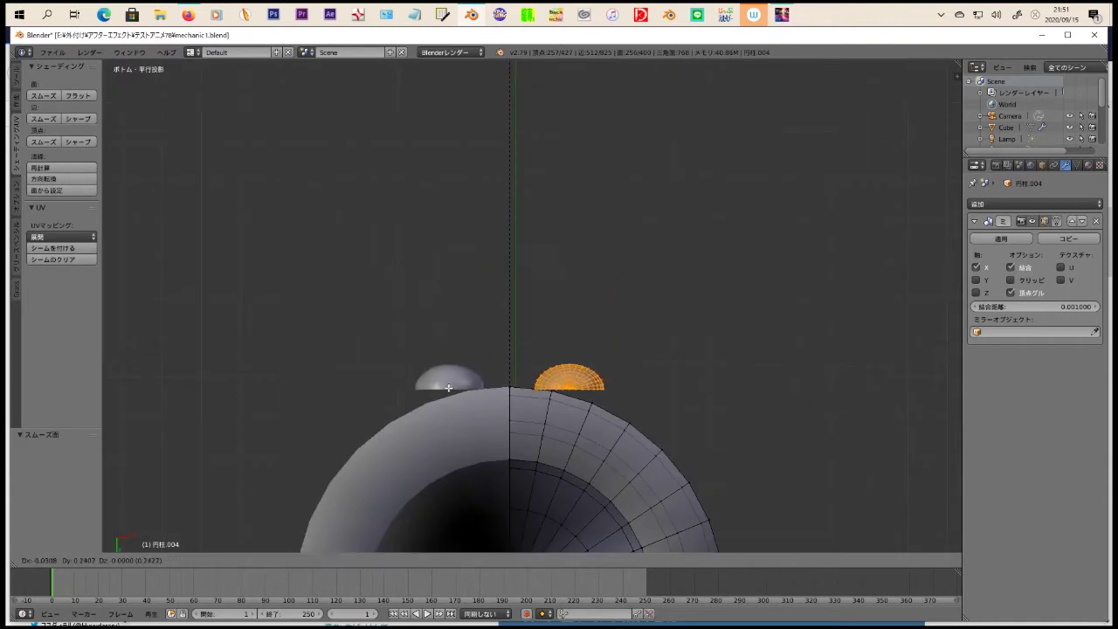
{"action": "key", "text": "r"}
{"action": "left_click", "coordinate": [674, 398]}
{"action": "scroll", "coordinate": [674, 397], "scroll_direction": "up", "scroll_amount": 2}
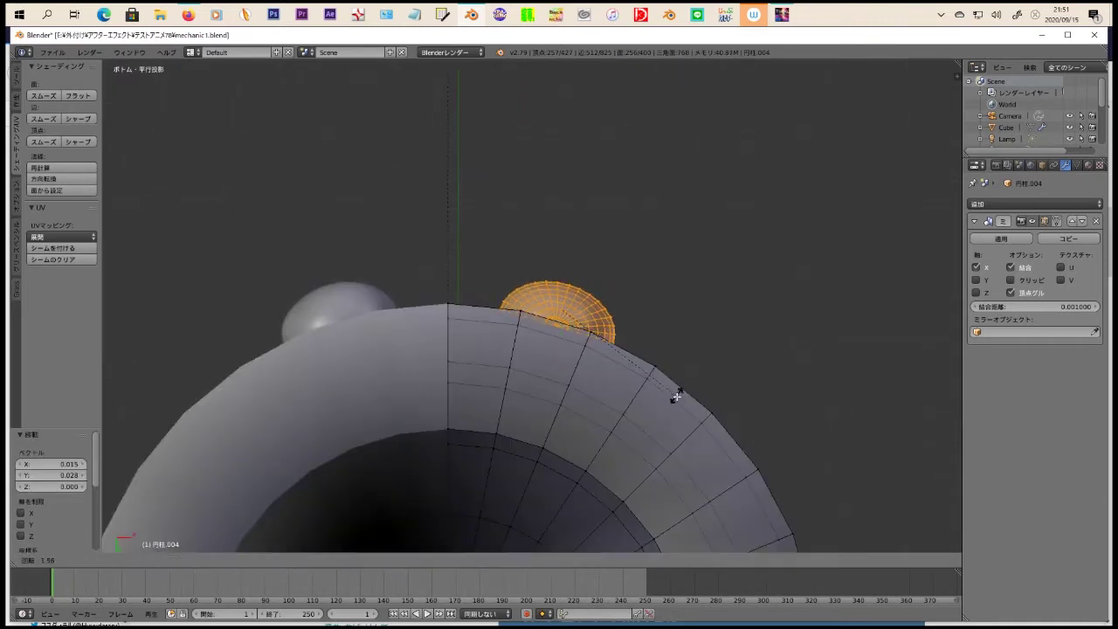
Step: Duplicate the rivet and place the copy along the rim
{"action": "key", "text": "KP_1"}
{"action": "key", "text": "shift+d"}
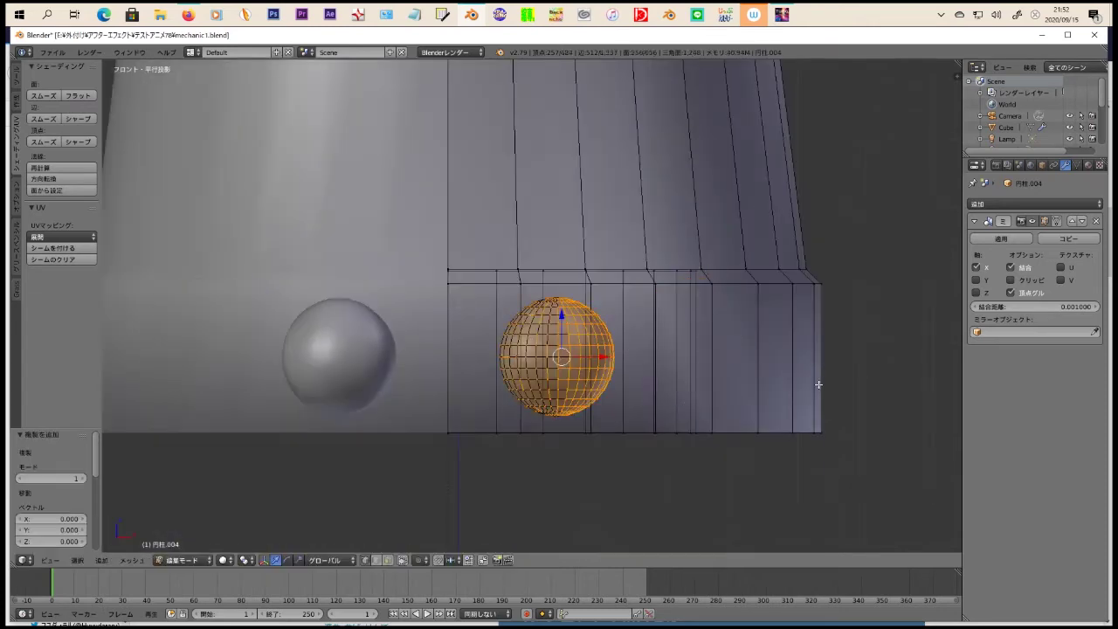
{"action": "key", "text": "ctrl+KP_7"}
{"action": "scroll", "coordinate": [850, 292], "scroll_direction": "down", "scroll_amount": 2}
{"action": "scroll", "coordinate": [759, 209], "scroll_direction": "down", "scroll_amount": 2}
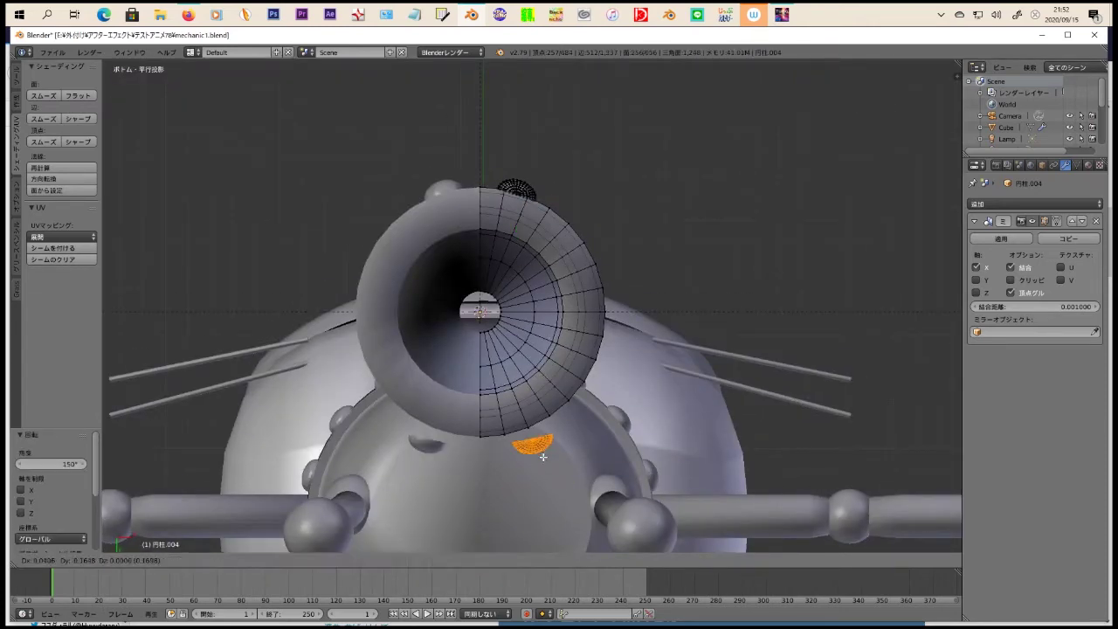
{"action": "left_click", "coordinate": [542, 456]}
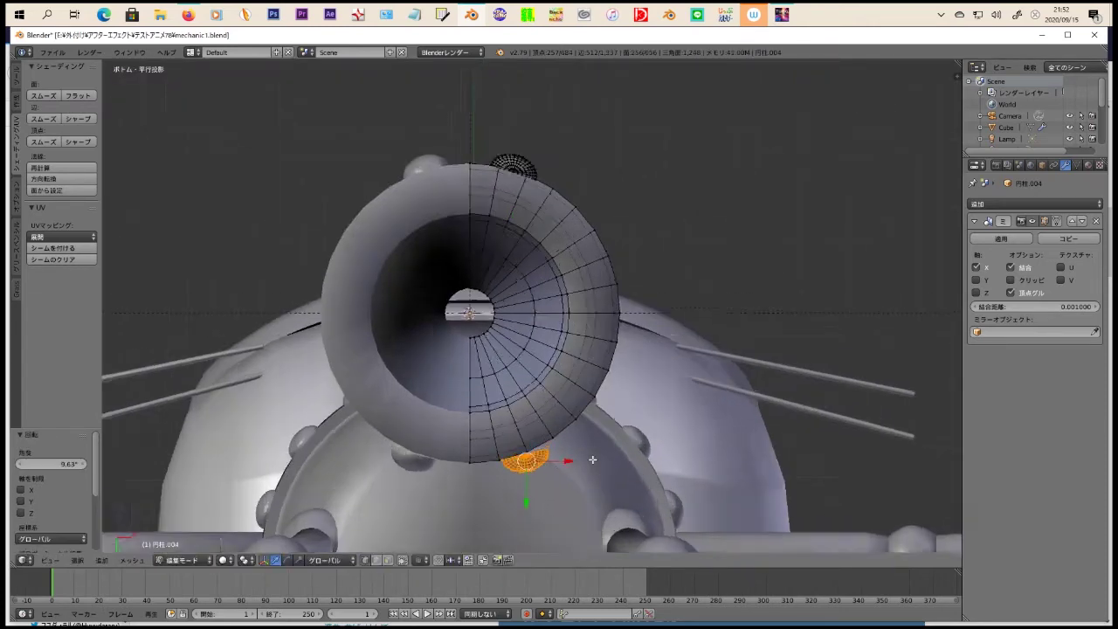
{"action": "scroll", "coordinate": [602, 471], "scroll_direction": "up", "scroll_amount": 2}
{"action": "key", "text": "g"}
{"action": "left_click", "coordinate": [631, 492]}
{"action": "left_click", "coordinate": [842, 308]}
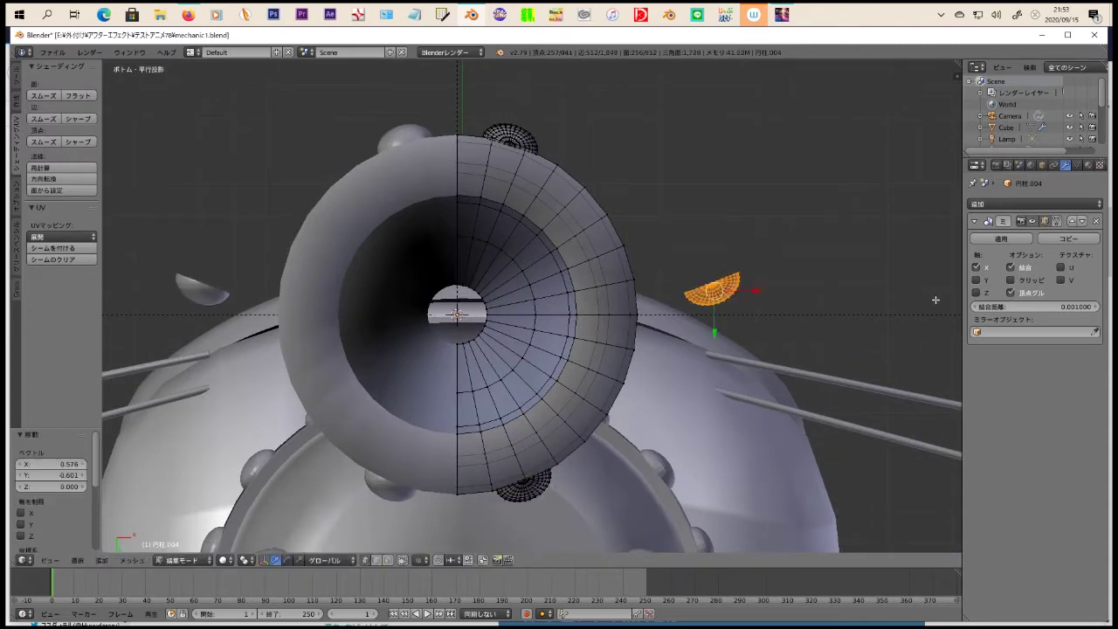
{"action": "left_click", "coordinate": [653, 144]}
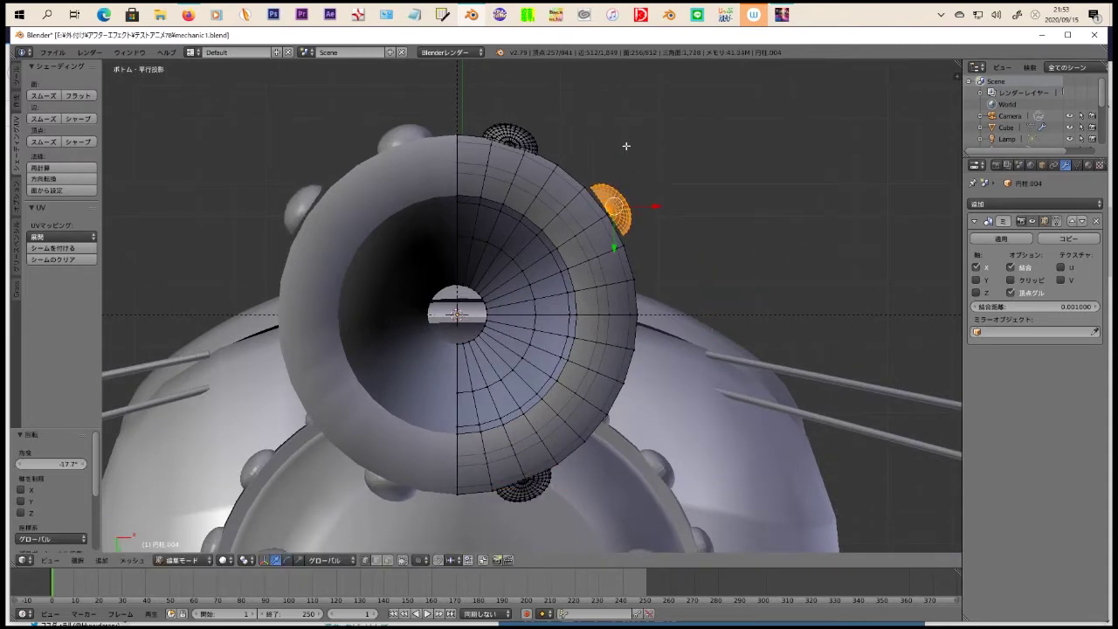
{"action": "scroll", "coordinate": [625, 145], "scroll_direction": "up", "scroll_amount": 2}
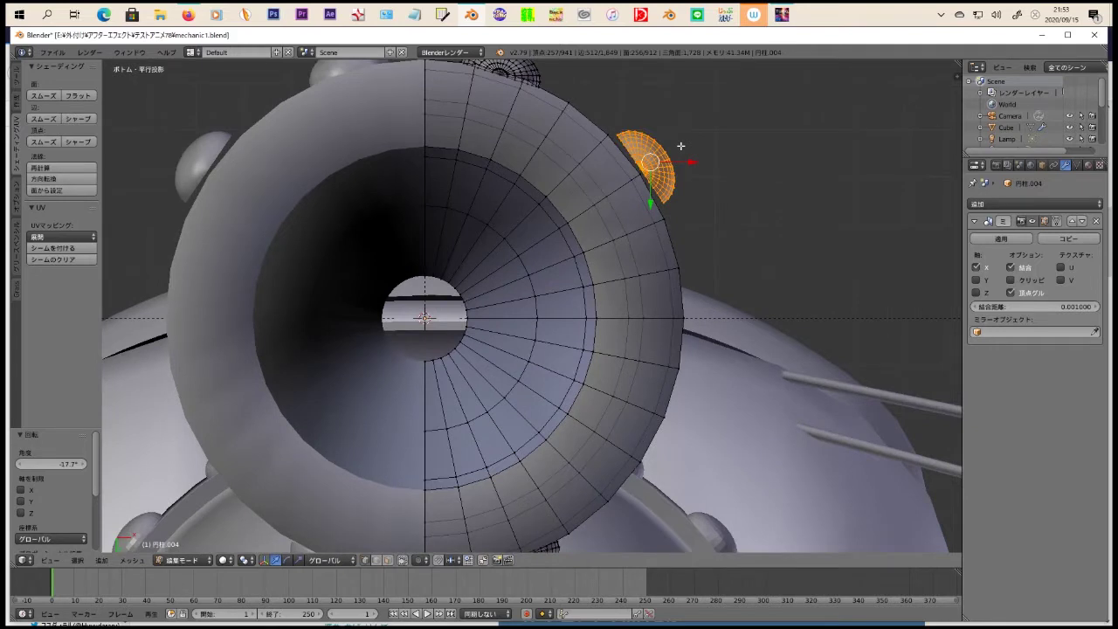
Step: Rotate further rivet copies around the rim until the base band is ringed
{"action": "right_click", "coordinate": [662, 130]}
{"action": "scroll", "coordinate": [699, 158], "scroll_direction": "down", "scroll_amount": 1}
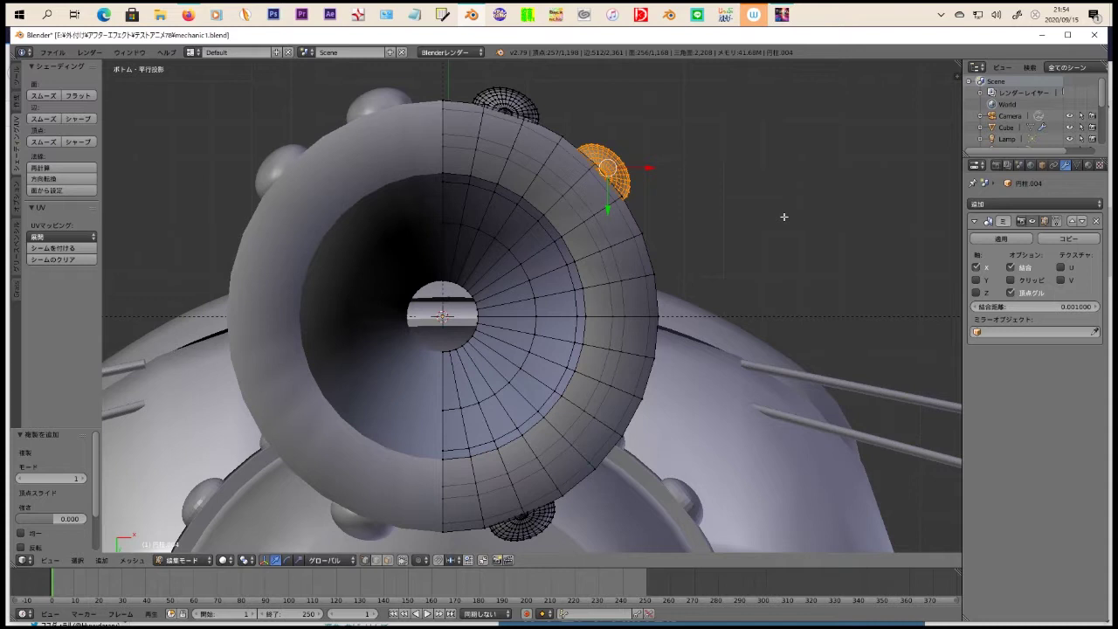
{"action": "key", "text": "r"}
{"action": "left_click", "coordinate": [855, 309]}
{"action": "key", "text": "g"}
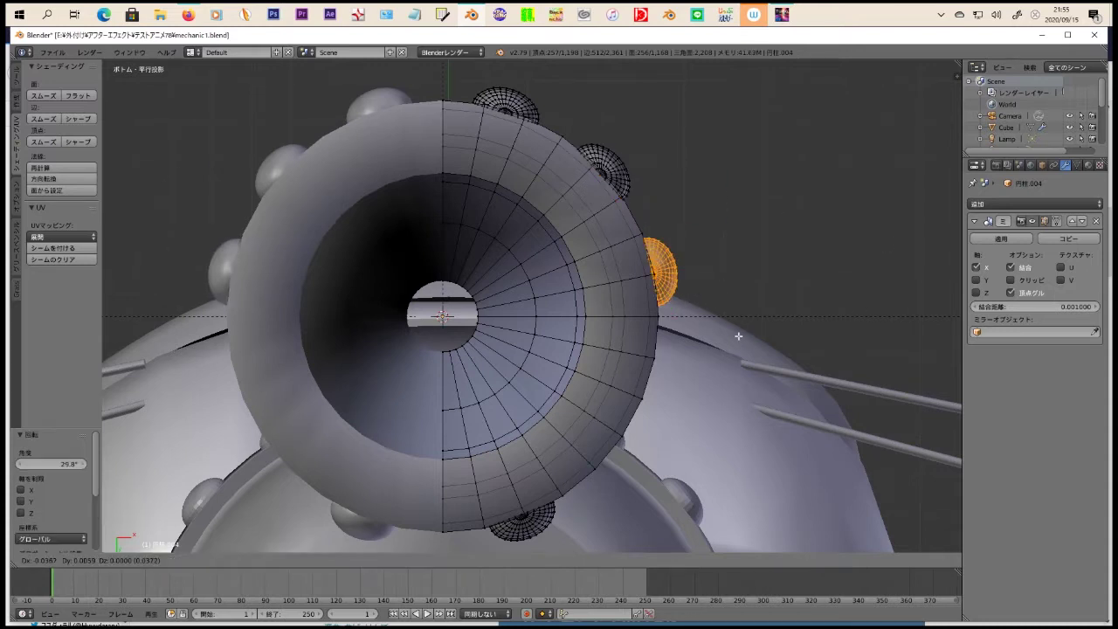
{"action": "left_click", "coordinate": [777, 432]}
{"action": "scroll", "coordinate": [676, 399], "scroll_direction": "down", "scroll_amount": 1}
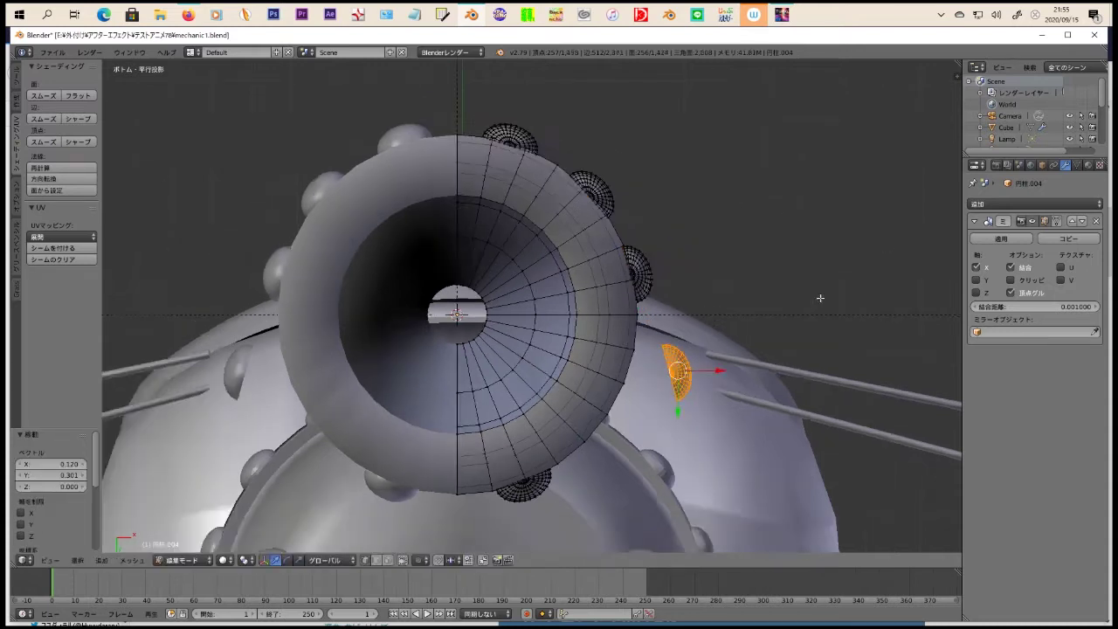
{"action": "scroll", "coordinate": [676, 399], "scroll_direction": "up", "scroll_amount": 1}
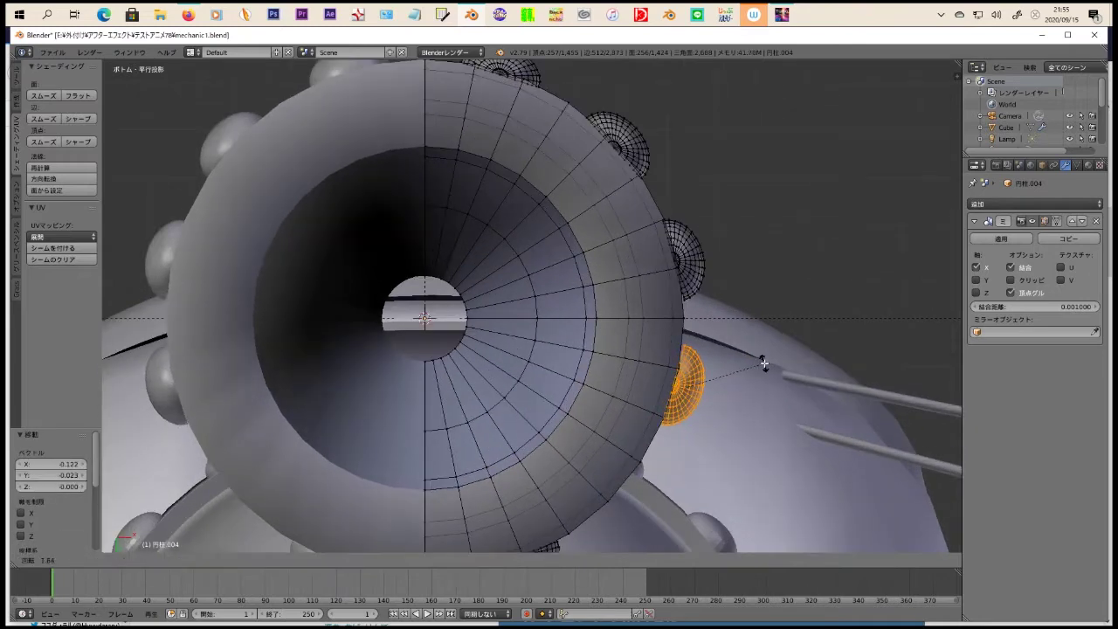
{"action": "middle_click_drag", "start_coordinate": [764, 362], "coordinate": [794, 224], "text": "shift"}
{"action": "left_click", "coordinate": [873, 282]}
{"action": "middle_click_drag", "start_coordinate": [873, 282], "coordinate": [812, 282]}
{"action": "key", "text": "Tab"}
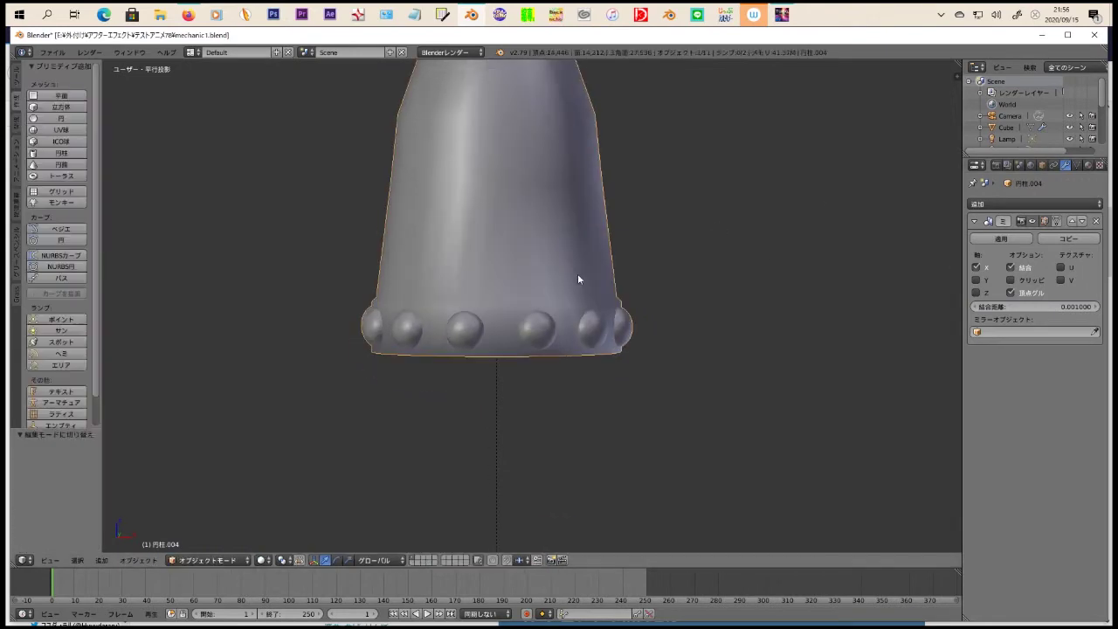
Step: Apply the foot's Mirror modifier and flat-shade the band of faces around its rim
{"action": "key", "text": "ctrl+a"}
{"action": "key", "text": "Tab"}
{"action": "key", "text": "a"}
{"action": "middle_click_drag", "start_coordinate": [543, 308], "coordinate": [358, 548]}
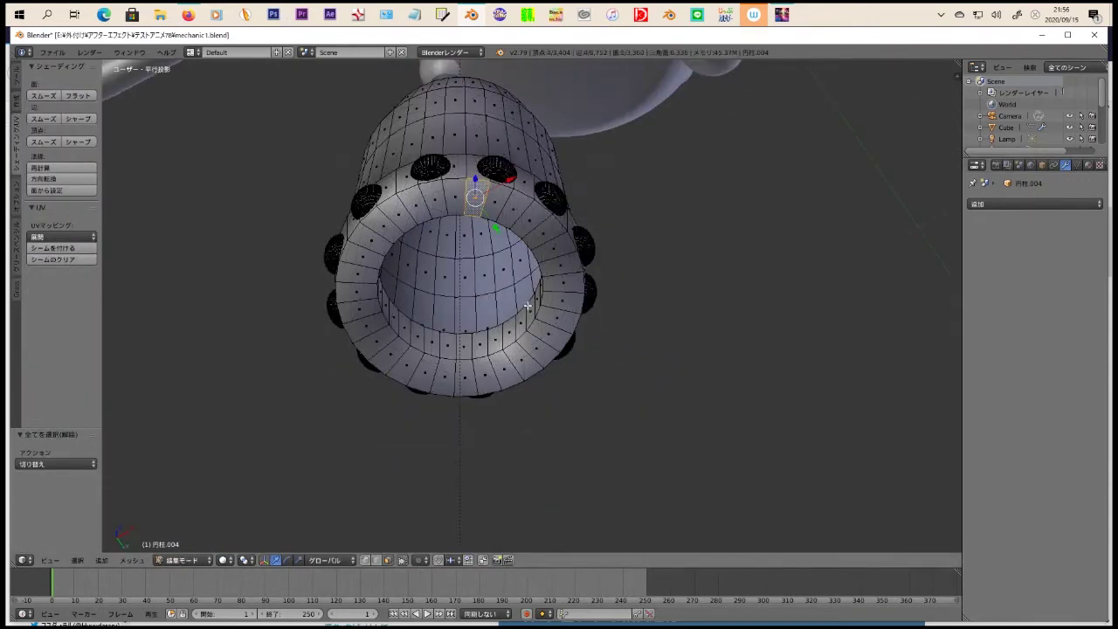
{"action": "right_click", "coordinate": [550, 377], "text": "ctrl"}
{"action": "mouse_move", "coordinate": [550, 377]}
{"action": "middle_mouse_down"}
{"action": "mouse_move", "coordinate": [461, 487]}
{"action": "mouse_move", "coordinate": [523, 393]}
{"action": "middle_mouse_up"}
{"action": "left_click", "coordinate": [78, 95]}
{"action": "left_click", "coordinate": [53, 53]}
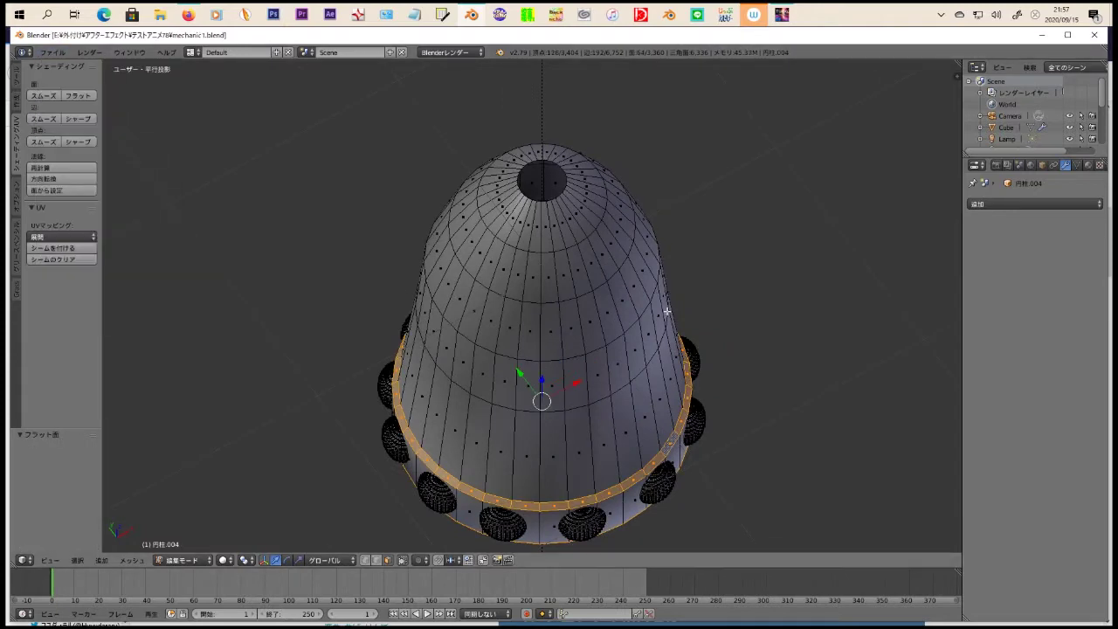
Step: Add a new Mirror modifier to the whole foot mesh
{"action": "key", "text": "a"}
{"action": "key", "text": "a"}
{"action": "key", "text": "KP_1"}
{"action": "scroll", "coordinate": [653, 280], "scroll_direction": "down", "scroll_amount": 3}
{"action": "left_click", "coordinate": [1035, 204]}
{"action": "left_click", "coordinate": [860, 322]}
{"action": "scroll", "coordinate": [510, 291], "scroll_direction": "down", "scroll_amount": 3}
Step: Move the foot under the robot's second leg, aligning it in front and side views
{"action": "key", "text": "g"}
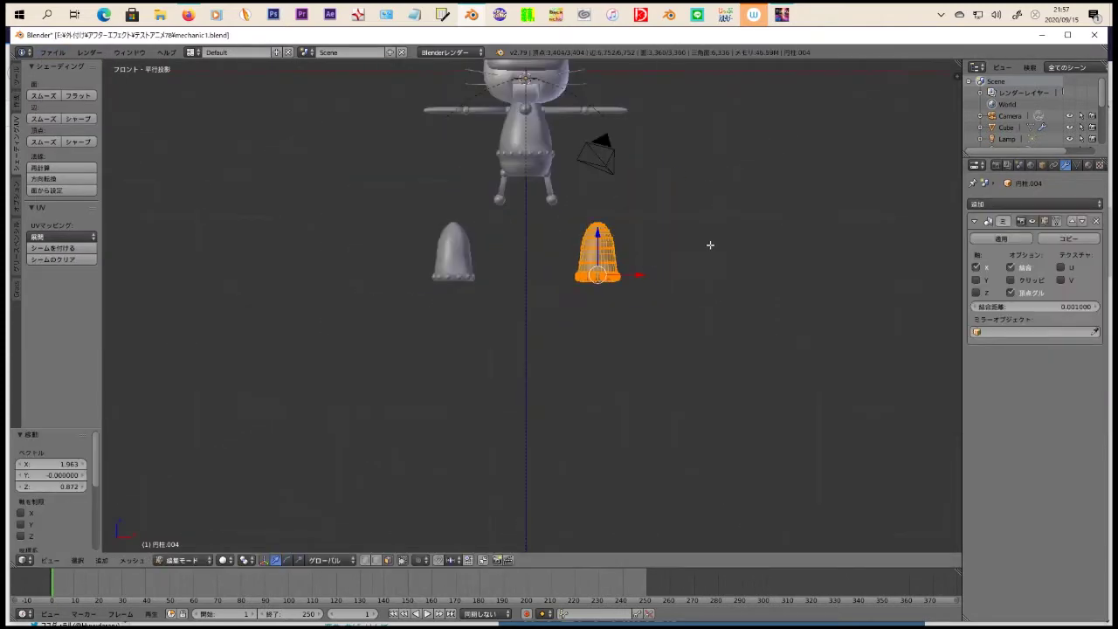
{"action": "left_click", "coordinate": [666, 225]}
{"action": "key", "text": "KP_3"}
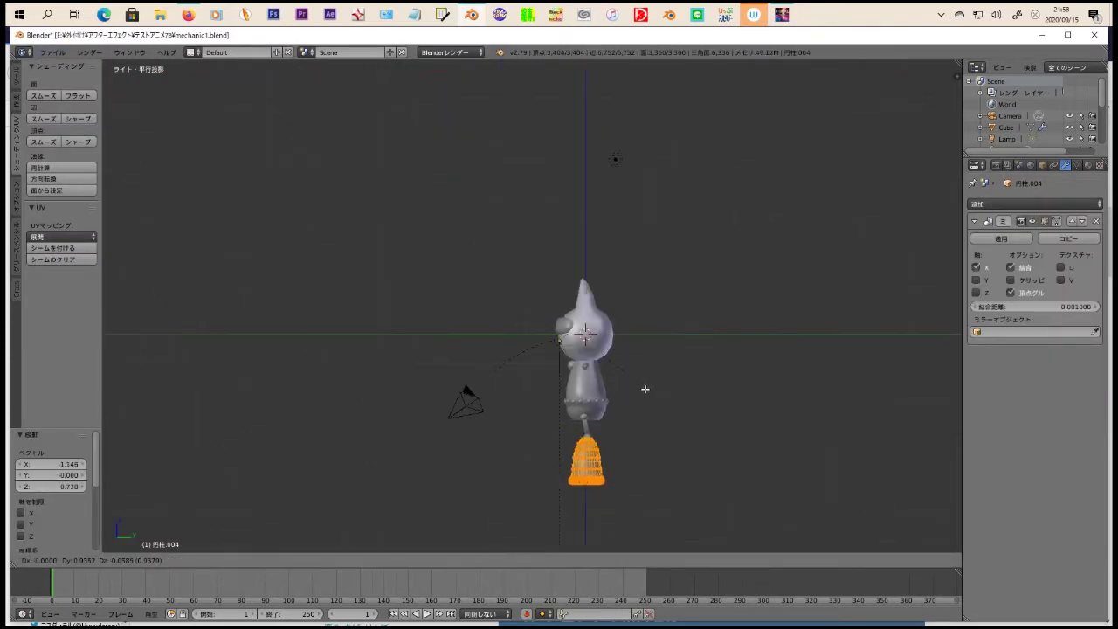
{"action": "left_click", "coordinate": [663, 410]}
{"action": "scroll", "coordinate": [720, 458], "scroll_direction": "up", "scroll_amount": 3}
{"action": "key", "text": "KP_1"}
{"action": "scroll", "coordinate": [698, 436], "scroll_direction": "down", "scroll_amount": 2}
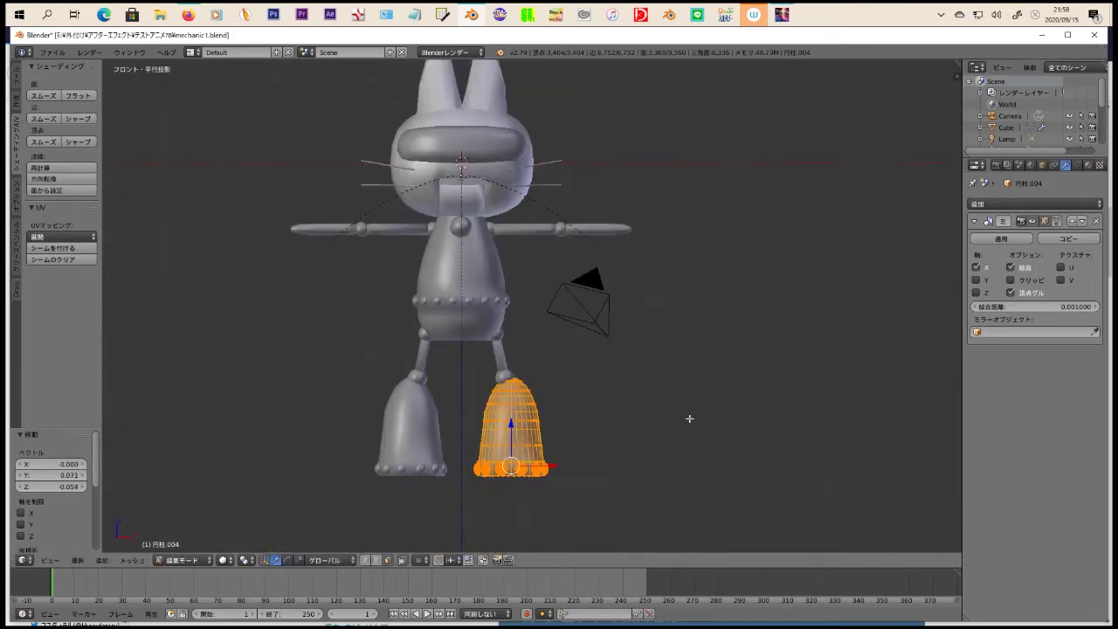
{"action": "scroll", "coordinate": [689, 419], "scroll_direction": "up", "scroll_amount": 2}
{"action": "key", "text": "a"}
{"action": "key", "text": "a"}
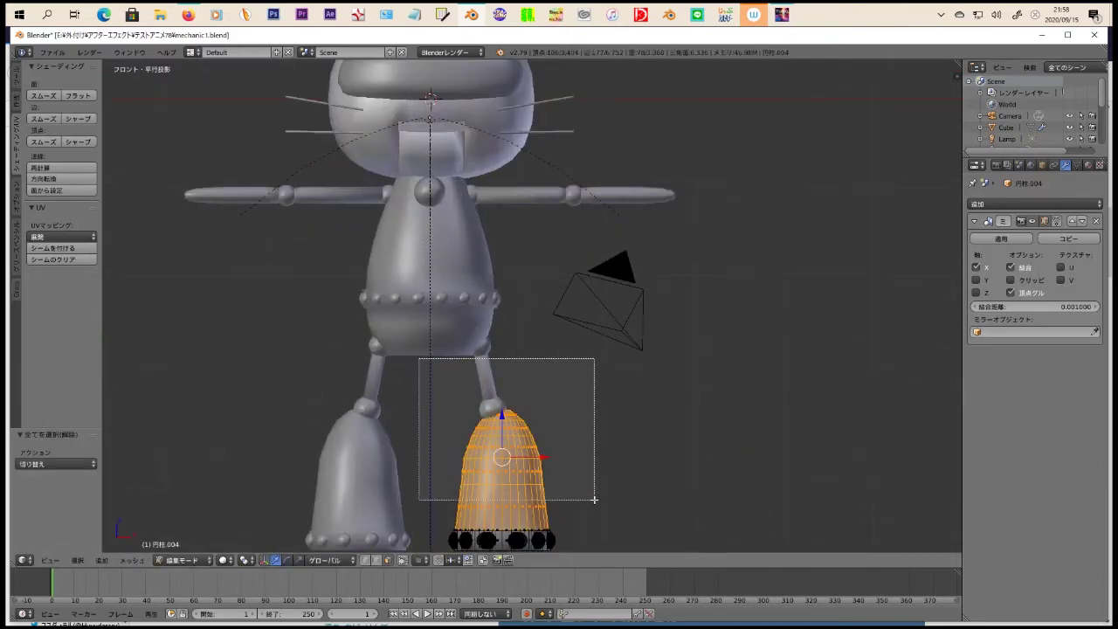
{"action": "key", "text": "g"}
{"action": "left_click", "coordinate": [499, 387]}
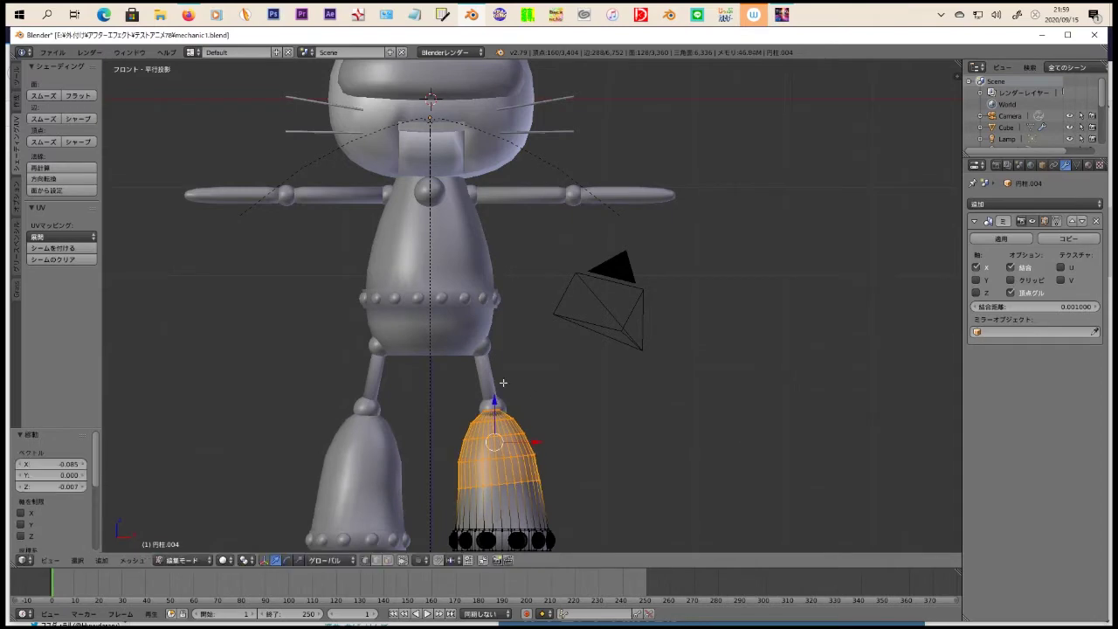
{"action": "scroll", "coordinate": [423, 382], "scroll_direction": "down", "scroll_amount": 1}
Step: Tilt the foot's upper vertex rows slightly and nudge the whole foot sideways into place
{"action": "left_click_drag", "start_coordinate": [423, 363], "coordinate": [617, 449]}
{"action": "key", "text": "r"}
{"action": "left_click", "coordinate": [627, 427]}
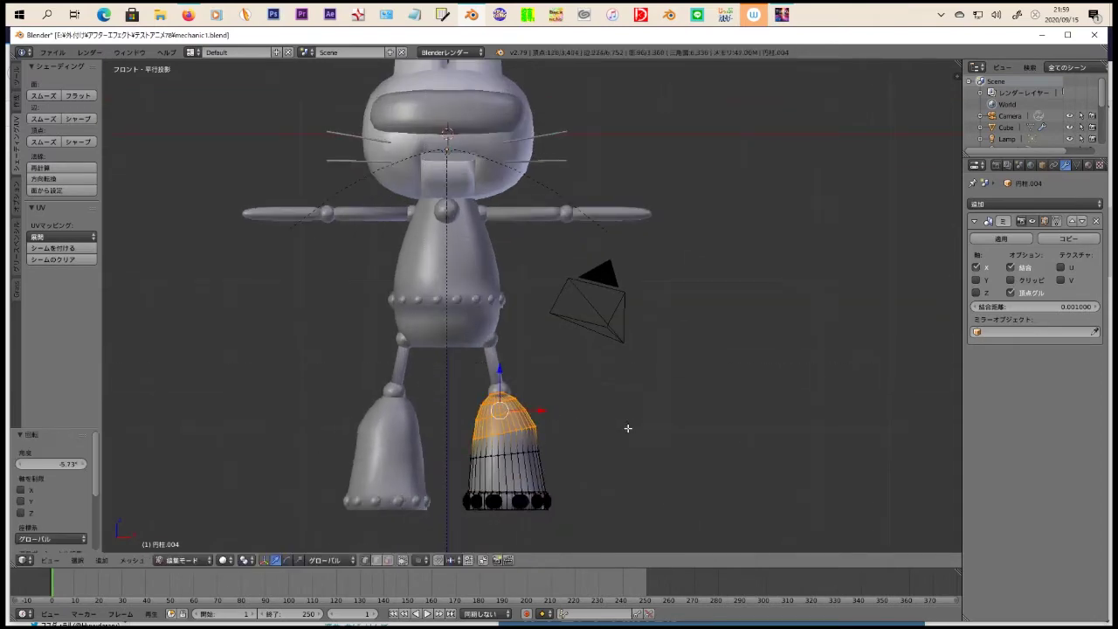
{"action": "key", "text": "a"}
{"action": "key", "text": "a"}
{"action": "key", "text": "g"}
{"action": "left_click", "coordinate": [661, 436]}
{"action": "mouse_move", "coordinate": [661, 437]}
{"action": "middle_mouse_down"}
{"action": "mouse_move", "coordinate": [776, 449]}
{"action": "mouse_move", "coordinate": [657, 457]}
{"action": "middle_mouse_up"}
{"action": "scroll", "coordinate": [657, 457], "scroll_direction": "up", "scroll_amount": 3}
{"action": "scroll", "coordinate": [658, 457], "scroll_direction": "down", "scroll_amount": 4}
Step: Leave the foot and start editing the robot's body mesh
{"action": "key", "text": "Tab"}
{"action": "scroll", "coordinate": [535, 319], "scroll_direction": "up", "scroll_amount": 1}
{"action": "right_click", "coordinate": [674, 250]}
{"action": "key", "text": "Tab"}
{"action": "scroll", "coordinate": [666, 312], "scroll_direction": "up", "scroll_amount": 3}
{"action": "mouse_move", "coordinate": [666, 312]}
{"action": "middle_mouse_down"}
{"action": "mouse_move", "coordinate": [896, 264]}
{"action": "mouse_move", "coordinate": [702, 262]}
{"action": "mouse_move", "coordinate": [800, 237]}
{"action": "mouse_move", "coordinate": [608, 238]}
{"action": "middle_mouse_up"}
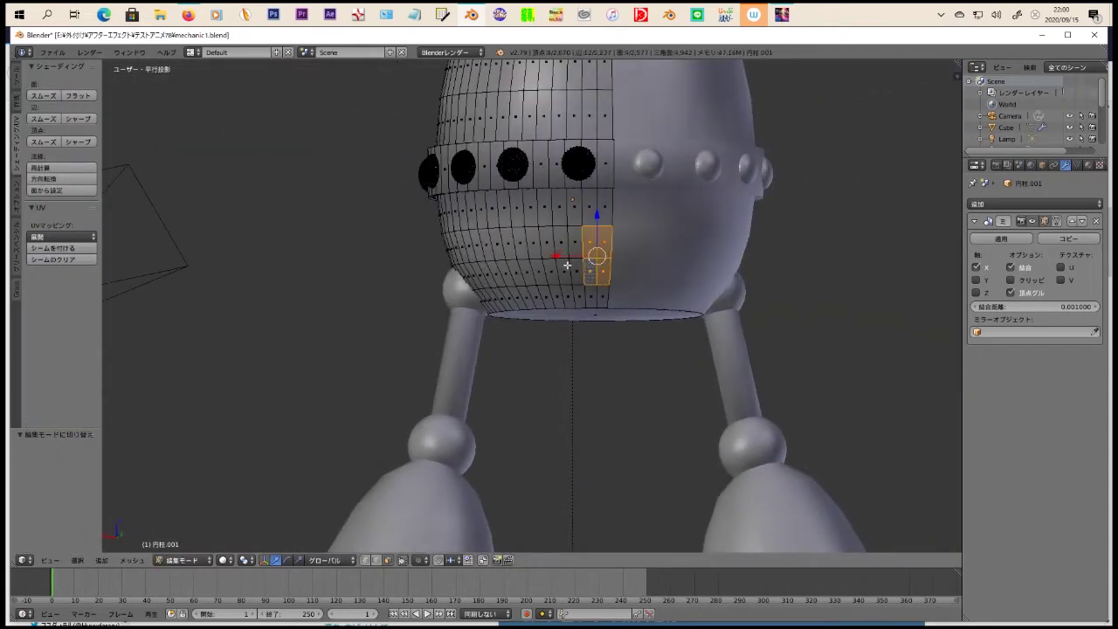
Step: Extrude the selected lower-body faces inward and delete the unwanted recess faces
{"action": "key", "text": "e"}
{"action": "left_click", "coordinate": [661, 251]}
{"action": "scroll", "coordinate": [594, 262], "scroll_direction": "up", "scroll_amount": 3}
{"action": "key", "text": "x"}
{"action": "left_click", "coordinate": [428, 254]}
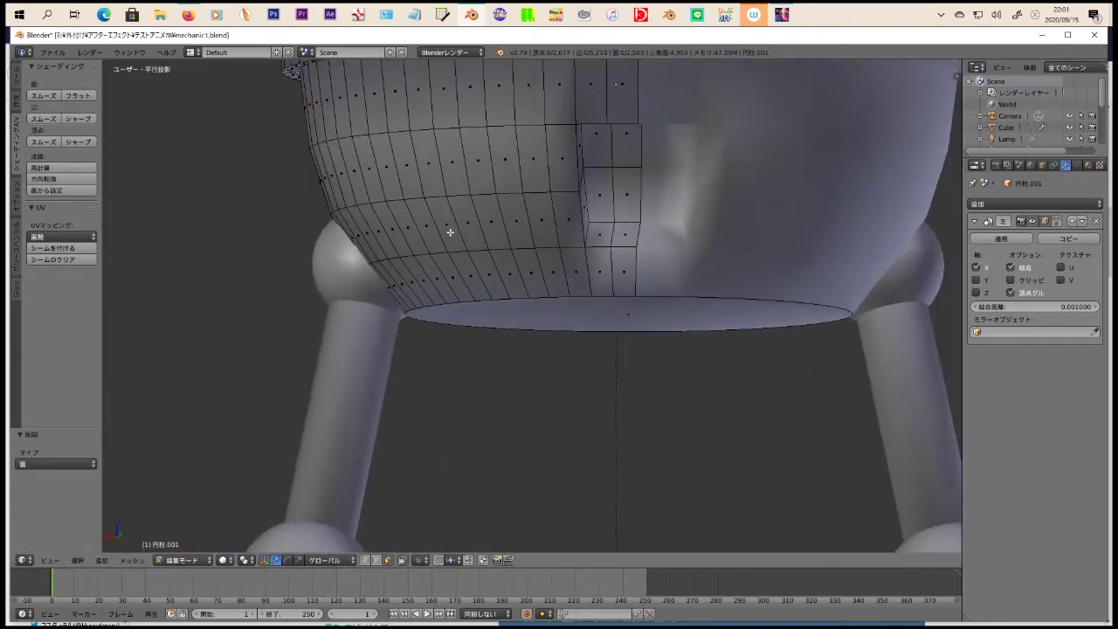
{"action": "mouse_move", "coordinate": [654, 430]}
{"action": "middle_mouse_down"}
{"action": "mouse_move", "coordinate": [646, 357]}
{"action": "mouse_move", "coordinate": [659, 270]}
{"action": "mouse_move", "coordinate": [573, 311]}
{"action": "middle_mouse_up"}
Step: Apply the body's Mirror modifier, then select the whole recessed patch and leave Edit Mode
{"action": "key", "text": "Tab"}
{"action": "left_click", "coordinate": [1001, 238]}
{"action": "key", "text": "Tab"}
{"action": "scroll", "coordinate": [573, 312], "scroll_direction": "up", "scroll_amount": 3}
{"action": "mouse_move", "coordinate": [698, 435]}
{"action": "middle_mouse_down"}
{"action": "mouse_move", "coordinate": [623, 324]}
{"action": "mouse_move", "coordinate": [468, 260]}
{"action": "middle_mouse_up"}
{"action": "mouse_move", "coordinate": [523, 421]}
{"action": "middle_mouse_down"}
{"action": "mouse_move", "coordinate": [591, 419]}
{"action": "mouse_move", "coordinate": [524, 410]}
{"action": "mouse_move", "coordinate": [265, 147]}
{"action": "mouse_move", "coordinate": [489, 220]}
{"action": "mouse_move", "coordinate": [367, 175]}
{"action": "middle_mouse_up"}
{"action": "key", "text": "ctrl+shift+alt+f"}
{"action": "key", "text": "Tab"}
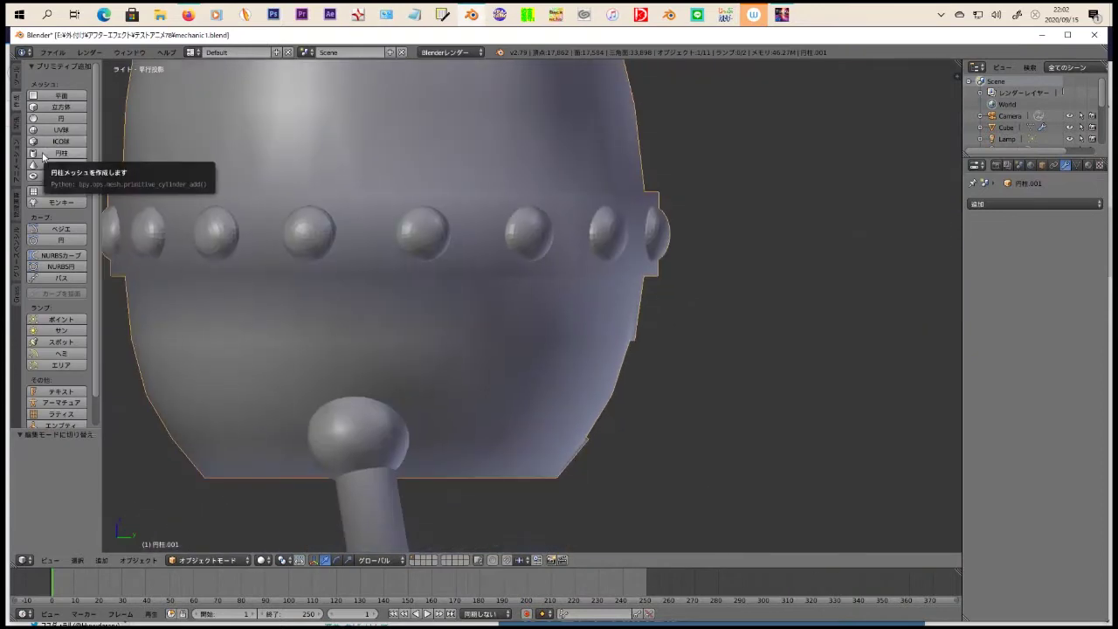
Step: Add a cylinder, reposition it, rotate it about 33.7° and shrink it to a small piece
{"action": "left_click", "coordinate": [42, 156]}
{"action": "scroll", "coordinate": [413, 206], "scroll_direction": "down", "scroll_amount": 5}
{"action": "key", "text": "Tab"}
{"action": "scroll", "coordinate": [574, 250], "scroll_direction": "down", "scroll_amount": 2}
{"action": "key", "text": "g"}
{"action": "left_click", "coordinate": [719, 269]}
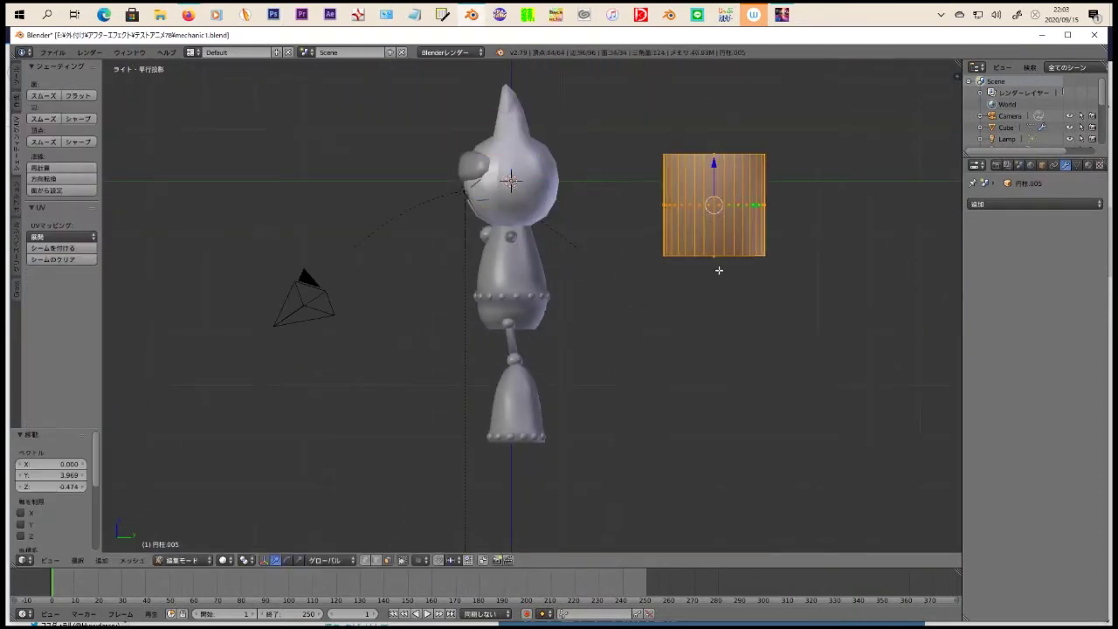
{"action": "key", "text": "r"}
{"action": "left_click", "coordinate": [694, 337]}
{"action": "scroll", "coordinate": [688, 336], "scroll_direction": "up", "scroll_amount": 2}
{"action": "key", "text": "s"}
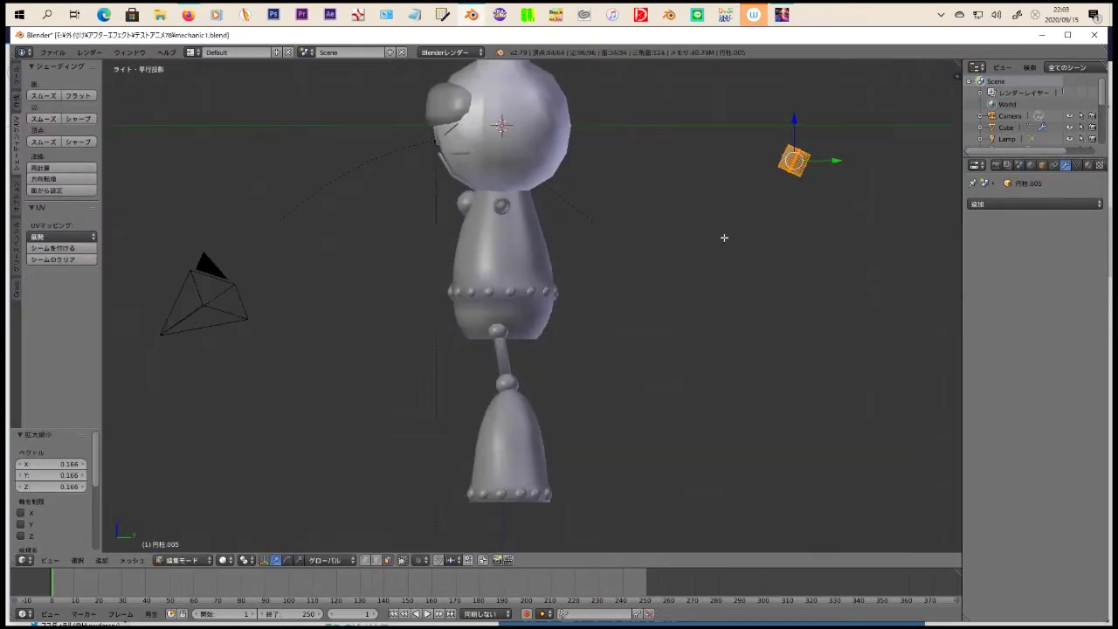
{"action": "left_click", "coordinate": [793, 193]}
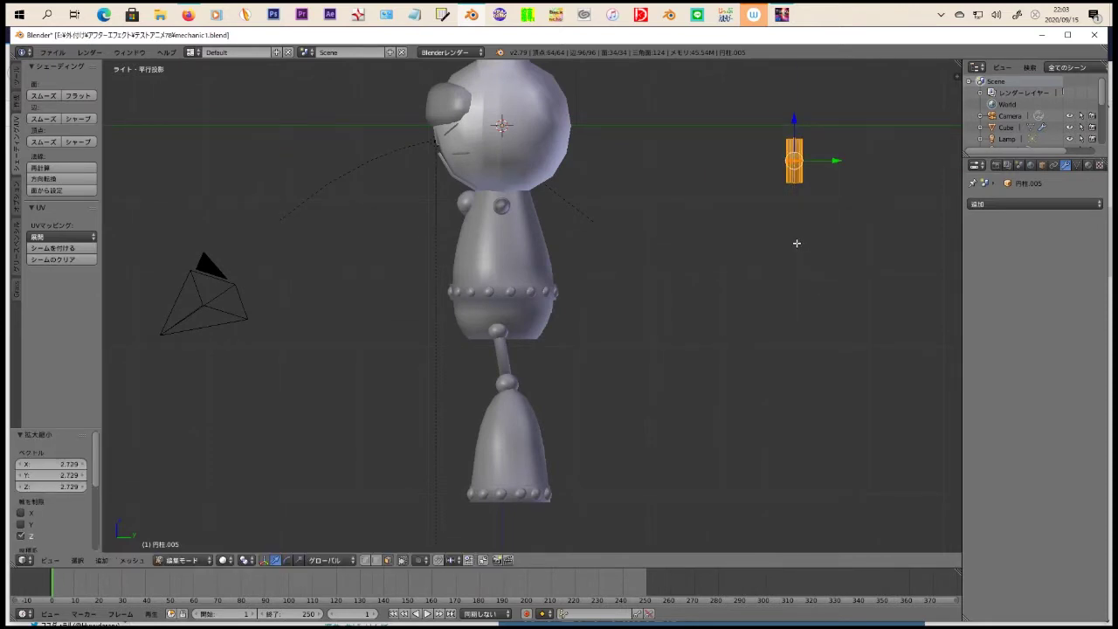
Step: Extrude the cylinder's top edge loop and scale it down into a taper
{"action": "key", "text": "KP_Decimal"}
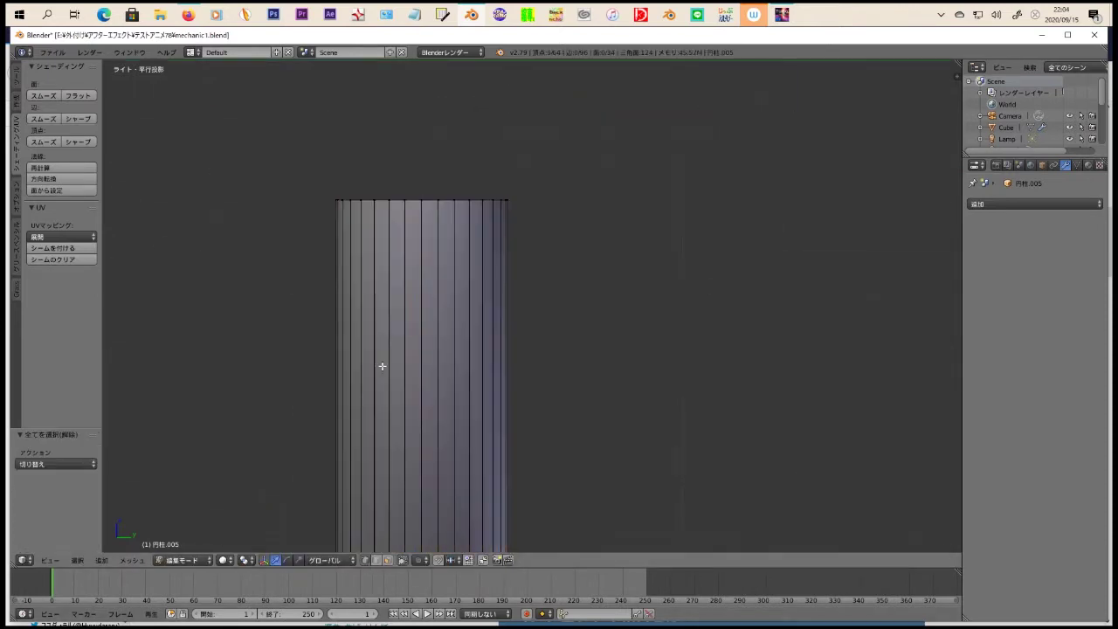
{"action": "key", "text": "e"}
{"action": "right_click", "coordinate": [565, 318]}
{"action": "middle_click_drag", "start_coordinate": [566, 318], "coordinate": [552, 314]}
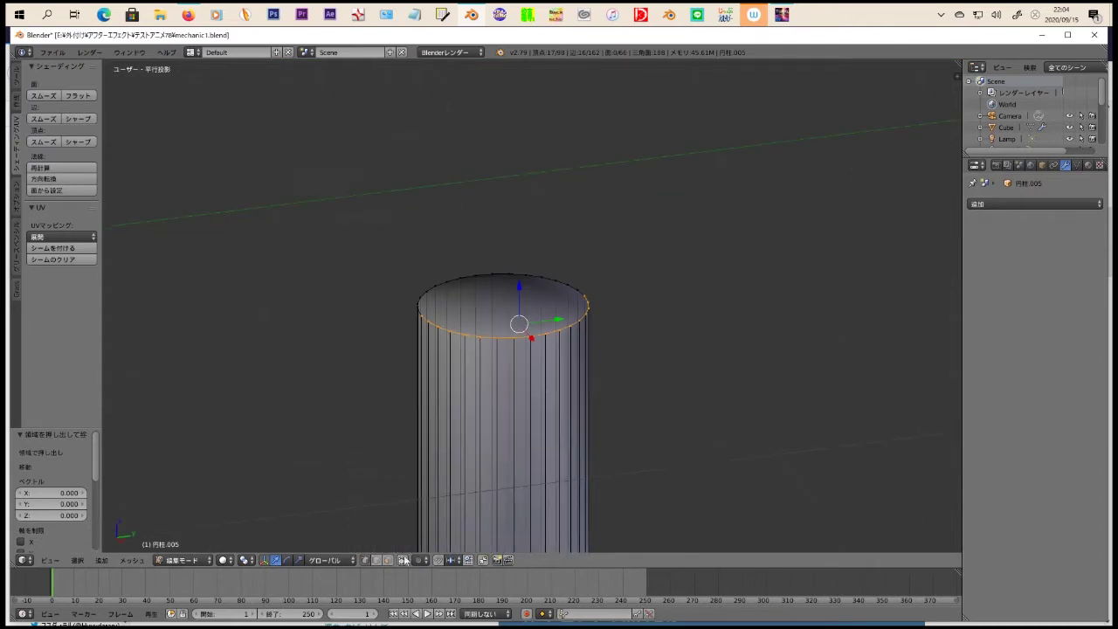
{"action": "key", "text": "KP_3"}
{"action": "key", "text": "e"}
{"action": "right_click", "coordinate": [659, 282]}
{"action": "scroll", "coordinate": [658, 262], "scroll_direction": "down", "scroll_amount": 2}
{"action": "key", "text": "s"}
{"action": "left_click", "coordinate": [624, 212]}
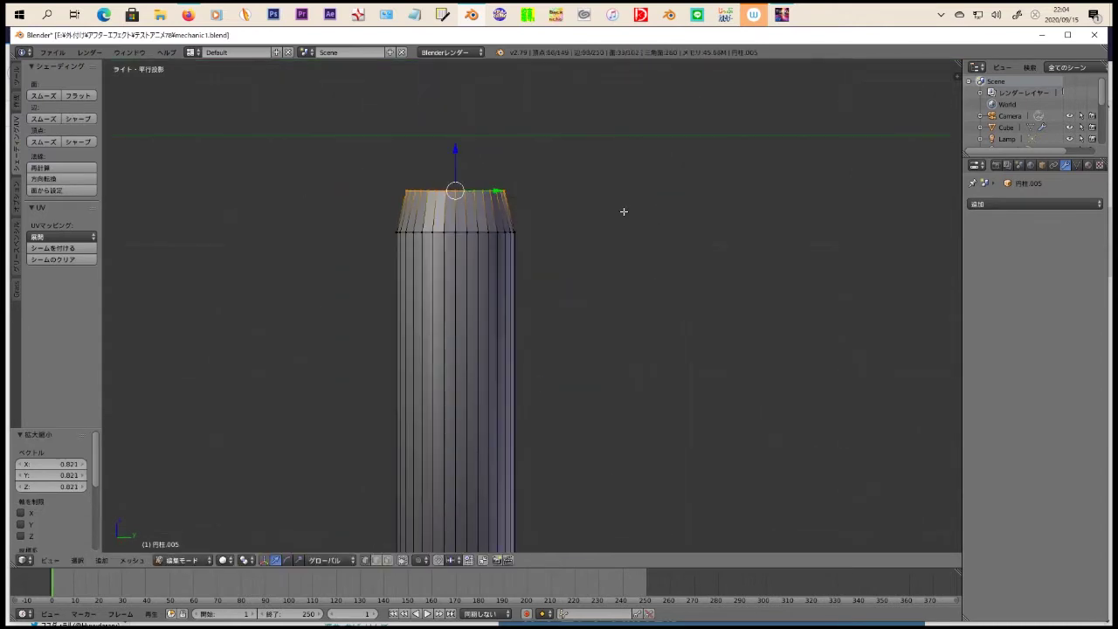
{"action": "scroll", "coordinate": [624, 168], "scroll_direction": "down", "scroll_amount": 2}
{"action": "scroll", "coordinate": [593, 162], "scroll_direction": "down", "scroll_amount": 2}
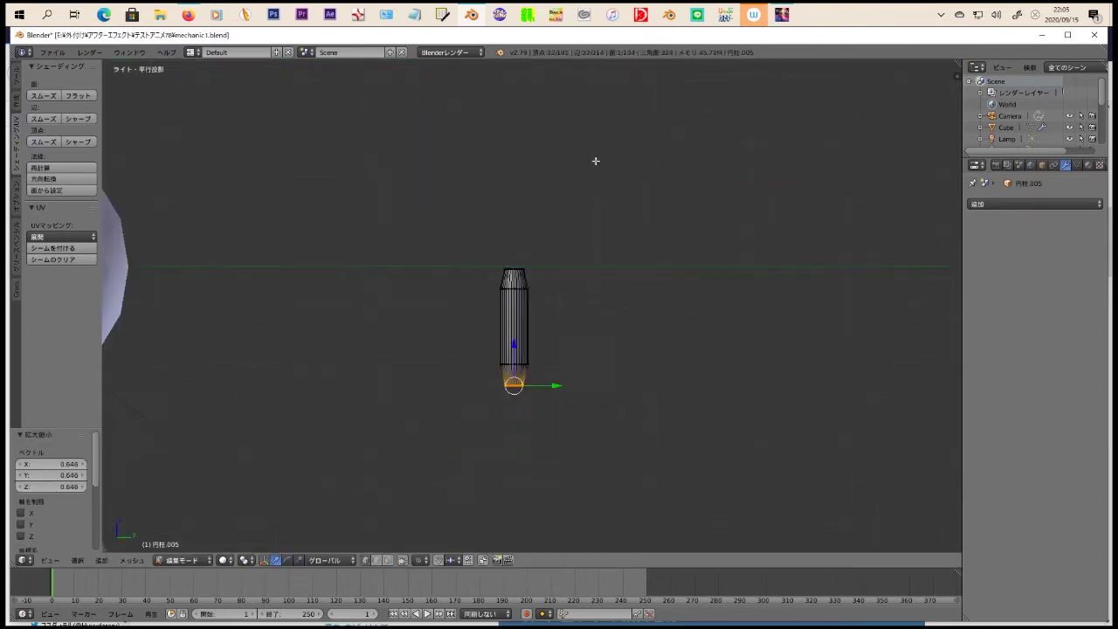
Step: Rotate the whole cylinder to lie horizontal and move it beside the robot body
{"action": "key", "text": "a"}
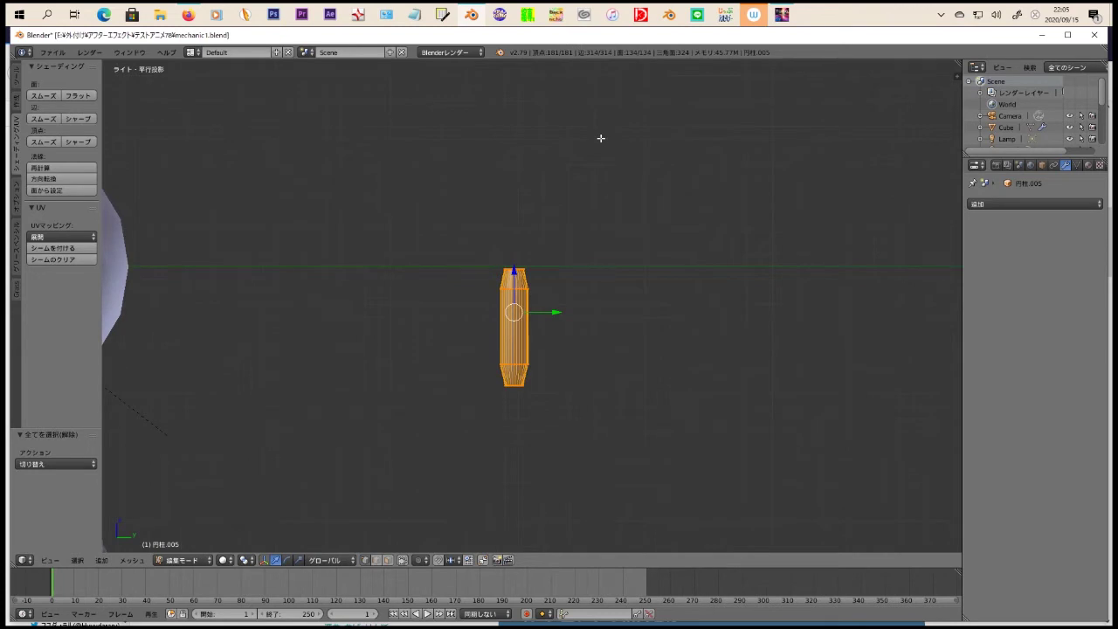
{"action": "key", "text": "r"}
{"action": "left_click", "coordinate": [571, 242]}
{"action": "middle_click_drag", "start_coordinate": [571, 242], "coordinate": [522, 309]}
{"action": "key", "text": "g"}
{"action": "left_click", "coordinate": [697, 423]}
{"action": "key", "text": "KP_3"}
{"action": "scroll", "coordinate": [553, 387], "scroll_direction": "up", "scroll_amount": 2}
{"action": "scroll", "coordinate": [708, 379], "scroll_direction": "up", "scroll_amount": 2}
Step: Box-select the cylinder's end face in the side view
{"action": "key", "text": "a"}
{"action": "key", "text": "b"}
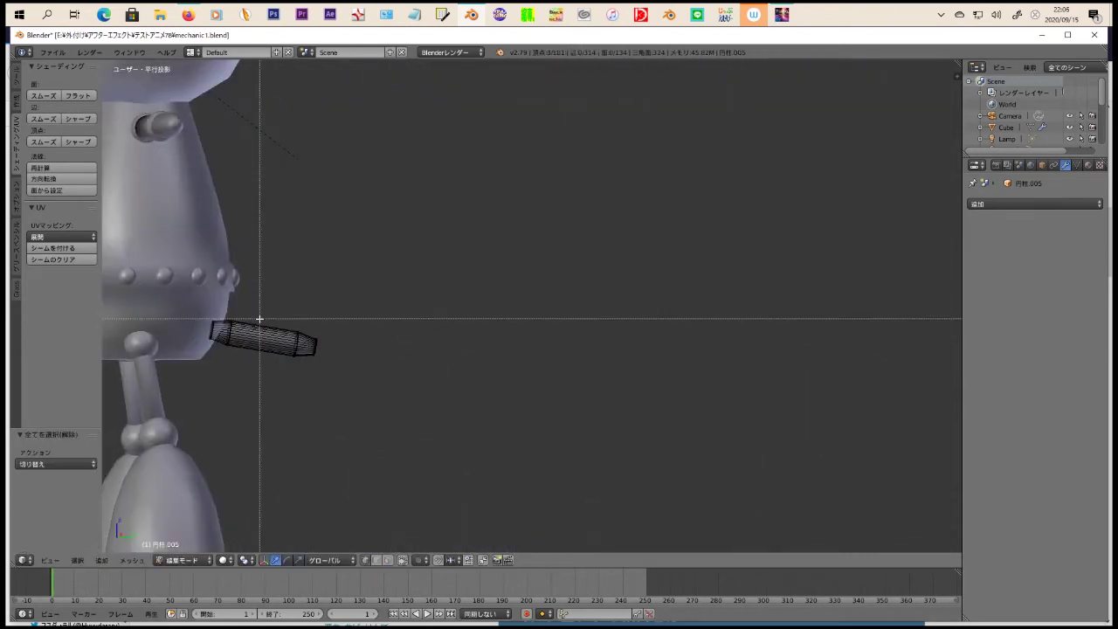
{"action": "scroll", "coordinate": [572, 410], "scroll_direction": "down", "scroll_amount": 3}
{"action": "scroll", "coordinate": [559, 375], "scroll_direction": "up", "scroll_amount": 3}
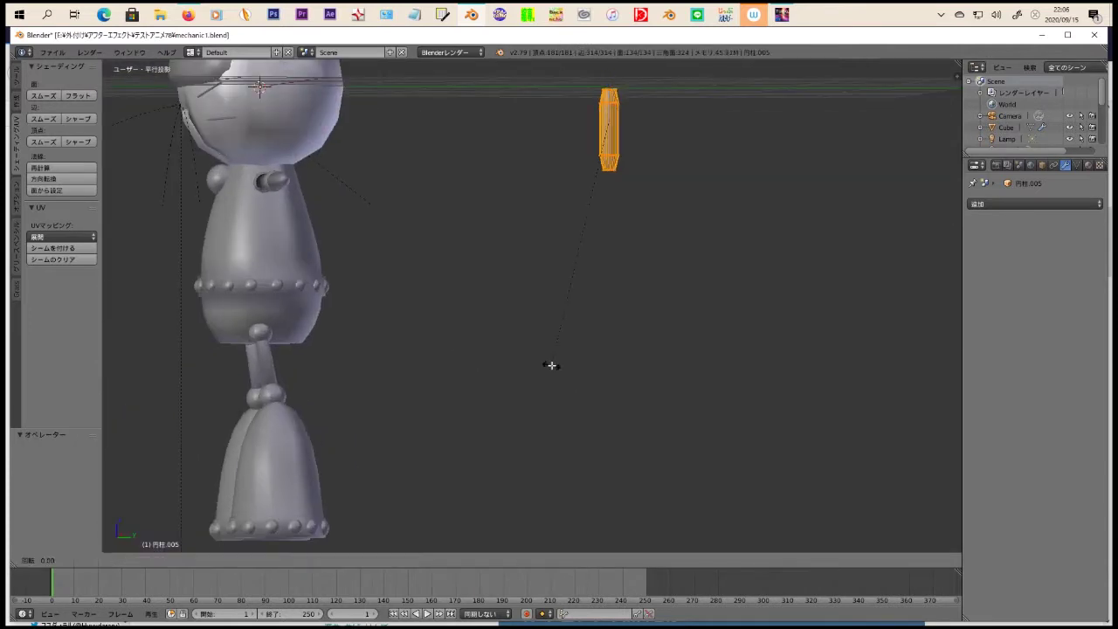
{"action": "key", "text": "a"}
{"action": "key", "text": "b"}
{"action": "left_click_drag", "start_coordinate": [339, 299], "coordinate": [522, 384]}
Step: Extrude the cylinder's end face along Y to lengthen the tail tube
{"action": "key", "text": "e"}
{"action": "key", "text": "y"}
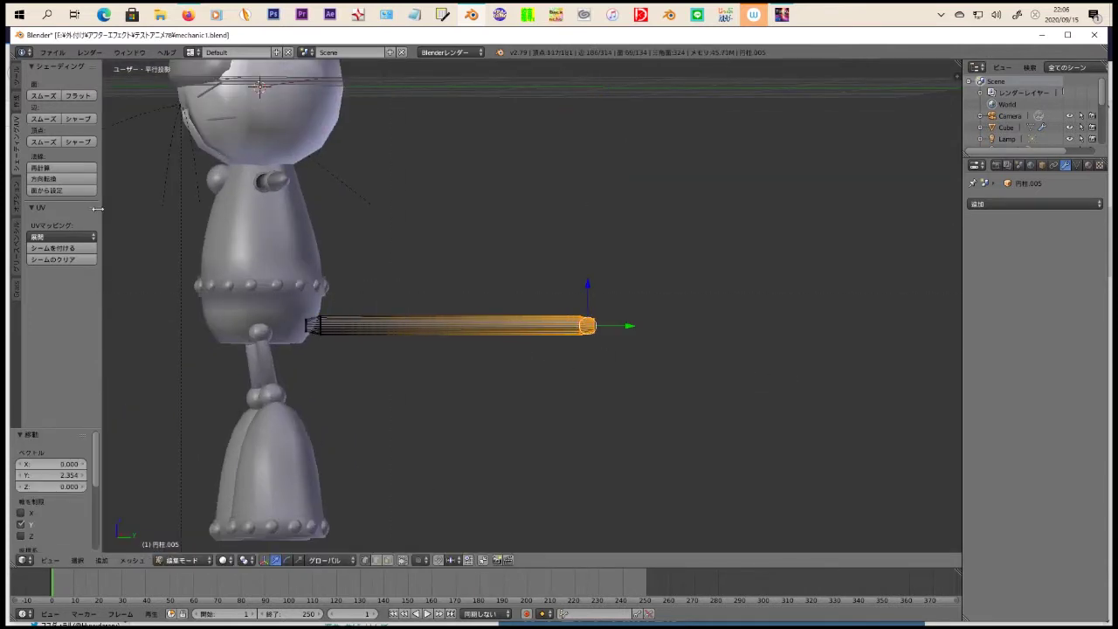
{"action": "left_click", "coordinate": [548, 357]}
{"action": "left_click", "coordinate": [16, 78]}
{"action": "scroll", "coordinate": [464, 316], "scroll_direction": "up", "scroll_amount": 2}
Step: Add a centred loop cut to the tail tube
{"action": "left_click", "coordinate": [465, 316]}
{"action": "right_click", "coordinate": [393, 394]}
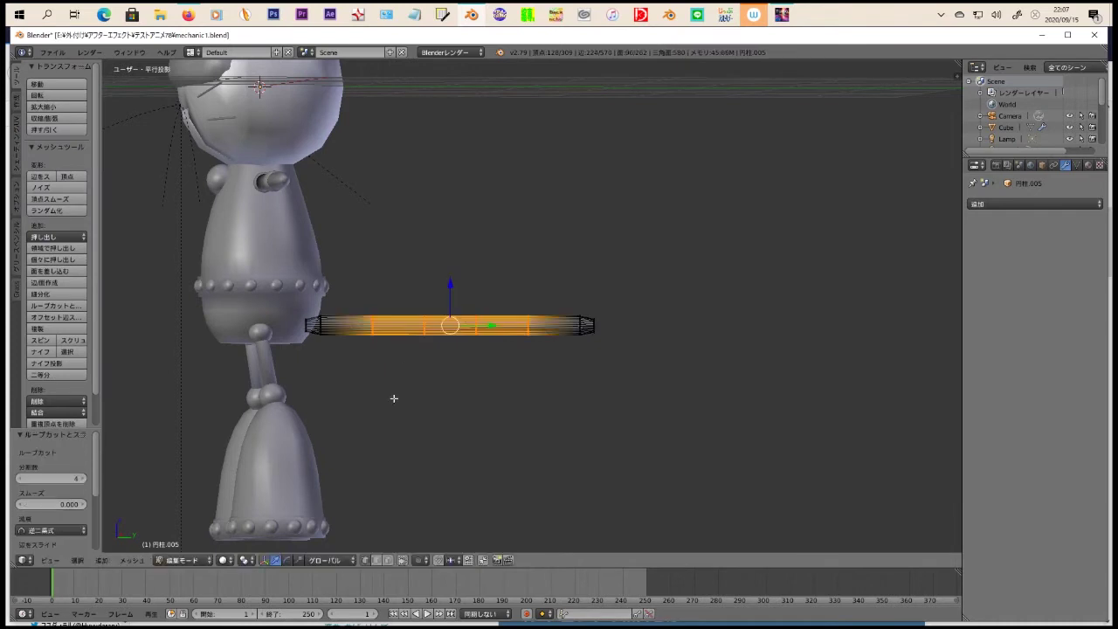
{"action": "key", "text": "a"}
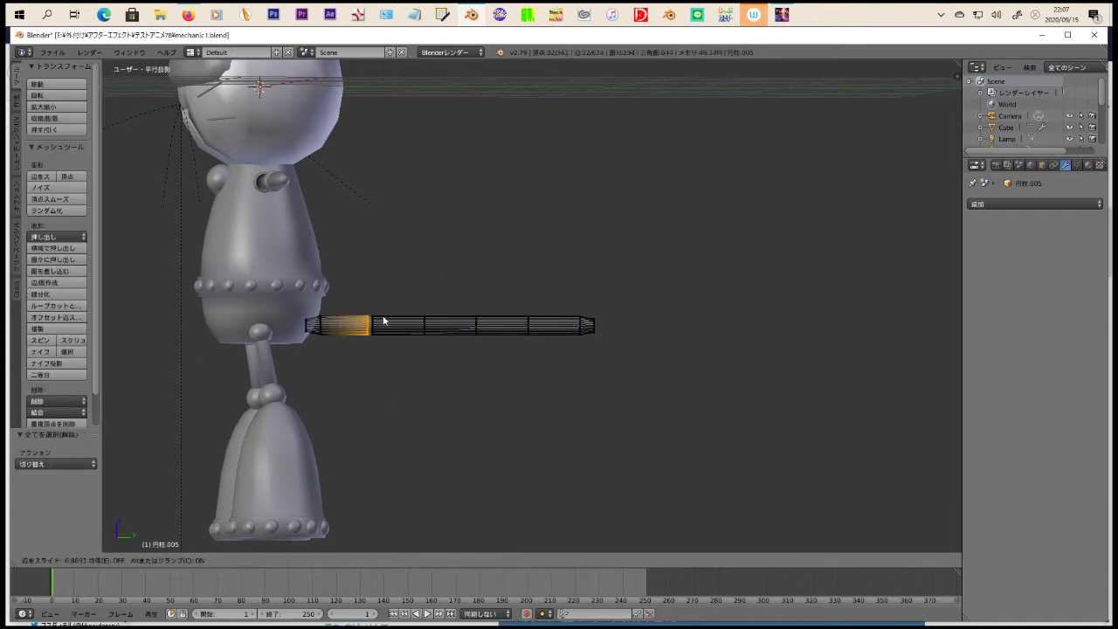
{"action": "left_click", "coordinate": [383, 321]}
Step: Add a second loop cut further along the tube and check it from side and top views
{"action": "scroll", "coordinate": [383, 321], "scroll_direction": "up", "scroll_amount": 4}
{"action": "left_click", "coordinate": [80, 312]}
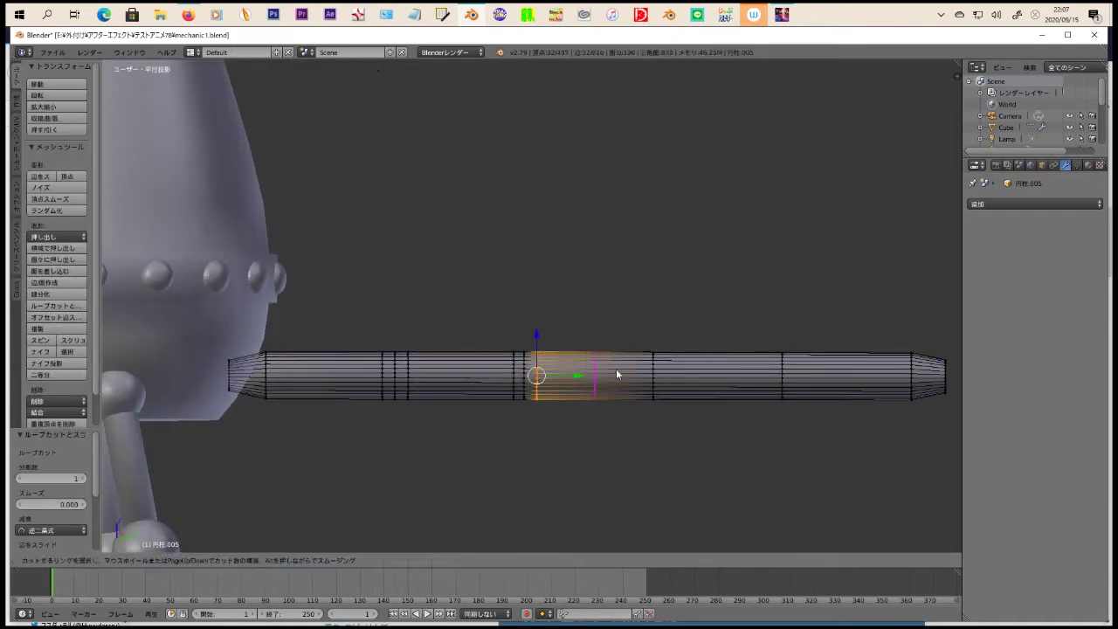
{"action": "left_click", "coordinate": [672, 384]}
{"action": "left_click", "coordinate": [795, 380]}
{"action": "key", "text": "a"}
{"action": "mouse_move", "coordinate": [794, 380]}
{"action": "middle_mouse_down"}
{"action": "mouse_move", "coordinate": [811, 424]}
{"action": "mouse_move", "coordinate": [474, 494]}
{"action": "mouse_move", "coordinate": [673, 524]}
{"action": "mouse_move", "coordinate": [424, 394]}
{"action": "middle_mouse_up"}
{"action": "key", "text": "KP_3"}
{"action": "key", "text": "KP_7"}
{"action": "scroll", "coordinate": [455, 434], "scroll_direction": "down", "scroll_amount": 3}
Step: Try stretching the piece along Y, then undo back to the extruded tube
{"action": "key", "text": "ctrl+z"}
{"action": "key", "text": "ctrl+z"}
{"action": "key", "text": "ctrl+z"}
{"action": "key", "text": "KP_3"}
{"action": "key", "text": "KP_7"}
{"action": "key", "text": "KP_3"}
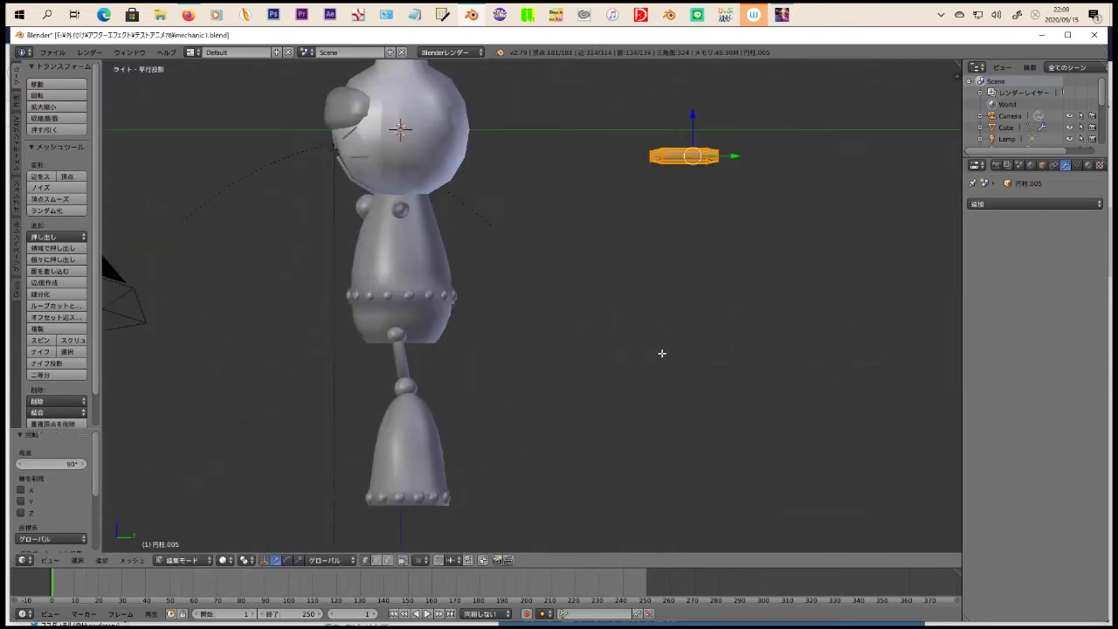
{"action": "key", "text": "s"}
{"action": "key", "text": "y"}
{"action": "left_click", "coordinate": [570, 323]}
{"action": "key", "text": "ctrl+z"}
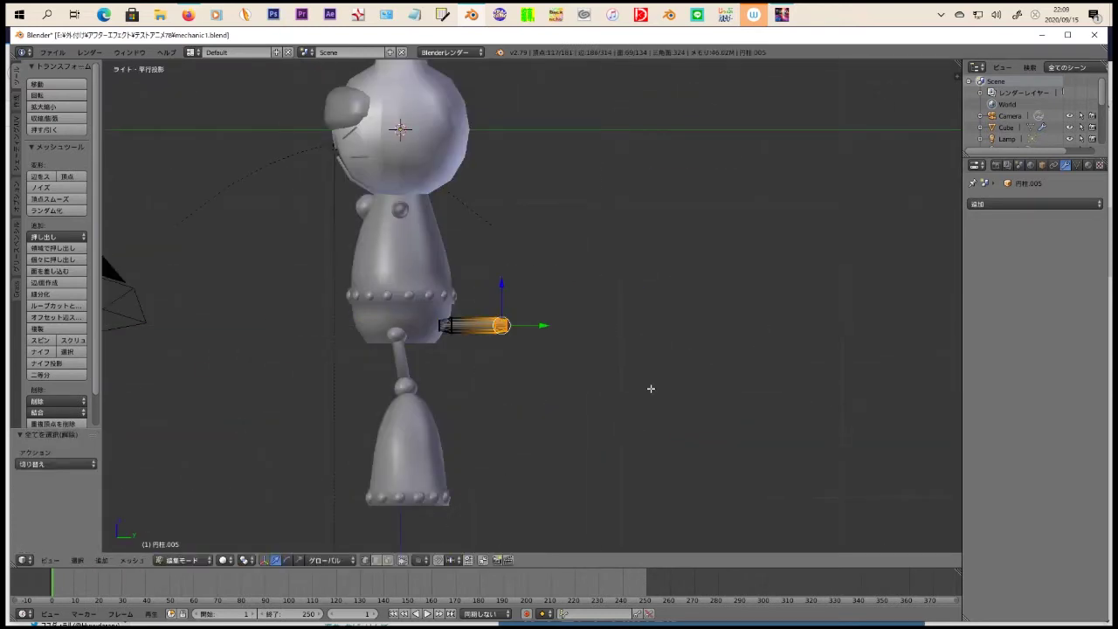
{"action": "key", "text": "ctrl+z"}
Step: Add a new loop cut along the tube and slide it into position
{"action": "key", "text": "ctrl+r"}
{"action": "scroll", "coordinate": [572, 337], "scroll_direction": "up", "scroll_amount": 3}
{"action": "left_click", "coordinate": [450, 323]}
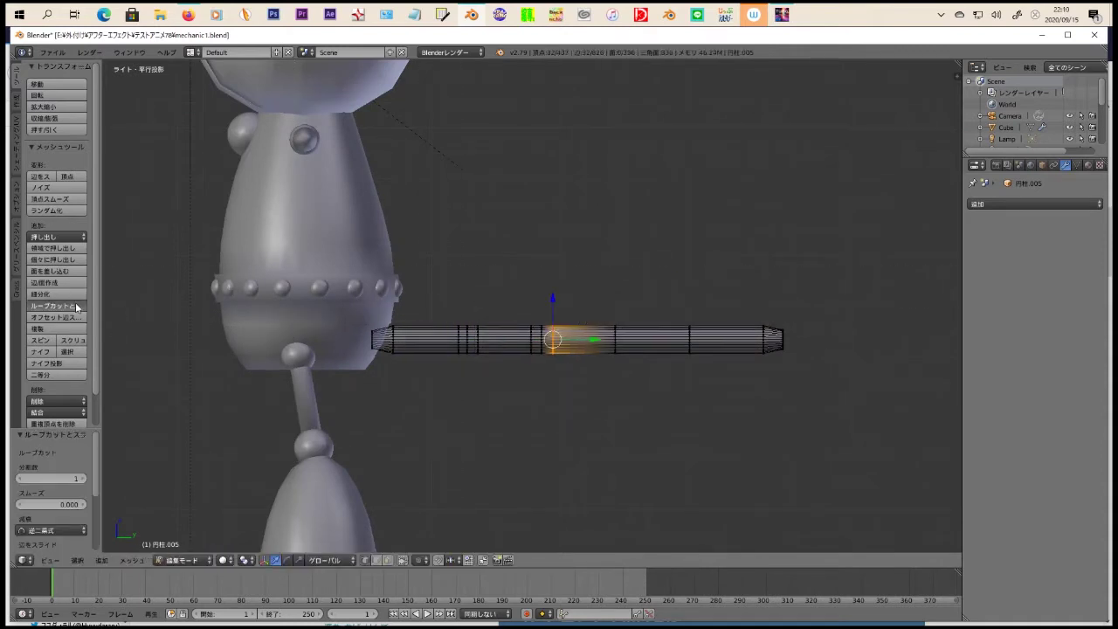
{"action": "left_click", "coordinate": [718, 345]}
{"action": "key", "text": "a"}
Step: Scale down two edge loops to pinch the tail's joints
{"action": "key", "text": "b"}
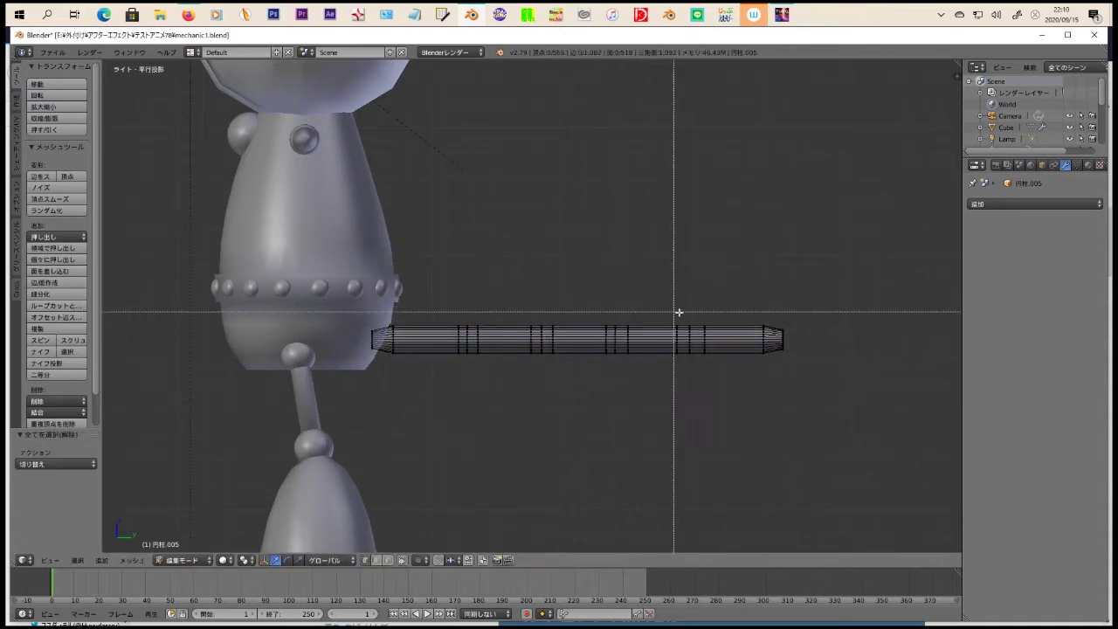
{"action": "left_click", "coordinate": [621, 367], "text": "alt"}
{"action": "key", "text": "s"}
{"action": "left_click", "coordinate": [621, 366]}
{"action": "key", "text": "a"}
{"action": "key", "text": "b"}
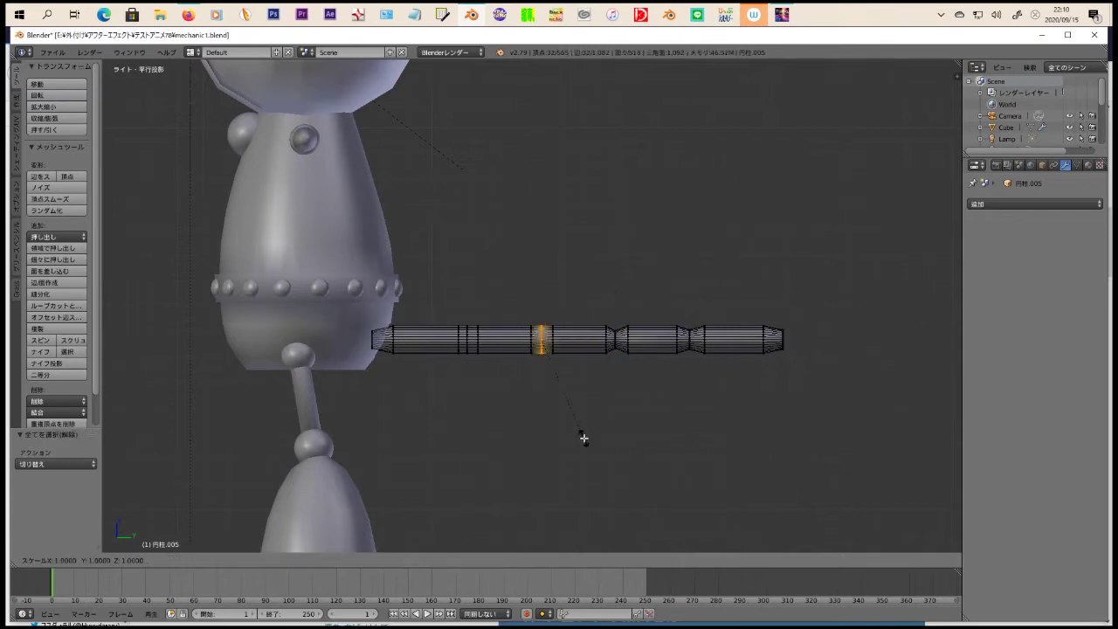
{"action": "left_click", "coordinate": [583, 438]}
{"action": "key", "text": "a"}
{"action": "left_click", "coordinate": [461, 337], "text": "alt"}
Step: Rotate the whole tail to tilt it slightly
{"action": "key", "text": "a"}
{"action": "key", "text": "r"}
{"action": "left_click", "coordinate": [644, 388]}
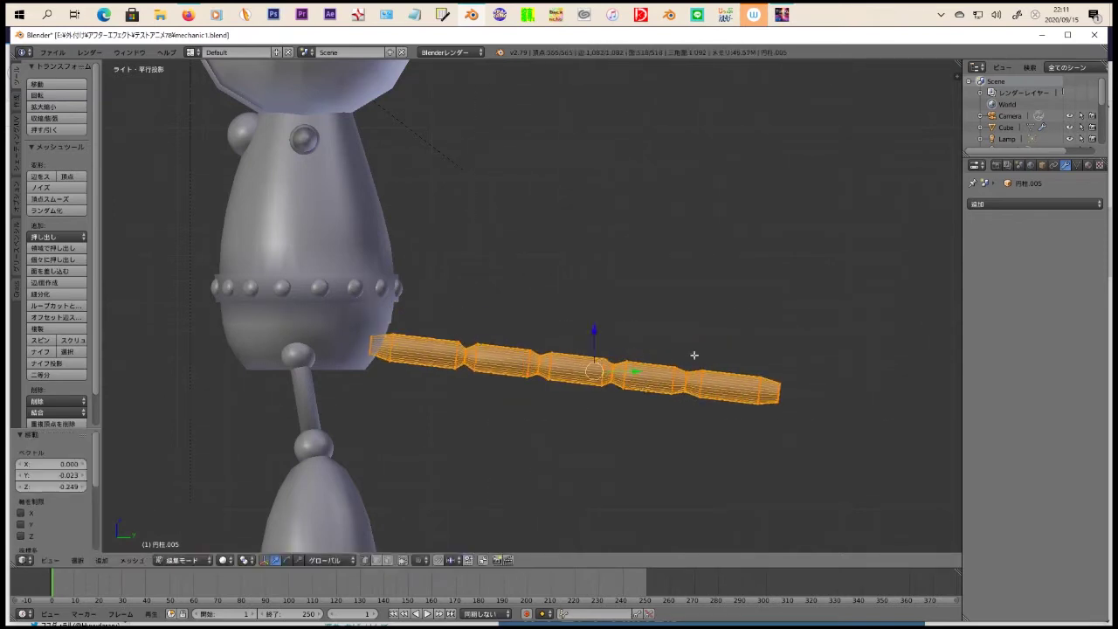
{"action": "left_click", "coordinate": [644, 388]}
{"action": "scroll", "coordinate": [651, 376], "scroll_direction": "down", "scroll_amount": 2}
{"action": "scroll", "coordinate": [663, 353], "scroll_direction": "up", "scroll_amount": 2}
Step: Box-select the tip segment and rotate it to bend the tail's end
{"action": "key", "text": "a"}
{"action": "key", "text": "b"}
{"action": "left_click_drag", "start_coordinate": [464, 332], "coordinate": [878, 429]}
{"action": "key", "text": "a"}
{"action": "key", "text": "b"}
{"action": "left_click_drag", "start_coordinate": [690, 327], "coordinate": [881, 453]}
{"action": "key", "text": "r"}
{"action": "left_click", "coordinate": [882, 463]}
Step: Select the segments from the second to the tip and try rotating them, then cancel
{"action": "key", "text": "b"}
{"action": "left_click_drag", "start_coordinate": [469, 337], "coordinate": [736, 411]}
{"action": "key", "text": "a"}
{"action": "key", "text": "b"}
{"action": "left_click_drag", "start_coordinate": [469, 337], "coordinate": [905, 446]}
{"action": "key", "text": "r"}
{"action": "right_click", "coordinate": [886, 357]}
{"action": "key", "text": "a"}
{"action": "key", "text": "b"}
Step: Rotate the outer tail segments into a curve, bending the outermost ones upward
{"action": "left_click_drag", "start_coordinate": [544, 312], "coordinate": [679, 389]}
{"action": "key", "text": "ctrl+z"}
{"action": "key", "text": "ctrl+z"}
{"action": "key", "text": "r"}
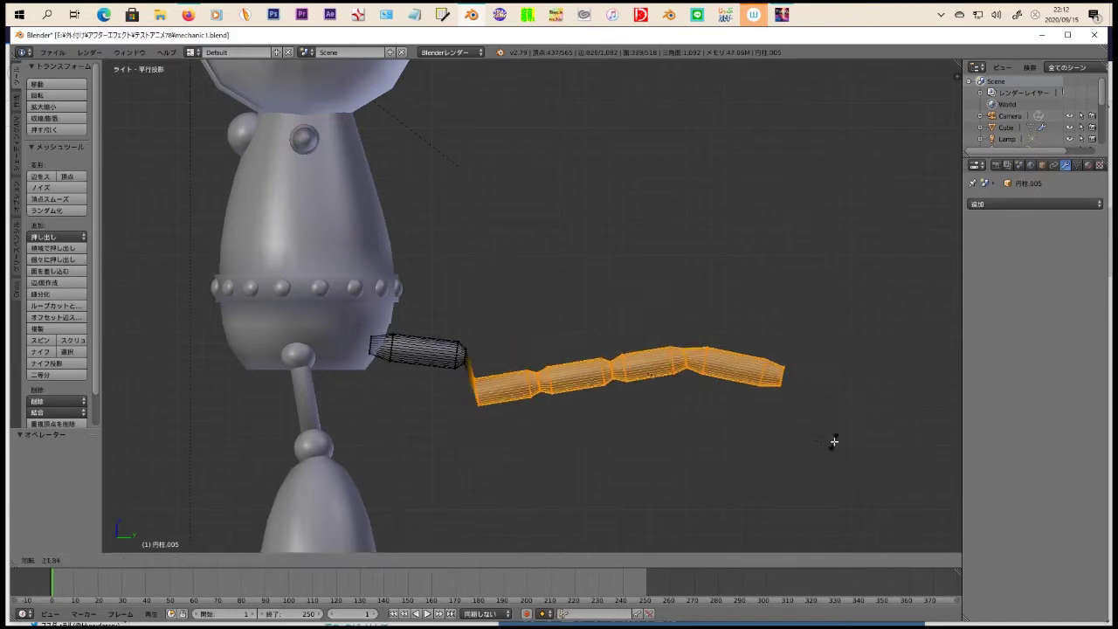
{"action": "left_click", "coordinate": [834, 454]}
{"action": "key", "text": "a"}
{"action": "key", "text": "b"}
{"action": "left_click_drag", "start_coordinate": [540, 290], "coordinate": [808, 371]}
{"action": "key", "text": "r"}
{"action": "left_click", "coordinate": [661, 300]}
Step: Raise the ring near the tail tip, then return to Object Mode in front view
{"action": "key", "text": "a"}
{"action": "key", "text": "b"}
{"action": "left_click_drag", "start_coordinate": [602, 267], "coordinate": [664, 329]}
{"action": "mouse_move", "coordinate": [876, 322]}
{"action": "middle_mouse_down"}
{"action": "mouse_move", "coordinate": [736, 280]}
{"action": "mouse_move", "coordinate": [748, 367]}
{"action": "middle_mouse_up"}
{"action": "key", "text": "g"}
{"action": "left_click", "coordinate": [741, 324]}
{"action": "middle_click_drag", "start_coordinate": [742, 324], "coordinate": [19, 104]}
{"action": "key", "text": "Tab"}
{"action": "key", "text": "KP_1"}
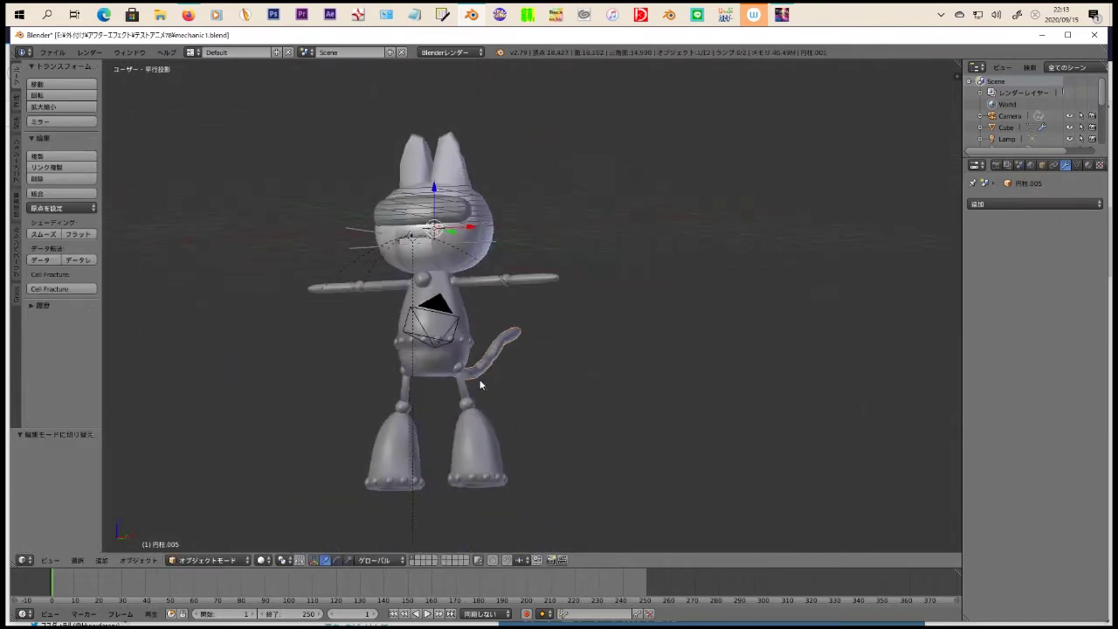
Step: Select the camera and check the view through it and from the side
{"action": "scroll", "coordinate": [394, 405], "scroll_direction": "down", "scroll_amount": 3}
{"action": "right_click", "coordinate": [349, 342]}
{"action": "key", "text": "KP_0"}
{"action": "key", "text": "KP_3"}
{"action": "key", "text": "KP_0"}
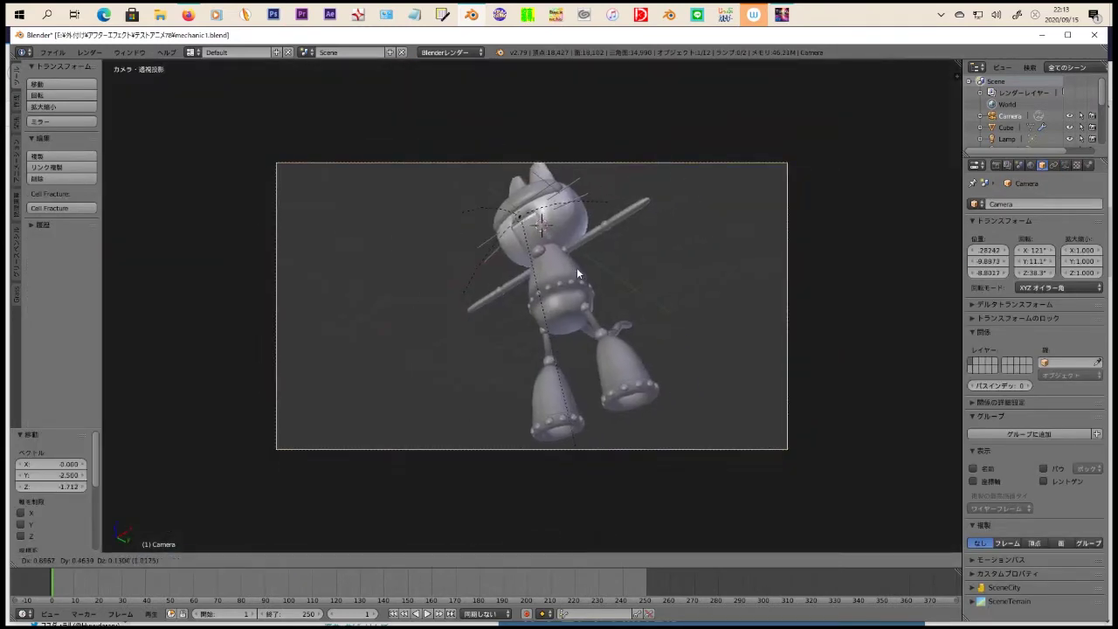
Step: Select the riveted body piece in Edit Mode and pick an edge loop
{"action": "middle_click_drag", "start_coordinate": [576, 267], "coordinate": [562, 192]}
{"action": "right_click", "coordinate": [561, 192]}
{"action": "key", "text": "Tab"}
{"action": "left_click", "coordinate": [17, 140]}
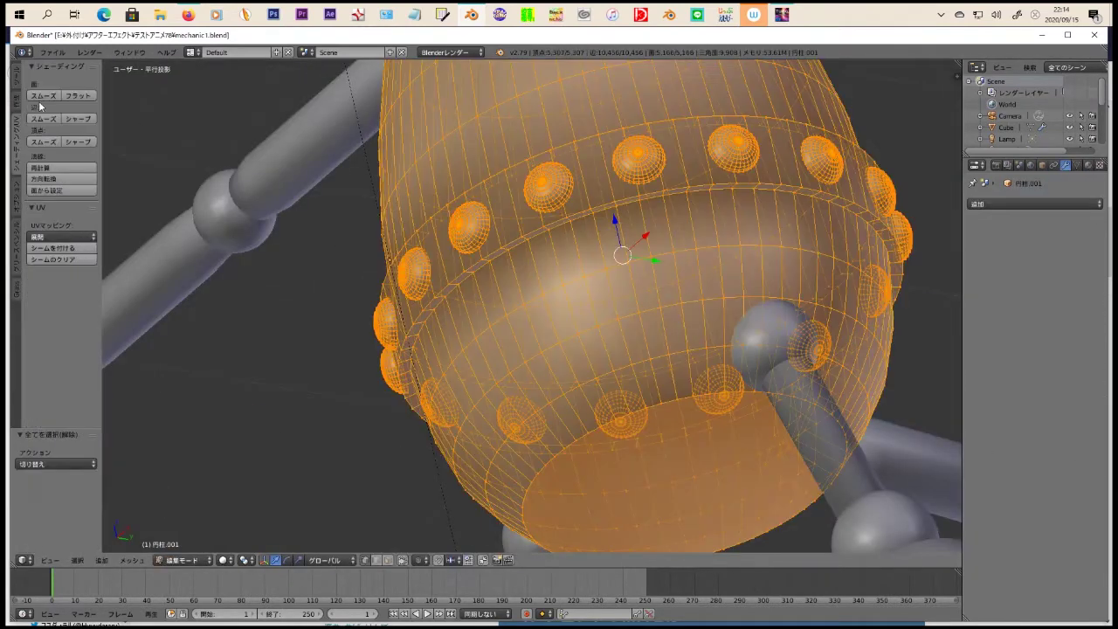
{"action": "key", "text": "a"}
{"action": "mouse_move", "coordinate": [486, 253]}
{"action": "middle_mouse_down"}
{"action": "mouse_move", "coordinate": [344, 299]}
{"action": "mouse_move", "coordinate": [413, 267]}
{"action": "mouse_move", "coordinate": [457, 464]}
{"action": "mouse_move", "coordinate": [617, 344]}
{"action": "mouse_move", "coordinate": [559, 262]}
{"action": "middle_mouse_up"}
{"action": "right_click", "coordinate": [344, 300], "text": "alt"}
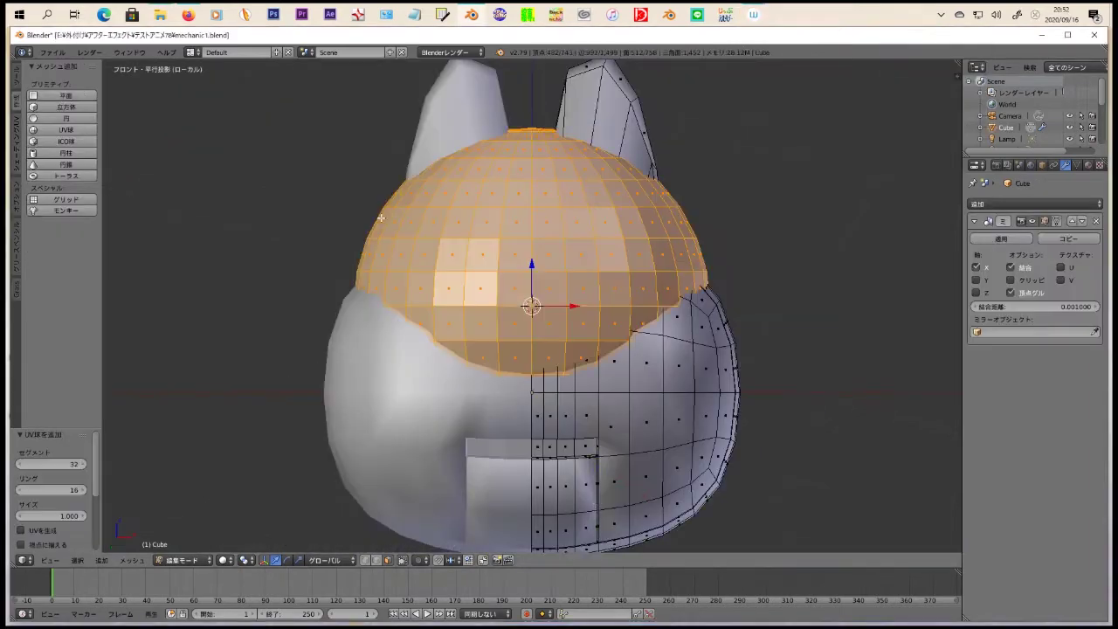
Step: Shrink the small sphere, move it onto the face, and stretch it vertically
{"action": "key", "text": "KP_1"}
{"action": "scroll", "coordinate": [379, 209], "scroll_direction": "down", "scroll_amount": 3}
{"action": "key", "text": "s"}
{"action": "left_click", "coordinate": [399, 300]}
{"action": "scroll", "coordinate": [399, 300], "scroll_direction": "up", "scroll_amount": 6}
{"action": "key", "text": "g"}
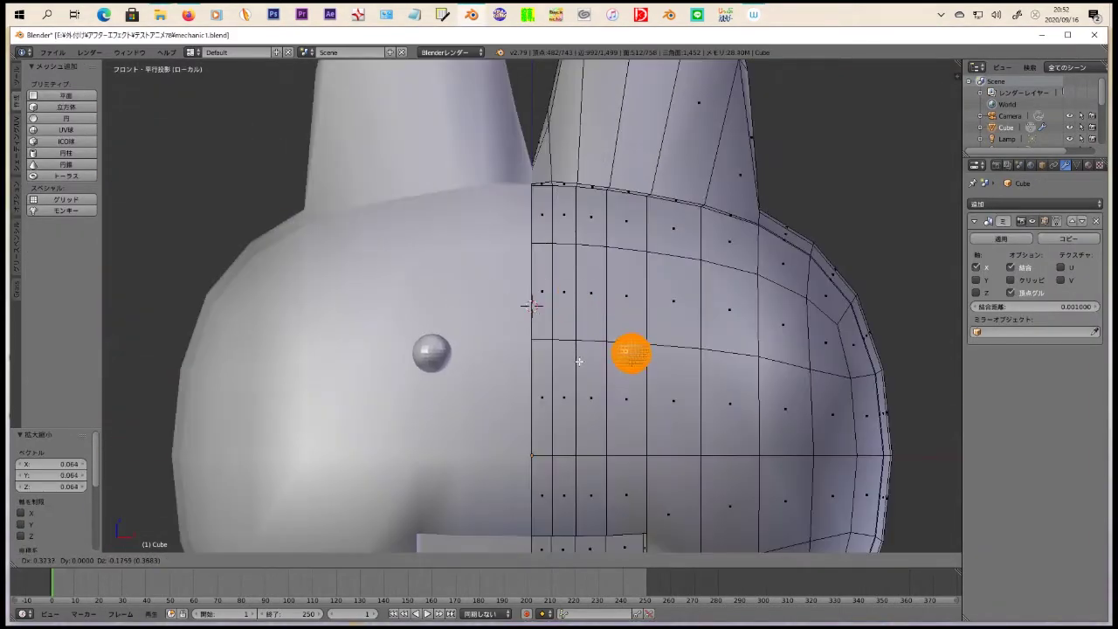
{"action": "left_click", "coordinate": [723, 410]}
{"action": "scroll", "coordinate": [722, 376], "scroll_direction": "down", "scroll_amount": 3}
{"action": "key", "text": "s"}
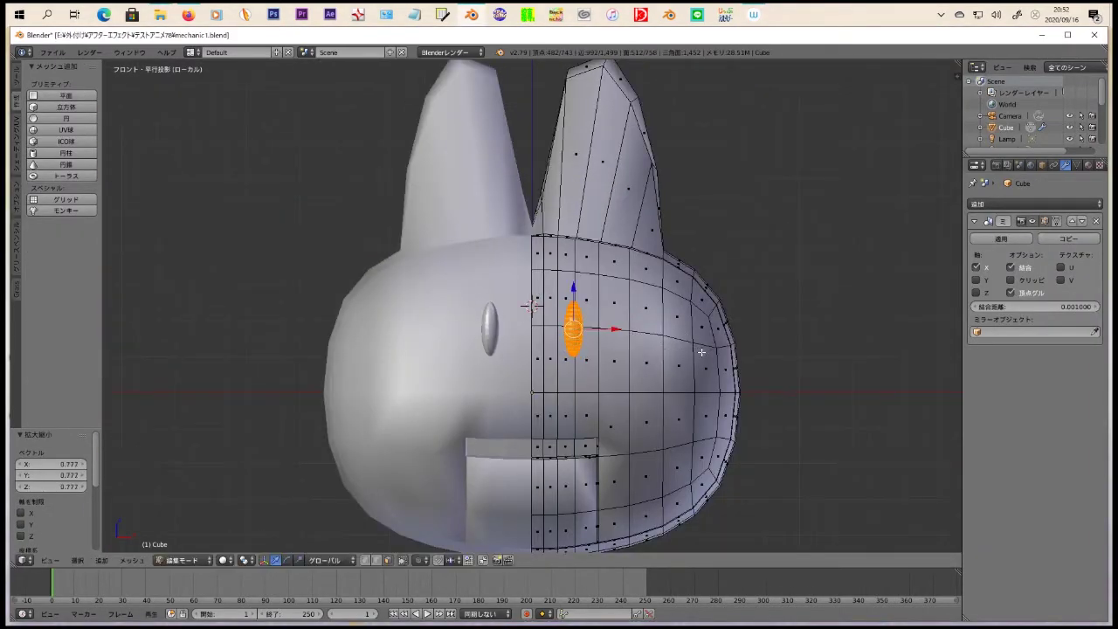
Step: Reveal hidden geometry and smooth-shade the eye sphere
{"action": "key", "text": "KP_Divide"}
{"action": "key", "text": "KP_Divide"}
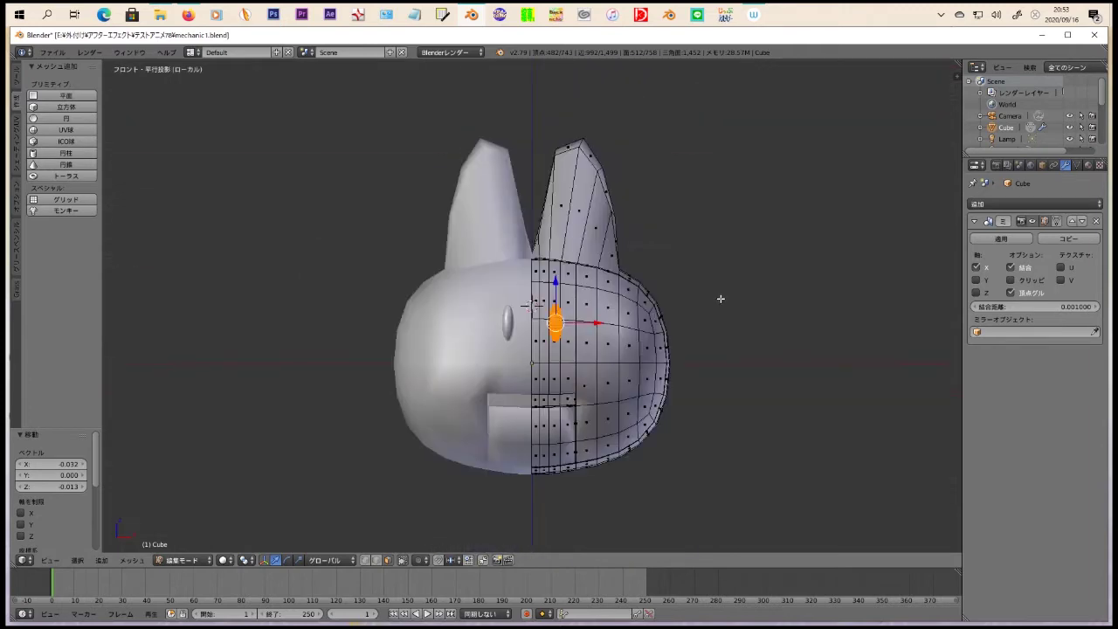
{"action": "key", "text": "KP_3"}
{"action": "key", "text": "shift+h"}
{"action": "left_click", "coordinate": [15, 94]}
{"action": "left_click", "coordinate": [15, 144]}
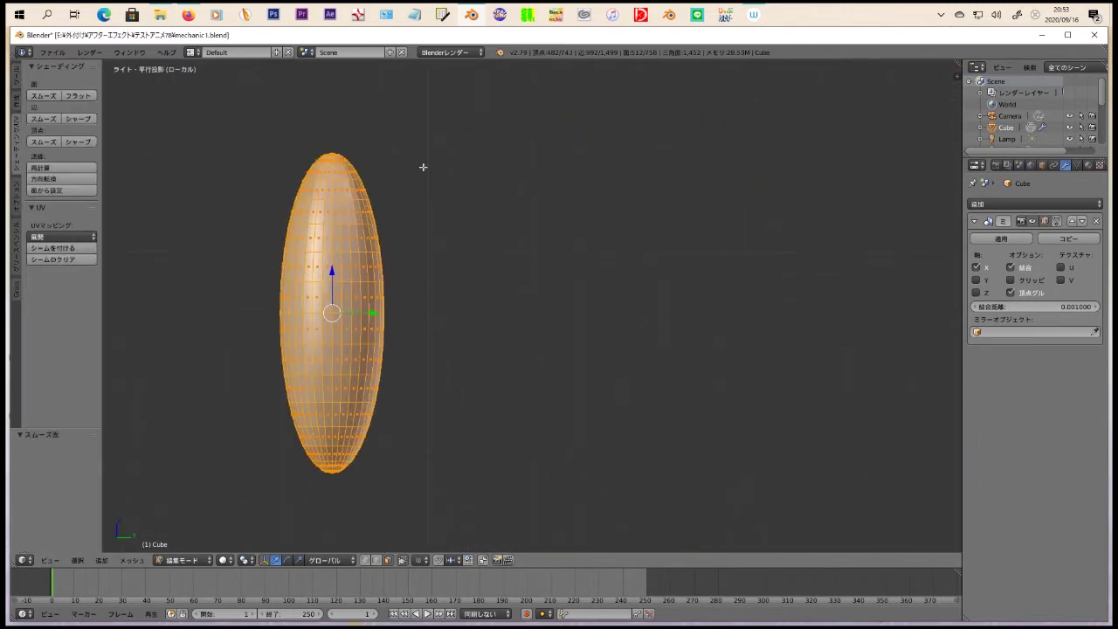
Step: Delete the right half of the eye sphere
{"action": "key", "text": "a"}
{"action": "key", "text": "b"}
{"action": "left_click_drag", "start_coordinate": [332, 133], "coordinate": [402, 560]}
{"action": "key", "text": "x"}
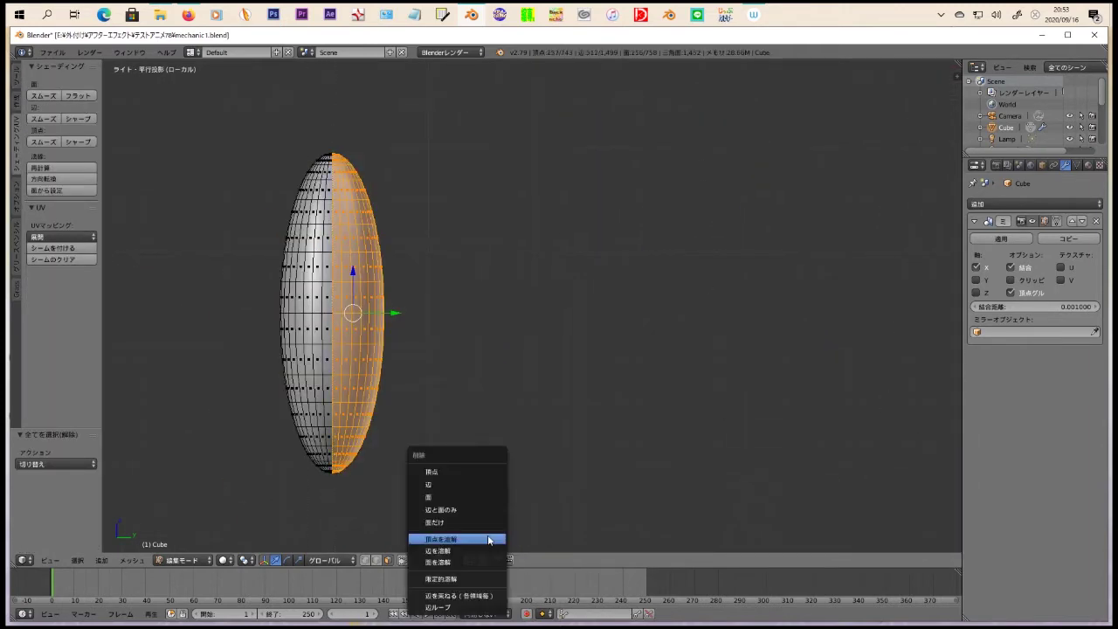
{"action": "left_click", "coordinate": [468, 501]}
Step: Move the remaining half-eye along Y, then exit local view to the front view in Object Mode
{"action": "scroll", "coordinate": [468, 500], "scroll_direction": "down", "scroll_amount": 6}
{"action": "key", "text": "a"}
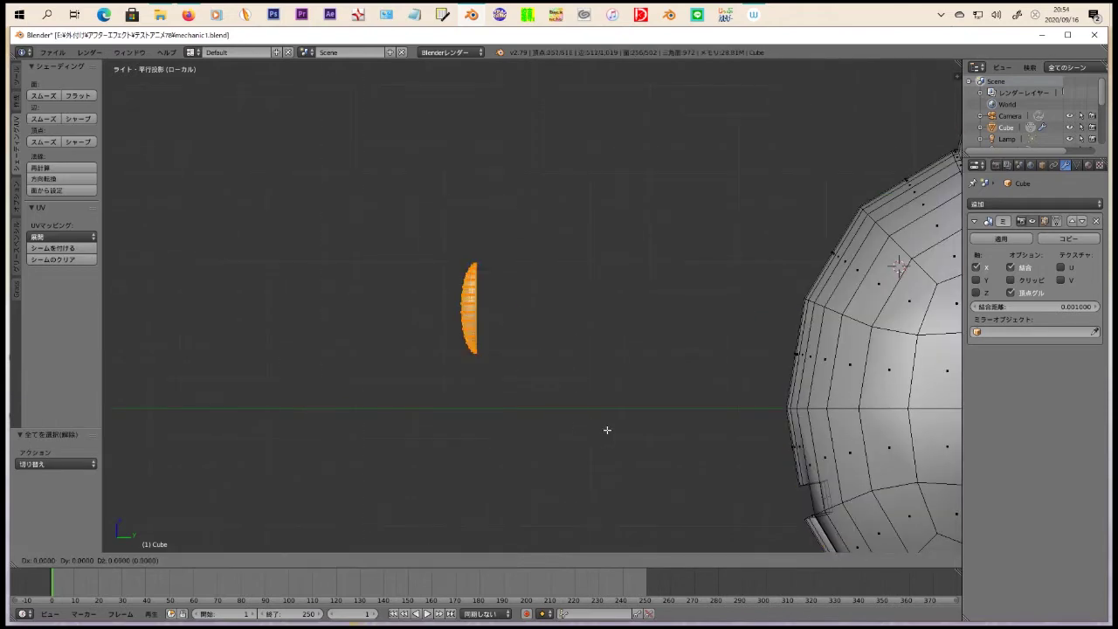
{"action": "key", "text": "g"}
{"action": "key", "text": "y"}
{"action": "left_click", "coordinate": [934, 472]}
{"action": "key", "text": "KP_Divide"}
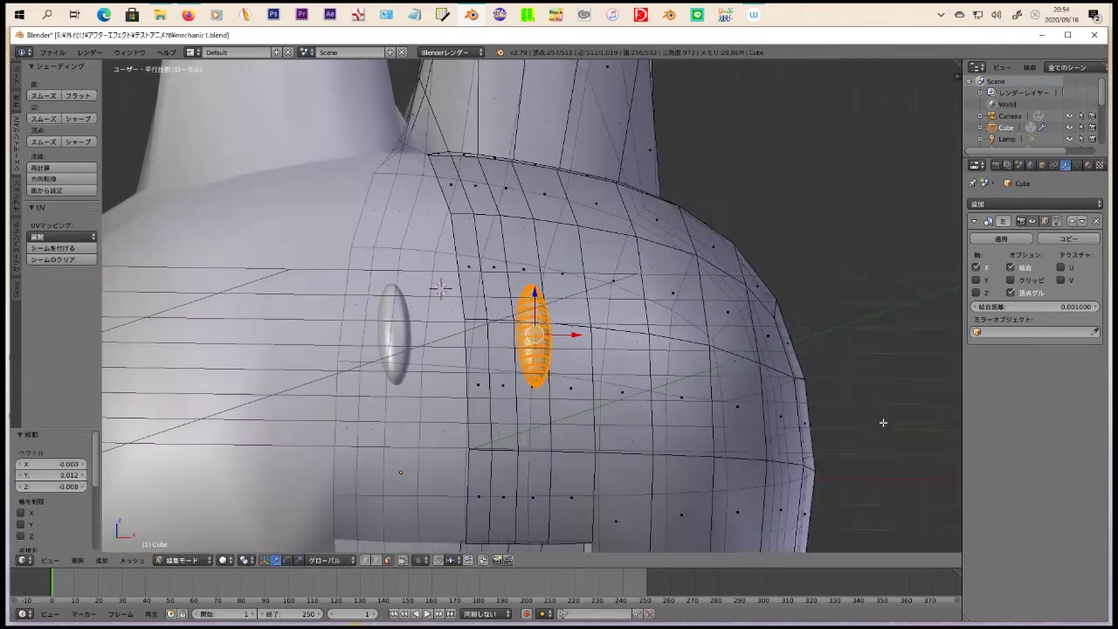
{"action": "key", "text": "KP_1"}
{"action": "key", "text": "Tab"}
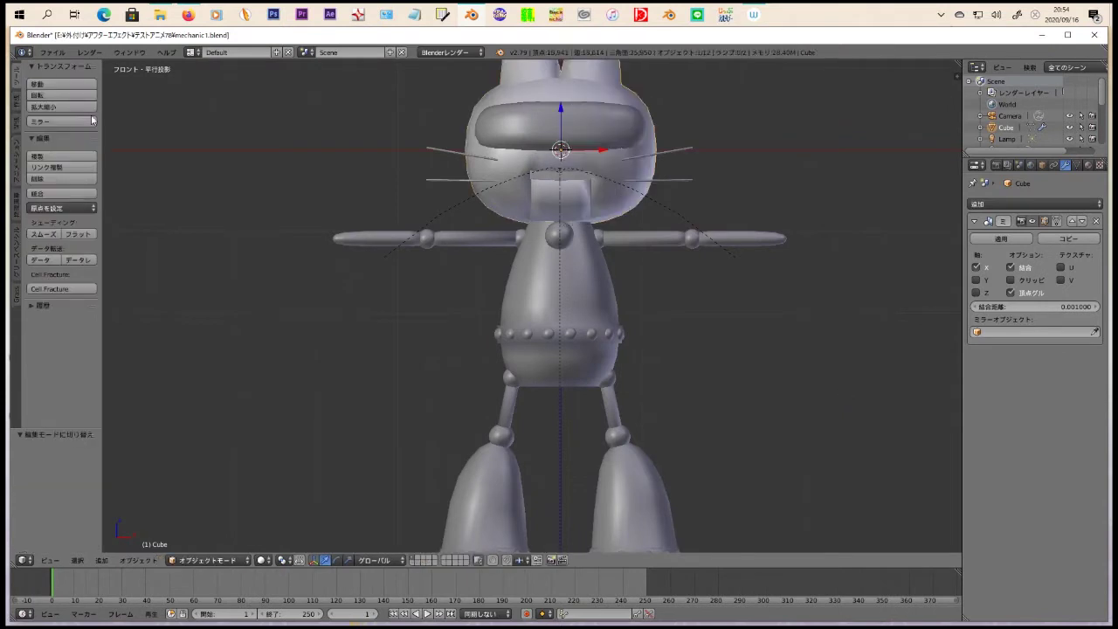
Step: Add a UV sphere and delete its right half, leaving a half-sphere
{"action": "left_click", "coordinate": [17, 105]}
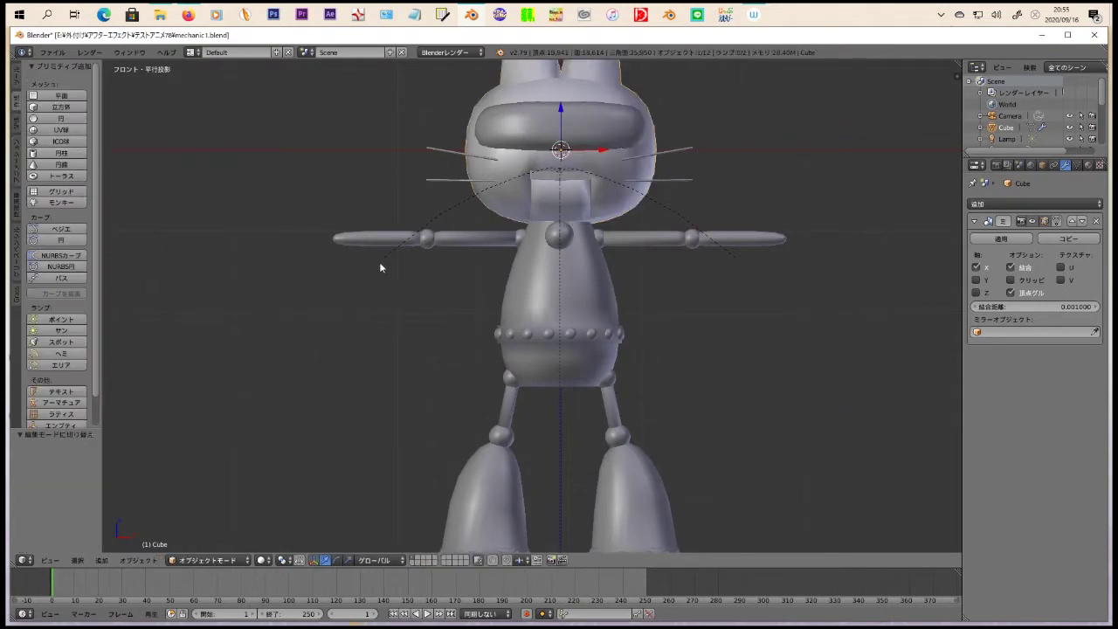
{"action": "left_click", "coordinate": [59, 129]}
{"action": "scroll", "coordinate": [486, 189], "scroll_direction": "down", "scroll_amount": 2}
{"action": "key", "text": "KP_3"}
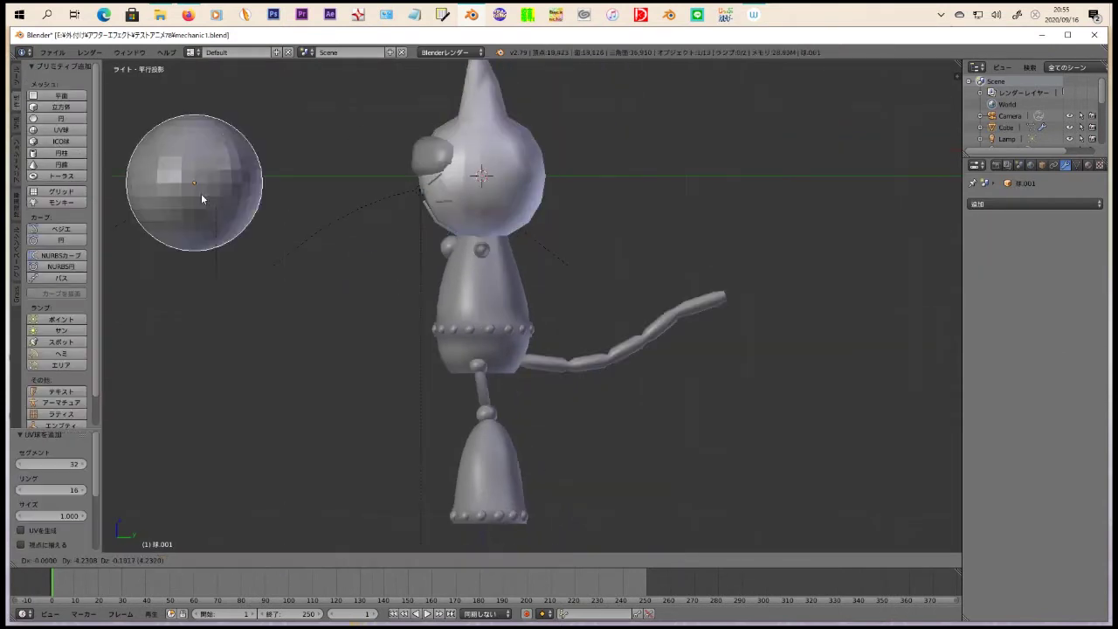
{"action": "key", "text": "Tab"}
{"action": "key", "text": "a"}
{"action": "key", "text": "b"}
{"action": "left_click_drag", "start_coordinate": [209, 96], "coordinate": [297, 253]}
{"action": "key", "text": "x"}
{"action": "left_click", "coordinate": [297, 381]}
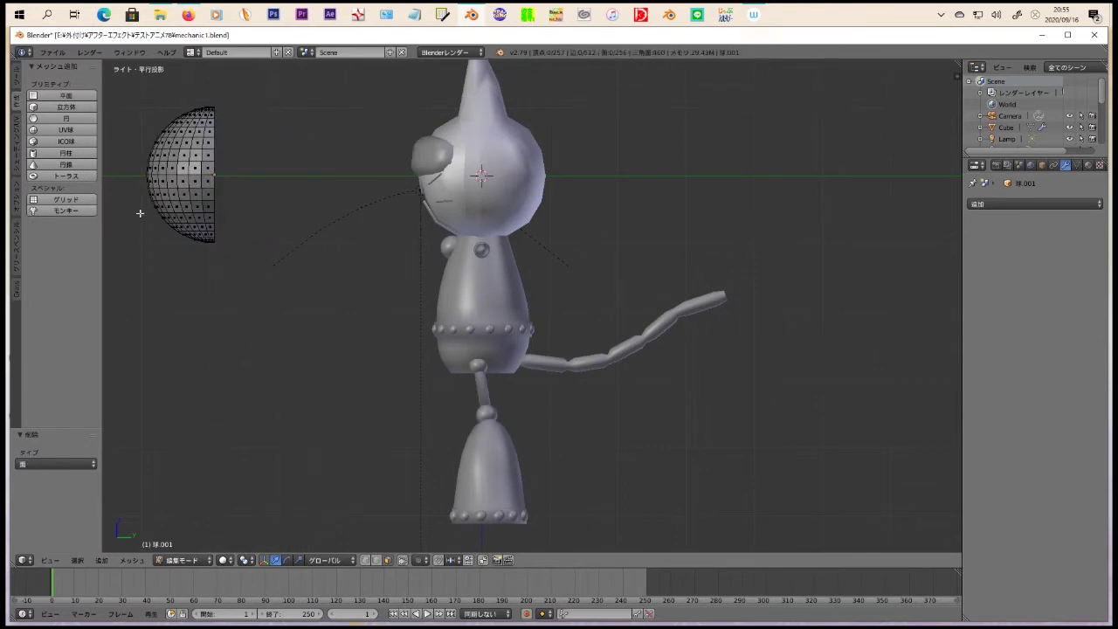
Step: Narrow the half-sphere along X, offset it, add a Mirror modifier and smooth its shading
{"action": "left_click", "coordinate": [233, 274]}
{"action": "key", "text": "KP_1"}
{"action": "key", "text": "s"}
{"action": "key", "text": "x"}
{"action": "left_click", "coordinate": [551, 202]}
{"action": "left_click", "coordinate": [1035, 204]}
{"action": "left_click", "coordinate": [838, 349]}
{"action": "key", "text": "g"}
{"action": "key", "text": "x"}
{"action": "left_click", "coordinate": [16, 131]}
{"action": "left_click", "coordinate": [42, 96]}
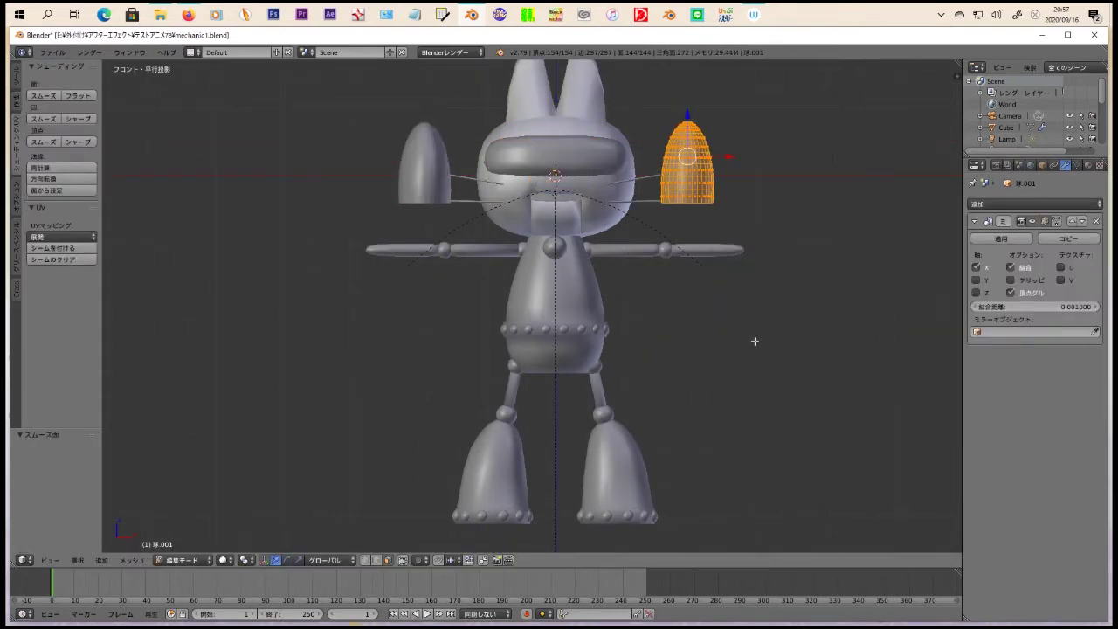
Step: Rotate the pad 180° about Y and 90° about Z, and scale it to 0.5
{"action": "key", "text": "Tab"}
{"action": "type", "text": "ry180"}
{"action": "key", "text": "Return"}
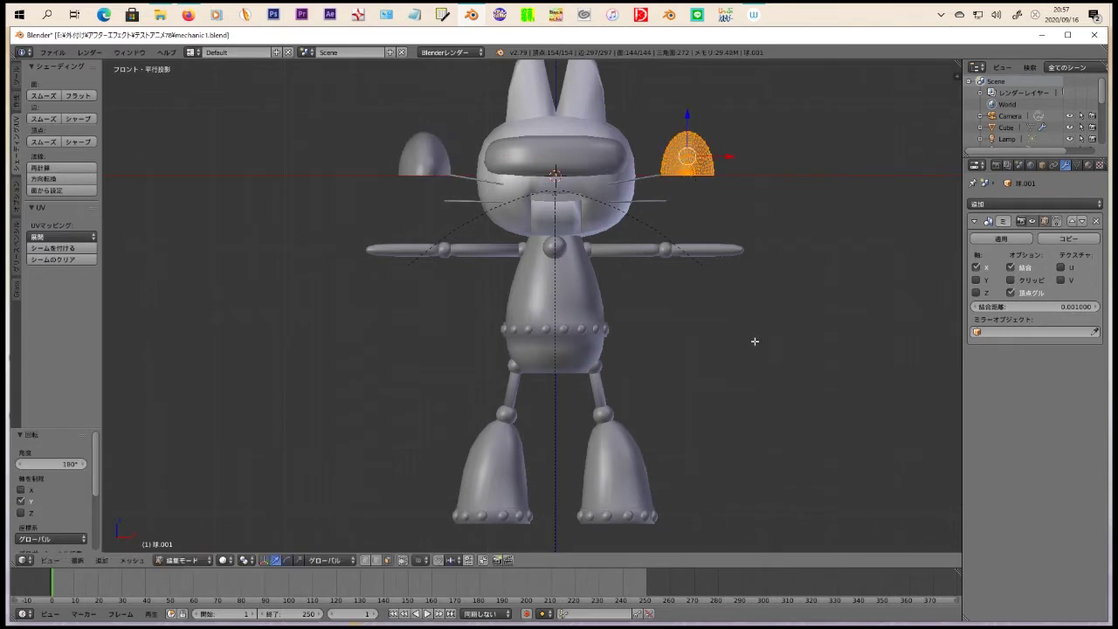
{"action": "type", "text": "z90"}
{"action": "key", "text": "Return"}
{"action": "key", "text": "g"}
{"action": "key", "text": "y"}
{"action": "left_click", "coordinate": [748, 314]}
{"action": "mouse_move", "coordinate": [748, 315]}
{"action": "middle_mouse_down"}
{"action": "mouse_move", "coordinate": [649, 311]}
{"action": "mouse_move", "coordinate": [873, 387]}
{"action": "mouse_move", "coordinate": [690, 346]}
{"action": "middle_mouse_up"}
{"action": "type", "text": "s0.5"}
{"action": "key", "text": "Return"}
Step: Move the mirrored pads sideways and onto the top of the body, checking from the side and camera
{"action": "scroll", "coordinate": [690, 347], "scroll_direction": "up", "scroll_amount": 4}
{"action": "key", "text": "g"}
{"action": "key", "text": "x"}
{"action": "left_click", "coordinate": [749, 289]}
{"action": "scroll", "coordinate": [749, 290], "scroll_direction": "up", "scroll_amount": 1}
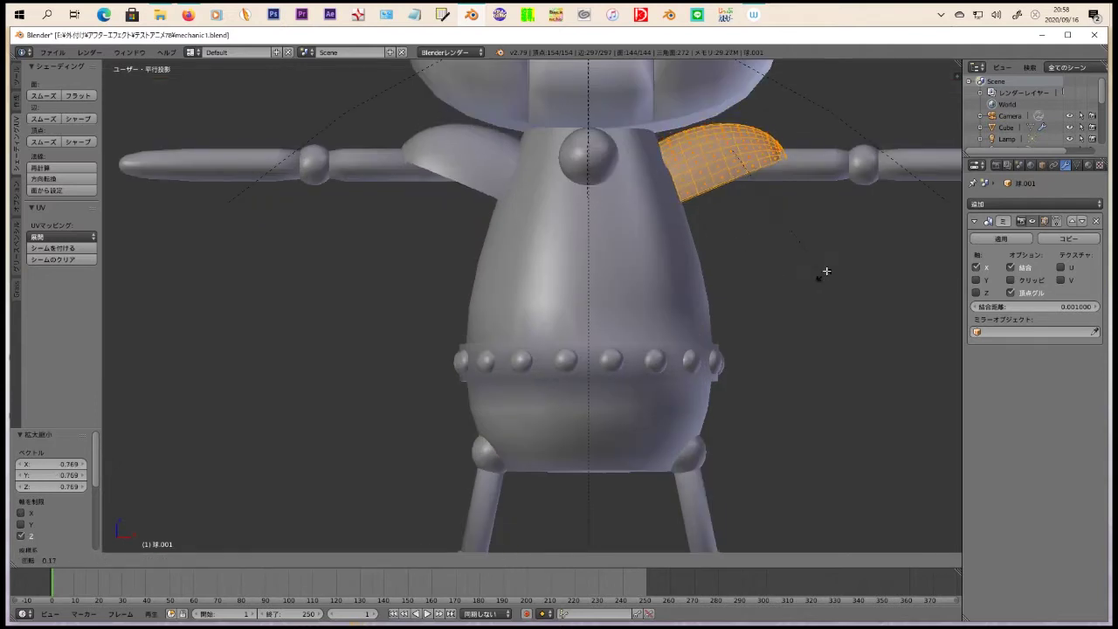
{"action": "key", "text": "g"}
{"action": "left_click", "coordinate": [716, 264]}
{"action": "middle_click_drag", "start_coordinate": [716, 265], "coordinate": [797, 465]}
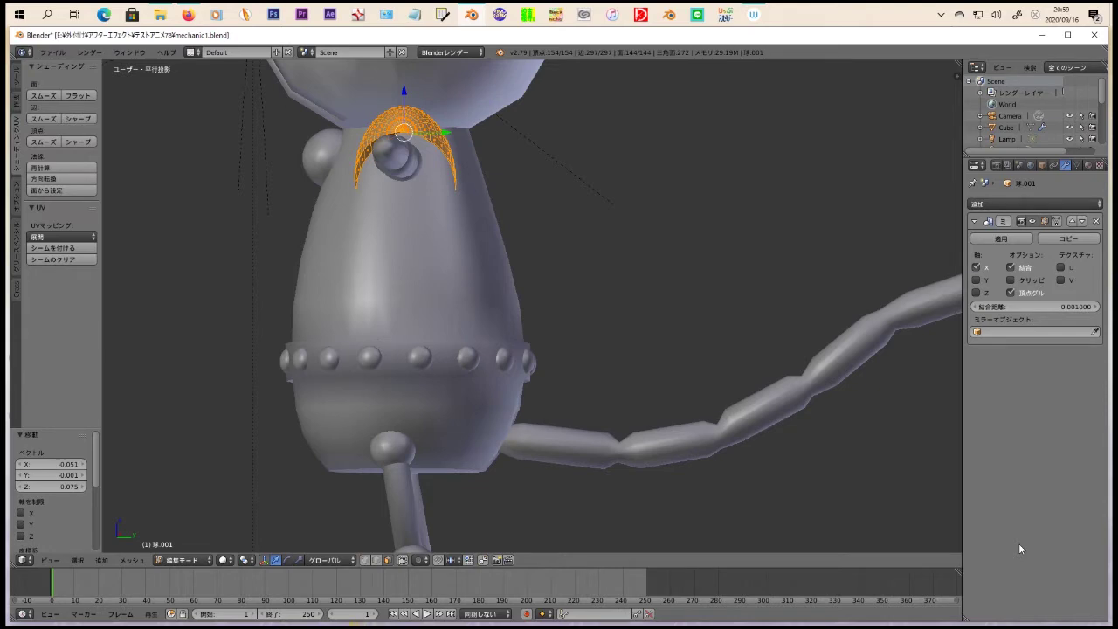
{"action": "key", "text": "KP_3"}
{"action": "left_click", "coordinate": [499, 239]}
{"action": "mouse_move", "coordinate": [499, 239]}
{"action": "middle_mouse_down"}
{"action": "mouse_move", "coordinate": [422, 271]}
{"action": "mouse_move", "coordinate": [544, 147]}
{"action": "middle_mouse_up"}
{"action": "key", "text": "KP_0"}
{"action": "key", "text": "Tab"}
{"action": "right_click", "coordinate": [515, 142]}
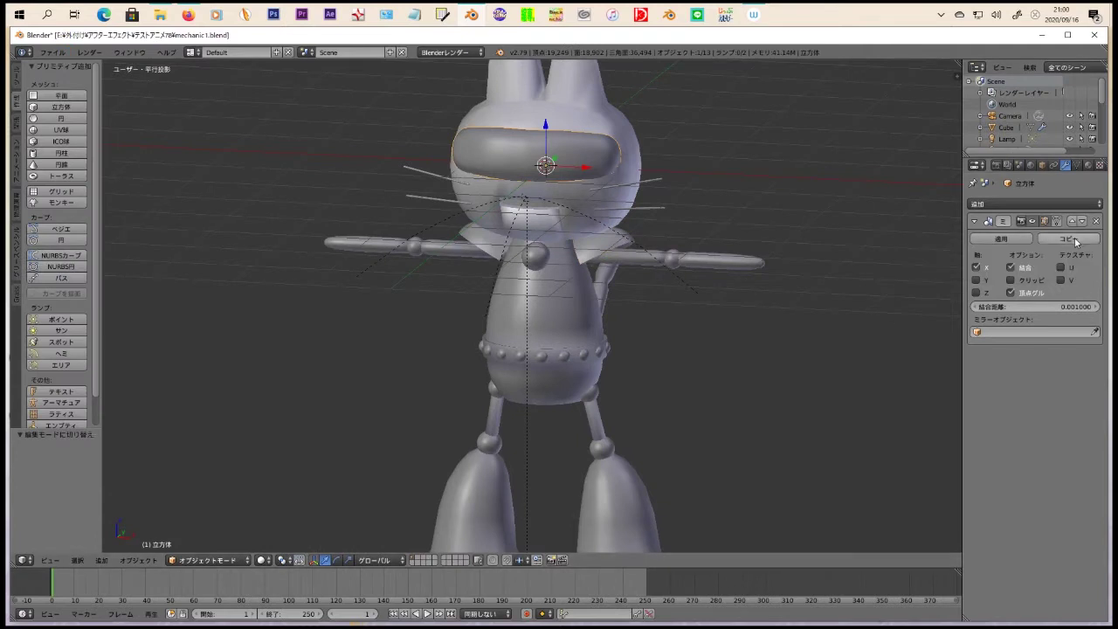
Step: Apply the visor's Mirror modifier and give it a black material named グラス
{"action": "left_click", "coordinate": [1000, 237]}
{"action": "right_click", "coordinate": [594, 113]}
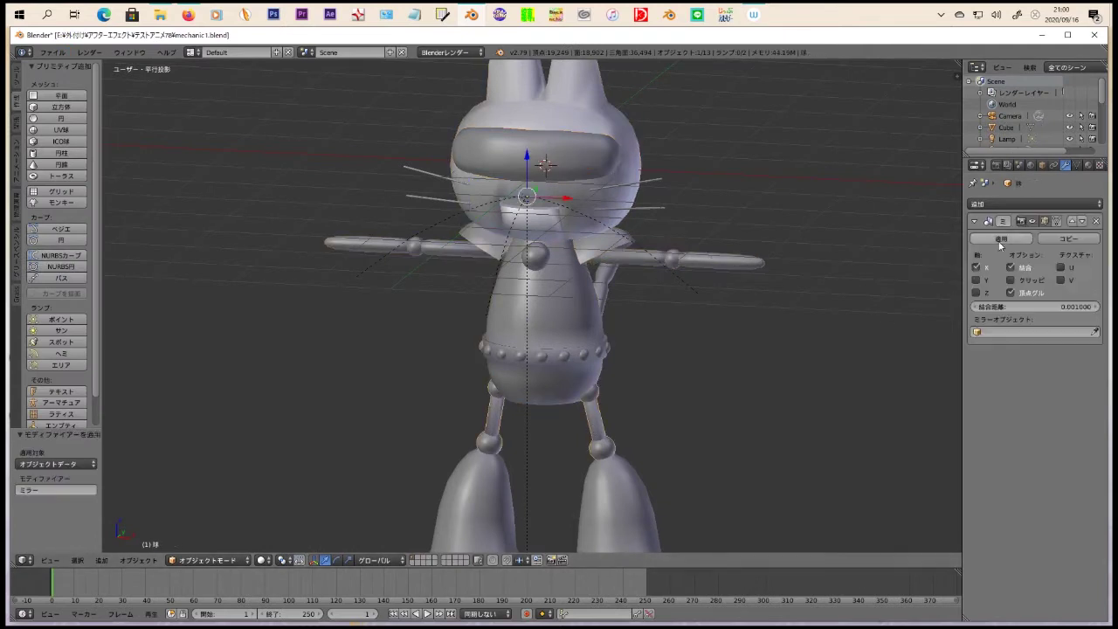
{"action": "right_click", "coordinate": [741, 286]}
{"action": "scroll", "coordinate": [660, 222], "scroll_direction": "down", "scroll_amount": 3}
{"action": "right_click", "coordinate": [651, 265]}
{"action": "scroll", "coordinate": [652, 266], "scroll_direction": "up", "scroll_amount": 4}
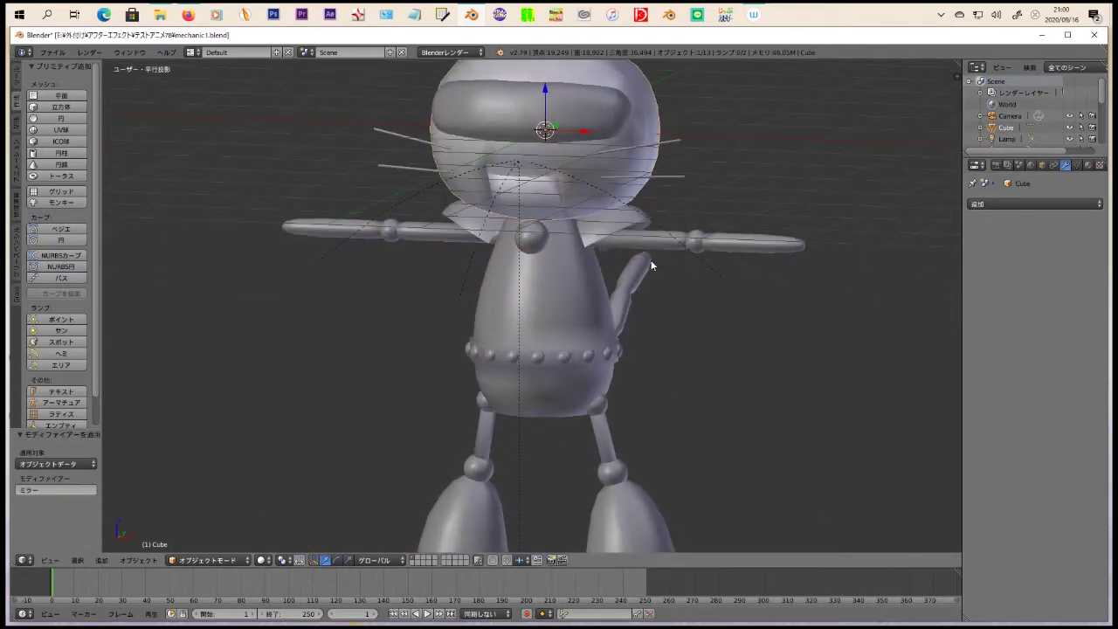
{"action": "left_click", "coordinate": [1087, 164]}
{"action": "left_click", "coordinate": [997, 382]}
{"action": "left_click_drag", "start_coordinate": [1018, 236], "coordinate": [1018, 310]}
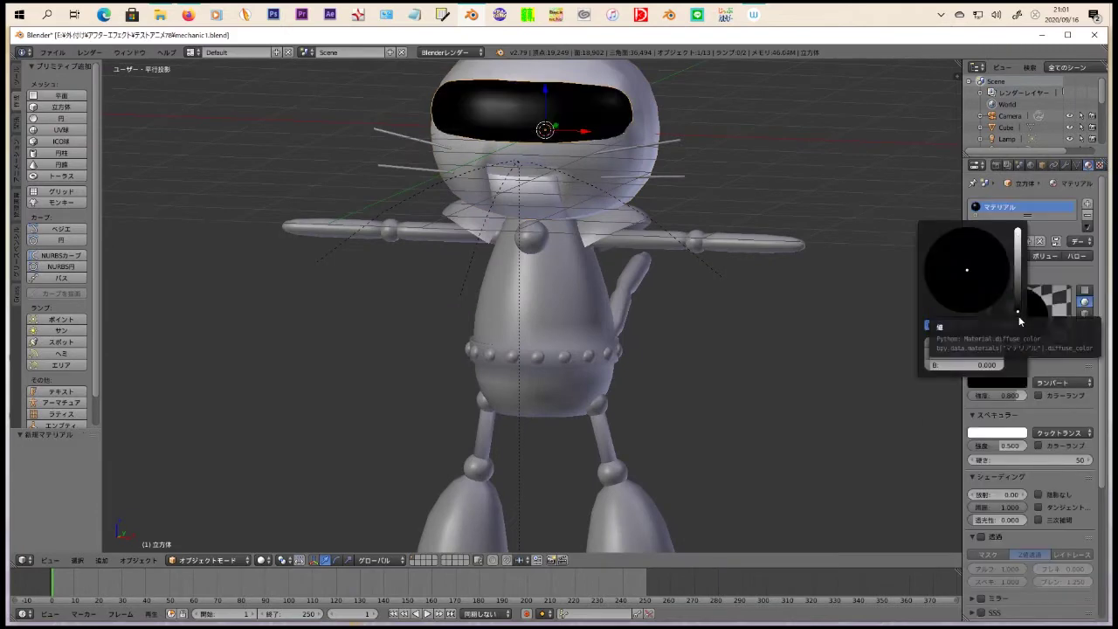
{"action": "scroll", "coordinate": [888, 343], "scroll_direction": "down", "scroll_amount": 3}
{"action": "type", "text": "グラス"}
{"action": "key", "text": "Return"}
Step: On the isolated head, make the eye material green and shadeless
{"action": "key", "text": "KP_Divide"}
{"action": "key", "text": "Tab"}
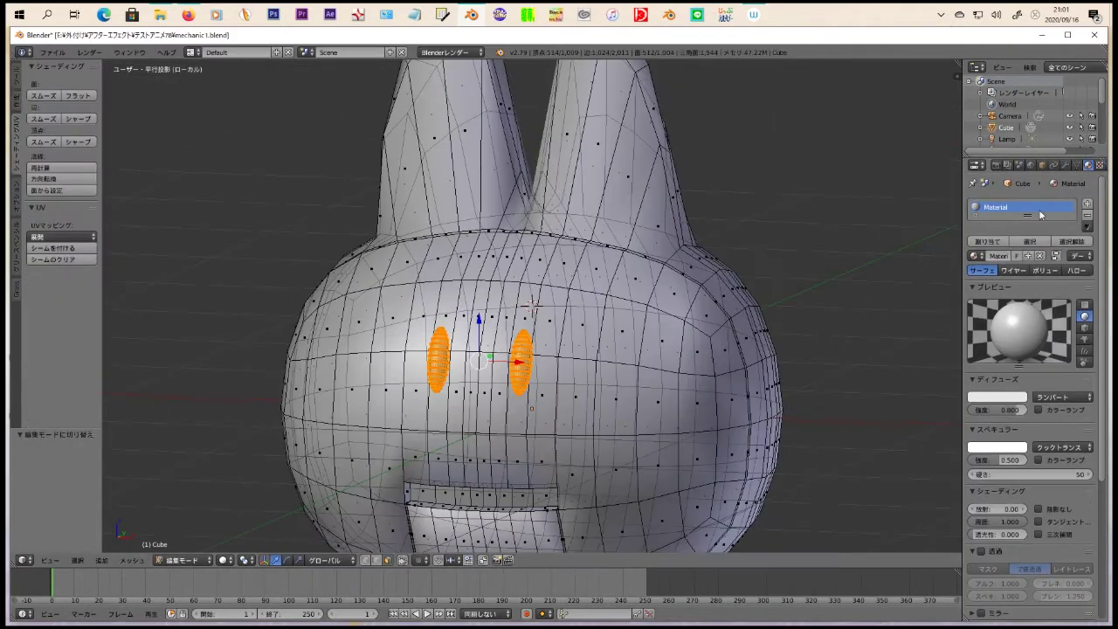
{"action": "left_click", "coordinate": [996, 396]}
{"action": "left_click", "coordinate": [952, 297]}
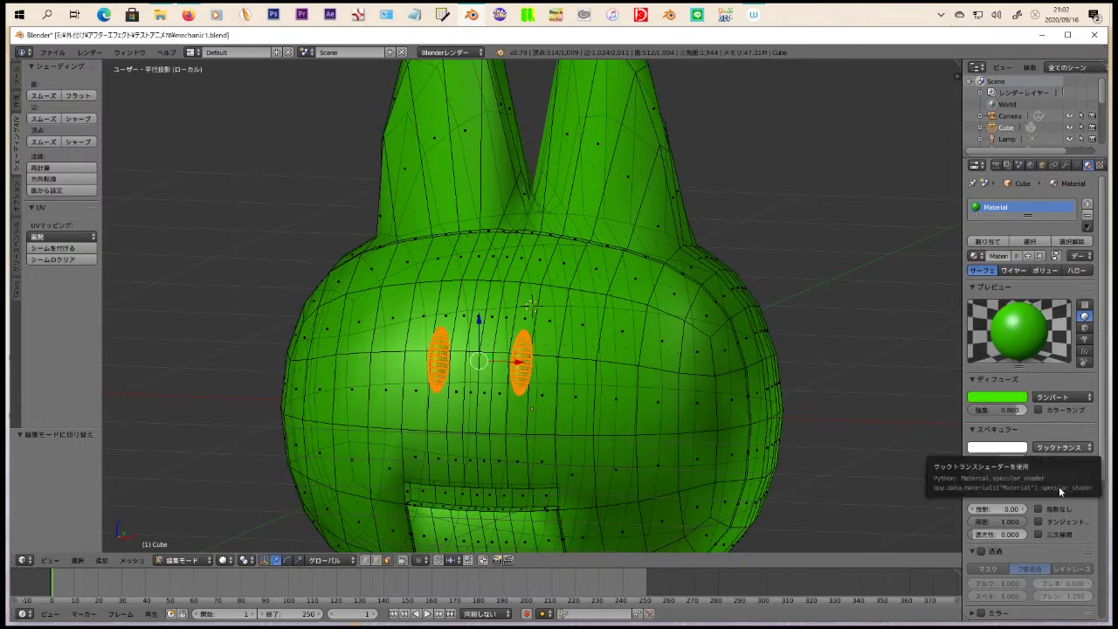
{"action": "left_click", "coordinate": [1038, 508]}
Step: Add a second head material slot for the white skin, assign it to the non-eye surface, and make it shadeless
{"action": "left_click", "coordinate": [1087, 203]}
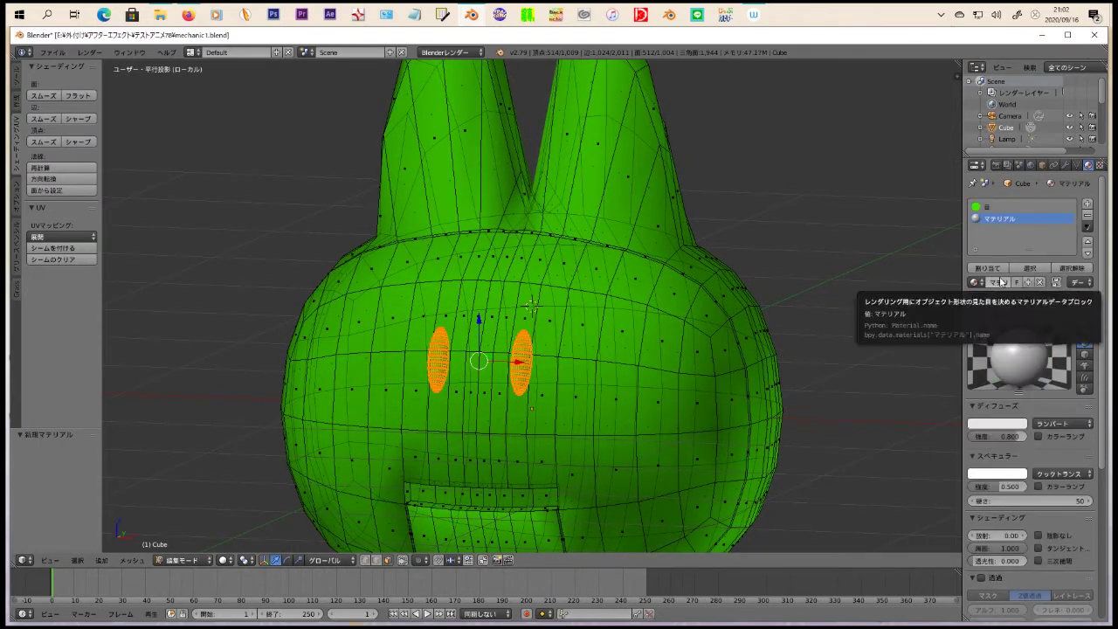
{"action": "left_click", "coordinate": [1021, 219]}
{"action": "right_click", "coordinate": [689, 288]}
{"action": "key", "text": "ctrl+l"}
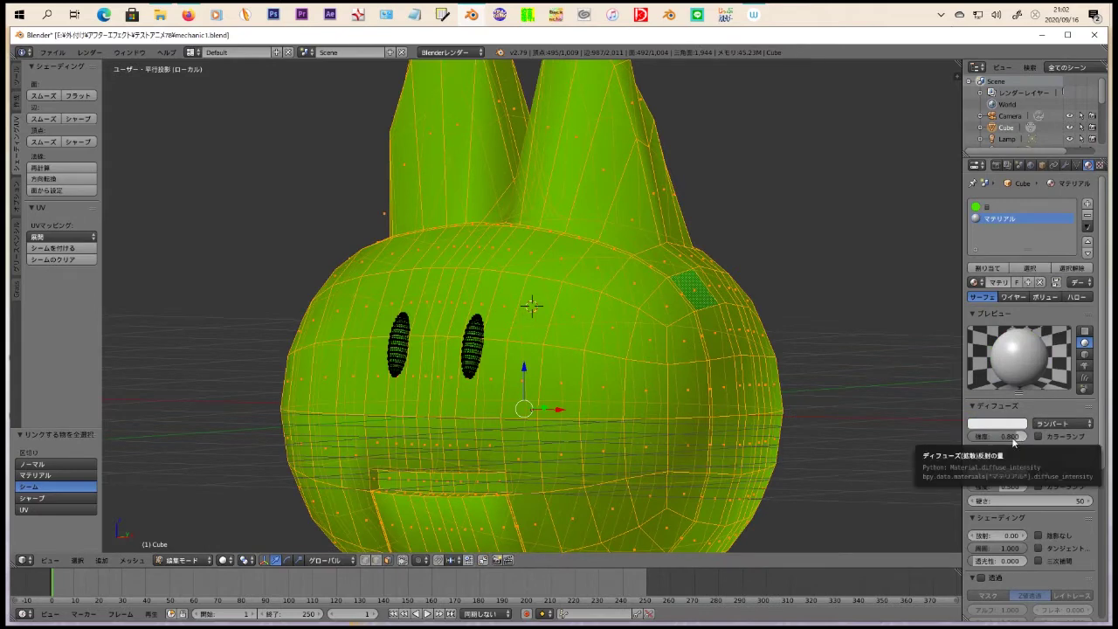
{"action": "left_click", "coordinate": [1038, 534]}
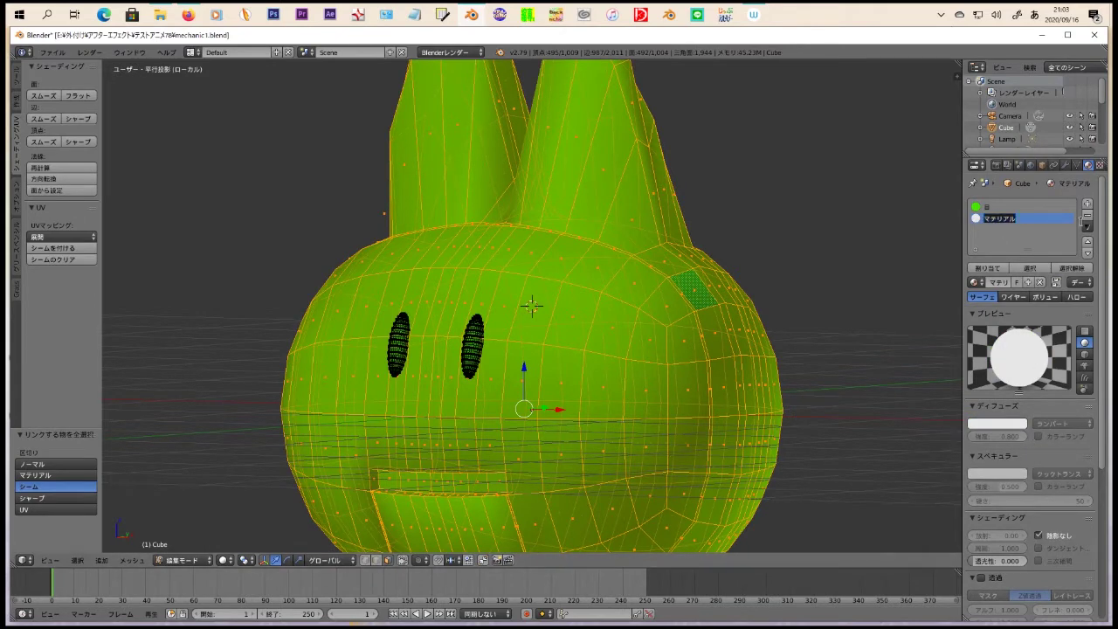
{"action": "type", "text": "肌"}
{"action": "key", "text": "Tab"}
{"action": "key", "text": "KP_Divide"}
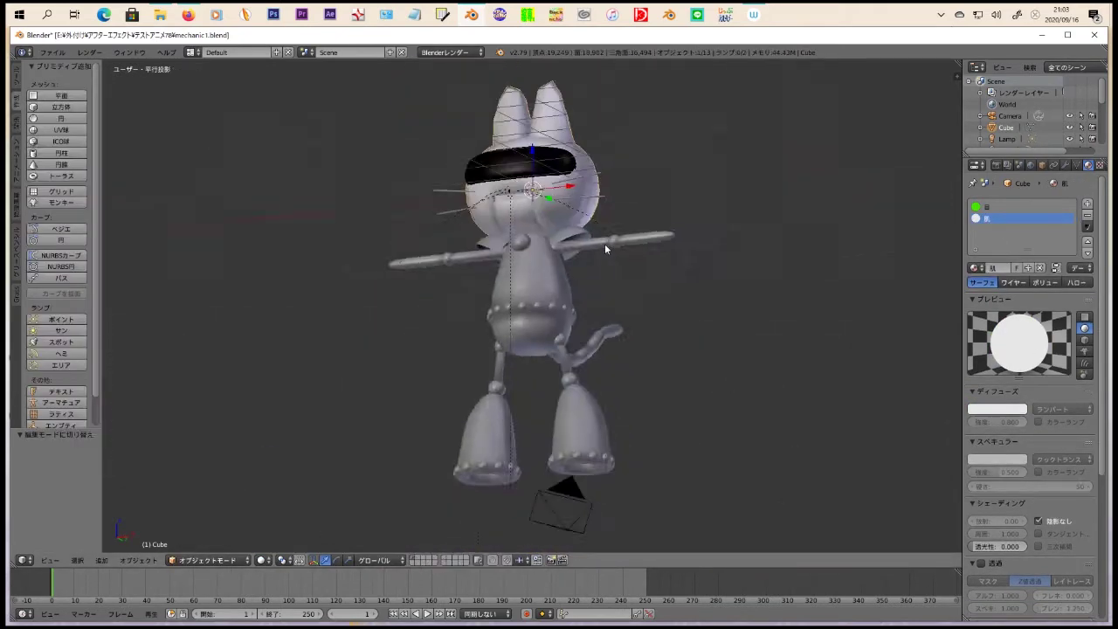
Step: Assign the existing 肌 skin material to the torso
{"action": "right_click", "coordinate": [537, 270]}
{"action": "key", "text": "KP_Decimal"}
{"action": "left_click", "coordinate": [975, 241]}
{"action": "left_click", "coordinate": [863, 292]}
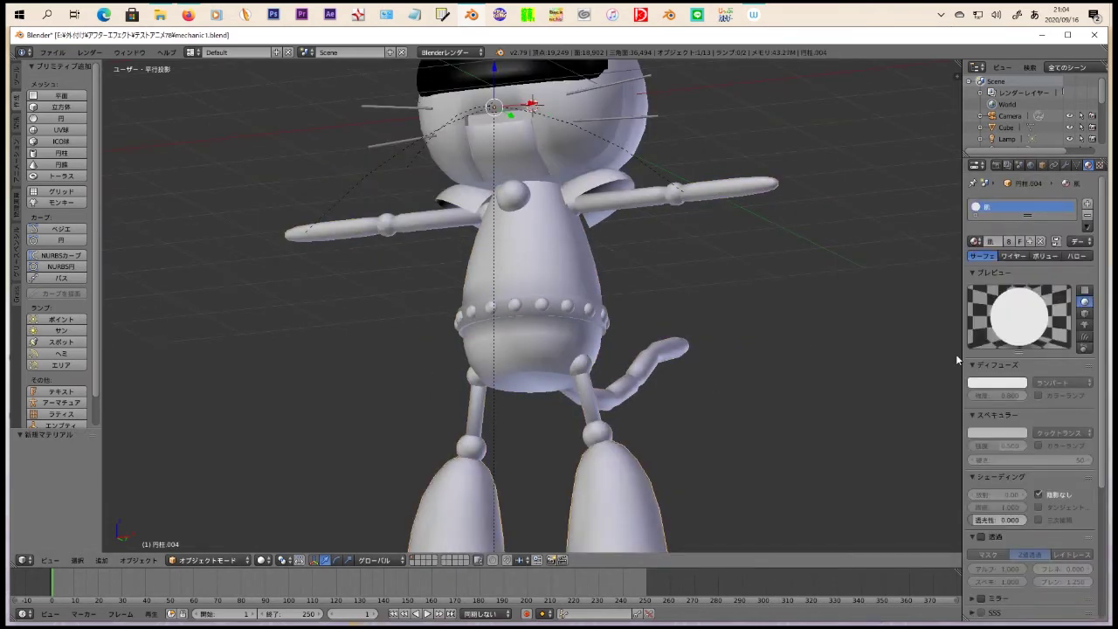
Step: In the foot mesh, pick faces on two rivets and give them the grey material
{"action": "middle_click_drag", "start_coordinate": [955, 353], "coordinate": [593, 162]}
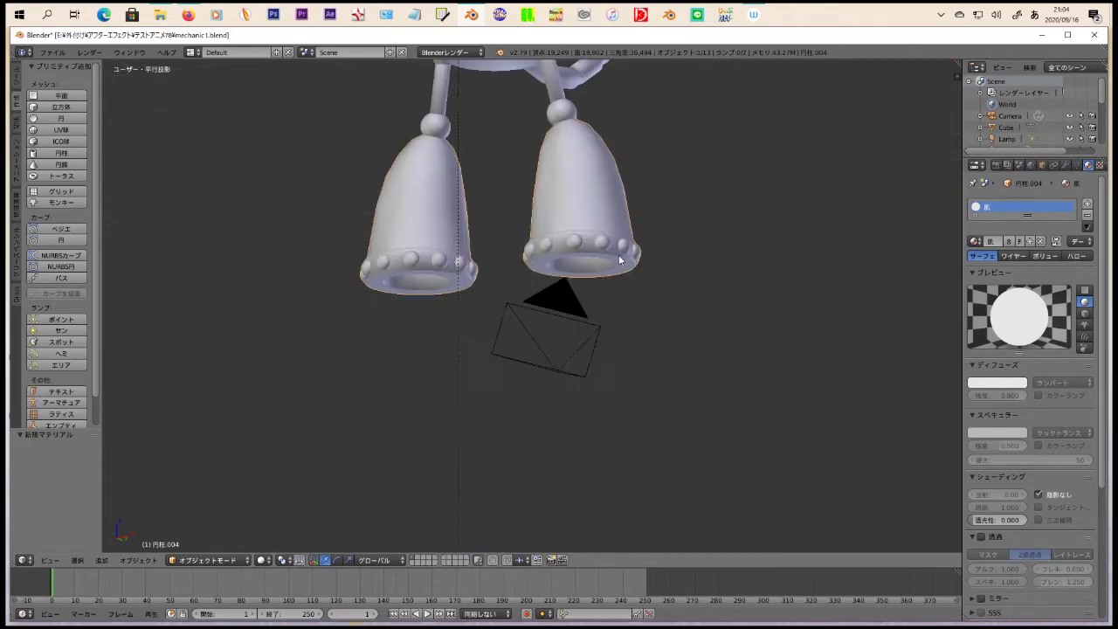
{"action": "key", "text": "Tab"}
{"action": "key", "text": "a"}
{"action": "right_click", "coordinate": [649, 136]}
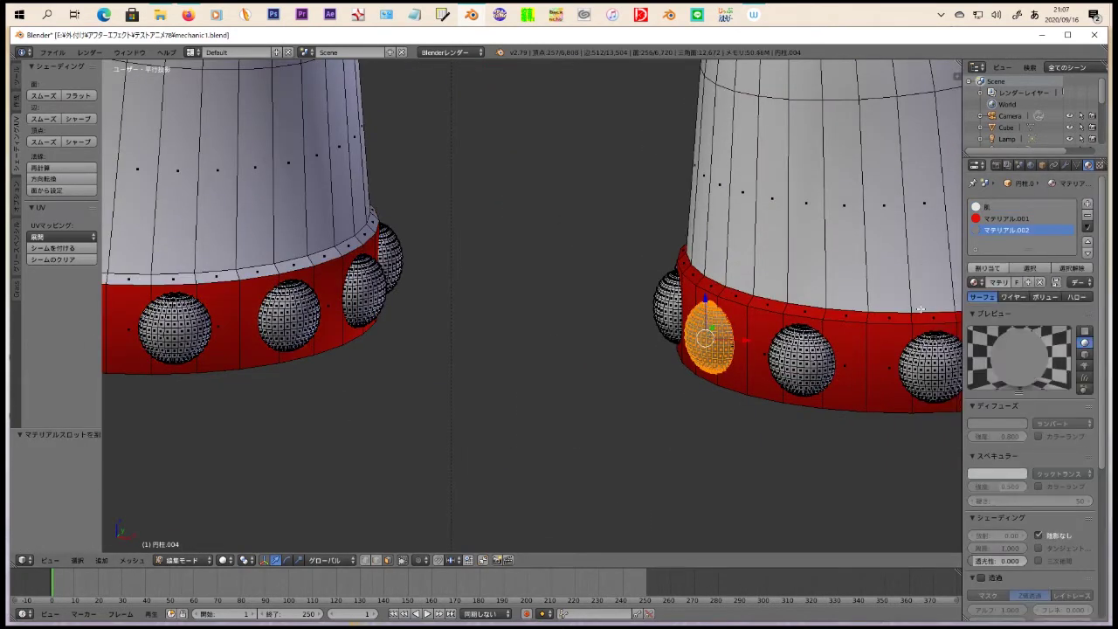
{"action": "right_click", "coordinate": [941, 368]}
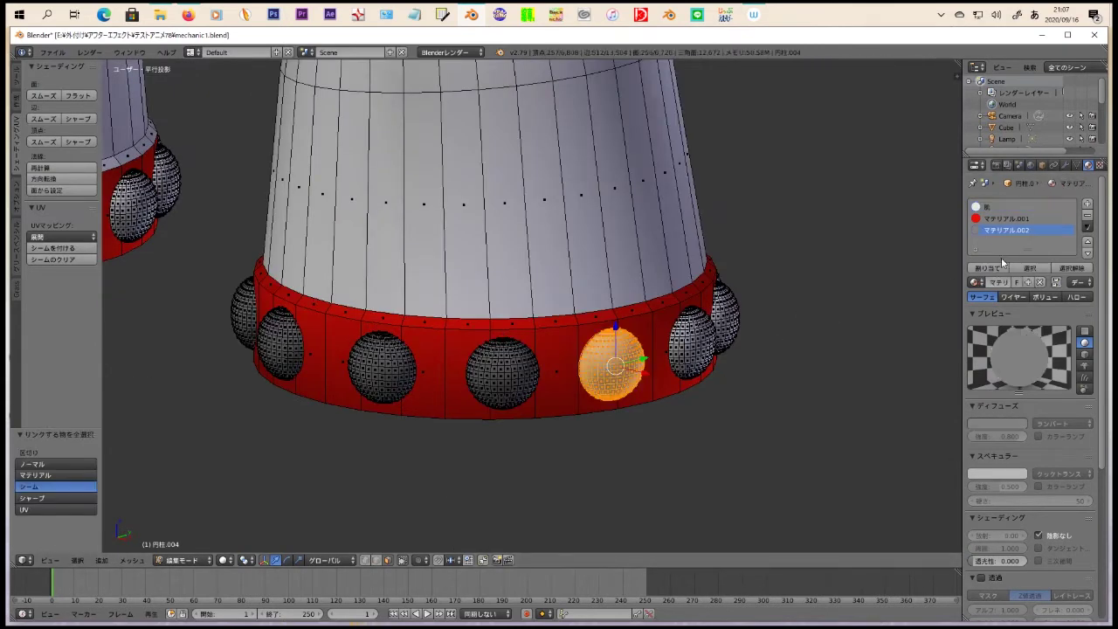
{"action": "left_click", "coordinate": [986, 268]}
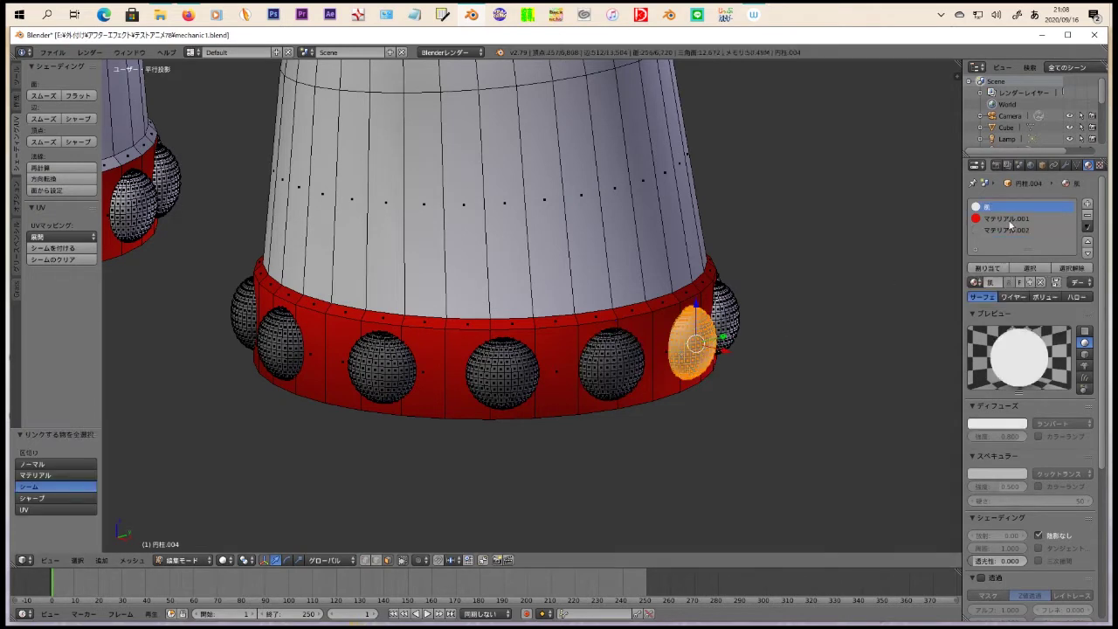
{"action": "middle_click_drag", "start_coordinate": [558, 350], "coordinate": [344, 346]}
{"action": "key", "text": "ctrl+z"}
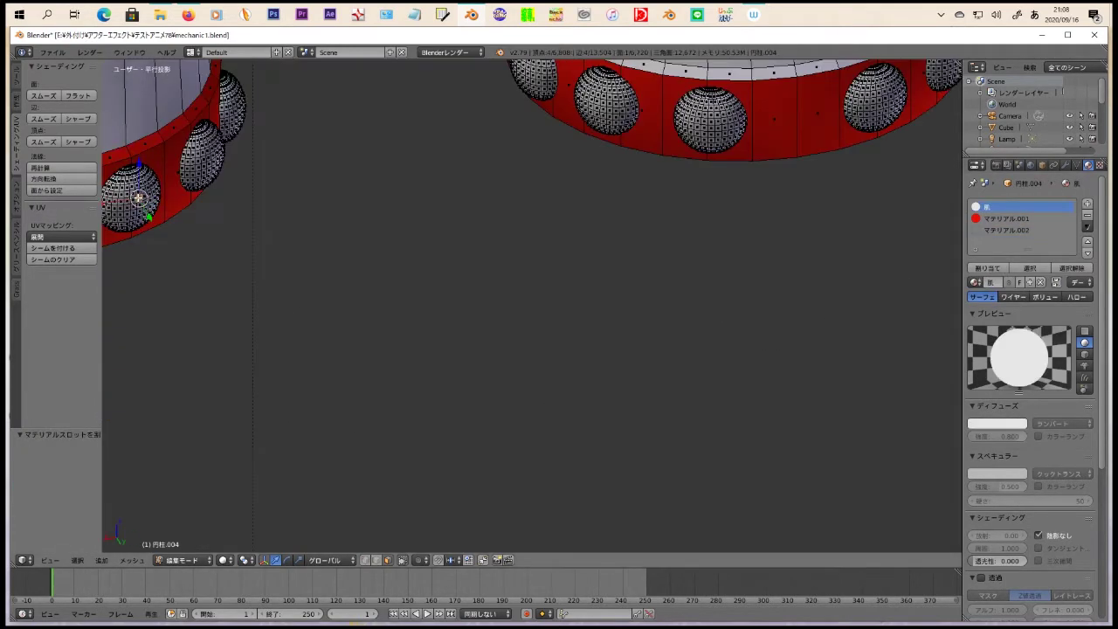
Step: Select the remaining rivet spheres around both feet bands and assign the grey rivet material slot
{"action": "mouse_move", "coordinate": [344, 347]}
{"action": "middle_mouse_down"}
{"action": "mouse_move", "coordinate": [470, 219]}
{"action": "mouse_move", "coordinate": [611, 214]}
{"action": "middle_mouse_up"}
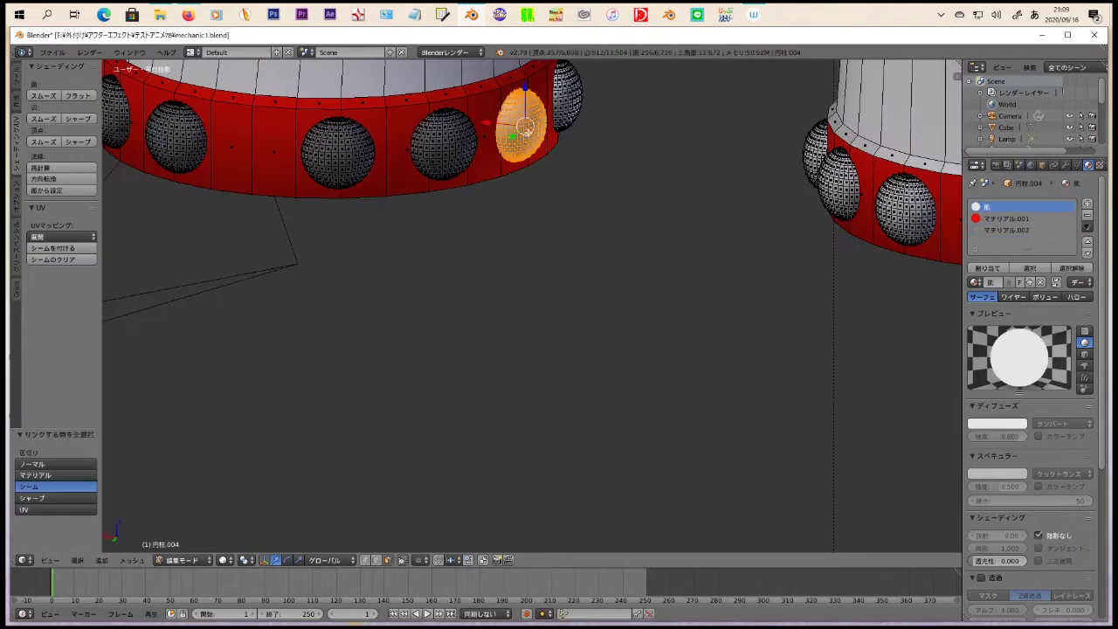
{"action": "key", "text": "ctrl+l"}
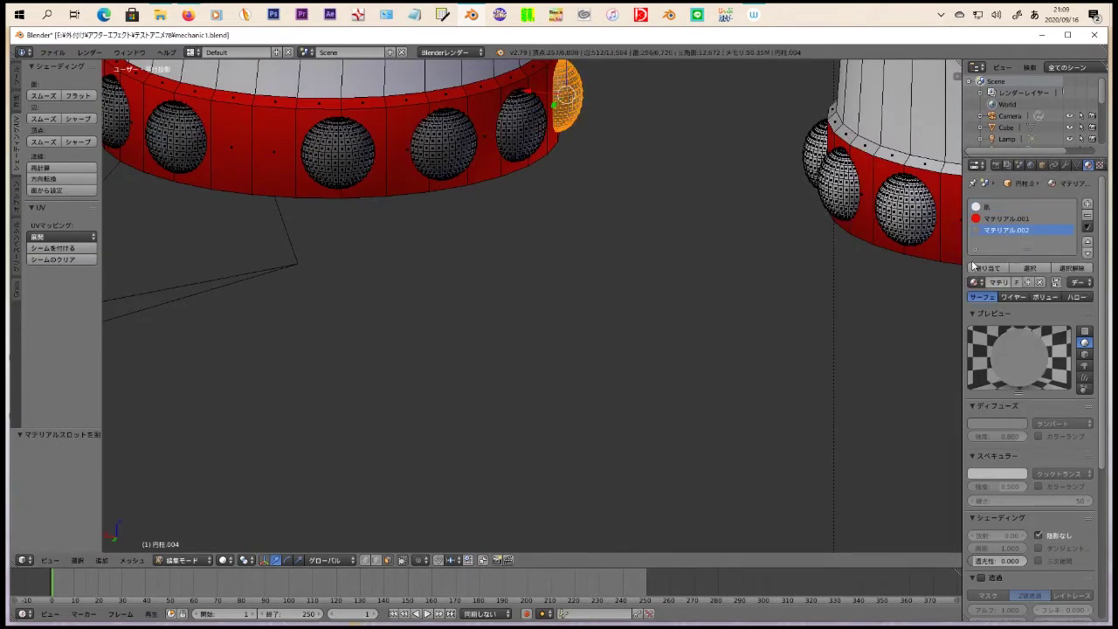
{"action": "key", "text": "ctrl+z"}
{"action": "middle_click_drag", "start_coordinate": [654, 272], "coordinate": [327, 179]}
{"action": "key", "text": "l"}
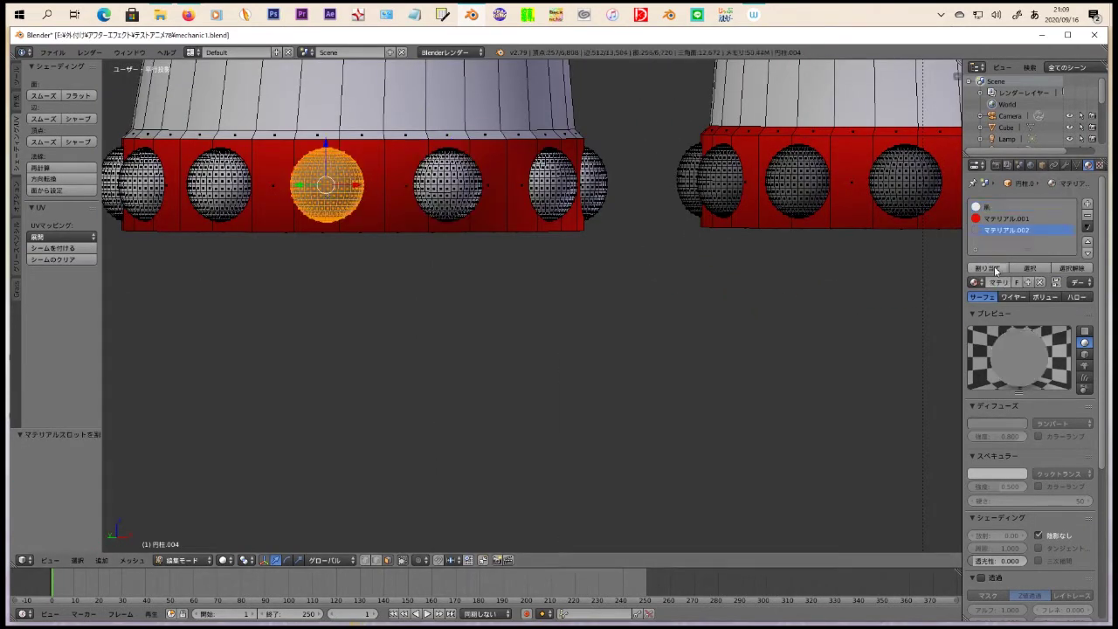
{"action": "middle_click_drag", "start_coordinate": [219, 181], "coordinate": [584, 195], "text": "shift"}
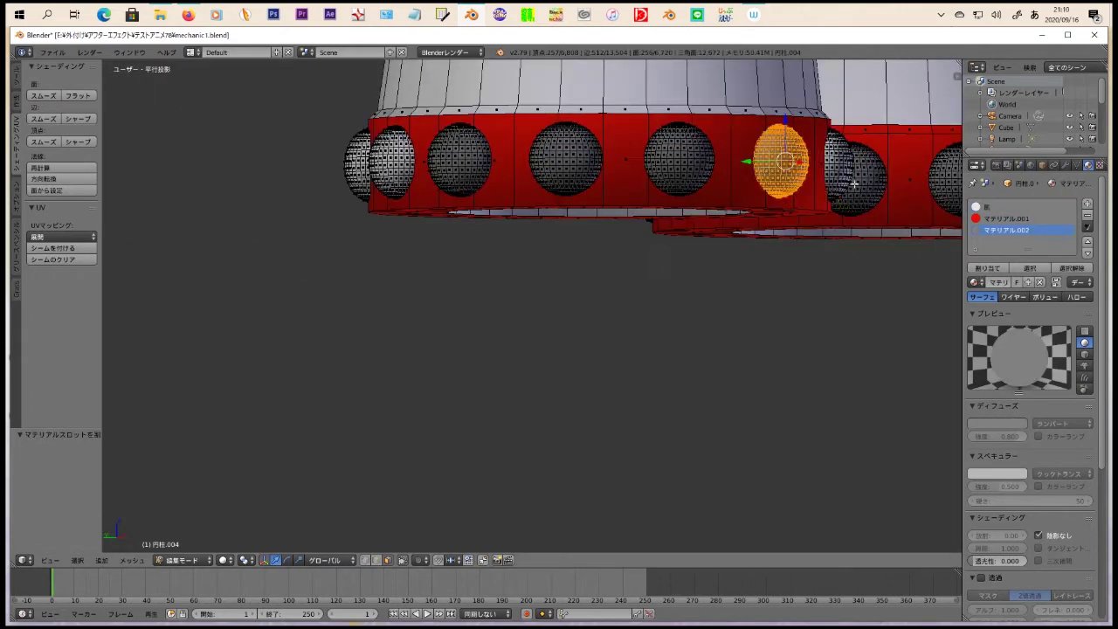
{"action": "key", "text": "ctrl+l"}
{"action": "left_click", "coordinate": [986, 207]}
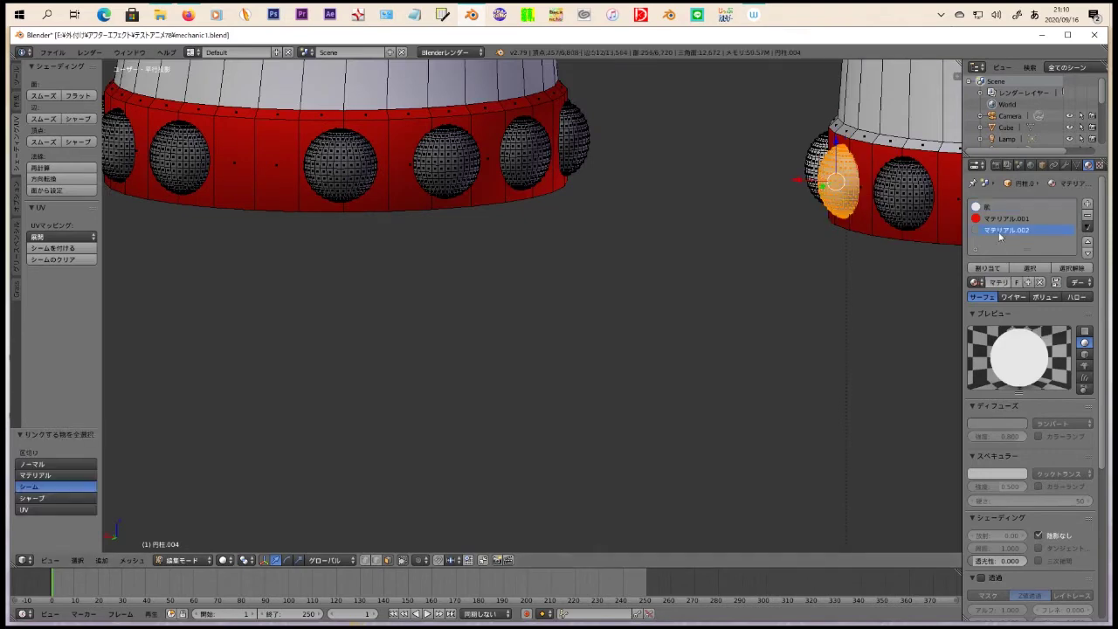
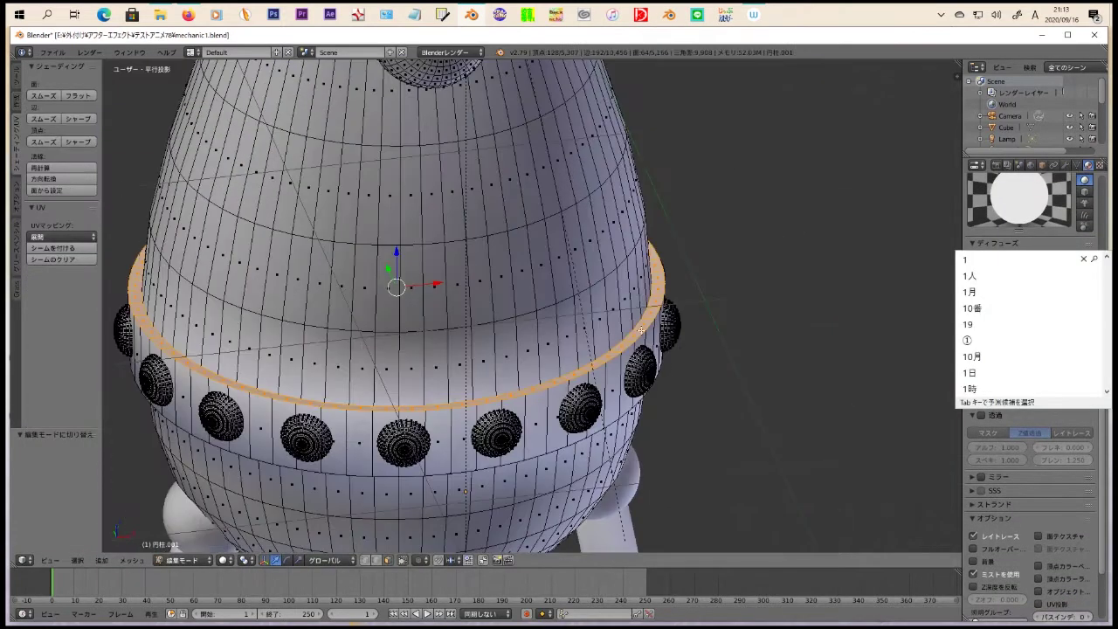
Step: Confirm the new material name, then select the ring of faces around the robot's waist belt
{"action": "key", "text": "Escape"}
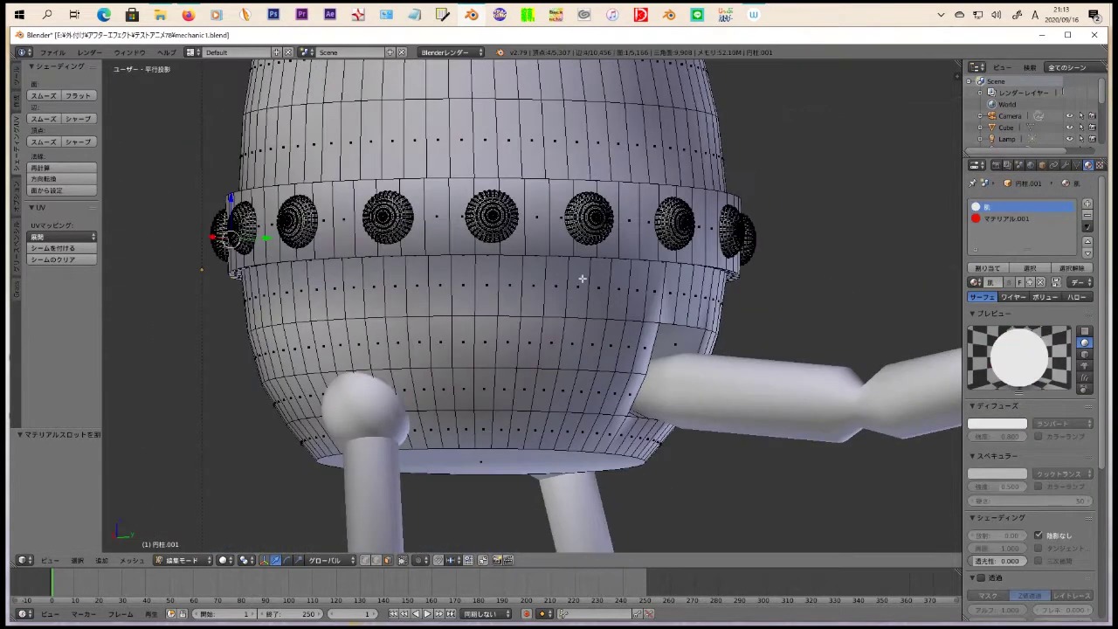
{"action": "key", "text": "KP_1"}
{"action": "mouse_move", "coordinate": [140, 211]}
{"action": "left_mouse_down"}
{"action": "mouse_move", "coordinate": [667, 254]}
{"action": "mouse_move", "coordinate": [627, 261]}
{"action": "left_mouse_up"}
{"action": "mouse_move", "coordinate": [685, 261]}
{"action": "middle_mouse_down"}
{"action": "mouse_move", "coordinate": [768, 224]}
{"action": "mouse_move", "coordinate": [615, 226]}
{"action": "mouse_move", "coordinate": [524, 262]}
{"action": "mouse_move", "coordinate": [367, 376]}
{"action": "middle_mouse_up"}
{"action": "key", "text": "a"}
{"action": "right_click", "coordinate": [524, 262], "text": "ctrl"}
{"action": "right_click", "coordinate": [349, 395], "text": "ctrl"}
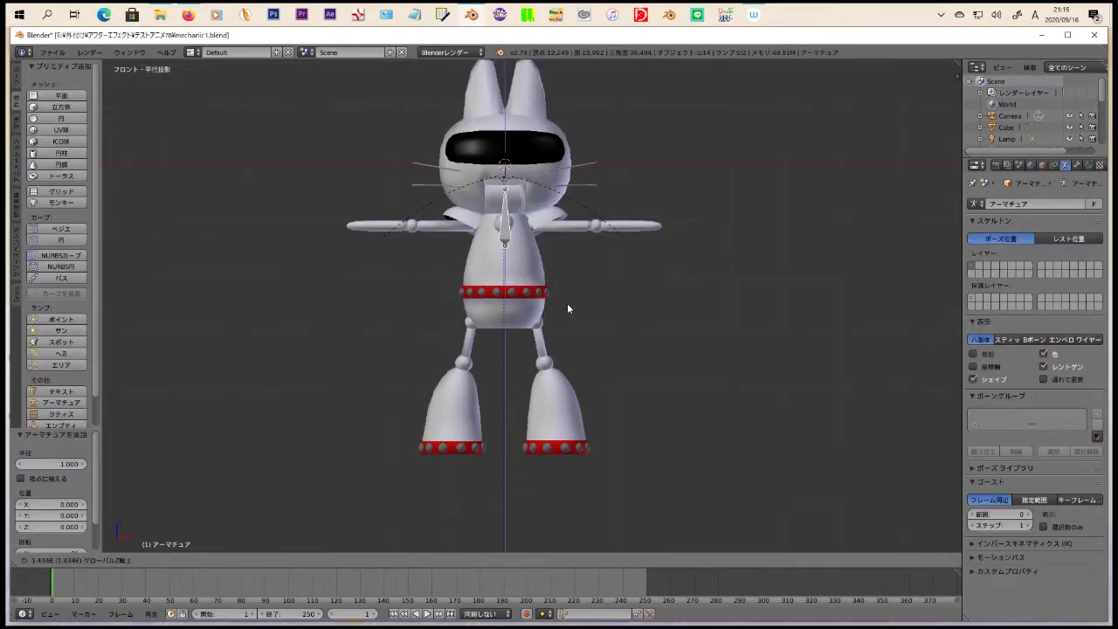
Step: Extrude a new bone downward from the spine and begin resizing it
{"action": "key", "text": "e"}
{"action": "left_click", "coordinate": [568, 382]}
{"action": "key", "text": "s"}
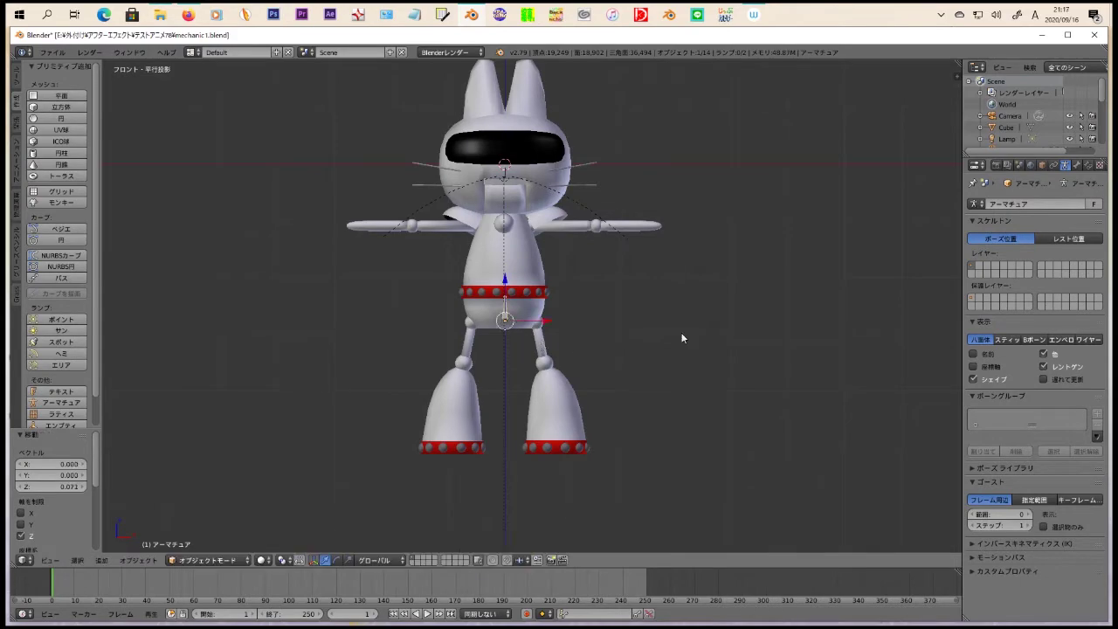
Step: In Edit Mode, separate the lower part of the robot's body cylinder into its own object
{"action": "right_click", "coordinate": [529, 306]}
{"action": "scroll", "coordinate": [530, 306], "scroll_direction": "up", "scroll_amount": 6}
{"action": "key", "text": "Tab"}
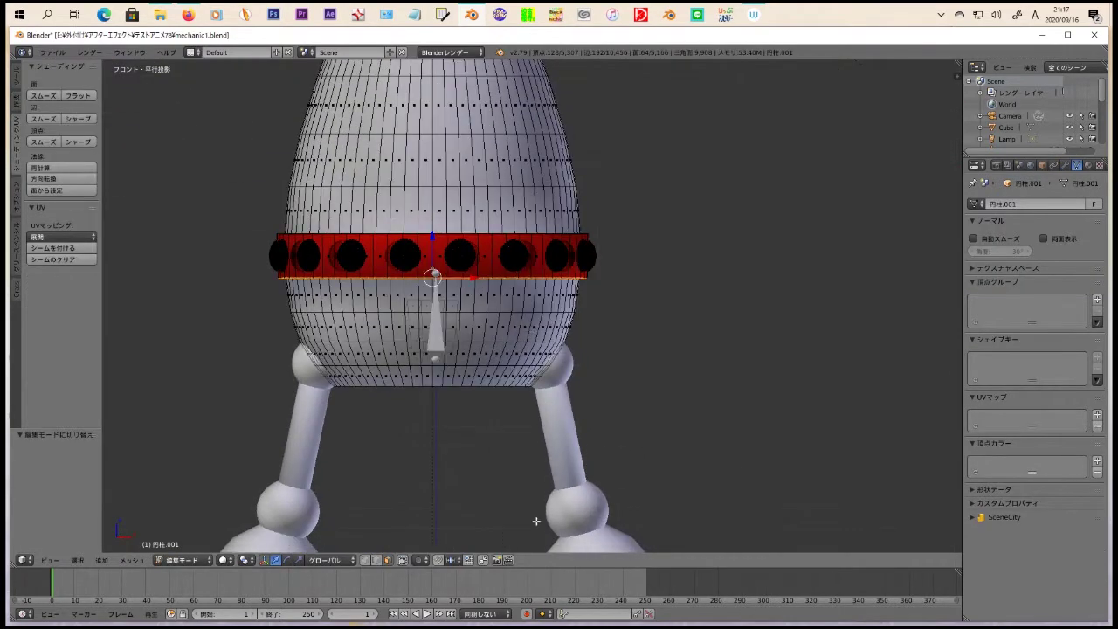
{"action": "left_click_drag", "start_coordinate": [232, 281], "coordinate": [724, 349]}
{"action": "middle_click_drag", "start_coordinate": [724, 349], "coordinate": [726, 344]}
{"action": "key", "text": "KP_1"}
{"action": "key", "text": "a"}
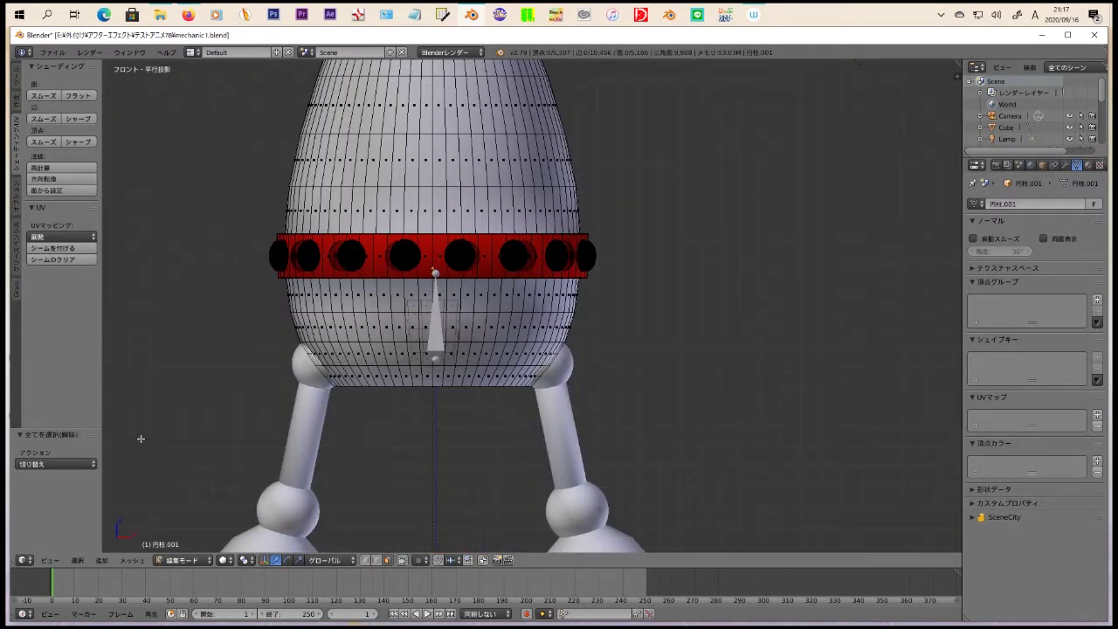
{"action": "key", "text": "a"}
{"action": "mouse_move", "coordinate": [703, 437]}
{"action": "middle_mouse_down"}
{"action": "mouse_move", "coordinate": [629, 366]}
{"action": "mouse_move", "coordinate": [581, 276]}
{"action": "mouse_move", "coordinate": [479, 337]}
{"action": "middle_mouse_up"}
{"action": "key", "text": "p"}
{"action": "key", "text": "Tab"}
{"action": "key", "text": "KP_1"}
Step: Delete the unwanted object and add a Single Bone armature scaled to 0.422 inside the torso
{"action": "key", "text": "x"}
{"action": "left_click", "coordinate": [394, 345]}
{"action": "scroll", "coordinate": [394, 347], "scroll_direction": "down", "scroll_amount": 3}
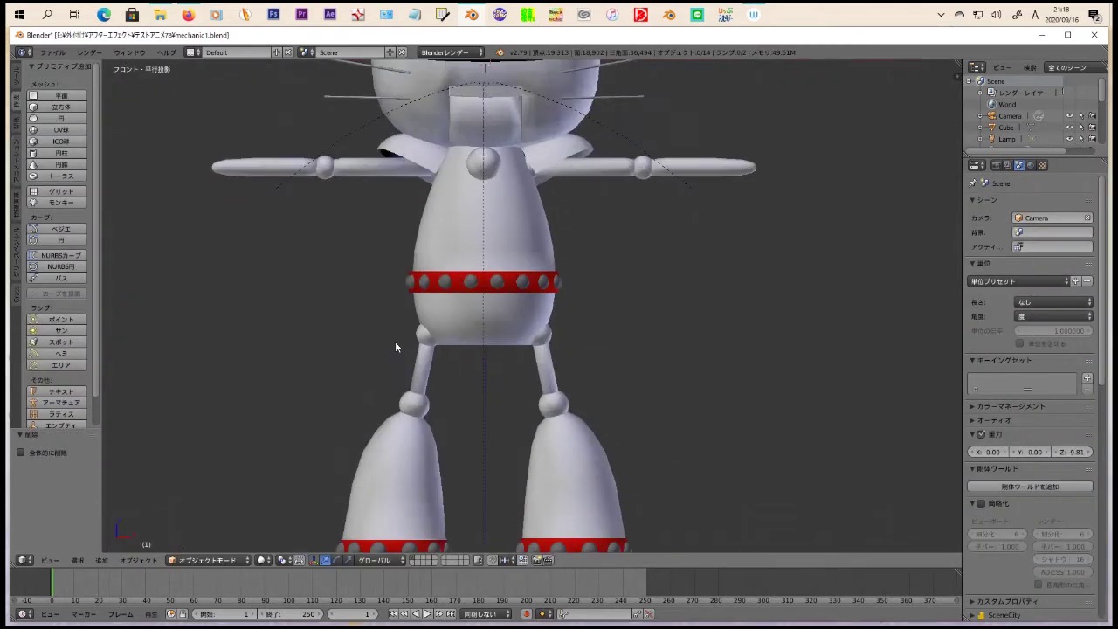
{"action": "scroll", "coordinate": [394, 346], "scroll_direction": "down", "scroll_amount": 2}
{"action": "scroll", "coordinate": [395, 347], "scroll_direction": "up", "scroll_amount": 5}
{"action": "key", "text": "shift+a"}
{"action": "left_click", "coordinate": [279, 486]}
{"action": "left_click", "coordinate": [304, 199]}
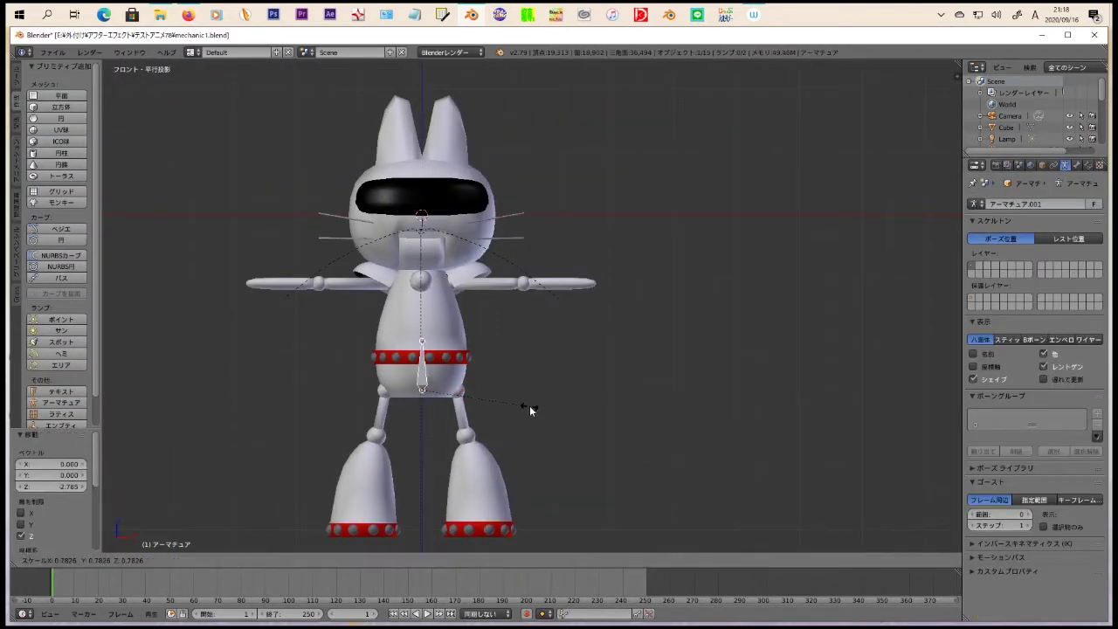
{"action": "scroll", "coordinate": [473, 383], "scroll_direction": "up", "scroll_amount": 5}
Step: Enter armature Edit Mode and select the shoulder joint of the robot's arm
{"action": "middle_click_drag", "start_coordinate": [325, 390], "coordinate": [588, 529], "text": "shift"}
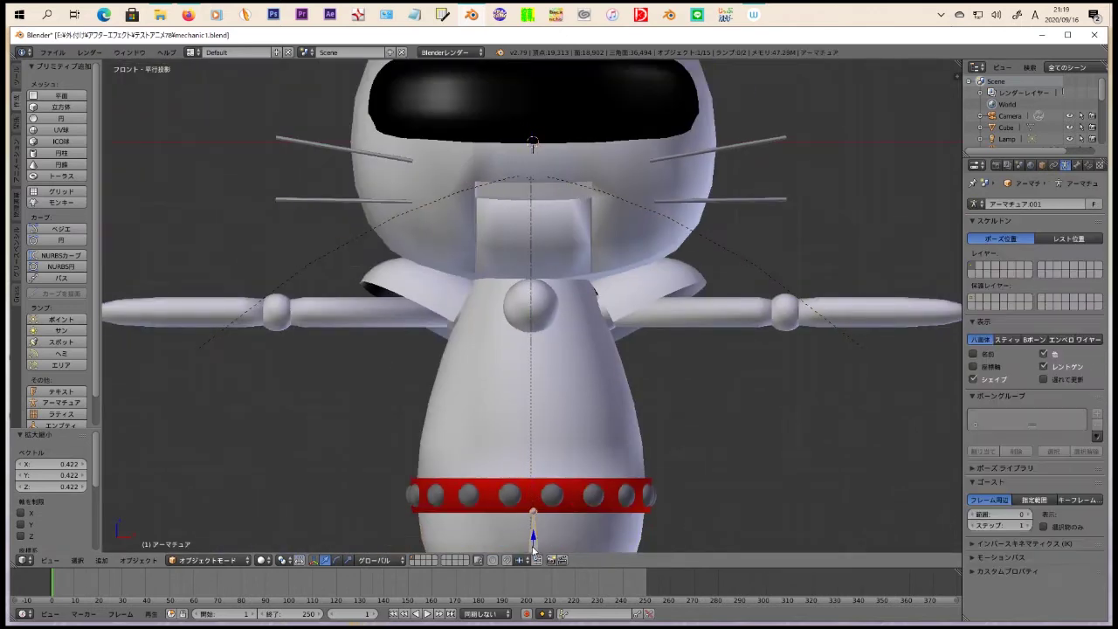
{"action": "key", "text": "Tab"}
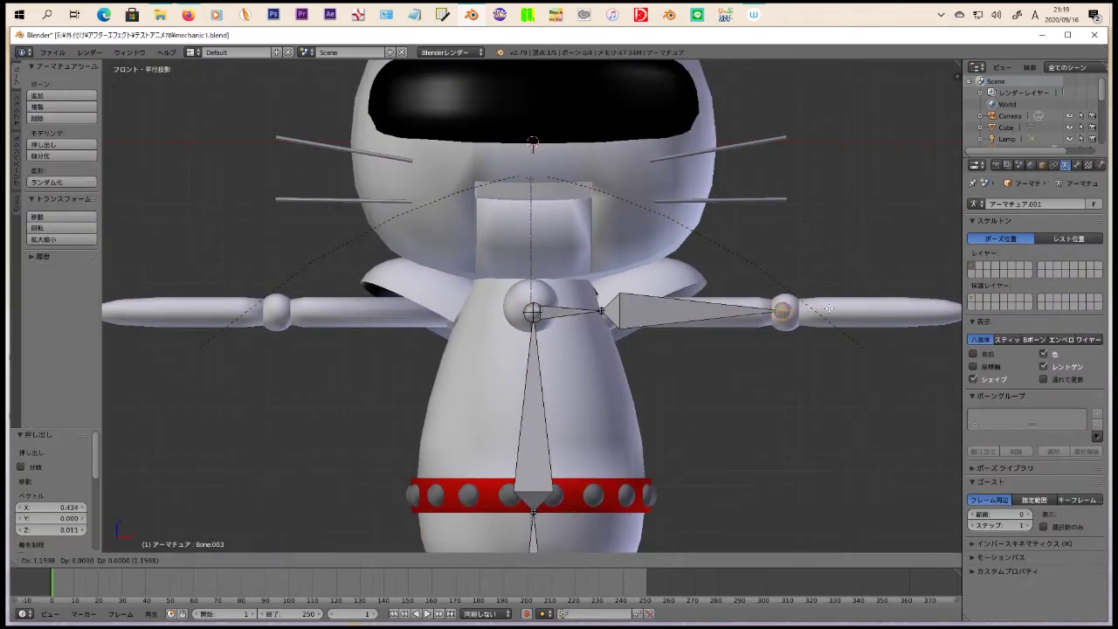
{"action": "middle_click_drag", "start_coordinate": [416, 242], "coordinate": [379, 360]}
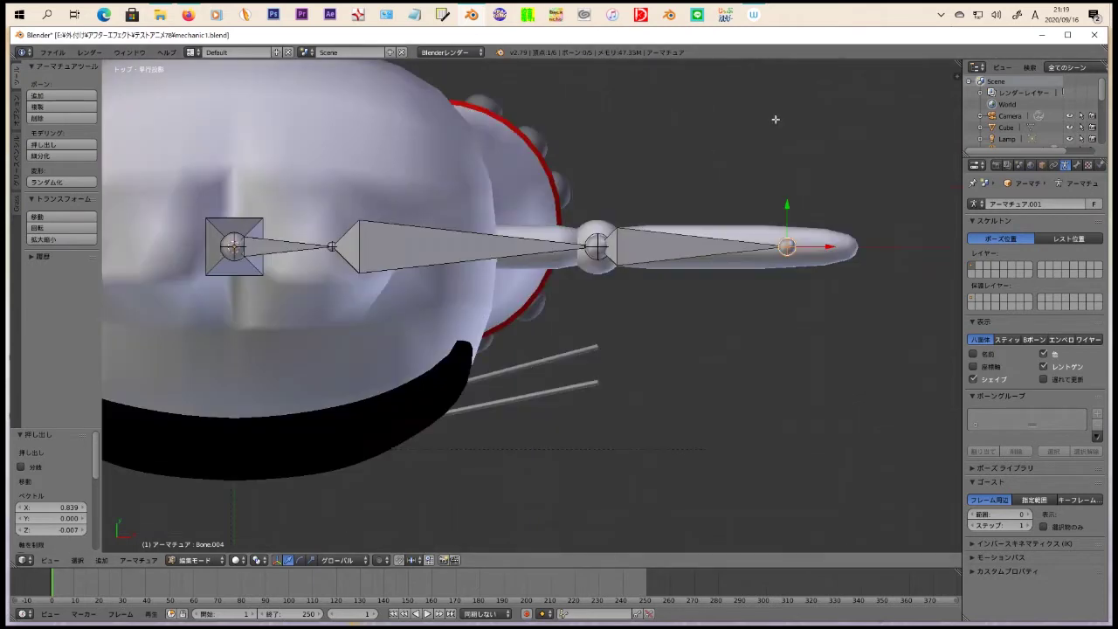
{"action": "right_click", "coordinate": [234, 314]}
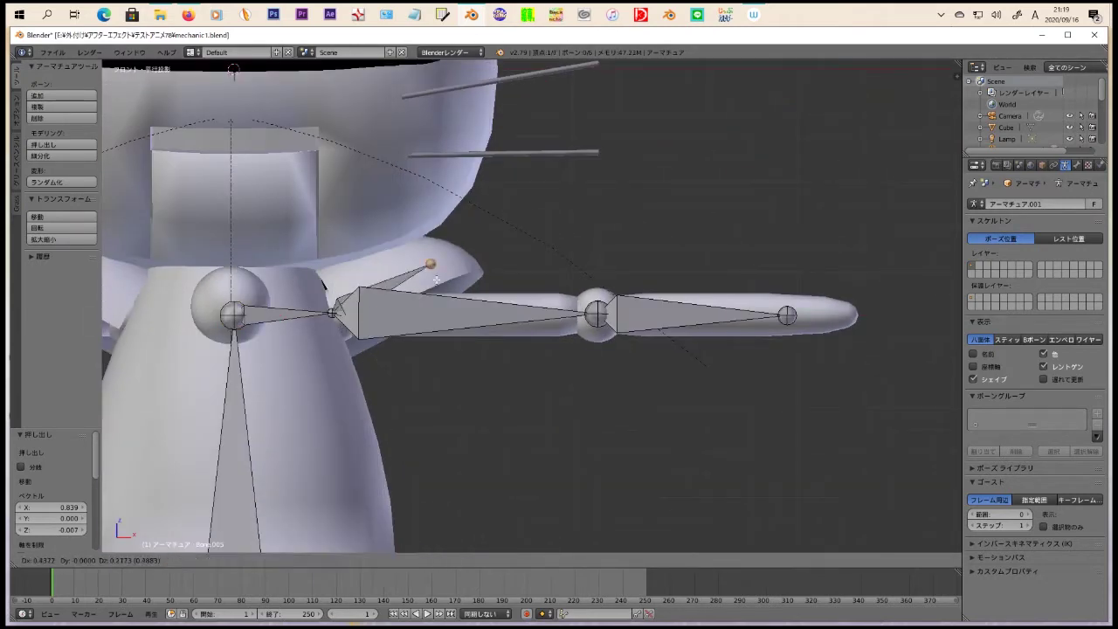
{"action": "scroll", "coordinate": [435, 287], "scroll_direction": "down", "scroll_amount": 4}
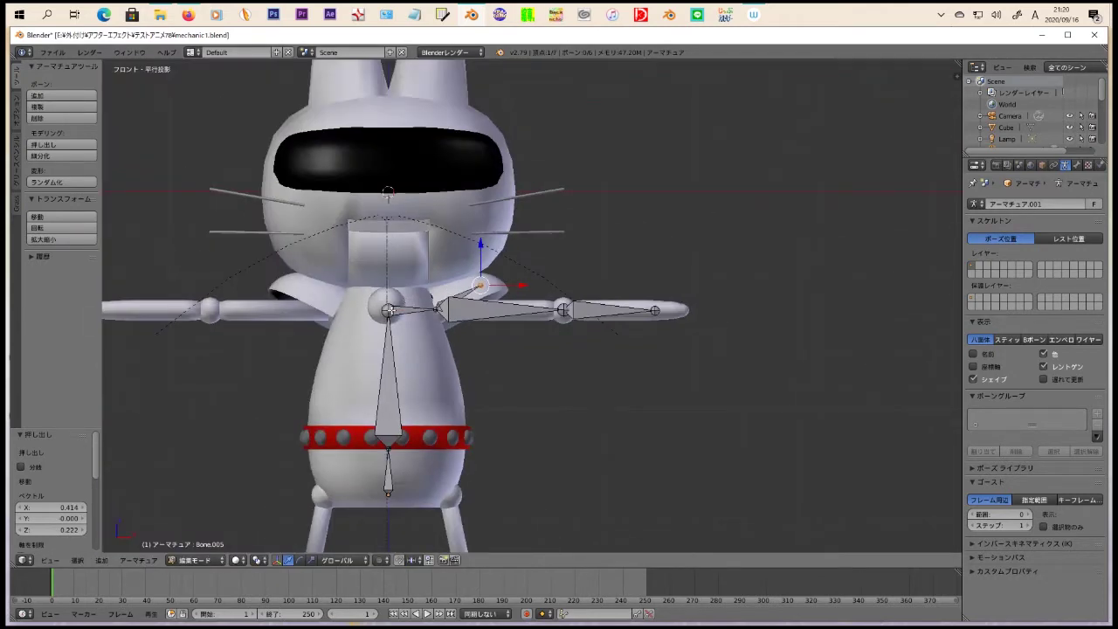
Step: In Right Ortho, move the upper leg joint slightly backward along Y
{"action": "mouse_move", "coordinate": [505, 356]}
{"action": "middle_mouse_down", "text": "shift"}
{"action": "mouse_move", "coordinate": [481, 229]}
{"action": "mouse_move", "coordinate": [561, 192]}
{"action": "middle_mouse_up", "text": "shift"}
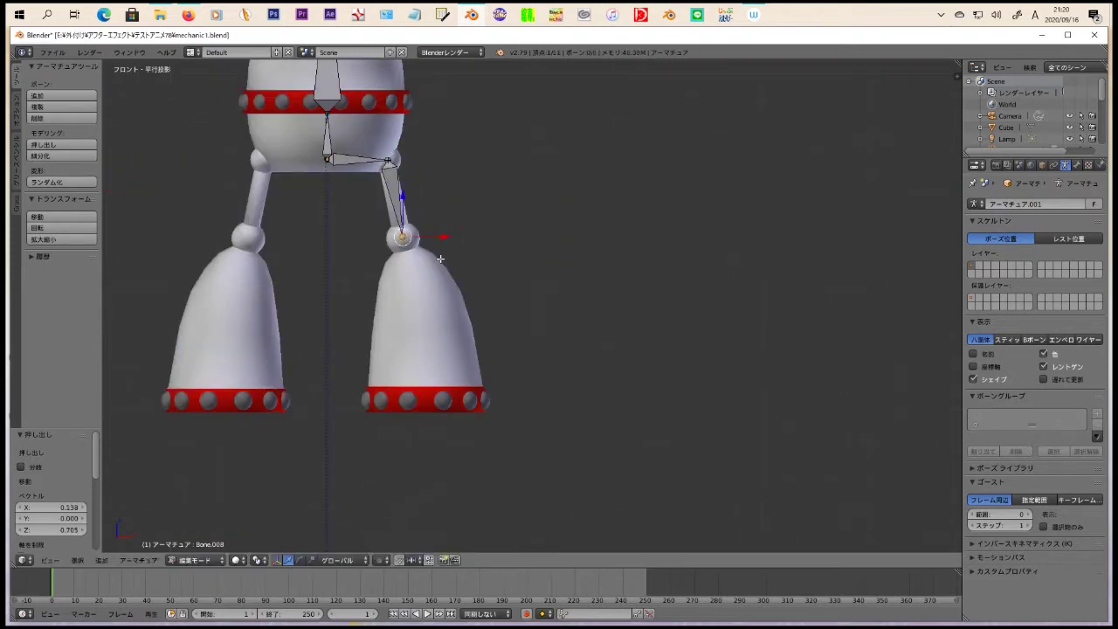
{"action": "key", "text": "Home"}
{"action": "key", "text": "KP_3"}
{"action": "key", "text": "KP_1"}
{"action": "key", "text": "KP_3"}
{"action": "right_click", "coordinate": [547, 148]}
{"action": "key", "text": "g"}
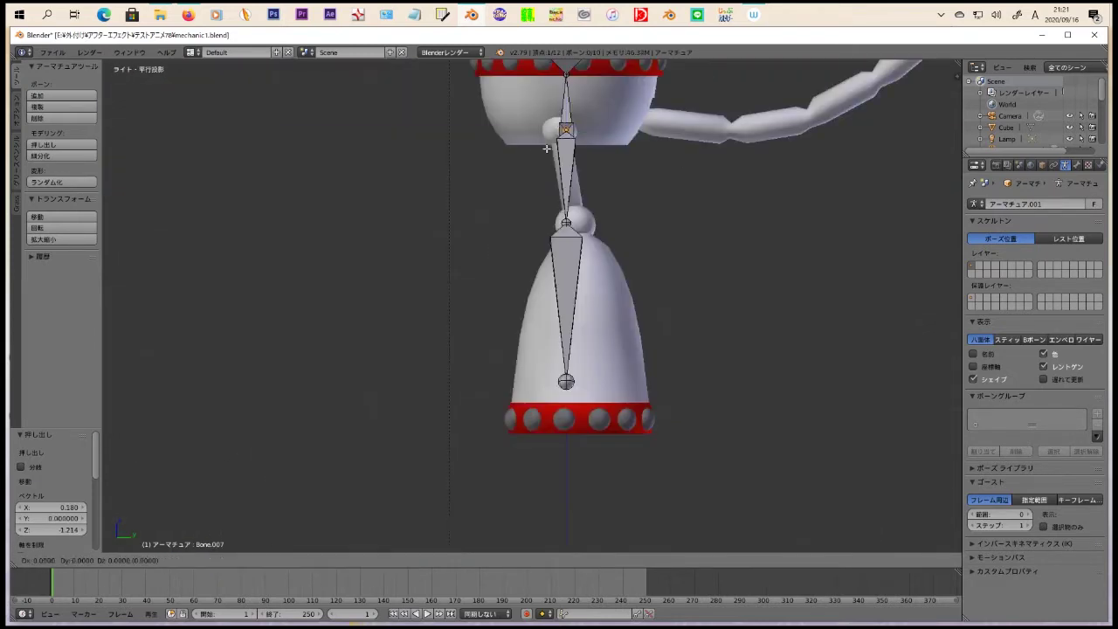
{"action": "key", "text": "y"}
{"action": "left_click", "coordinate": [541, 148]}
Step: Extrude new bones from the leg joint and along the robot's bent tail
{"action": "middle_click_drag", "start_coordinate": [541, 149], "coordinate": [635, 133]}
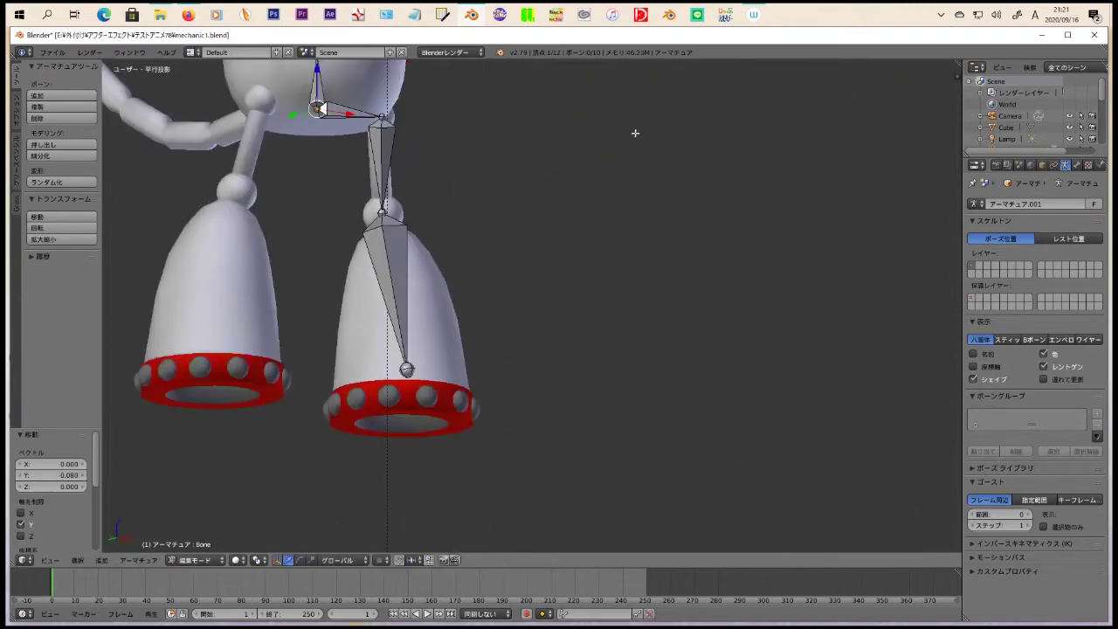
{"action": "key", "text": "KP_3"}
{"action": "key", "text": "e"}
{"action": "left_click", "coordinate": [704, 122]}
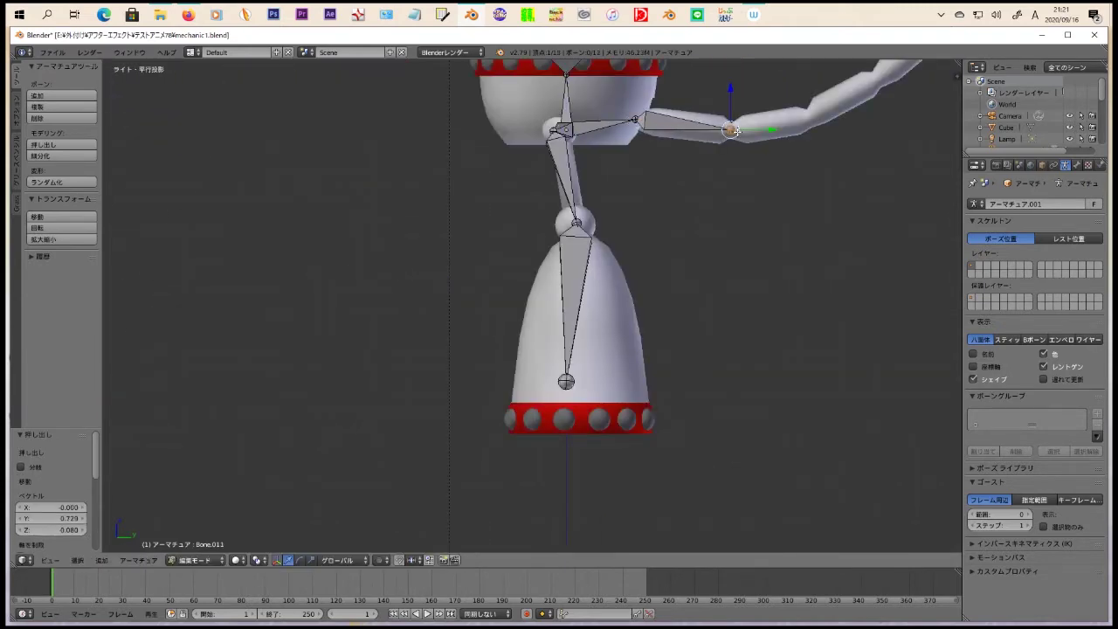
{"action": "middle_click_drag", "start_coordinate": [736, 130], "coordinate": [598, 260], "text": "shift"}
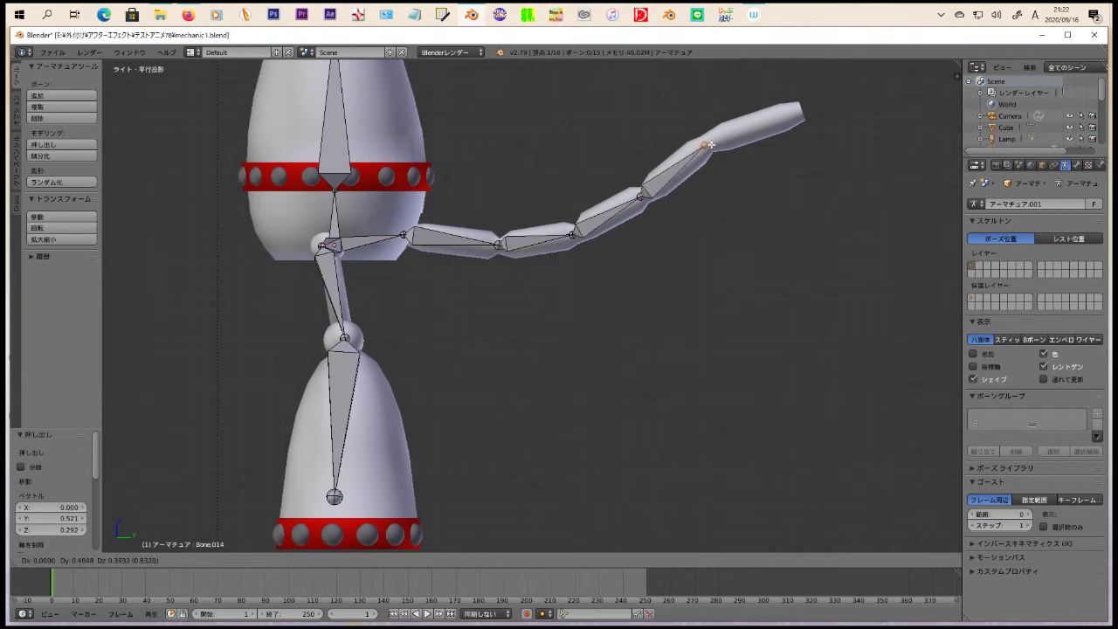
{"action": "left_click", "coordinate": [710, 145]}
{"action": "scroll", "coordinate": [710, 145], "scroll_direction": "down", "scroll_amount": 5}
{"action": "mouse_move", "coordinate": [709, 145]}
{"action": "middle_mouse_down"}
{"action": "mouse_move", "coordinate": [633, 273]}
{"action": "mouse_move", "coordinate": [315, 234]}
{"action": "middle_mouse_up"}
Step: Select the armature's one-sided arm and leg bones with the robot centred in view
{"action": "scroll", "coordinate": [314, 234], "scroll_direction": "up", "scroll_amount": 3}
{"action": "right_click", "coordinate": [314, 234]}
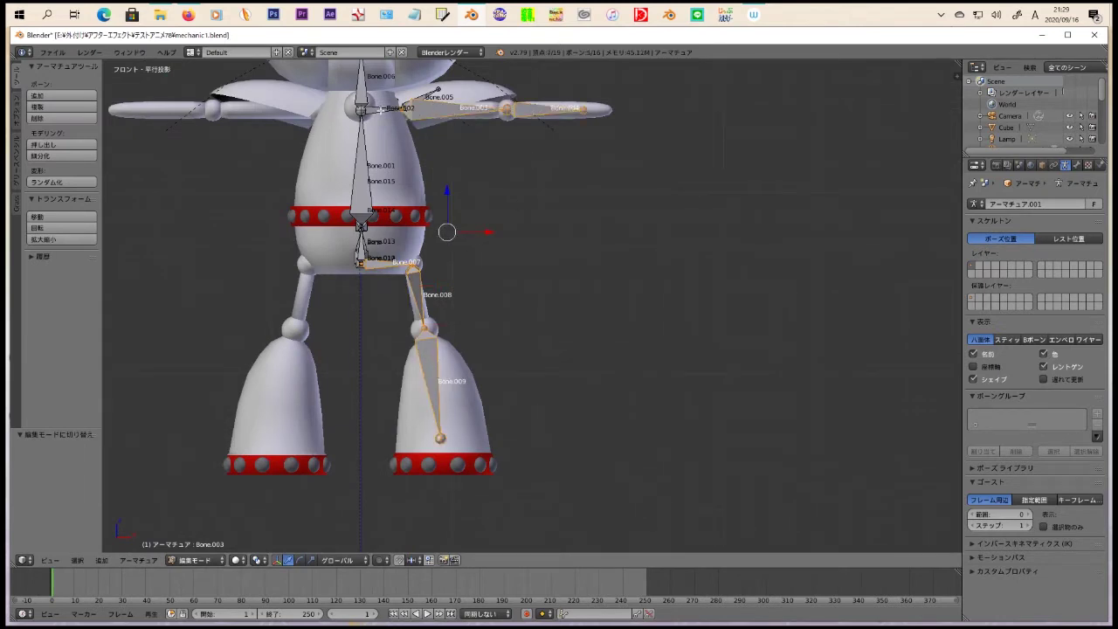
{"action": "scroll", "coordinate": [396, 142], "scroll_direction": "down", "scroll_amount": 2}
{"action": "scroll", "coordinate": [396, 142], "scroll_direction": "down", "scroll_amount": 1}
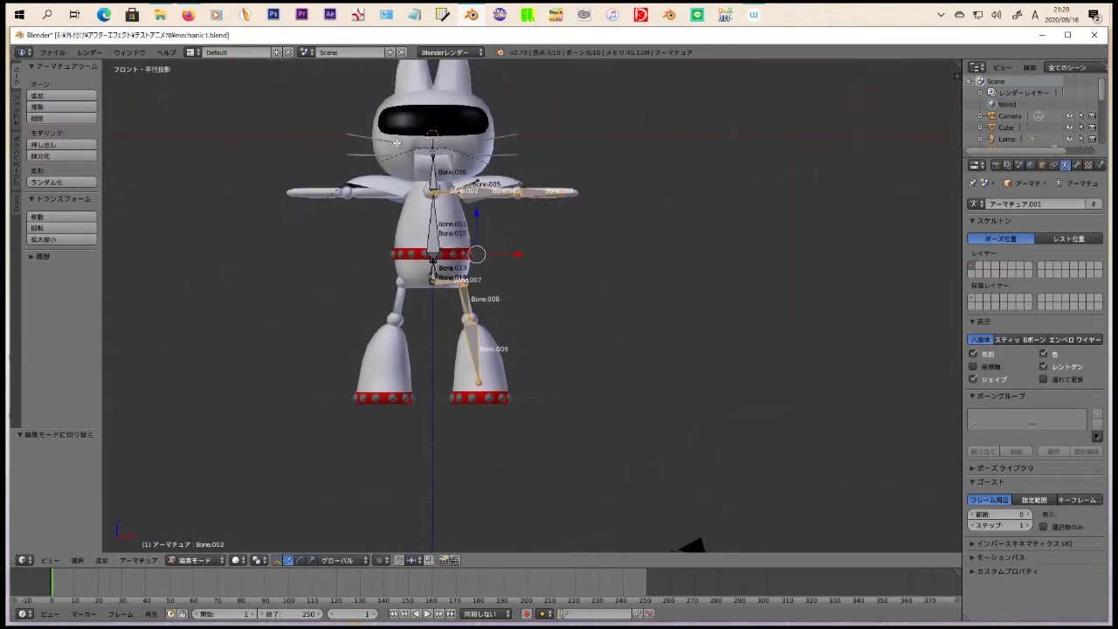
{"action": "scroll", "coordinate": [396, 142], "scroll_direction": "up", "scroll_amount": 1}
{"action": "middle_click_drag", "start_coordinate": [396, 142], "coordinate": [380, 196], "text": "shift"}
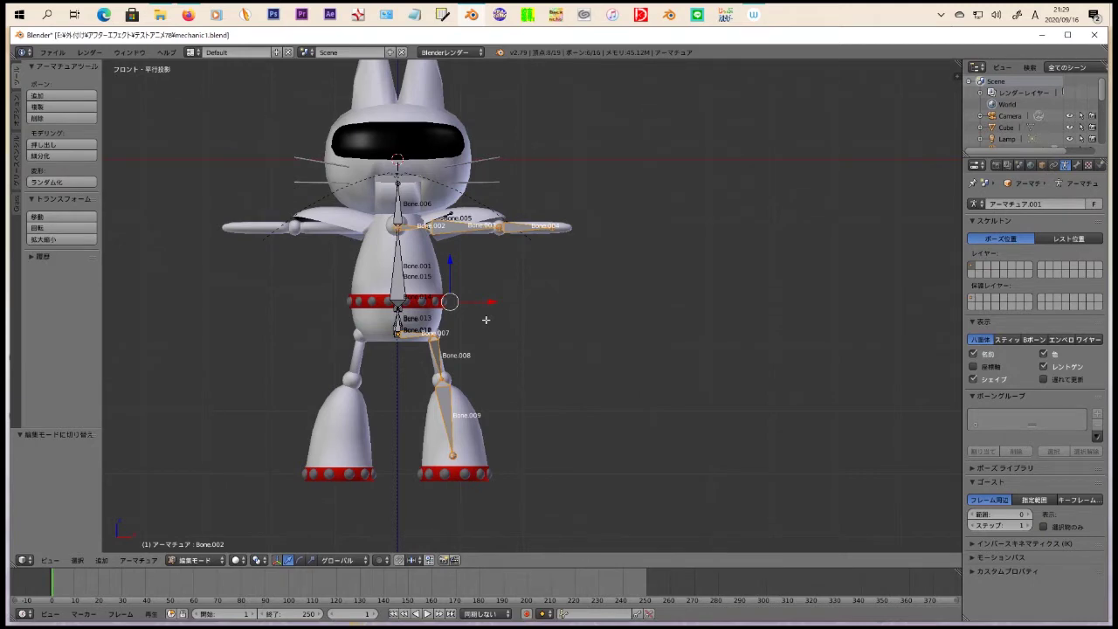
Step: Apply AutoName Left/Right for .L names, then Symmetrize to create the .R bones
{"action": "key", "text": "w"}
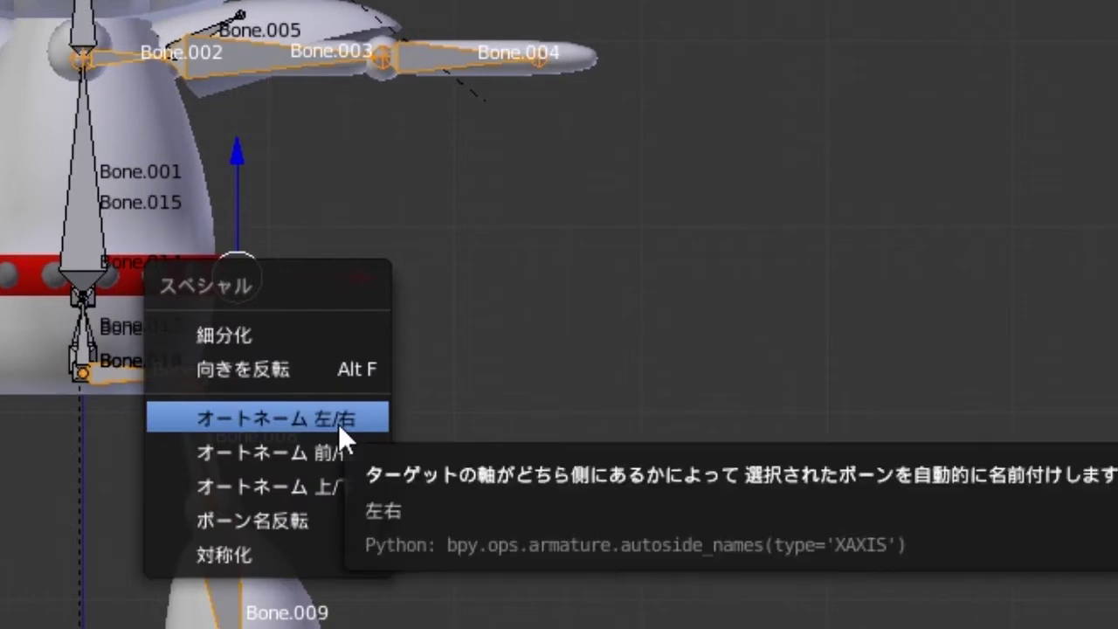
{"action": "left_click", "coordinate": [339, 420]}
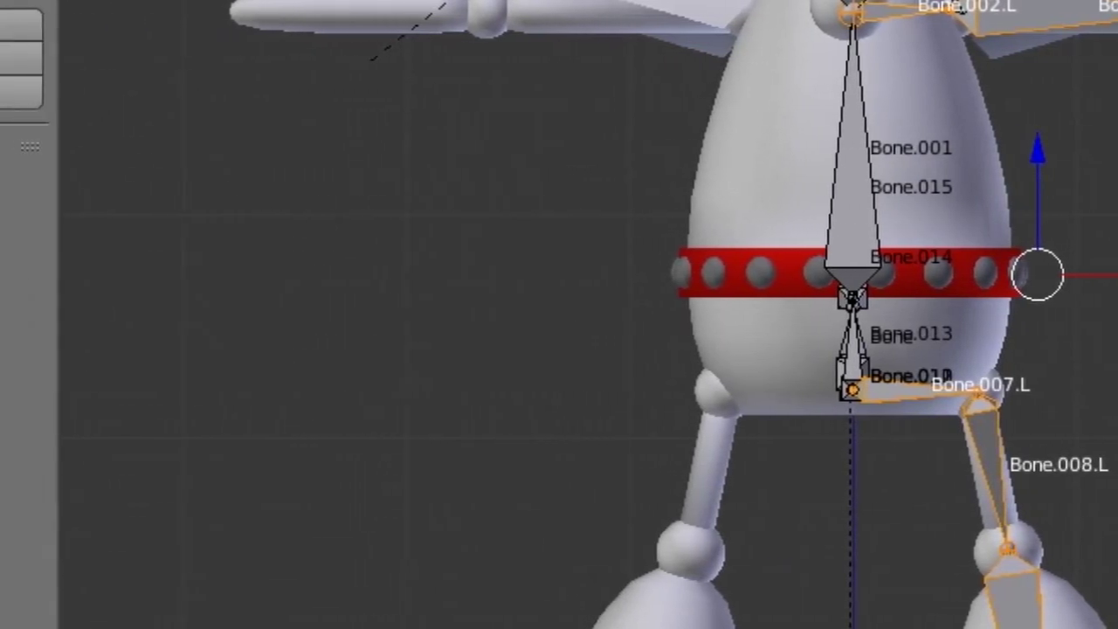
{"action": "key", "text": "w"}
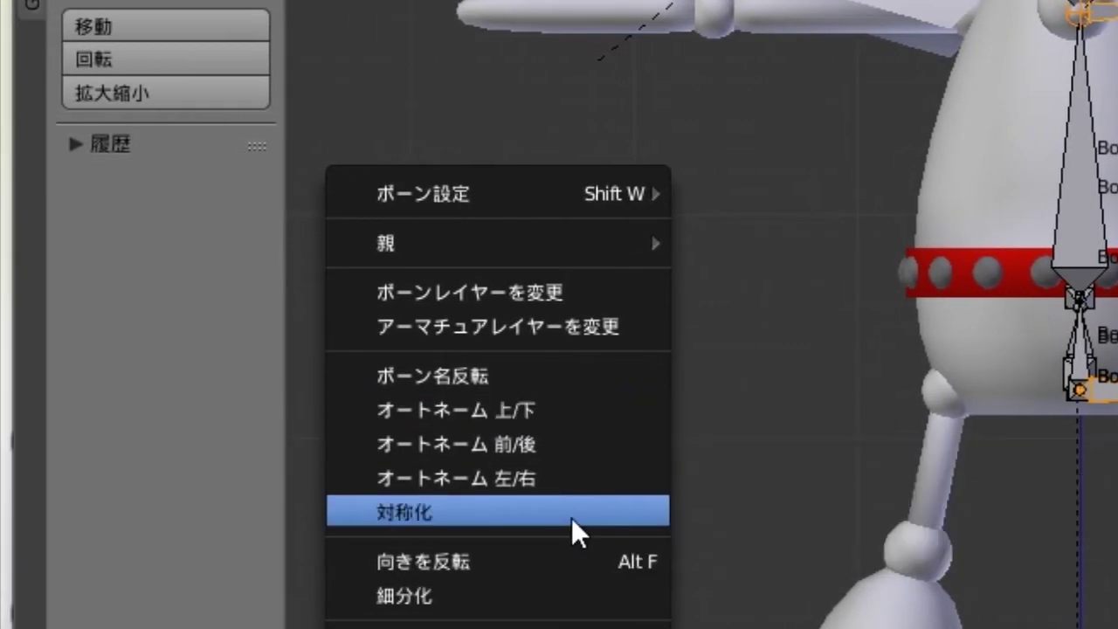
{"action": "left_click", "coordinate": [571, 517]}
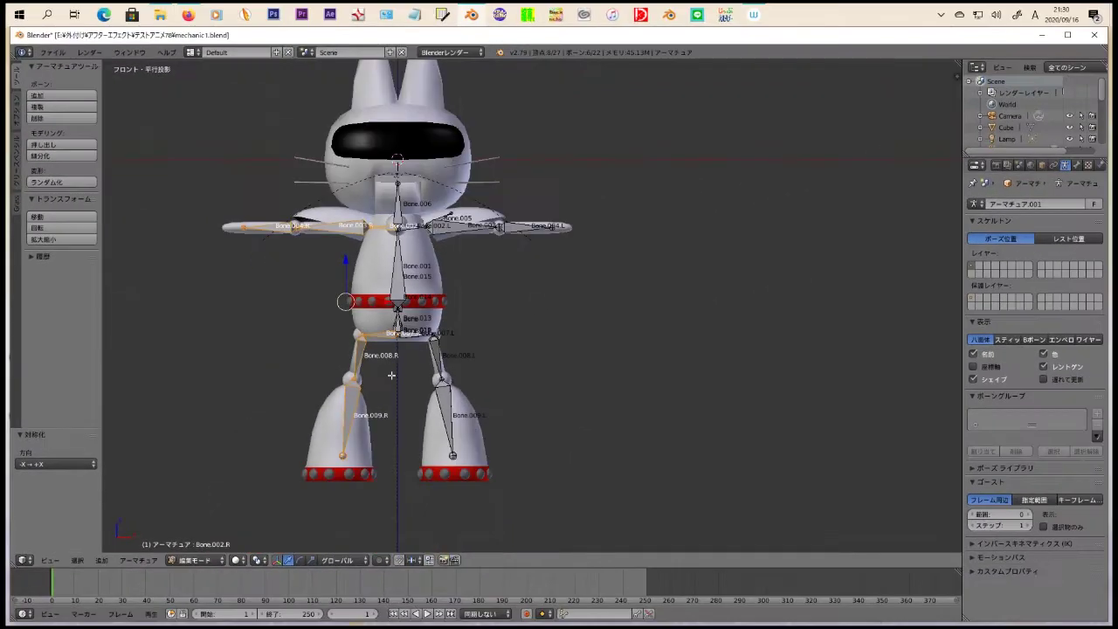
{"action": "left_click", "coordinate": [53, 52]}
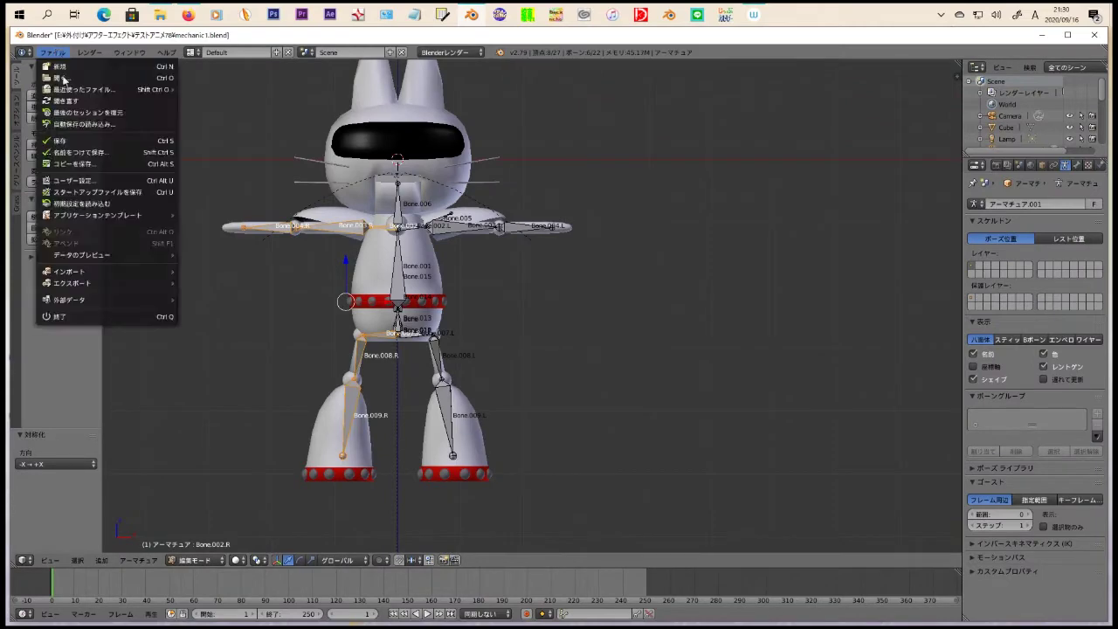
Step: Save the file as mechanic2.blend and leave armature Edit Mode
{"action": "left_click", "coordinate": [80, 152]}
{"action": "key", "text": "Return"}
{"action": "middle_click_drag", "start_coordinate": [524, 306], "coordinate": [568, 305]}
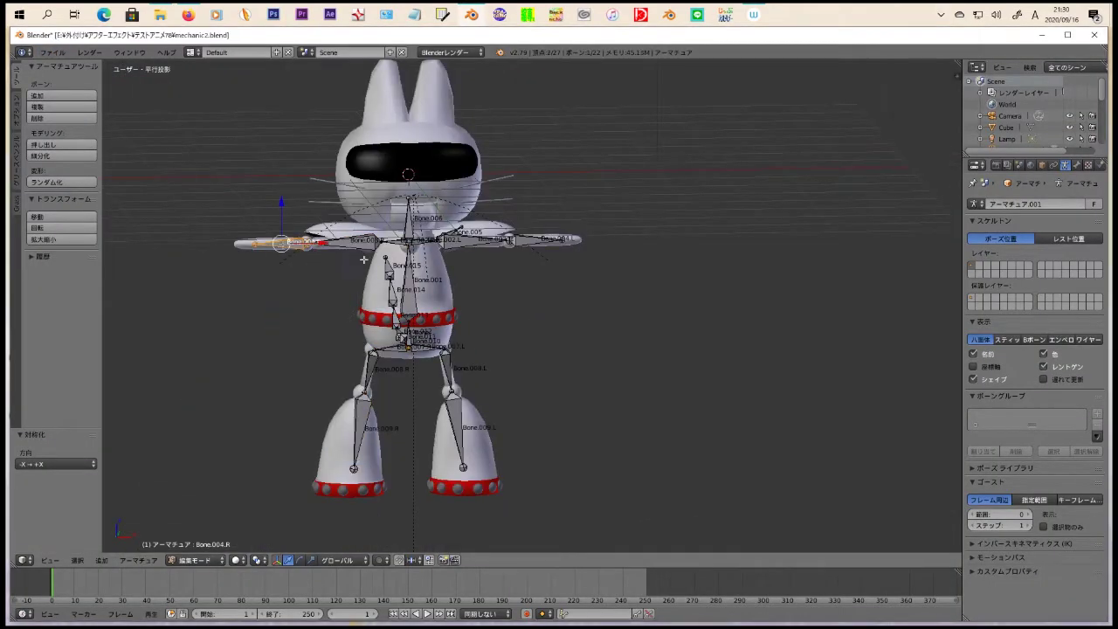
{"action": "key", "text": "Tab"}
{"action": "scroll", "coordinate": [1018, 145], "scroll_direction": "down", "scroll_amount": 1}
Step: From the front view, parent the robot's parts to the armature with Ctrl+P
{"action": "key", "text": "a"}
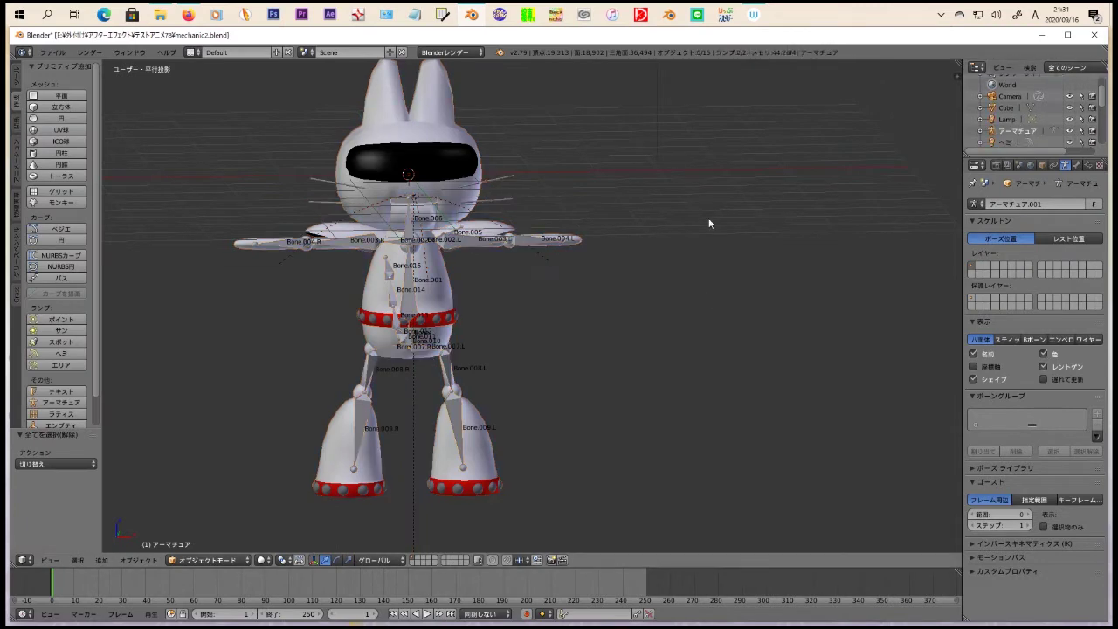
{"action": "scroll", "coordinate": [1083, 128], "scroll_direction": "down", "scroll_amount": 2}
{"action": "key", "text": "KP_1"}
{"action": "scroll", "coordinate": [577, 244], "scroll_direction": "down", "scroll_amount": 3}
{"action": "scroll", "coordinate": [427, 228], "scroll_direction": "up", "scroll_amount": 4}
{"action": "key", "text": "ctrl+p"}
{"action": "left_click", "coordinate": [375, 260]}
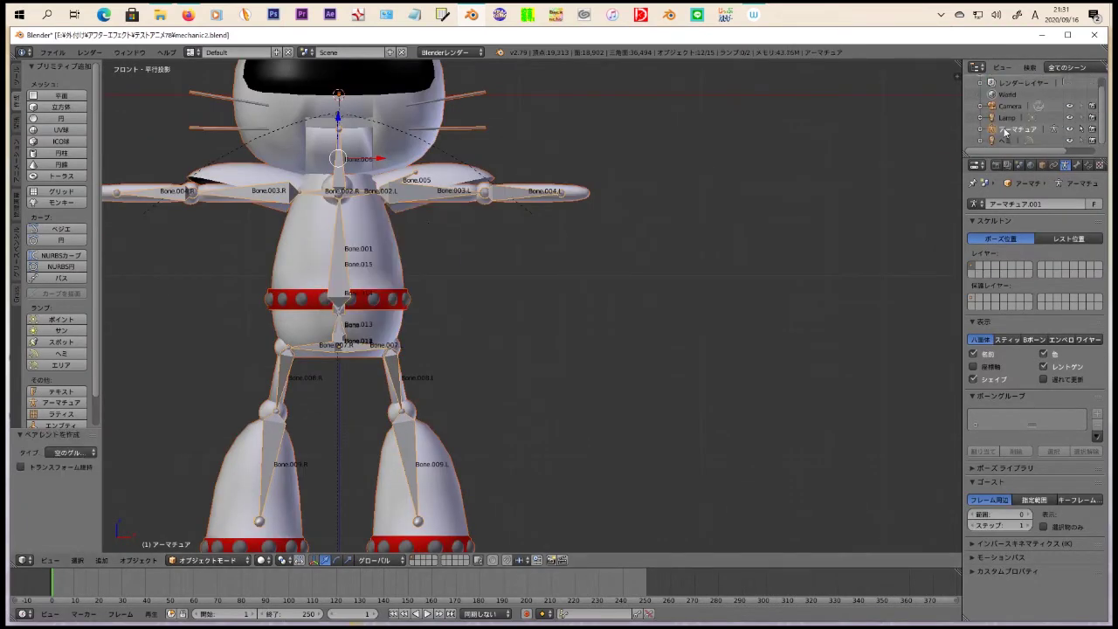
Step: Test-rotate Bone.004.R in Pose Mode, then inspect the arm mesh's weights in Weight Paint
{"action": "key", "text": "ctrl+Tab"}
{"action": "middle_click_drag", "start_coordinate": [412, 284], "coordinate": [496, 353]}
{"action": "right_click", "coordinate": [471, 292]}
{"action": "key", "text": "r"}
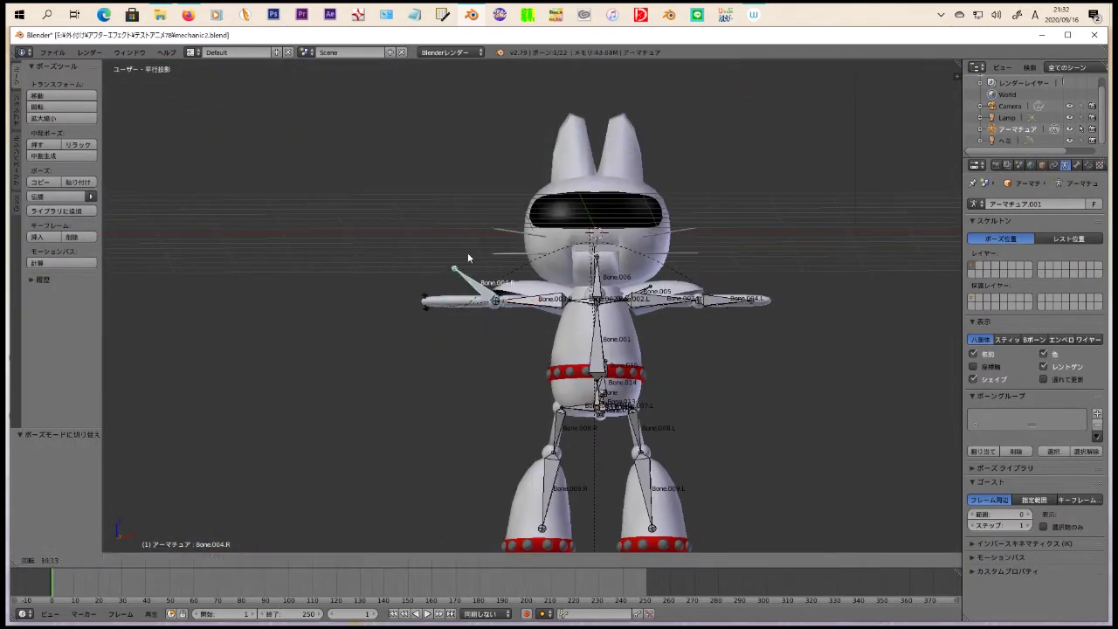
{"action": "right_click", "coordinate": [434, 300]}
{"action": "key", "text": "ctrl+Tab"}
{"action": "key", "text": "KP_Divide"}
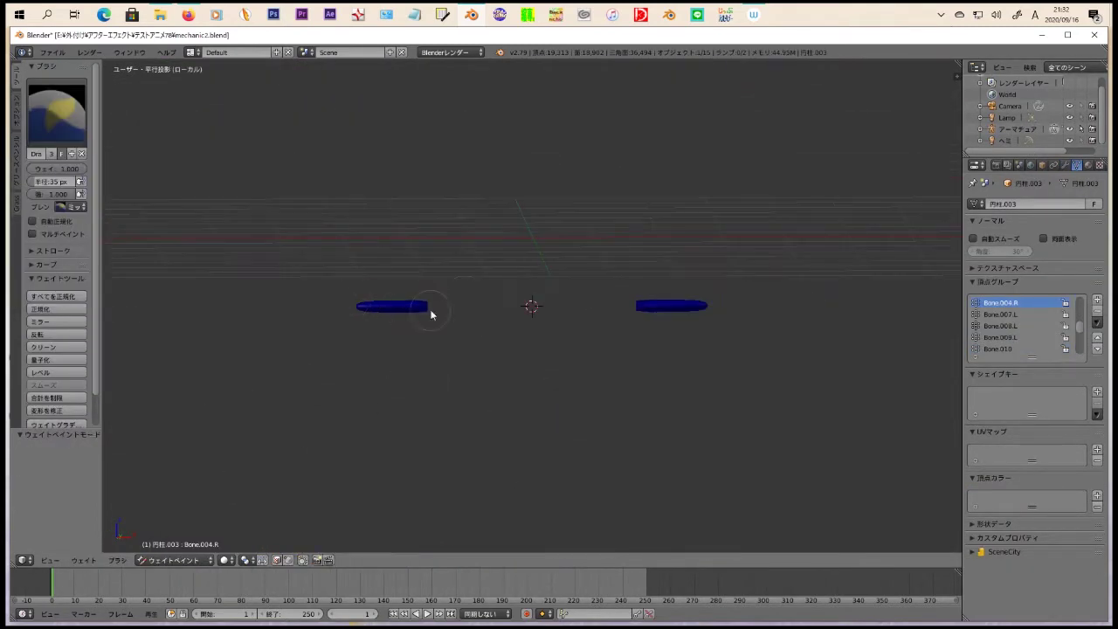
{"action": "key", "text": "KP_Divide"}
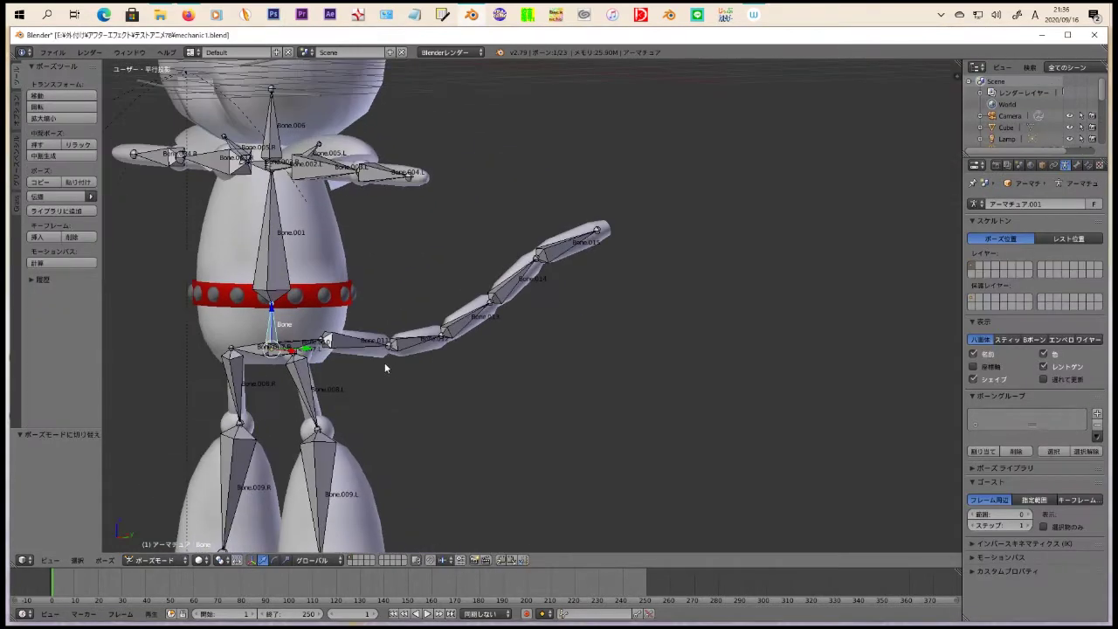
Step: Test-move the tail from root bone Bone.010, cancel it, and orbit to a higher view
{"action": "right_click", "coordinate": [323, 294]}
{"action": "right_click", "coordinate": [325, 346]}
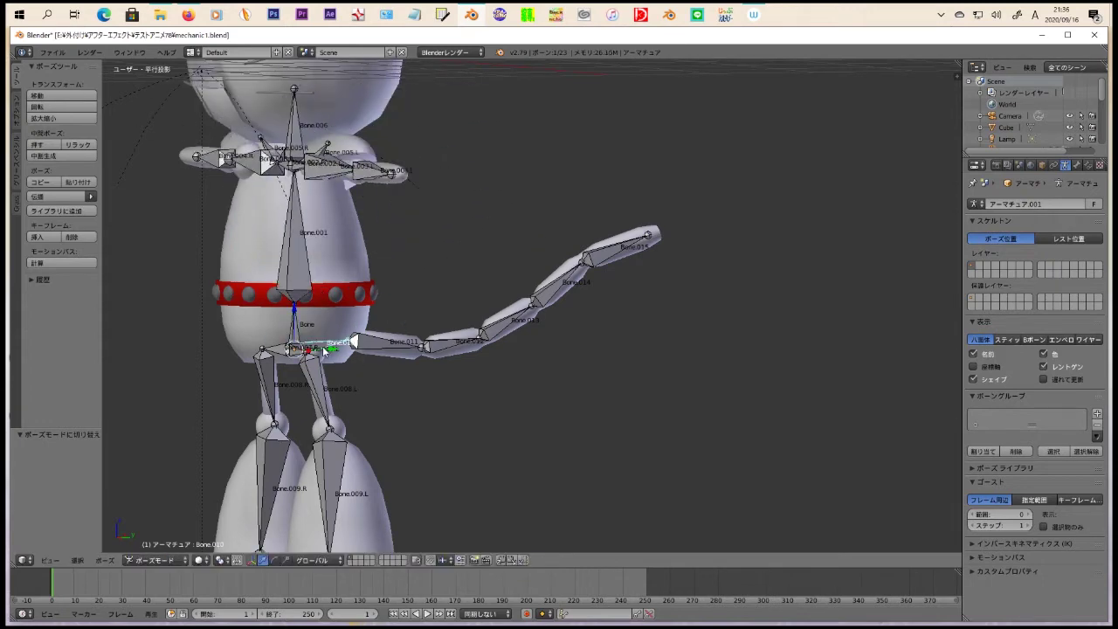
{"action": "key", "text": "g"}
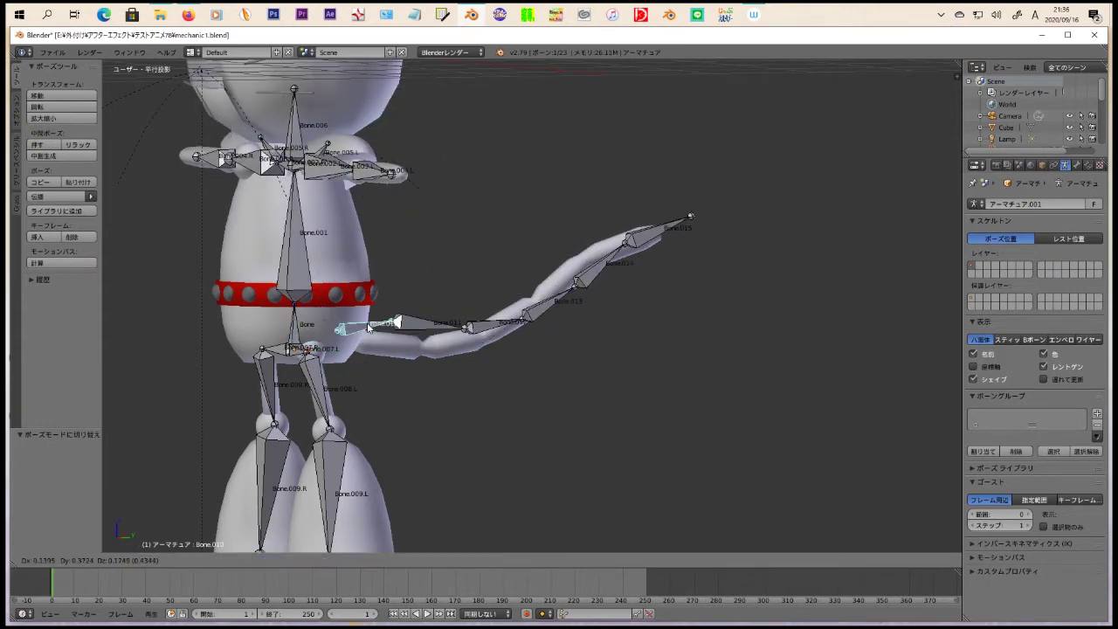
{"action": "right_click", "coordinate": [368, 327]}
{"action": "middle_click_drag", "start_coordinate": [301, 333], "coordinate": [374, 328]}
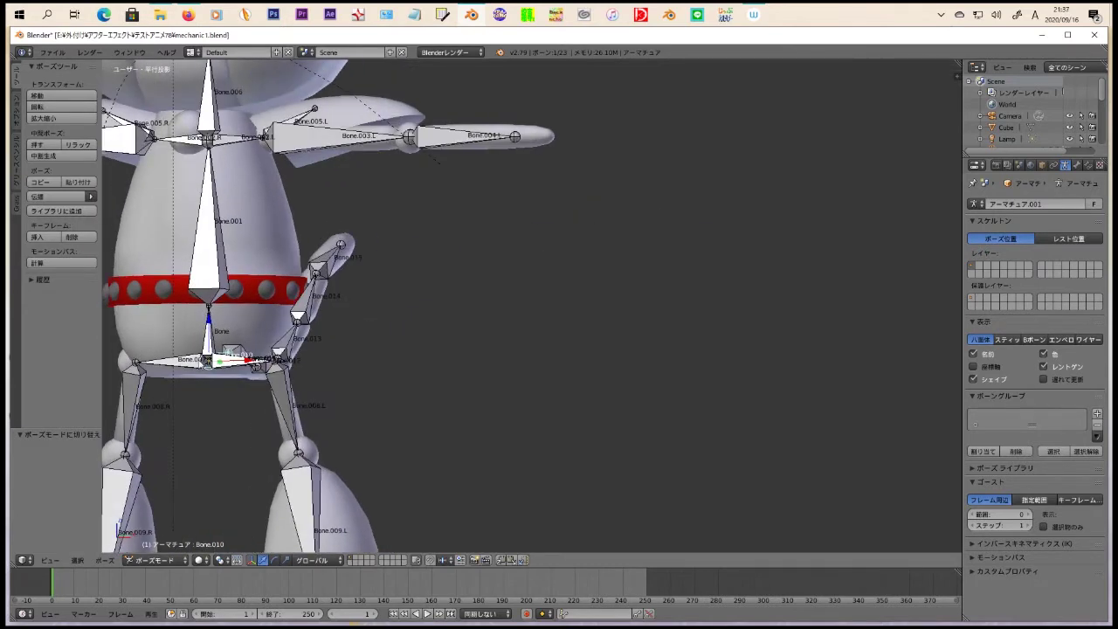
{"action": "mouse_move", "coordinate": [228, 360]}
{"action": "middle_mouse_down"}
{"action": "mouse_move", "coordinate": [215, 381]}
{"action": "mouse_move", "coordinate": [181, 392]}
{"action": "middle_mouse_up"}
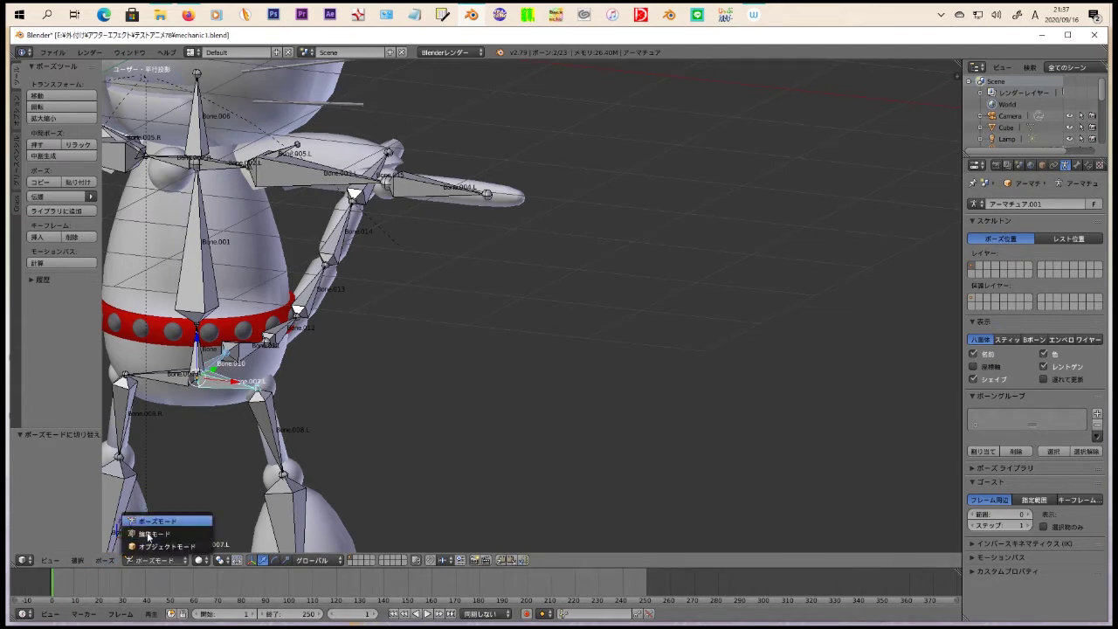
Step: In Edit Mode, parent Bone.010 to Bone using Keep Offset
{"action": "left_click", "coordinate": [144, 535]}
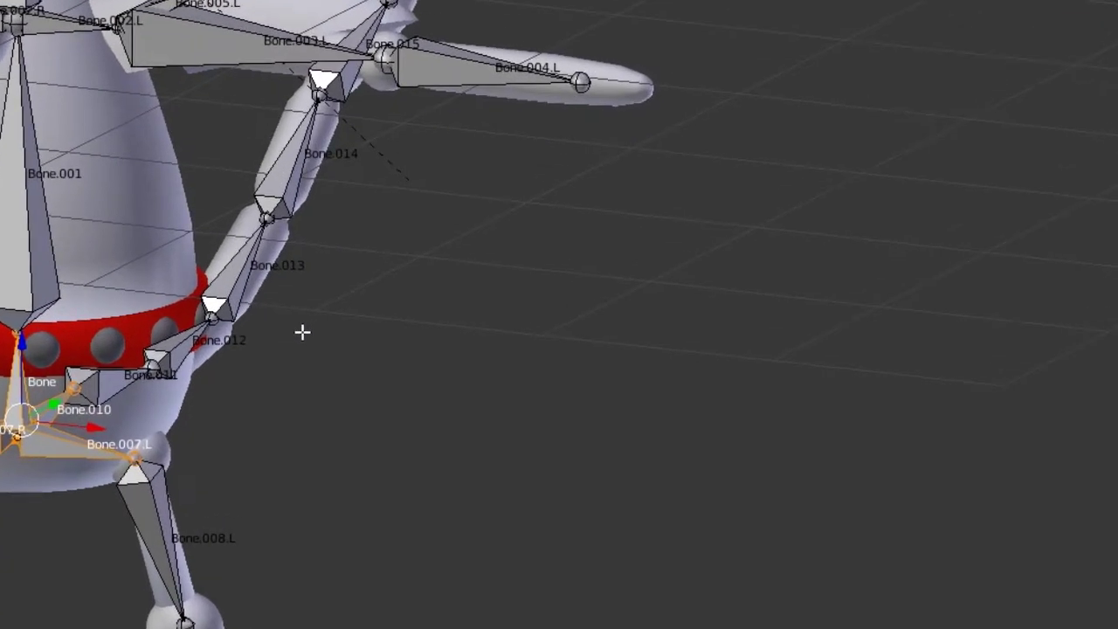
{"action": "key", "text": "ctrl+p"}
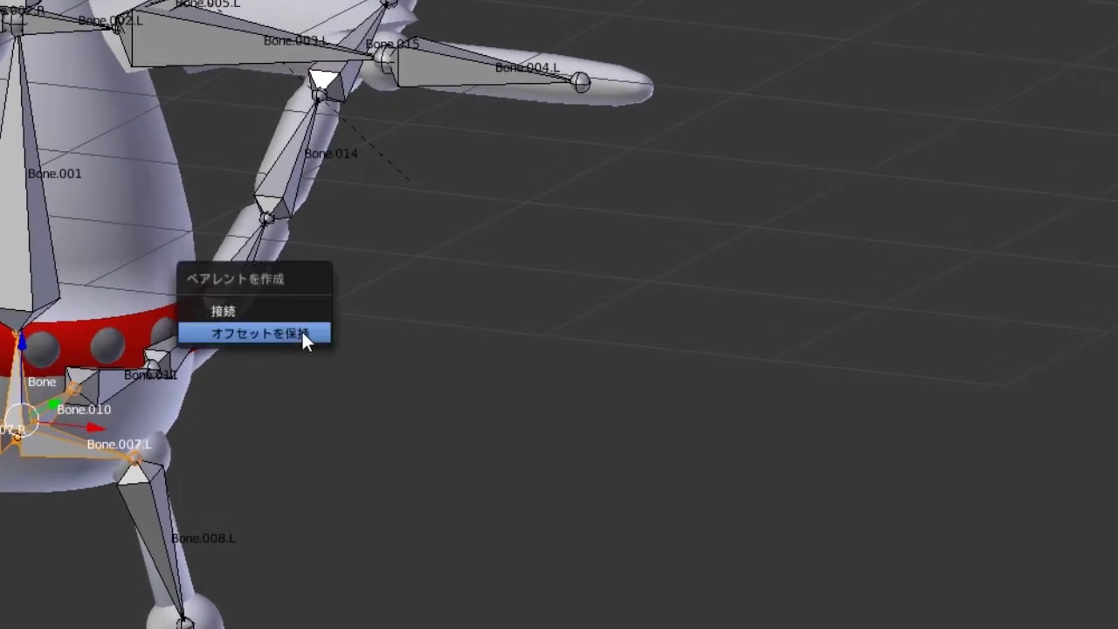
{"action": "left_click", "coordinate": [301, 332]}
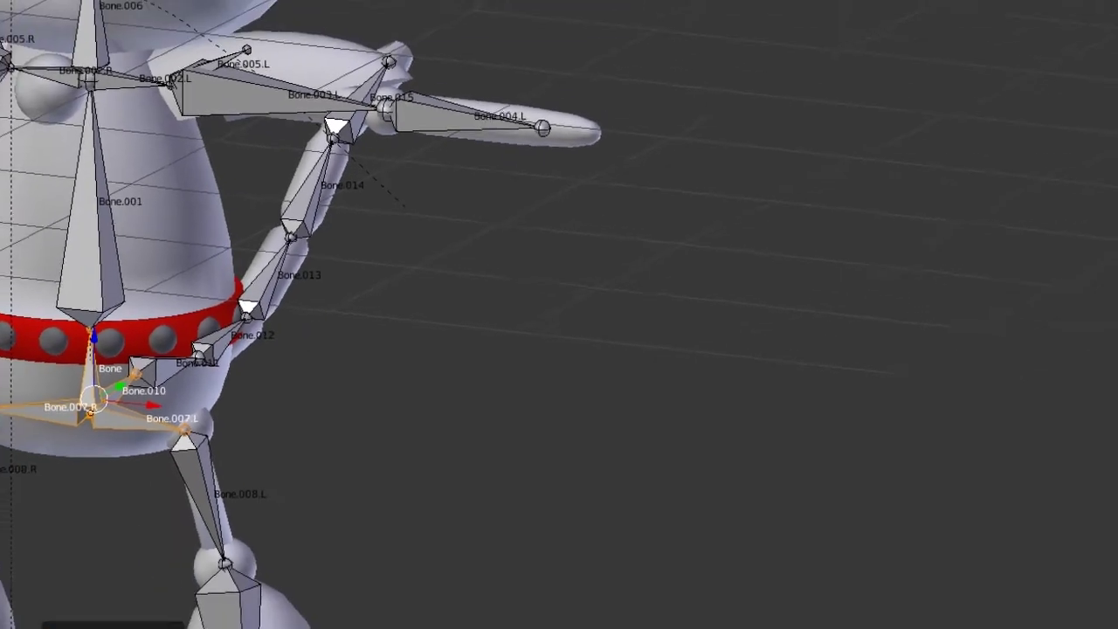
Step: Test the new tail parenting in Pose Mode, then return the armature to Edit Mode
{"action": "left_click", "coordinate": [146, 568]}
{"action": "left_click", "coordinate": [240, 533]}
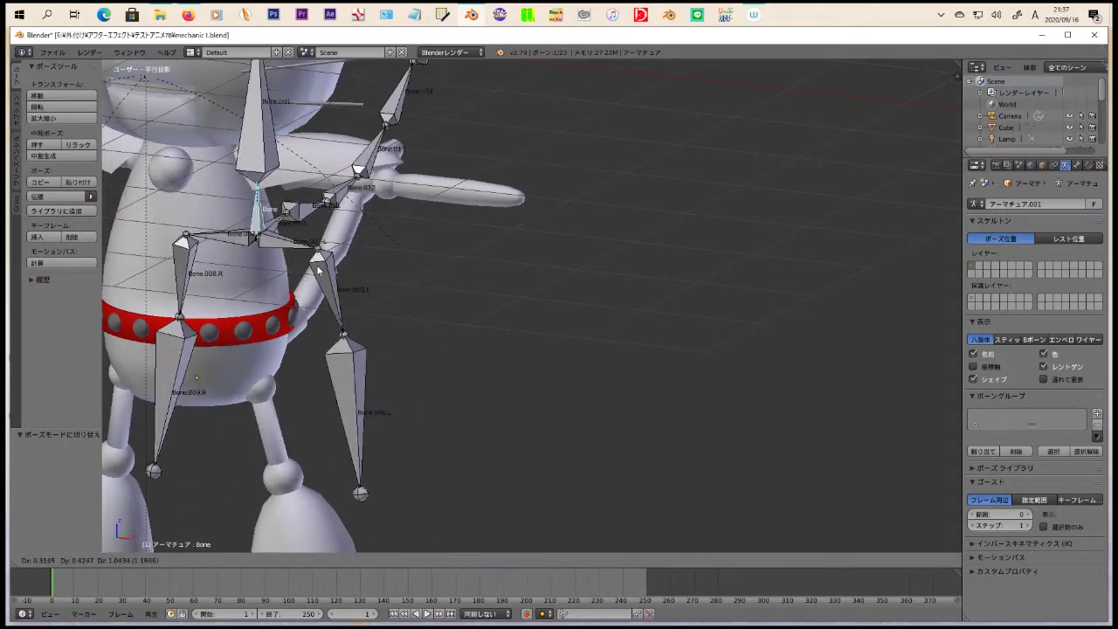
{"action": "right_click", "coordinate": [471, 394]}
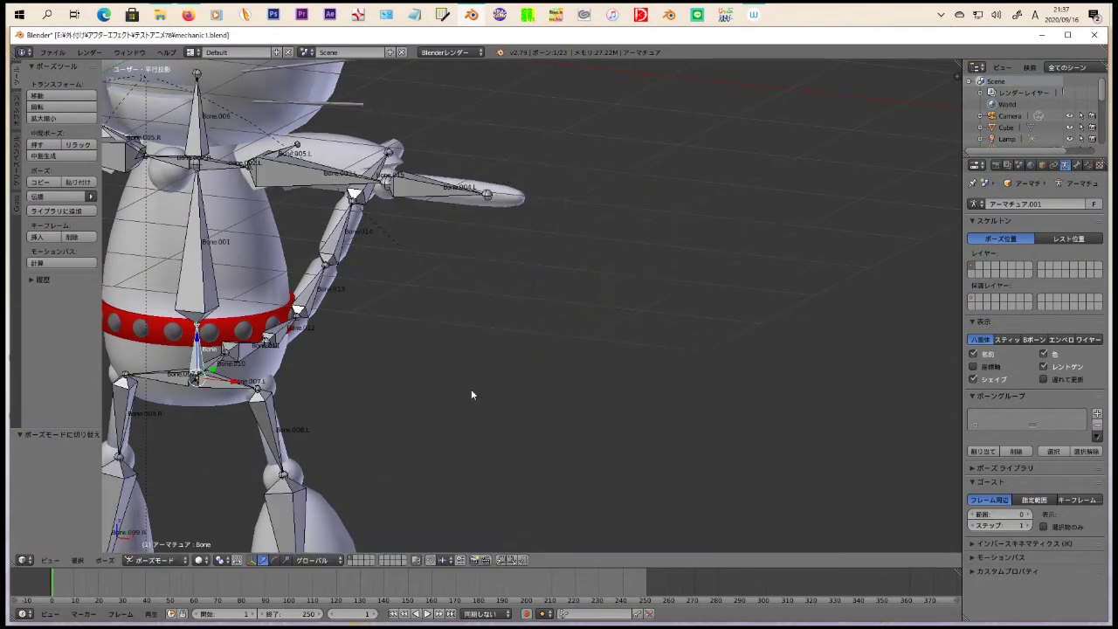
{"action": "mouse_move", "coordinate": [254, 363]}
{"action": "middle_mouse_down"}
{"action": "mouse_move", "coordinate": [275, 341]}
{"action": "mouse_move", "coordinate": [359, 348]}
{"action": "middle_mouse_up"}
{"action": "scroll", "coordinate": [275, 342], "scroll_direction": "down", "scroll_amount": 3}
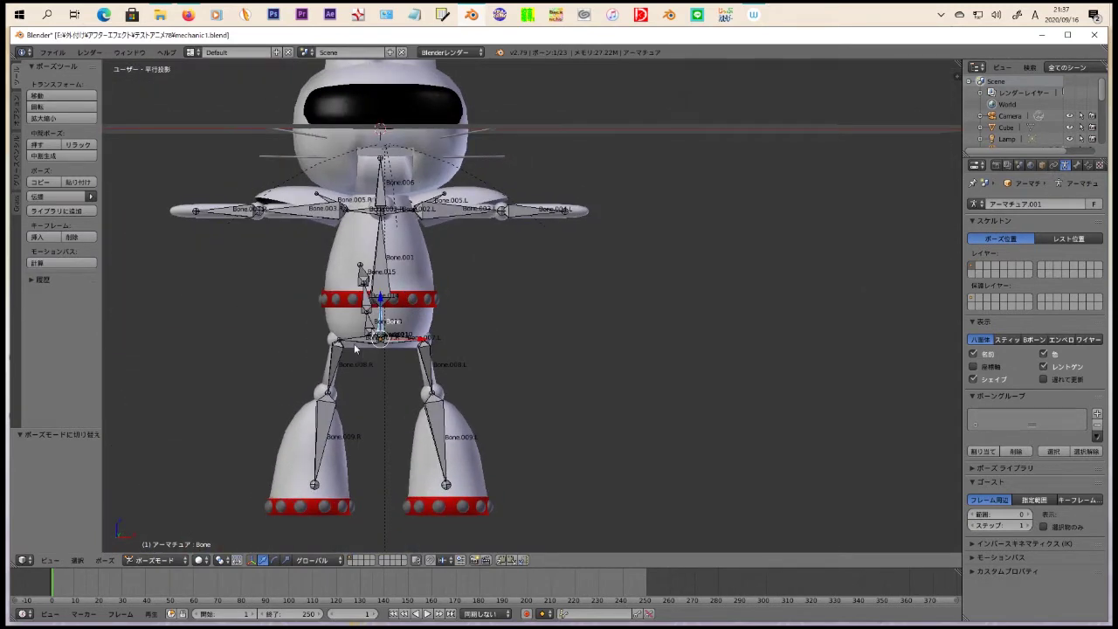
{"action": "left_click", "coordinate": [156, 560]}
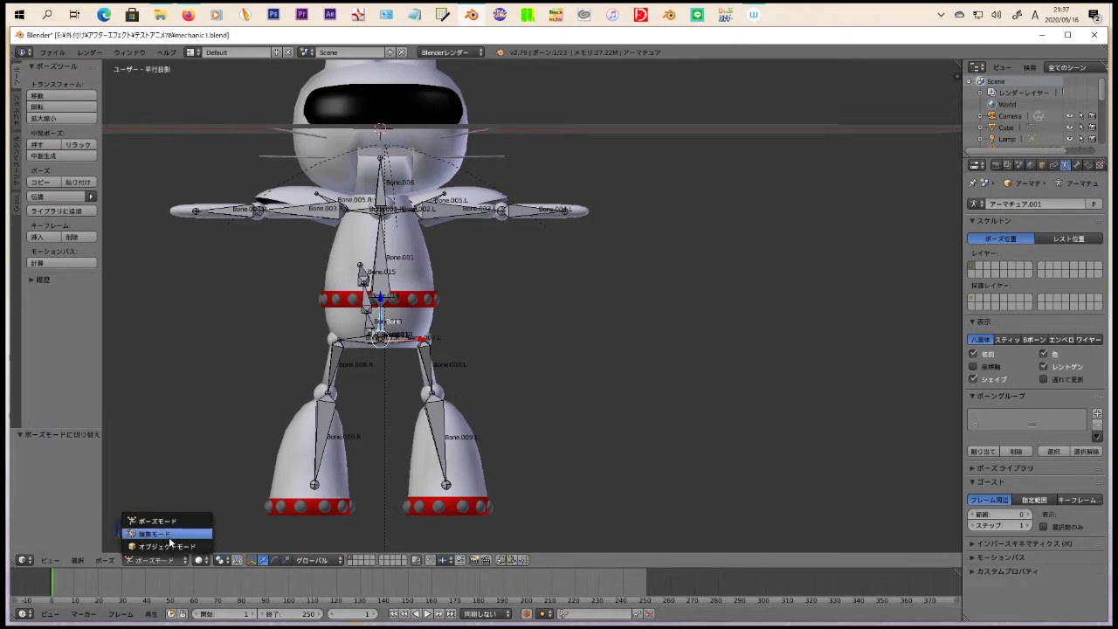
{"action": "left_click", "coordinate": [166, 533]}
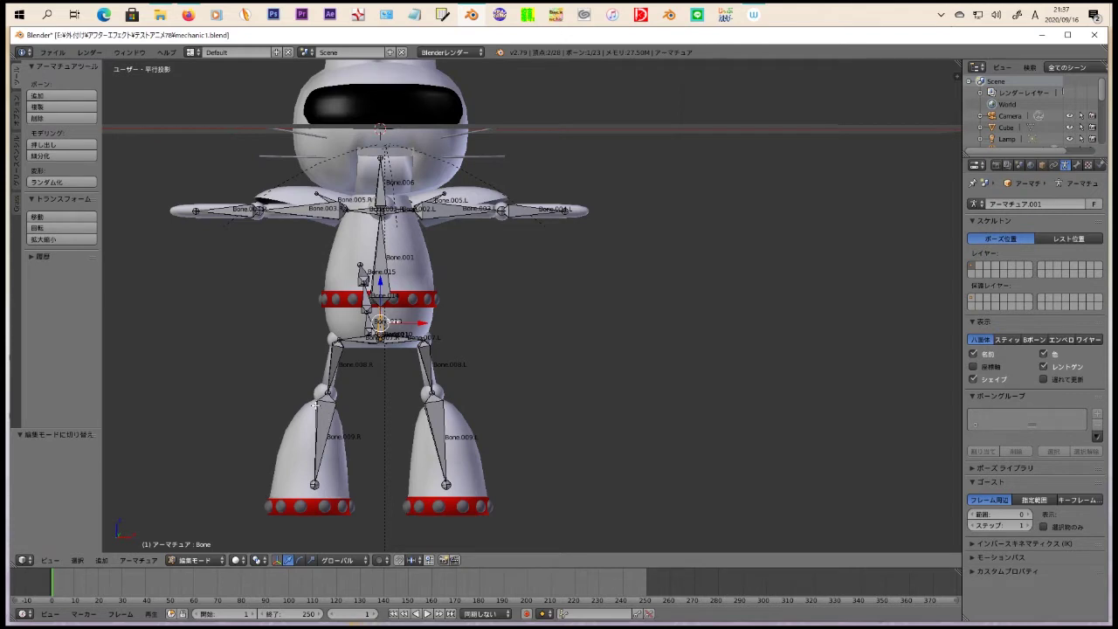
{"action": "left_click", "coordinate": [193, 561]}
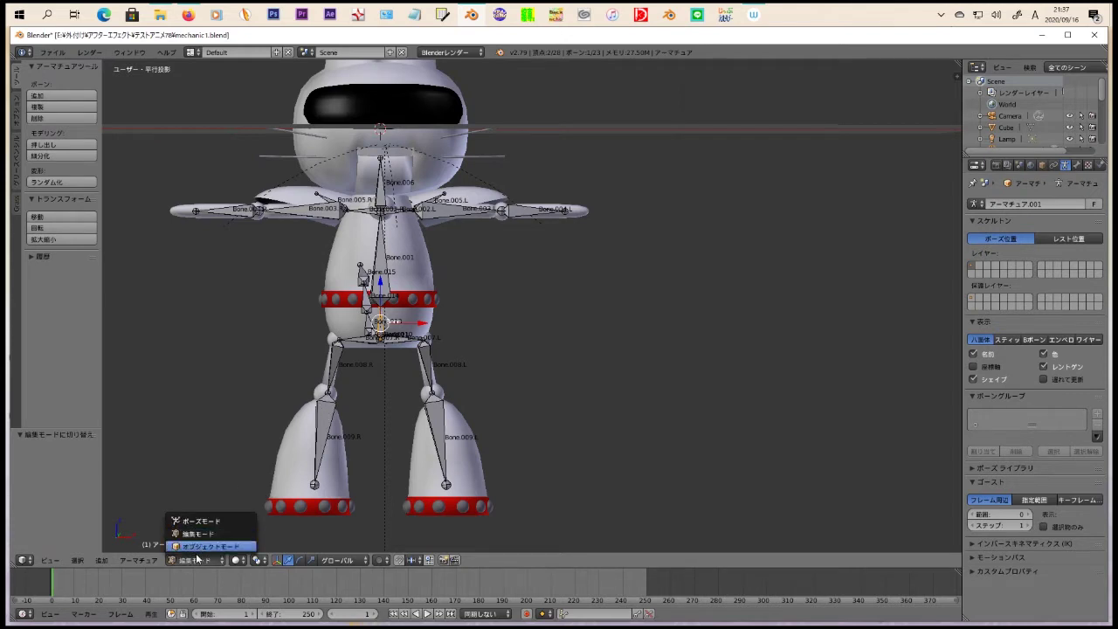
Step: Switch アーマチュア.001 to Object Mode and zoom out to frame the whole robot
{"action": "left_click", "coordinate": [195, 548]}
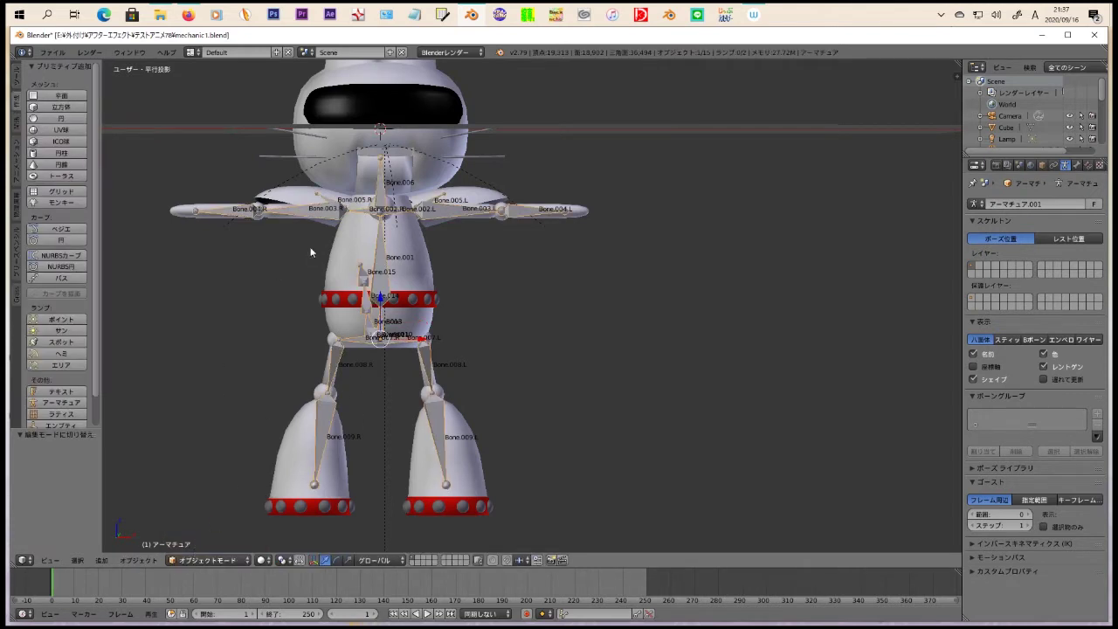
{"action": "scroll", "coordinate": [310, 252], "scroll_direction": "down", "scroll_amount": 3}
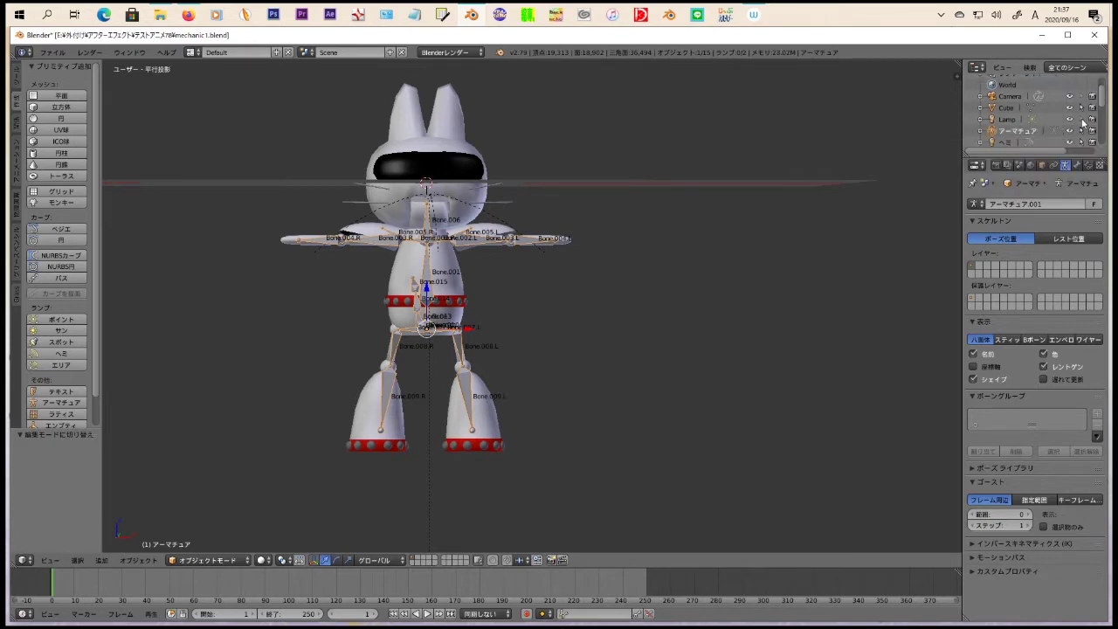
{"action": "scroll", "coordinate": [1087, 135], "scroll_direction": "down", "scroll_amount": 1}
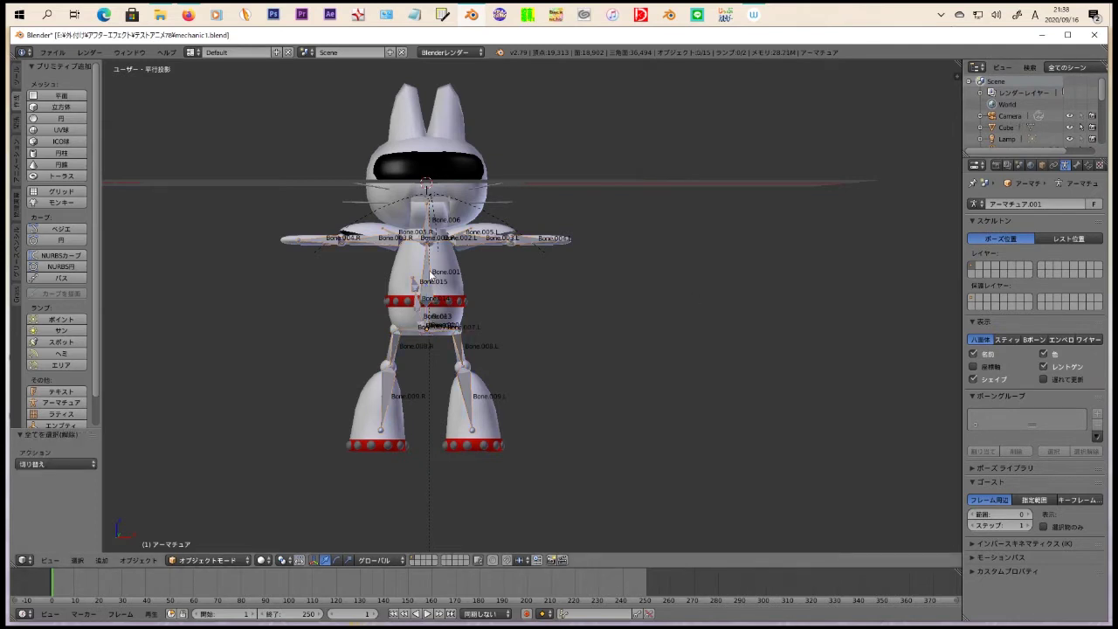
{"action": "scroll", "coordinate": [429, 276], "scroll_direction": "up", "scroll_amount": 2}
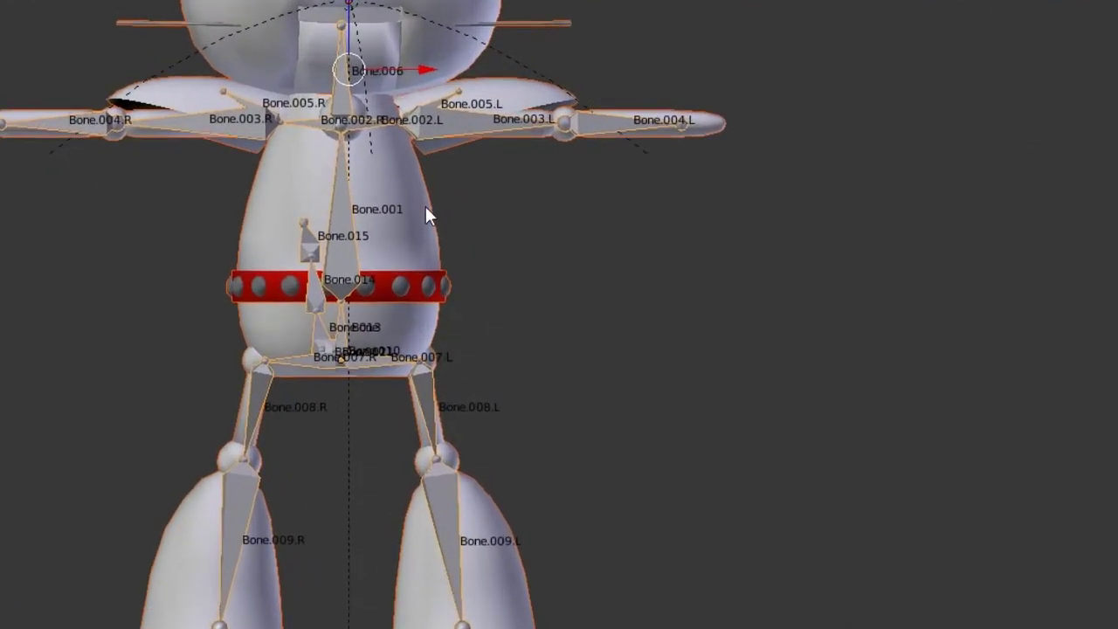
Step: Parent the robot meshes with Armature Deform > With Empty Groups
{"action": "key", "text": "ctrl+p"}
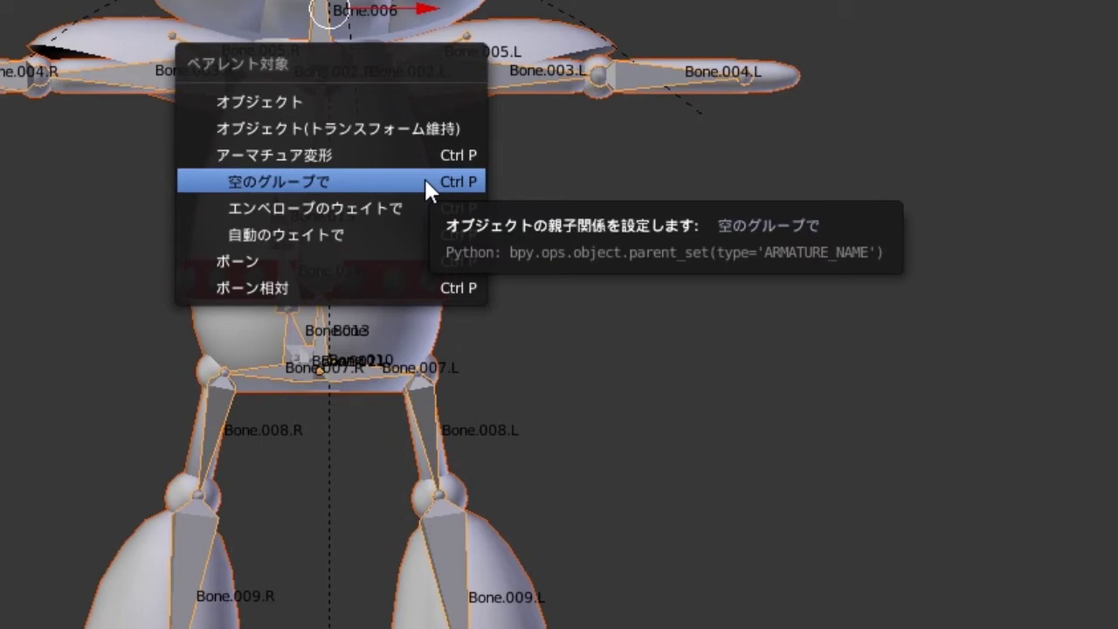
{"action": "left_click", "coordinate": [426, 182]}
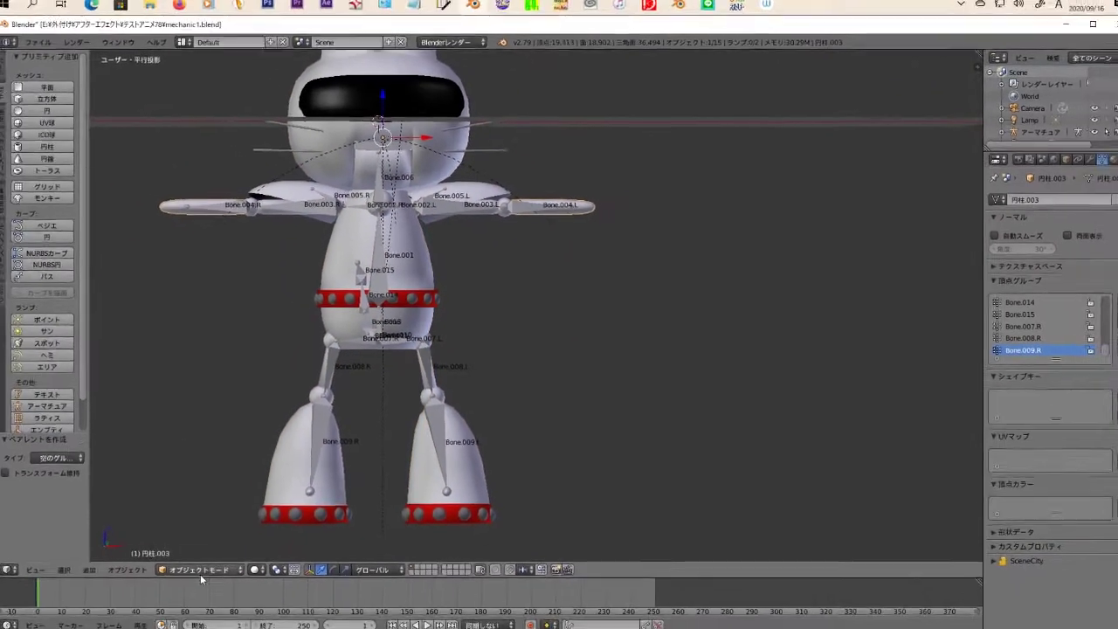
{"action": "left_click", "coordinate": [210, 558]}
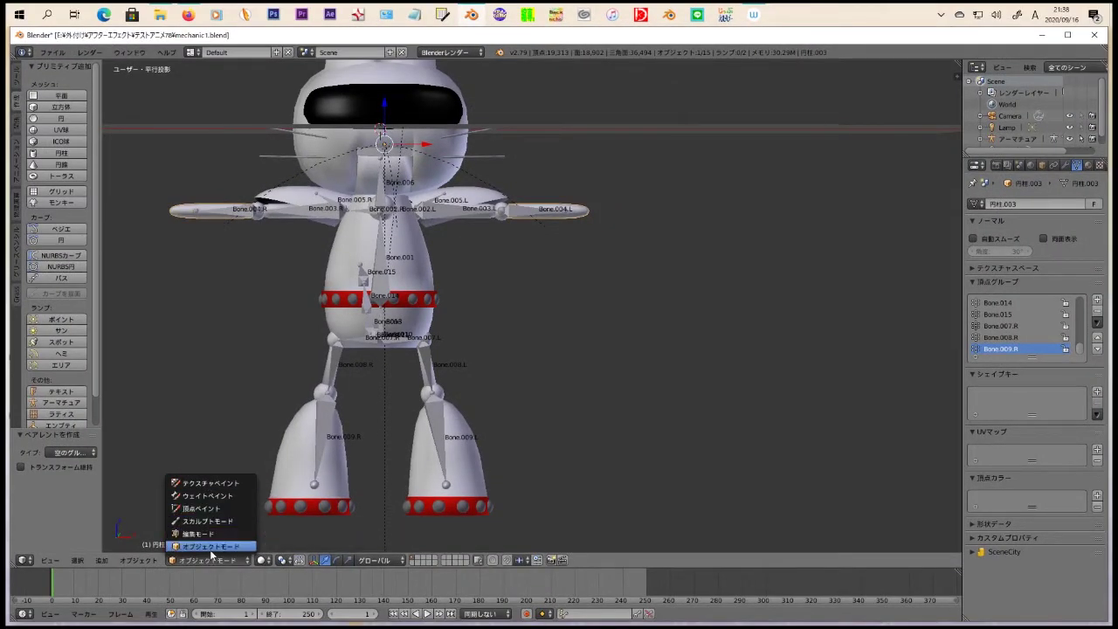
Step: Put アーマチュア.001 in Pose Mode and rotate Bone.004.R about 28.56° to test the arm
{"action": "right_click", "coordinate": [249, 210]}
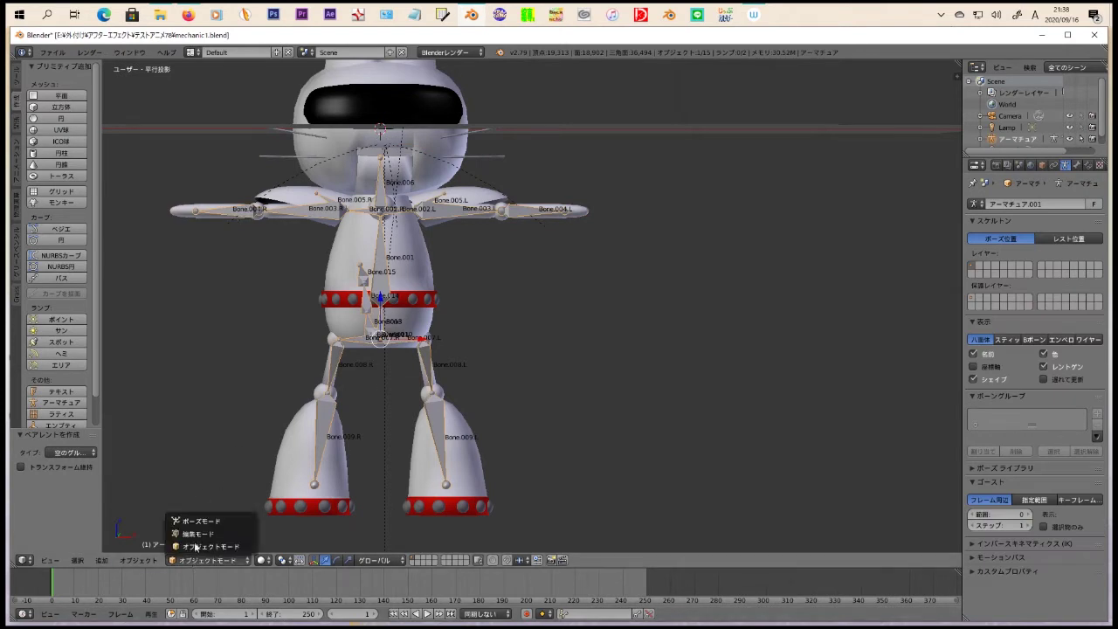
{"action": "left_click", "coordinate": [198, 523]}
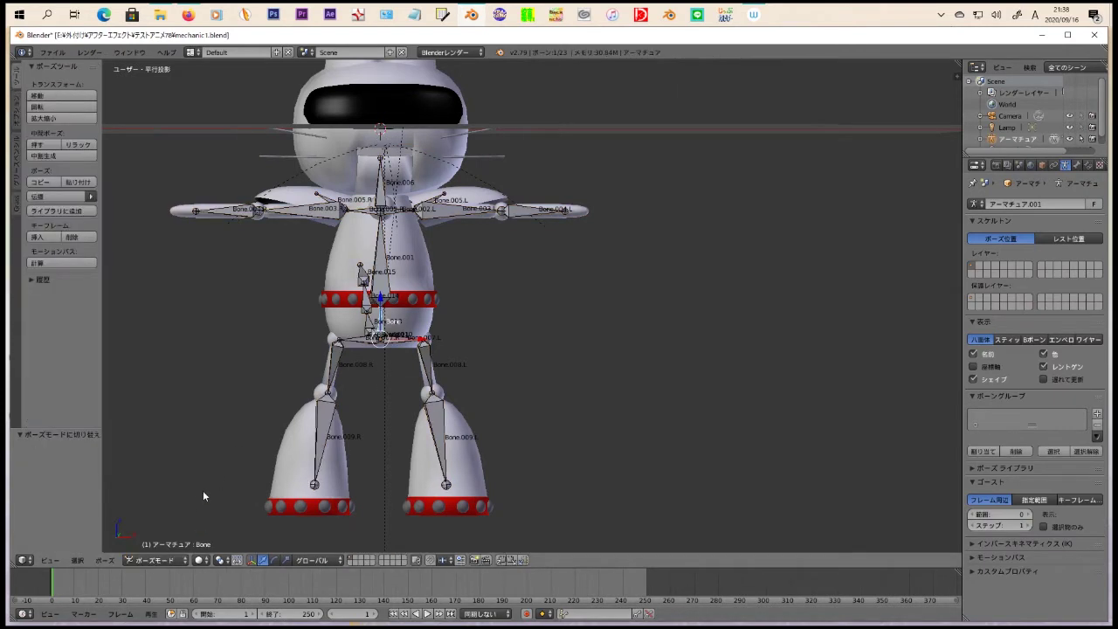
{"action": "left_click", "coordinate": [225, 217], "text": "shift"}
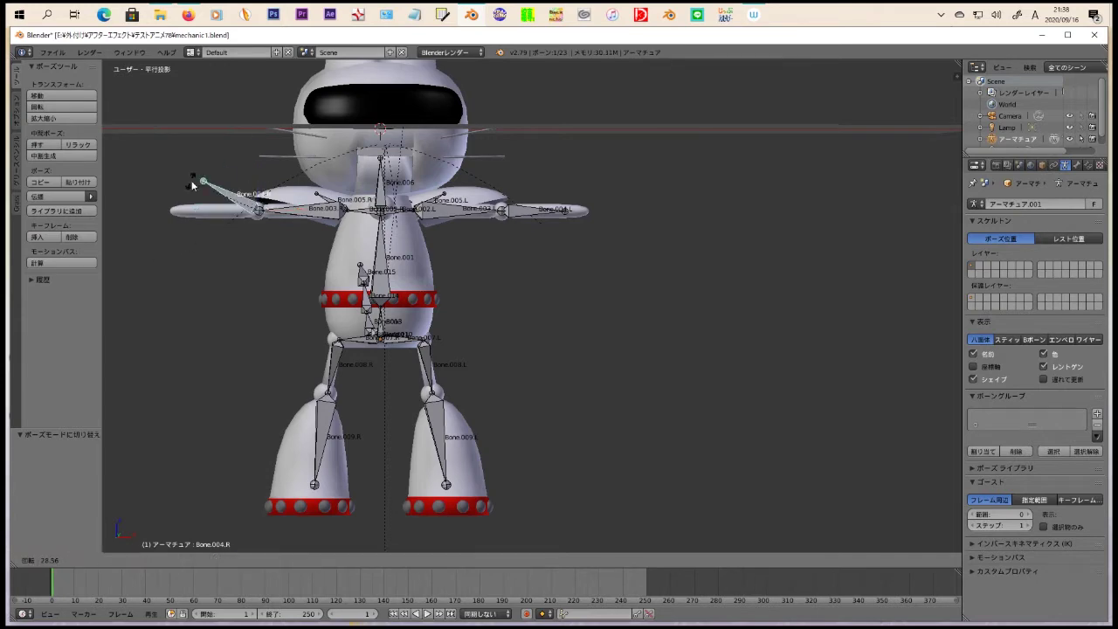
{"action": "key", "text": "ctrl+Tab"}
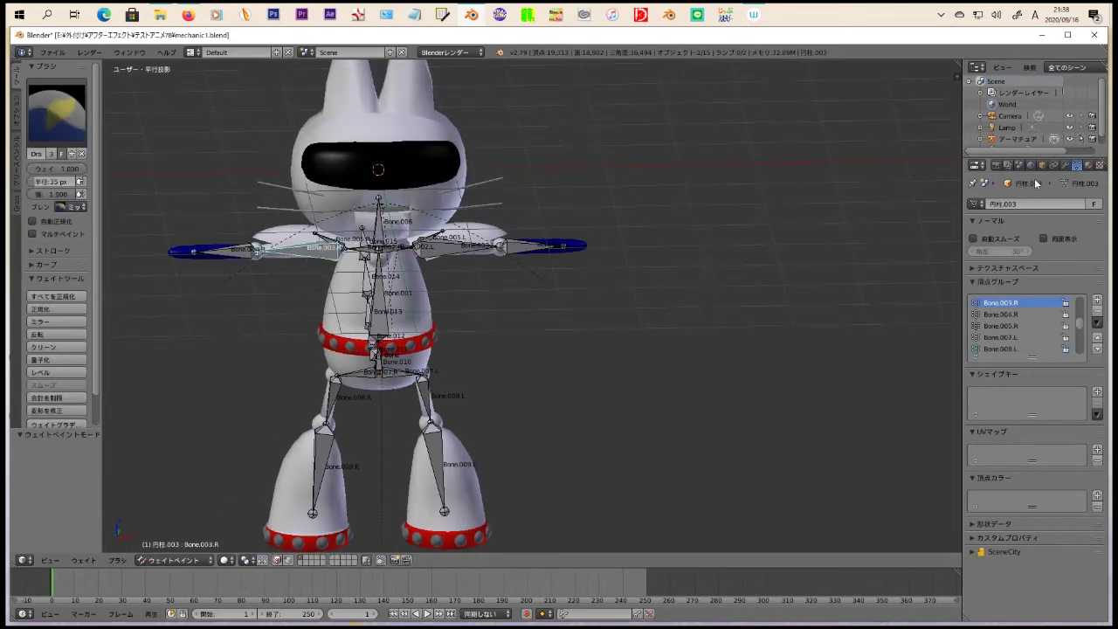
Step: Isolate and inspect the arm cylinders' weighting to Bone.003.L and Bone.003.R
{"action": "key", "text": "KP_Divide"}
{"action": "middle_click_drag", "start_coordinate": [596, 213], "coordinate": [254, 279]}
{"action": "key", "text": "KP_1"}
{"action": "key", "text": "KP_Divide"}
{"action": "scroll", "coordinate": [514, 213], "scroll_direction": "up", "scroll_amount": 5}
{"action": "left_click", "coordinate": [453, 201], "text": "ctrl"}
{"action": "key", "text": "KP_Divide"}
{"action": "key", "text": "KP_Divide"}
{"action": "key", "text": "KP_Divide"}
{"action": "key", "text": "KP_Divide"}
{"action": "left_click", "coordinate": [270, 197], "text": "ctrl"}
{"action": "key", "text": "KP_Divide"}
Step: Check weight paint on the body cylinder, shoulder piece 球.001 and bowl-shaped body part
{"action": "key", "text": "KP_Divide"}
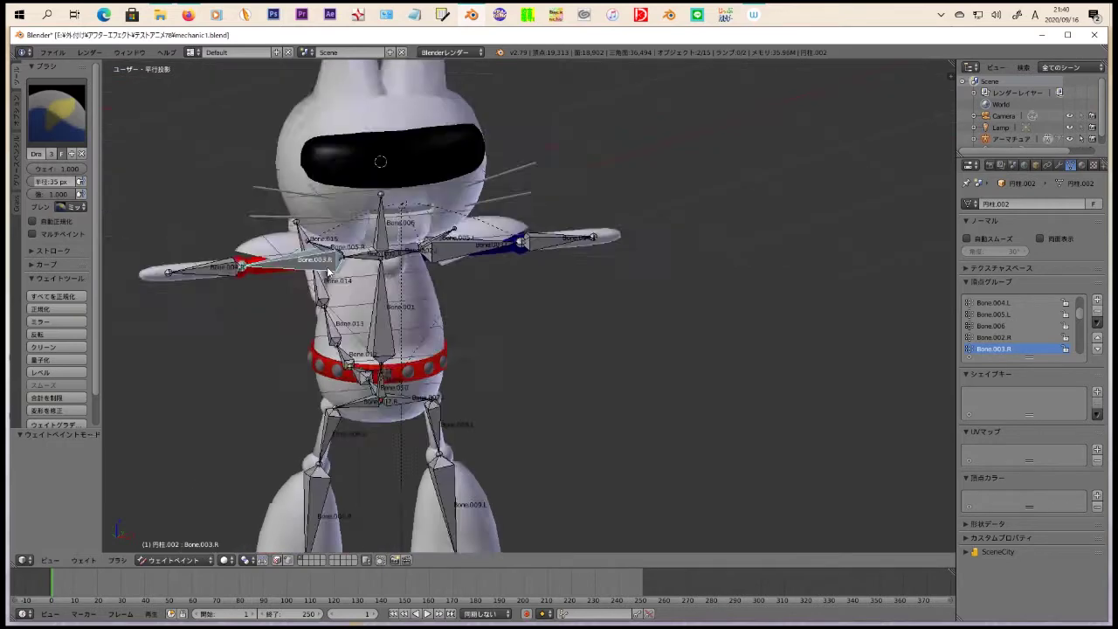
{"action": "key", "text": "ctrl+Tab"}
{"action": "key", "text": "KP_Divide"}
{"action": "key", "text": "KP_Divide"}
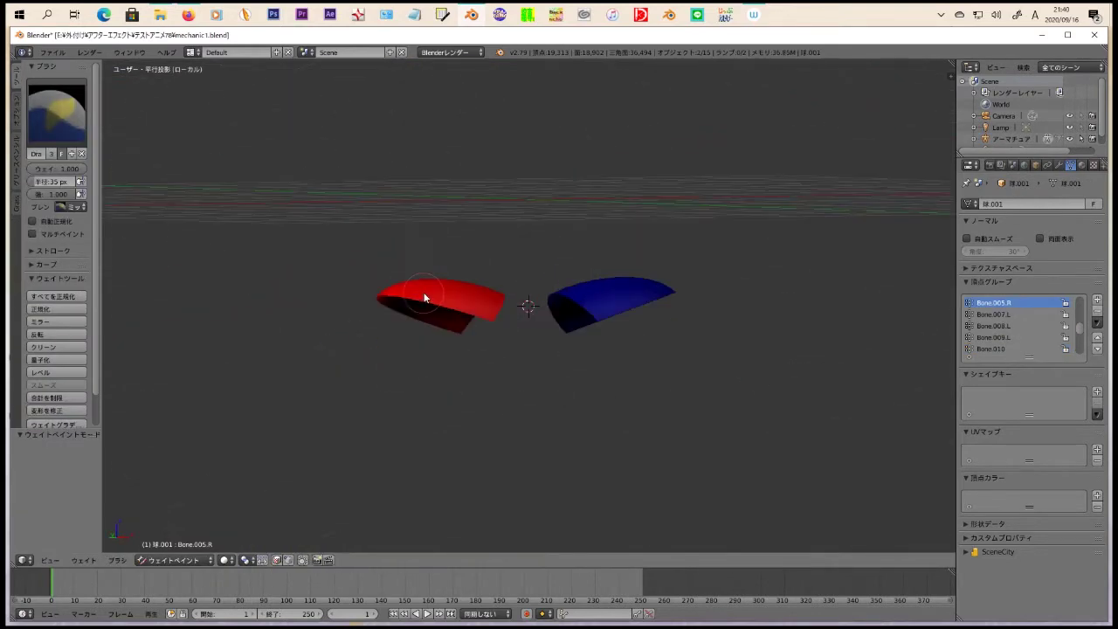
{"action": "mouse_move", "coordinate": [474, 218]}
{"action": "middle_mouse_down"}
{"action": "mouse_move", "coordinate": [582, 189]}
{"action": "mouse_move", "coordinate": [519, 142]}
{"action": "middle_mouse_up"}
{"action": "key", "text": "ctrl+Tab"}
{"action": "right_click", "coordinate": [347, 271]}
{"action": "key", "text": "ctrl+Tab"}
{"action": "key", "text": "KP_Divide"}
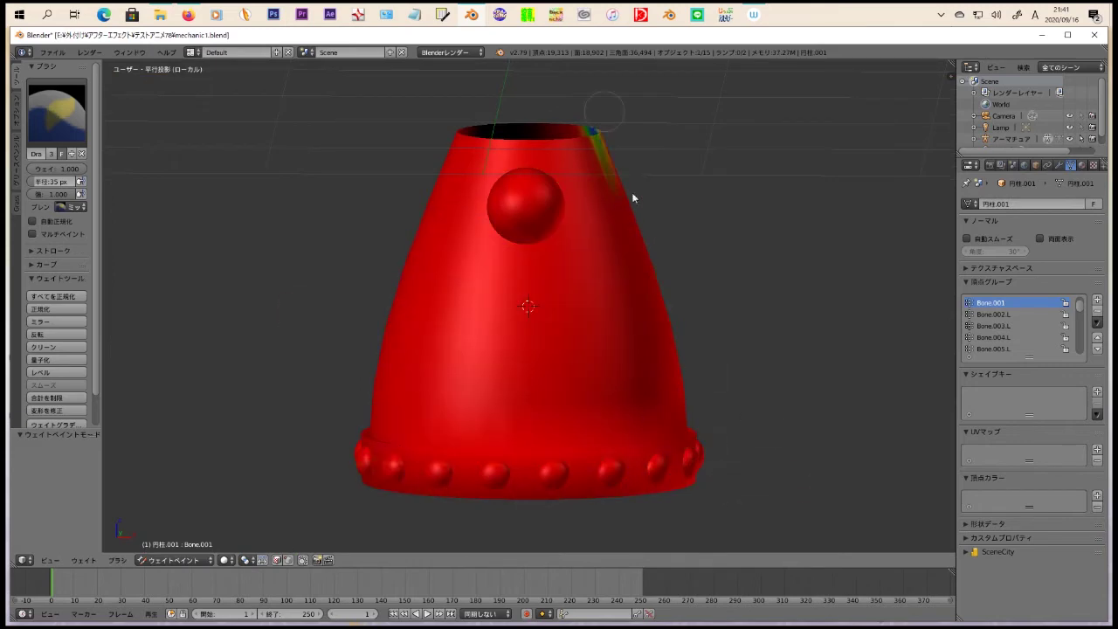
{"action": "middle_click_drag", "start_coordinate": [458, 389], "coordinate": [515, 182]}
{"action": "key", "text": "KP_Divide"}
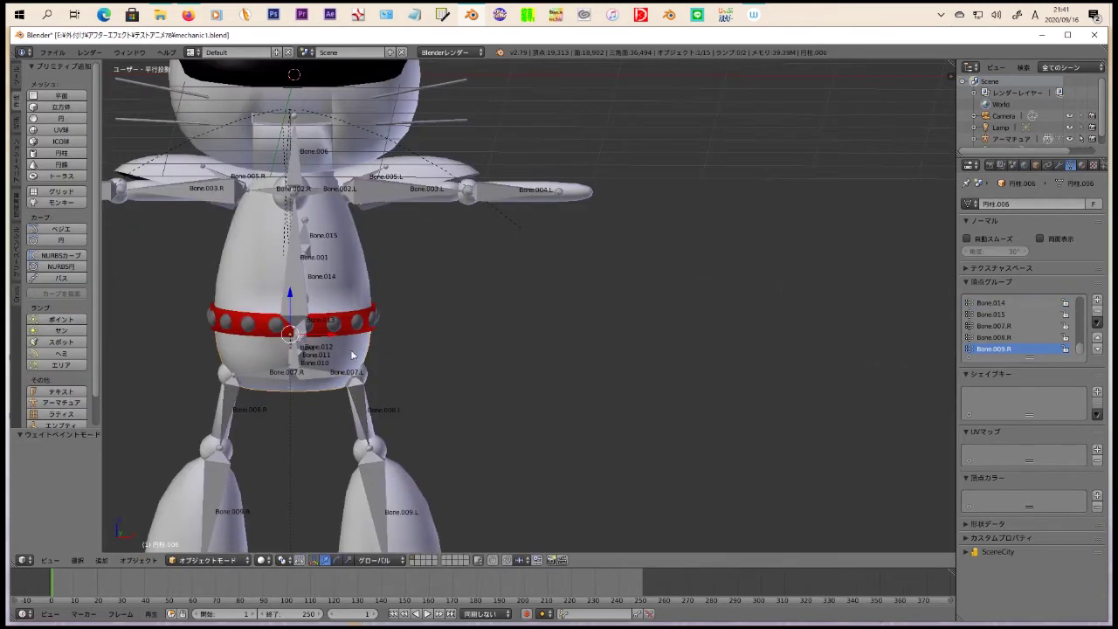
{"action": "right_click", "coordinate": [390, 365]}
Step: Inspect the legs' weights for bones Bone.009.L and Bone.009.R
{"action": "key", "text": "KP_Divide"}
{"action": "key", "text": "KP_Divide"}
{"action": "right_click", "coordinate": [392, 437]}
{"action": "scroll", "coordinate": [313, 343], "scroll_direction": "up", "scroll_amount": 3}
{"action": "key", "text": "ctrl+Tab"}
{"action": "key", "text": "ctrl+Tab"}
{"action": "right_click", "coordinate": [314, 389]}
{"action": "key", "text": "KP_Divide"}
{"action": "key", "text": "KP_Divide"}
{"action": "key", "text": "ctrl+Tab"}
{"action": "scroll", "coordinate": [399, 454], "scroll_direction": "down", "scroll_amount": 3}
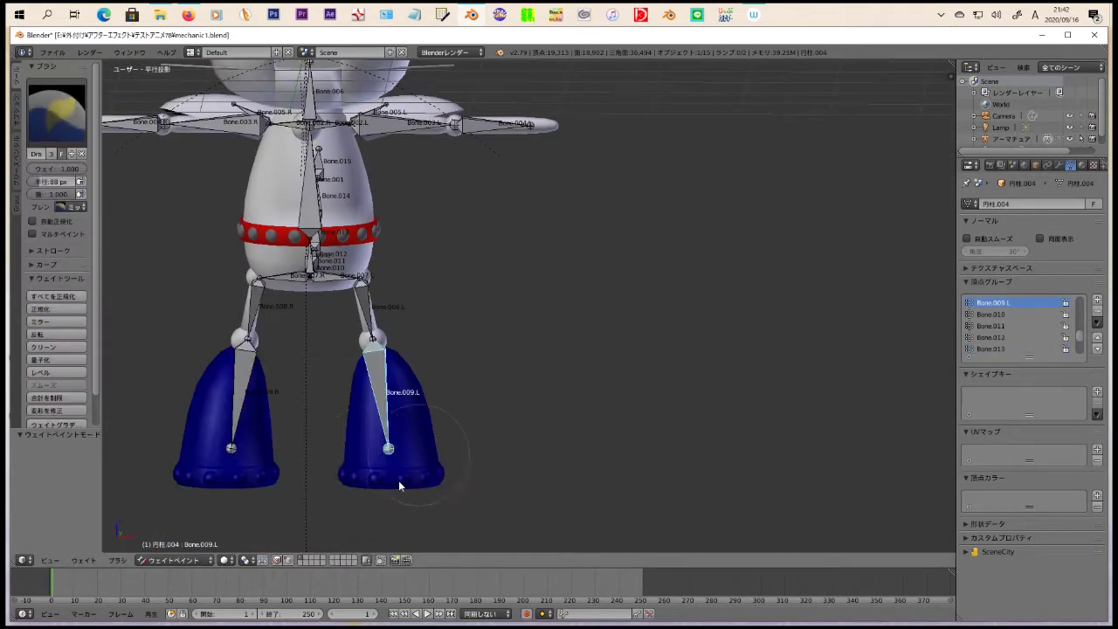
{"action": "right_click", "coordinate": [398, 481]}
{"action": "key", "text": "ctrl+Tab"}
{"action": "scroll", "coordinate": [827, 467], "scroll_direction": "up", "scroll_amount": 3}
Step: Isolate the robot's head in weight paint and orbit around it to check its weights
{"action": "middle_click_drag", "start_coordinate": [828, 467], "coordinate": [414, 381]}
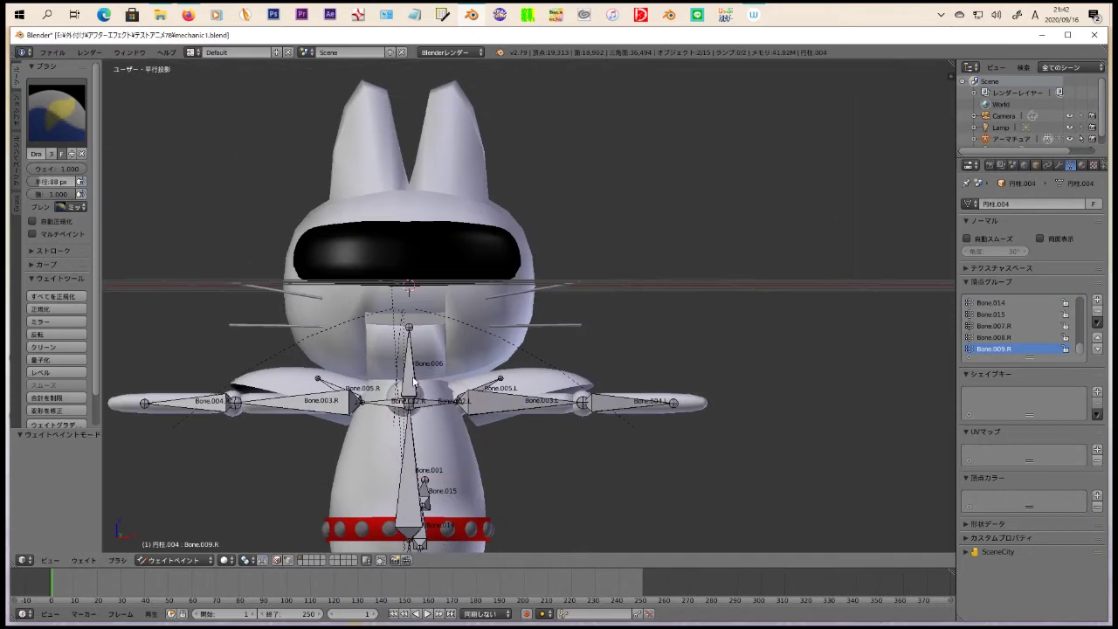
{"action": "key", "text": "ctrl+Tab"}
{"action": "right_click", "coordinate": [468, 321]}
{"action": "key", "text": "KP_Divide"}
{"action": "key", "text": "ctrl+Tab"}
{"action": "mouse_move", "coordinate": [411, 202]}
{"action": "middle_mouse_down"}
{"action": "mouse_move", "coordinate": [557, 404]}
{"action": "mouse_move", "coordinate": [581, 217]}
{"action": "middle_mouse_up"}
{"action": "key", "text": "KP_Divide"}
{"action": "key", "text": "ctrl+Tab"}
Step: Check the visor's weights, then open the whisker mesh 円柱 in weight paint
{"action": "right_click", "coordinate": [422, 247]}
{"action": "key", "text": "ctrl+Tab"}
{"action": "scroll", "coordinate": [618, 257], "scroll_direction": "up", "scroll_amount": 3}
{"action": "scroll", "coordinate": [618, 255], "scroll_direction": "down", "scroll_amount": 3}
{"action": "key", "text": "ctrl+Tab"}
{"action": "right_click", "coordinate": [581, 288]}
{"action": "key", "text": "ctrl+Tab"}
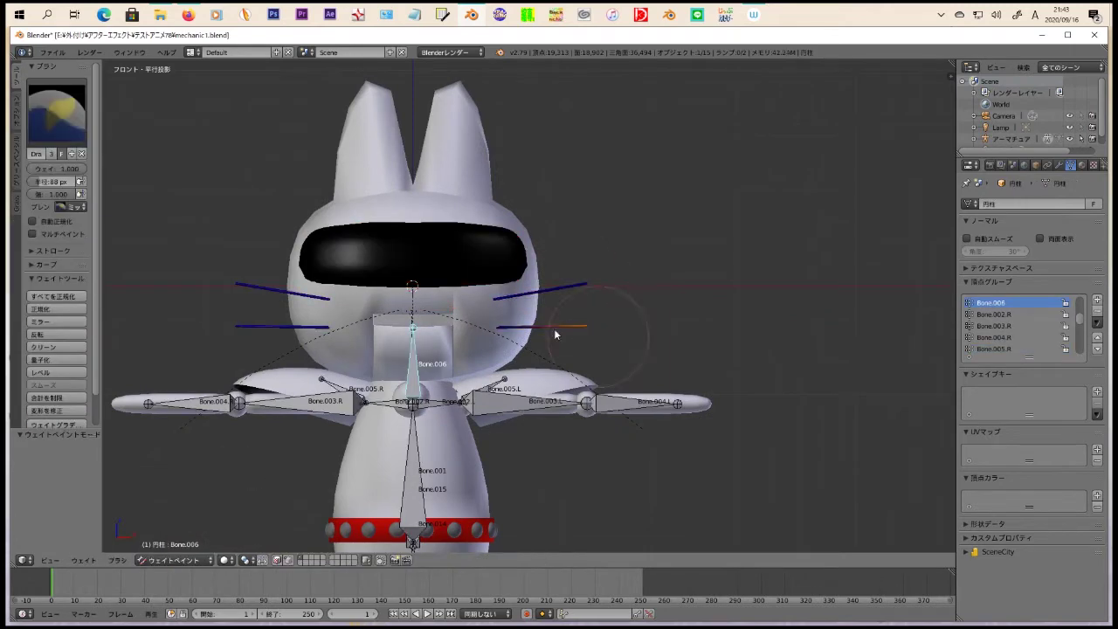
Step: Isolate tail mesh 円柱.005 in side view and paint its first segment fully for Bone.011
{"action": "middle_click_drag", "start_coordinate": [554, 328], "coordinate": [414, 502]}
{"action": "key", "text": "ctrl+Tab"}
{"action": "right_click", "coordinate": [549, 387]}
{"action": "key", "text": "ctrl+Tab"}
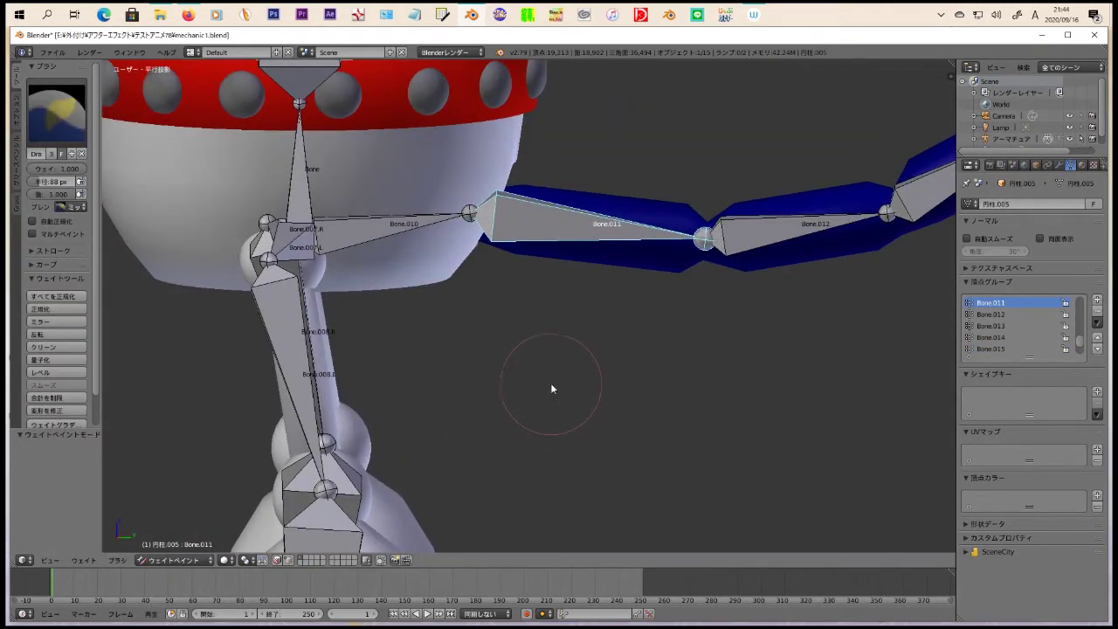
{"action": "key", "text": "KP_Divide"}
{"action": "key", "text": "KP_3"}
{"action": "scroll", "coordinate": [375, 347], "scroll_direction": "up", "scroll_amount": 3}
{"action": "left_click_drag", "start_coordinate": [384, 288], "coordinate": [524, 314]}
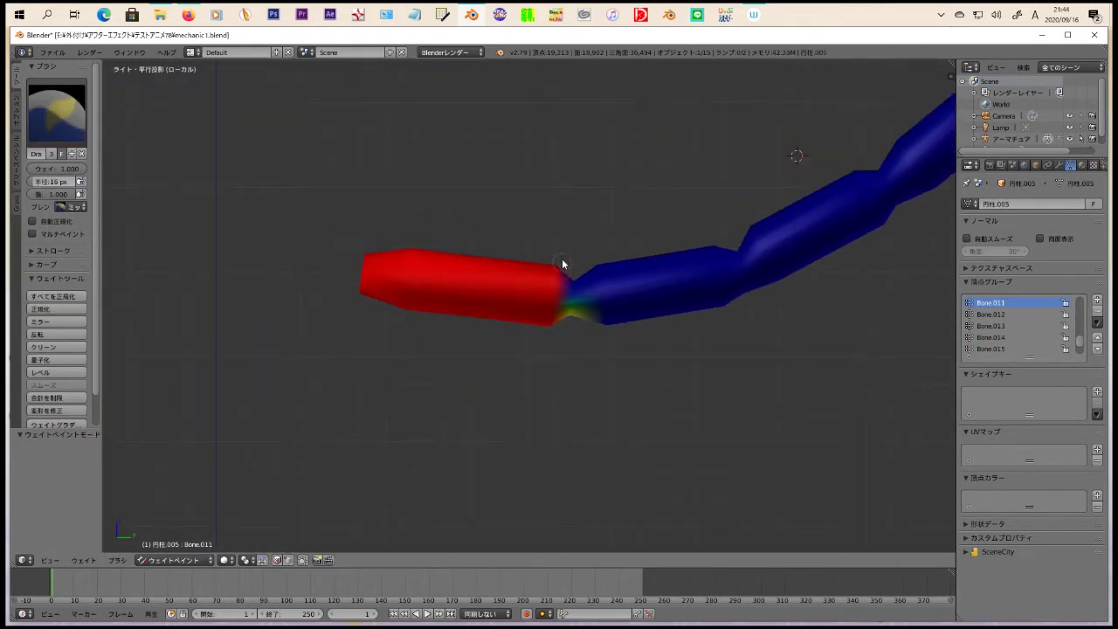
{"action": "key", "text": "KP_Divide"}
Step: Paint the remaining tail segments fully red for Bone.012 through tip Bone.015
{"action": "right_click", "coordinate": [715, 229]}
{"action": "middle_click_drag", "start_coordinate": [873, 150], "coordinate": [655, 262], "text": "shift"}
{"action": "right_click", "coordinate": [655, 262]}
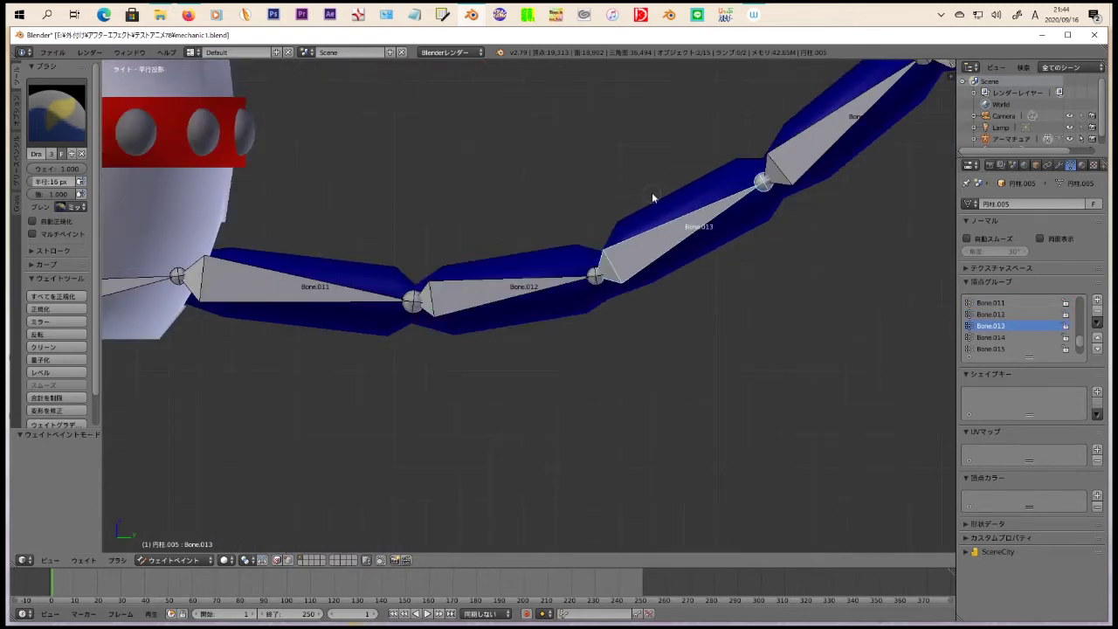
{"action": "left_click_drag", "start_coordinate": [631, 312], "coordinate": [793, 231]}
{"action": "middle_click_drag", "start_coordinate": [782, 186], "coordinate": [654, 279], "text": "shift"}
{"action": "right_click", "coordinate": [654, 279]}
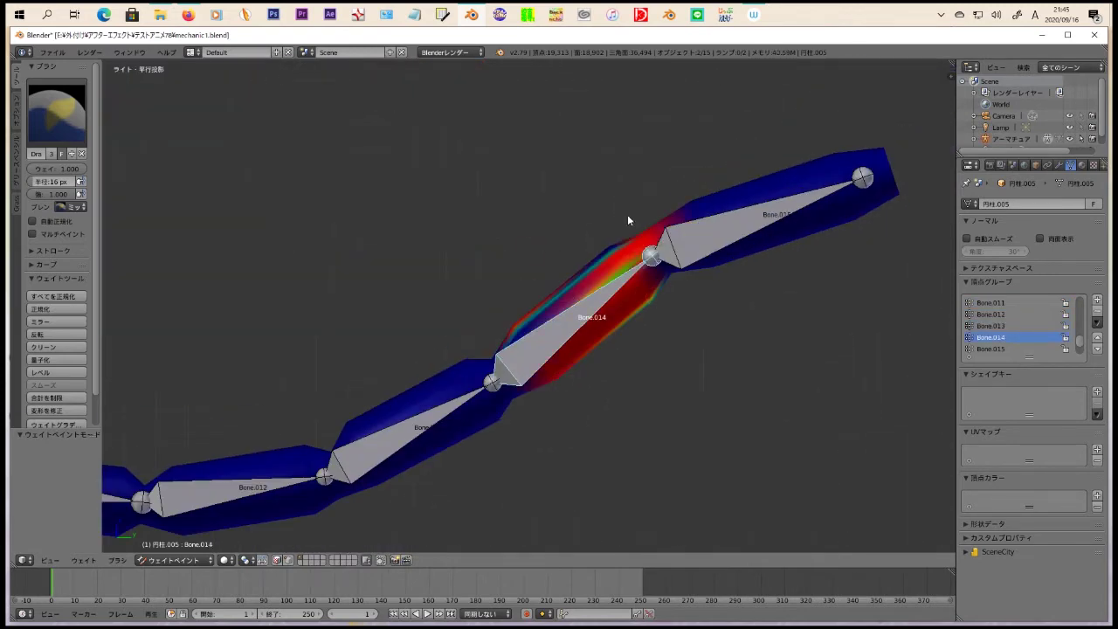
{"action": "right_click", "coordinate": [864, 188]}
{"action": "left_click_drag", "start_coordinate": [882, 184], "coordinate": [677, 273]}
Step: Test-rotate the tail tip bone, then review the Bone.011 and Bone.015 weights
{"action": "scroll", "coordinate": [760, 242], "scroll_direction": "down", "scroll_amount": 5}
{"action": "key", "text": "r"}
{"action": "key", "text": "Escape"}
{"action": "right_click", "coordinate": [376, 345]}
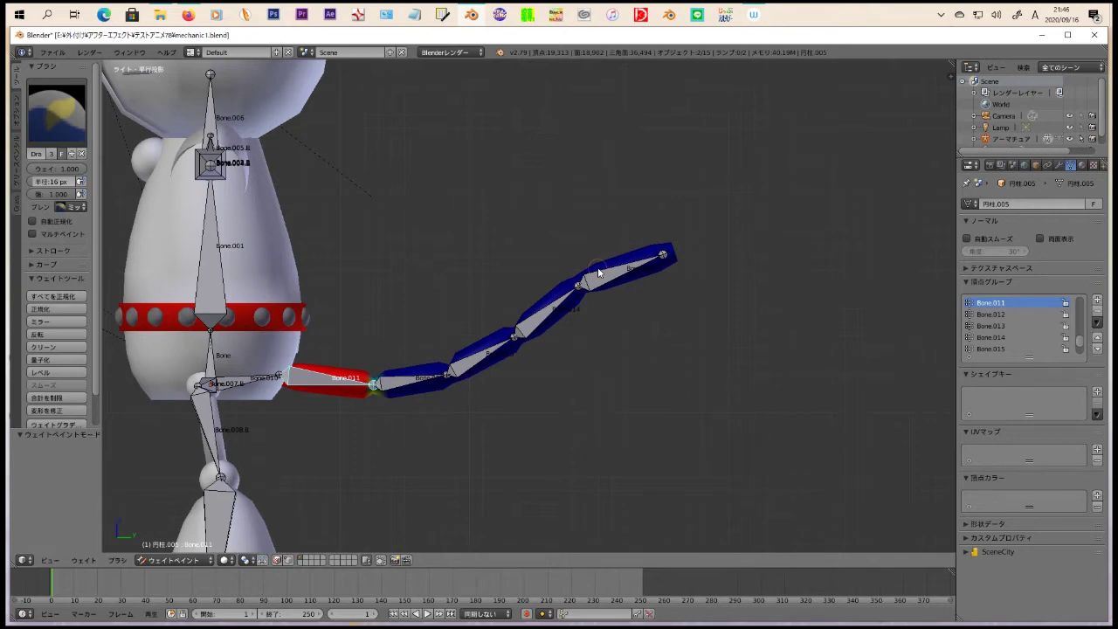
{"action": "right_click", "coordinate": [642, 262]}
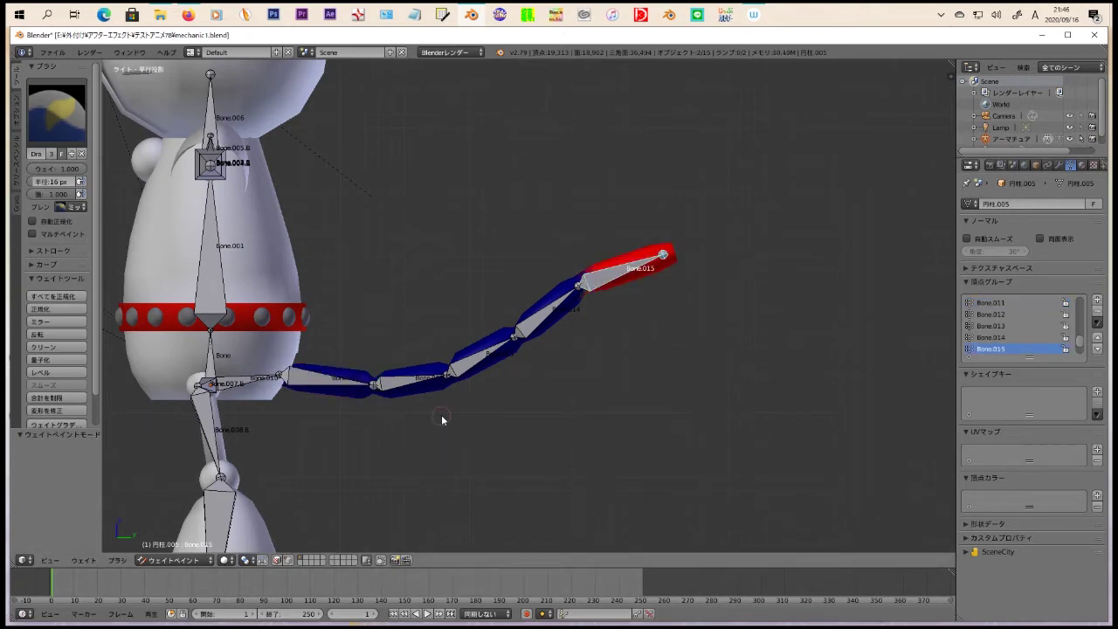
{"action": "left_click", "coordinate": [1080, 165]}
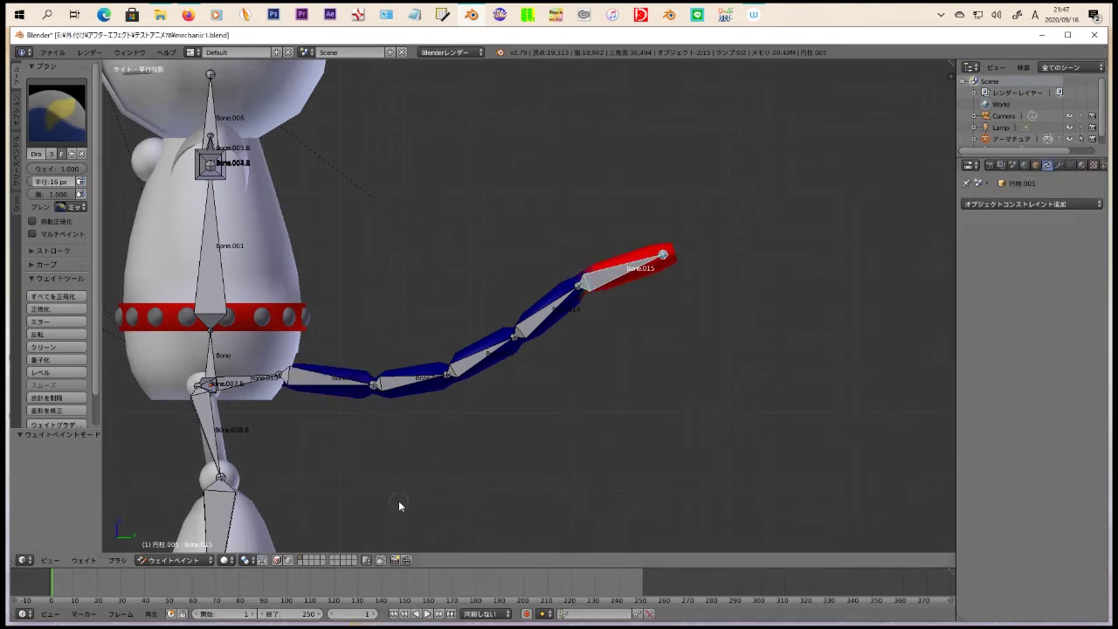
Step: Give Bone.015 an Inverse Kinematics constraint with chain length 1, testing the tail bend by grabbing
{"action": "key", "text": "ctrl+Tab"}
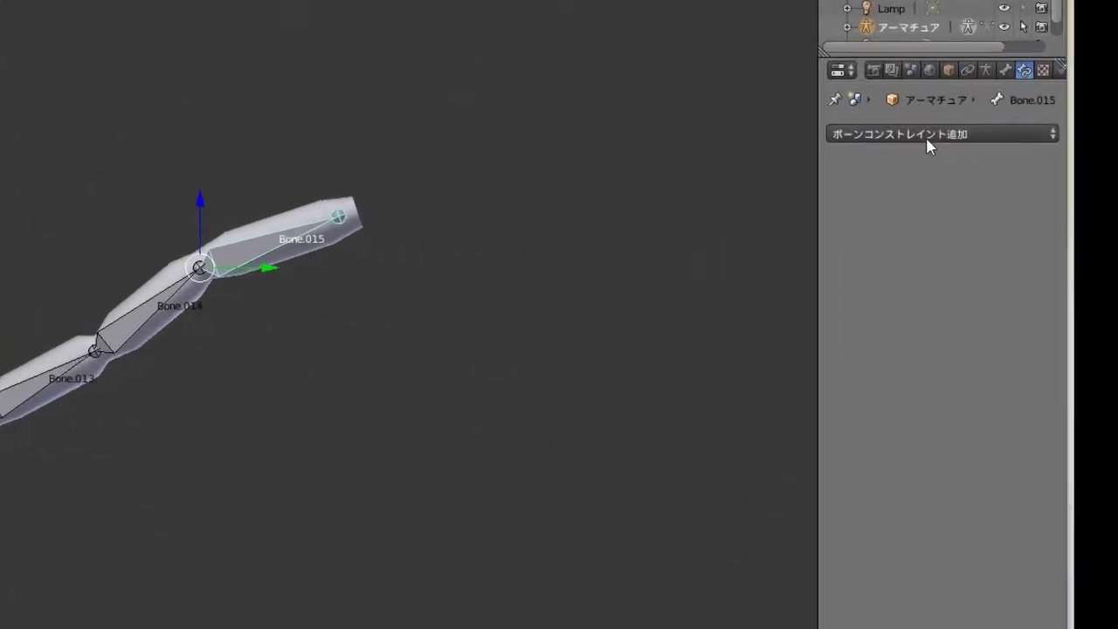
{"action": "left_click", "coordinate": [929, 135]}
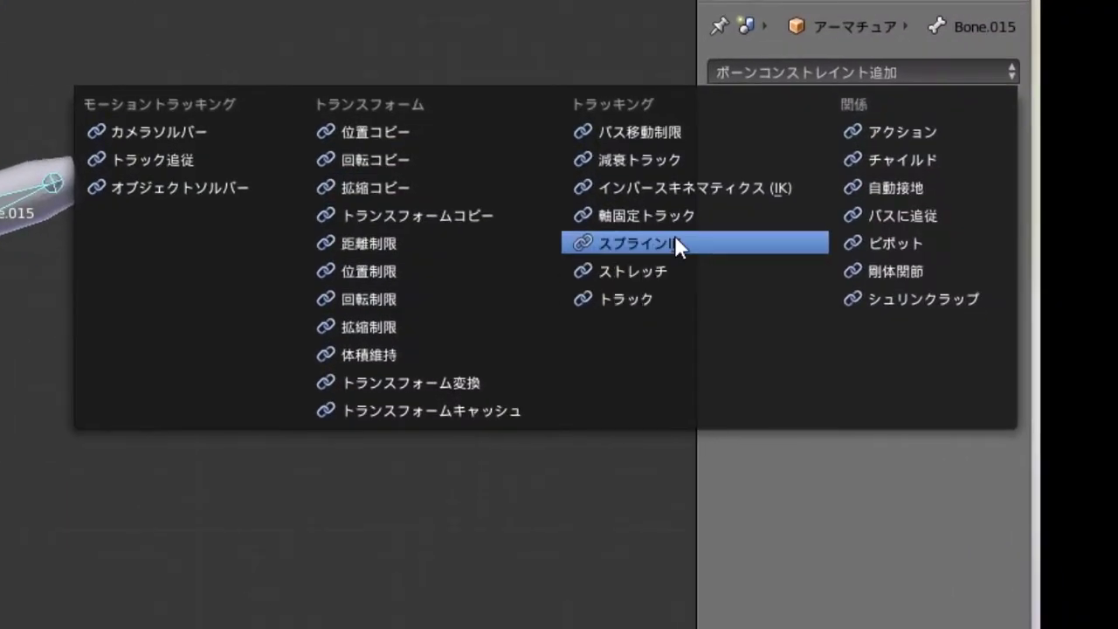
{"action": "left_click", "coordinate": [666, 179]}
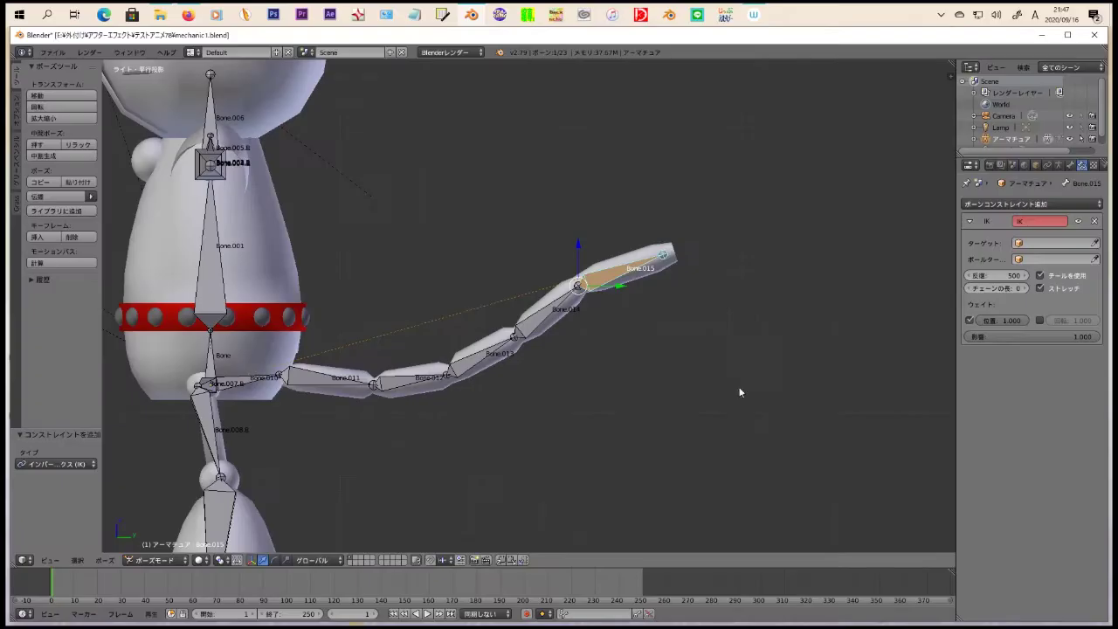
{"action": "key", "text": "g"}
{"action": "right_click", "coordinate": [572, 306]}
{"action": "left_click", "coordinate": [1026, 289]}
{"action": "key", "text": "g"}
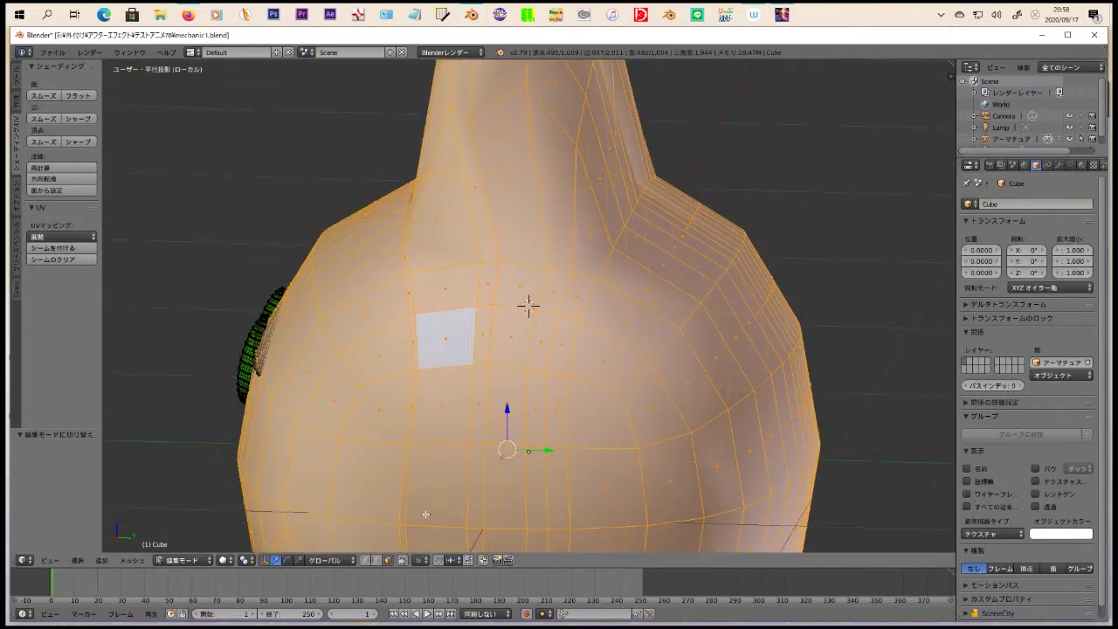
Step: Mark the selected edges on the head piece as UV seams
{"action": "key", "text": "ctrl+e"}
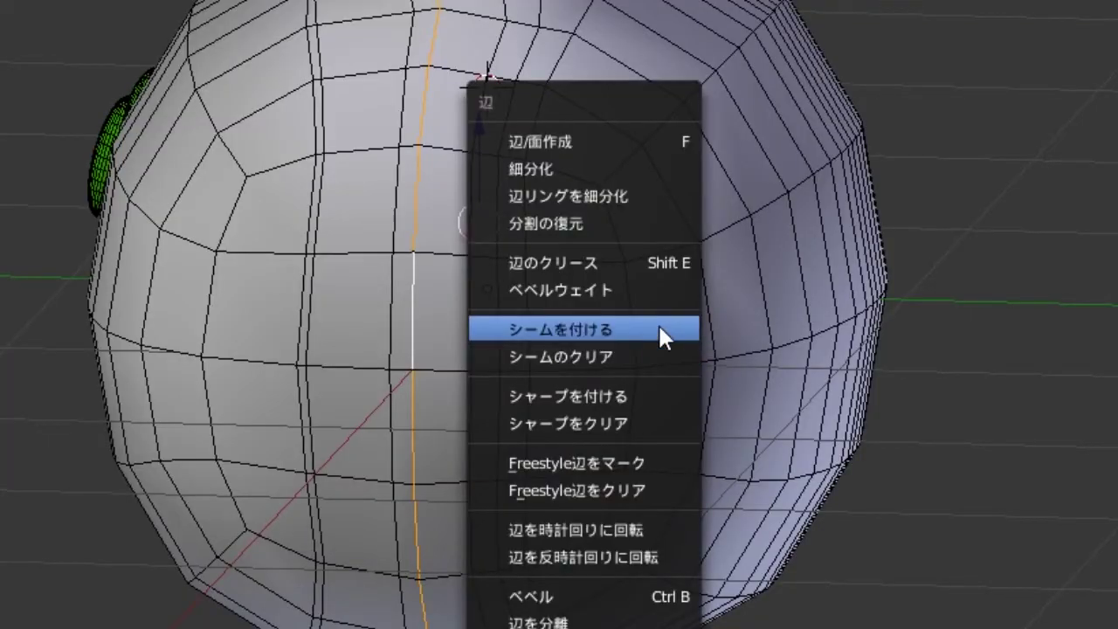
{"action": "left_click", "coordinate": [658, 326]}
{"action": "mouse_move", "coordinate": [302, 189]}
{"action": "middle_mouse_down"}
{"action": "mouse_move", "coordinate": [506, 212]}
{"action": "mouse_move", "coordinate": [509, 232]}
{"action": "mouse_move", "coordinate": [540, 100]}
{"action": "middle_mouse_up"}
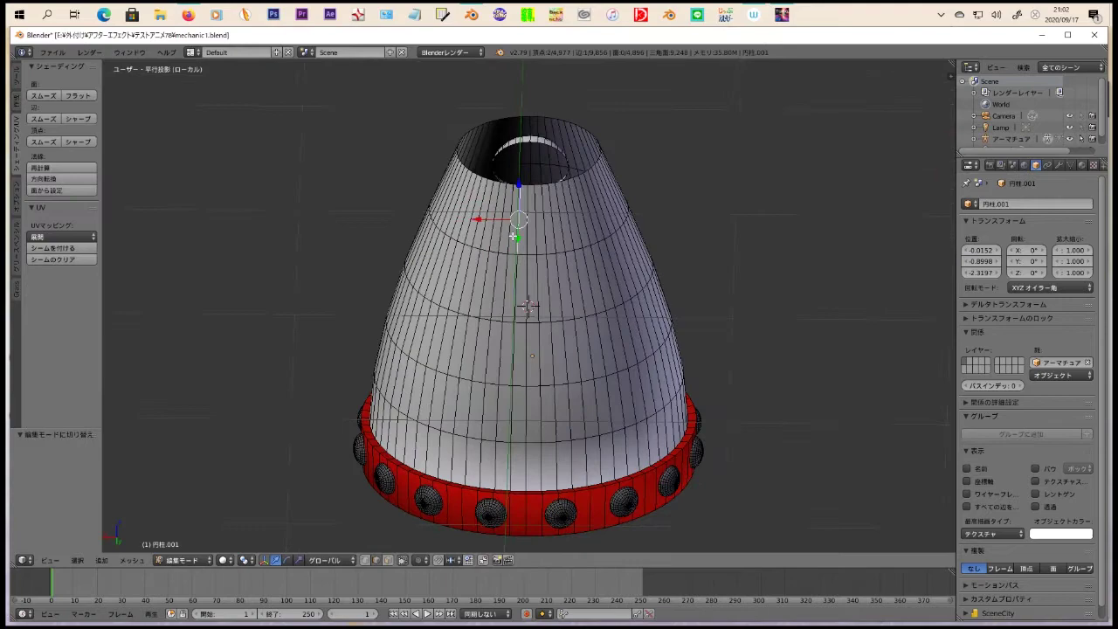
{"action": "key", "text": "ctrl+e"}
{"action": "left_click", "coordinate": [529, 379]}
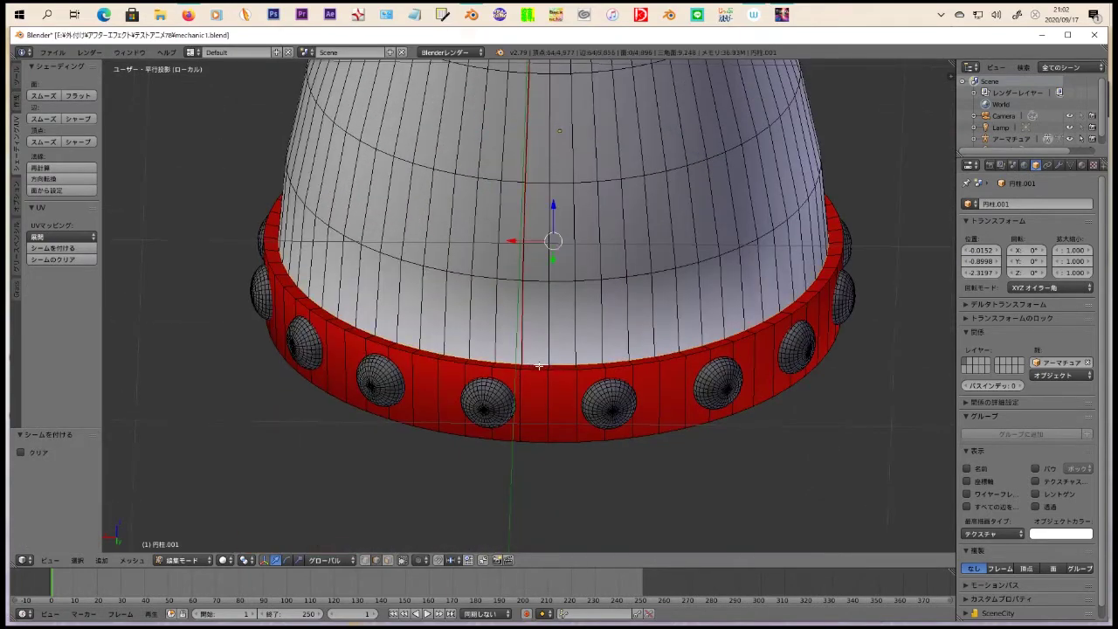
Step: Clear the mesh selection, inspect the red band, and return to the whole character view
{"action": "scroll", "coordinate": [538, 365], "scroll_direction": "up", "scroll_amount": 3}
{"action": "key", "text": "ctrl+e"}
{"action": "key", "text": "Escape"}
{"action": "key", "text": "a"}
{"action": "scroll", "coordinate": [566, 491], "scroll_direction": "up", "scroll_amount": 2}
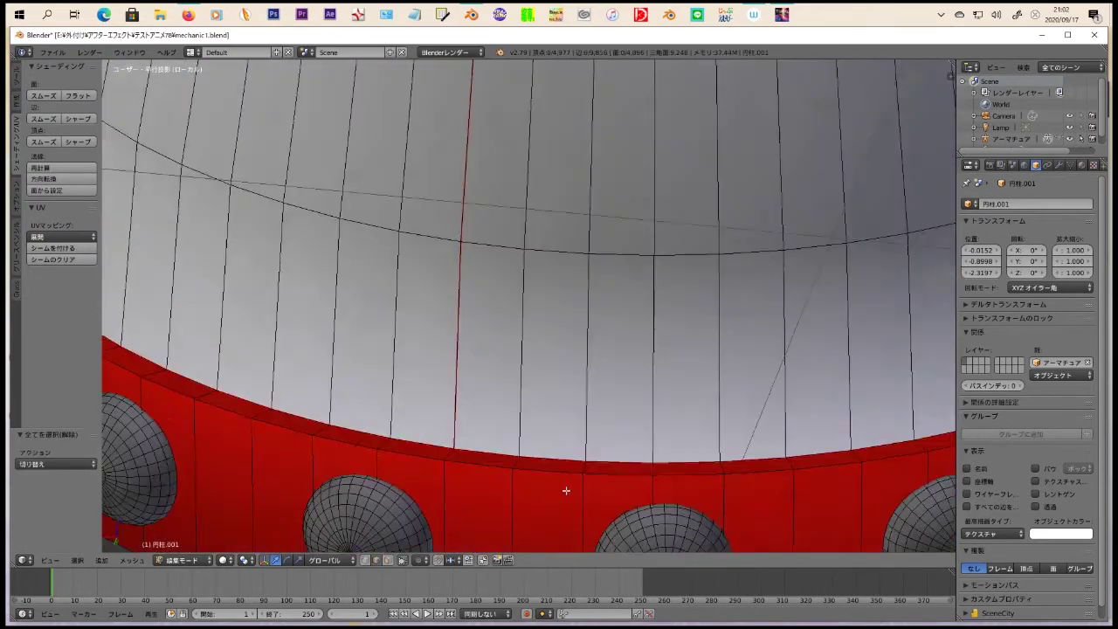
{"action": "scroll", "coordinate": [566, 490], "scroll_direction": "up", "scroll_amount": 2}
{"action": "middle_click_drag", "start_coordinate": [566, 491], "coordinate": [374, 371]}
{"action": "scroll", "coordinate": [571, 448], "scroll_direction": "down", "scroll_amount": 3}
{"action": "scroll", "coordinate": [511, 332], "scroll_direction": "up", "scroll_amount": 4}
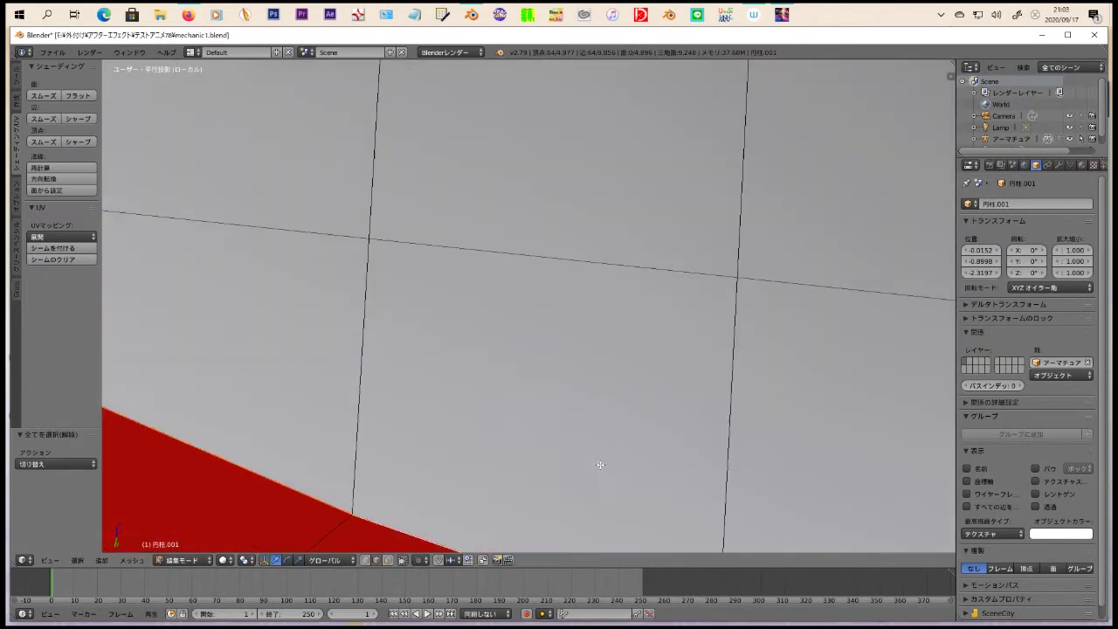
{"action": "scroll", "coordinate": [599, 463], "scroll_direction": "up", "scroll_amount": 2}
{"action": "key", "text": "w"}
{"action": "key", "text": "Escape"}
{"action": "key", "text": "Home"}
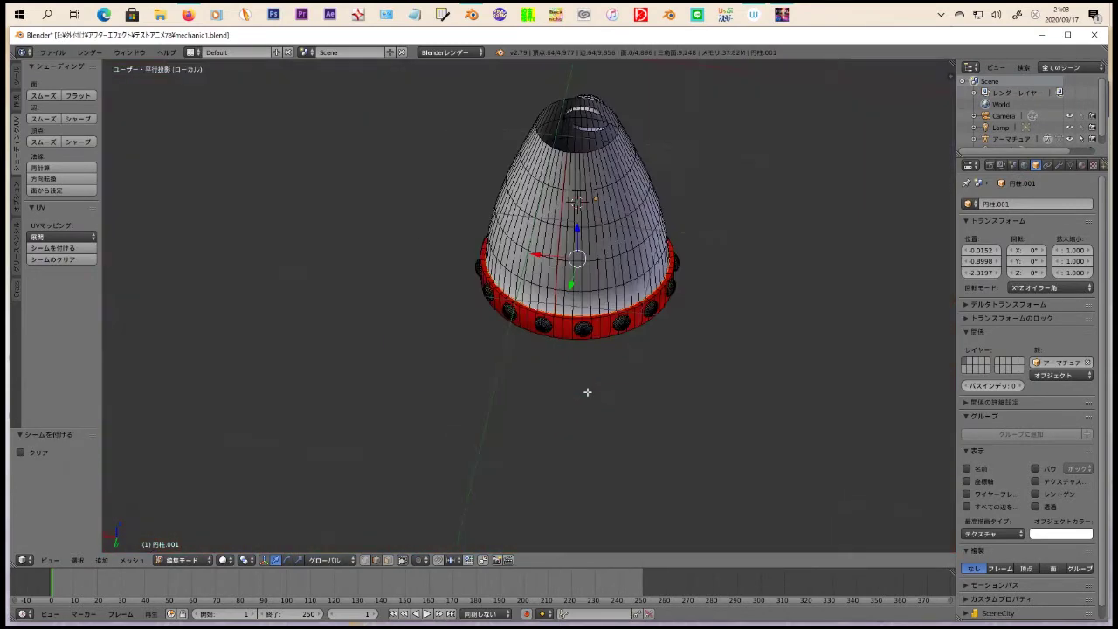
Step: Isolate the tail mesh and mark the ring around its end cap as a seam
{"action": "key", "text": "Tab"}
{"action": "key", "text": "KP_Divide"}
{"action": "key", "text": "KP_Divide"}
{"action": "key", "text": "Tab"}
{"action": "middle_click_drag", "start_coordinate": [865, 378], "coordinate": [392, 489]}
{"action": "scroll", "coordinate": [656, 494], "scroll_direction": "up", "scroll_amount": 3}
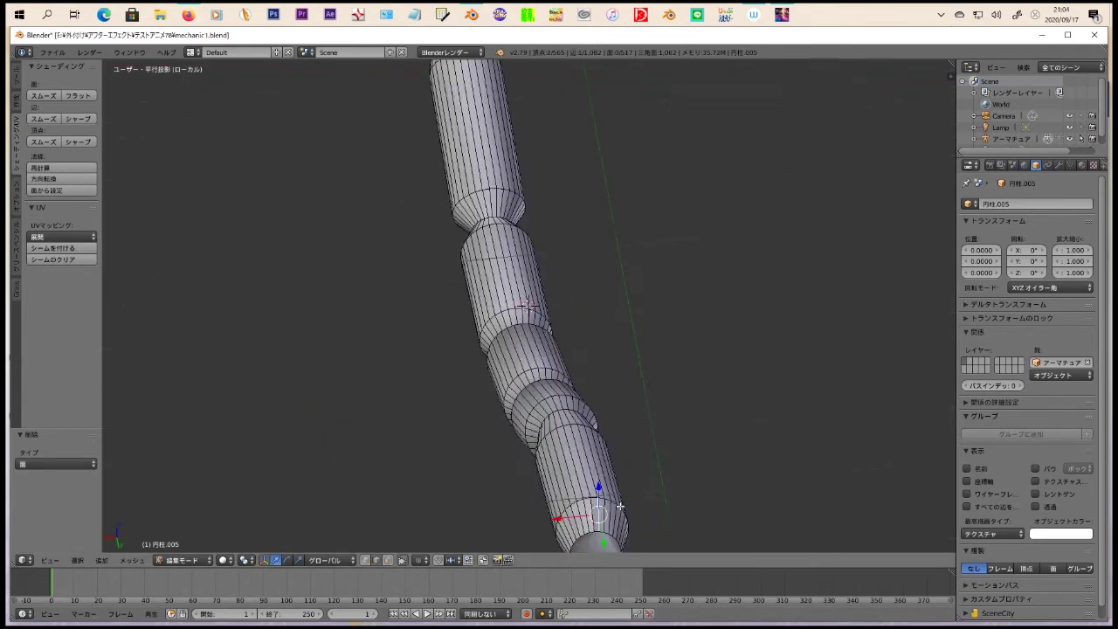
{"action": "scroll", "coordinate": [656, 493], "scroll_direction": "up", "scroll_amount": 3}
{"action": "left_click", "coordinate": [655, 493], "text": "ctrl"}
{"action": "key", "text": "ctrl+e"}
{"action": "left_click", "coordinate": [664, 403]}
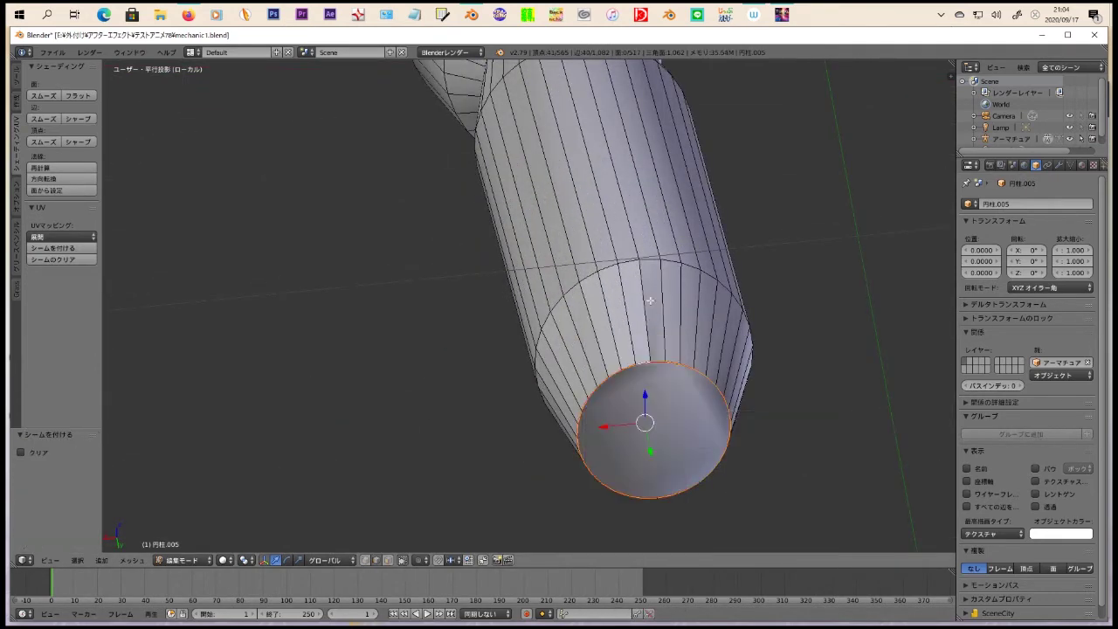
{"action": "scroll", "coordinate": [646, 385], "scroll_direction": "down", "scroll_amount": 5}
Step: From a bottom view, select a line of edges along the tail
{"action": "middle_click_drag", "start_coordinate": [611, 367], "coordinate": [546, 218]}
{"action": "key", "text": "ctrl+KP_7"}
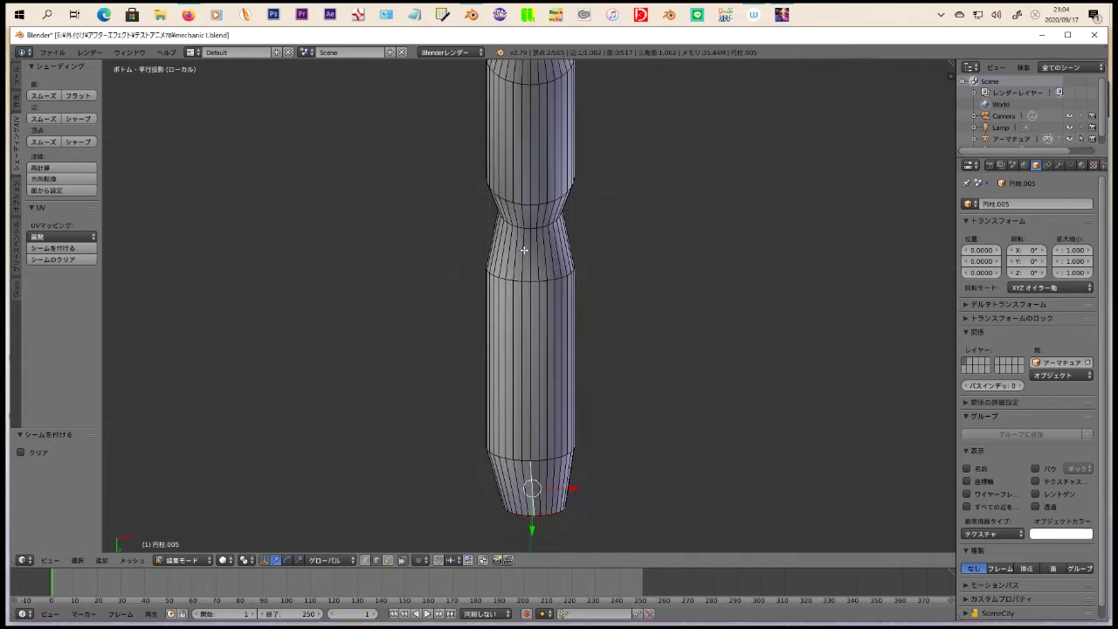
{"action": "left_click", "coordinate": [530, 262], "text": "ctrl"}
{"action": "scroll", "coordinate": [568, 262], "scroll_direction": "up", "scroll_amount": 2}
{"action": "scroll", "coordinate": [589, 310], "scroll_direction": "up", "scroll_amount": 2}
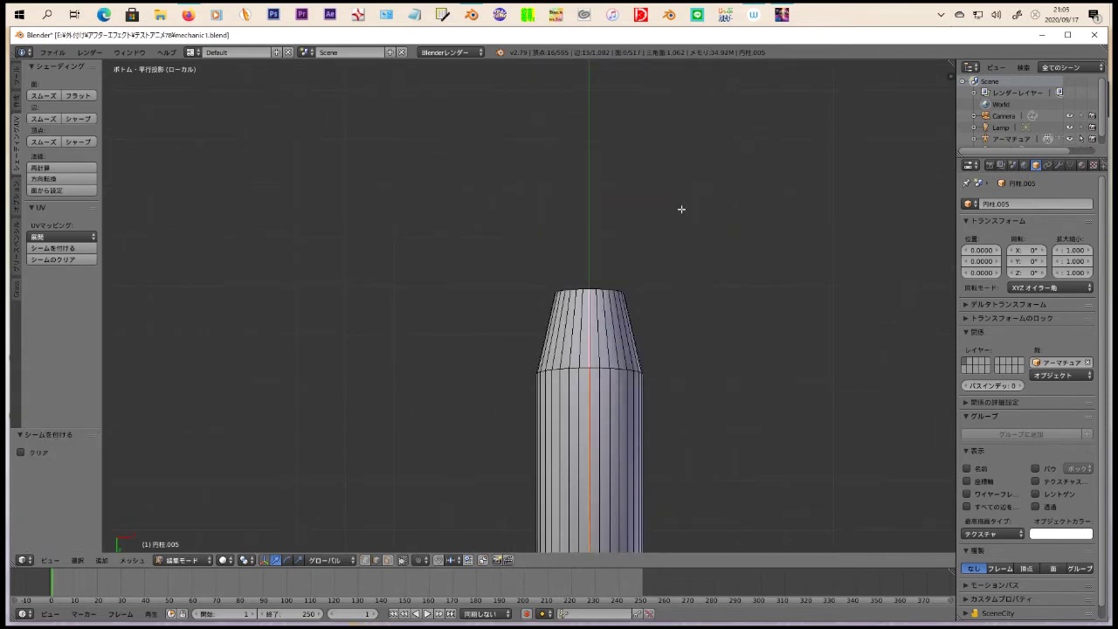
Step: Isolate the bowl part and mark its bottom edge loop as a seam
{"action": "key", "text": "Tab"}
{"action": "key", "text": "KP_Divide"}
{"action": "right_click", "coordinate": [599, 412]}
{"action": "key", "text": "KP_Divide"}
{"action": "key", "text": "Tab"}
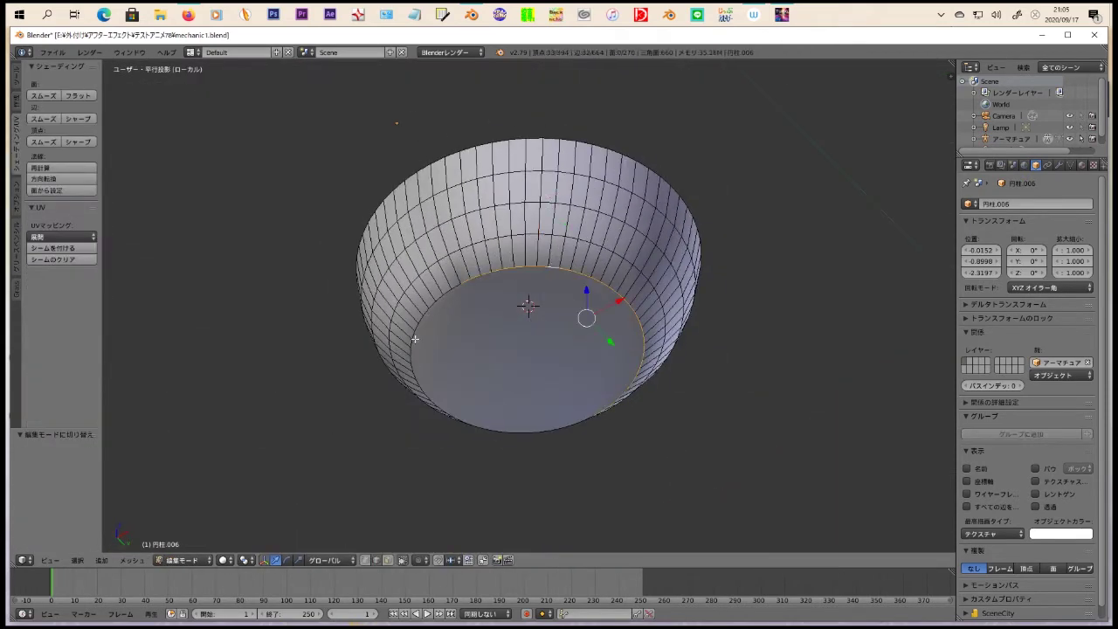
{"action": "mouse_move", "coordinate": [531, 268]}
{"action": "middle_mouse_down"}
{"action": "mouse_move", "coordinate": [636, 367]}
{"action": "mouse_move", "coordinate": [563, 181]}
{"action": "middle_mouse_up"}
{"action": "right_click", "coordinate": [637, 367]}
{"action": "key", "text": "ctrl+e"}
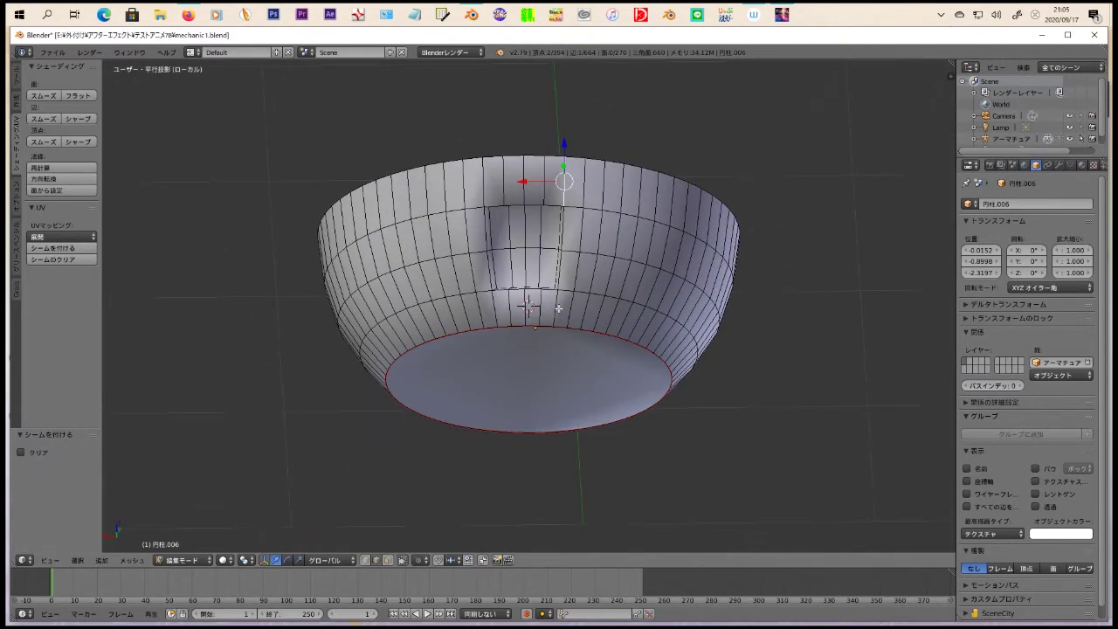
{"action": "scroll", "coordinate": [661, 307], "scroll_direction": "up", "scroll_amount": 3}
Step: Mark the edges around the bowl's hole as a seam
{"action": "right_click", "coordinate": [725, 262], "text": "ctrl"}
{"action": "key", "text": "ctrl+e"}
{"action": "left_click", "coordinate": [820, 282]}
{"action": "mouse_move", "coordinate": [821, 282]}
{"action": "middle_mouse_down"}
{"action": "mouse_move", "coordinate": [583, 300]}
{"action": "mouse_move", "coordinate": [568, 258]}
{"action": "middle_mouse_up"}
{"action": "right_click", "coordinate": [584, 300], "text": "ctrl"}
{"action": "key", "text": "ctrl+e"}
{"action": "left_click", "coordinate": [583, 291]}
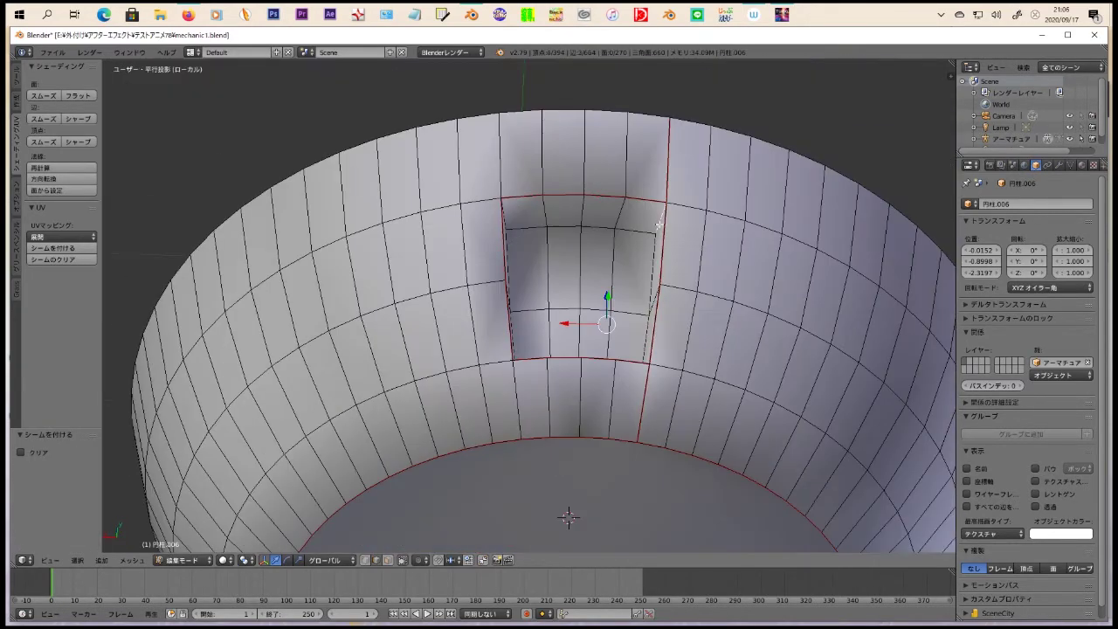
{"action": "key", "text": "ctrl+e"}
{"action": "left_click", "coordinate": [568, 258]}
Step: Leave the bowl and isolate the arm part 円柱.002 for editing
{"action": "key", "text": "Tab"}
{"action": "scroll", "coordinate": [559, 306], "scroll_direction": "down", "scroll_amount": 8}
{"action": "scroll", "coordinate": [493, 401], "scroll_direction": "up", "scroll_amount": 8}
{"action": "right_click", "coordinate": [493, 401]}
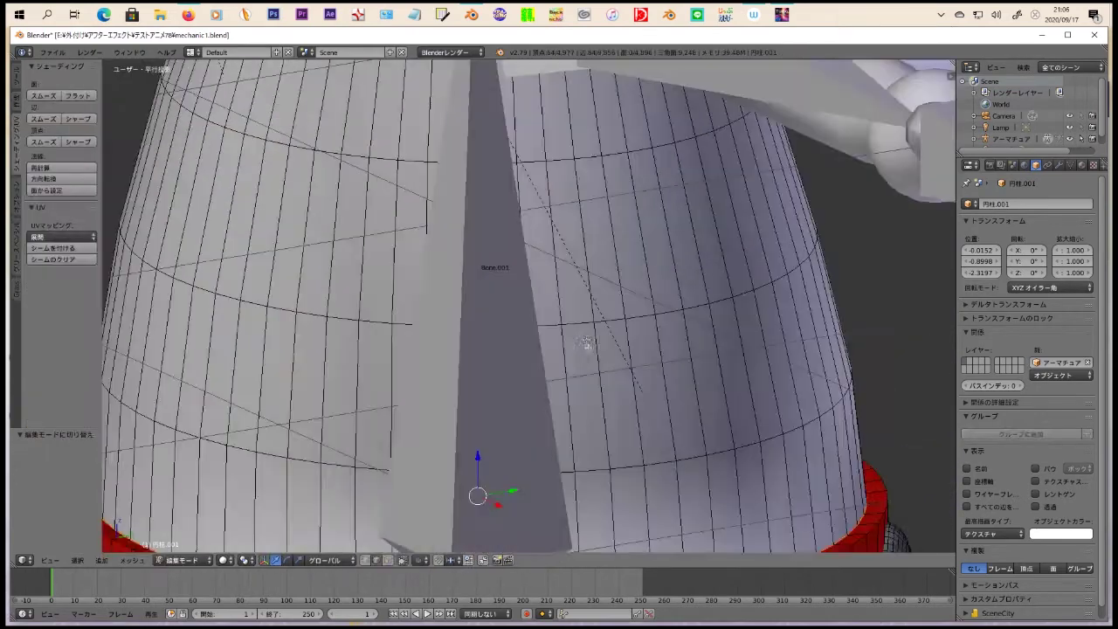
{"action": "key", "text": "Tab"}
{"action": "scroll", "coordinate": [513, 458], "scroll_direction": "down", "scroll_amount": 5}
{"action": "key", "text": "Tab"}
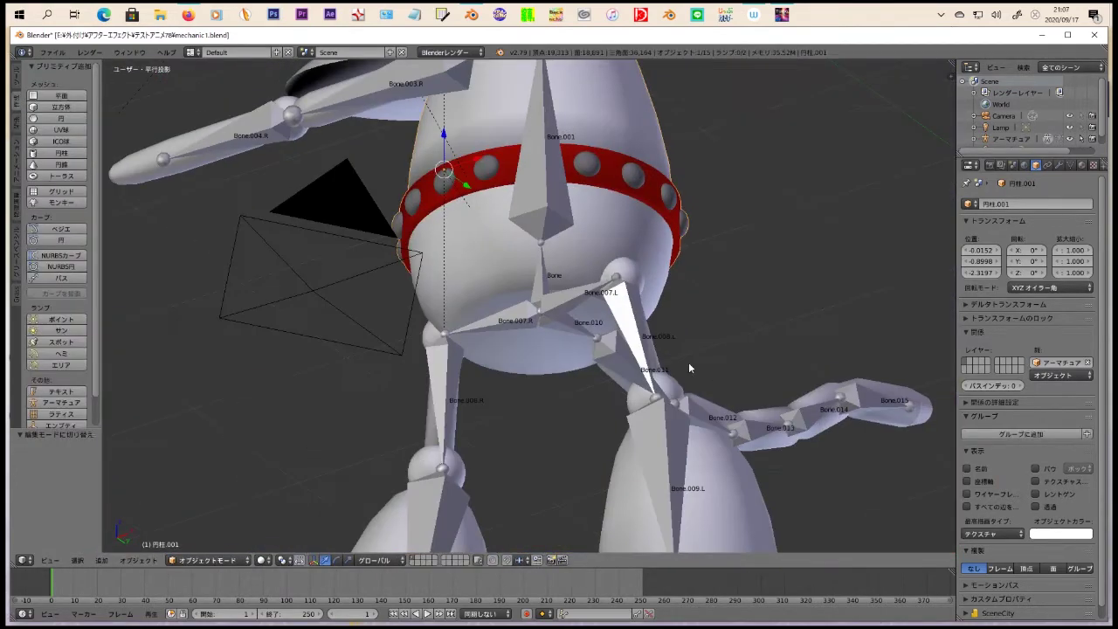
{"action": "scroll", "coordinate": [688, 362], "scroll_direction": "down", "scroll_amount": 3}
{"action": "middle_click_drag", "start_coordinate": [713, 257], "coordinate": [757, 374]}
{"action": "right_click", "coordinate": [757, 374]}
{"action": "key", "text": "KP_Divide"}
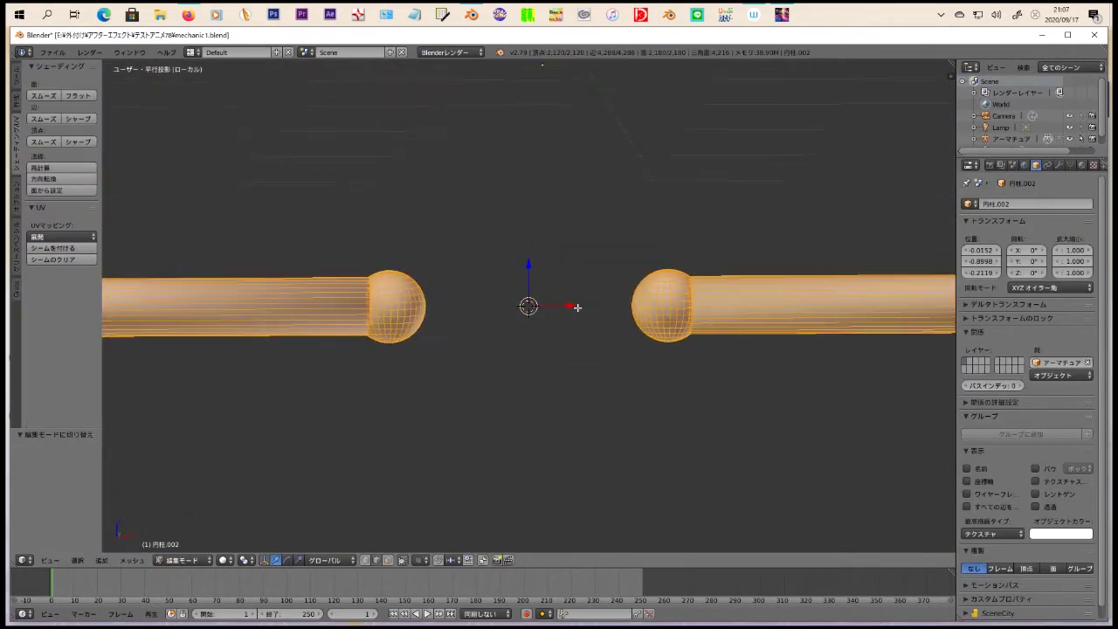
{"action": "key", "text": "Tab"}
Step: Select edge paths across the arm's right and left spheres and mark them as seams
{"action": "key", "text": "l"}
{"action": "scroll", "coordinate": [413, 309], "scroll_direction": "up", "scroll_amount": 3}
{"action": "key", "text": "a"}
{"action": "right_click", "coordinate": [636, 303]}
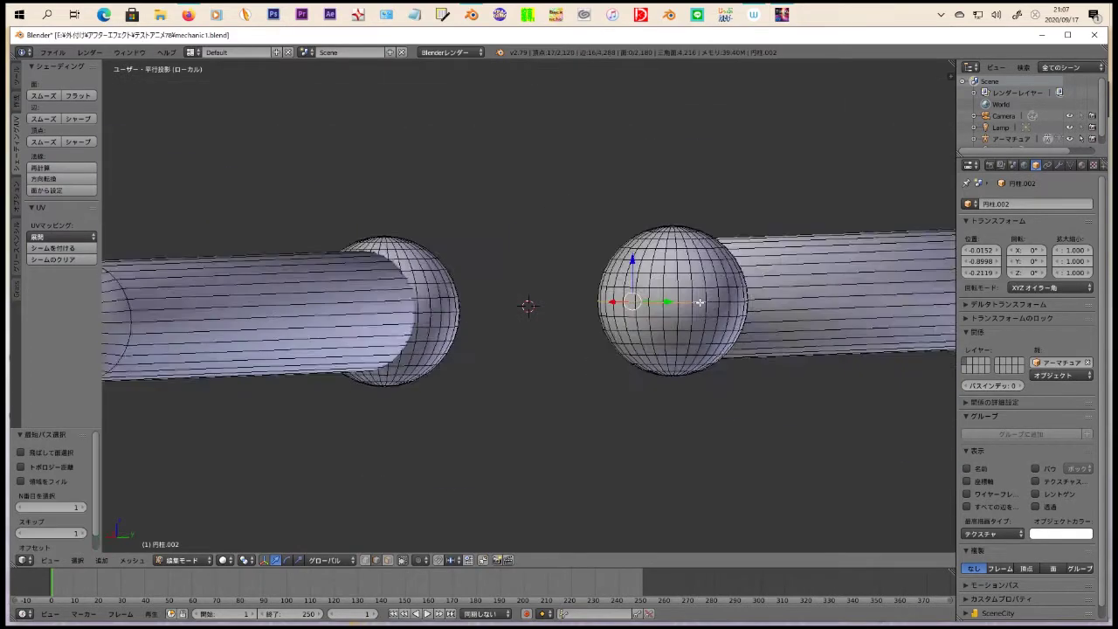
{"action": "scroll", "coordinate": [637, 302], "scroll_direction": "up", "scroll_amount": 2}
{"action": "right_click", "coordinate": [844, 299], "text": "ctrl"}
{"action": "scroll", "coordinate": [844, 299], "scroll_direction": "up", "scroll_amount": 2}
{"action": "right_click", "coordinate": [430, 320], "text": "ctrl"}
{"action": "mouse_move", "coordinate": [471, 349]}
{"action": "middle_mouse_down"}
{"action": "mouse_move", "coordinate": [705, 291]}
{"action": "mouse_move", "coordinate": [701, 233]}
{"action": "middle_mouse_up"}
{"action": "key", "text": "ctrl+e"}
{"action": "left_click", "coordinate": [706, 291]}
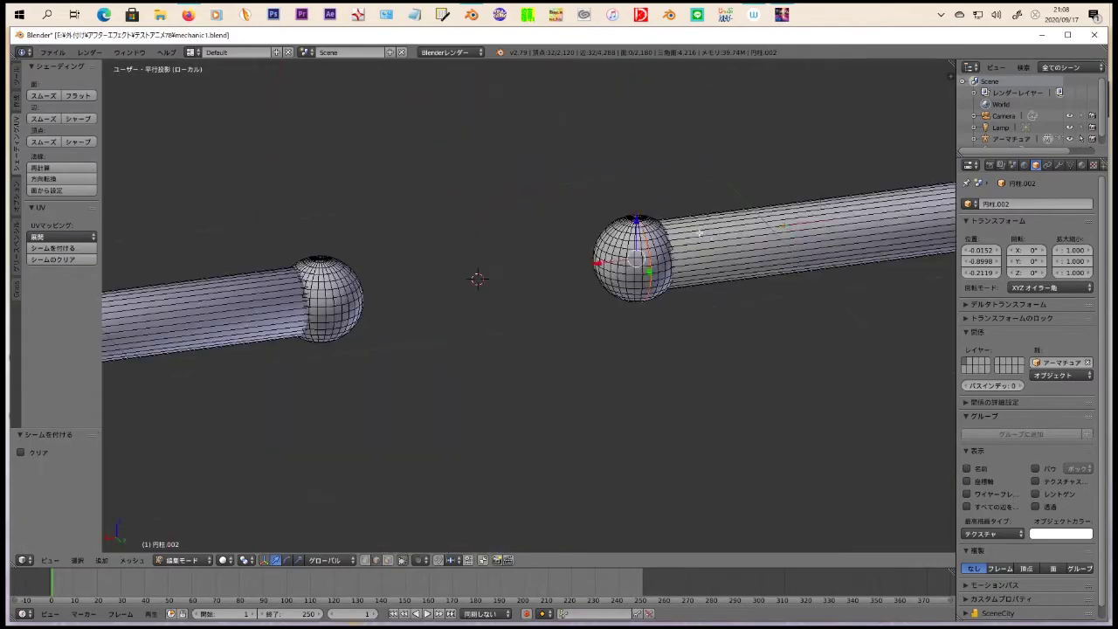
Step: Mark more seam edges on the arm's right sphere piece
{"action": "key", "text": "l"}
{"action": "scroll", "coordinate": [626, 342], "scroll_direction": "up", "scroll_amount": 5}
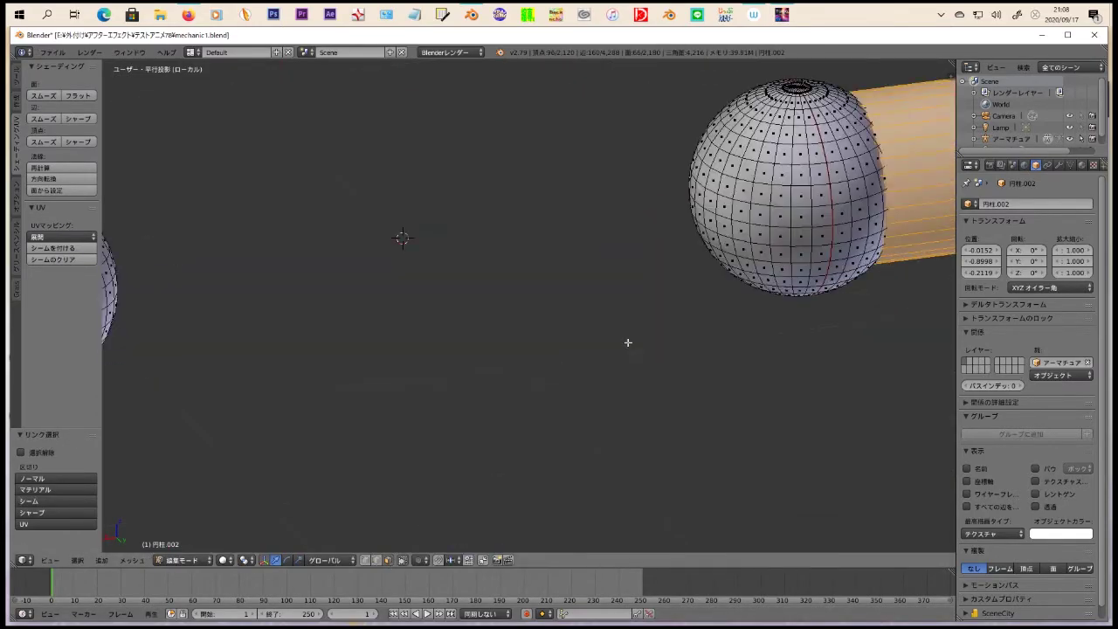
{"action": "scroll", "coordinate": [712, 330], "scroll_direction": "up", "scroll_amount": 5}
{"action": "mouse_move", "coordinate": [743, 395]}
{"action": "middle_mouse_down"}
{"action": "mouse_move", "coordinate": [713, 407]}
{"action": "mouse_move", "coordinate": [549, 326]}
{"action": "mouse_move", "coordinate": [559, 291]}
{"action": "mouse_move", "coordinate": [602, 322]}
{"action": "mouse_move", "coordinate": [439, 314]}
{"action": "mouse_move", "coordinate": [669, 320]}
{"action": "mouse_move", "coordinate": [790, 358]}
{"action": "mouse_move", "coordinate": [768, 149]}
{"action": "mouse_move", "coordinate": [760, 350]}
{"action": "mouse_move", "coordinate": [855, 378]}
{"action": "mouse_move", "coordinate": [399, 227]}
{"action": "mouse_move", "coordinate": [541, 257]}
{"action": "mouse_move", "coordinate": [541, 309]}
{"action": "middle_mouse_up"}
{"action": "right_click", "coordinate": [768, 149], "text": "ctrl"}
{"action": "key", "text": "ctrl+e"}
{"action": "left_click", "coordinate": [760, 349]}
{"action": "key", "text": "ctrl+e"}
{"action": "left_click", "coordinate": [541, 309]}
Step: Select a meridian loop on the sphere, check the seams, then show the whole robot again
{"action": "key", "text": "a"}
{"action": "scroll", "coordinate": [637, 297], "scroll_direction": "down", "scroll_amount": 4}
{"action": "key", "text": "ctrl+KP_1"}
{"action": "right_click", "coordinate": [647, 299], "text": "alt"}
{"action": "middle_click_drag", "start_coordinate": [647, 300], "coordinate": [457, 320]}
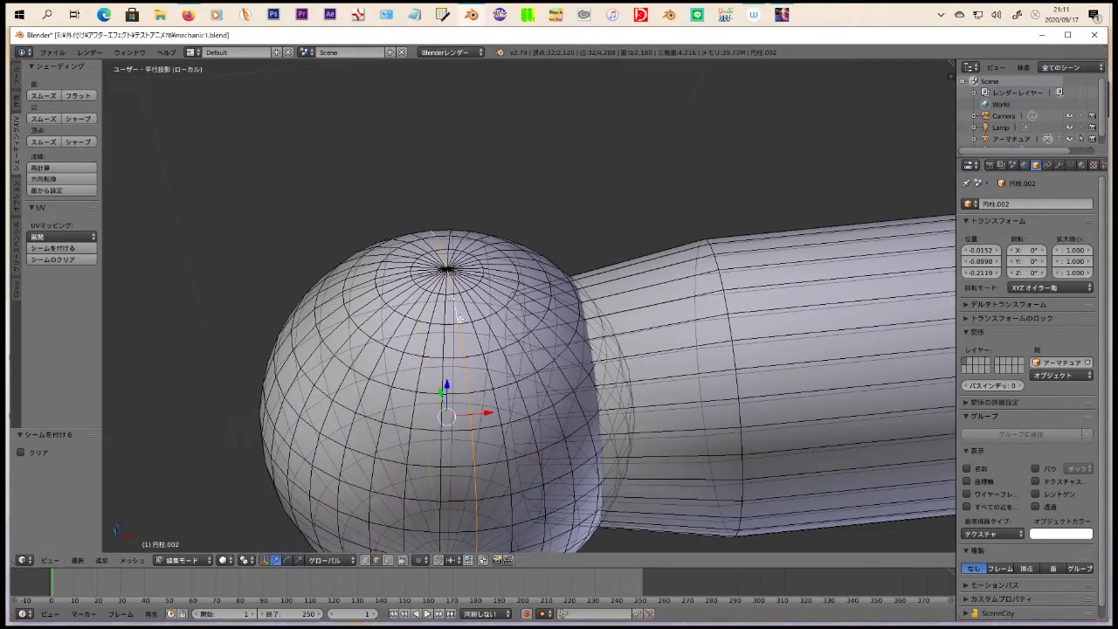
{"action": "mouse_move", "coordinate": [569, 312]}
{"action": "middle_mouse_down"}
{"action": "mouse_move", "coordinate": [677, 340]}
{"action": "mouse_move", "coordinate": [763, 329]}
{"action": "middle_mouse_up"}
{"action": "scroll", "coordinate": [259, 186], "scroll_direction": "up", "scroll_amount": 4}
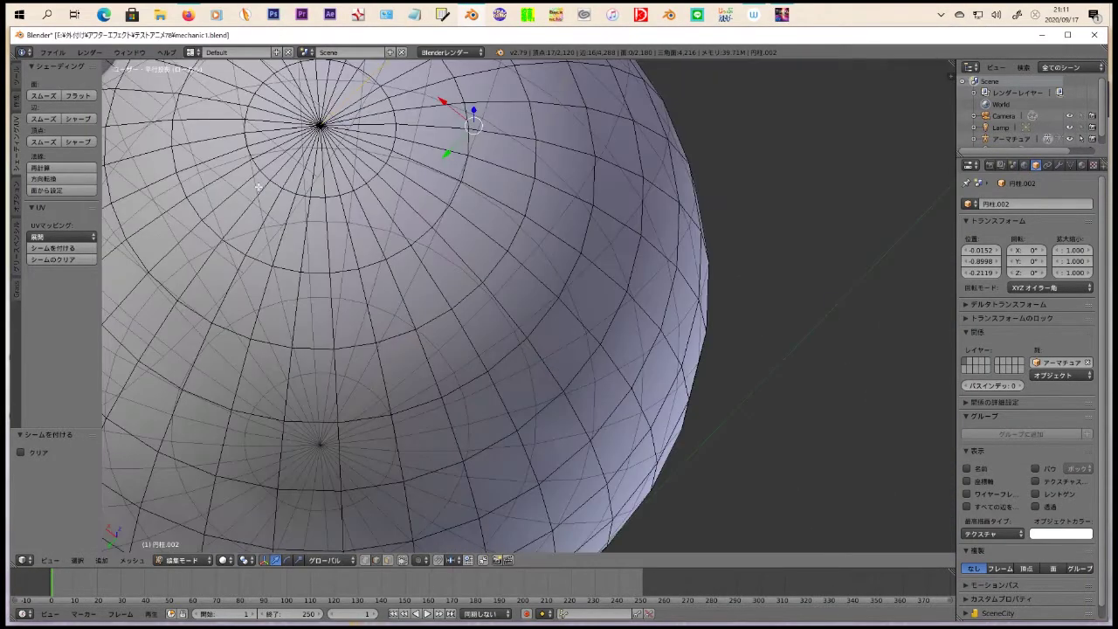
{"action": "middle_click_drag", "start_coordinate": [494, 219], "coordinate": [351, 170]}
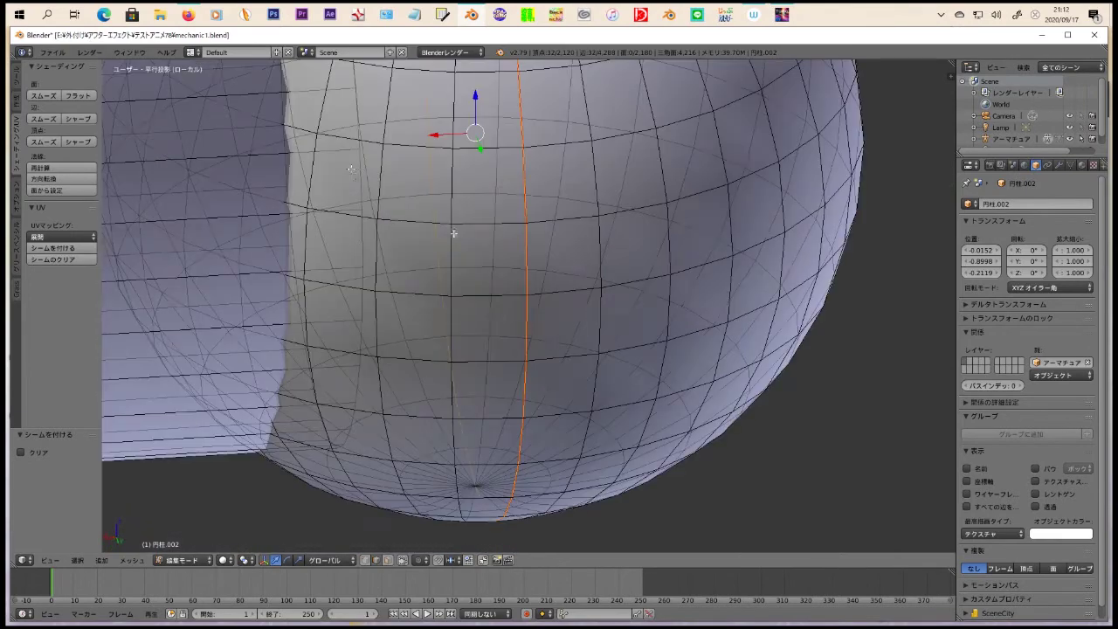
{"action": "scroll", "coordinate": [428, 261], "scroll_direction": "down", "scroll_amount": 4}
{"action": "scroll", "coordinate": [166, 236], "scroll_direction": "up", "scroll_amount": 4}
{"action": "mouse_move", "coordinate": [382, 275]}
{"action": "middle_mouse_down"}
{"action": "mouse_move", "coordinate": [166, 236]}
{"action": "mouse_move", "coordinate": [739, 349]}
{"action": "middle_mouse_up"}
{"action": "scroll", "coordinate": [160, 234], "scroll_direction": "down", "scroll_amount": 3}
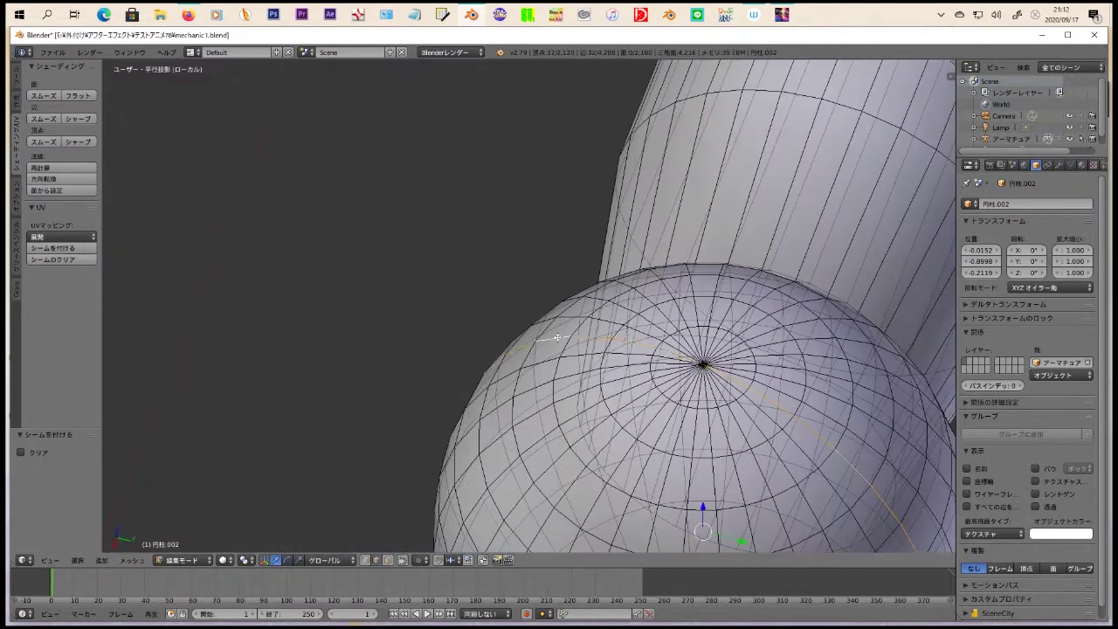
{"action": "scroll", "coordinate": [740, 350], "scroll_direction": "down", "scroll_amount": 3}
{"action": "key", "text": "Tab"}
{"action": "key", "text": "KP_Divide"}
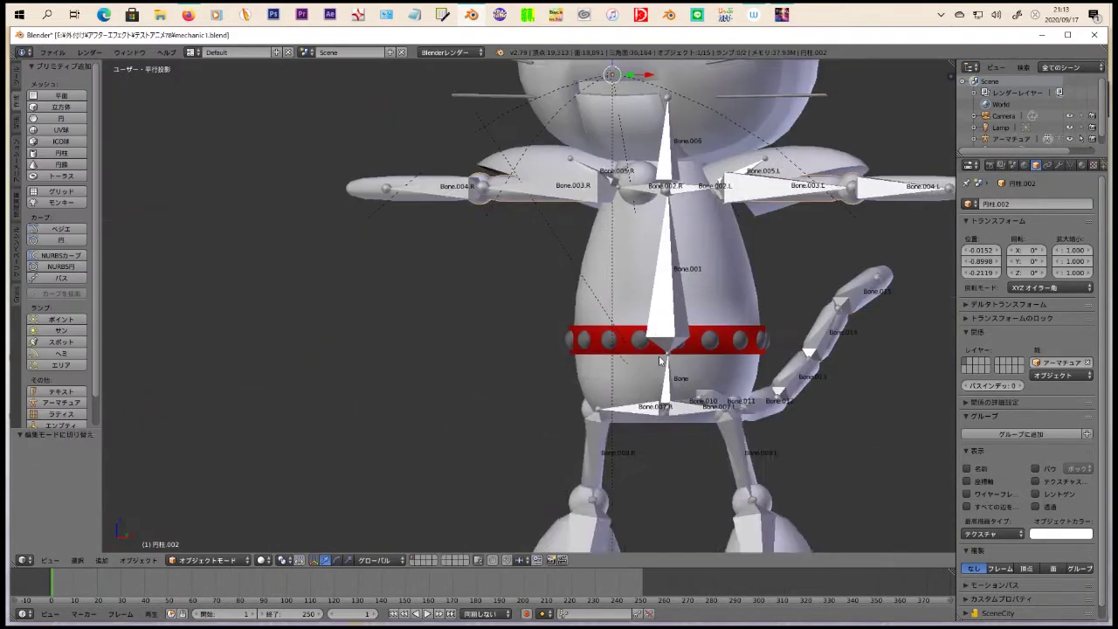
Step: Isolate the 球 dumbbell pieces and mark seams on the first sphere and cylinder
{"action": "middle_click_drag", "start_coordinate": [659, 356], "coordinate": [587, 307]}
{"action": "right_click", "coordinate": [587, 306]}
{"action": "key", "text": "KP_Divide"}
{"action": "key", "text": "Tab"}
{"action": "scroll", "coordinate": [702, 378], "scroll_direction": "up", "scroll_amount": 2}
{"action": "key", "text": "a"}
{"action": "scroll", "coordinate": [629, 341], "scroll_direction": "up", "scroll_amount": 4}
{"action": "scroll", "coordinate": [592, 307], "scroll_direction": "up", "scroll_amount": 2}
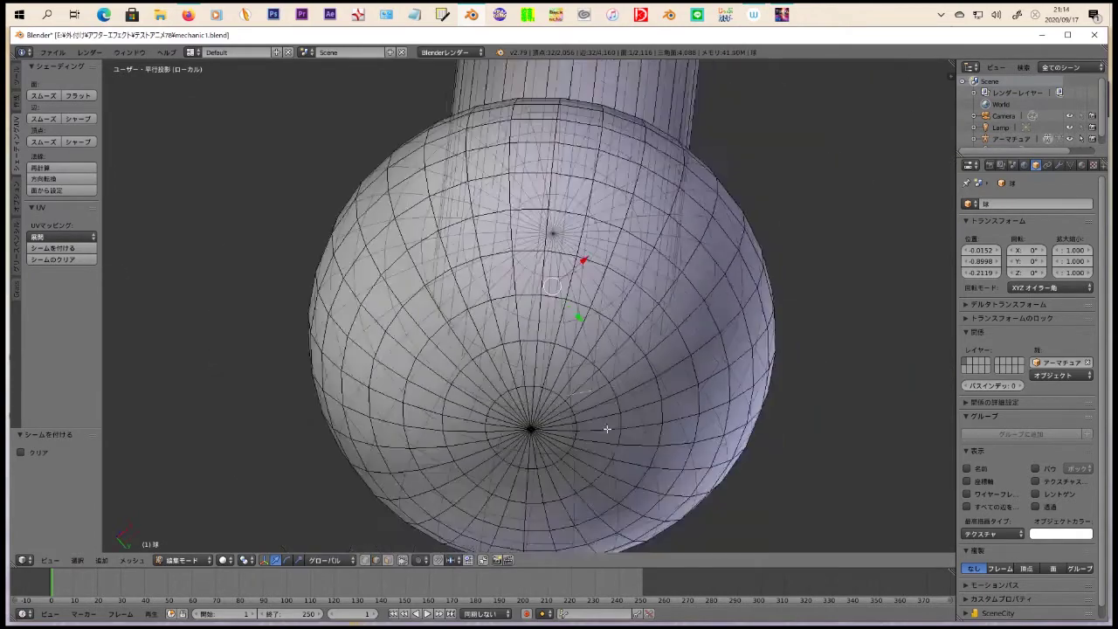
{"action": "key", "text": "ctrl+e"}
{"action": "middle_click_drag", "start_coordinate": [605, 452], "coordinate": [607, 440]}
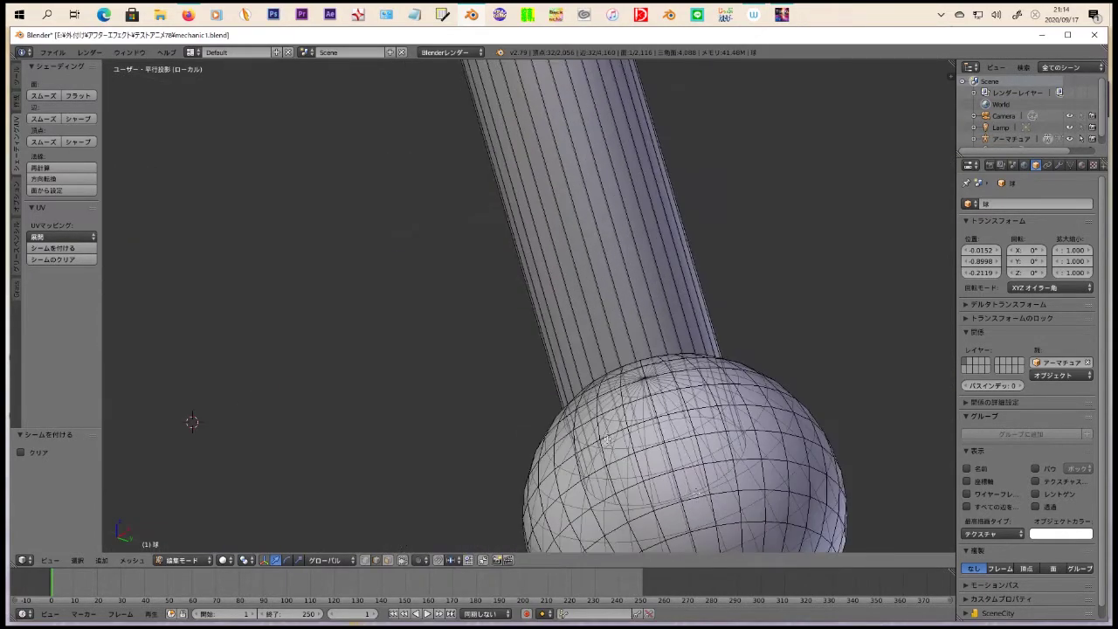
{"action": "key", "text": "ctrl+e"}
{"action": "key", "text": "Escape"}
{"action": "middle_click_drag", "start_coordinate": [698, 487], "coordinate": [558, 321]}
{"action": "key", "text": "ctrl+e"}
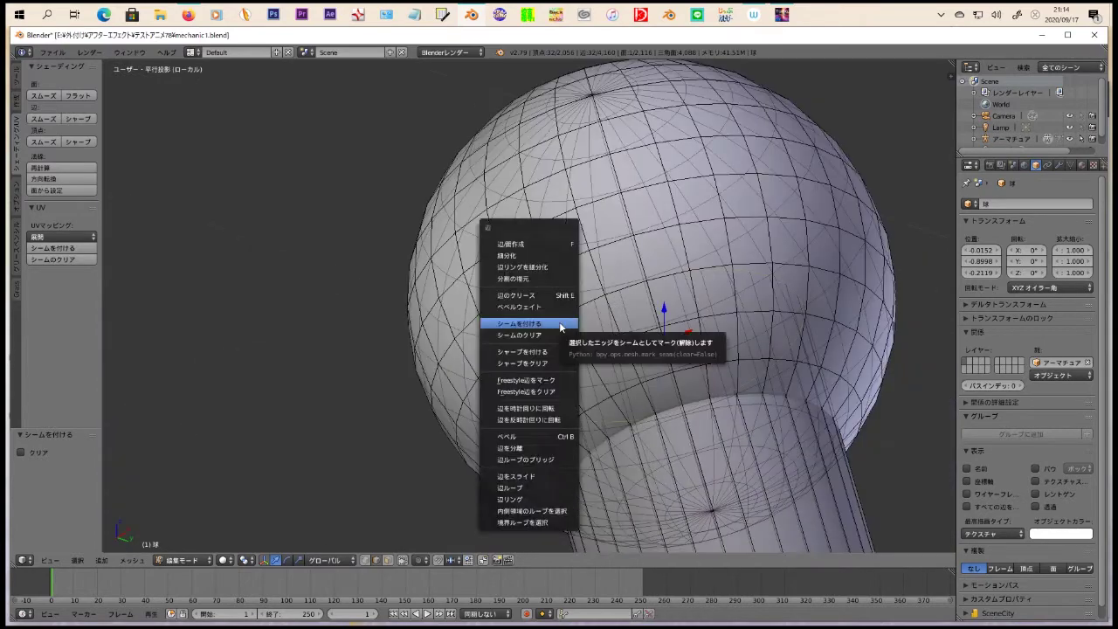
{"action": "left_click", "coordinate": [559, 322]}
Step: Mark seams on the left dumbbell's cylinder edge and half-meridian of its sphere
{"action": "scroll", "coordinate": [700, 251], "scroll_direction": "down", "scroll_amount": 3}
{"action": "mouse_move", "coordinate": [701, 250]}
{"action": "middle_mouse_down"}
{"action": "mouse_move", "coordinate": [444, 407]}
{"action": "mouse_move", "coordinate": [798, 415]}
{"action": "mouse_move", "coordinate": [338, 381]}
{"action": "middle_mouse_up"}
{"action": "right_click", "coordinate": [338, 380]}
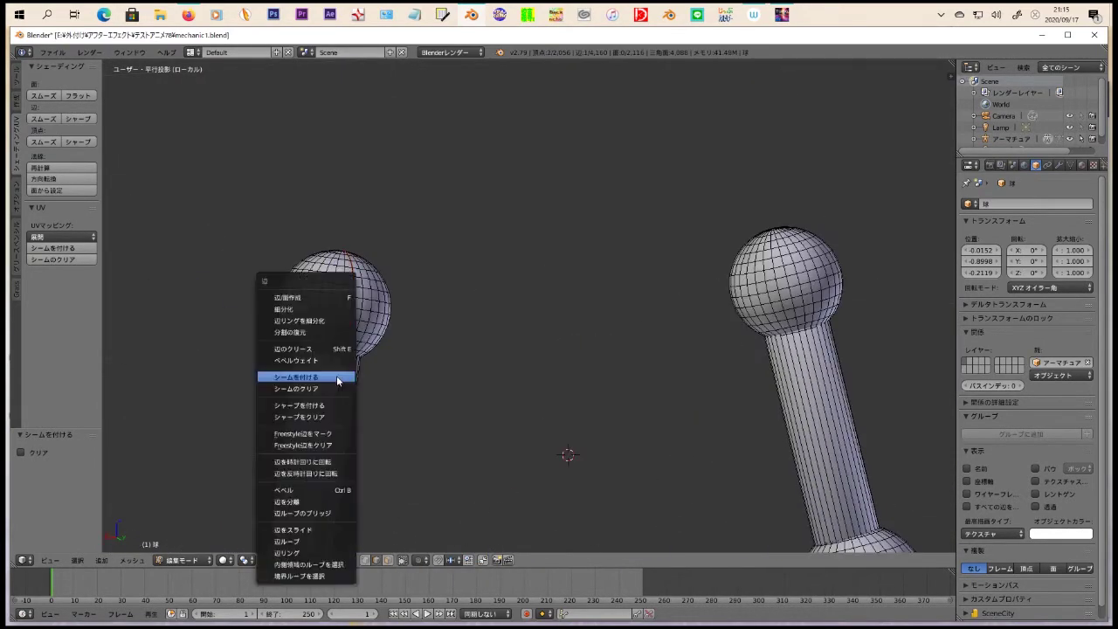
{"action": "middle_click_drag", "start_coordinate": [789, 295], "coordinate": [236, 324]}
{"action": "right_click", "coordinate": [186, 341], "text": "alt"}
{"action": "key", "text": "ctrl+e"}
{"action": "left_click", "coordinate": [279, 356]}
{"action": "middle_click_drag", "start_coordinate": [279, 356], "coordinate": [836, 256]}
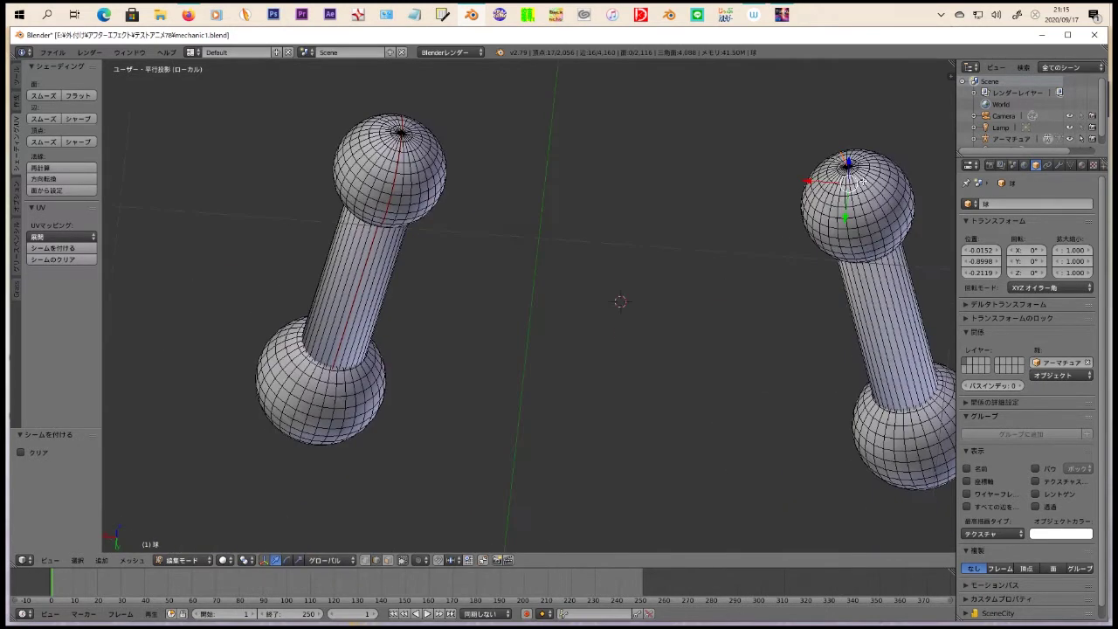
{"action": "middle_click_drag", "start_coordinate": [330, 378], "coordinate": [325, 340]}
{"action": "right_click", "coordinate": [325, 340], "text": "alt"}
Step: Return to the full robot and isolate the leg cylinder 円柱.004 in Edit Mode
{"action": "key", "text": "KP_Divide"}
{"action": "key", "text": "Tab"}
{"action": "right_click", "coordinate": [725, 456]}
{"action": "key", "text": "KP_Divide"}
{"action": "key", "text": "Tab"}
{"action": "scroll", "coordinate": [369, 456], "scroll_direction": "down", "scroll_amount": 3}
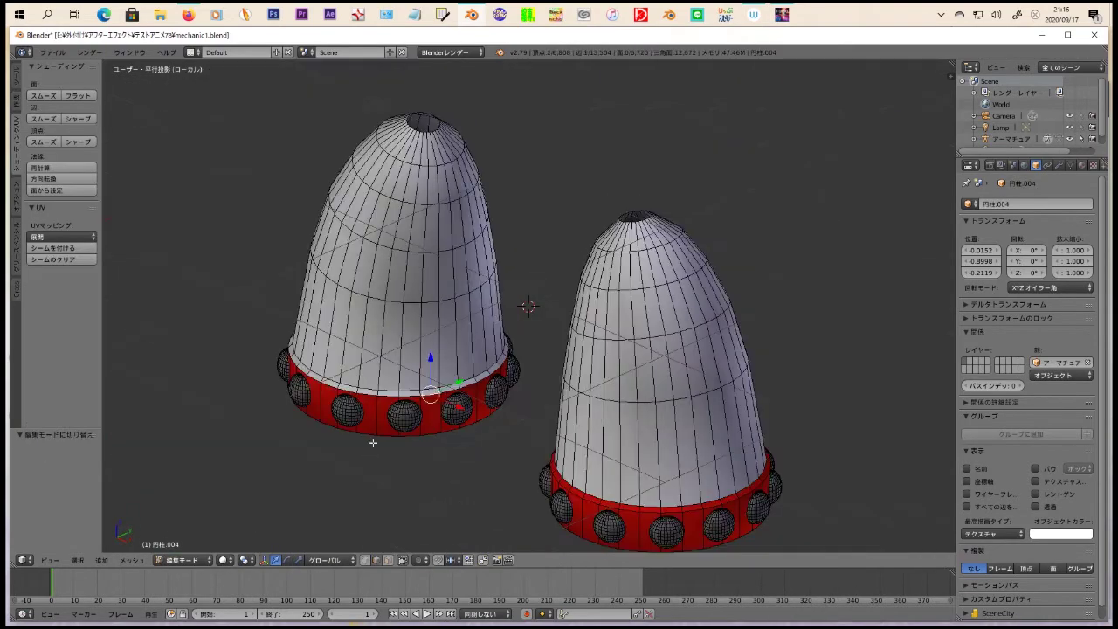
Step: Assign the red material マテリアル.001 to the selected leg parts
{"action": "left_click", "coordinate": [1081, 165]}
{"action": "middle_click_drag", "start_coordinate": [611, 393], "coordinate": [749, 399]}
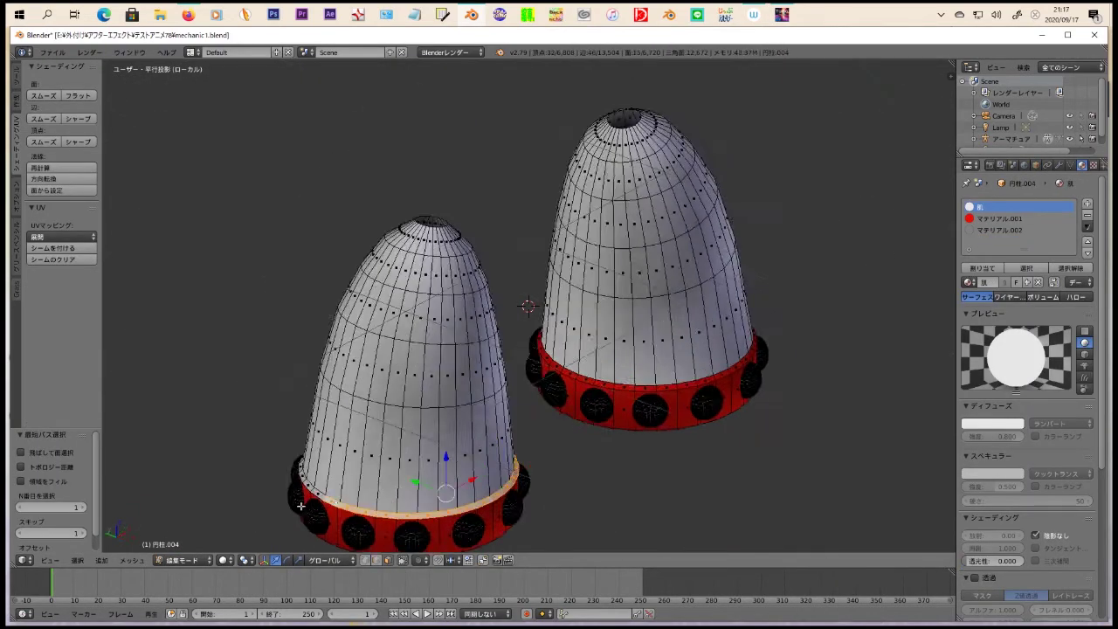
{"action": "left_click", "coordinate": [999, 218]}
{"action": "left_click", "coordinate": [983, 267]}
Step: Mark seams on the selected cone edges and around the red ring
{"action": "scroll", "coordinate": [676, 464], "scroll_direction": "up", "scroll_amount": 3}
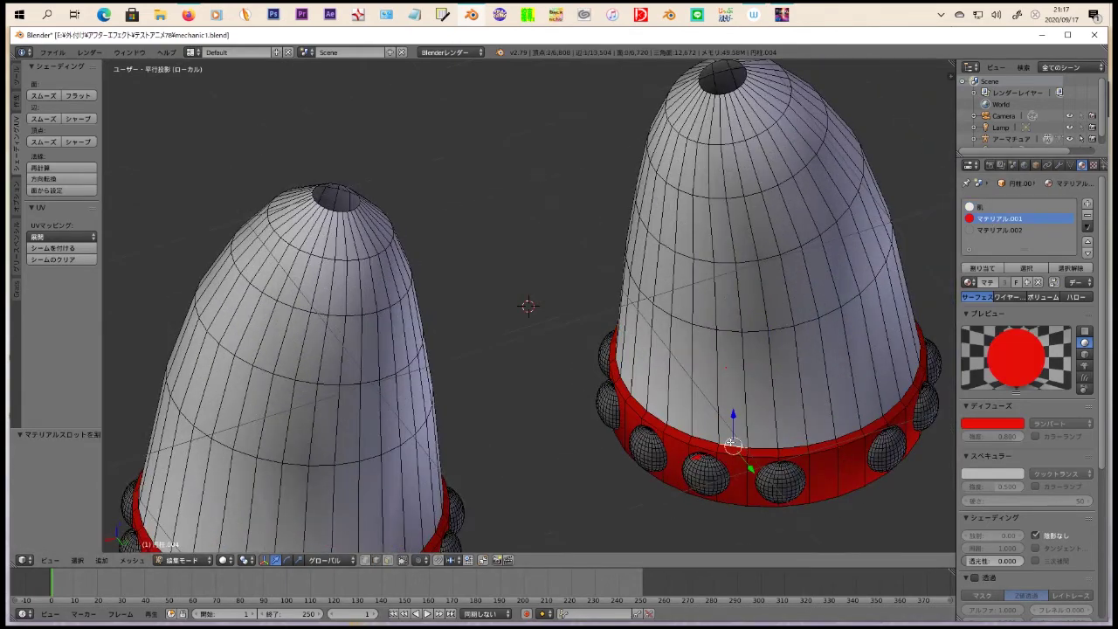
{"action": "scroll", "coordinate": [676, 464], "scroll_direction": "up", "scroll_amount": 4}
{"action": "scroll", "coordinate": [676, 464], "scroll_direction": "down", "scroll_amount": 3}
{"action": "key", "text": "ctrl+e"}
{"action": "left_click", "coordinate": [653, 405]}
{"action": "mouse_move", "coordinate": [653, 405]}
{"action": "middle_mouse_down"}
{"action": "mouse_move", "coordinate": [611, 375]}
{"action": "mouse_move", "coordinate": [602, 403]}
{"action": "mouse_move", "coordinate": [611, 143]}
{"action": "middle_mouse_up"}
{"action": "key", "text": "ctrl+e"}
{"action": "left_click", "coordinate": [603, 402]}
Step: Mark a seam down the left white cone, then view the rings from below
{"action": "key", "text": "ctrl+e"}
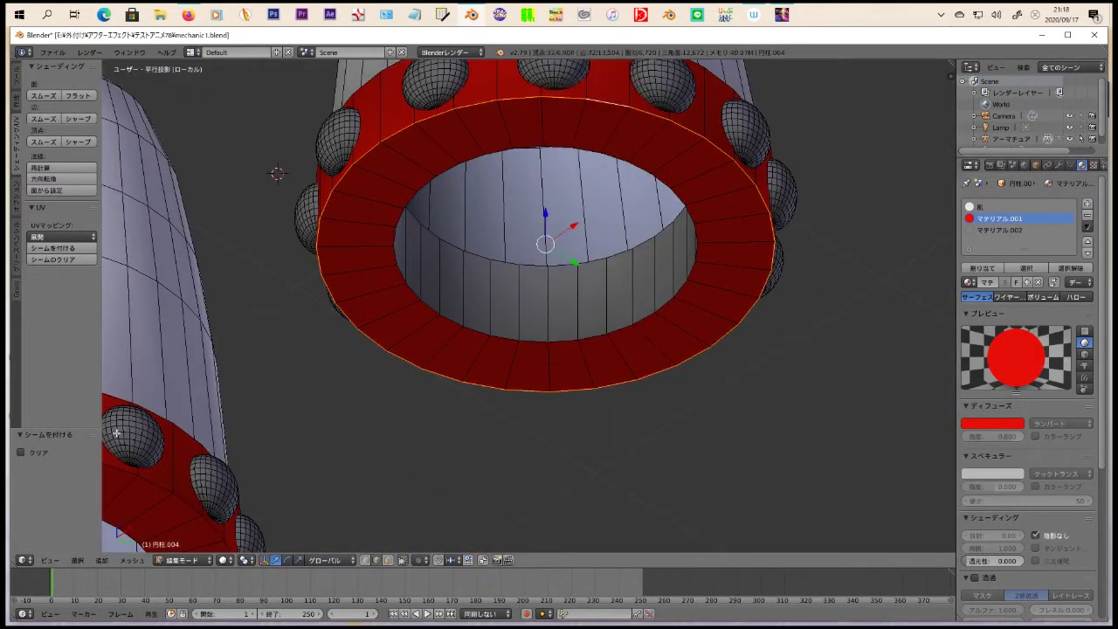
{"action": "scroll", "coordinate": [171, 484], "scroll_direction": "down", "scroll_amount": 5}
{"action": "mouse_move", "coordinate": [171, 484]}
{"action": "middle_mouse_down"}
{"action": "mouse_move", "coordinate": [853, 309]}
{"action": "mouse_move", "coordinate": [513, 326]}
{"action": "middle_mouse_up"}
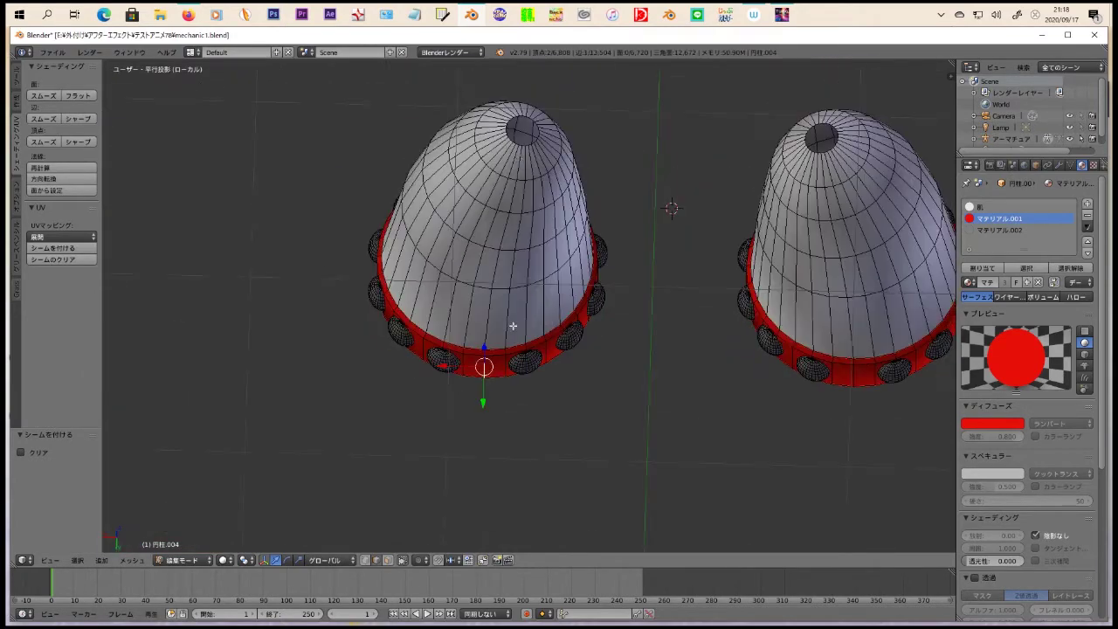
{"action": "key", "text": "ctrl+e"}
{"action": "left_click", "coordinate": [525, 161]}
{"action": "mouse_move", "coordinate": [656, 157]}
{"action": "middle_mouse_down"}
{"action": "mouse_move", "coordinate": [848, 167]}
{"action": "mouse_move", "coordinate": [846, 262]}
{"action": "mouse_move", "coordinate": [854, 247]}
{"action": "mouse_move", "coordinate": [769, 258]}
{"action": "middle_mouse_up"}
{"action": "key", "text": "ctrl+e"}
Step: Unwrap the whole robot mesh with U > 展開
{"action": "right_click", "coordinate": [511, 388]}
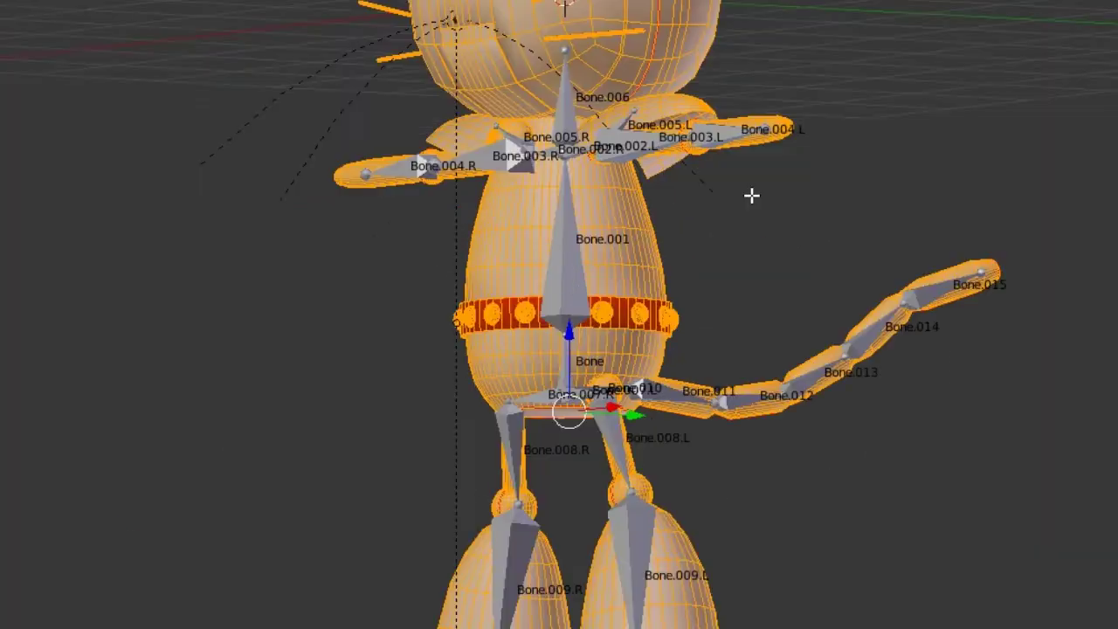
{"action": "key", "text": "u"}
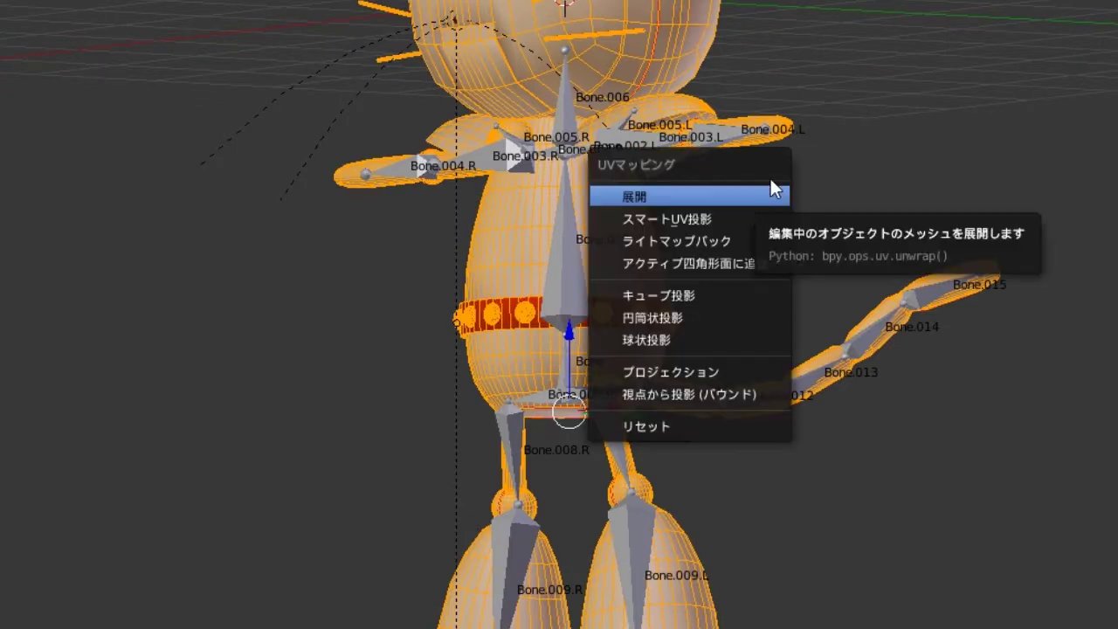
{"action": "left_click", "coordinate": [769, 192]}
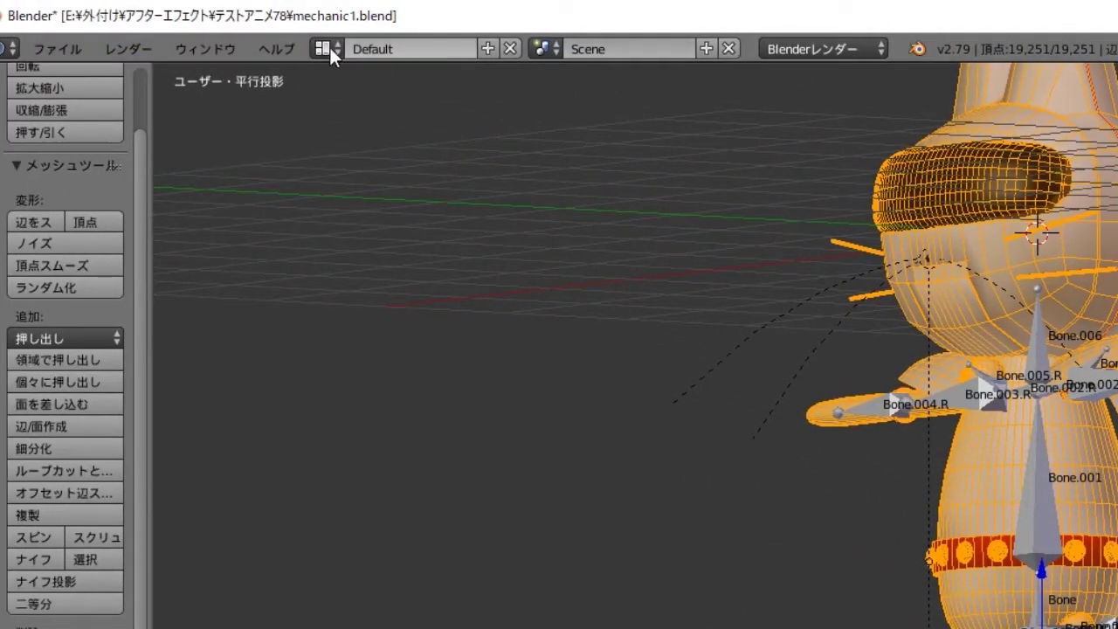
Step: Switch to the UV Editing workspace and bring up the File menu for export
{"action": "left_click", "coordinate": [326, 50]}
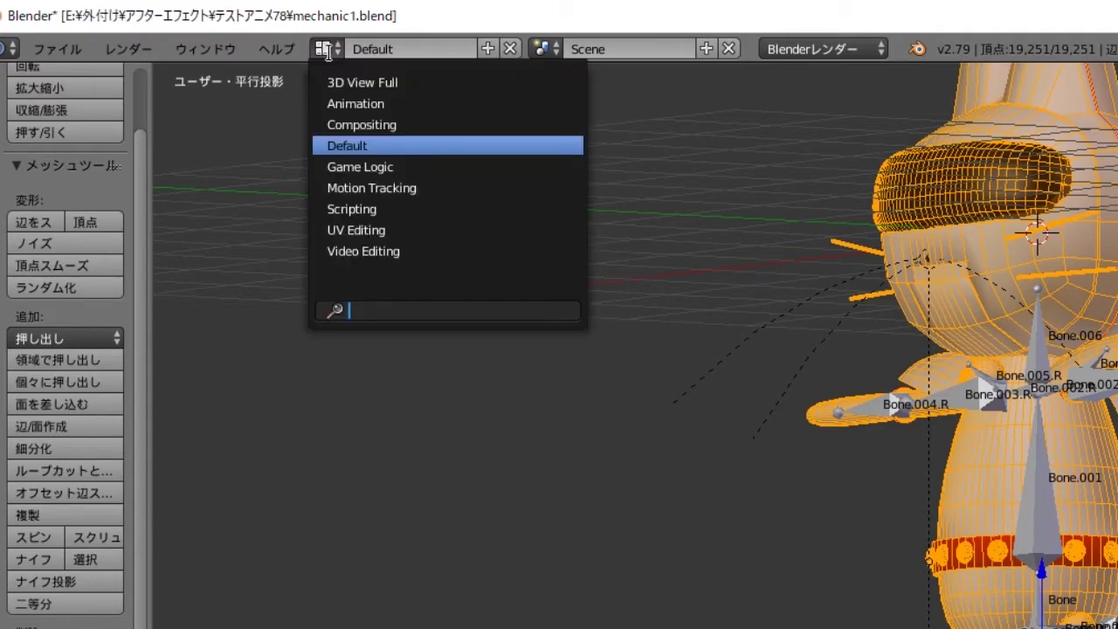
{"action": "left_click", "coordinate": [412, 230]}
{"action": "scroll", "coordinate": [341, 319], "scroll_direction": "up", "scroll_amount": 1}
{"action": "scroll", "coordinate": [342, 319], "scroll_direction": "up", "scroll_amount": 2}
{"action": "scroll", "coordinate": [262, 341], "scroll_direction": "up", "scroll_amount": 3}
{"action": "scroll", "coordinate": [175, 279], "scroll_direction": "up", "scroll_amount": 3}
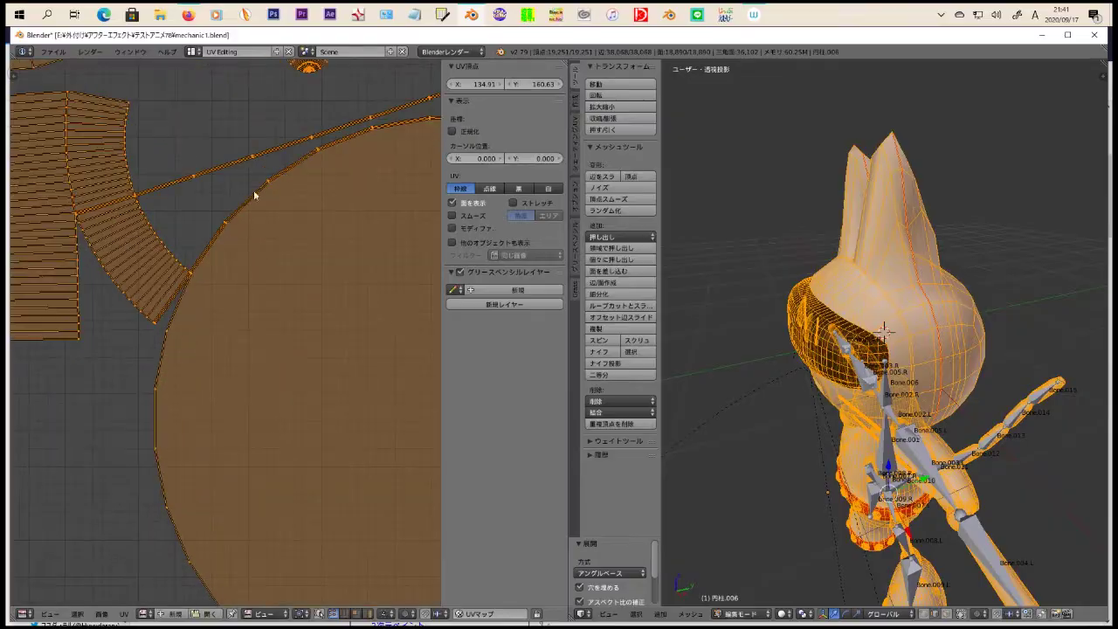
{"action": "scroll", "coordinate": [138, 235], "scroll_direction": "down", "scroll_amount": 5}
{"action": "scroll", "coordinate": [90, 524], "scroll_direction": "down", "scroll_amount": 2}
{"action": "left_click", "coordinate": [53, 51]}
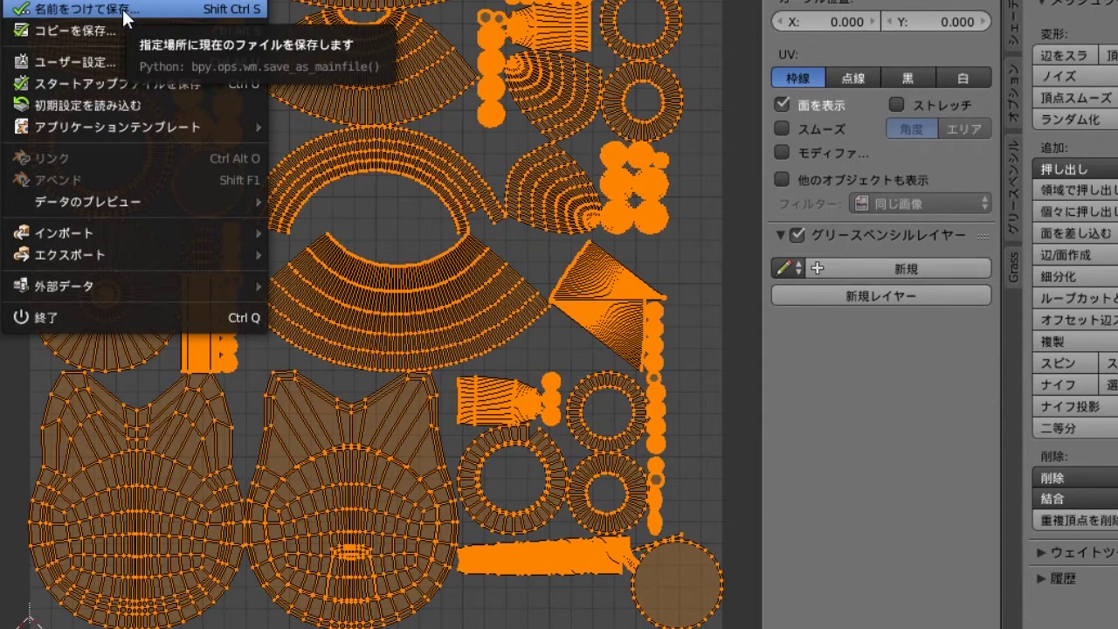
{"action": "mouse_move", "coordinate": [70, 254]}
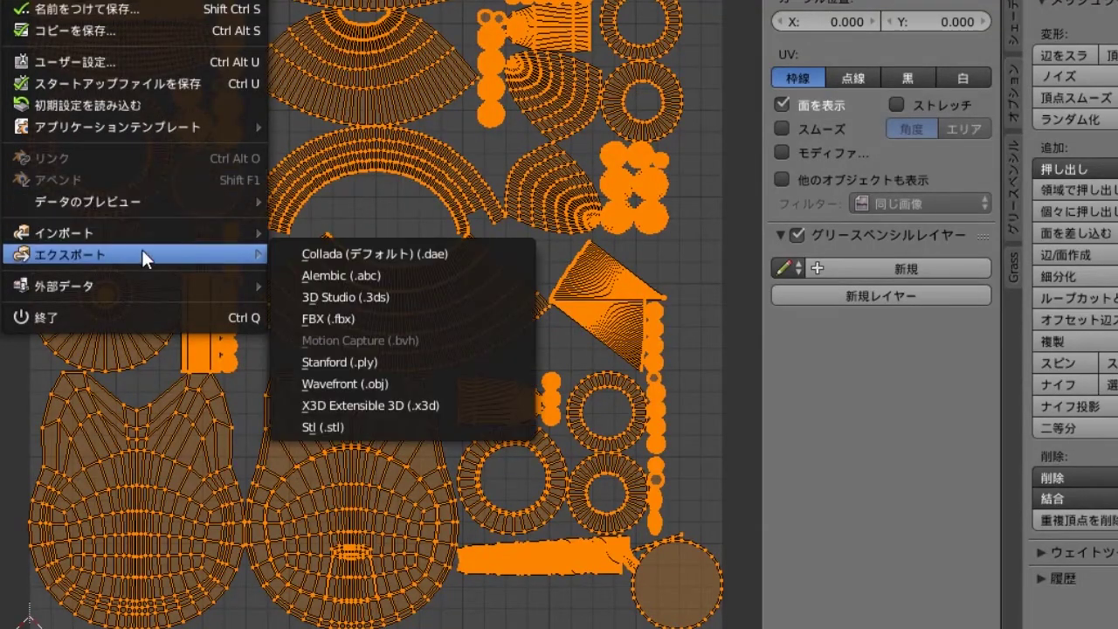
Step: Export FBX as mechanic1.fbx into アフターエフェクト > テストアニメ78
{"action": "left_click", "coordinate": [347, 317]}
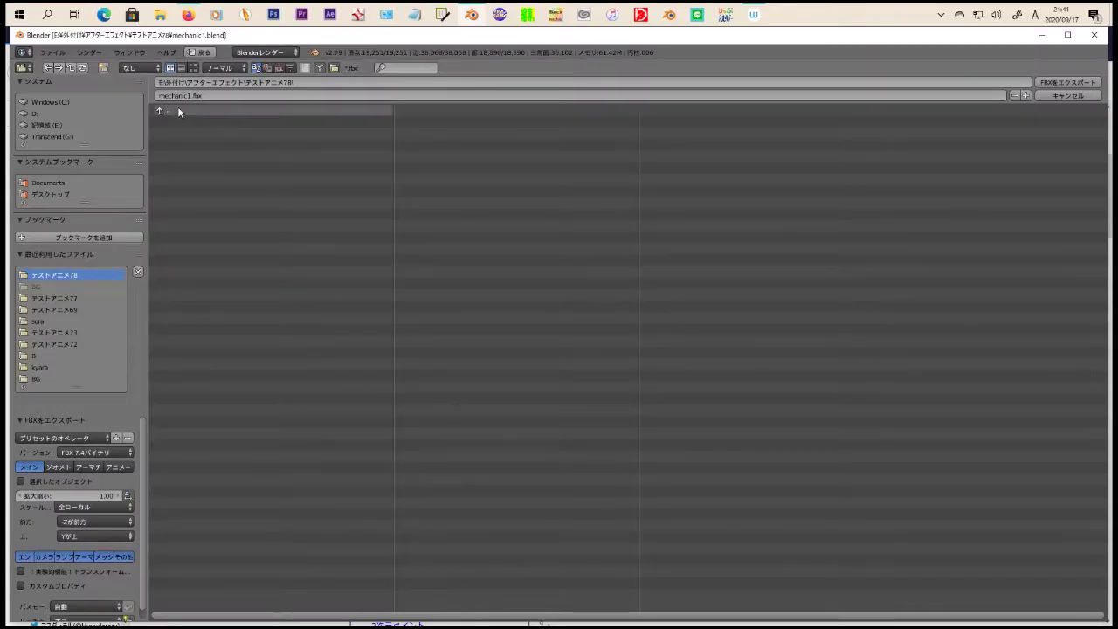
{"action": "left_click", "coordinate": [177, 108]}
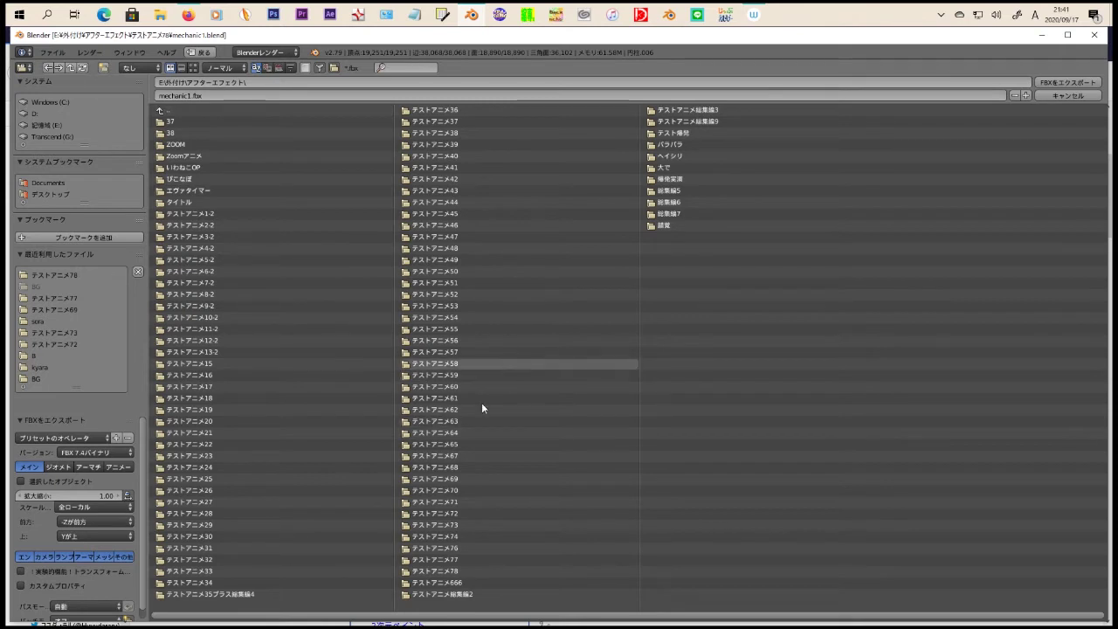
{"action": "left_click", "coordinate": [456, 572]}
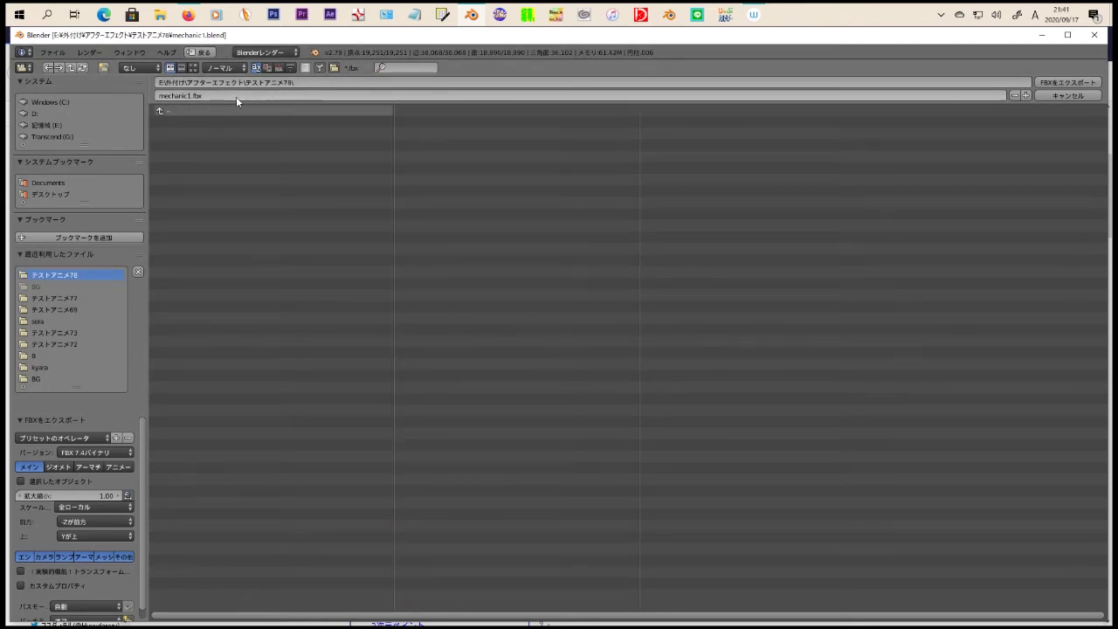
{"action": "left_click", "coordinate": [1070, 83]}
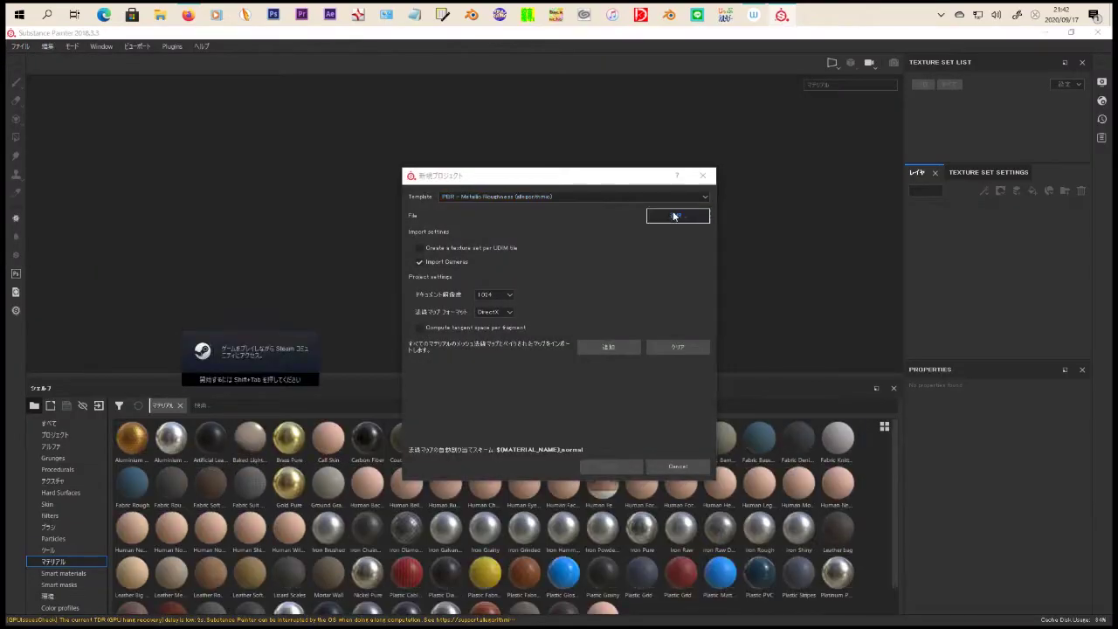
Step: Create a Substance Painter project from mechanic1.fbx and preview it in Iray
{"action": "left_click", "coordinate": [681, 214]}
{"action": "left_click", "coordinate": [853, 476]}
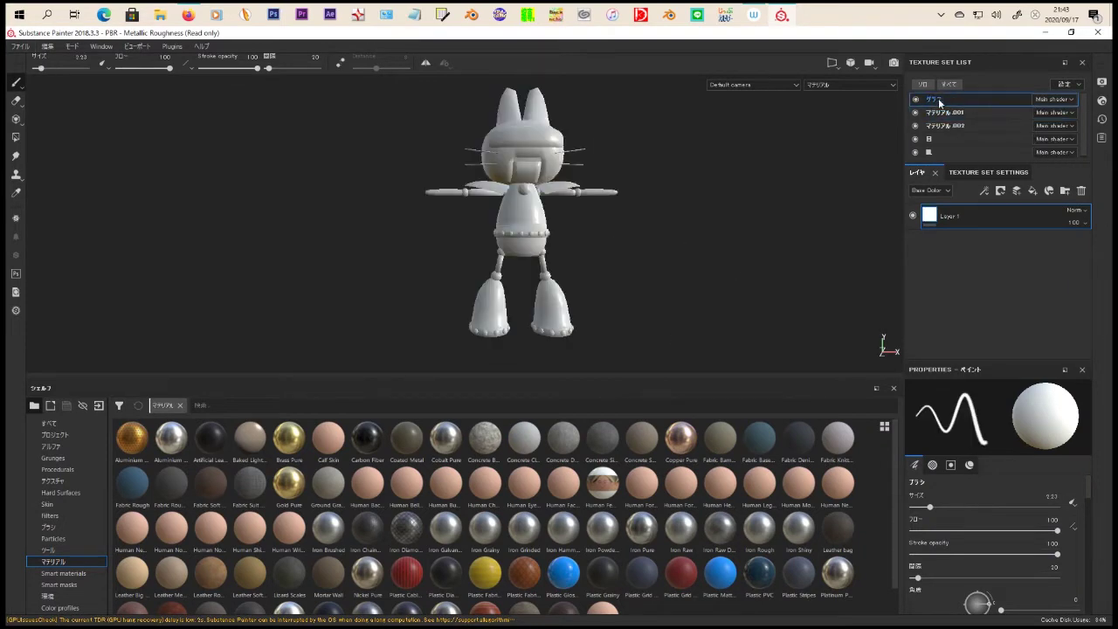
{"action": "key", "text": "ctrl"}
{"action": "key", "text": "F10"}
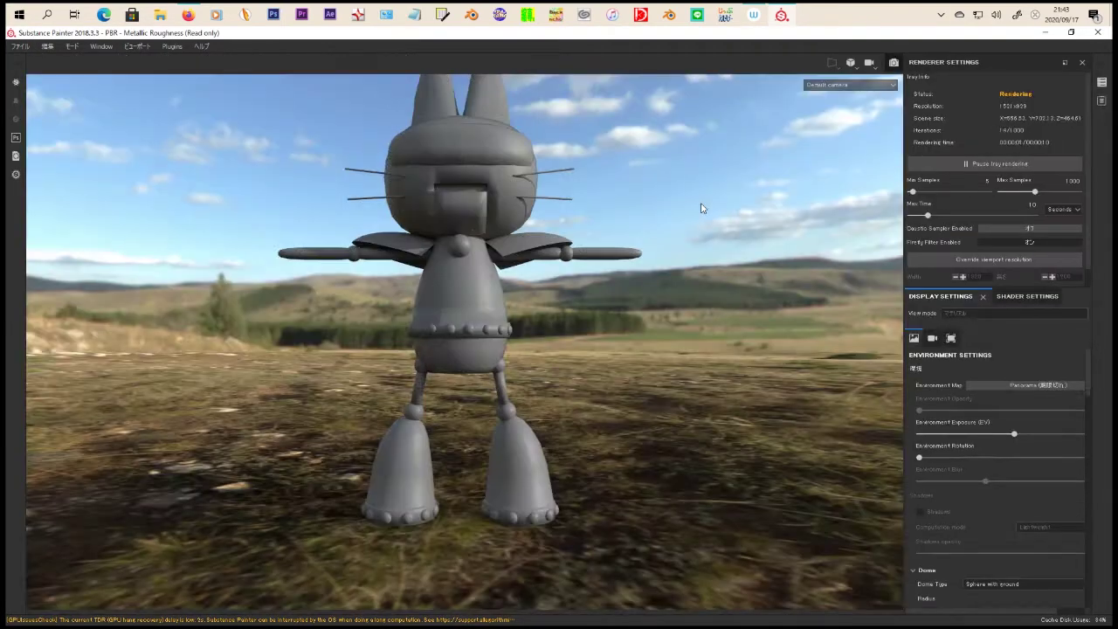
{"action": "key", "text": "F10"}
{"action": "left_click_drag", "start_coordinate": [637, 232], "coordinate": [661, 242], "text": "alt"}
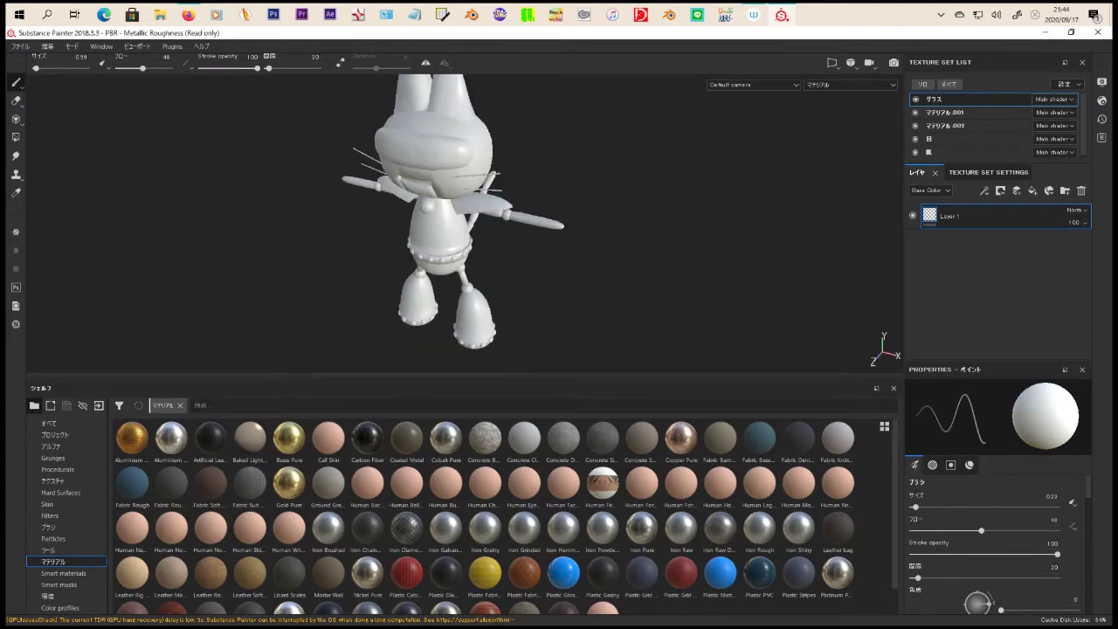
Step: Apply Titanium Pure to the body texture set and inspect the metallic boots in Iray
{"action": "left_click_drag", "start_coordinate": [494, 525], "coordinate": [445, 253]}
{"action": "key", "text": "F10"}
{"action": "middle_click_drag", "start_coordinate": [645, 343], "coordinate": [642, 157], "text": "alt"}
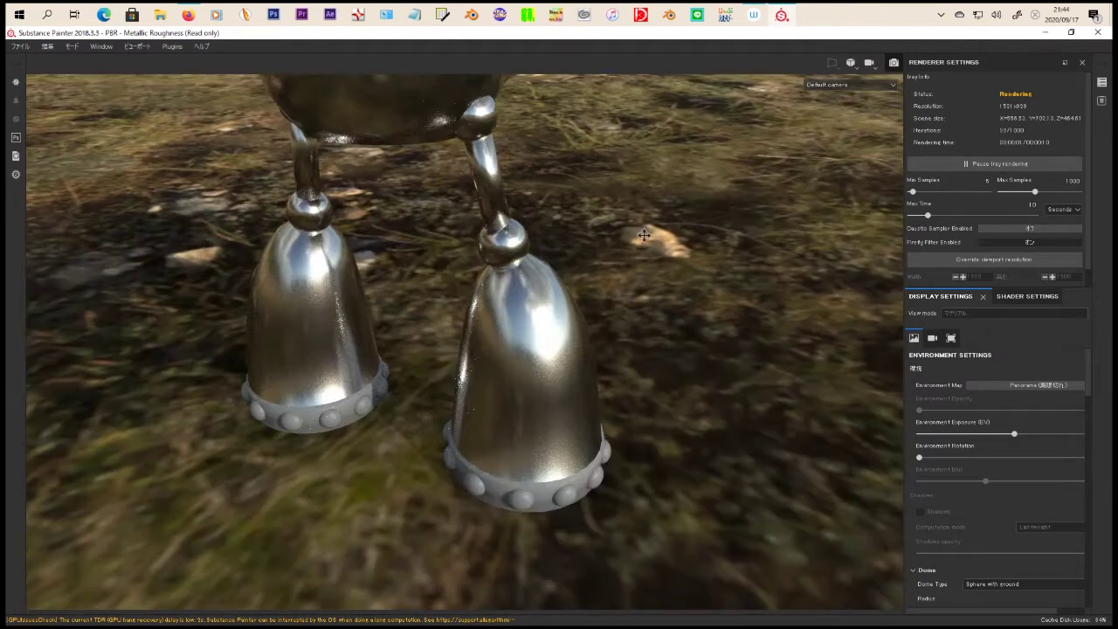
{"action": "mouse_move", "coordinate": [598, 462]}
{"action": "middle_mouse_down", "text": "alt"}
{"action": "mouse_move", "coordinate": [629, 189]}
{"action": "mouse_move", "coordinate": [596, 317]}
{"action": "middle_mouse_up", "text": "alt"}
{"action": "key", "text": "F10"}
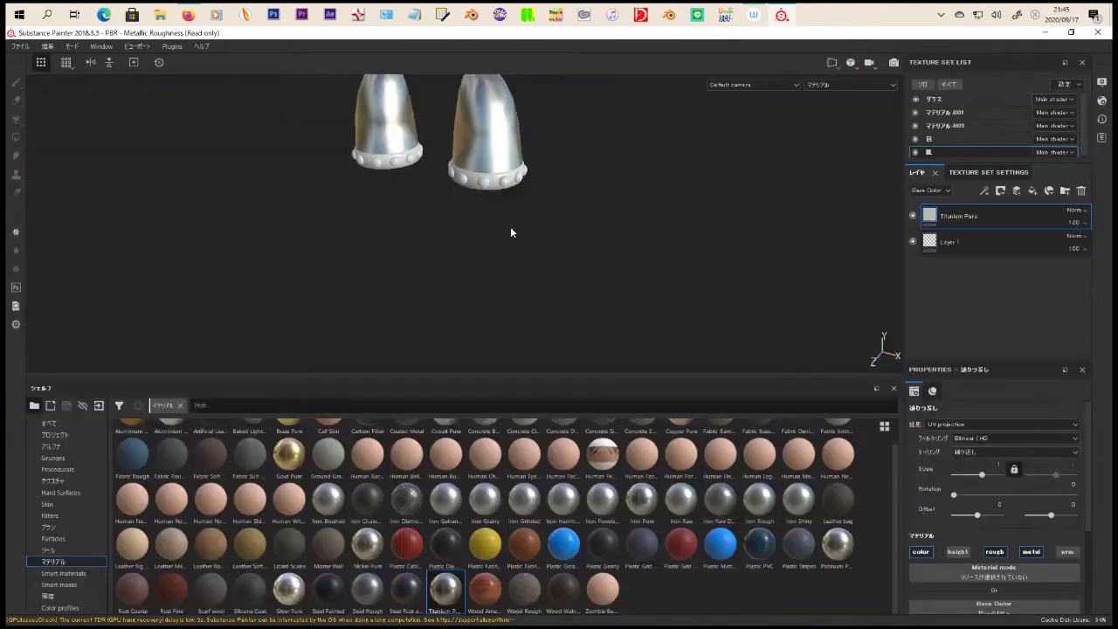
Step: Select the Titanium Pure layer and review the whole robot in the Iray render
{"action": "mouse_move", "coordinate": [639, 251]}
{"action": "middle_mouse_down", "text": "alt"}
{"action": "mouse_move", "coordinate": [563, 69]}
{"action": "mouse_move", "coordinate": [626, 321]}
{"action": "middle_mouse_up", "text": "alt"}
{"action": "key", "text": "F10"}
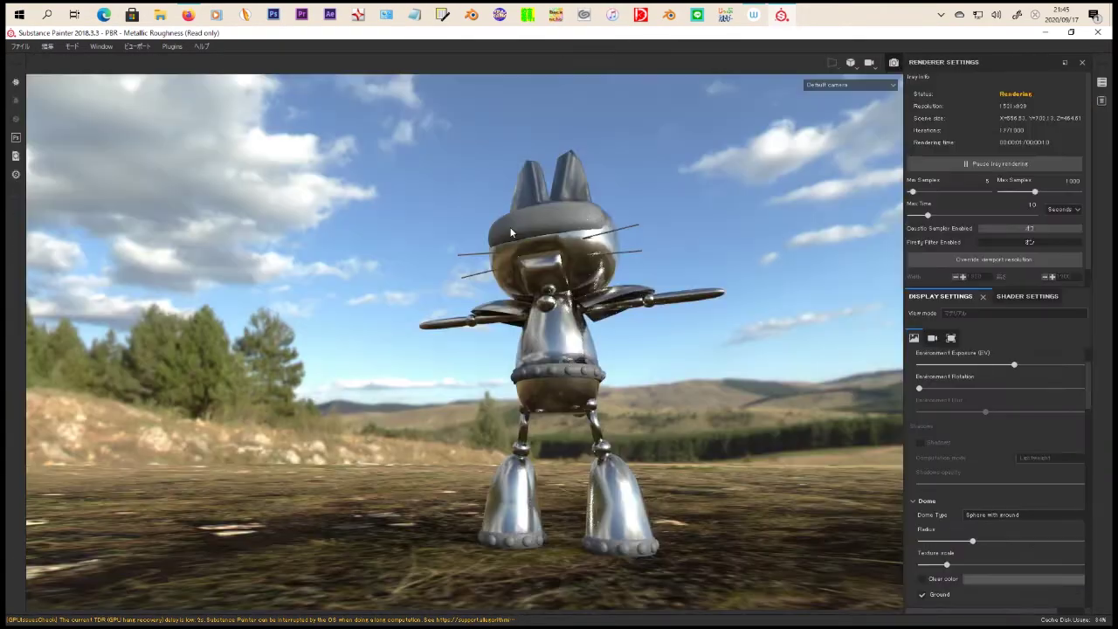
{"action": "left_click", "coordinate": [887, 62]}
{"action": "left_click", "coordinate": [979, 242]}
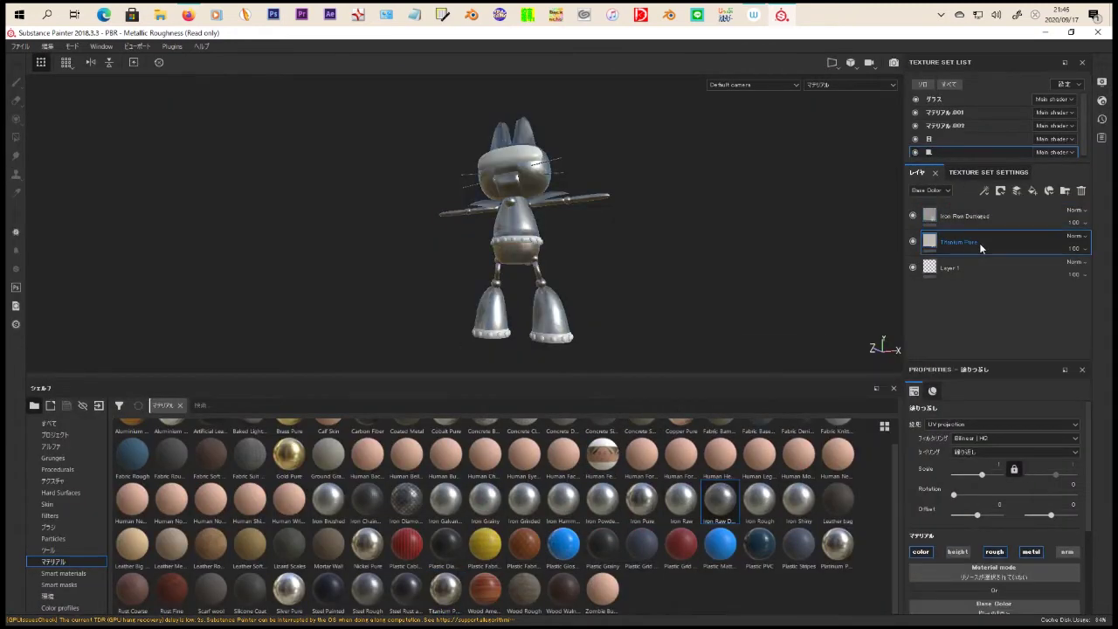
{"action": "key", "text": "F10"}
{"action": "left_click_drag", "start_coordinate": [629, 217], "coordinate": [657, 217], "text": "alt"}
{"action": "key", "text": "F10"}
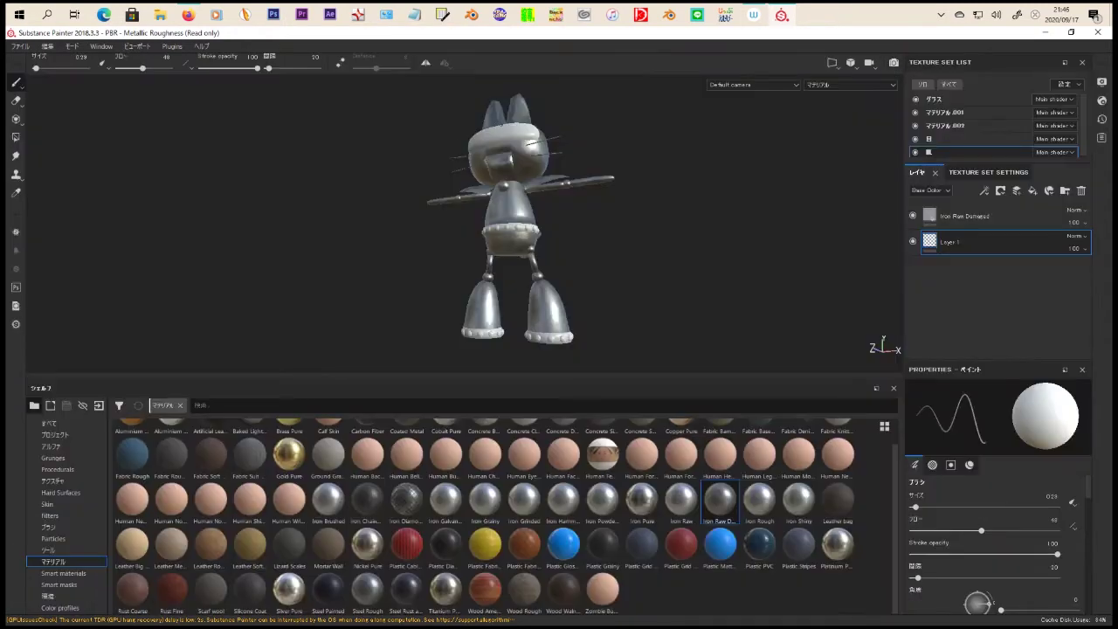
Step: On the グラス texture set, try a Carbon Fiber layer and undo it
{"action": "left_click", "coordinate": [949, 132]}
{"action": "left_click", "coordinate": [943, 98]}
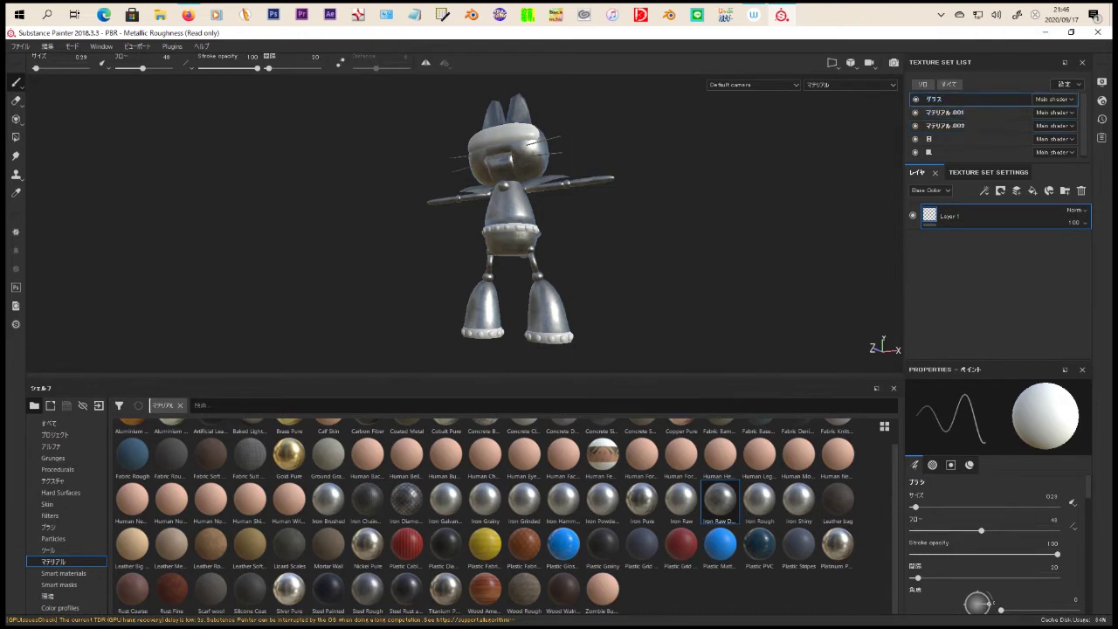
{"action": "right_click", "coordinate": [602, 126]}
{"action": "right_click", "coordinate": [515, 65]}
{"action": "scroll", "coordinate": [507, 515], "scroll_direction": "up", "scroll_amount": 1}
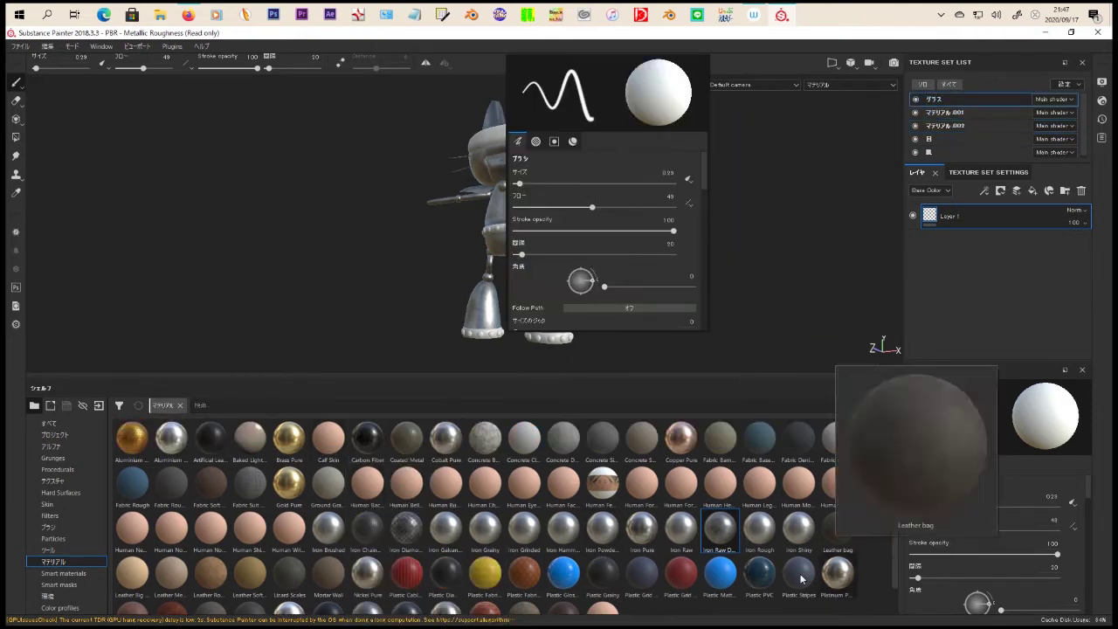
{"action": "key", "text": "alt+q"}
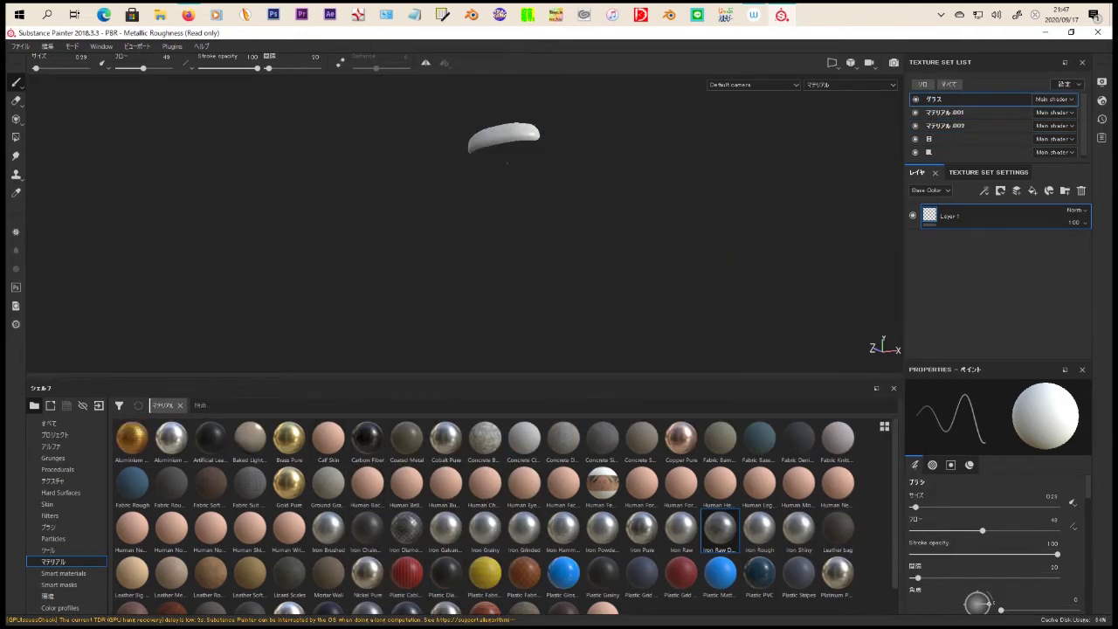
{"action": "key", "text": "alt+q"}
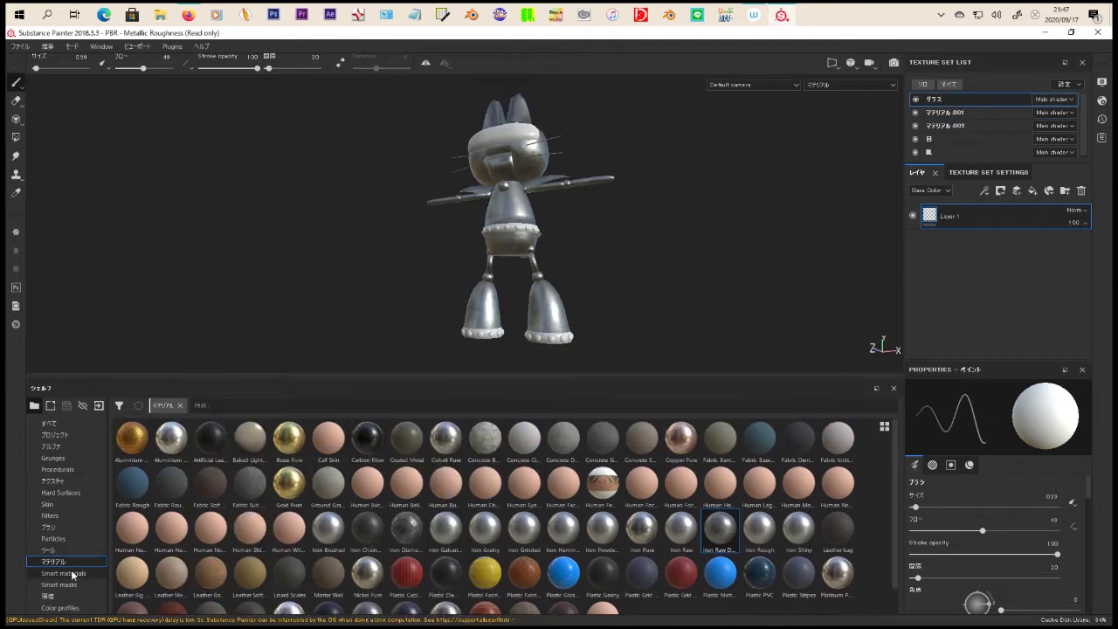
{"action": "mouse_move", "coordinate": [367, 437]}
{"action": "left_mouse_down"}
{"action": "mouse_move", "coordinate": [707, 223]}
{"action": "mouse_move", "coordinate": [701, 241]}
{"action": "mouse_move", "coordinate": [634, 261]}
{"action": "left_mouse_up"}
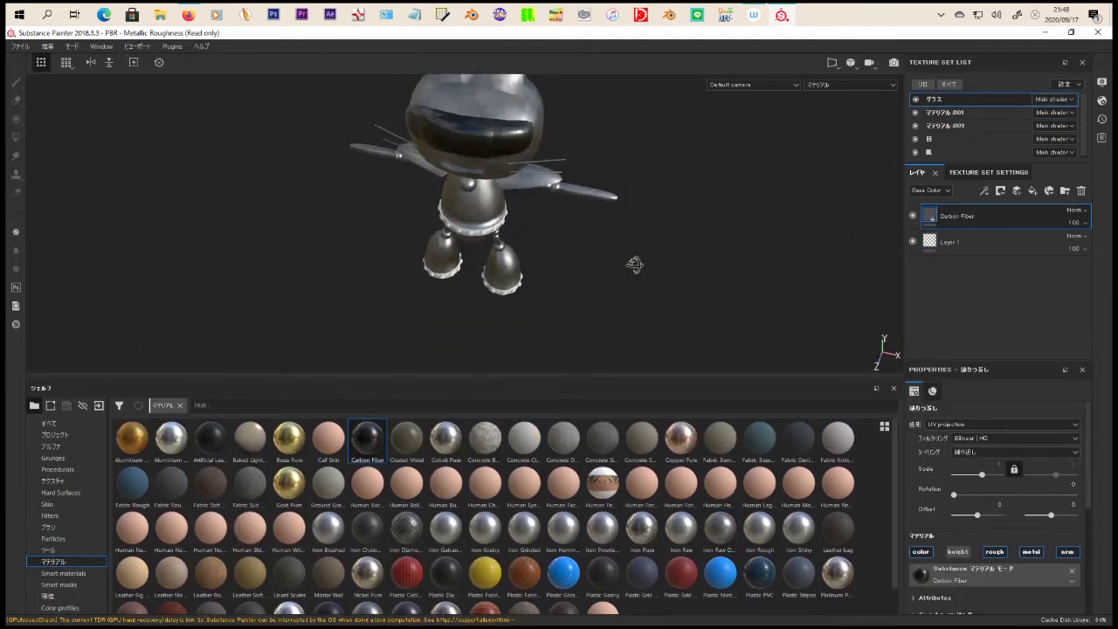
{"action": "key", "text": "ctrl+z"}
{"action": "scroll", "coordinate": [553, 538], "scroll_direction": "down", "scroll_amount": 1}
Step: Give the glass visor a Plastic Glossy Pure layer with black base colour
{"action": "left_click_drag", "start_coordinate": [854, 314], "coordinate": [995, 235]}
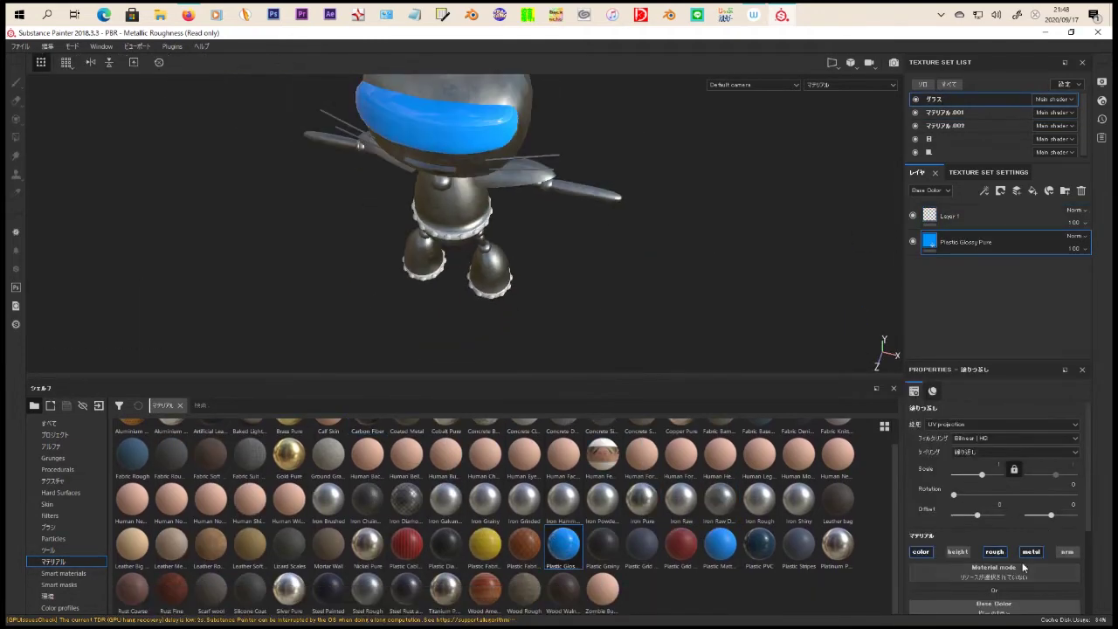
{"action": "left_click", "coordinate": [992, 499]}
{"action": "left_click_drag", "start_coordinate": [986, 419], "coordinate": [895, 462]}
{"action": "left_click", "coordinate": [630, 209]}
{"action": "left_click_drag", "start_coordinate": [631, 209], "coordinate": [499, 234], "text": "alt"}
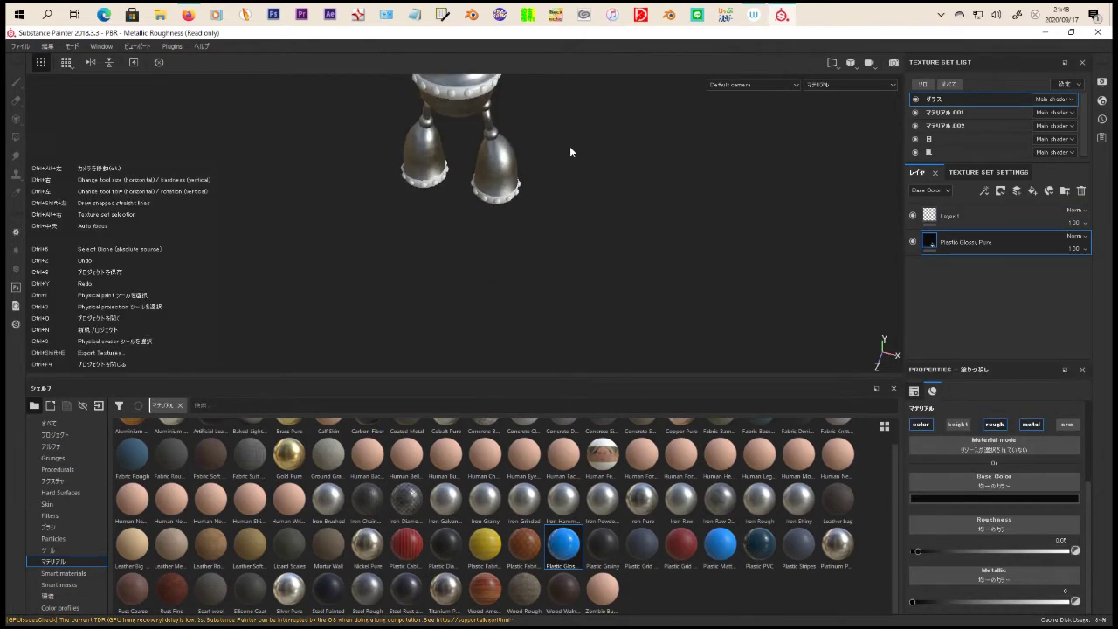
{"action": "scroll", "coordinate": [563, 179], "scroll_direction": "up", "scroll_amount": 3}
Step: Fill the bowl rim (マテリアル.001) with Iron Raw Damaged tinted red
{"action": "left_click", "coordinate": [1004, 111]}
{"action": "right_click", "coordinate": [266, 188]}
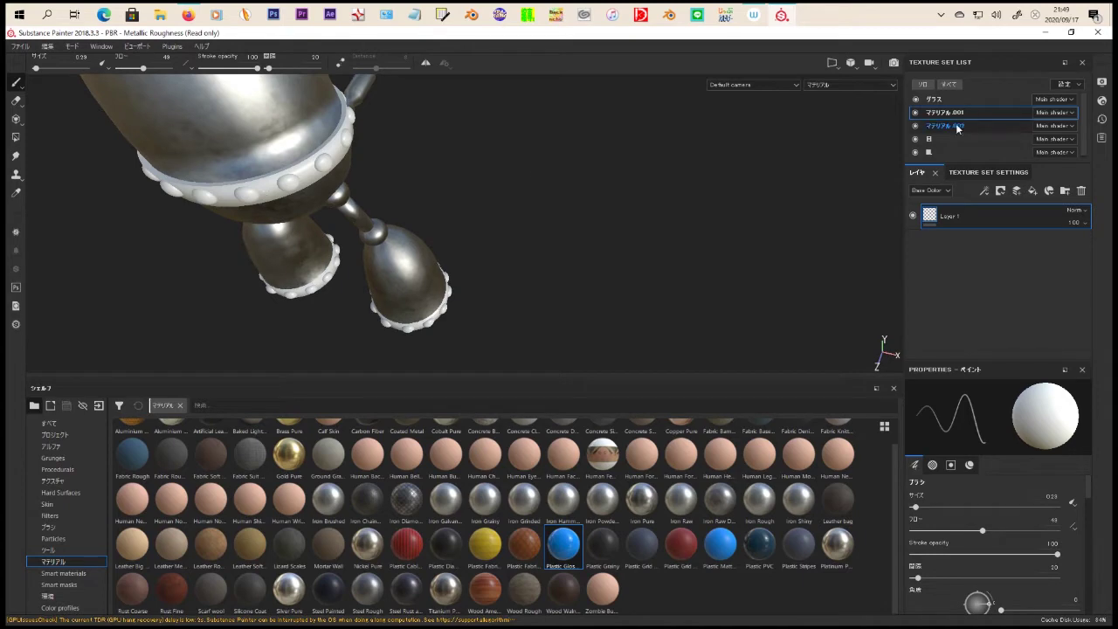
{"action": "left_click_drag", "start_coordinate": [489, 218], "coordinate": [541, 262], "text": "alt"}
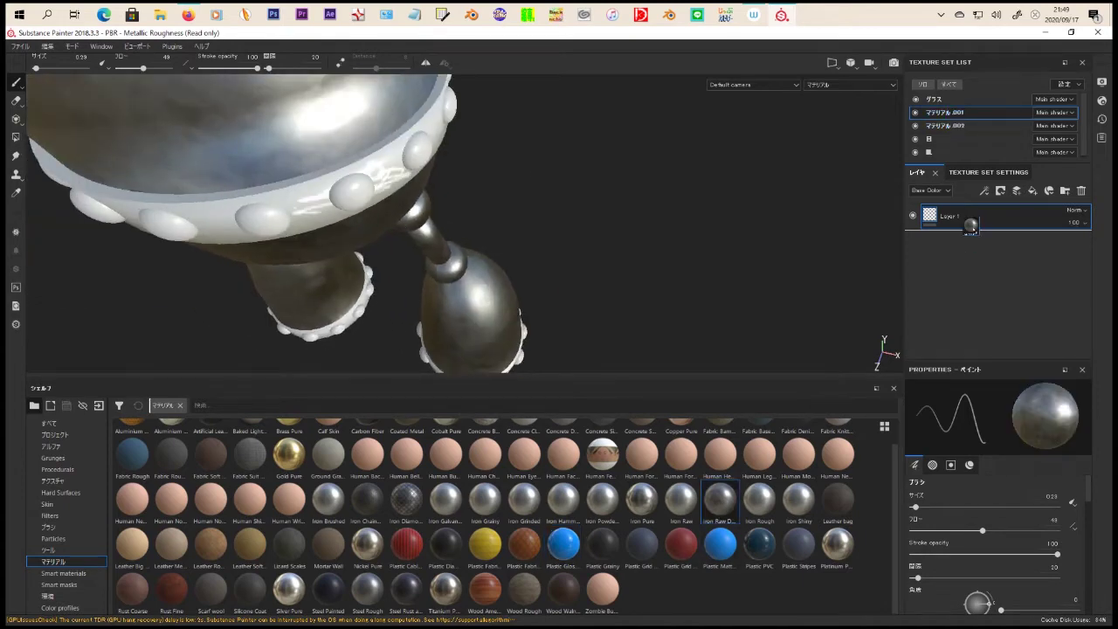
{"action": "left_click_drag", "start_coordinate": [718, 499], "coordinate": [1004, 241]}
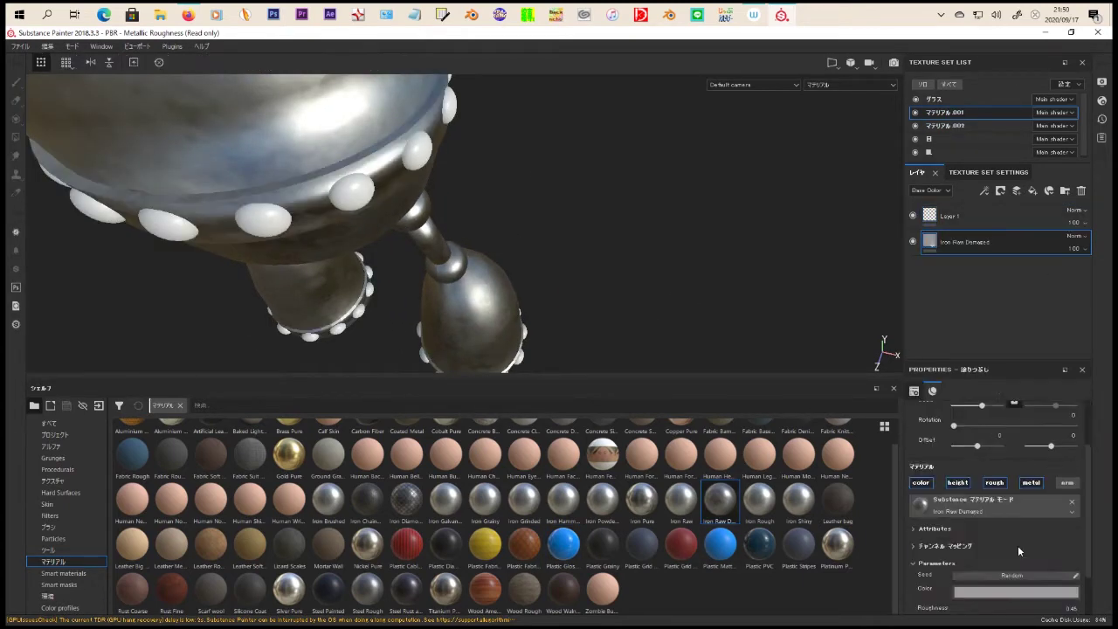
{"action": "left_click", "coordinate": [985, 559]}
{"action": "left_click", "coordinate": [1027, 458]}
{"action": "left_click_drag", "start_coordinate": [1027, 459], "coordinate": [1014, 460]}
Step: Apply Iron Raw Damaged to the studs on the マテリアル.002 texture set
{"action": "left_click", "coordinate": [945, 125]}
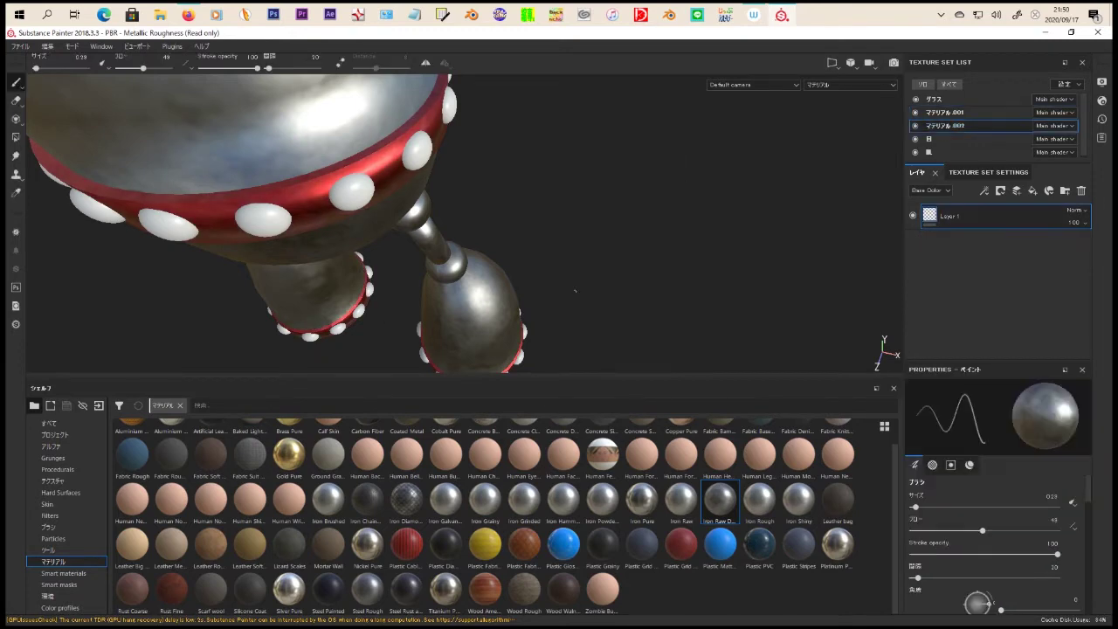
{"action": "left_click_drag", "start_coordinate": [559, 219], "coordinate": [609, 211], "text": "alt"}
{"action": "key", "text": "ctrl+alt+s"}
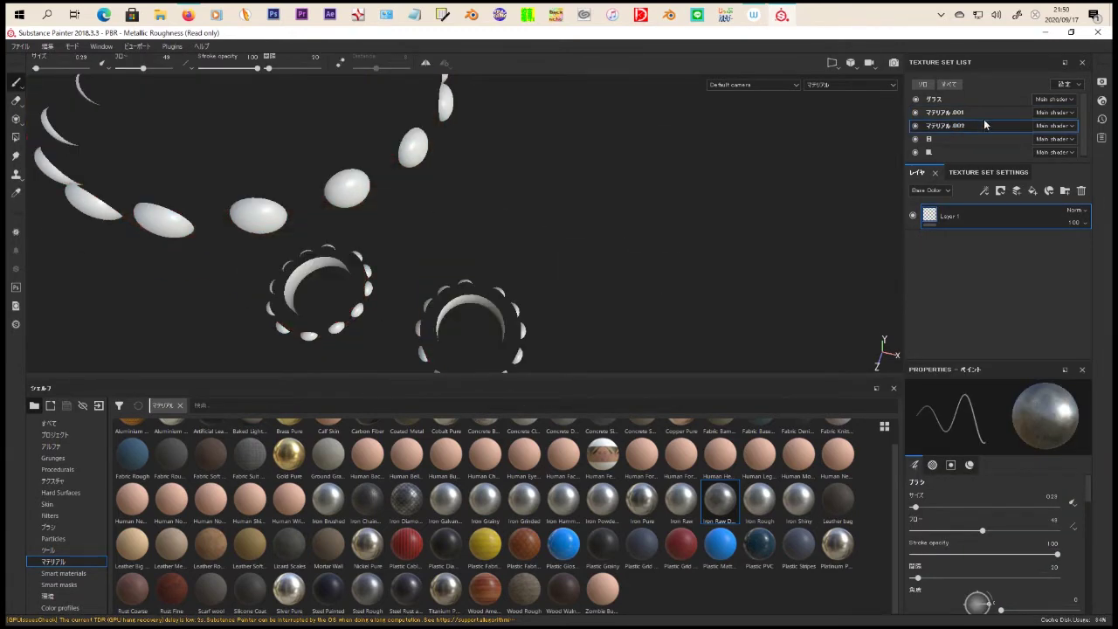
{"action": "key", "text": "ctrl+alt+s"}
{"action": "left_click_drag", "start_coordinate": [719, 500], "coordinate": [1004, 241]}
Step: Inspect the bowl underside and body up close, back on the マテリアル.001 texture set
{"action": "mouse_move", "coordinate": [712, 337]}
{"action": "left_mouse_down", "text": "alt"}
{"action": "mouse_move", "coordinate": [573, 245]}
{"action": "mouse_move", "coordinate": [601, 242]}
{"action": "mouse_move", "coordinate": [544, 252]}
{"action": "left_mouse_up", "text": "alt"}
{"action": "mouse_move", "coordinate": [544, 252]}
{"action": "right_mouse_down", "text": "alt"}
{"action": "mouse_move", "coordinate": [539, 174]}
{"action": "mouse_move", "coordinate": [559, 100]}
{"action": "right_mouse_up", "text": "alt"}
{"action": "right_click_drag", "start_coordinate": [578, 156], "coordinate": [586, 84], "text": "alt"}
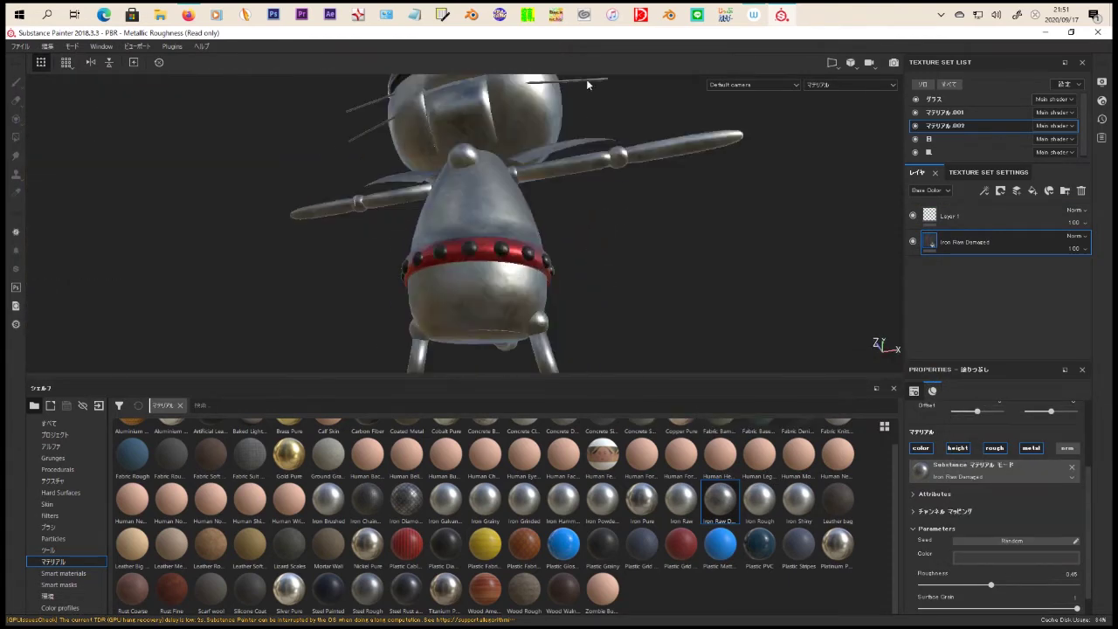
{"action": "left_click", "coordinate": [952, 112]}
{"action": "left_click_drag", "start_coordinate": [558, 219], "coordinate": [541, 227], "text": "alt"}
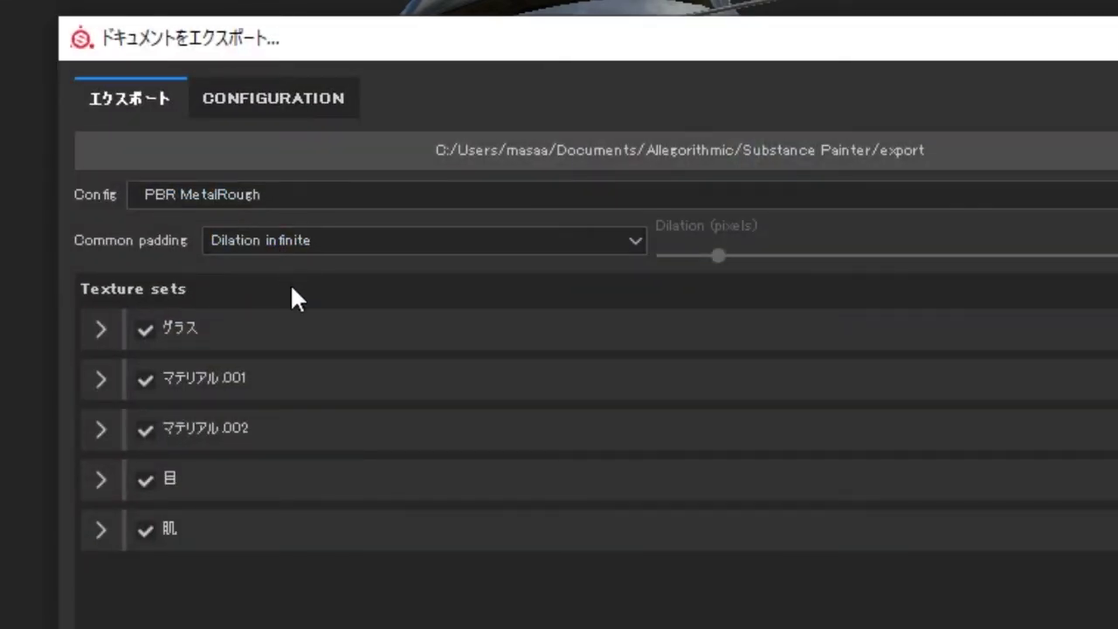
Step: Review the Configuration tab, then set the export Config to Unreal Engine 4 (Packed)
{"action": "left_click", "coordinate": [286, 102]}
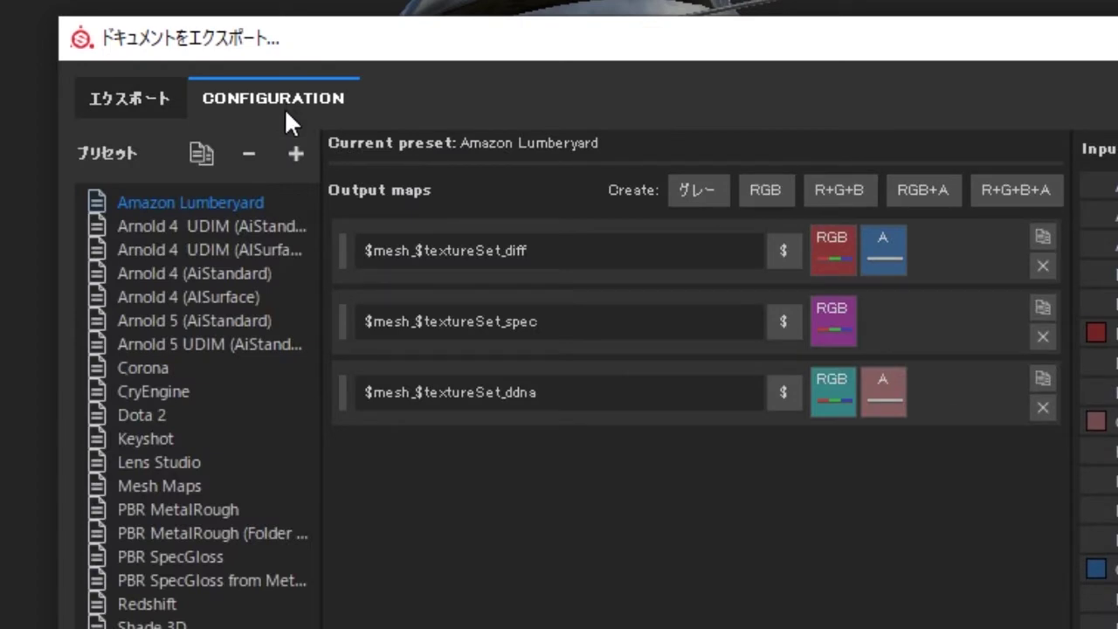
{"action": "left_click", "coordinate": [121, 90]}
{"action": "left_click", "coordinate": [214, 194]}
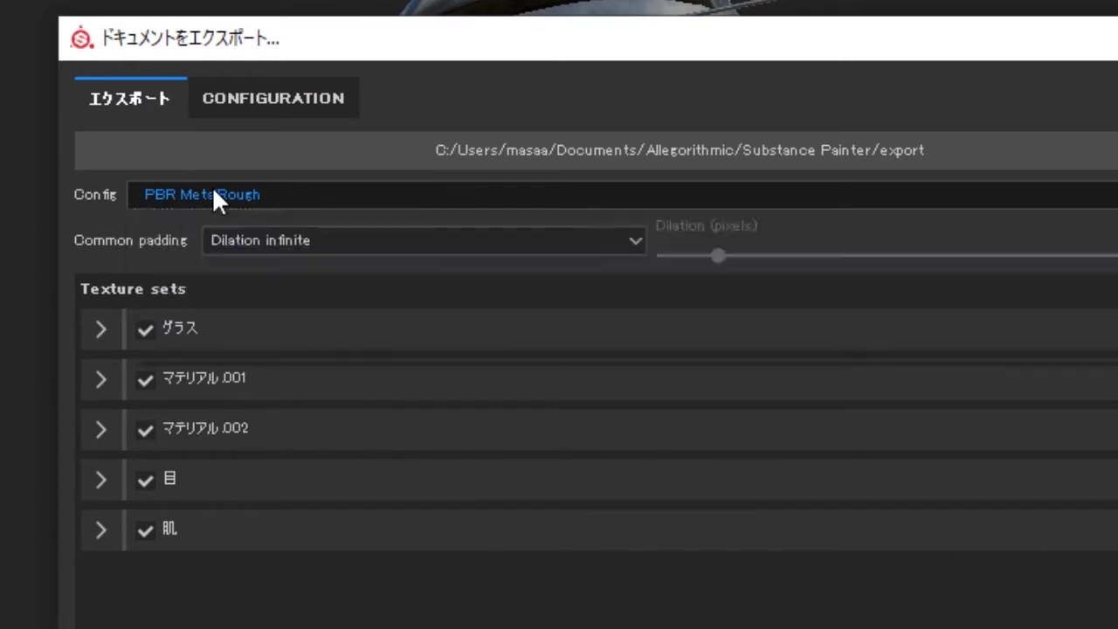
{"action": "scroll", "coordinate": [229, 254], "scroll_direction": "down", "scroll_amount": 1}
{"action": "scroll", "coordinate": [240, 275], "scroll_direction": "down", "scroll_amount": 1}
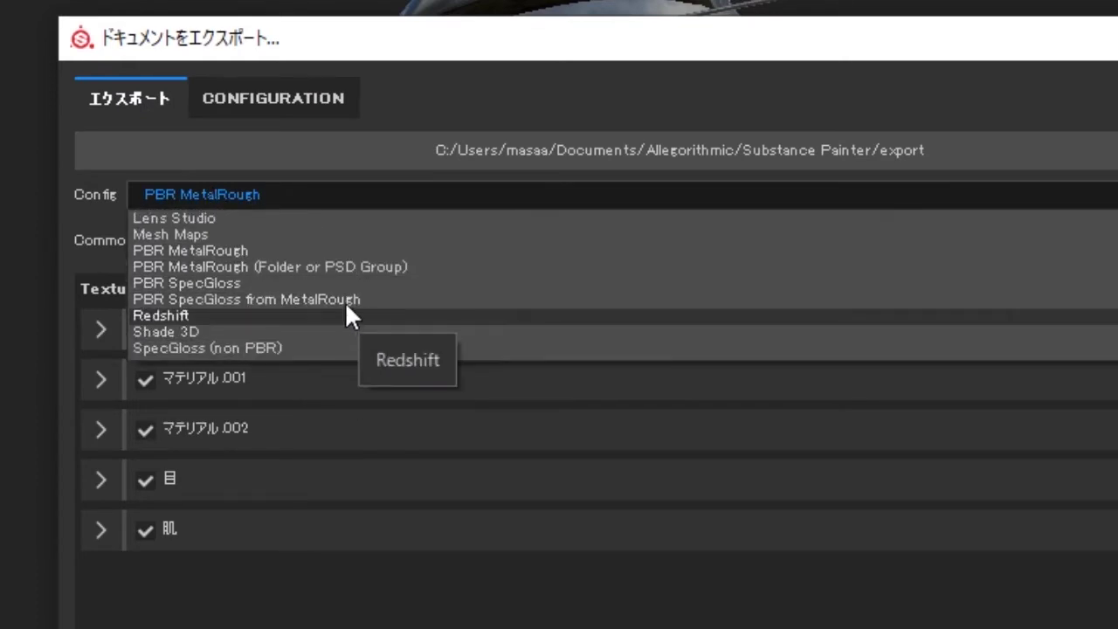
{"action": "scroll", "coordinate": [350, 347], "scroll_direction": "down", "scroll_amount": 2}
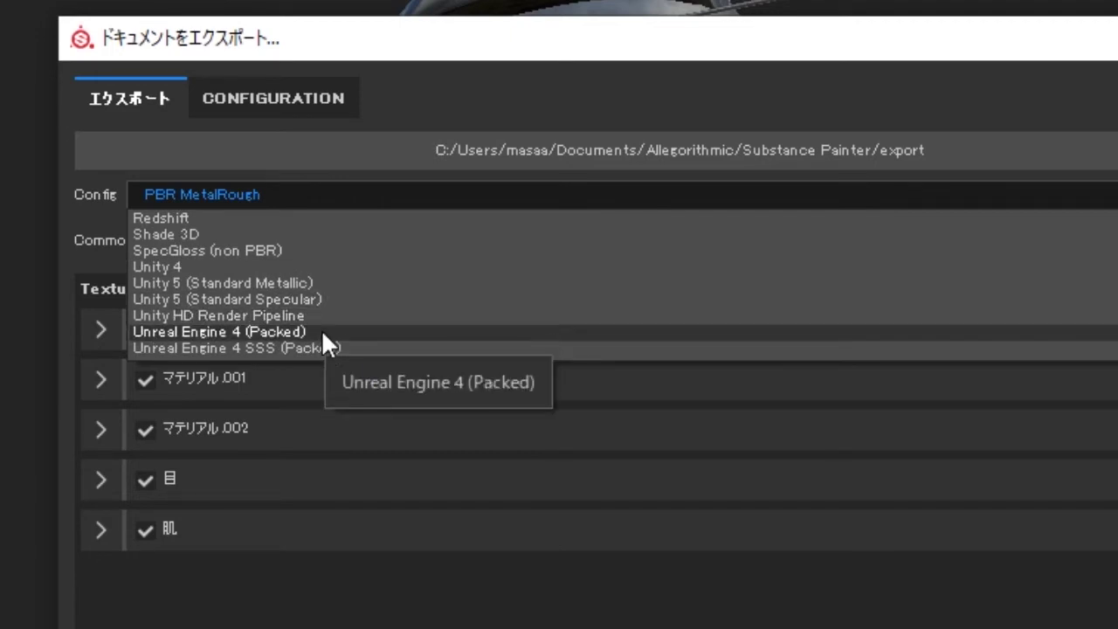
{"action": "scroll", "coordinate": [323, 310], "scroll_direction": "down", "scroll_amount": 1}
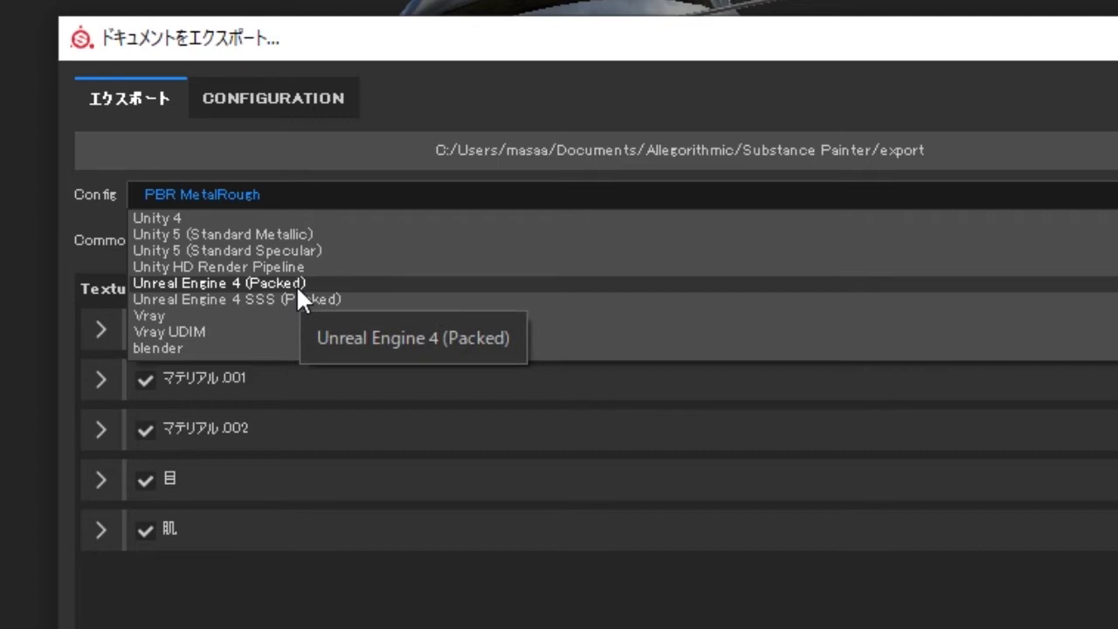
{"action": "left_click", "coordinate": [298, 288]}
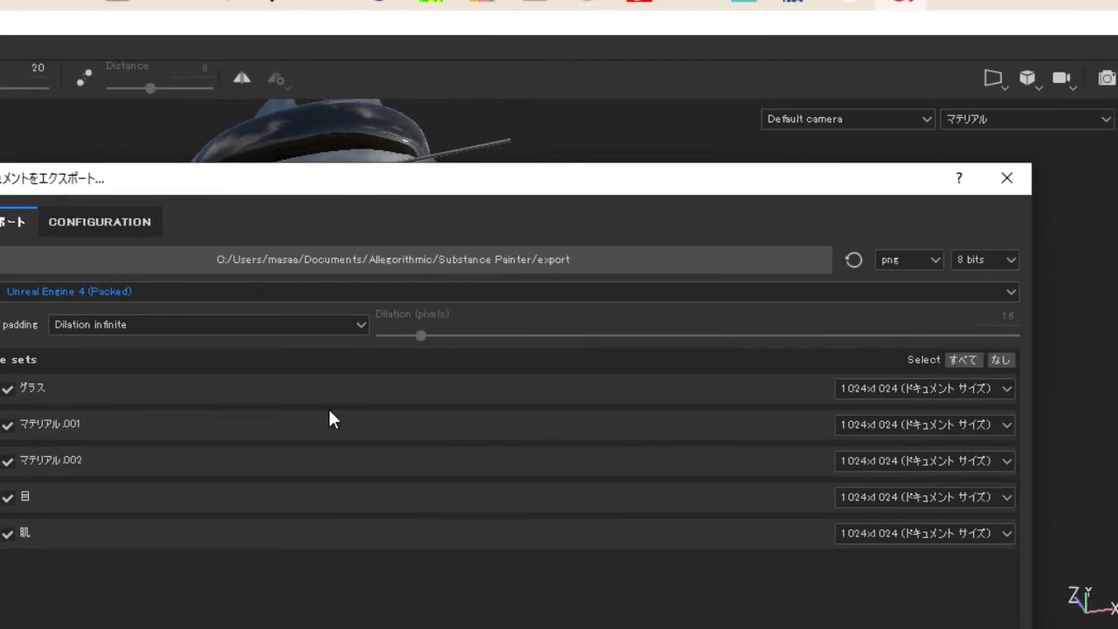
Step: Browse the export folder picker to E: > 外付け > アフターエフェクト > テストアニメ78
{"action": "left_click", "coordinate": [811, 260]}
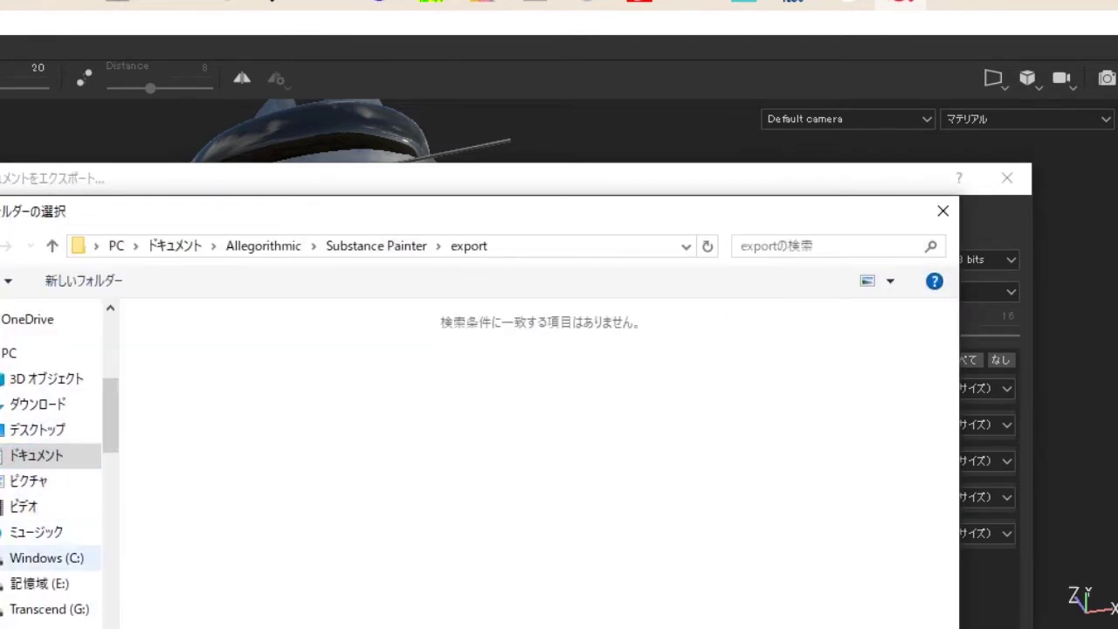
{"action": "left_click", "coordinate": [36, 592]}
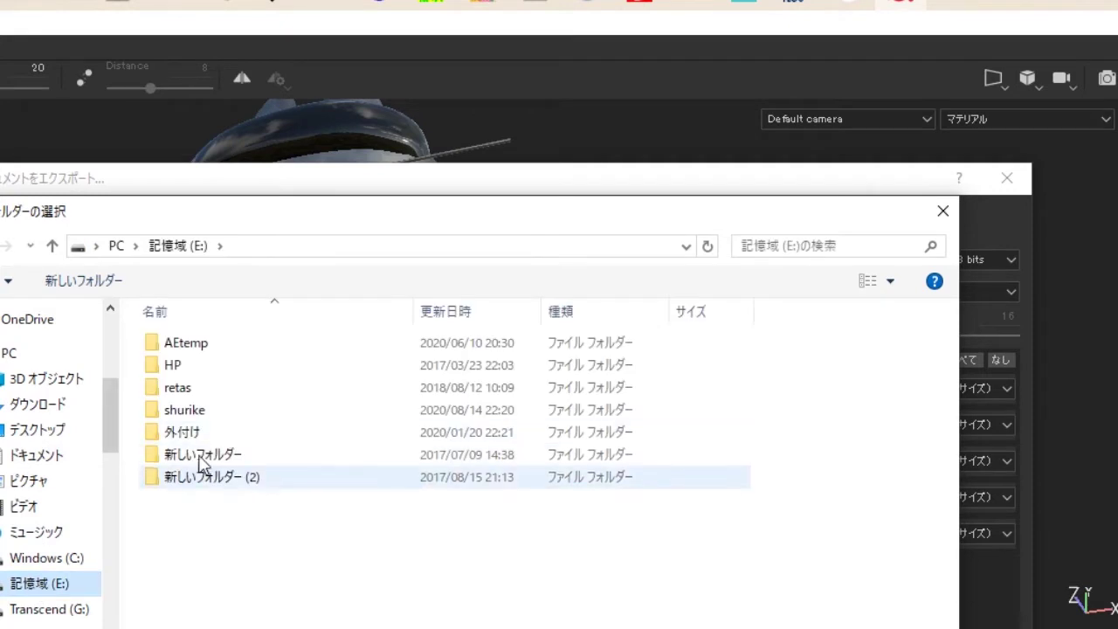
{"action": "double_click", "coordinate": [212, 431]}
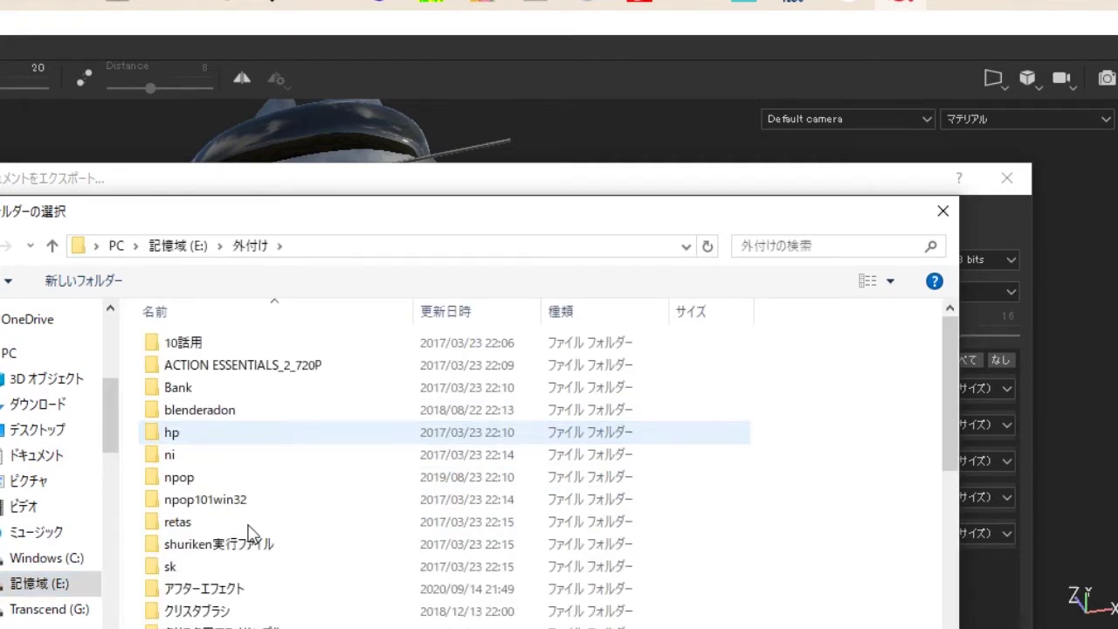
{"action": "double_click", "coordinate": [262, 588]}
{"action": "scroll", "coordinate": [261, 591], "scroll_direction": "down", "scroll_amount": 2}
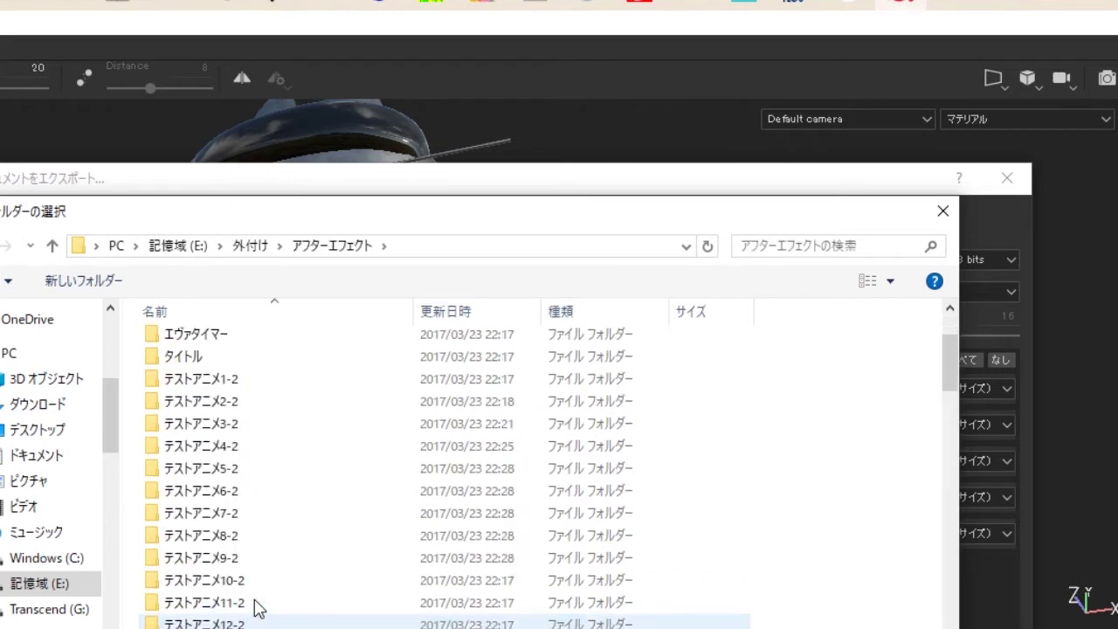
{"action": "scroll", "coordinate": [258, 603], "scroll_direction": "down", "scroll_amount": 3}
{"action": "scroll", "coordinate": [258, 606], "scroll_direction": "down", "scroll_amount": 3}
{"action": "scroll", "coordinate": [258, 606], "scroll_direction": "down", "scroll_amount": 3}
{"action": "scroll", "coordinate": [262, 623], "scroll_direction": "down", "scroll_amount": 5}
{"action": "scroll", "coordinate": [262, 623], "scroll_direction": "down", "scroll_amount": 3}
{"action": "scroll", "coordinate": [262, 624], "scroll_direction": "down", "scroll_amount": 3}
{"action": "scroll", "coordinate": [262, 623], "scroll_direction": "down", "scroll_amount": 3}
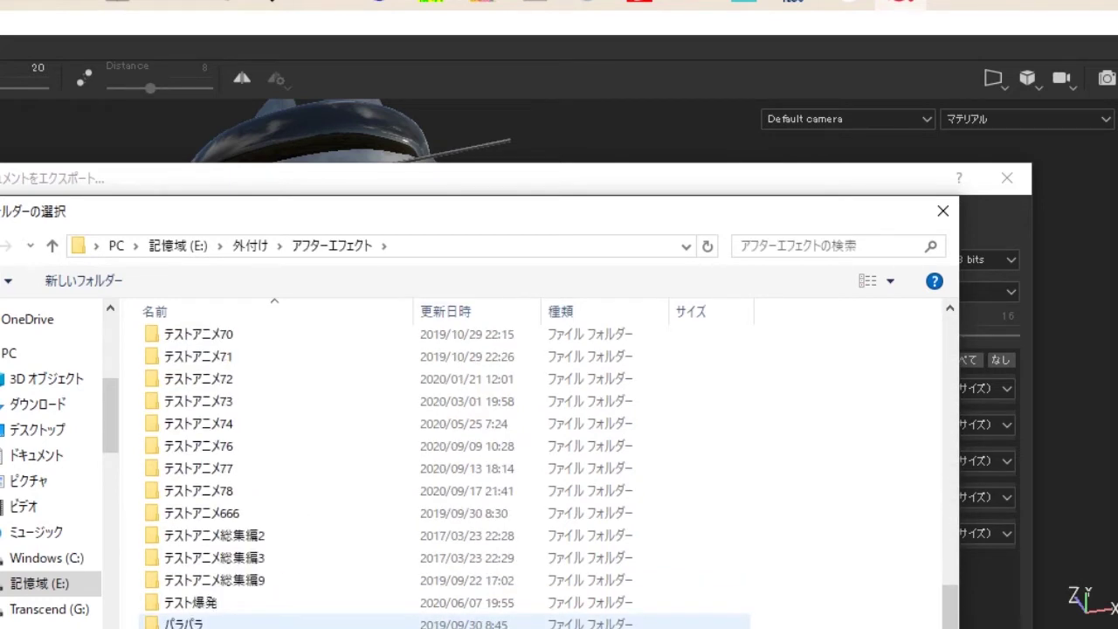
{"action": "double_click", "coordinate": [274, 490]}
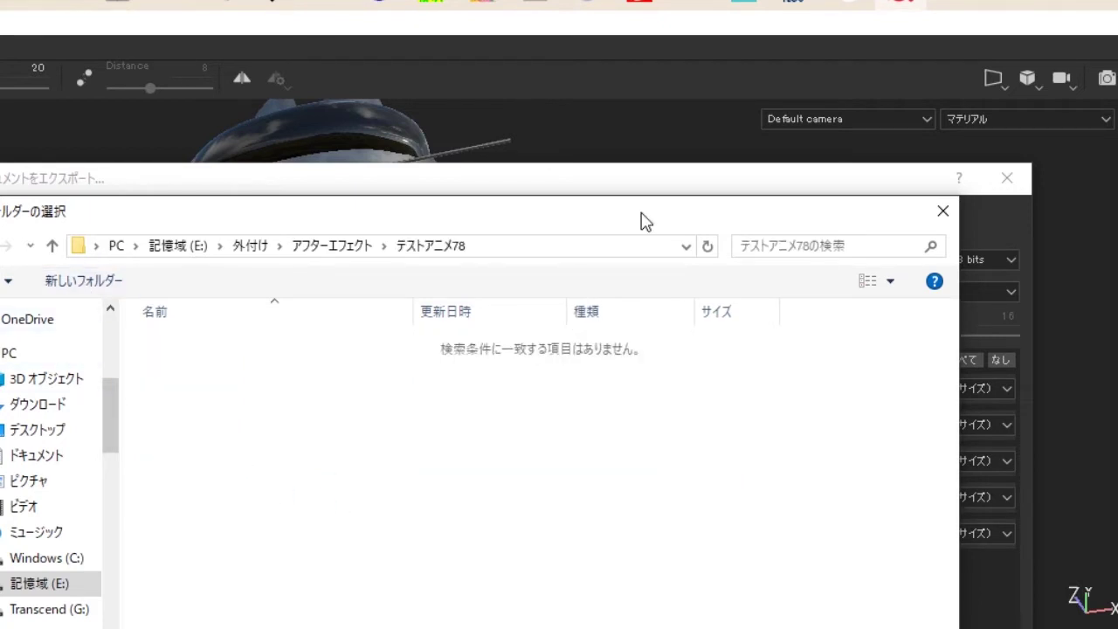
Step: Create a new folder named TEX, set it as destination, and start the texture export
{"action": "left_click", "coordinate": [80, 281]}
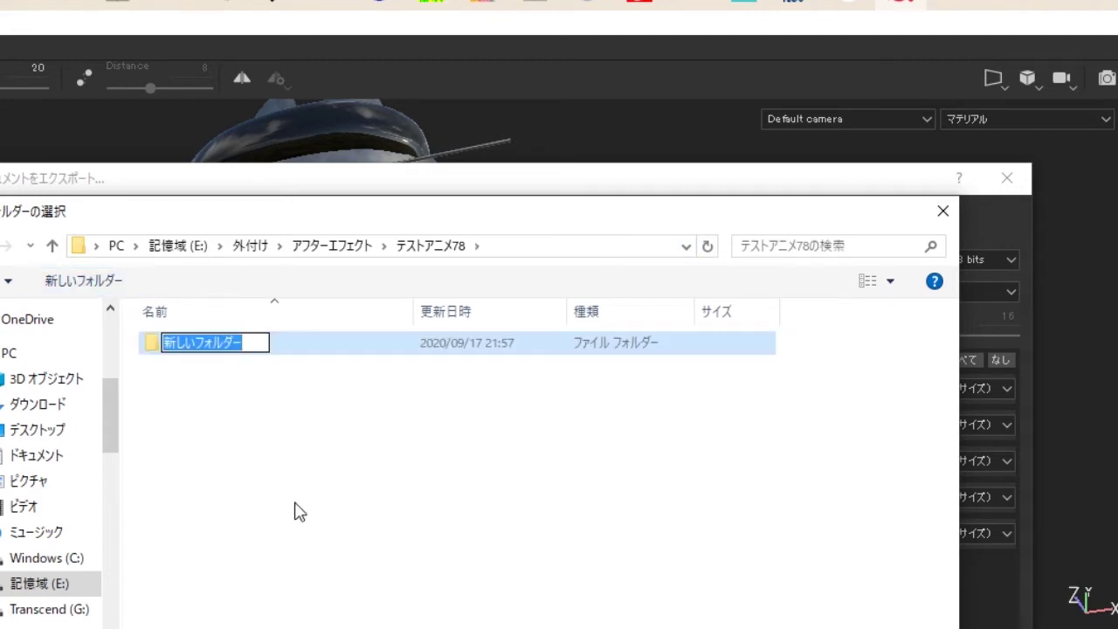
{"action": "type", "text": "TEX"}
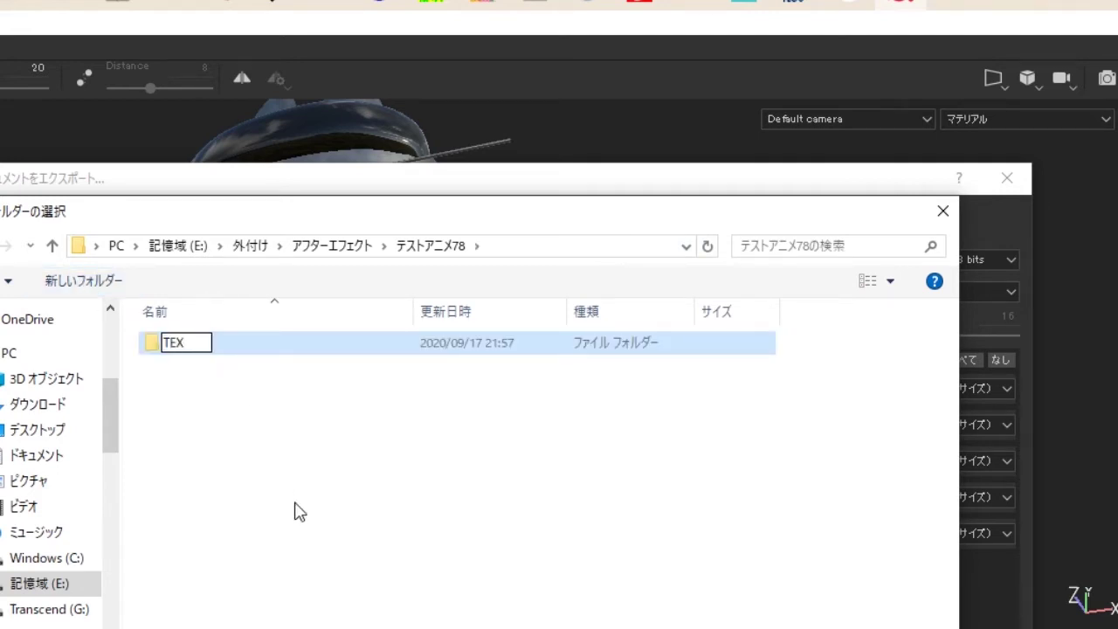
{"action": "key", "text": "Return"}
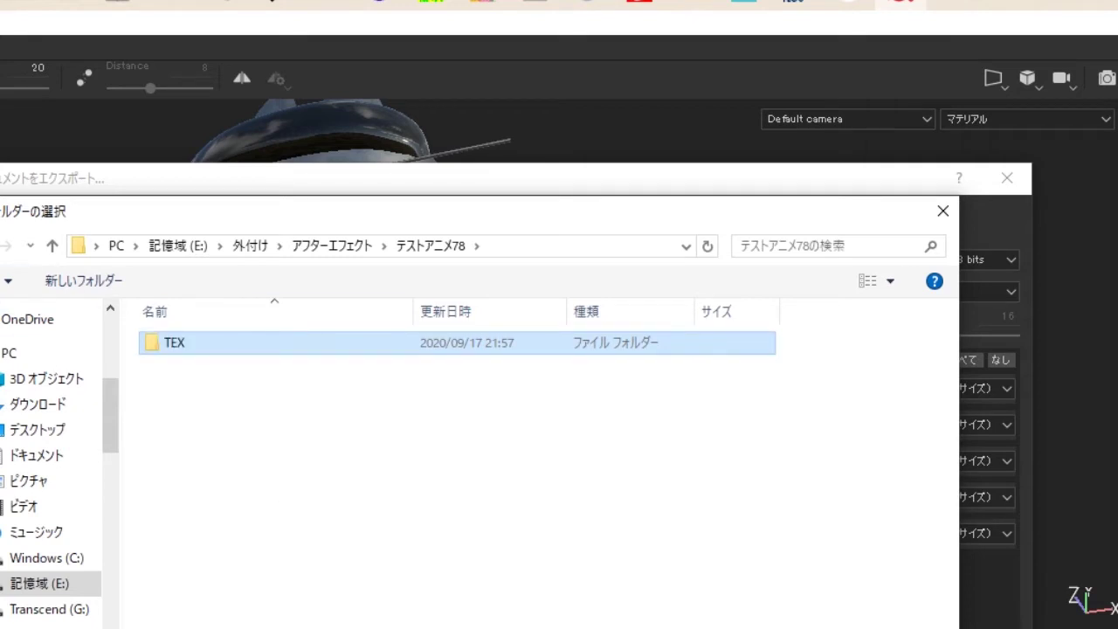
{"action": "key", "text": "Return"}
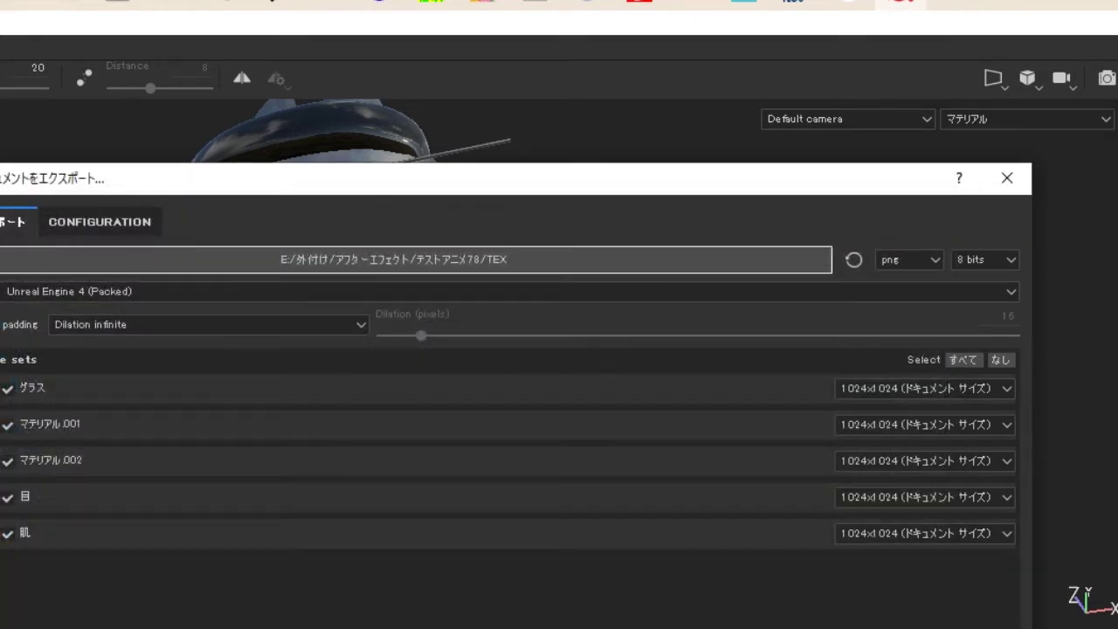
{"action": "key", "text": "Return"}
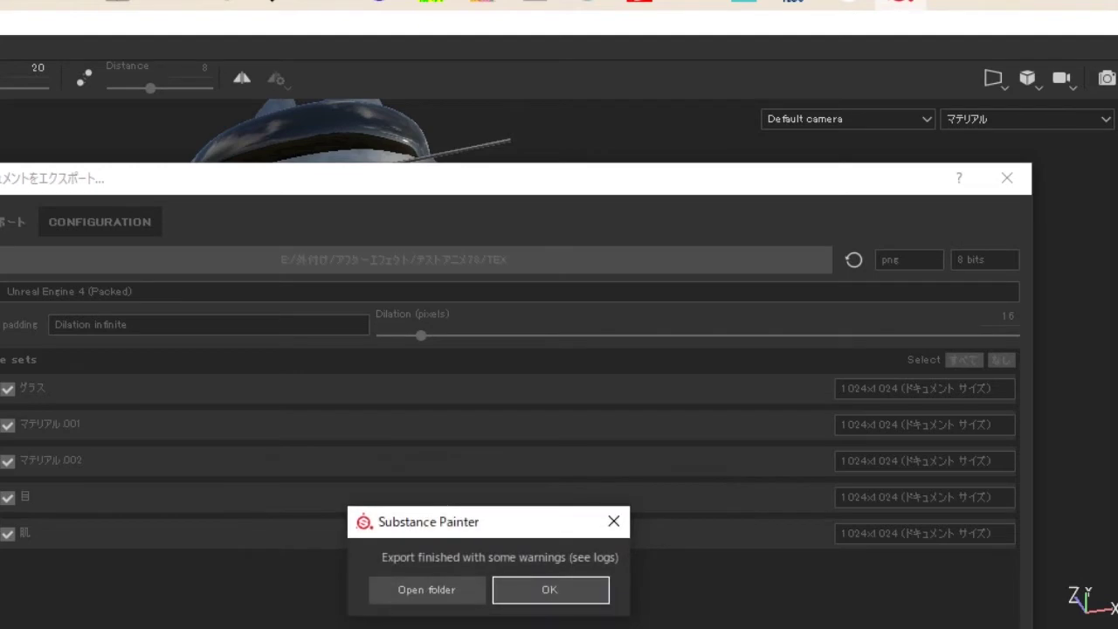
Step: View the exported PNG maps in the TEX folder, then shift Blender's Material Output node right
{"action": "left_click", "coordinate": [427, 589]}
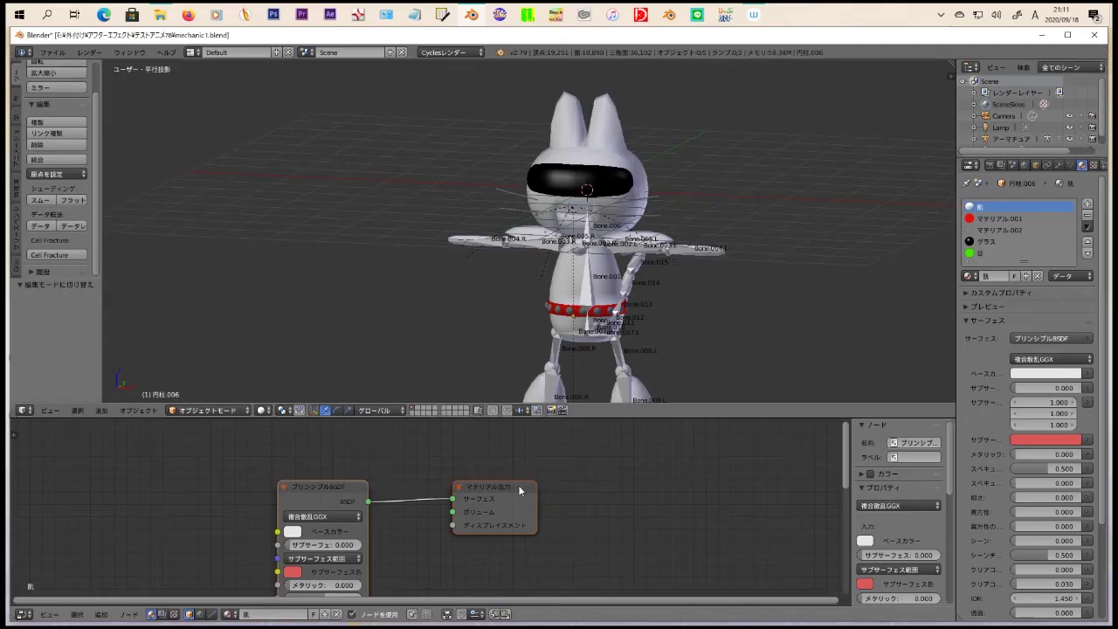
{"action": "left_click_drag", "start_coordinate": [520, 491], "coordinate": [744, 473]}
Step: Place the Principled BSDF beside the output and make the node editor taller
{"action": "left_click_drag", "start_coordinate": [340, 485], "coordinate": [579, 433]}
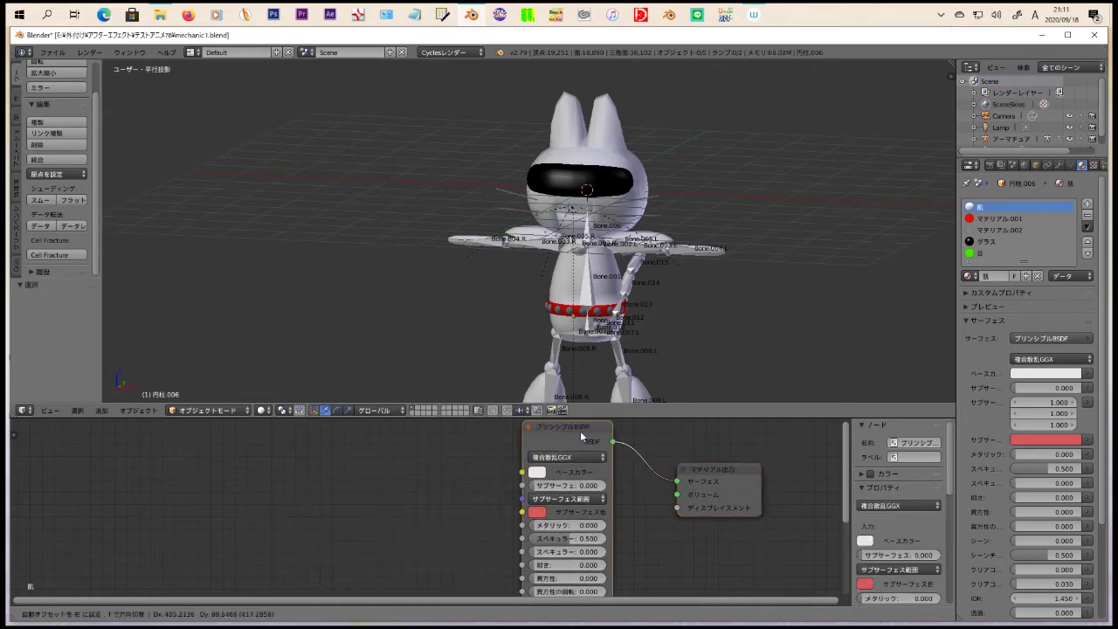
{"action": "scroll", "coordinate": [569, 518], "scroll_direction": "down", "scroll_amount": 1}
{"action": "scroll", "coordinate": [568, 517], "scroll_direction": "down", "scroll_amount": 1}
{"action": "scroll", "coordinate": [532, 494], "scroll_direction": "down", "scroll_amount": 1}
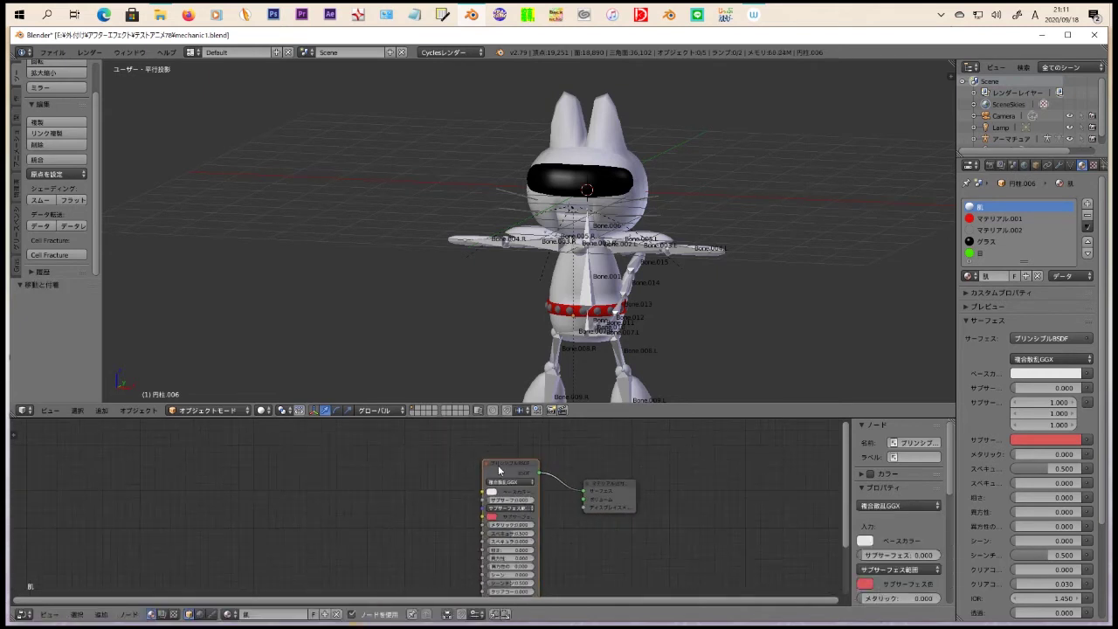
{"action": "left_click_drag", "start_coordinate": [501, 464], "coordinate": [502, 434]}
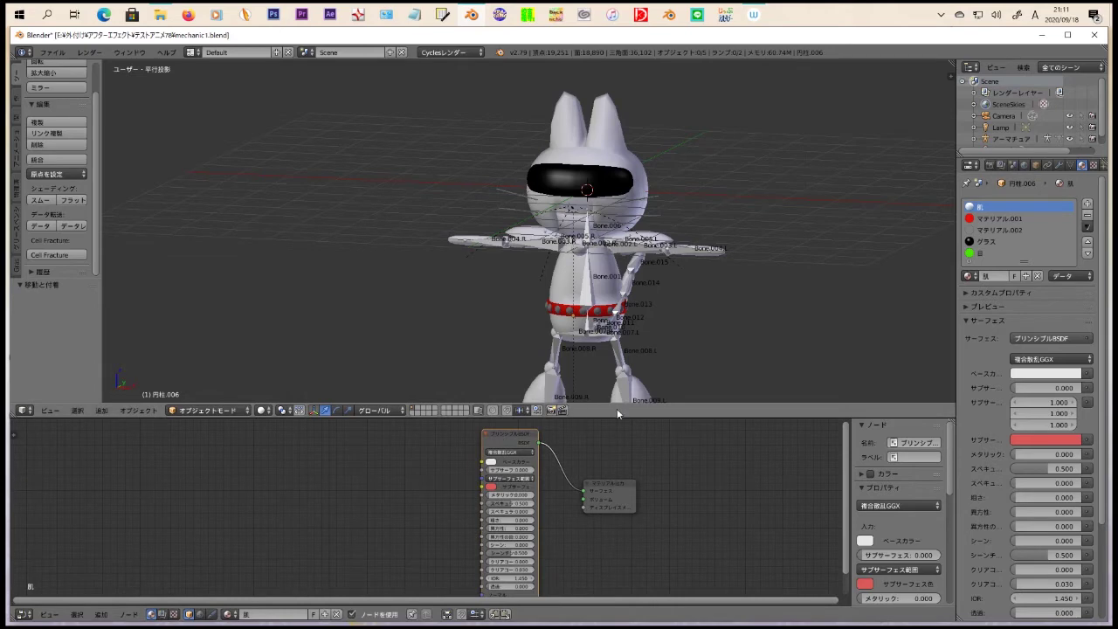
{"action": "left_click_drag", "start_coordinate": [617, 404], "coordinate": [631, 221]}
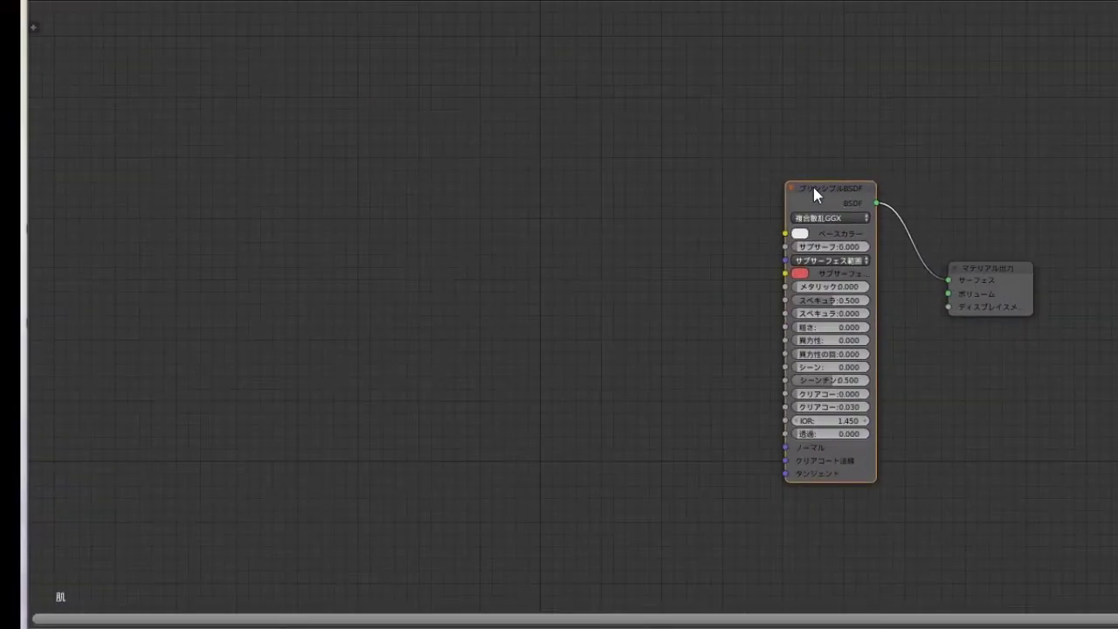
{"action": "scroll", "coordinate": [817, 201], "scroll_direction": "up", "scroll_amount": 2}
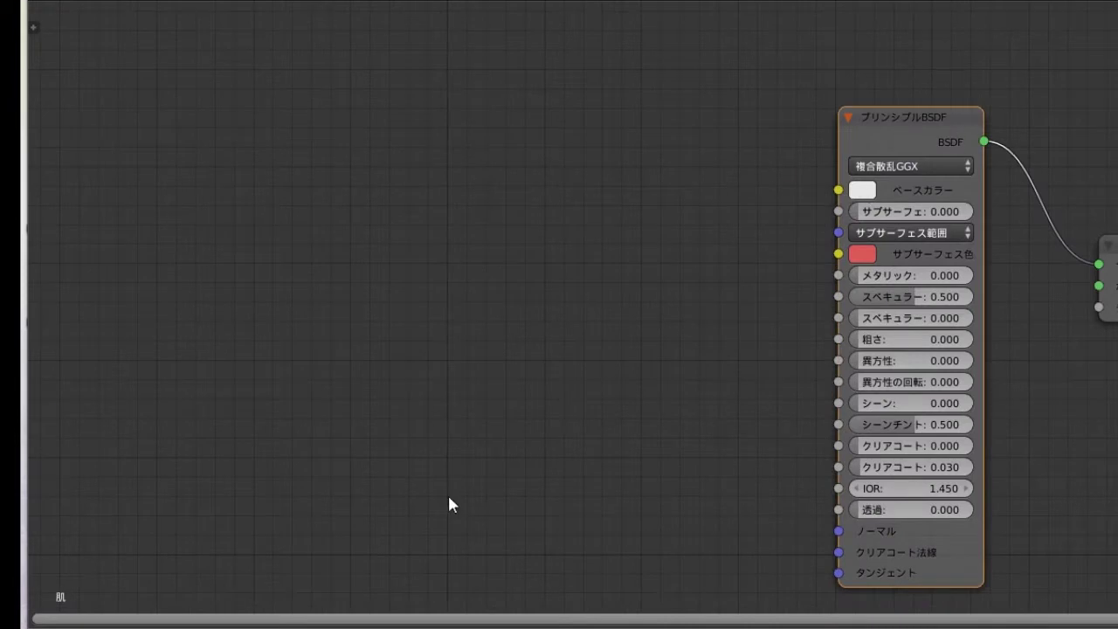
{"action": "left_click", "coordinate": [170, 625]}
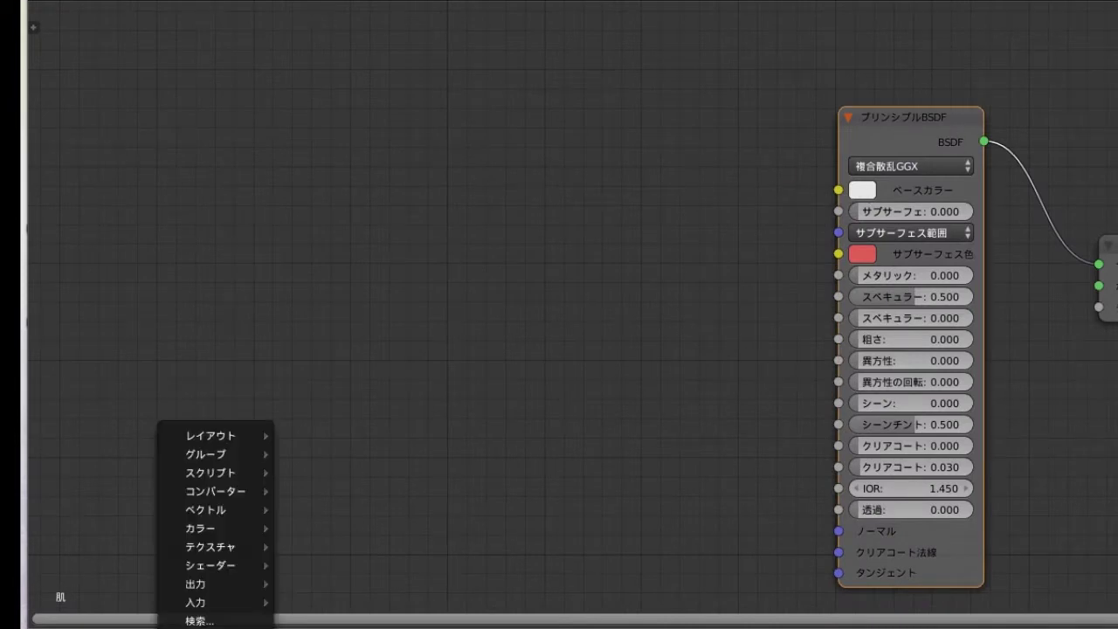
Step: Add three stacked Image Texture nodes and browse for an image for the top one
{"action": "key", "text": "shift+a"}
{"action": "mouse_move", "coordinate": [211, 546]}
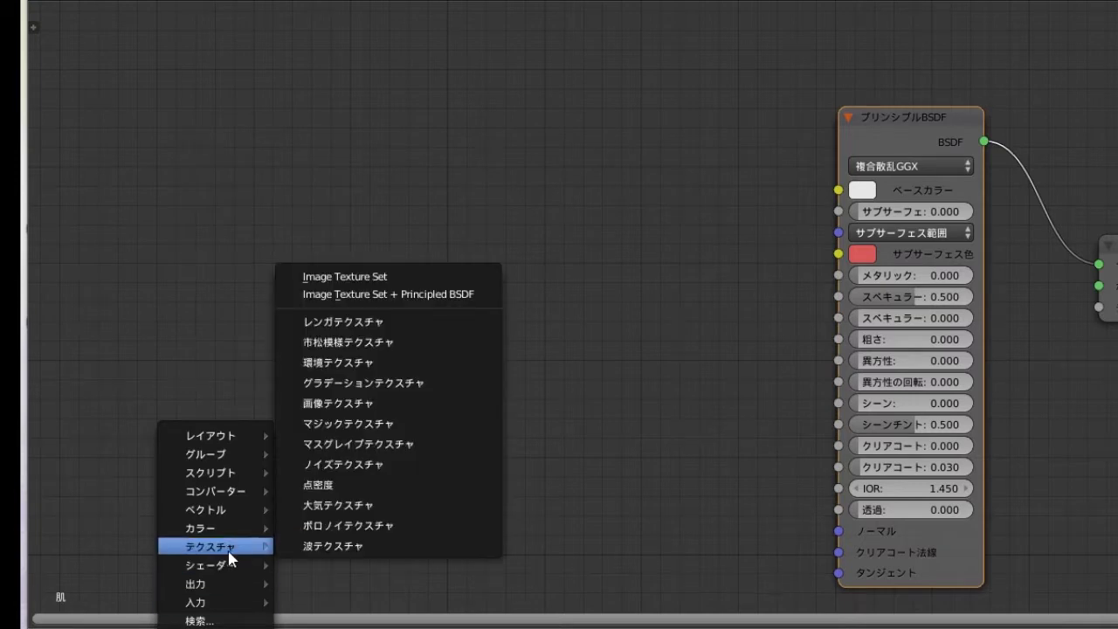
{"action": "left_click", "coordinate": [399, 403]}
{"action": "left_click", "coordinate": [283, 21]}
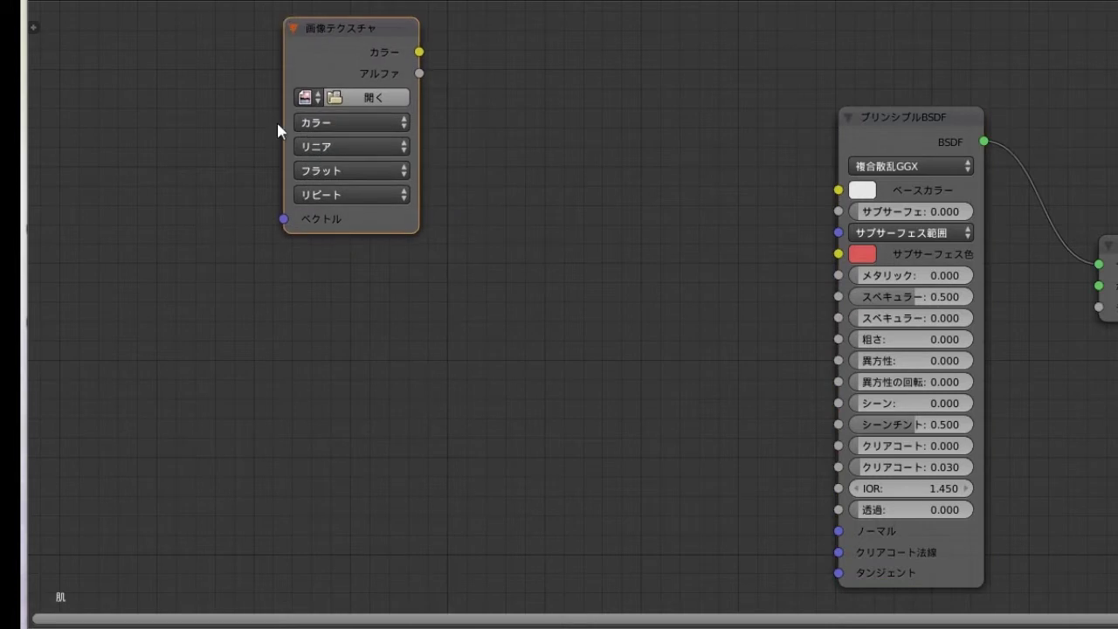
{"action": "key", "text": "shift+a"}
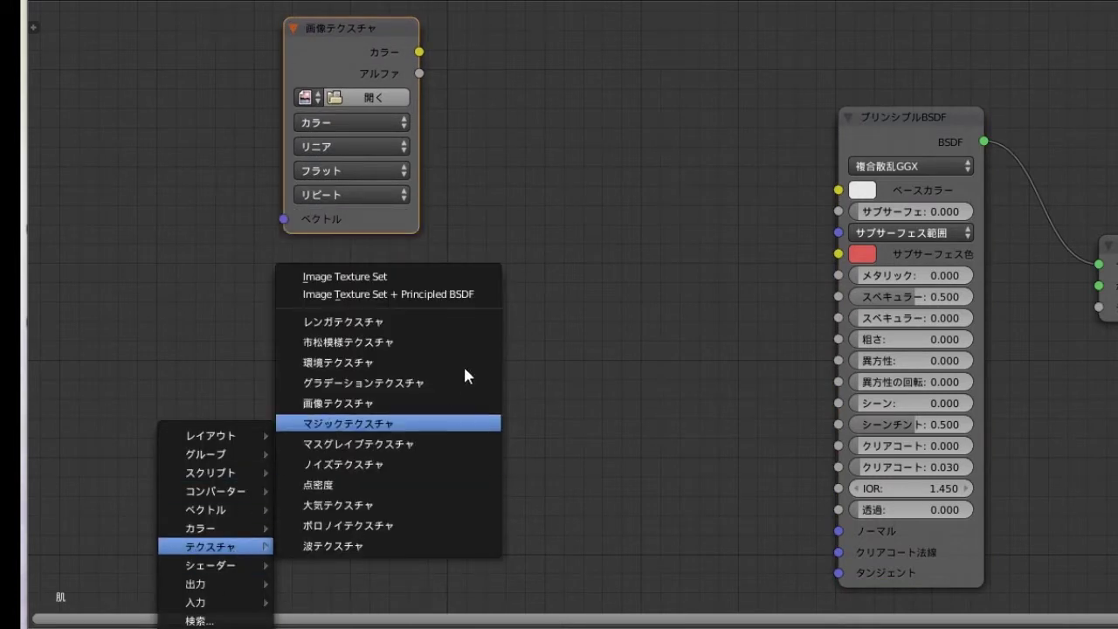
{"action": "mouse_move", "coordinate": [215, 546]}
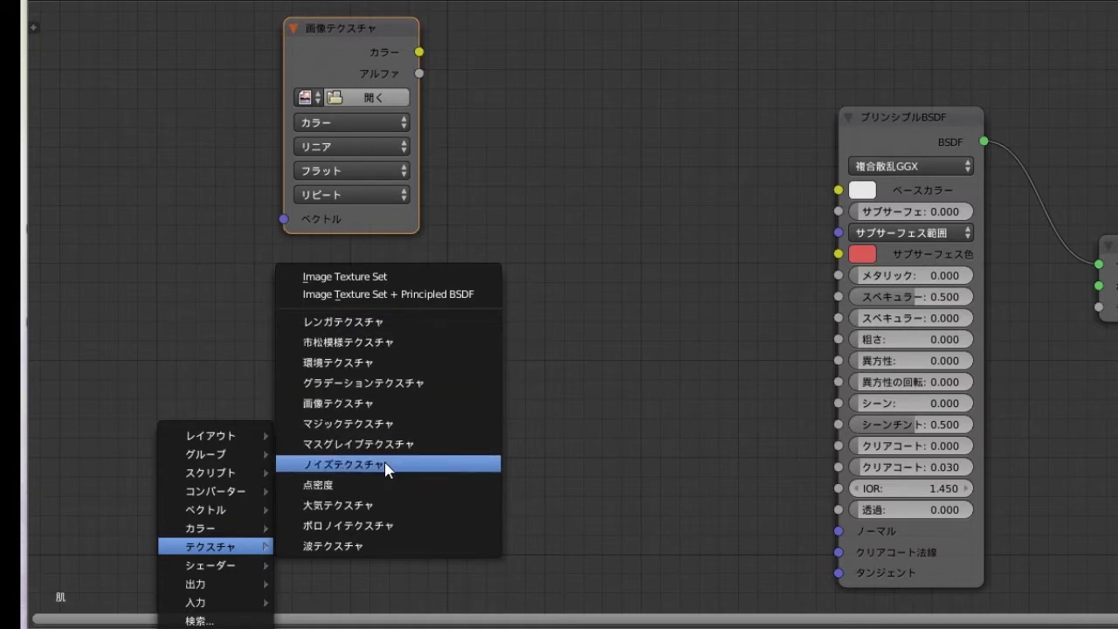
{"action": "left_click", "coordinate": [382, 402]}
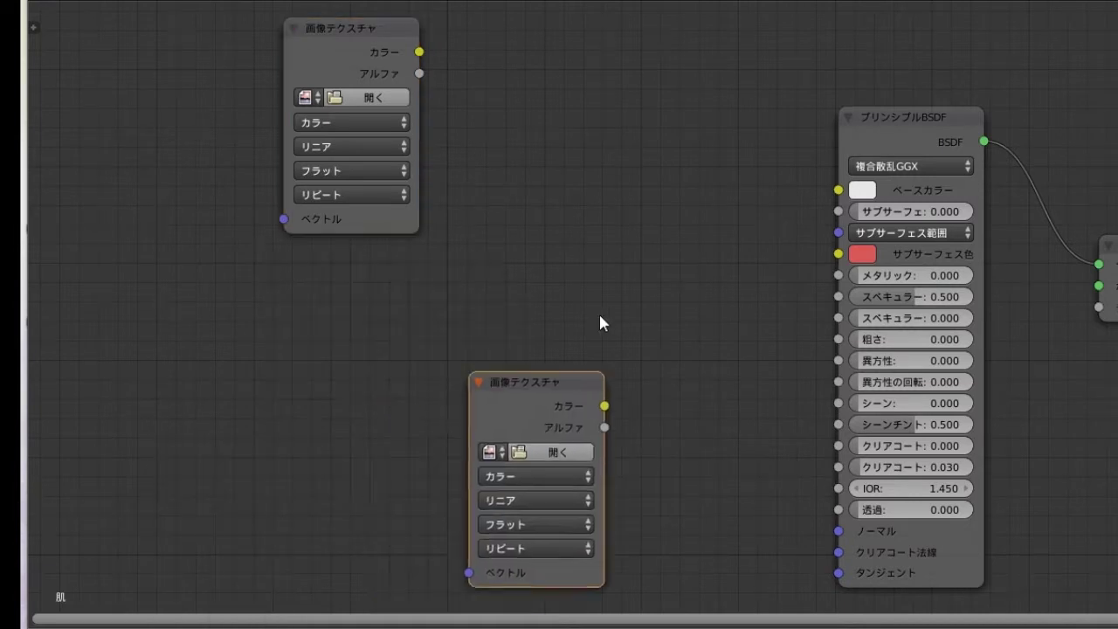
{"action": "left_click", "coordinate": [126, 238]}
{"action": "key", "text": "shift+a"}
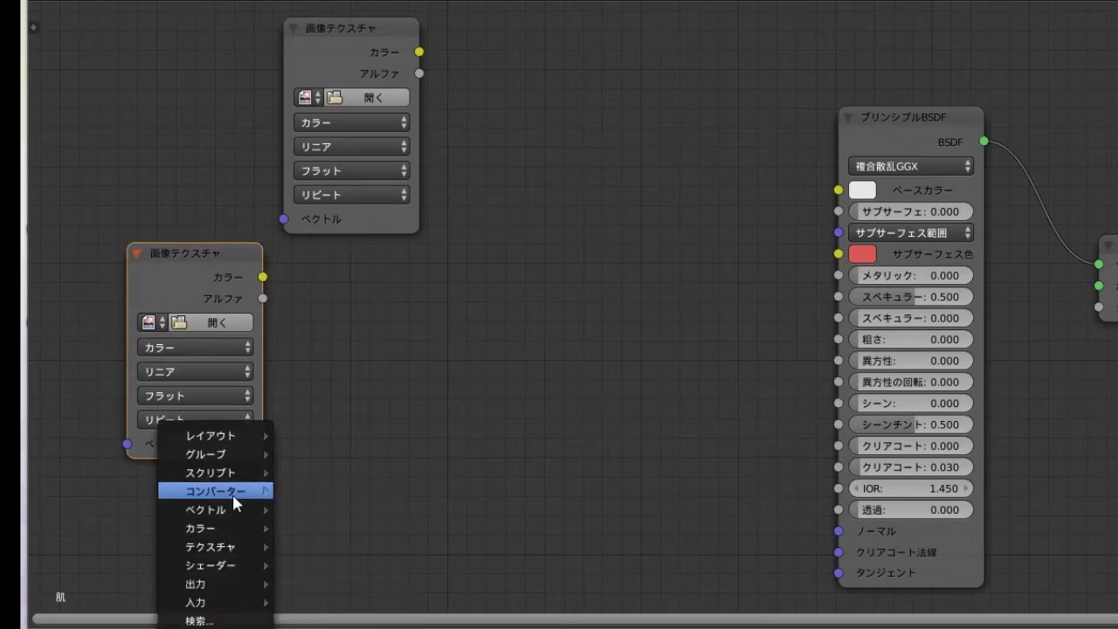
{"action": "mouse_move", "coordinate": [215, 546]}
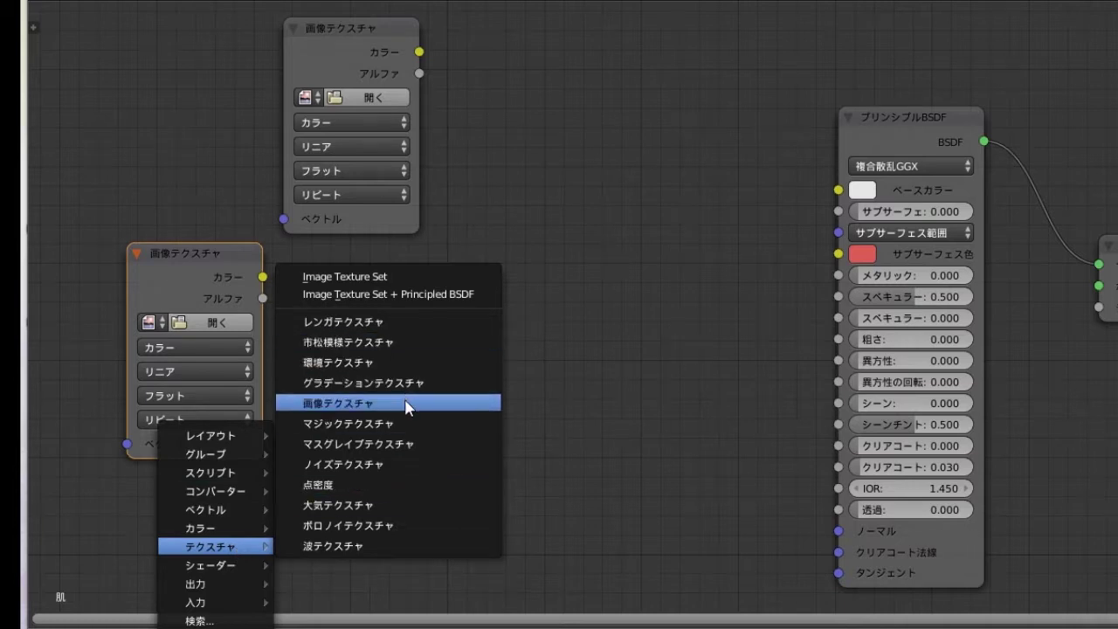
{"action": "left_click", "coordinate": [410, 403]}
{"action": "left_click", "coordinate": [325, 415]}
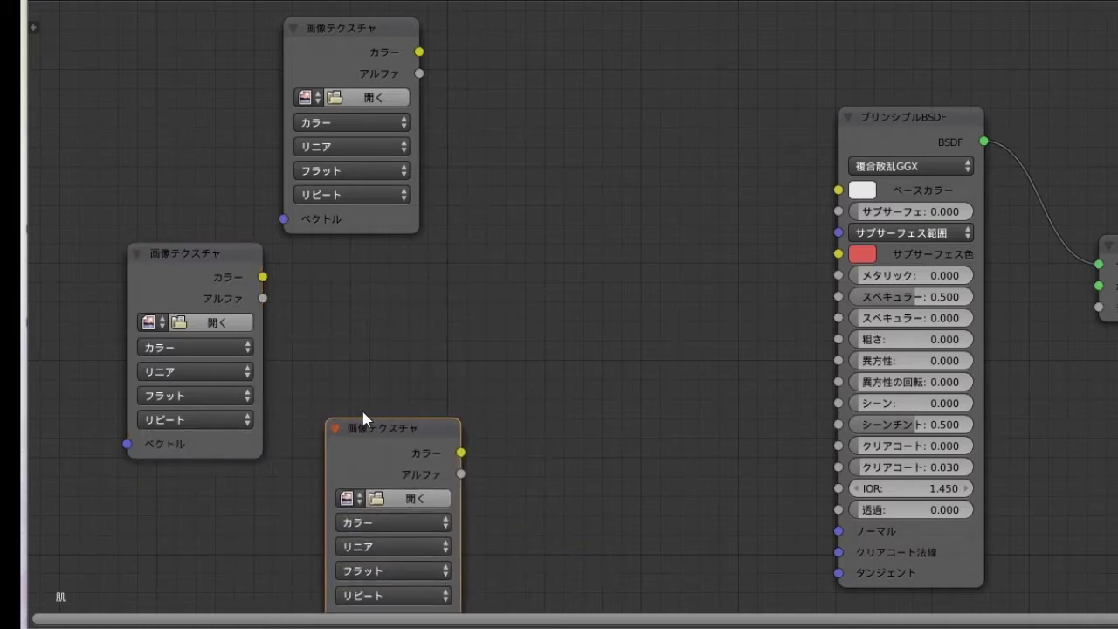
{"action": "left_click_drag", "start_coordinate": [368, 425], "coordinate": [358, 387]}
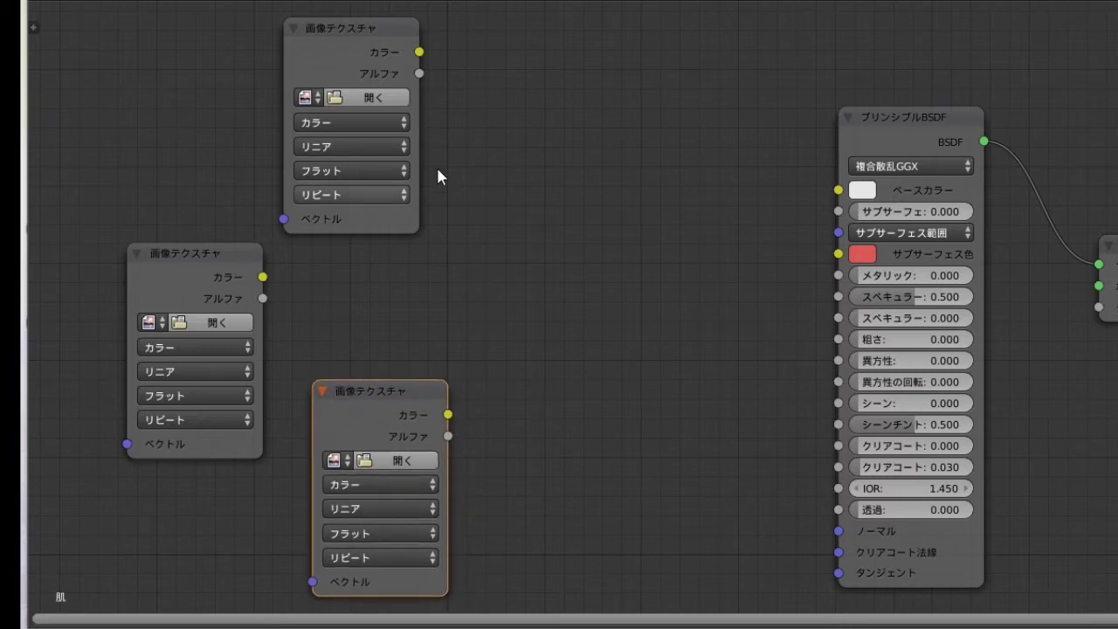
{"action": "left_click", "coordinate": [383, 96]}
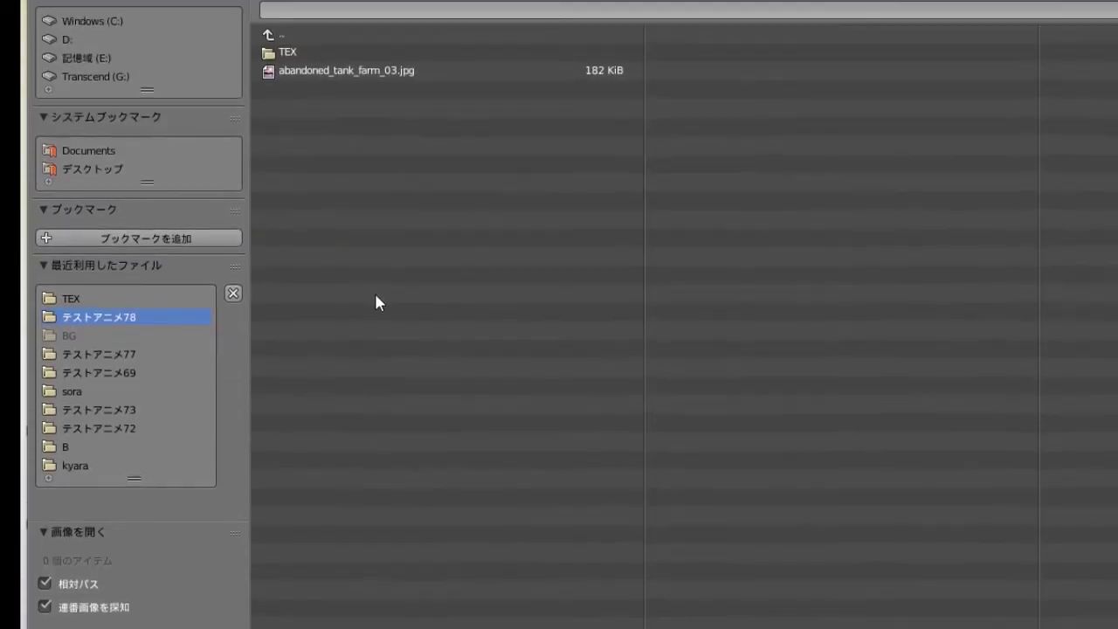
Step: Load mechanic1_肌 BaseColor, Normal and OcclusionRoughnessMetallic PNGs from TEX into the three Image Texture nodes
{"action": "left_click", "coordinate": [281, 68]}
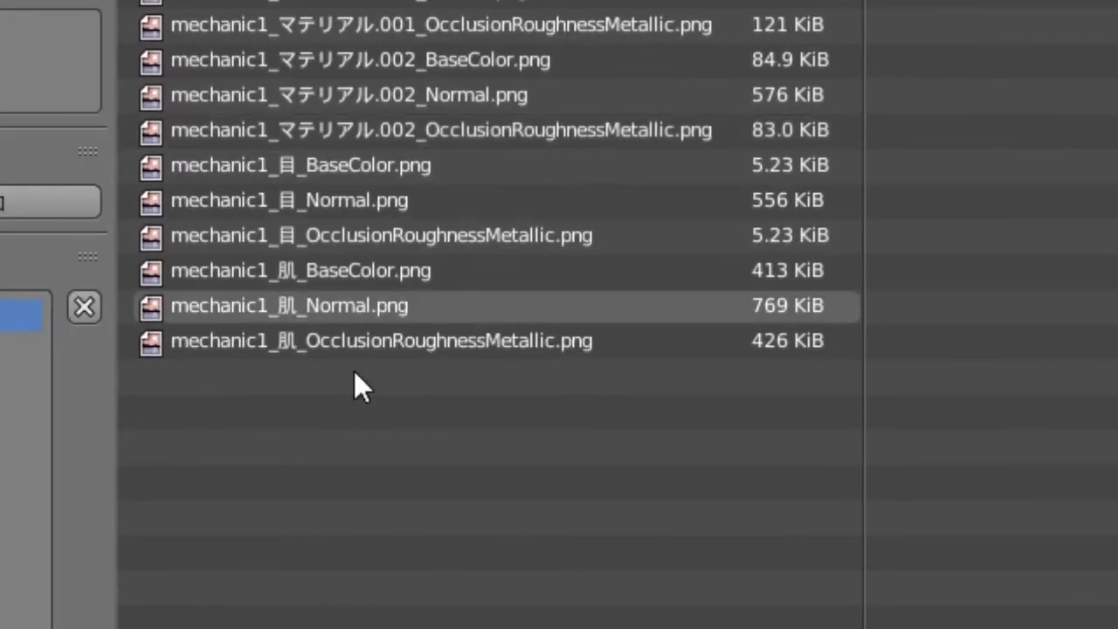
{"action": "left_click", "coordinate": [371, 275]}
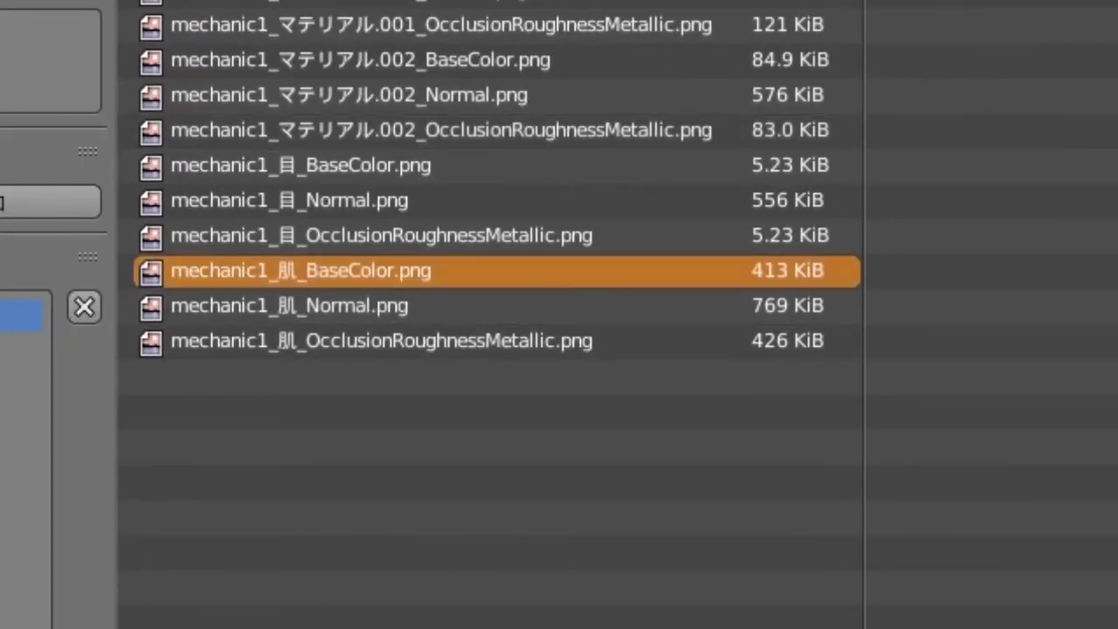
{"action": "key", "text": "Return"}
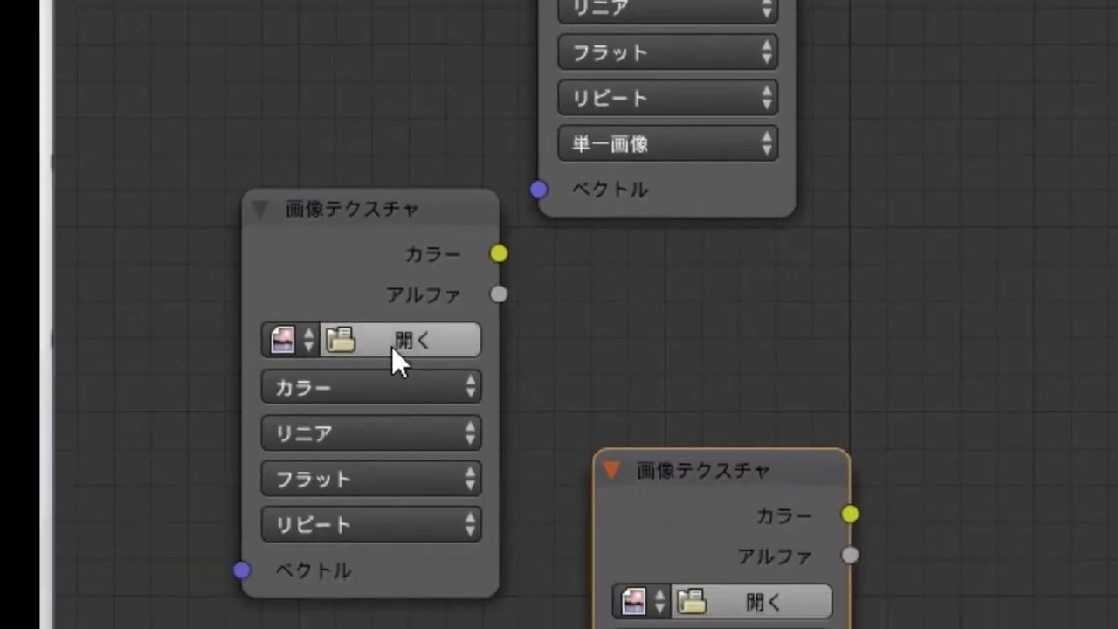
{"action": "left_click", "coordinate": [392, 346]}
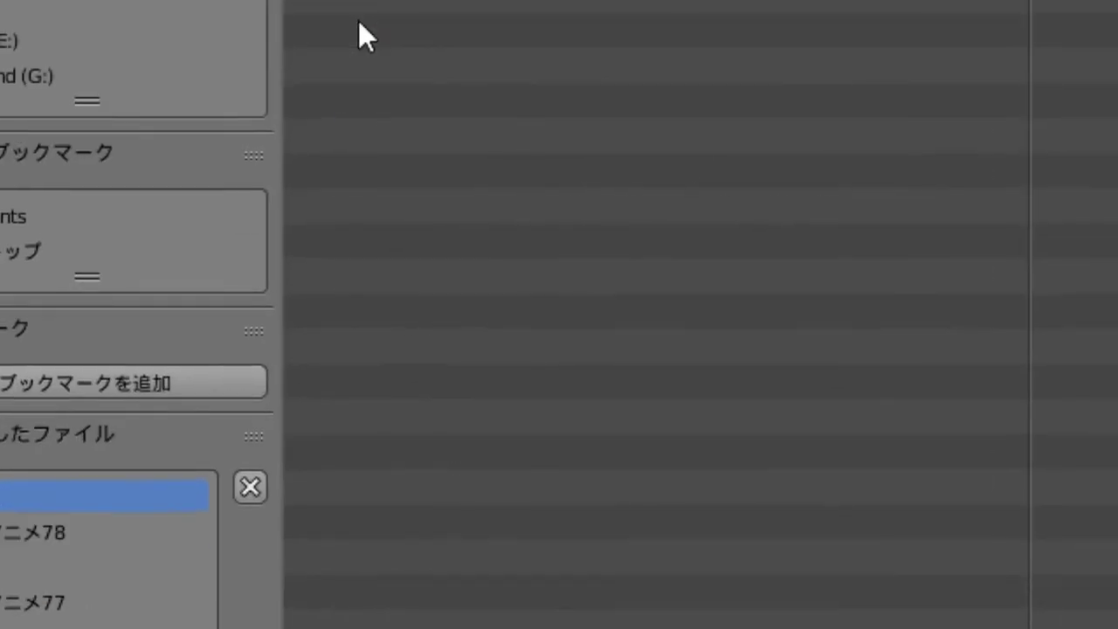
{"action": "double_click", "coordinate": [359, 28]}
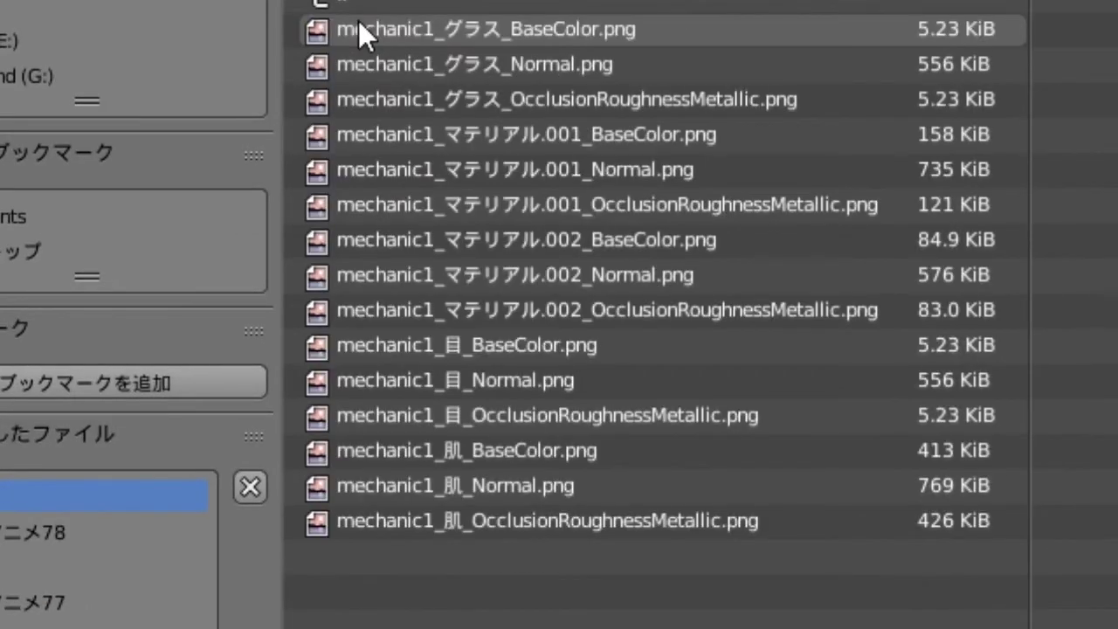
{"action": "left_click", "coordinate": [631, 489]}
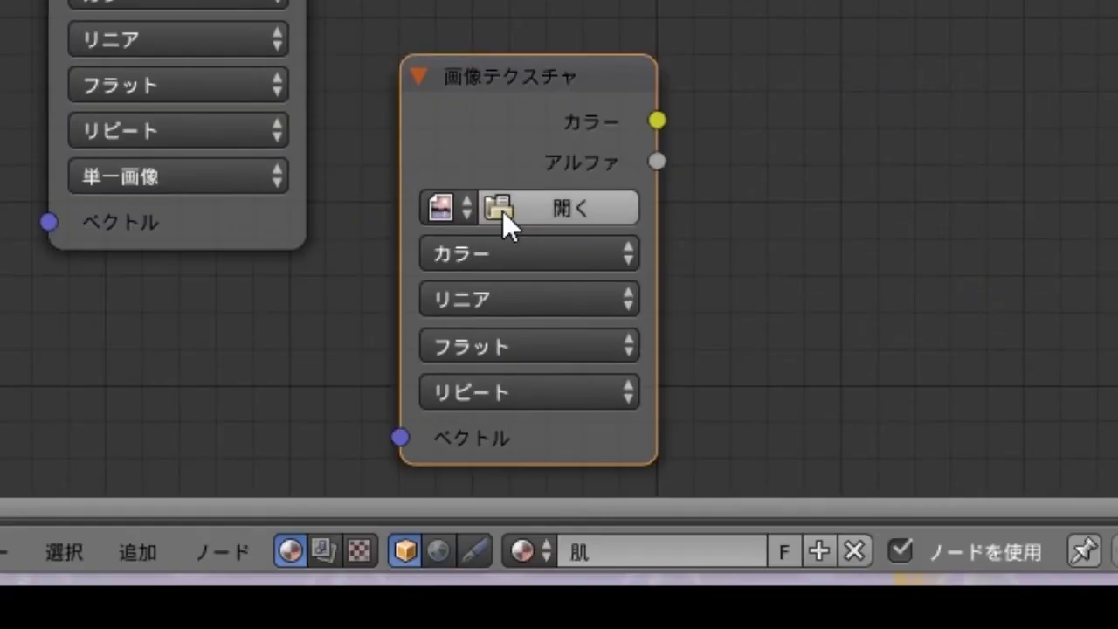
{"action": "left_click", "coordinate": [502, 212]}
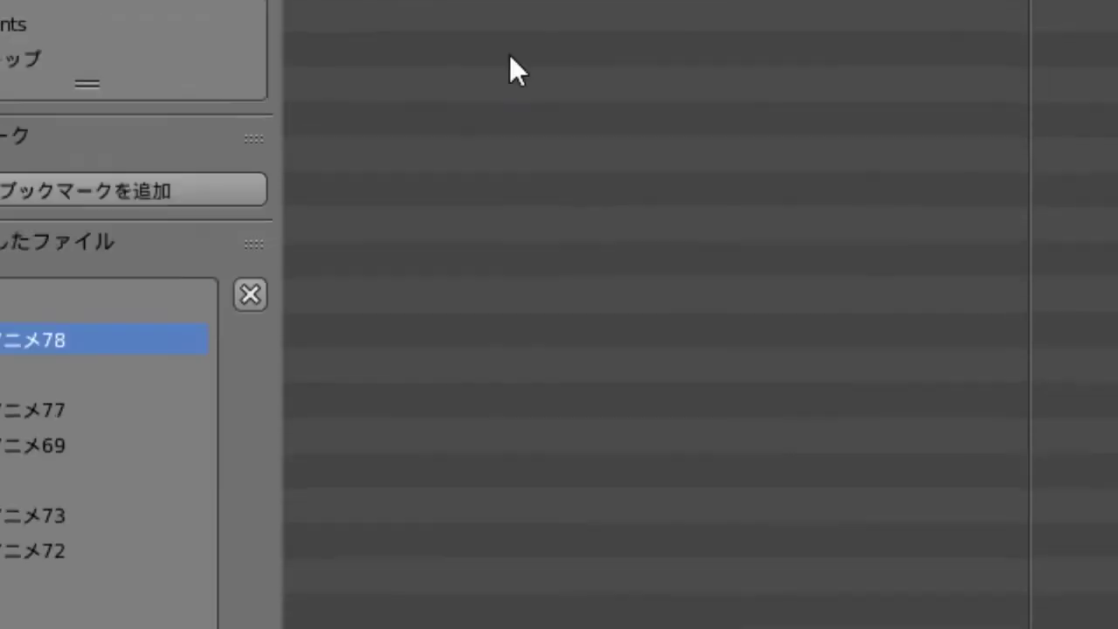
{"action": "left_click", "coordinate": [365, 25]}
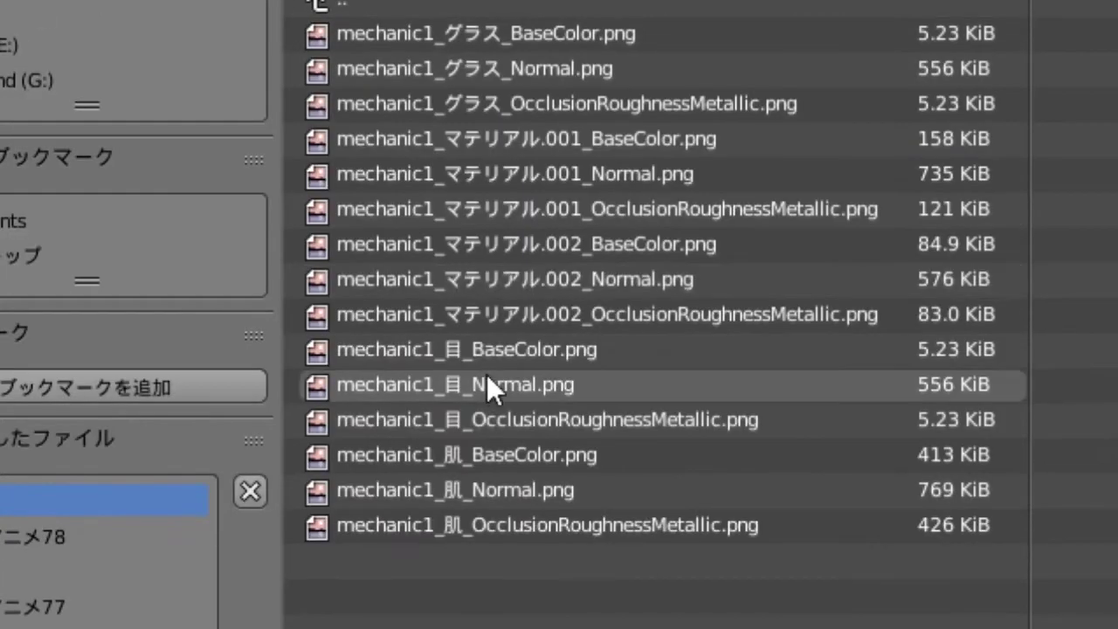
{"action": "left_click", "coordinate": [529, 524]}
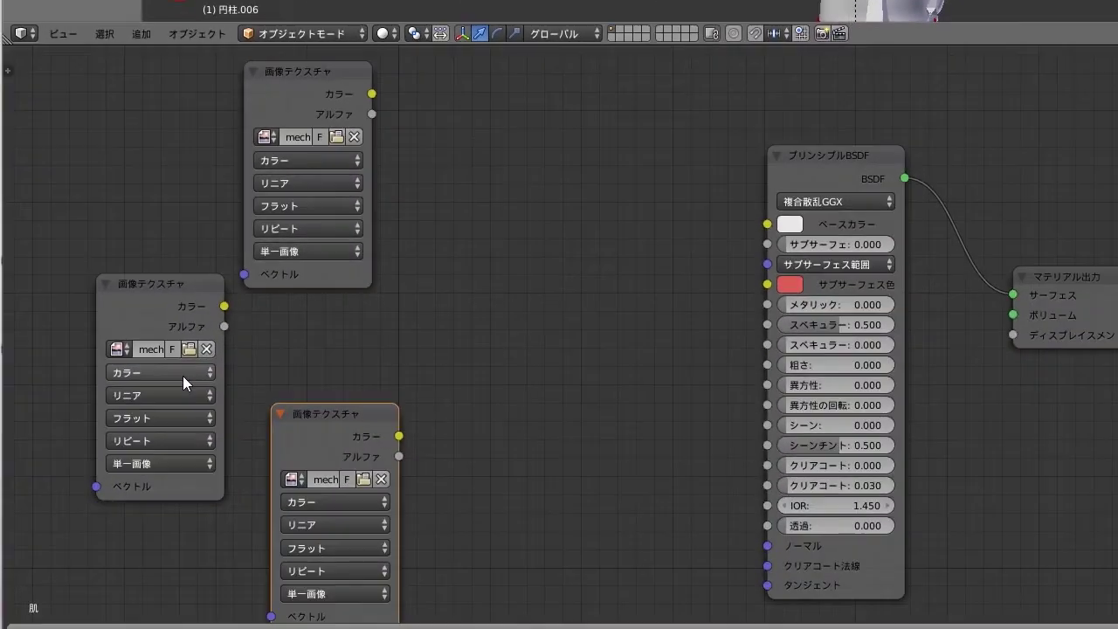
Step: Set the left and lower textures to Non-Color Data and link the top texture's Color to Base Color
{"action": "left_click", "coordinate": [165, 371]}
{"action": "left_click", "coordinate": [161, 335]}
{"action": "left_click", "coordinate": [310, 504]}
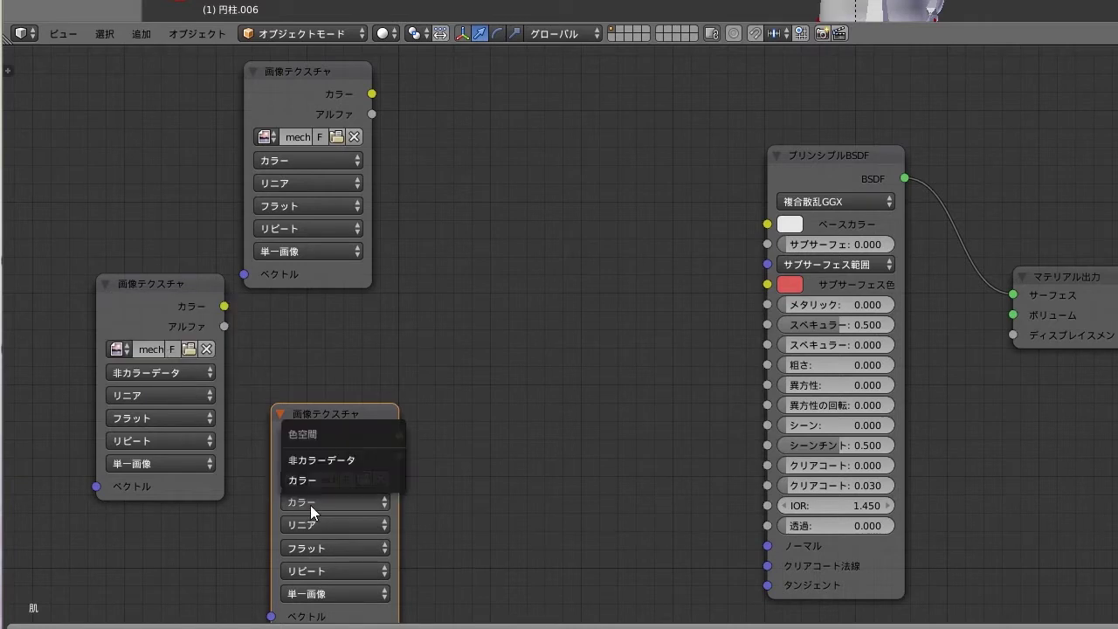
{"action": "left_click", "coordinate": [328, 459]}
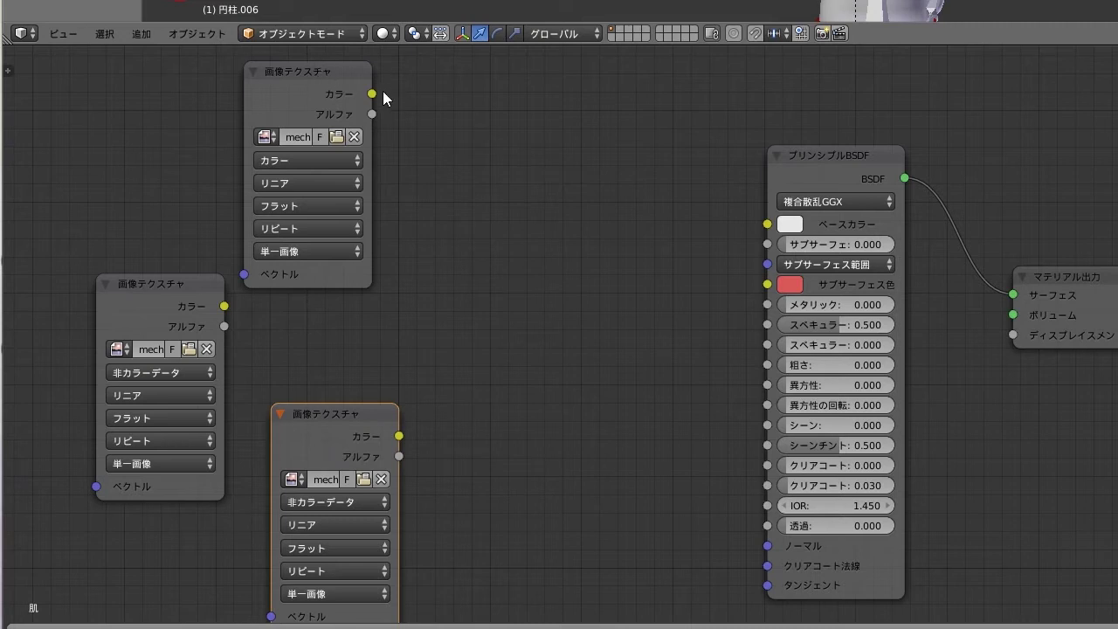
{"action": "left_click_drag", "start_coordinate": [372, 95], "coordinate": [770, 230]}
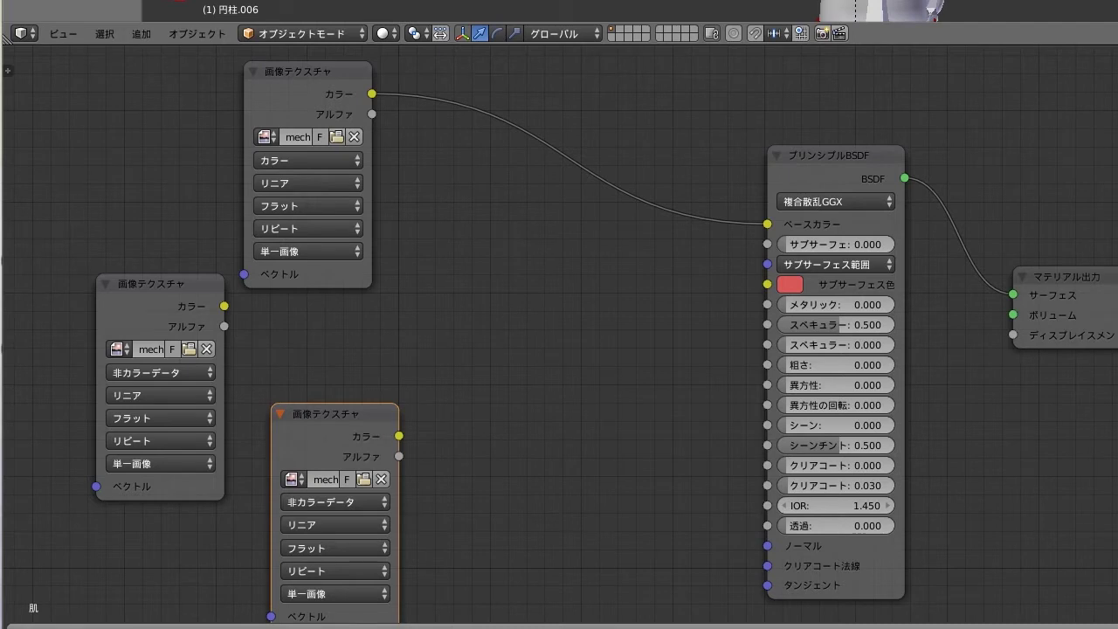
{"action": "key", "text": "shift+a"}
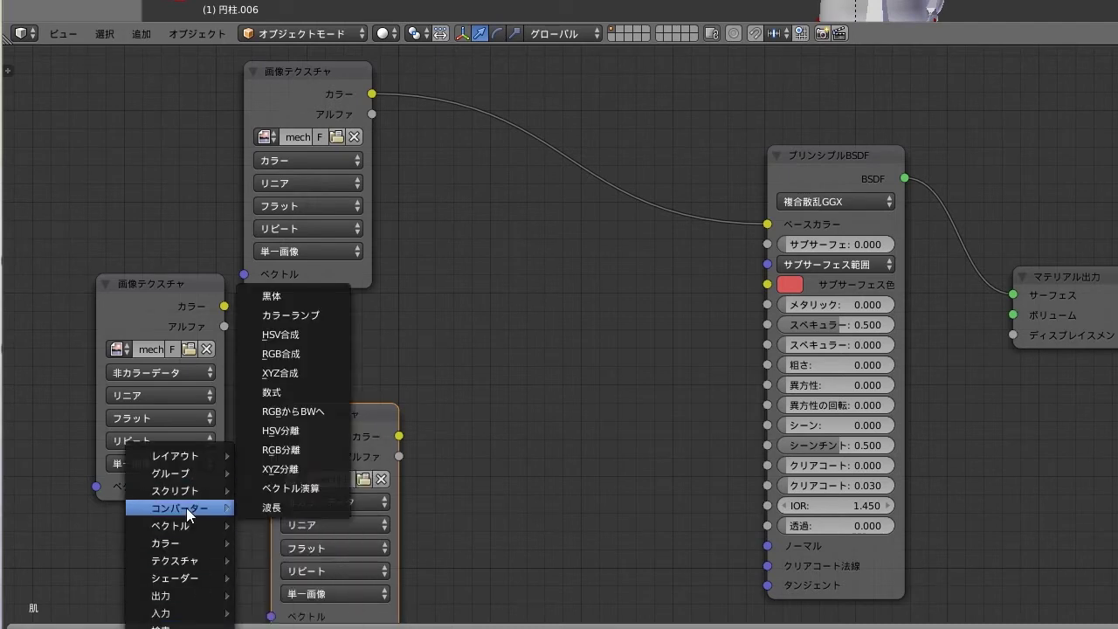
{"action": "mouse_move", "coordinate": [179, 525]}
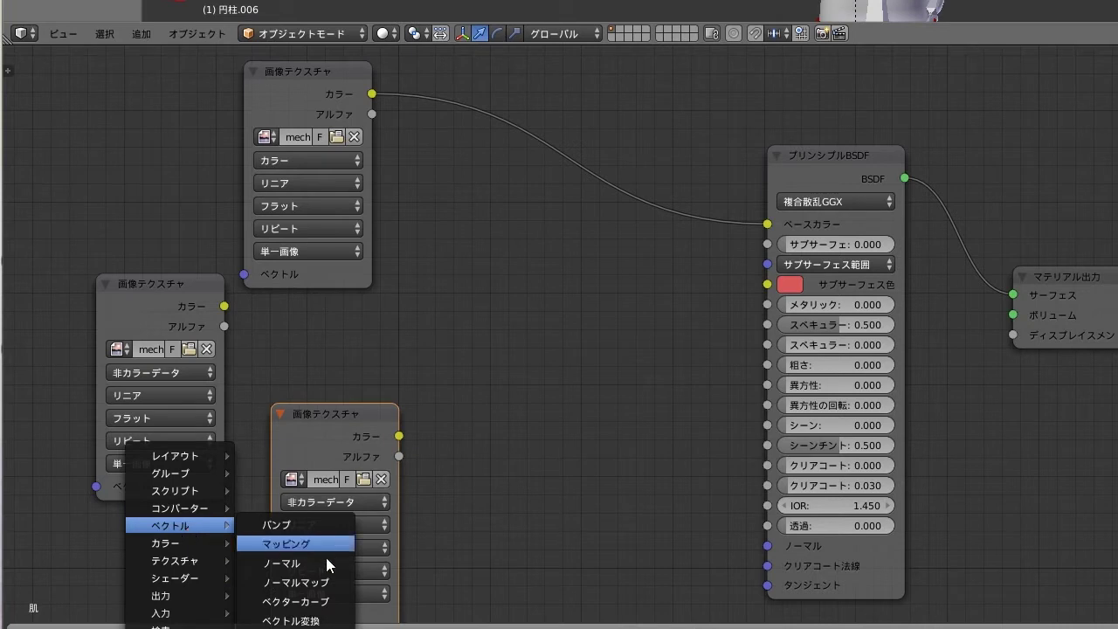
Step: Add a Normal Map node between the left texture's Color and the Principled BSDF Normal input
{"action": "left_click", "coordinate": [297, 582]}
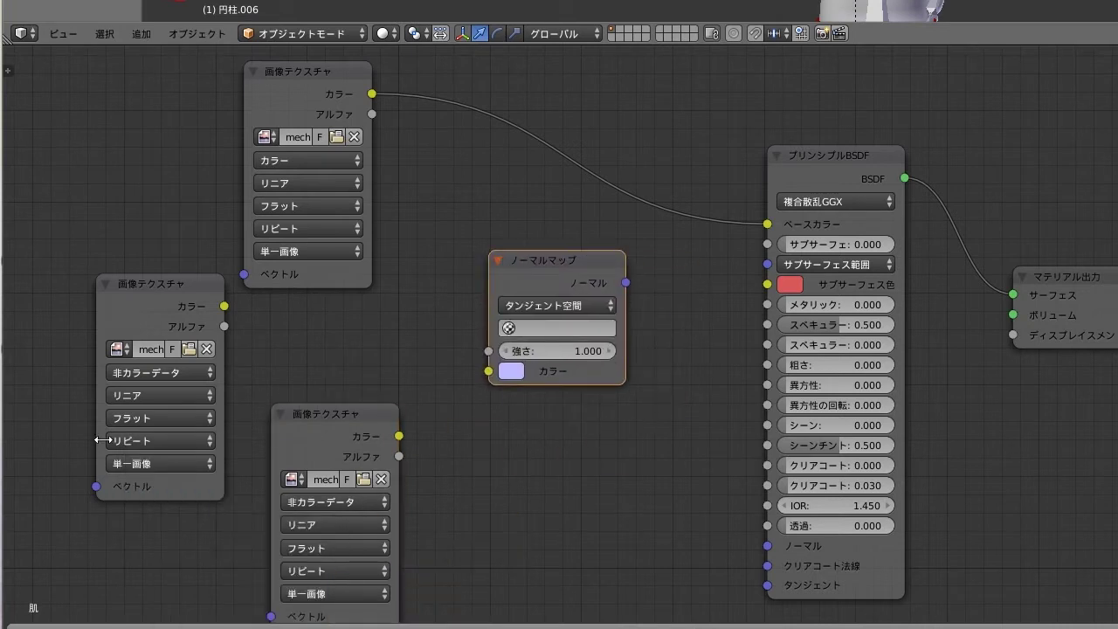
{"action": "left_click_drag", "start_coordinate": [224, 306], "coordinate": [479, 371]}
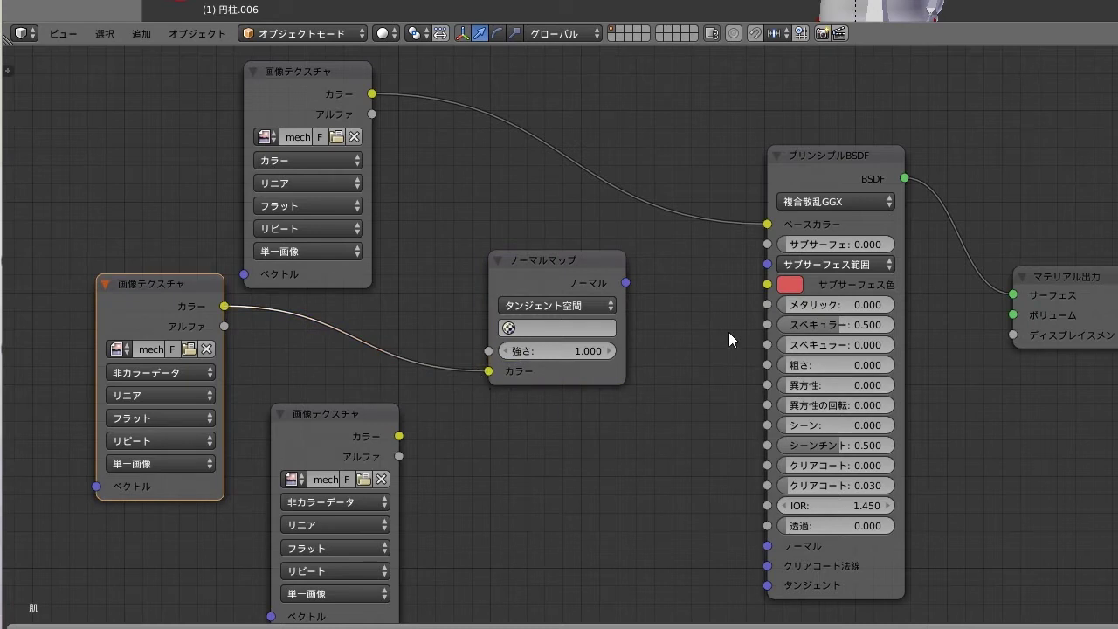
{"action": "left_click_drag", "start_coordinate": [622, 284], "coordinate": [628, 287]}
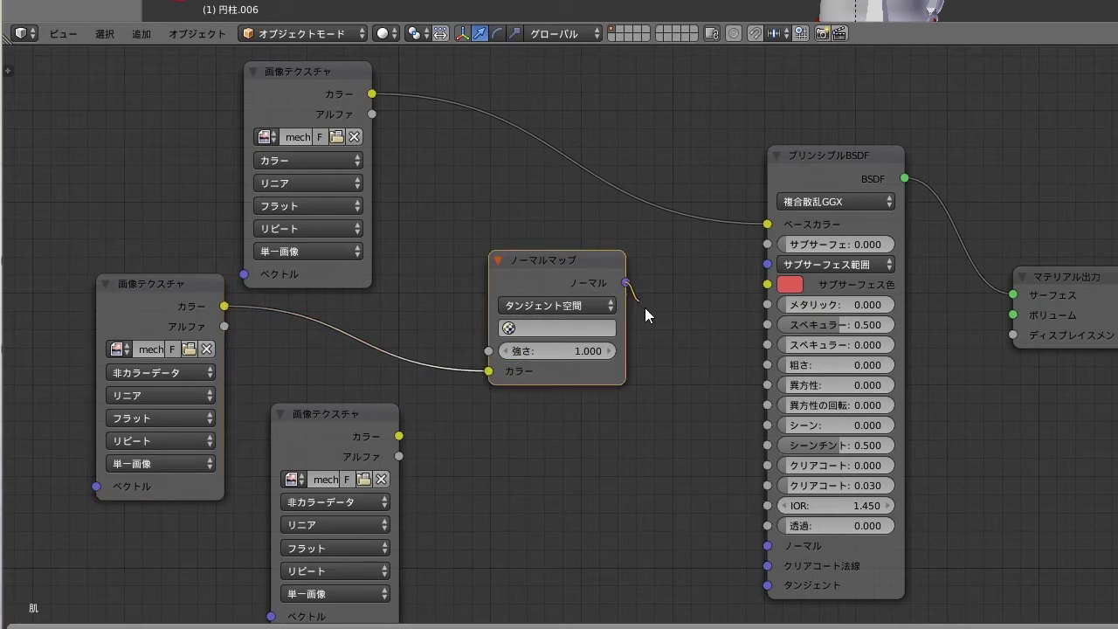
{"action": "mouse_move", "coordinate": [678, 377]}
{"action": "left_mouse_down"}
{"action": "mouse_move", "coordinate": [717, 506]}
{"action": "mouse_move", "coordinate": [751, 542]}
{"action": "mouse_move", "coordinate": [778, 547]}
{"action": "left_mouse_up"}
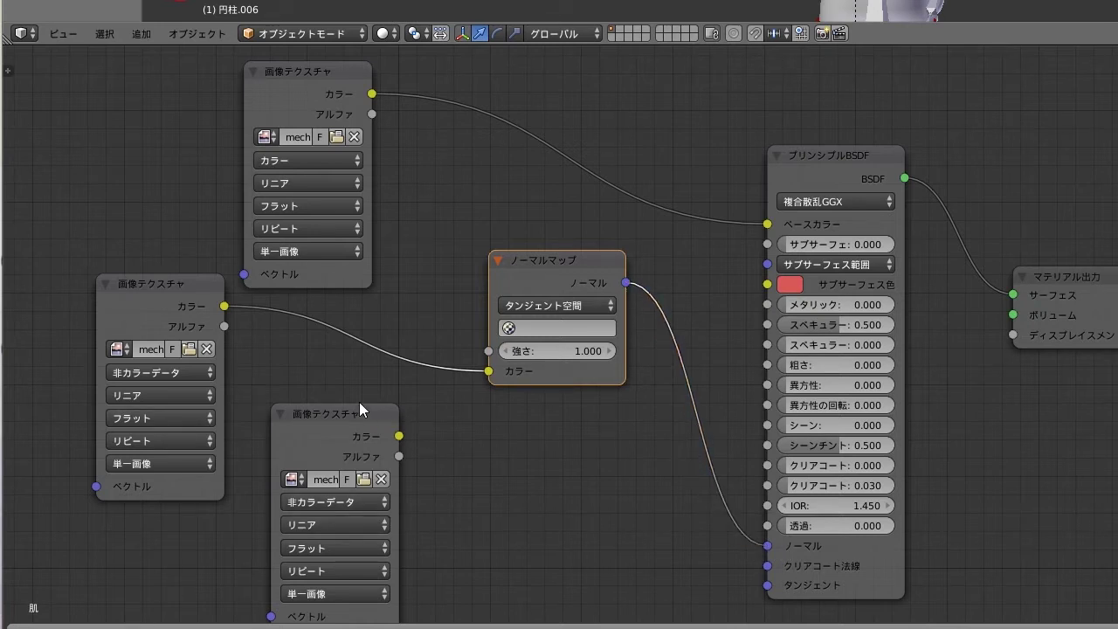
{"action": "left_click_drag", "start_coordinate": [357, 413], "coordinate": [341, 382]}
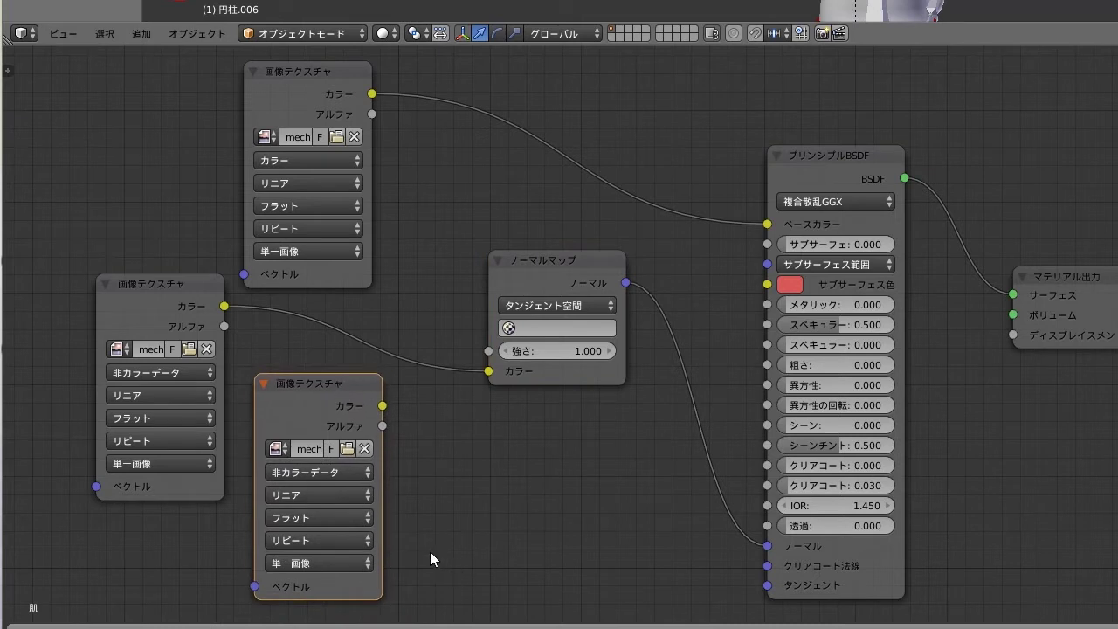
{"action": "key", "text": "shift+a"}
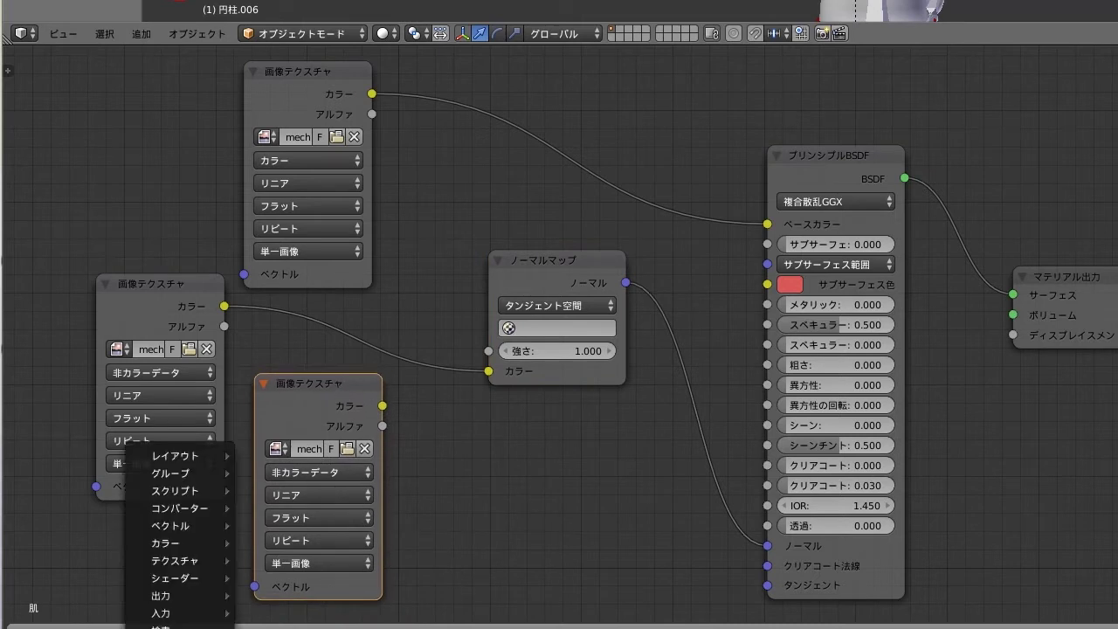
{"action": "mouse_move", "coordinate": [180, 507]}
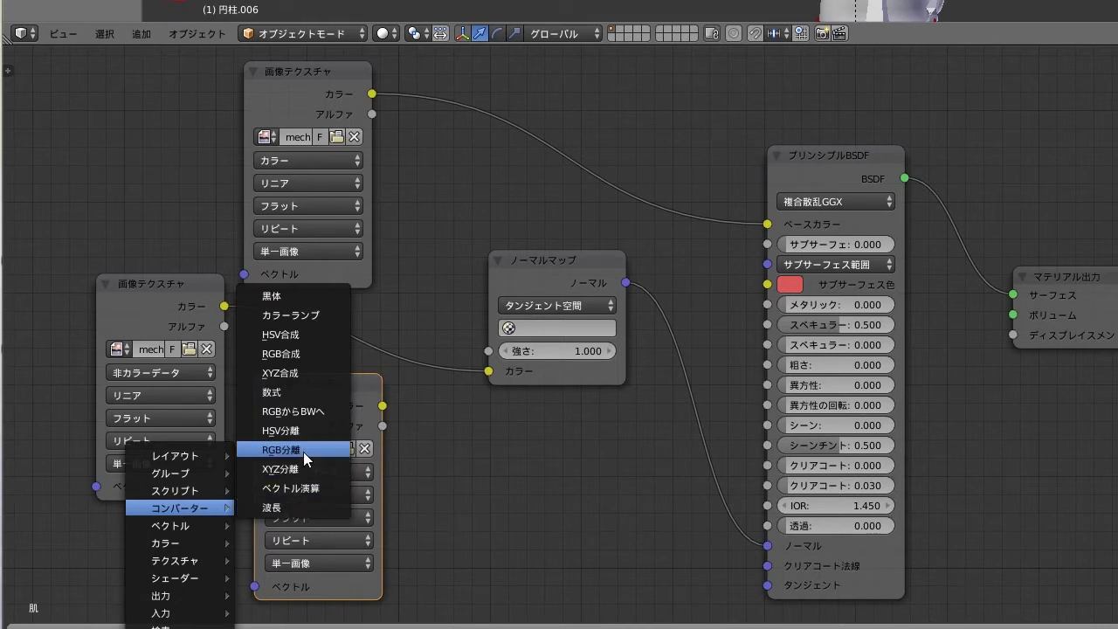
Step: Add a Separate RGB node on the lower texture, wire G to Roughness and B to Metallic, and render
{"action": "left_click", "coordinate": [288, 450]}
{"action": "left_click", "coordinate": [469, 451]}
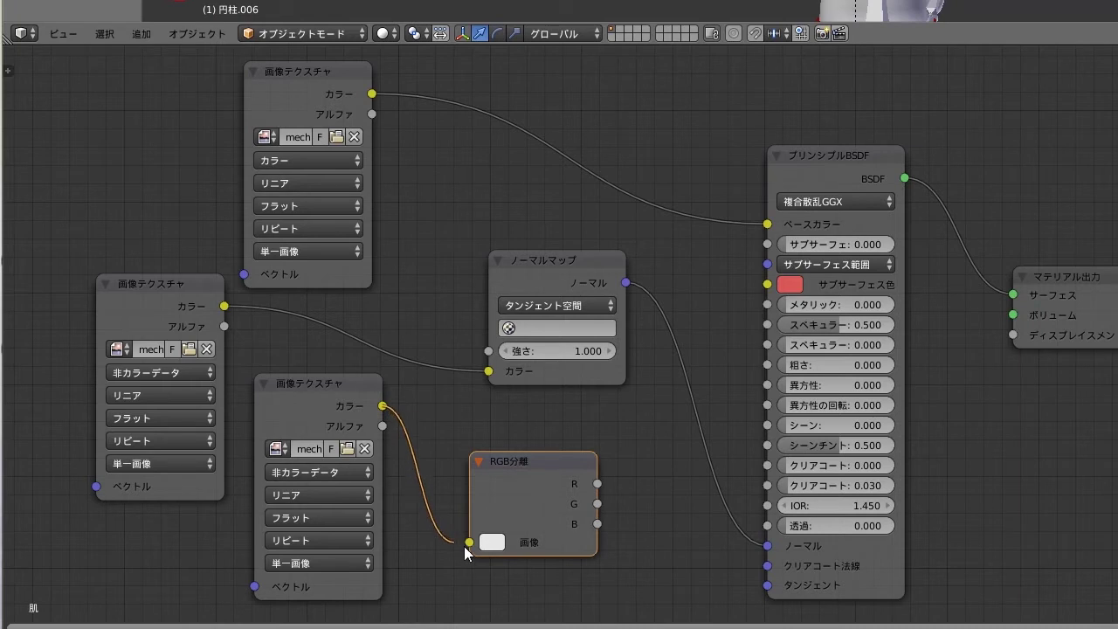
{"action": "left_click_drag", "start_coordinate": [421, 472], "coordinate": [470, 542]}
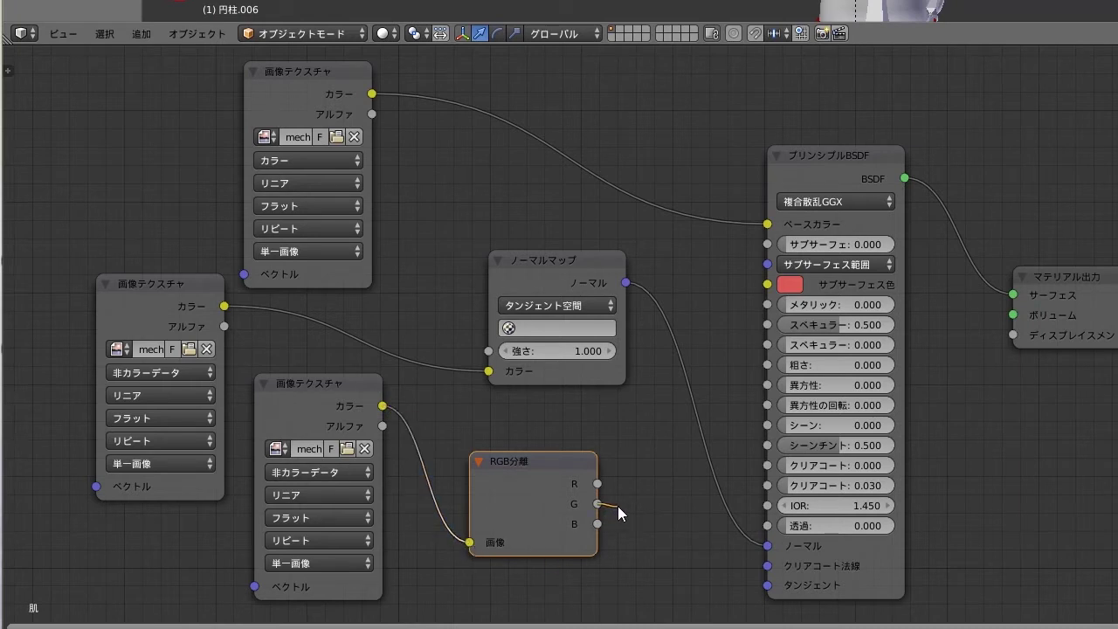
{"action": "left_click_drag", "start_coordinate": [618, 505], "coordinate": [757, 306]}
{"action": "left_click_drag", "start_coordinate": [757, 306], "coordinate": [769, 373]}
{"action": "left_click_drag", "start_coordinate": [769, 373], "coordinate": [768, 366]}
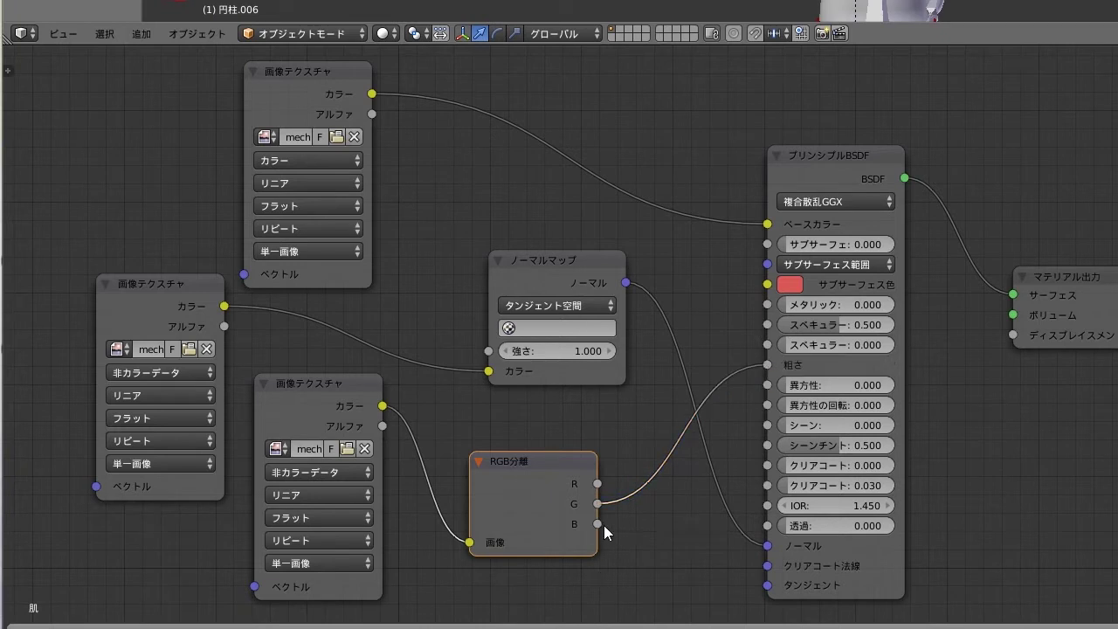
{"action": "left_click_drag", "start_coordinate": [598, 522], "coordinate": [762, 313]}
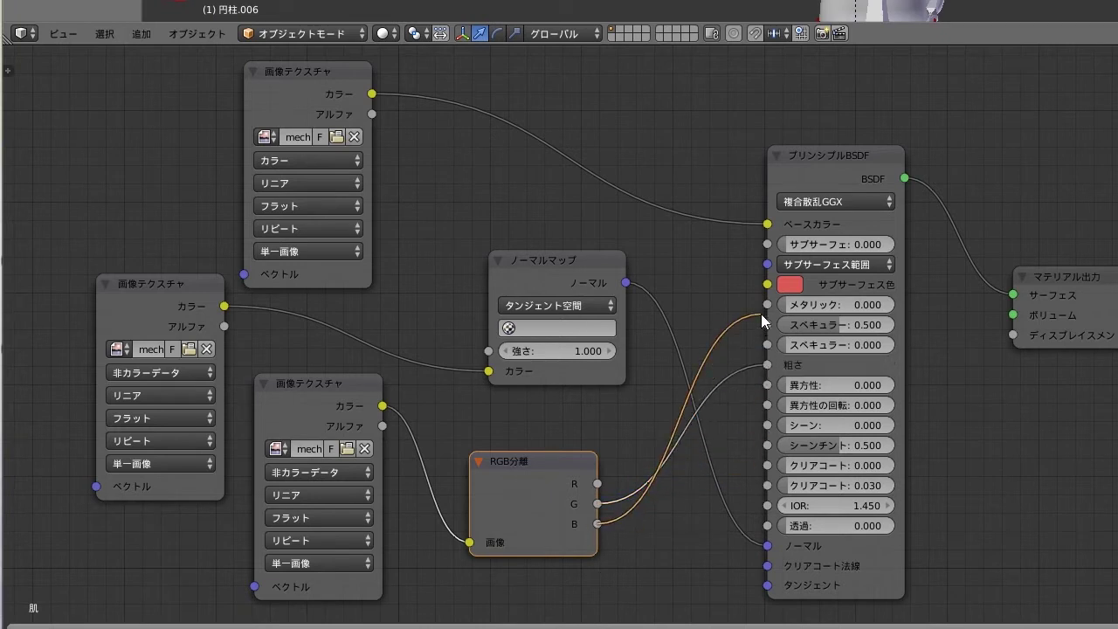
{"action": "left_click_drag", "start_coordinate": [763, 313], "coordinate": [767, 306]}
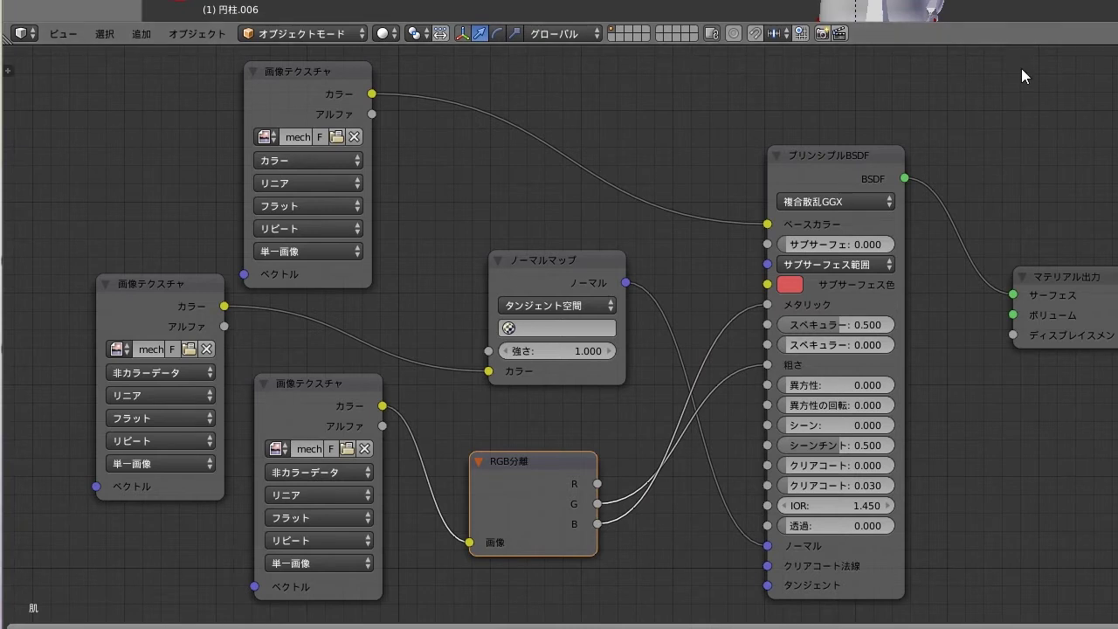
{"action": "key", "text": "F12"}
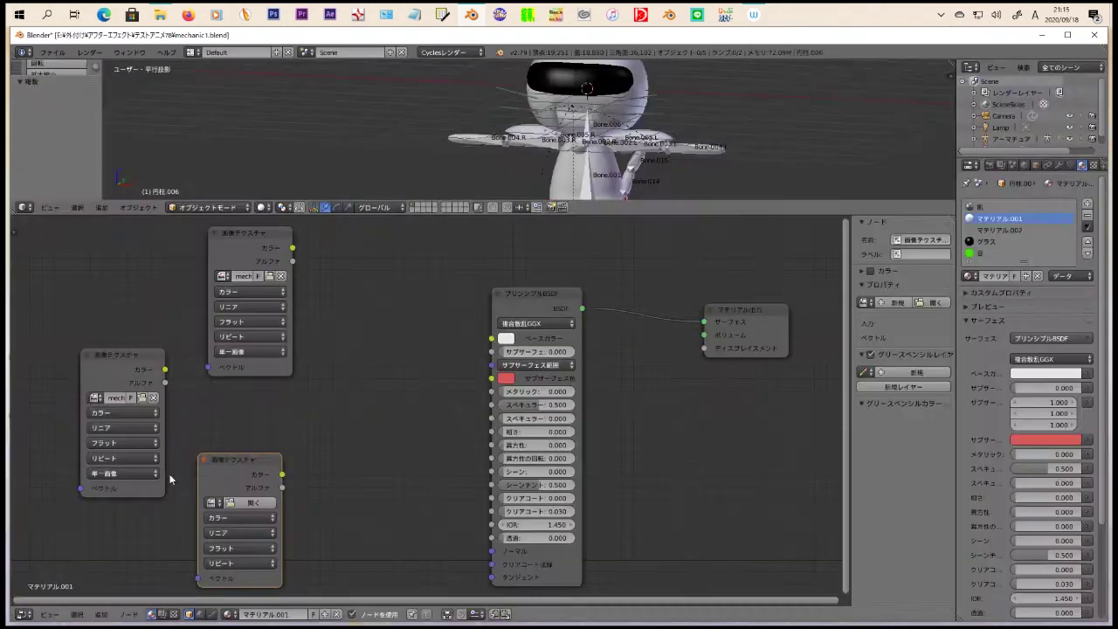
Step: In マテリアル.001, load the third texture image and add linked Normal Map and Separate RGB nodes
{"action": "left_click", "coordinate": [253, 502]}
{"action": "left_click", "coordinate": [113, 614]}
{"action": "left_click_drag", "start_coordinate": [164, 370], "coordinate": [324, 448]}
{"action": "left_click_drag", "start_coordinate": [415, 388], "coordinate": [480, 561]}
{"action": "mouse_move", "coordinate": [241, 460]}
{"action": "left_mouse_down"}
{"action": "mouse_move", "coordinate": [240, 436]}
{"action": "mouse_move", "coordinate": [343, 452]}
{"action": "left_mouse_up"}
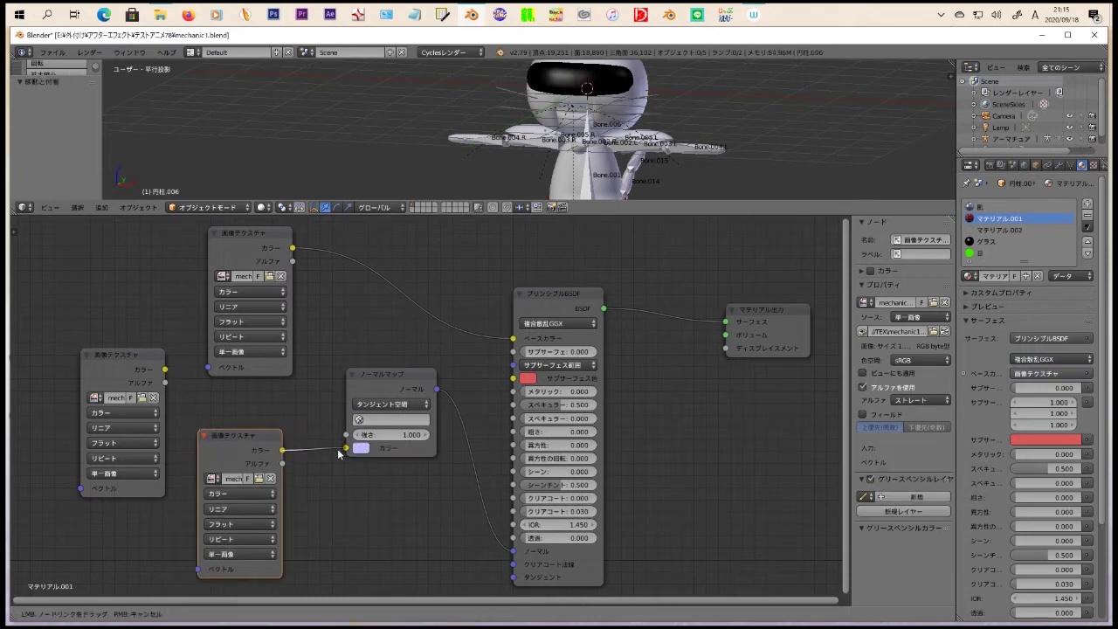
{"action": "key", "text": "shift+a"}
{"action": "left_click", "coordinate": [214, 489]}
{"action": "left_click", "coordinate": [353, 520]}
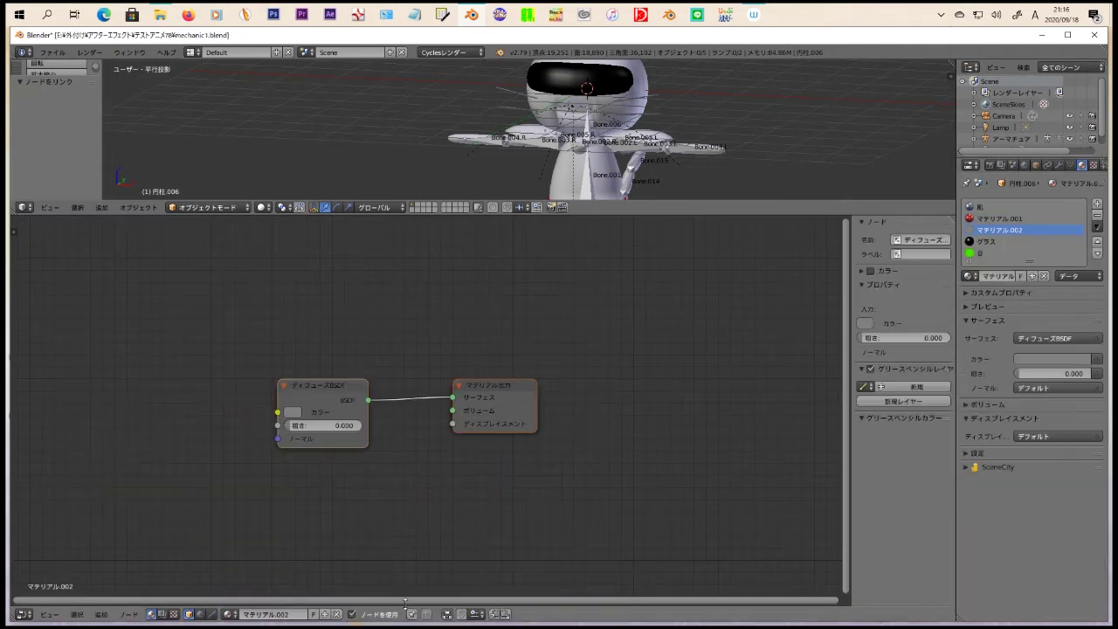
Step: Switch マテリアル.002's surface to Principled BSDF and add an Image Texture node with a loaded image
{"action": "left_click", "coordinate": [1057, 338]}
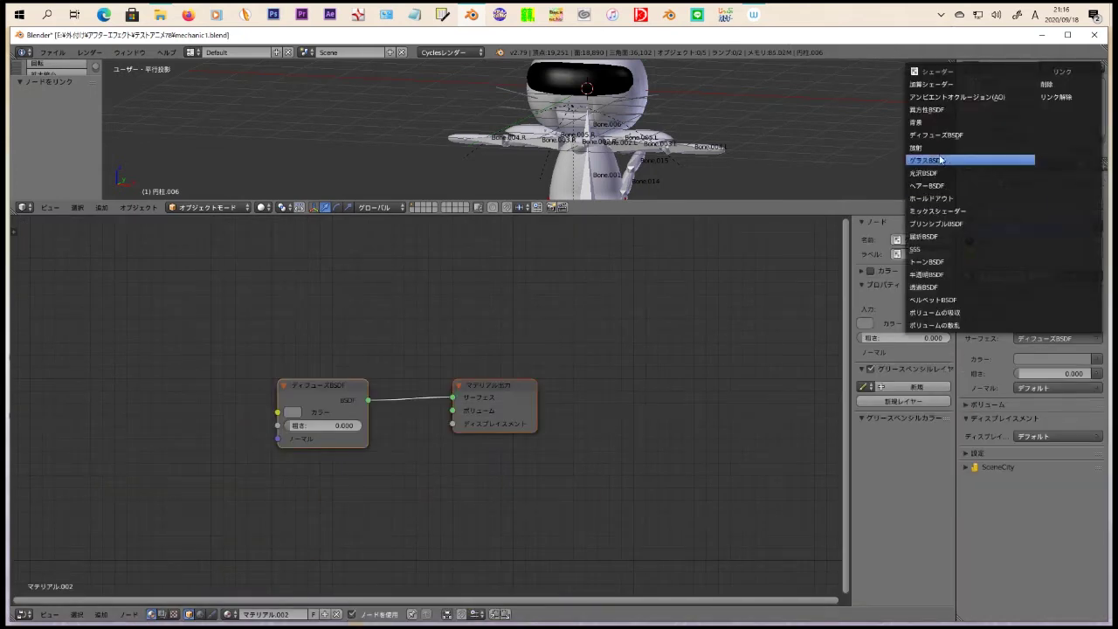
{"action": "left_click", "coordinate": [950, 230]}
{"action": "left_click", "coordinate": [101, 614]}
{"action": "left_click", "coordinate": [227, 430]}
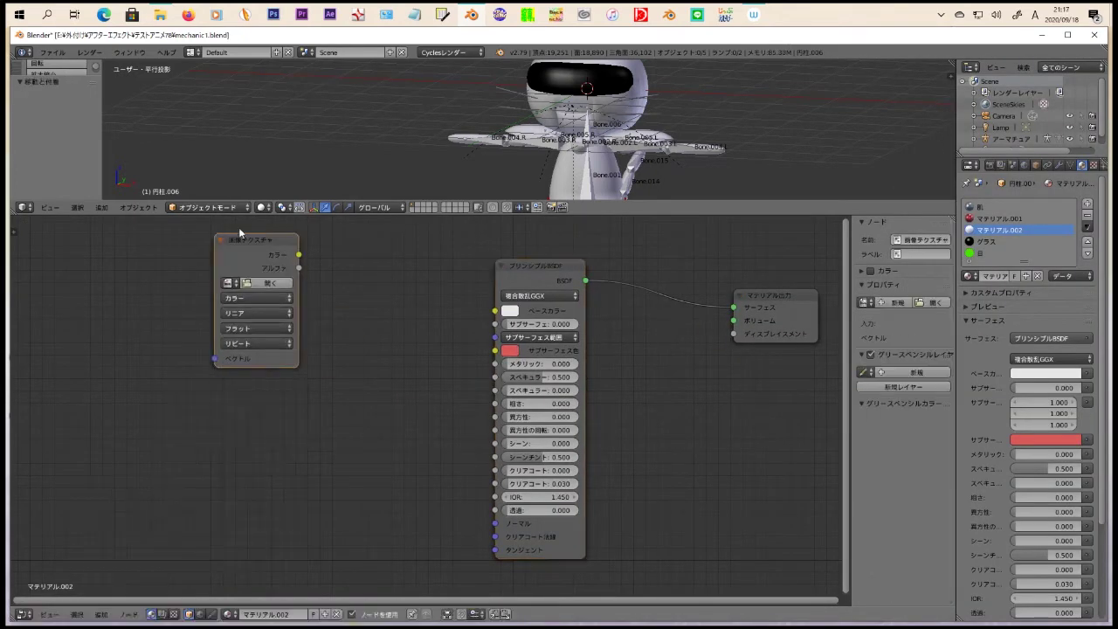
{"action": "left_click", "coordinate": [251, 446]}
{"action": "left_click", "coordinate": [275, 501]}
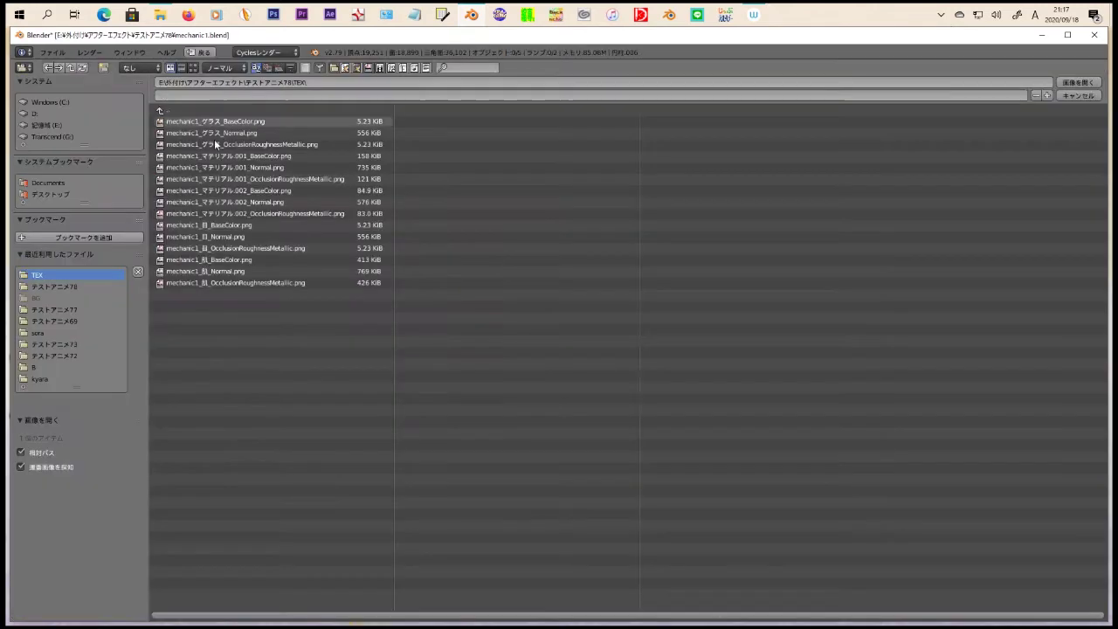
{"action": "key", "text": "BackSpace"}
{"action": "double_click", "coordinate": [257, 213]}
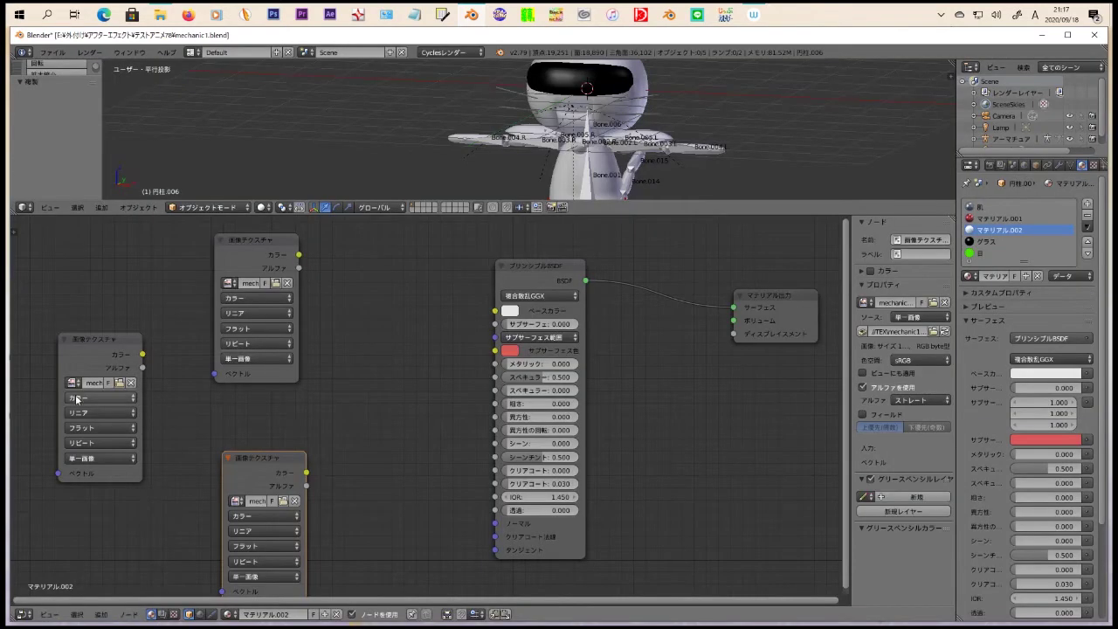
Step: Add Separate RGB and Normal Map nodes, load the remaining images, and link the textures to the shader
{"action": "left_click", "coordinate": [100, 614]}
{"action": "left_click", "coordinate": [194, 482]}
{"action": "left_click", "coordinate": [398, 511]}
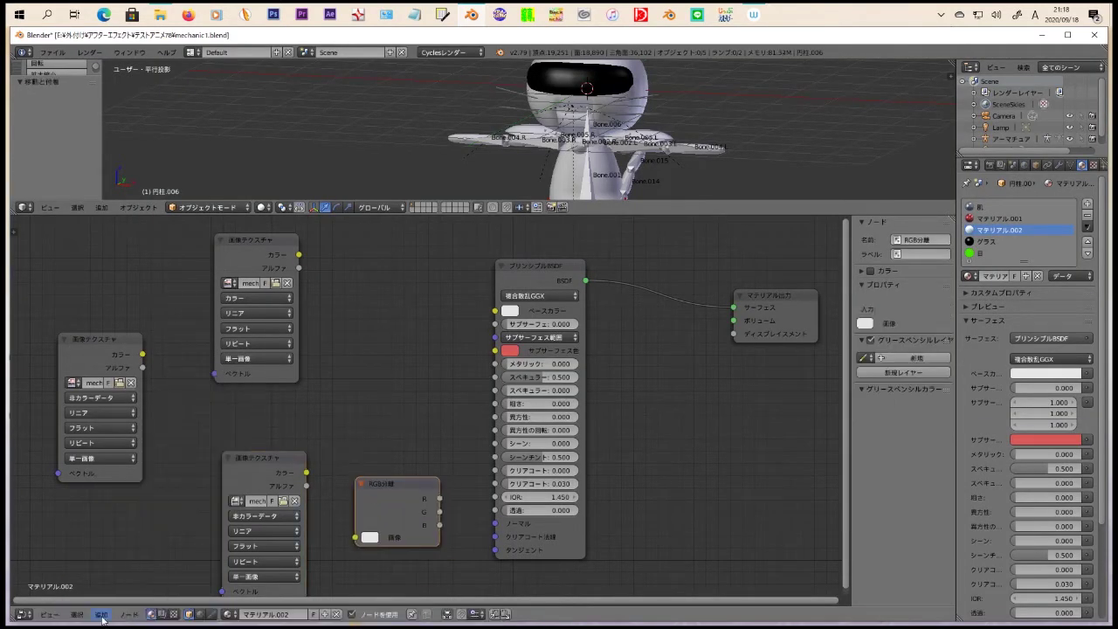
{"action": "left_click", "coordinate": [100, 614]}
{"action": "left_click", "coordinate": [200, 550]}
{"action": "left_click", "coordinate": [371, 385]}
{"action": "mouse_move", "coordinate": [298, 254]}
{"action": "left_mouse_down"}
{"action": "mouse_move", "coordinate": [481, 319]}
{"action": "mouse_move", "coordinate": [494, 311]}
{"action": "left_mouse_up"}
{"action": "left_click_drag", "start_coordinate": [142, 353], "coordinate": [306, 417]}
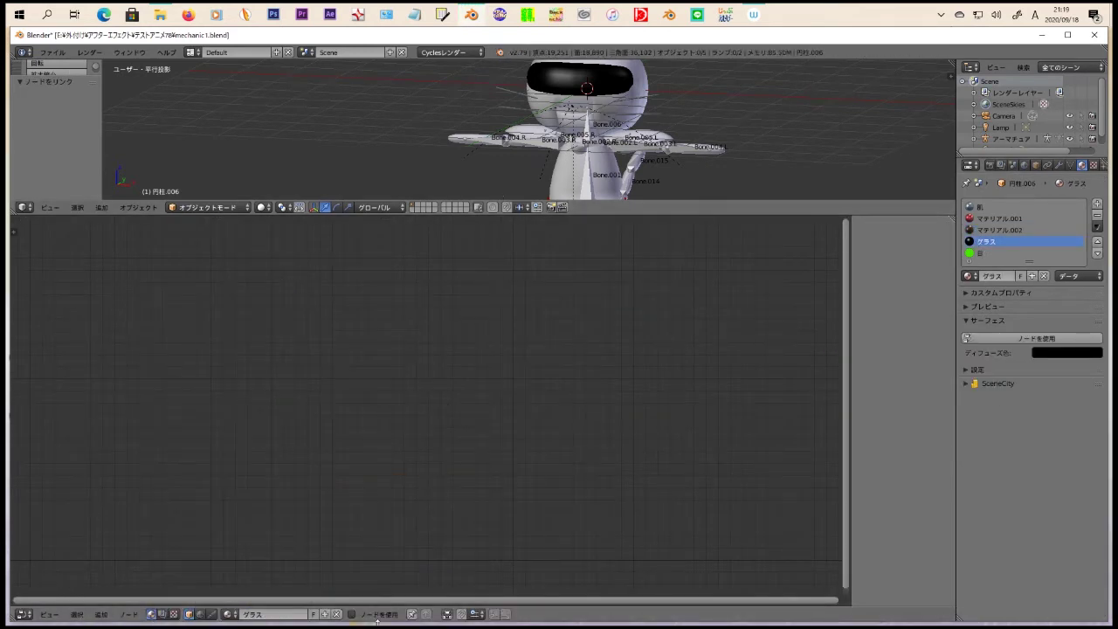
Step: Enable nodes for the グラス material and switch its surface to Principled BSDF
{"action": "left_click", "coordinate": [377, 614]}
{"action": "left_click", "coordinate": [1051, 337]}
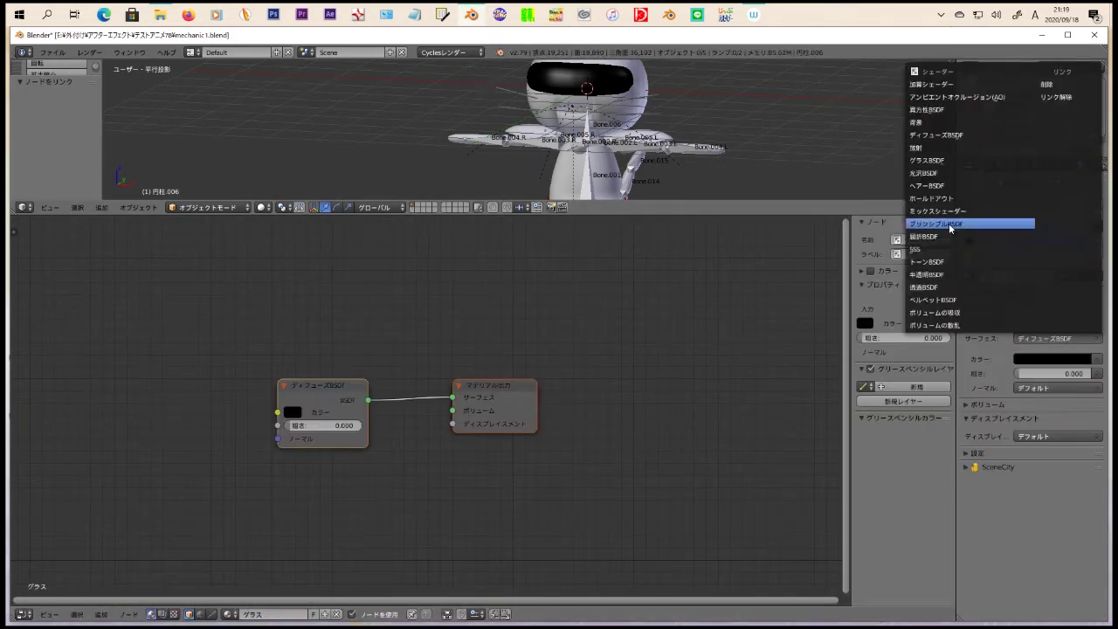
{"action": "left_click", "coordinate": [973, 221]}
Step: Add Image Texture and Normal Map nodes, load the third texture's image, and render
{"action": "left_click", "coordinate": [101, 614]}
{"action": "left_click", "coordinate": [212, 344]}
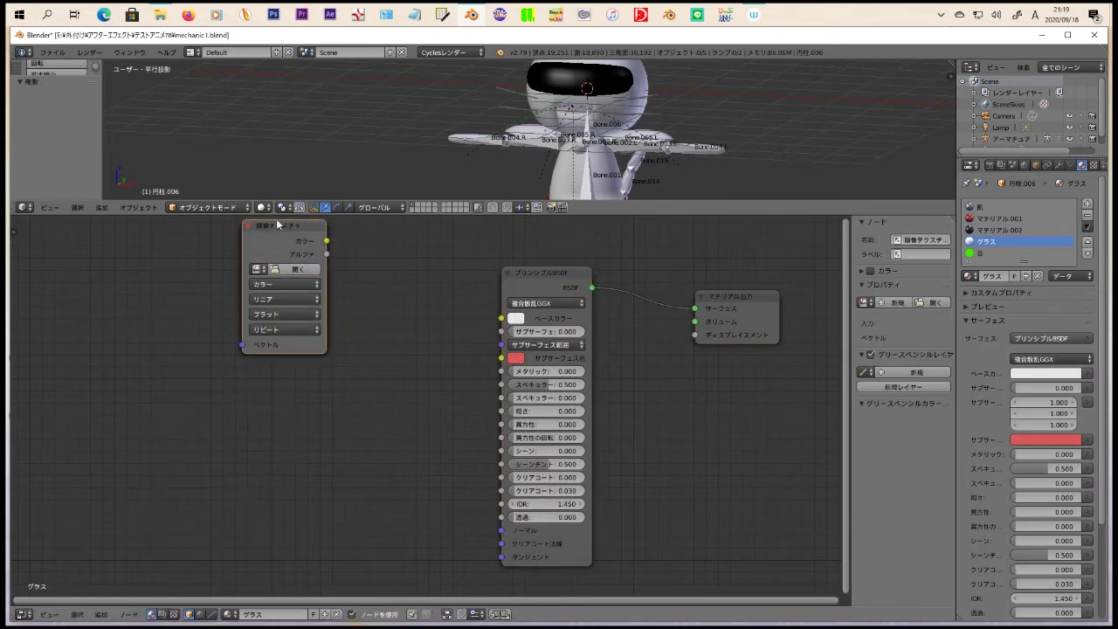
{"action": "left_click", "coordinate": [101, 614]}
{"action": "left_click", "coordinate": [190, 531]}
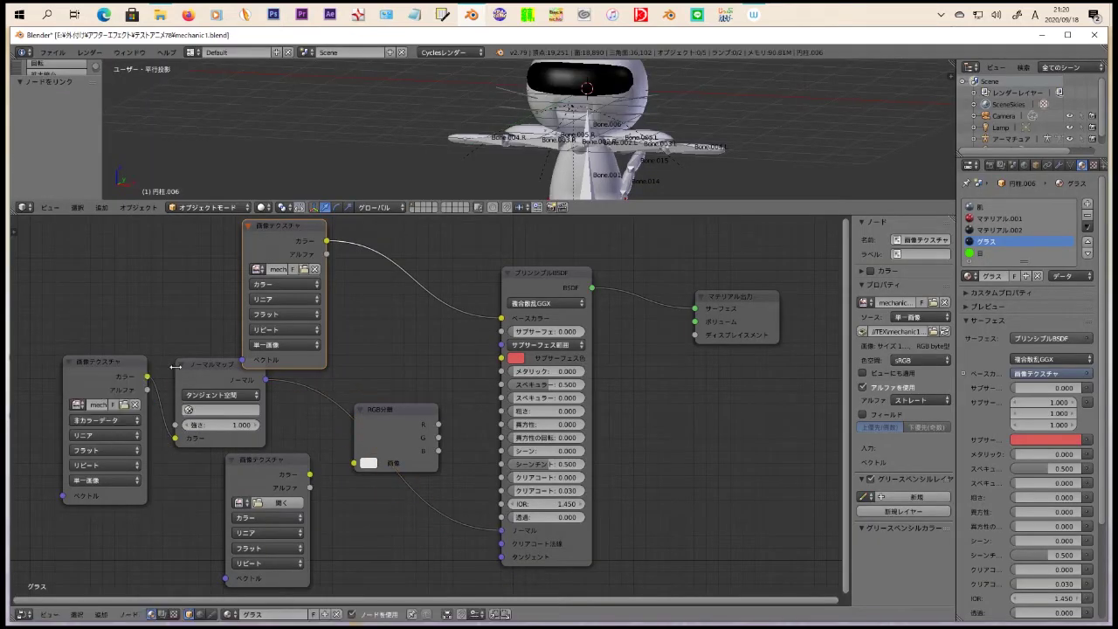
{"action": "left_click", "coordinate": [276, 502]}
{"action": "left_click", "coordinate": [1093, 84]}
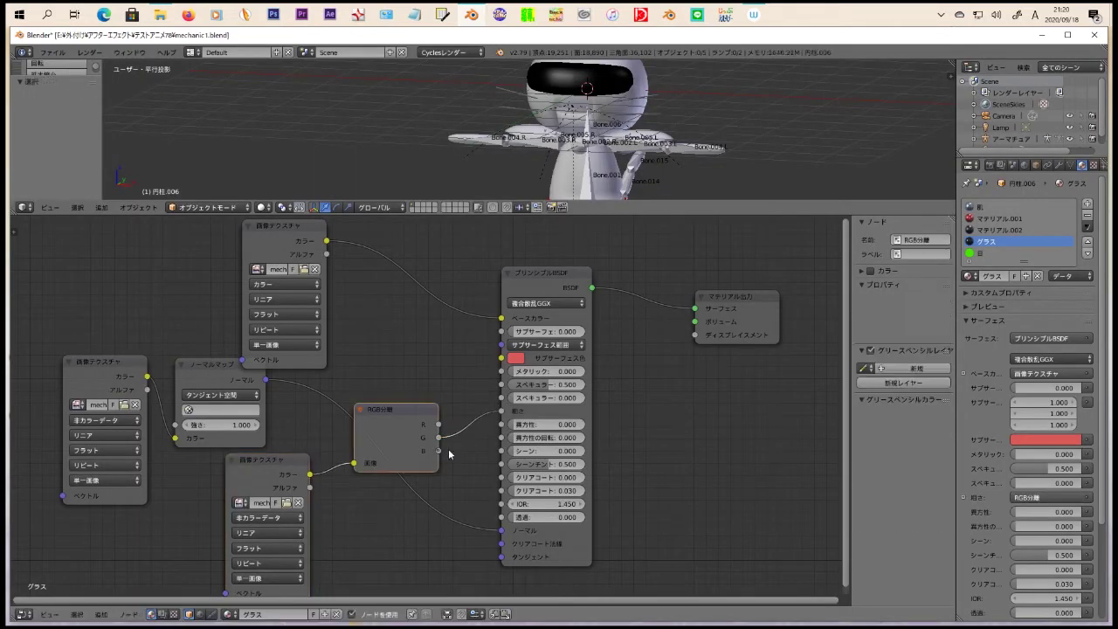
{"action": "key", "text": "F12"}
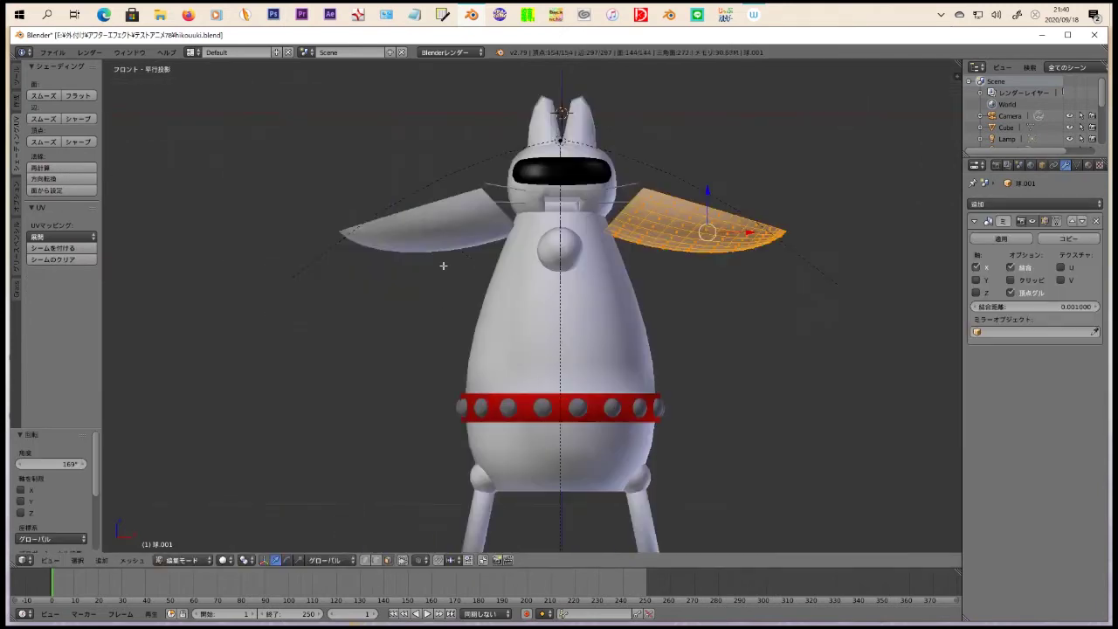
Step: Rotate and move the nose-cone piece into place, then preview a render
{"action": "key", "text": "r"}
{"action": "left_click", "coordinate": [484, 376]}
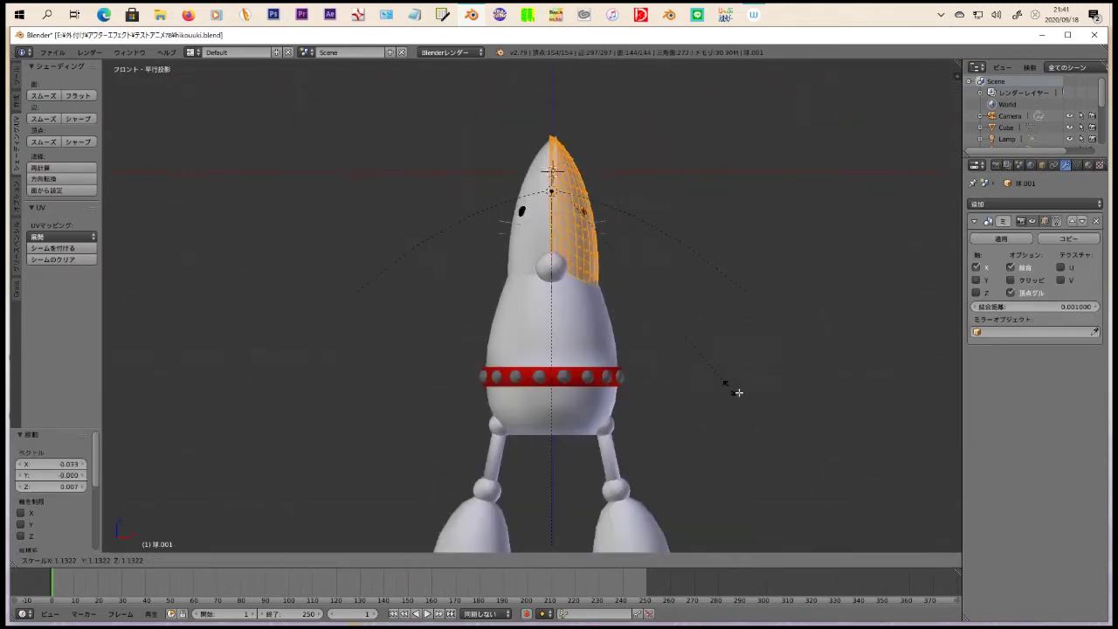
{"action": "left_click", "coordinate": [606, 342]}
{"action": "key", "text": "KP_3"}
{"action": "key", "text": "Tab"}
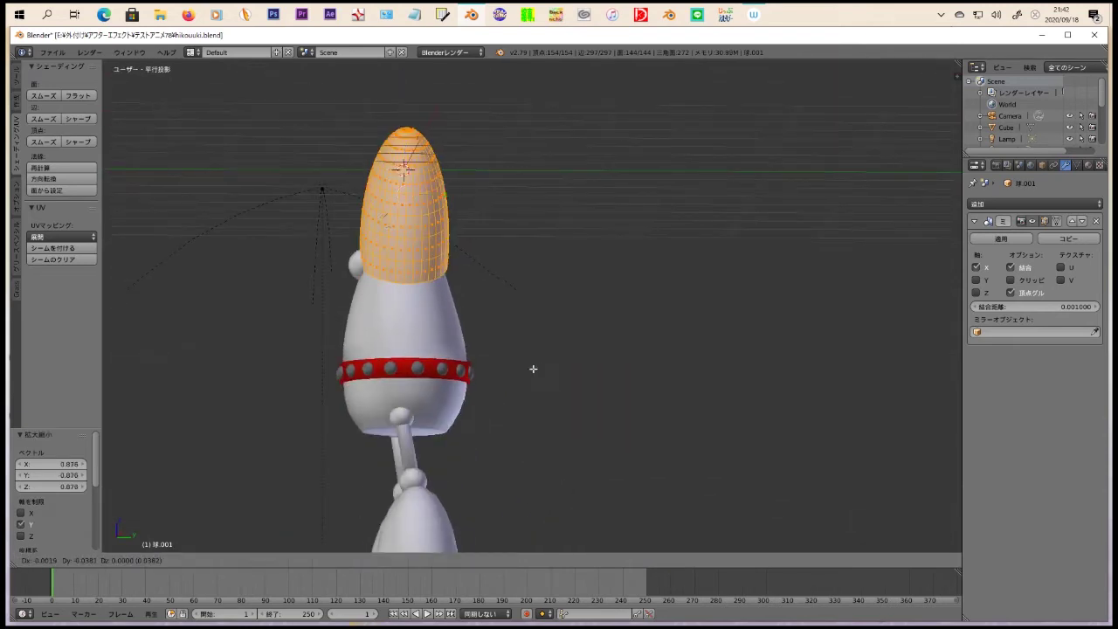
{"action": "key", "text": "F12"}
{"action": "key", "text": "Escape"}
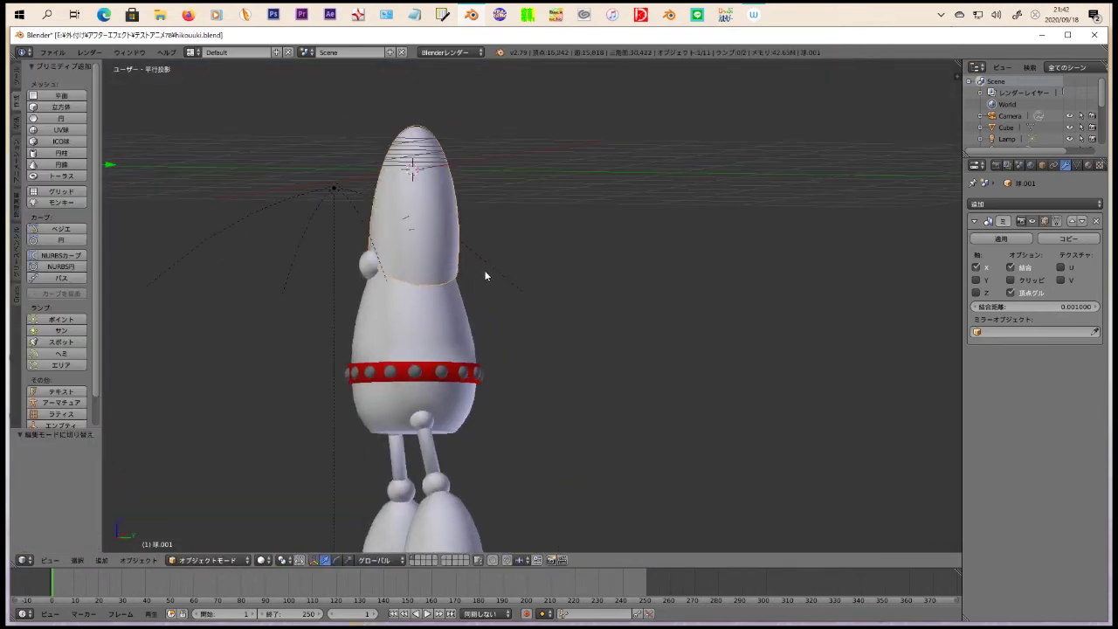
Step: Select a whisker cylinder and box-select part of its mesh in Edit Mode
{"action": "middle_click_drag", "start_coordinate": [486, 276], "coordinate": [524, 288]}
{"action": "scroll", "coordinate": [536, 349], "scroll_direction": "up", "scroll_amount": 4}
{"action": "right_click", "coordinate": [668, 162]}
{"action": "key", "text": "Tab"}
{"action": "key", "text": "b"}
{"action": "left_click_drag", "start_coordinate": [619, 125], "coordinate": [710, 174]}
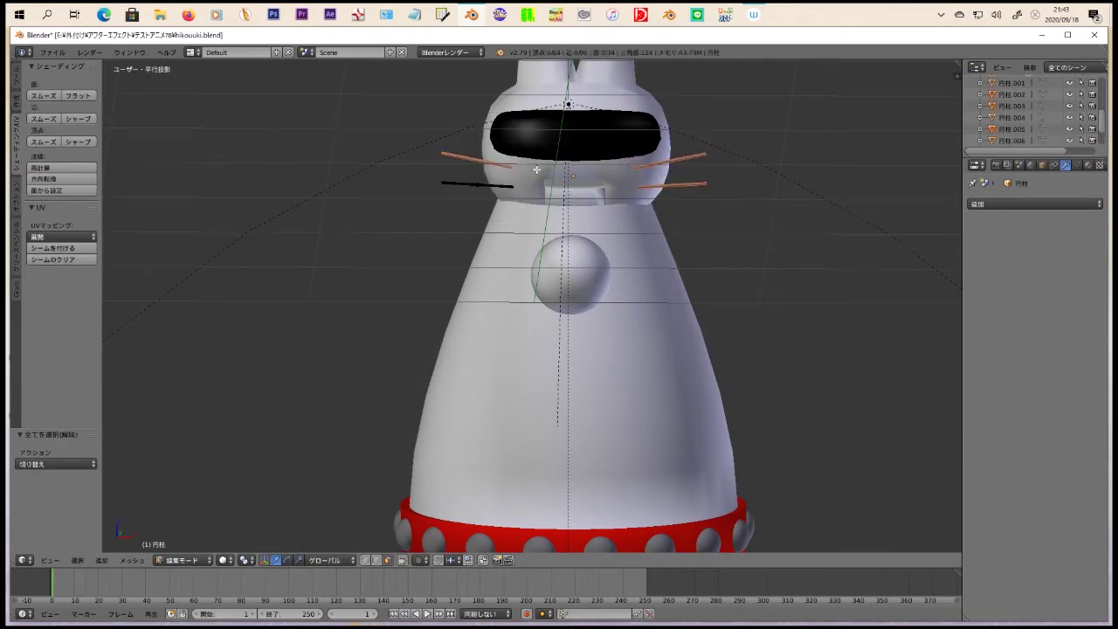
{"action": "scroll", "coordinate": [536, 169], "scroll_direction": "down", "scroll_amount": 5}
{"action": "middle_click_drag", "start_coordinate": [629, 300], "coordinate": [616, 232]}
Step: Select the leg object 円柱.004 and edit its mesh, returning to the front view
{"action": "key", "text": "Tab"}
{"action": "right_click", "coordinate": [529, 407]}
{"action": "key", "text": "Tab"}
{"action": "scroll", "coordinate": [682, 371], "scroll_direction": "down", "scroll_amount": 2}
{"action": "middle_click_drag", "start_coordinate": [682, 370], "coordinate": [581, 337]}
{"action": "key", "text": "Tab"}
{"action": "scroll", "coordinate": [582, 337], "scroll_direction": "down", "scroll_amount": 2}
{"action": "key", "text": "KP_1"}
{"action": "scroll", "coordinate": [575, 342], "scroll_direction": "up", "scroll_amount": 2}
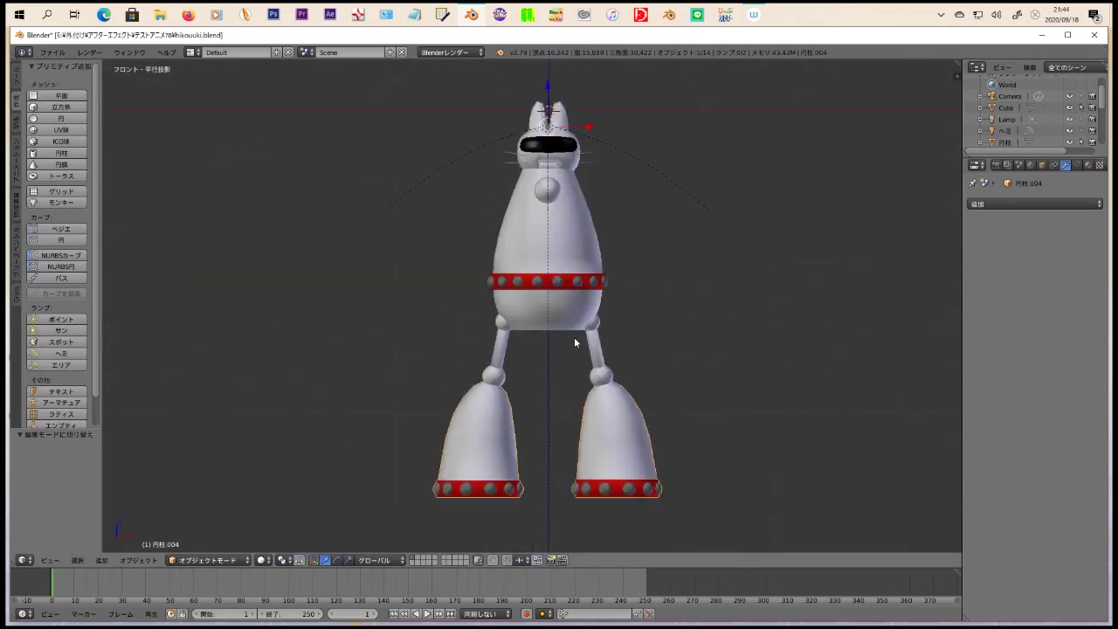
Step: Add an armature and extrude bones up through the robot's body, ending with Bone.007
{"action": "left_click", "coordinate": [127, 483]}
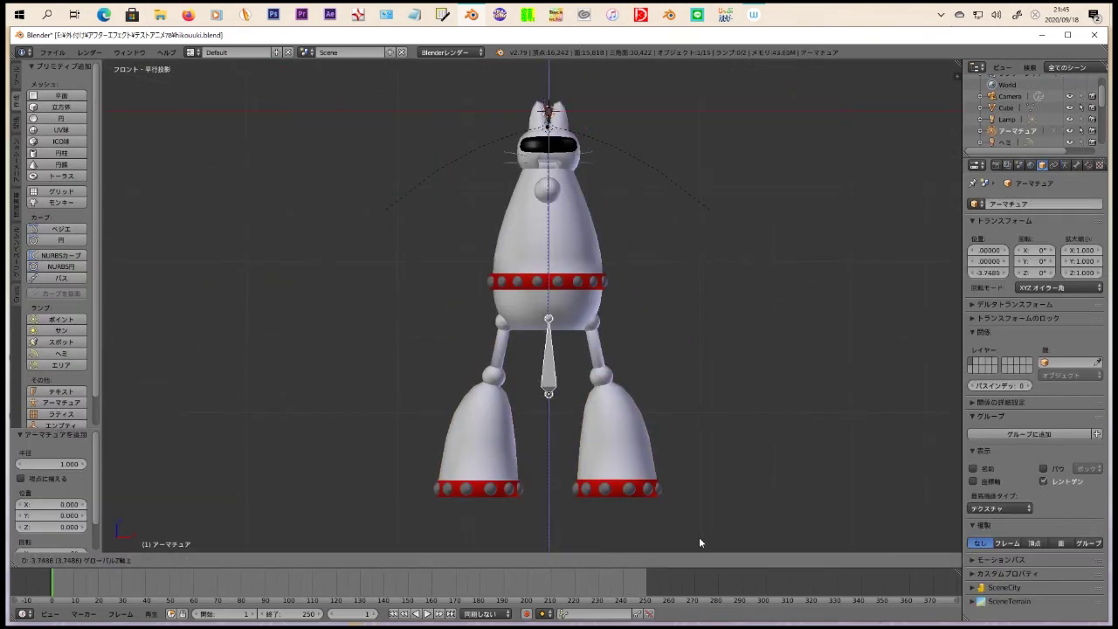
{"action": "key", "text": "Tab"}
{"action": "key", "text": "e"}
{"action": "scroll", "coordinate": [777, 363], "scroll_direction": "up", "scroll_amount": 3}
{"action": "scroll", "coordinate": [798, 495], "scroll_direction": "down", "scroll_amount": 3}
{"action": "left_click", "coordinate": [828, 394]}
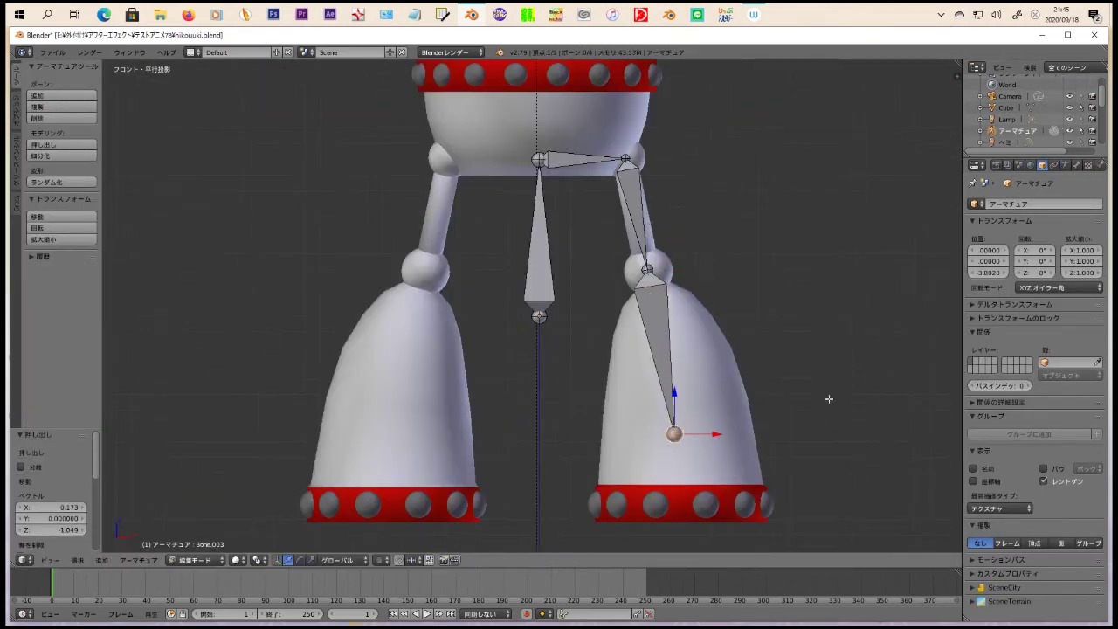
{"action": "key", "text": "KP_3"}
{"action": "middle_click_drag", "start_coordinate": [307, 273], "coordinate": [410, 279]}
{"action": "scroll", "coordinate": [551, 271], "scroll_direction": "down", "scroll_amount": 3}
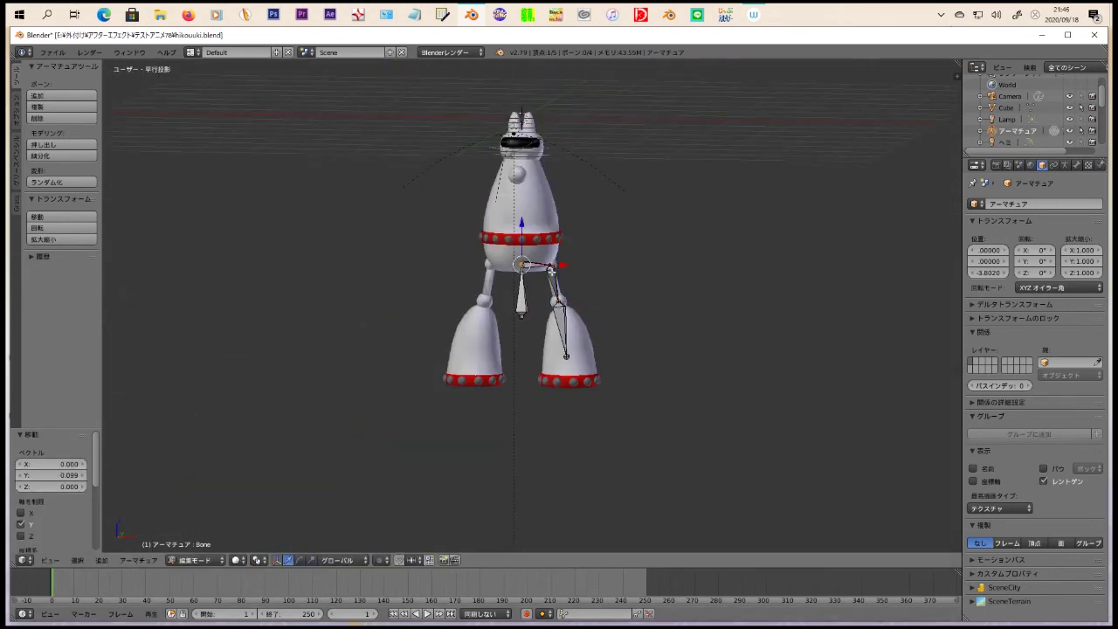
{"action": "scroll", "coordinate": [1056, 129], "scroll_direction": "down", "scroll_amount": 1}
{"action": "key", "text": "KP_1"}
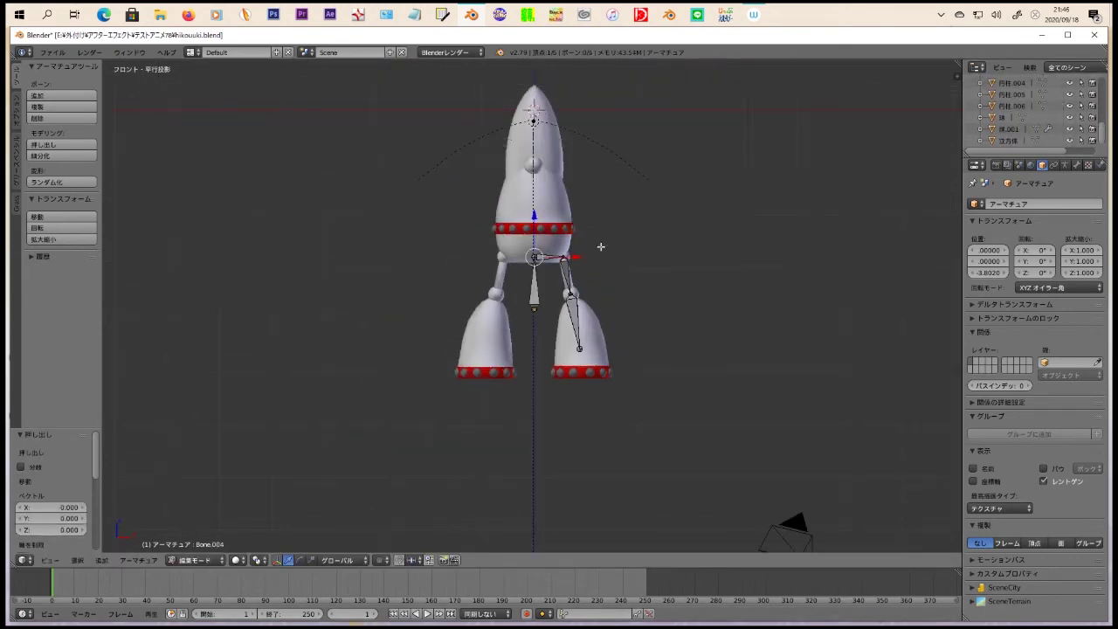
{"action": "left_click", "coordinate": [622, 183]}
Step: Select the right leg bone chain and mirror it to the other side
{"action": "scroll", "coordinate": [622, 184], "scroll_direction": "up", "scroll_amount": 2}
{"action": "middle_click_drag", "start_coordinate": [602, 227], "coordinate": [565, 272]}
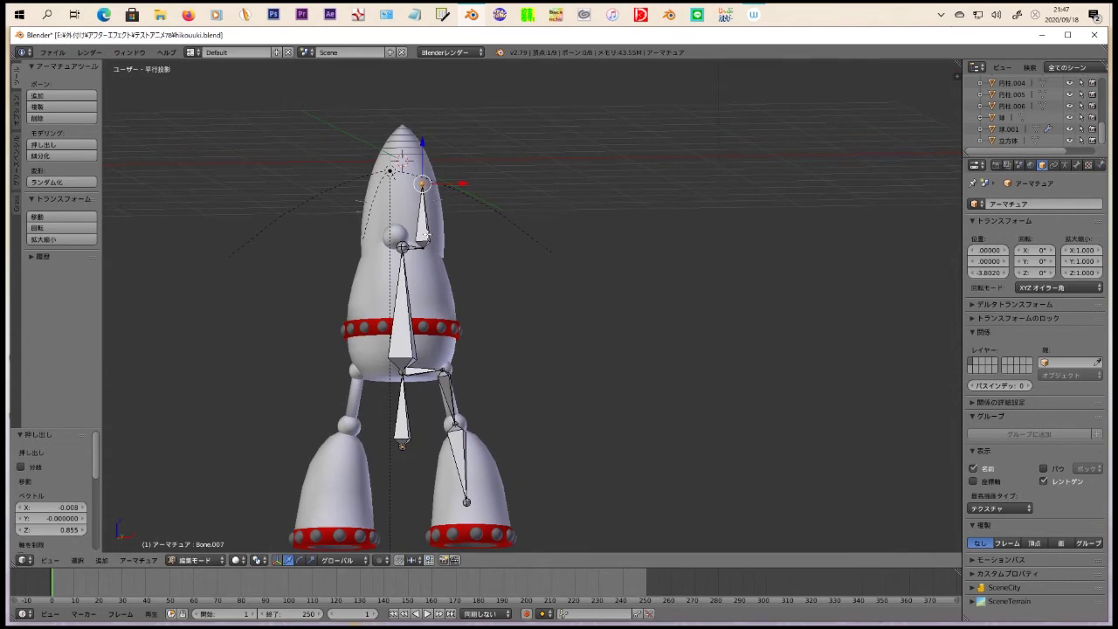
{"action": "scroll", "coordinate": [507, 393], "scroll_direction": "up", "scroll_amount": 2}
{"action": "key", "text": "l"}
{"action": "scroll", "coordinate": [538, 454], "scroll_direction": "up", "scroll_amount": 3}
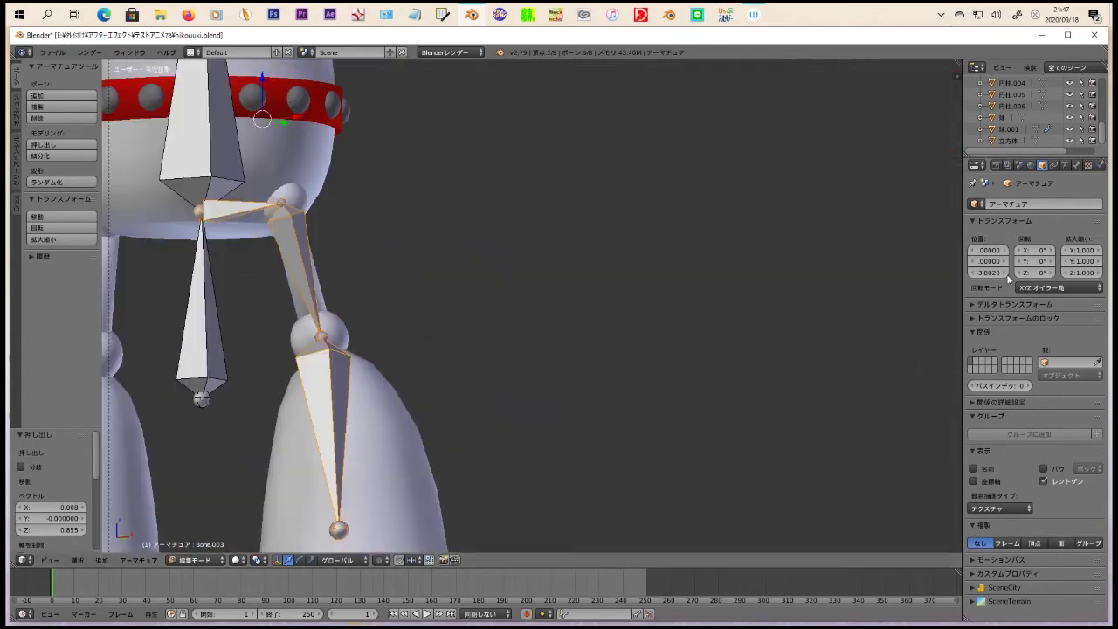
{"action": "key", "text": "w"}
{"action": "scroll", "coordinate": [489, 319], "scroll_direction": "down", "scroll_amount": 6}
{"action": "key", "text": "Tab"}
Step: Select the body part 円柱.001
{"action": "scroll", "coordinate": [444, 343], "scroll_direction": "up", "scroll_amount": 2}
{"action": "scroll", "coordinate": [444, 343], "scroll_direction": "up", "scroll_amount": 1}
{"action": "right_click", "coordinate": [444, 343]}
{"action": "scroll", "coordinate": [449, 428], "scroll_direction": "up", "scroll_amount": 3}
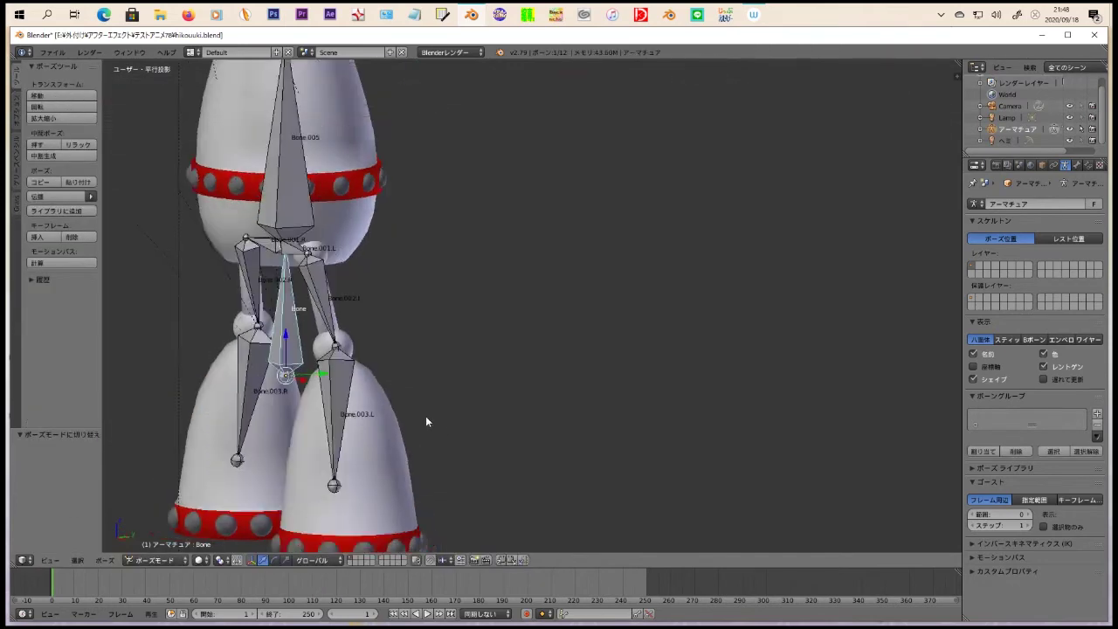
{"action": "scroll", "coordinate": [449, 428], "scroll_direction": "up", "scroll_amount": 2}
{"action": "scroll", "coordinate": [546, 229], "scroll_direction": "down", "scroll_amount": 4}
Step: Inspect the leg 円柱.006 in Weight Paint, showing its Bone.003.R weights
{"action": "left_click", "coordinate": [175, 560]}
{"action": "left_click", "coordinate": [175, 507]}
{"action": "scroll", "coordinate": [538, 344], "scroll_direction": "down", "scroll_amount": 3}
{"action": "left_click", "coordinate": [175, 559]}
{"action": "left_click", "coordinate": [299, 531]}
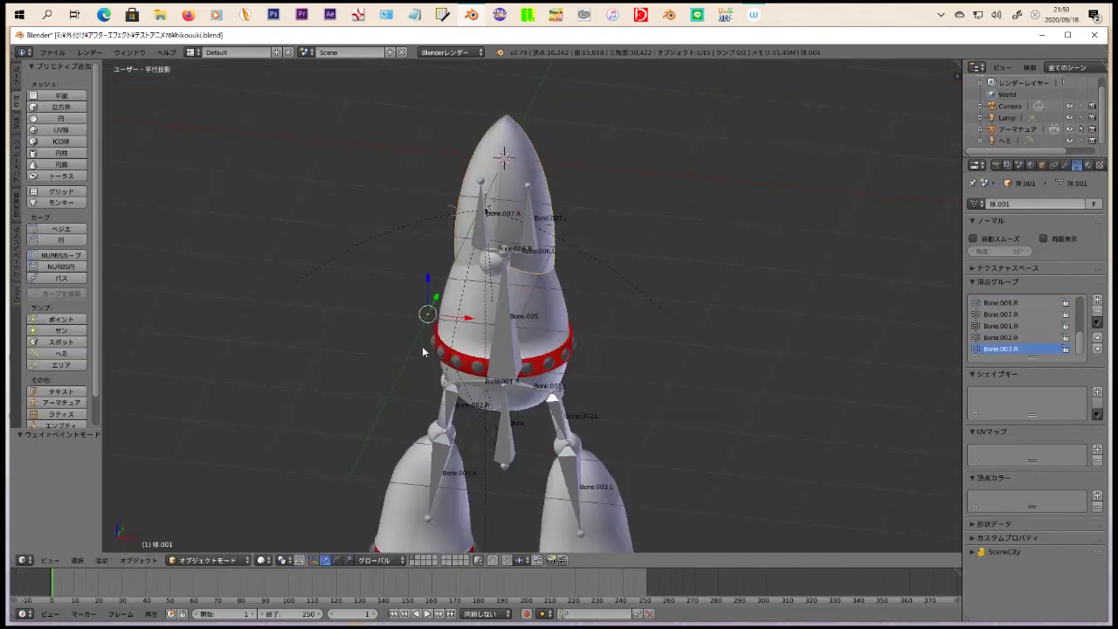
Step: Select the seam-bounded half of the nose-cone mesh with linked selection
{"action": "key", "text": "Tab"}
{"action": "key", "text": "a"}
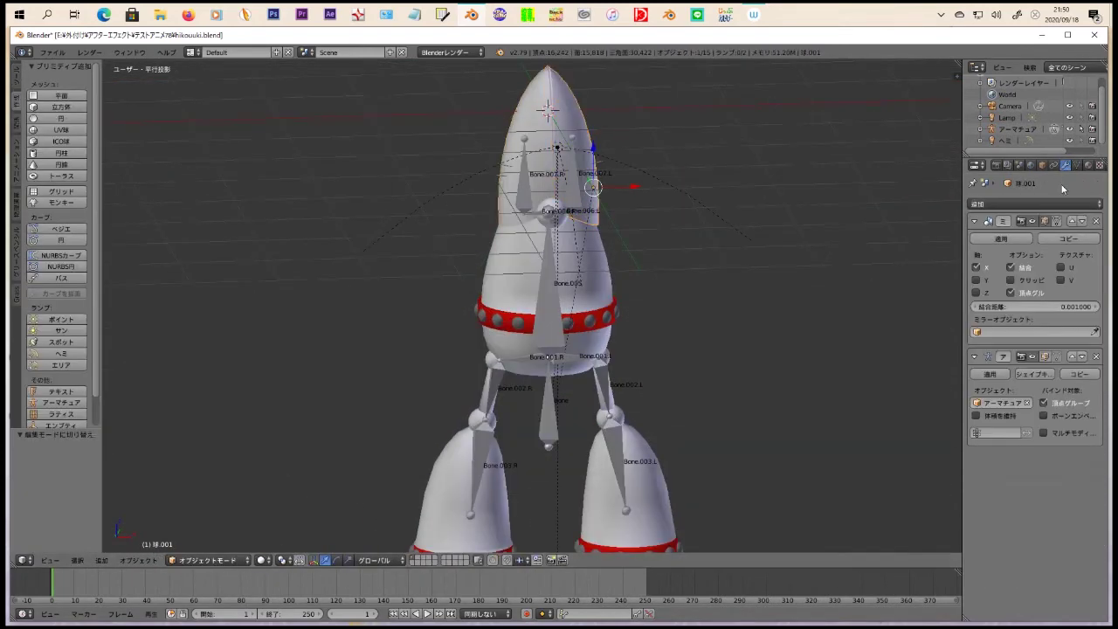
{"action": "key", "text": "a"}
{"action": "key", "text": "a"}
{"action": "key", "text": "l"}
{"action": "key", "text": "Tab"}
{"action": "middle_click_drag", "start_coordinate": [471, 288], "coordinate": [469, 378]}
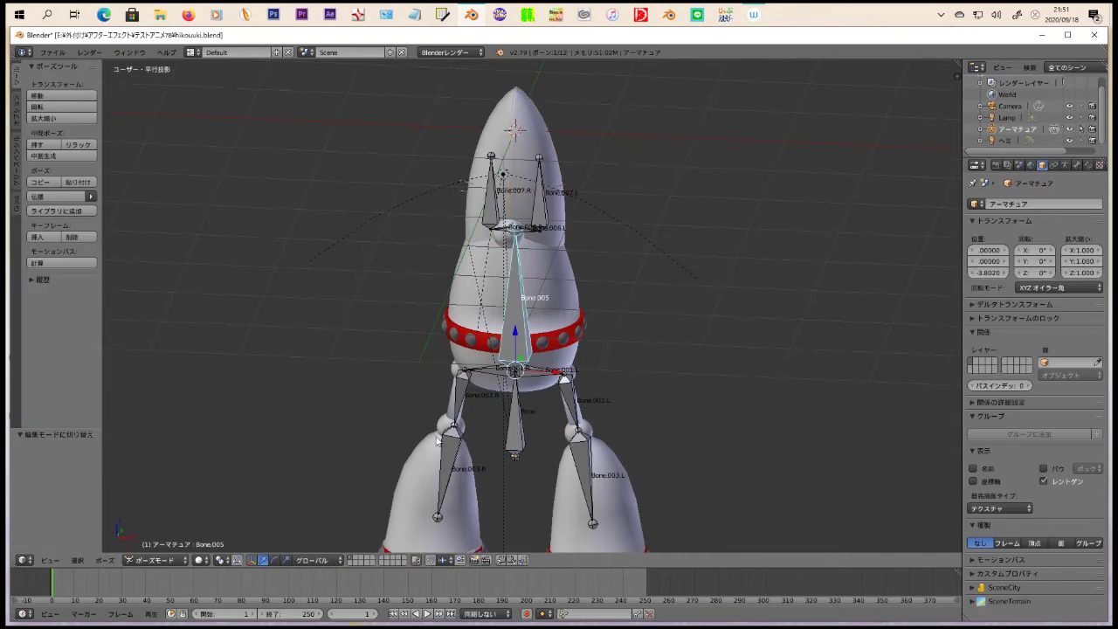
Step: Select the armature plus the head parts: red band, 球.002 and nose cone
{"action": "right_click", "coordinate": [469, 378]}
{"action": "right_click", "coordinate": [515, 332]}
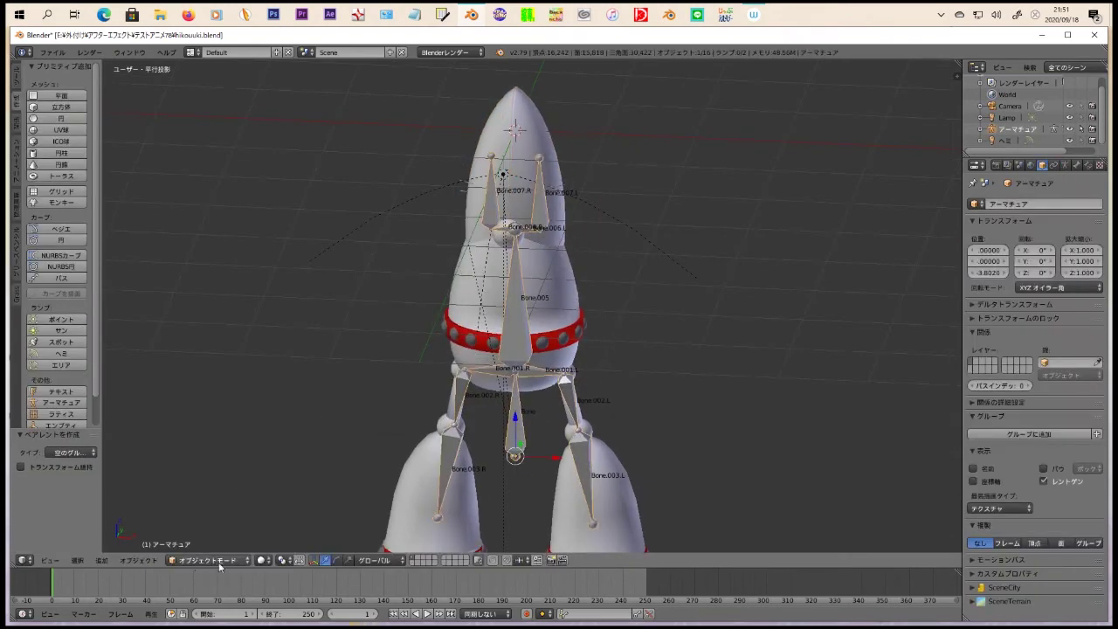
{"action": "right_click", "coordinate": [515, 454]}
{"action": "mouse_move", "coordinate": [515, 454]}
{"action": "middle_mouse_down"}
{"action": "mouse_move", "coordinate": [447, 327]}
{"action": "mouse_move", "coordinate": [411, 331]}
{"action": "middle_mouse_up"}
{"action": "right_click", "coordinate": [446, 326]}
Step: Weight-paint the nose cone, then inspect the Cube head part's weights in local view
{"action": "key", "text": "ctrl+Tab"}
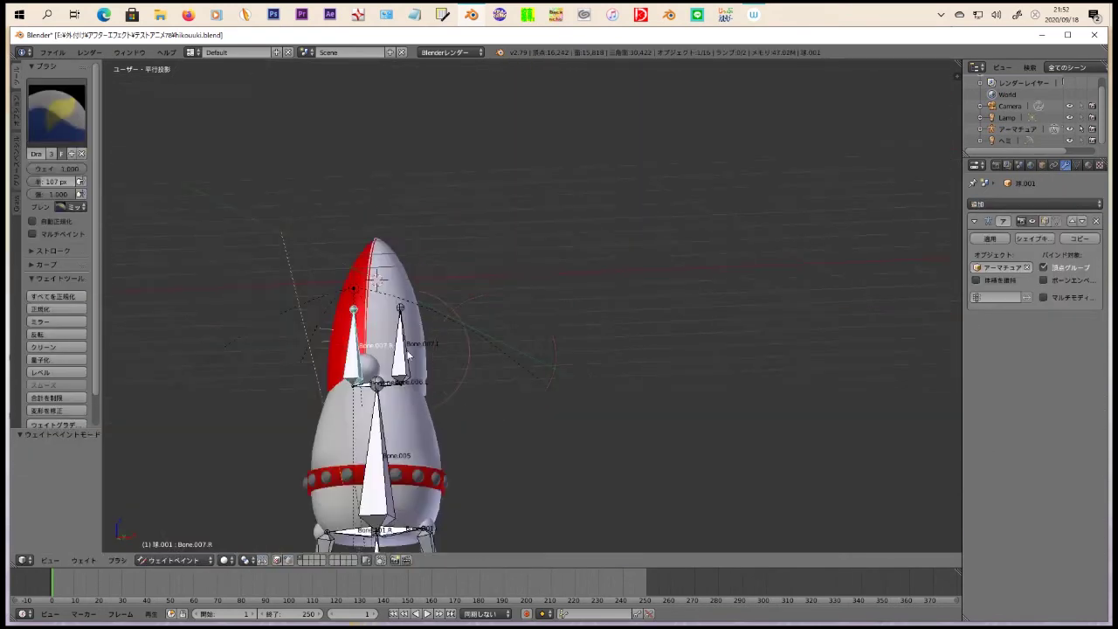
{"action": "left_click", "coordinate": [51, 53]}
{"action": "key", "text": "KP_1"}
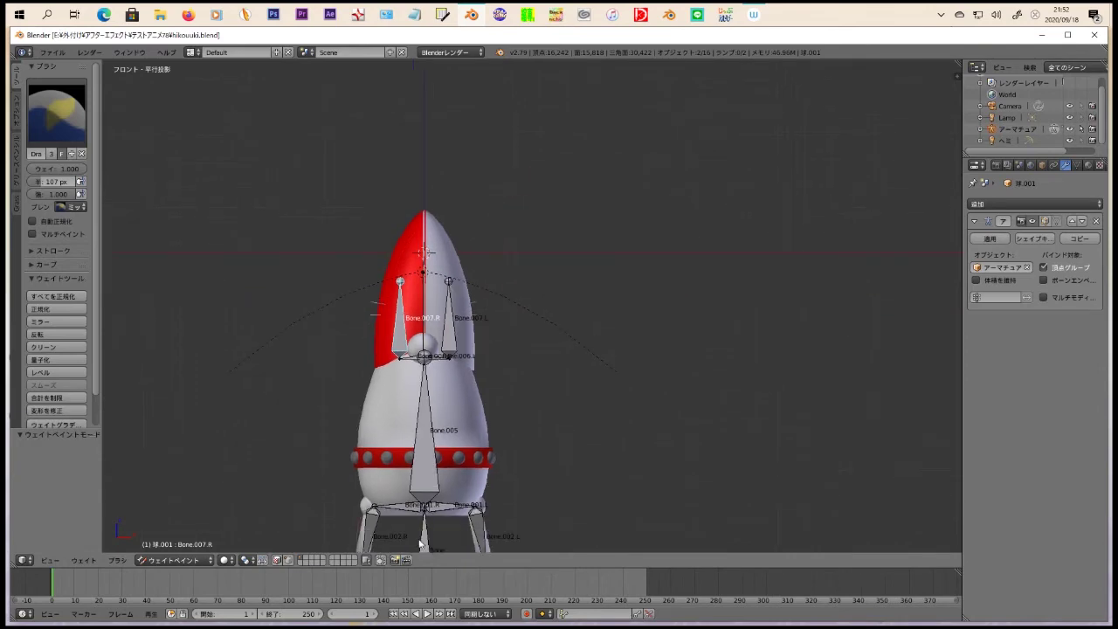
{"action": "scroll", "coordinate": [1026, 132], "scroll_direction": "down", "scroll_amount": 2}
{"action": "left_click", "coordinate": [1027, 132]}
{"action": "key", "text": "KP_Divide"}
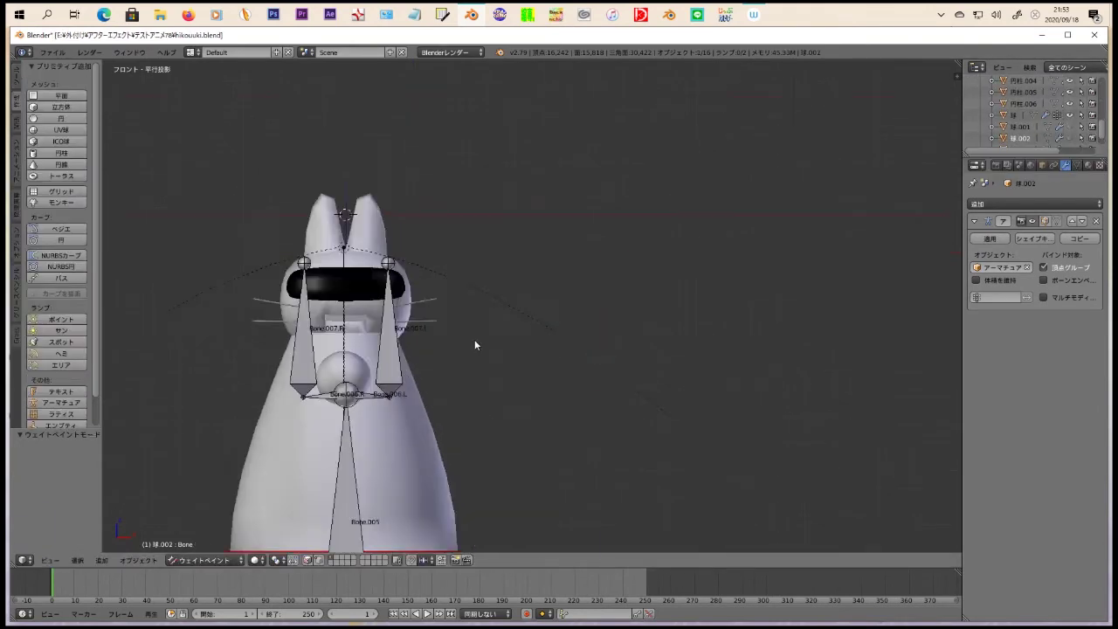
{"action": "key", "text": "KP_Divide"}
Step: Set the render engine to Cycles Render
{"action": "scroll", "coordinate": [651, 387], "scroll_direction": "up", "scroll_amount": 2}
{"action": "scroll", "coordinate": [745, 220], "scroll_direction": "up", "scroll_amount": 1}
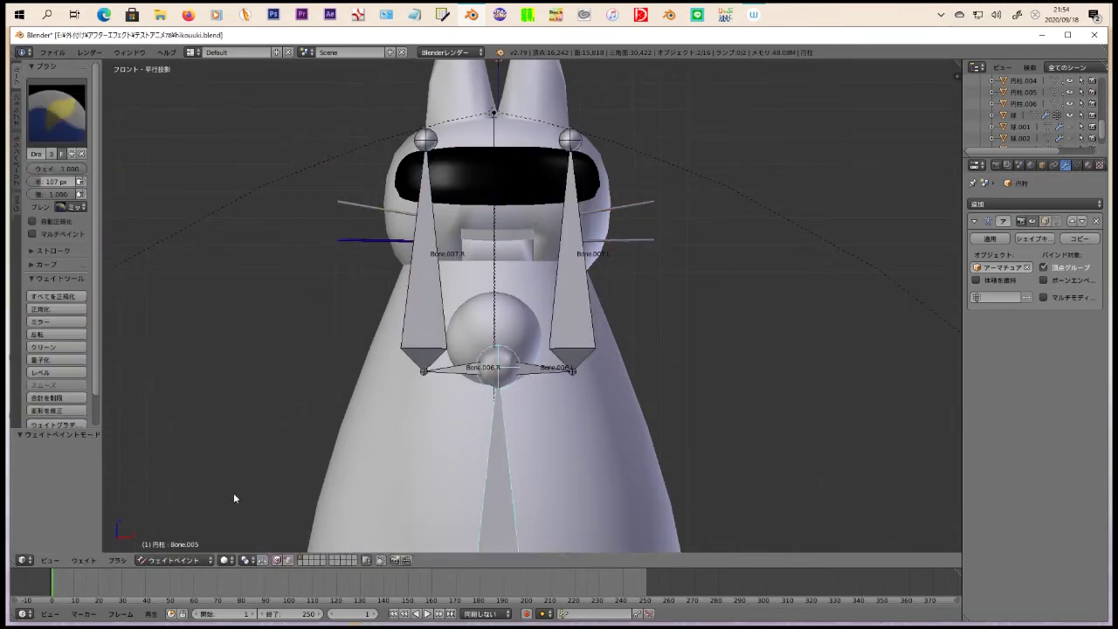
{"action": "scroll", "coordinate": [611, 175], "scroll_direction": "down", "scroll_amount": 5}
{"action": "left_click", "coordinate": [454, 52]}
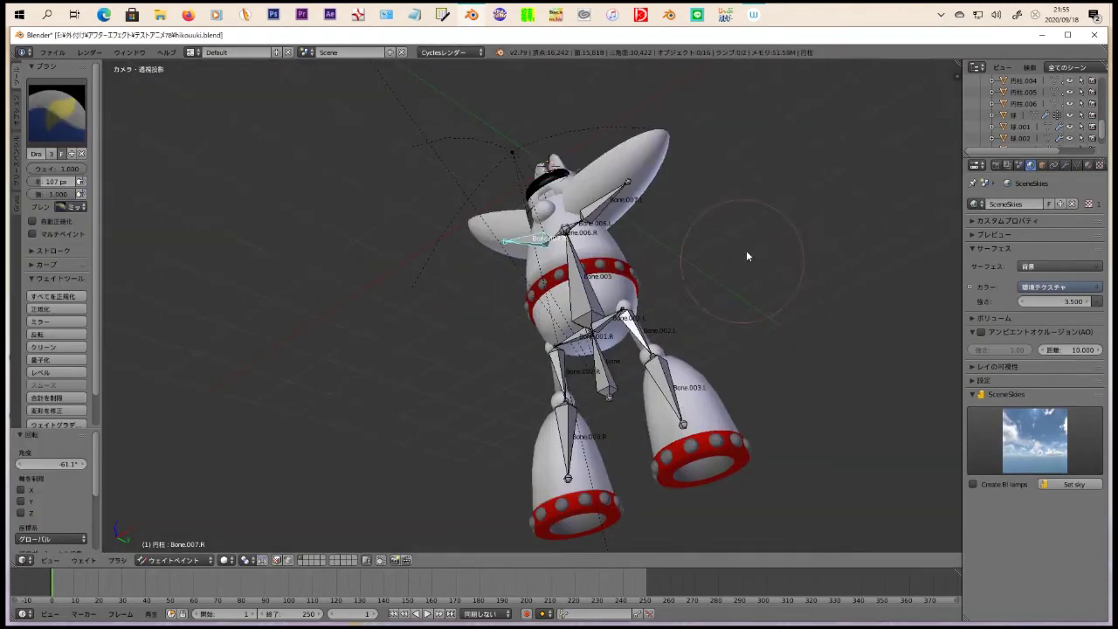
{"action": "left_click", "coordinate": [1087, 164]}
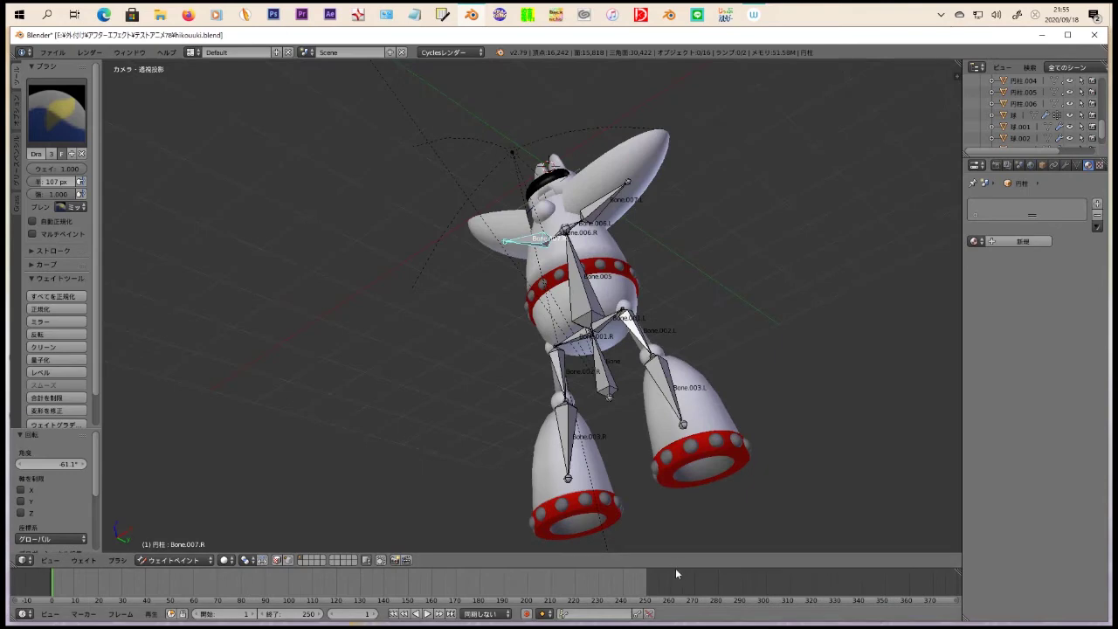
Step: Give the body part 円柱.001's material a Principled BSDF shader in the enlarged node editor
{"action": "left_click_drag", "start_coordinate": [611, 566], "coordinate": [611, 300]}
{"action": "left_click", "coordinate": [21, 613]}
{"action": "left_click", "coordinate": [61, 495]}
{"action": "left_click", "coordinate": [1059, 330]}
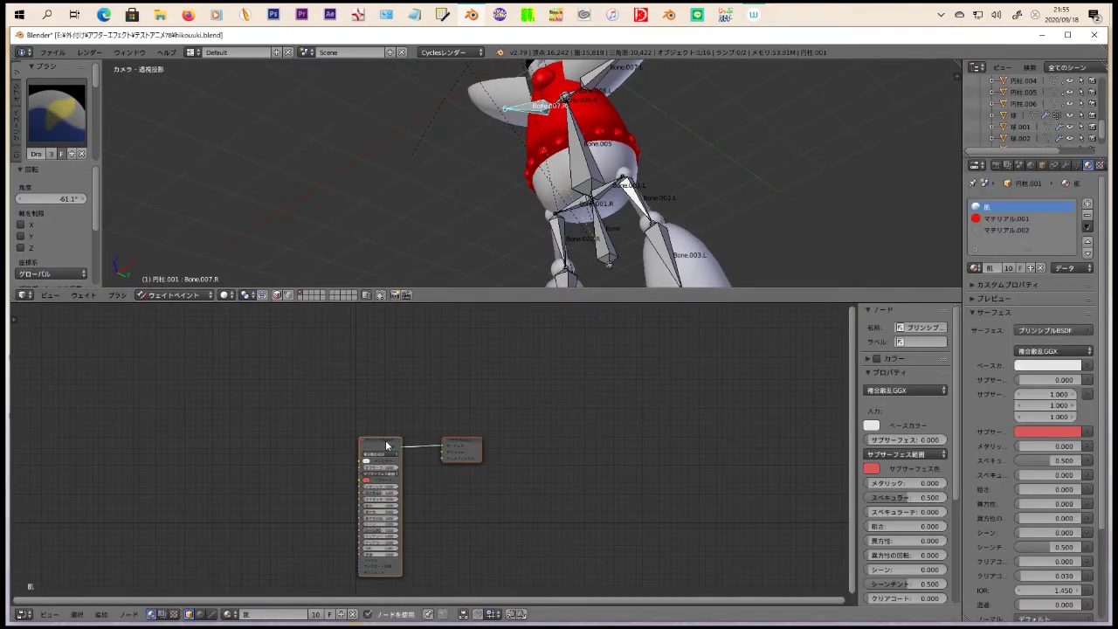
Step: Add an Image Texture node and load the two painted texture images
{"action": "left_click", "coordinate": [102, 614]}
{"action": "left_click", "coordinate": [131, 528]}
{"action": "left_click", "coordinate": [270, 329]}
{"action": "double_click", "coordinate": [180, 124]}
{"action": "left_click", "coordinate": [205, 532]}
{"action": "double_click", "coordinate": [219, 259]}
Step: Add Separate RGB and Normal Map nodes and wire colour, channels and normal into the Principled BSDF
{"action": "left_click", "coordinate": [101, 614]}
{"action": "left_click", "coordinate": [193, 482]}
{"action": "left_click", "coordinate": [101, 614]}
{"action": "left_click", "coordinate": [201, 559]}
{"action": "left_click_drag", "start_coordinate": [166, 408], "coordinate": [211, 483]}
{"action": "left_click_drag", "start_coordinate": [308, 319], "coordinate": [477, 370]}
{"action": "left_click_drag", "start_coordinate": [273, 443], "coordinate": [455, 513]}
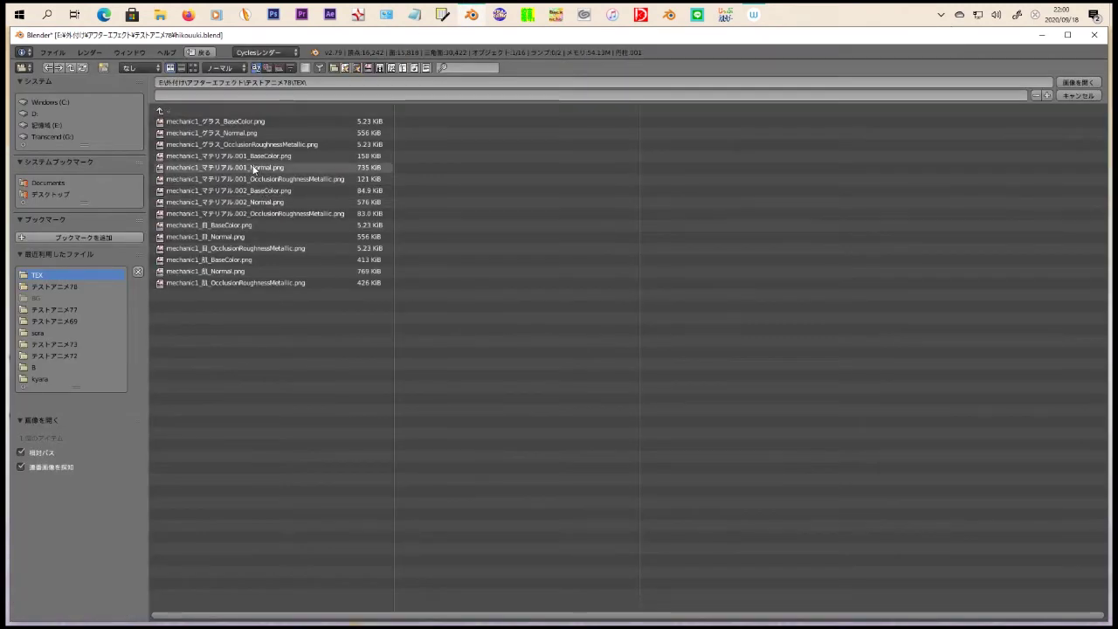
{"action": "left_click", "coordinate": [102, 616]}
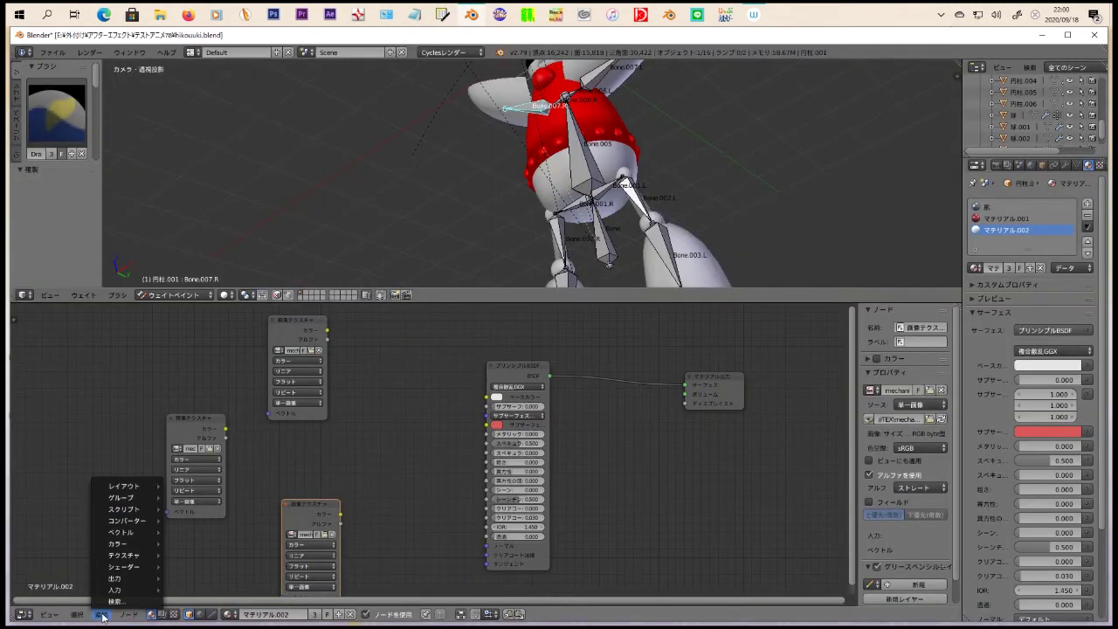
{"action": "left_click_drag", "start_coordinate": [327, 330], "coordinate": [464, 425]}
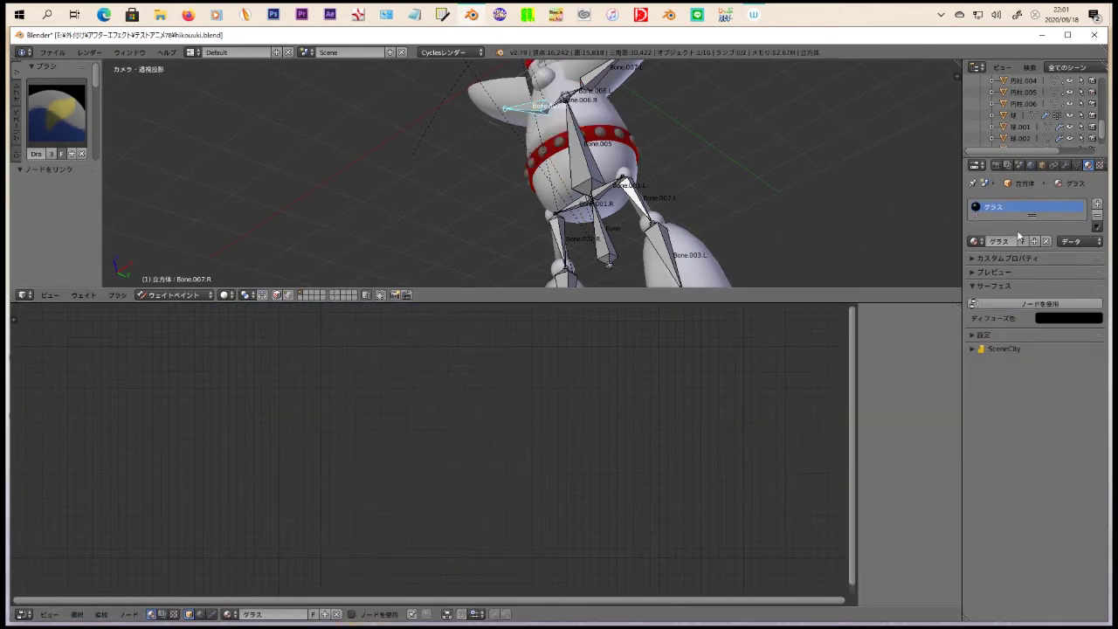
Step: Add texture nodes for the グラス material and link the Normal Map into its Principled BSDF
{"action": "left_click", "coordinate": [102, 615]}
{"action": "left_click", "coordinate": [103, 615]}
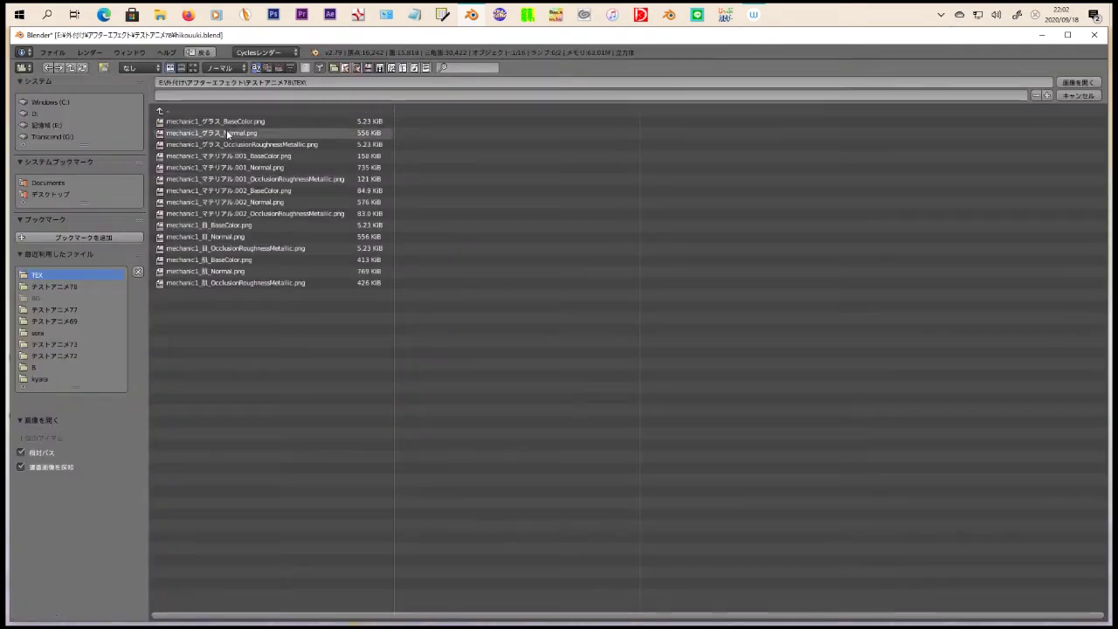
{"action": "left_click_drag", "start_coordinate": [221, 425], "coordinate": [476, 501]}
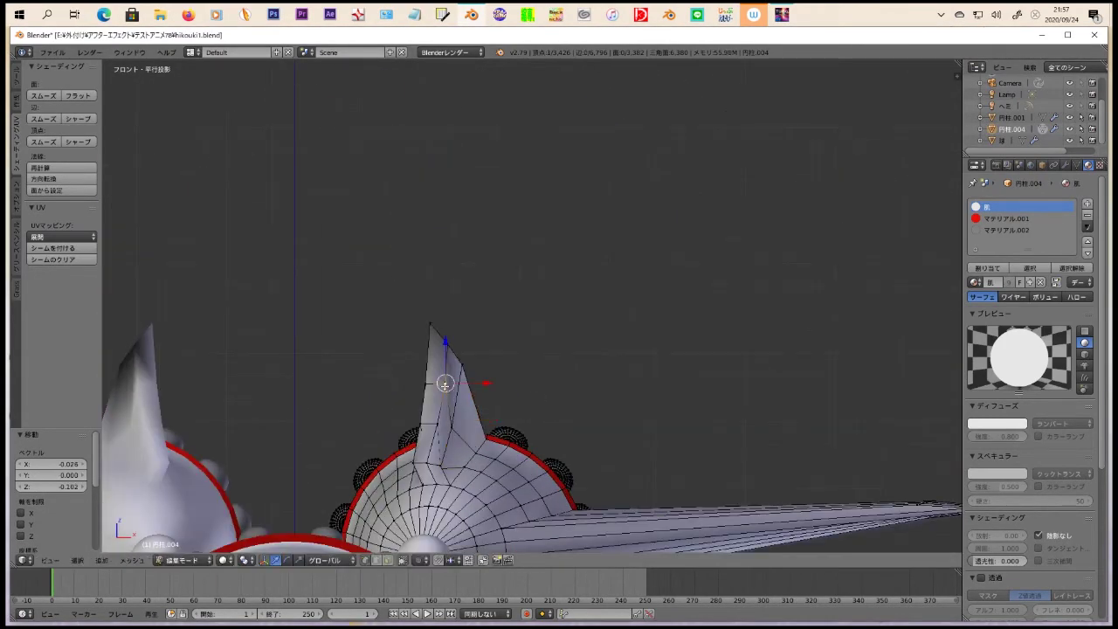
Step: Delete the selected faces and bring the fin into front view
{"action": "key", "text": "x"}
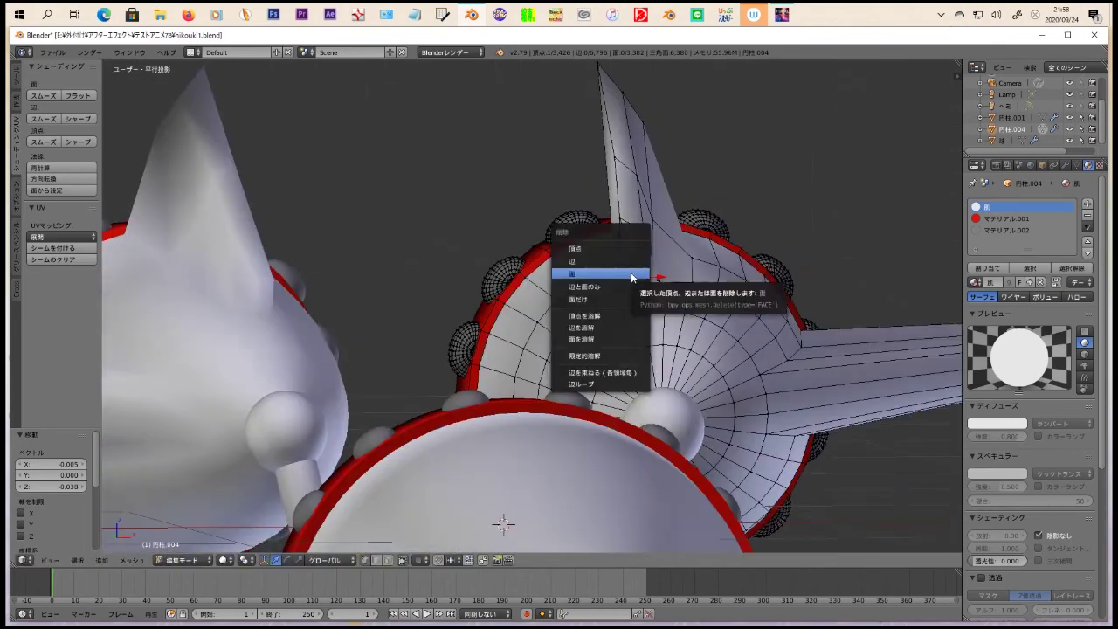
{"action": "left_click", "coordinate": [632, 277]}
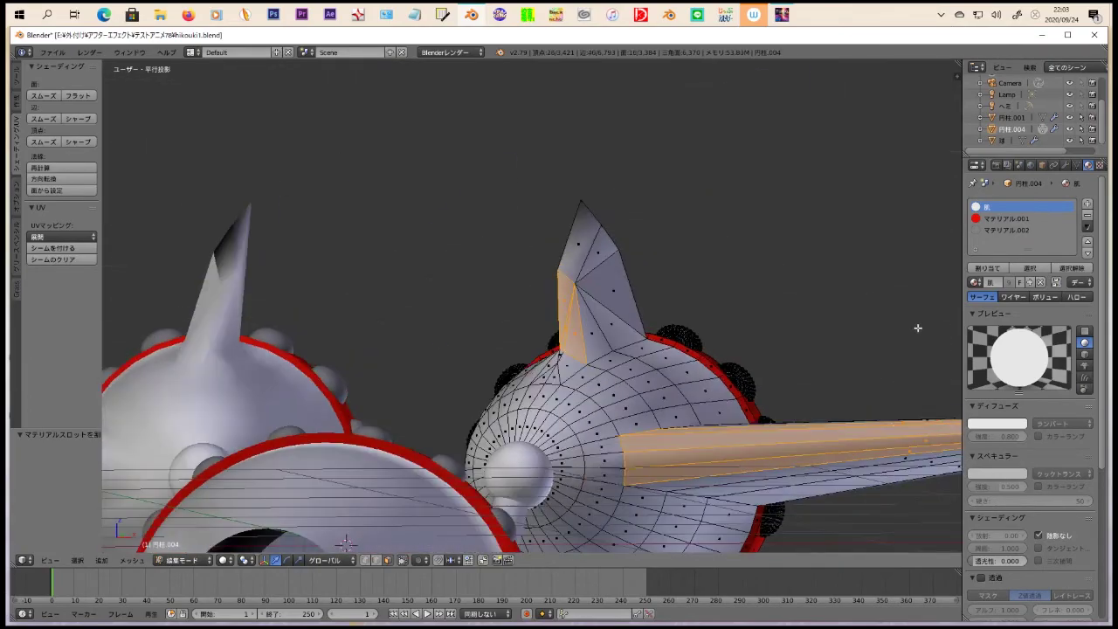
{"action": "middle_click_drag", "start_coordinate": [917, 327], "coordinate": [625, 339]}
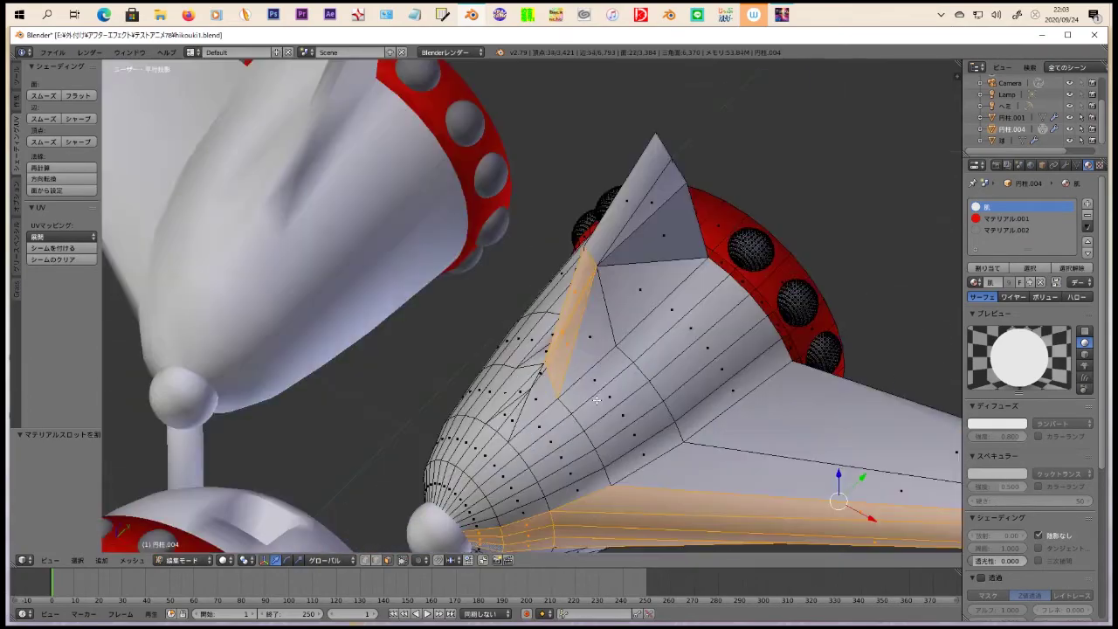
{"action": "key", "text": "ctrl+KP_1"}
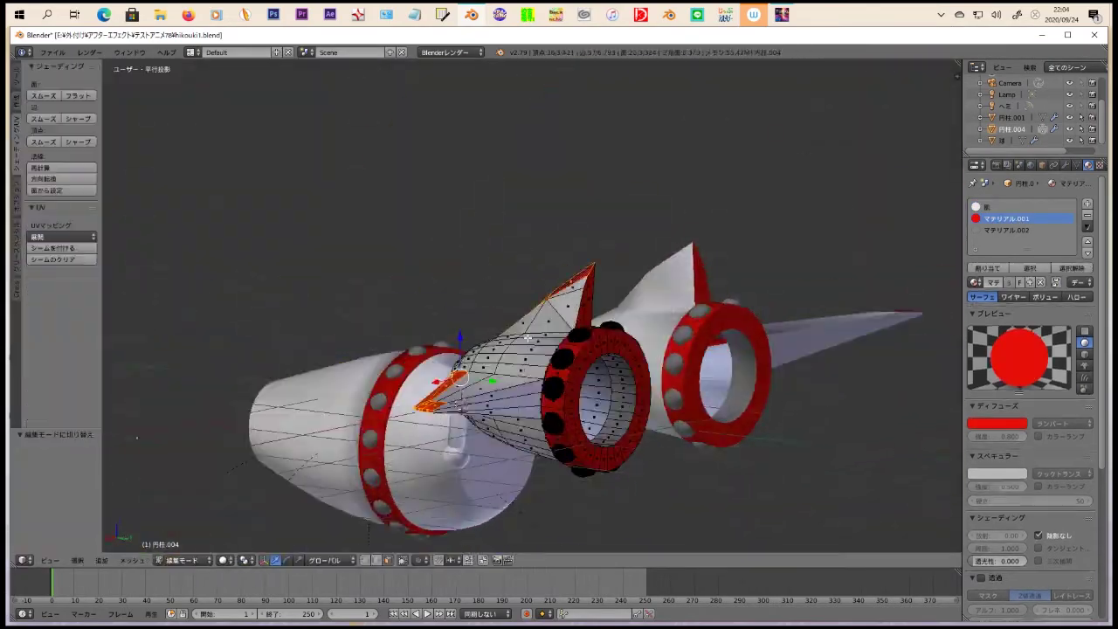
{"action": "key", "text": "KP_1"}
{"action": "scroll", "coordinate": [533, 305], "scroll_direction": "up", "scroll_amount": 5}
Step: Move the vertex near the fin tip to reshape the fin
{"action": "right_click", "coordinate": [591, 249]}
{"action": "key", "text": "g"}
{"action": "left_click", "coordinate": [702, 284]}
{"action": "middle_click_drag", "start_coordinate": [702, 285], "coordinate": [669, 309]}
Step: Add a new cylinder at the 3D cursor and set its cap fill
{"action": "scroll", "coordinate": [751, 296], "scroll_direction": "up", "scroll_amount": 2}
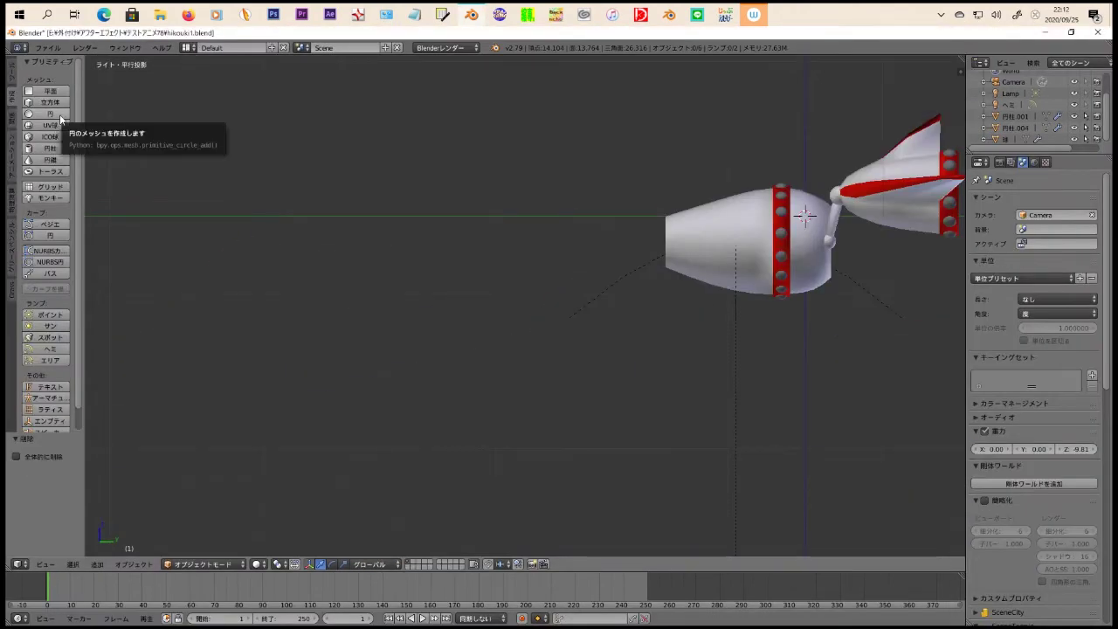
{"action": "left_click", "coordinate": [50, 147]}
{"action": "left_click", "coordinate": [44, 546]}
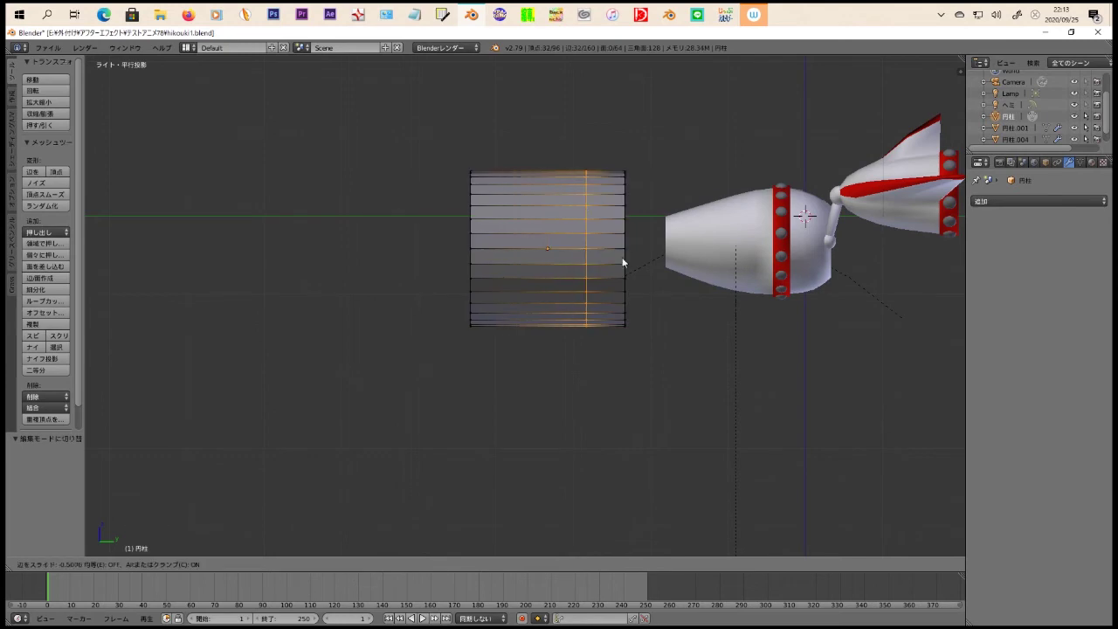
Step: Add a loop cut to the cone and move the whole cone against the body
{"action": "left_click", "coordinate": [622, 262]}
{"action": "middle_click_drag", "start_coordinate": [623, 262], "coordinate": [591, 307]}
{"action": "key", "text": "KP_3"}
{"action": "key", "text": "a"}
{"action": "key", "text": "g"}
{"action": "left_click", "coordinate": [437, 277]}
Step: Scale and shift the cone's edge loops, shrinking the rear loop along Z
{"action": "middle_click_drag", "start_coordinate": [636, 217], "coordinate": [484, 285]}
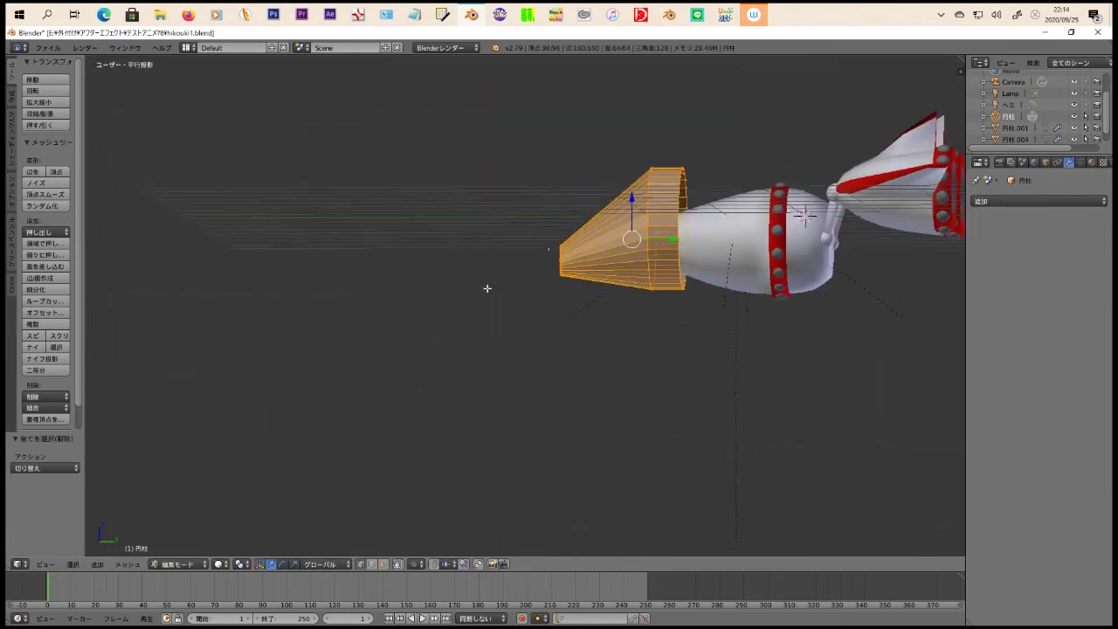
{"action": "left_click", "coordinate": [631, 287]}
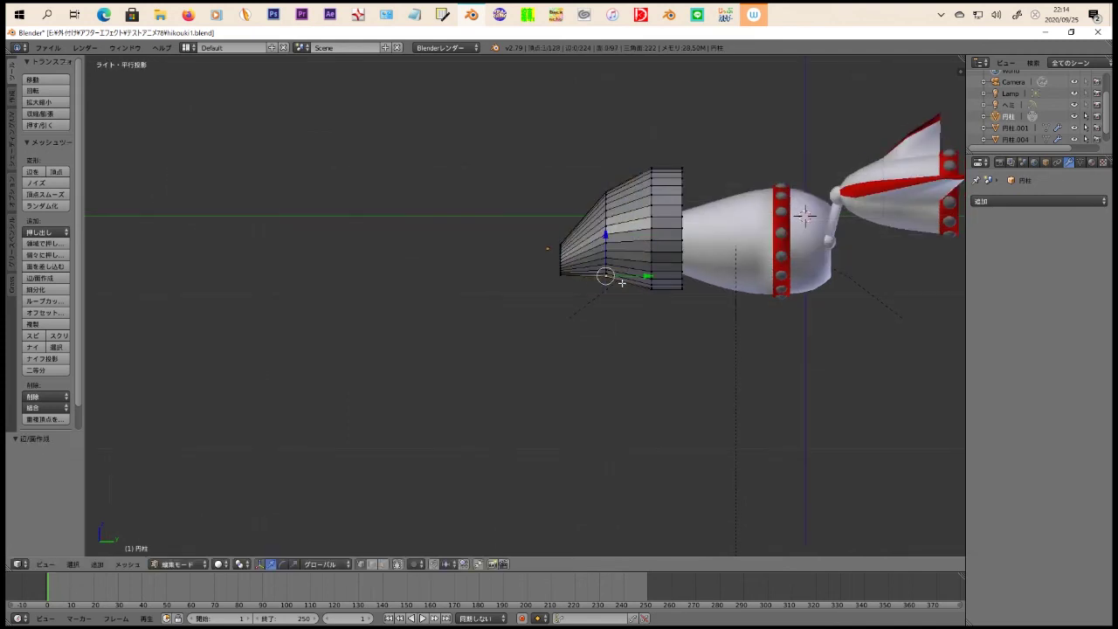
{"action": "left_click", "coordinate": [631, 299]}
{"action": "middle_click_drag", "start_coordinate": [631, 299], "coordinate": [663, 306]}
{"action": "right_click", "coordinate": [681, 278], "text": "alt"}
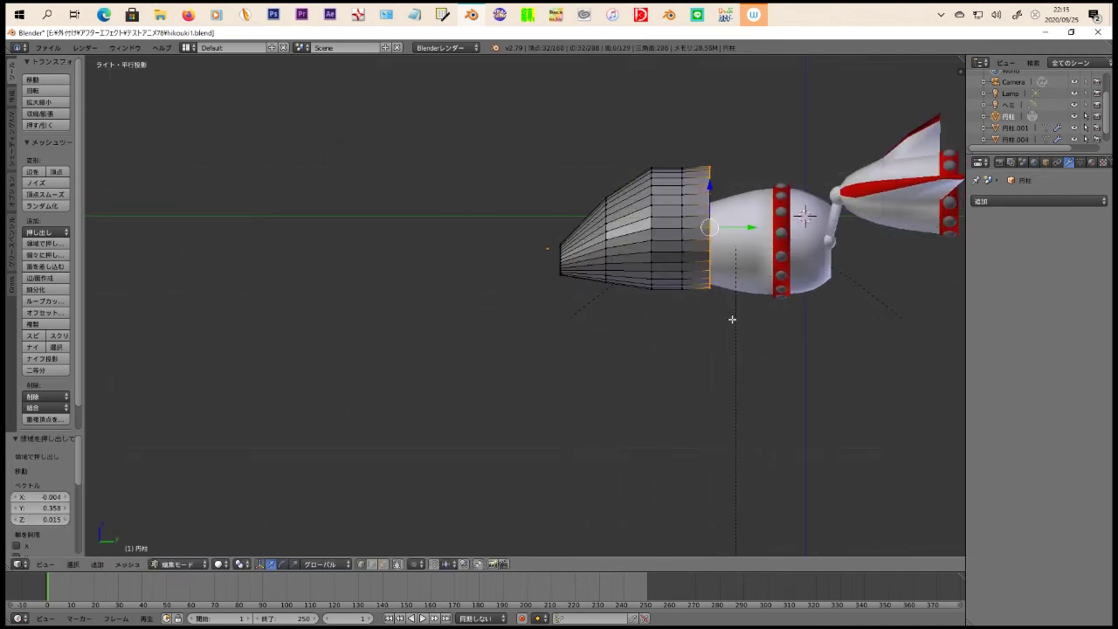
{"action": "scroll", "coordinate": [718, 298], "scroll_direction": "down", "scroll_amount": 1}
{"action": "key", "text": "g"}
{"action": "key", "text": "z"}
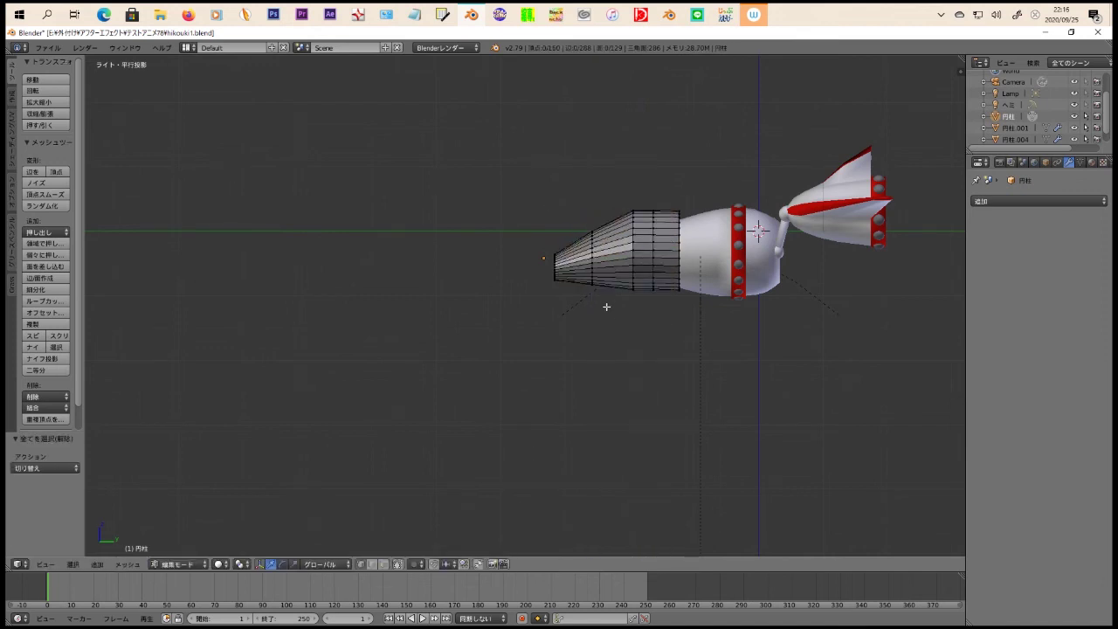
{"action": "middle_click_drag", "start_coordinate": [723, 240], "coordinate": [747, 256]}
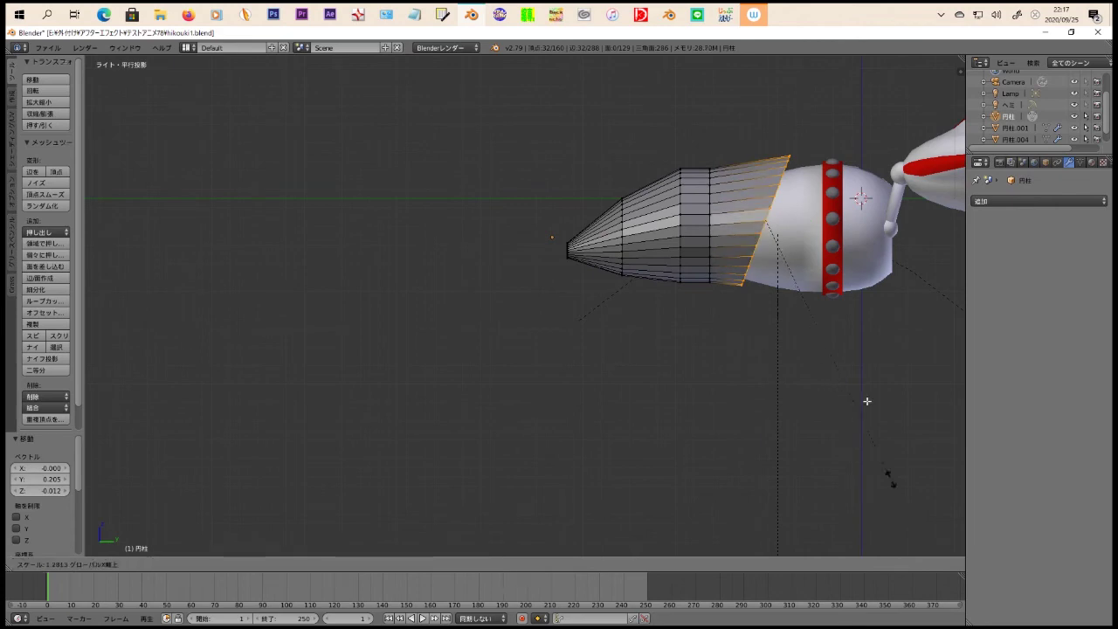
{"action": "left_click", "coordinate": [795, 355]}
Step: Move the selected edge loop into place, checking front, top and right views
{"action": "key", "text": "KP_1"}
{"action": "key", "text": "KP_7"}
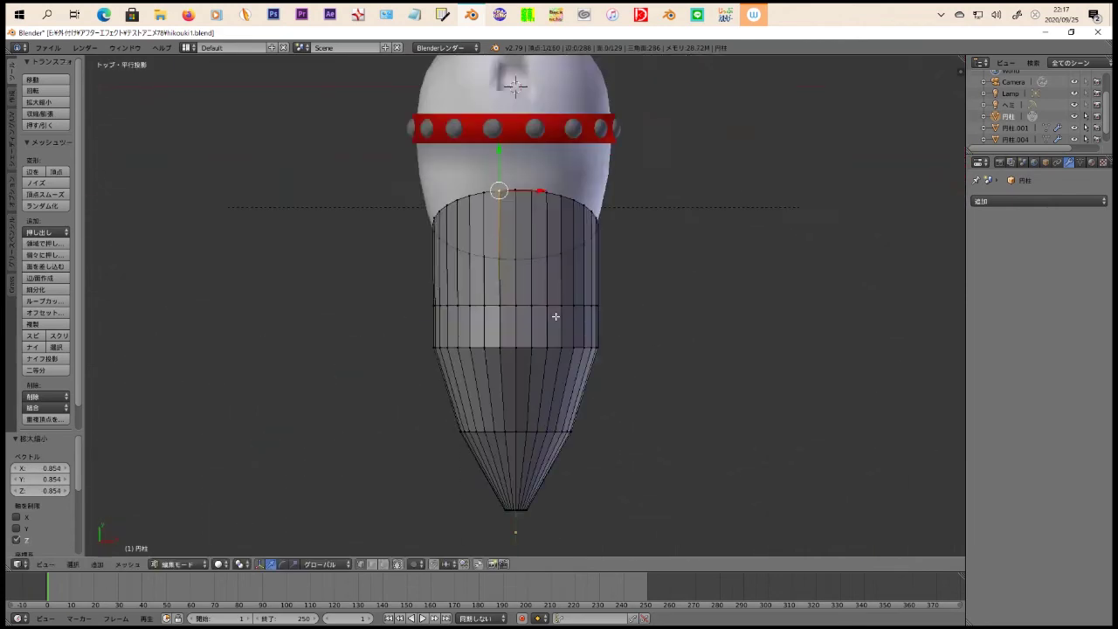
{"action": "key", "text": "KP_3"}
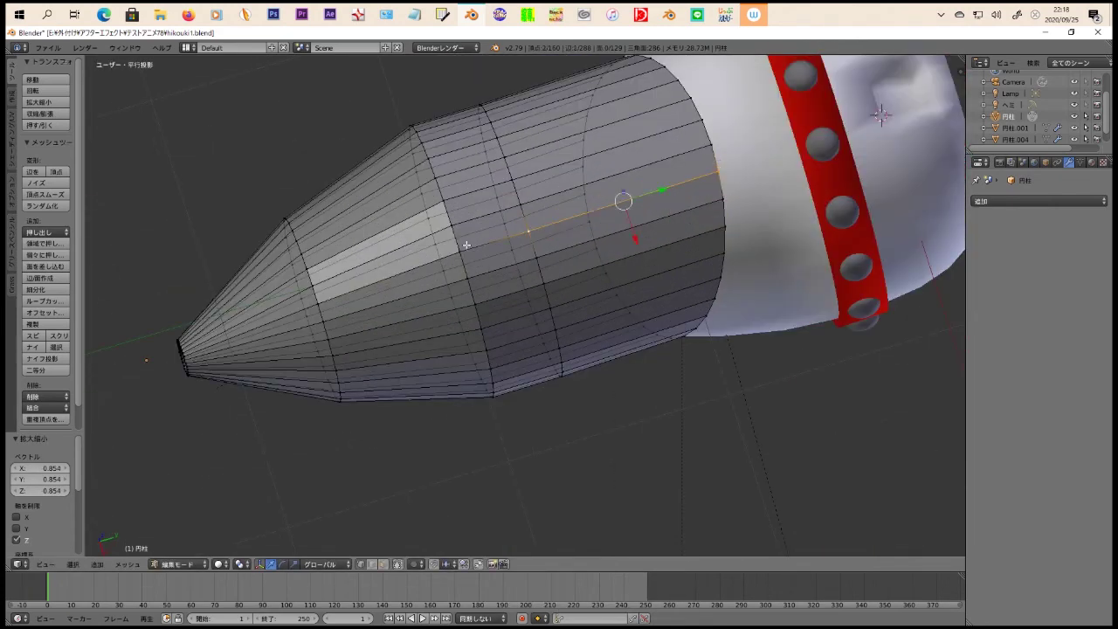
{"action": "middle_click_drag", "start_coordinate": [524, 350], "coordinate": [659, 440]}
{"action": "scroll", "coordinate": [659, 439], "scroll_direction": "up", "scroll_amount": 5}
{"action": "key", "text": "KP_1"}
{"action": "key", "text": "KP_7"}
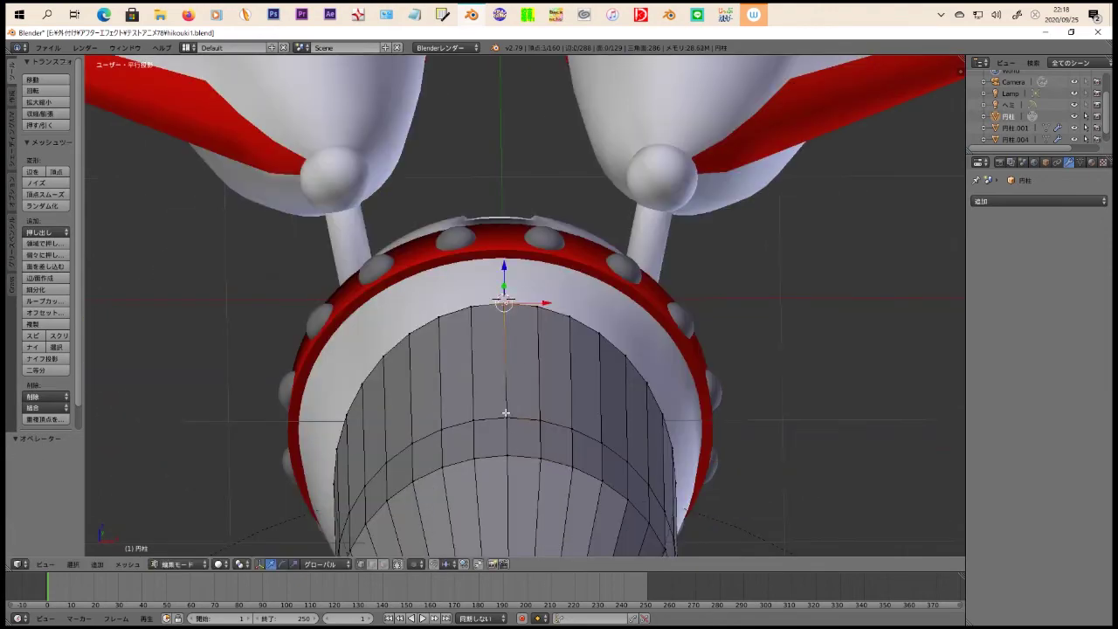
{"action": "key", "text": "KP_3"}
{"action": "left_click", "coordinate": [794, 397]}
Step: Review the tapered cone from front, side and top views and clear the selection
{"action": "key", "text": "KP_1"}
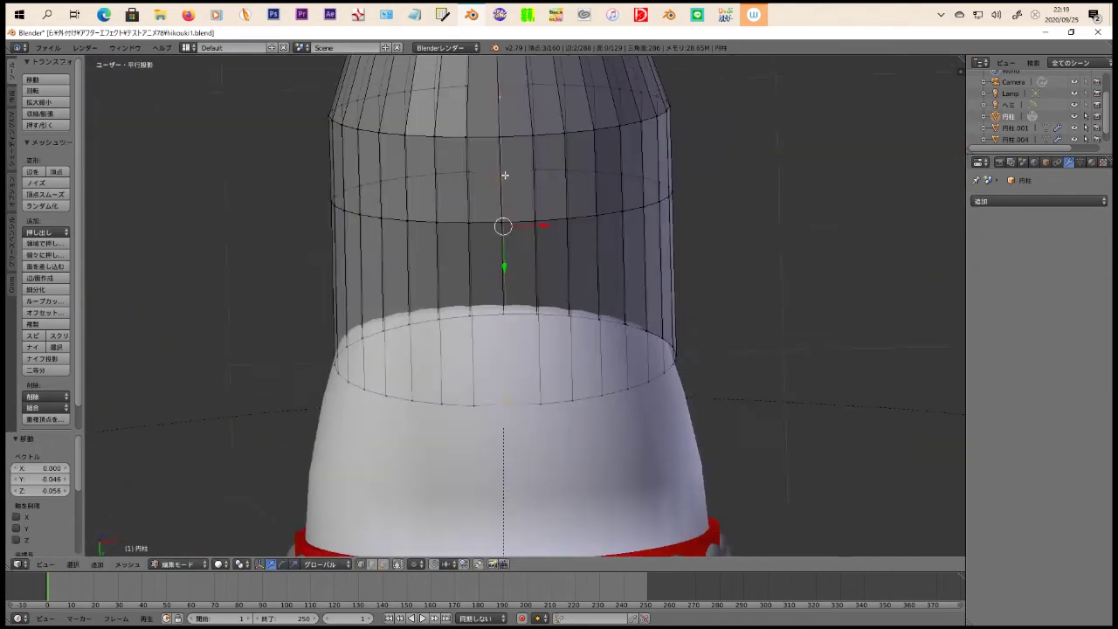
{"action": "key", "text": "KP_3"}
{"action": "scroll", "coordinate": [441, 418], "scroll_direction": "down", "scroll_amount": 3}
{"action": "mouse_move", "coordinate": [608, 424]}
{"action": "middle_mouse_down"}
{"action": "mouse_move", "coordinate": [568, 436]}
{"action": "mouse_move", "coordinate": [332, 281]}
{"action": "mouse_move", "coordinate": [524, 437]}
{"action": "mouse_move", "coordinate": [232, 362]}
{"action": "middle_mouse_up"}
{"action": "key", "text": "KP_3"}
{"action": "scroll", "coordinate": [201, 353], "scroll_direction": "up", "scroll_amount": 2}
{"action": "key", "text": "a"}
{"action": "key", "text": "a"}
{"action": "key", "text": "KP_7"}
{"action": "key", "text": "a"}
{"action": "key", "text": "KP_1"}
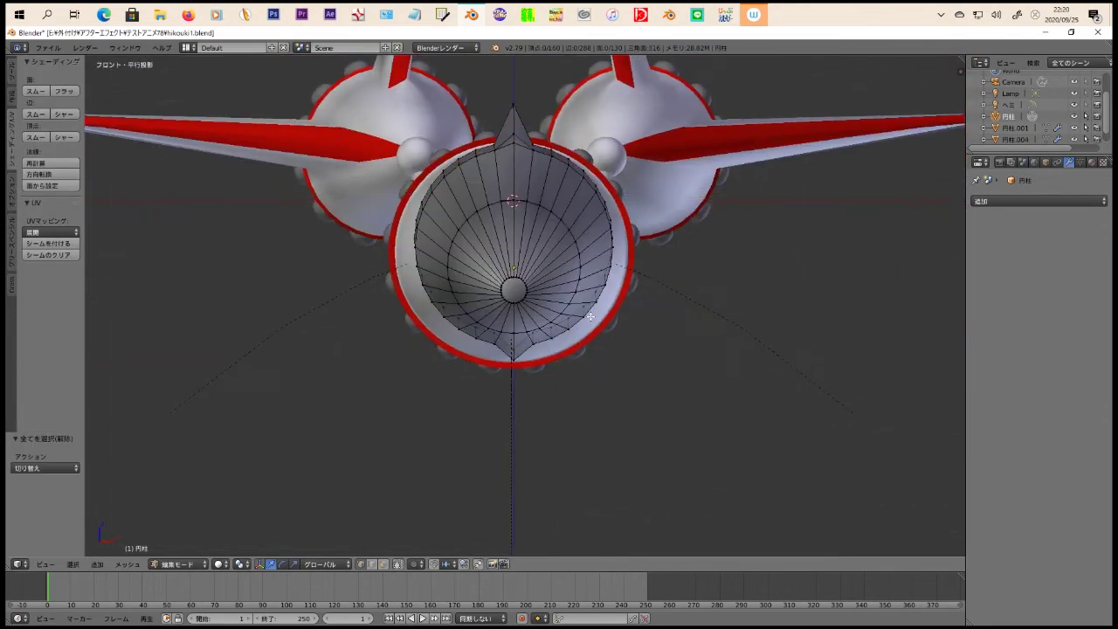
Step: Try a delete on the cone, then undo it
{"action": "scroll", "coordinate": [422, 238], "scroll_direction": "up", "scroll_amount": 3}
{"action": "scroll", "coordinate": [410, 384], "scroll_direction": "down", "scroll_amount": 3}
{"action": "key", "text": "x"}
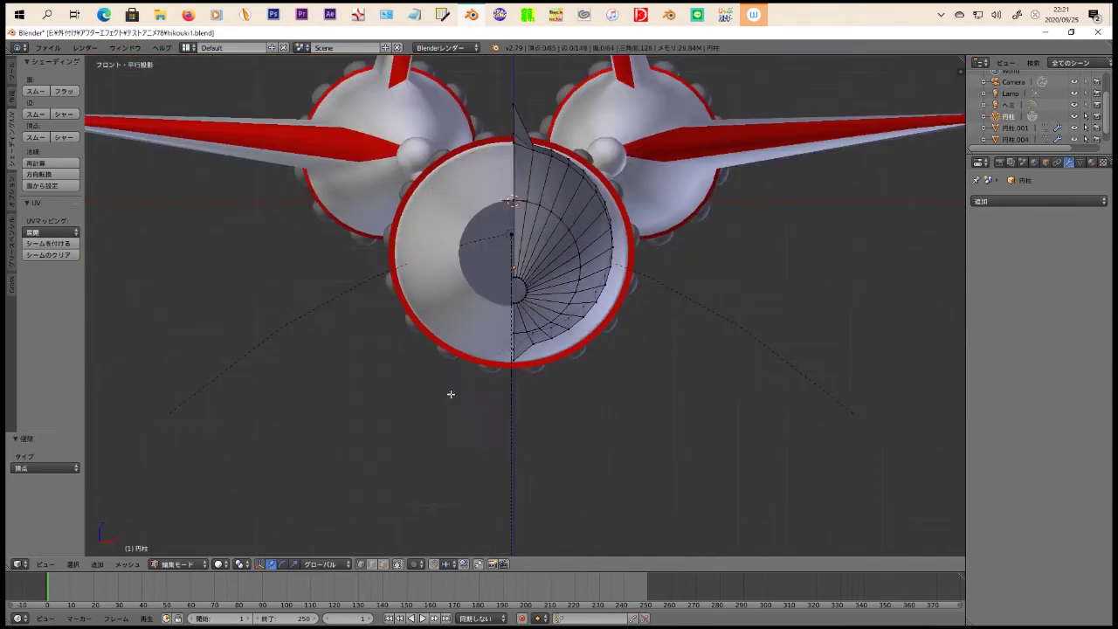
{"action": "left_click", "coordinate": [407, 392]}
{"action": "scroll", "coordinate": [459, 387], "scroll_direction": "up", "scroll_amount": 3}
{"action": "key", "text": "ctrl+z"}
{"action": "key", "text": "ctrl+z"}
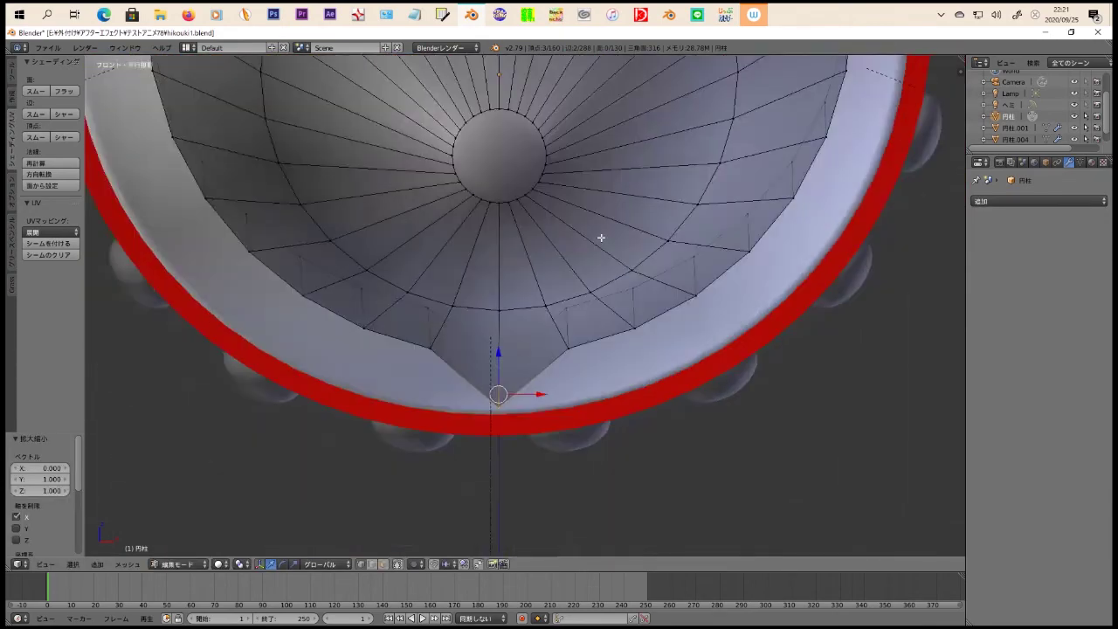
{"action": "scroll", "coordinate": [599, 236], "scroll_direction": "down", "scroll_amount": 3}
Step: Box-select the cone's left half and delete its vertices
{"action": "key", "text": "b"}
{"action": "left_click_drag", "start_coordinate": [131, 70], "coordinate": [547, 317]}
{"action": "key", "text": "x"}
{"action": "scroll", "coordinate": [546, 317], "scroll_direction": "down", "scroll_amount": 3}
{"action": "left_click", "coordinate": [1039, 201]}
Step: Add a Mirror modifier to the half cone and assign the 肌 material
{"action": "left_click", "coordinate": [851, 316]}
{"action": "middle_click_drag", "start_coordinate": [851, 316], "coordinate": [922, 248]}
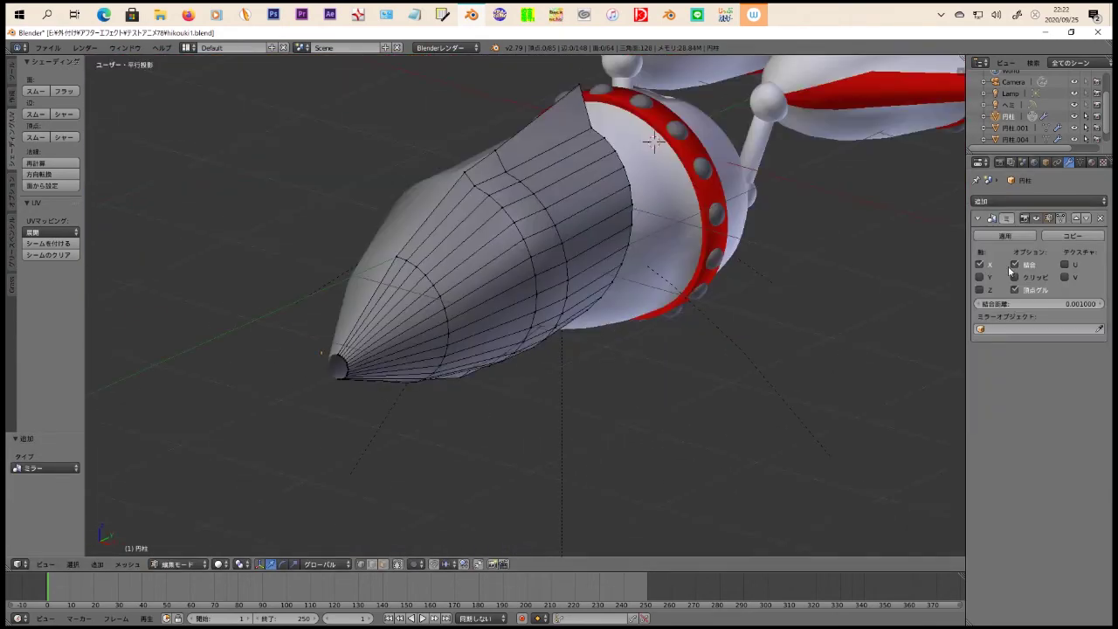
{"action": "left_click", "coordinate": [892, 304]}
{"action": "mouse_move", "coordinate": [893, 303]}
{"action": "middle_mouse_down"}
{"action": "mouse_move", "coordinate": [719, 179]}
{"action": "mouse_move", "coordinate": [606, 192]}
{"action": "middle_mouse_up"}
Step: Select the whole cone mesh and inspect it from below and up close
{"action": "key", "text": "a"}
{"action": "scroll", "coordinate": [407, 232], "scroll_direction": "up", "scroll_amount": 4}
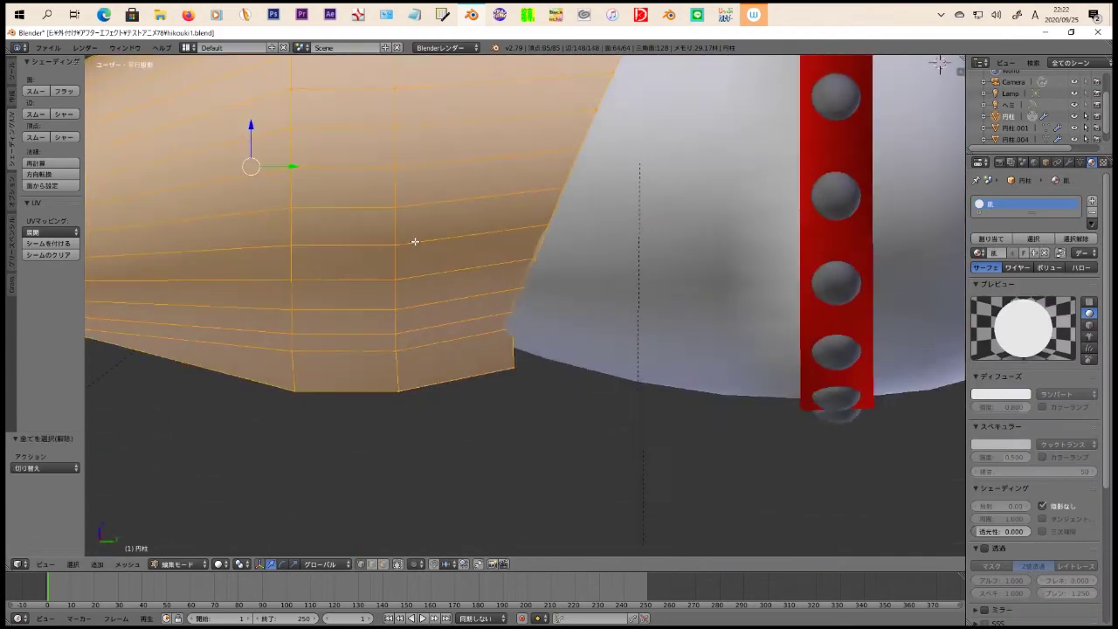
{"action": "scroll", "coordinate": [583, 213], "scroll_direction": "up", "scroll_amount": 3}
{"action": "key", "text": "ctrl+KP_7"}
{"action": "scroll", "coordinate": [653, 382], "scroll_direction": "down", "scroll_amount": 3}
{"action": "mouse_move", "coordinate": [675, 344]}
{"action": "middle_mouse_down"}
{"action": "mouse_move", "coordinate": [667, 527]}
{"action": "mouse_move", "coordinate": [561, 160]}
{"action": "mouse_move", "coordinate": [156, 356]}
{"action": "middle_mouse_up"}
{"action": "scroll", "coordinate": [156, 356], "scroll_direction": "up", "scroll_amount": 3}
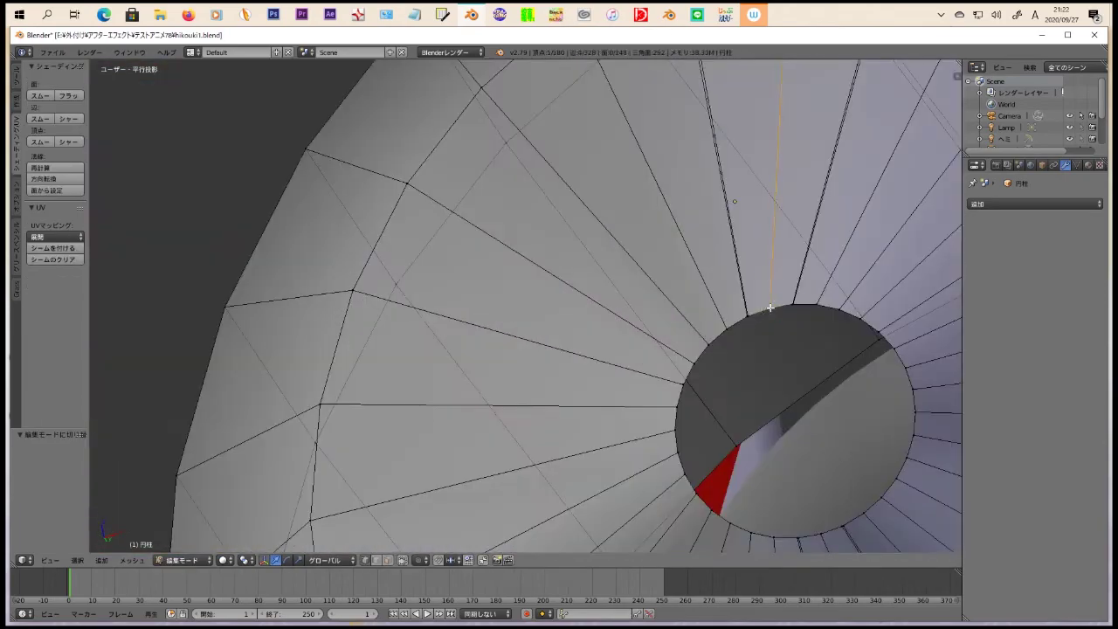
Step: Add a single-bone armature at the 3D cursor and show its skeleton settings
{"action": "key", "text": "KP_7"}
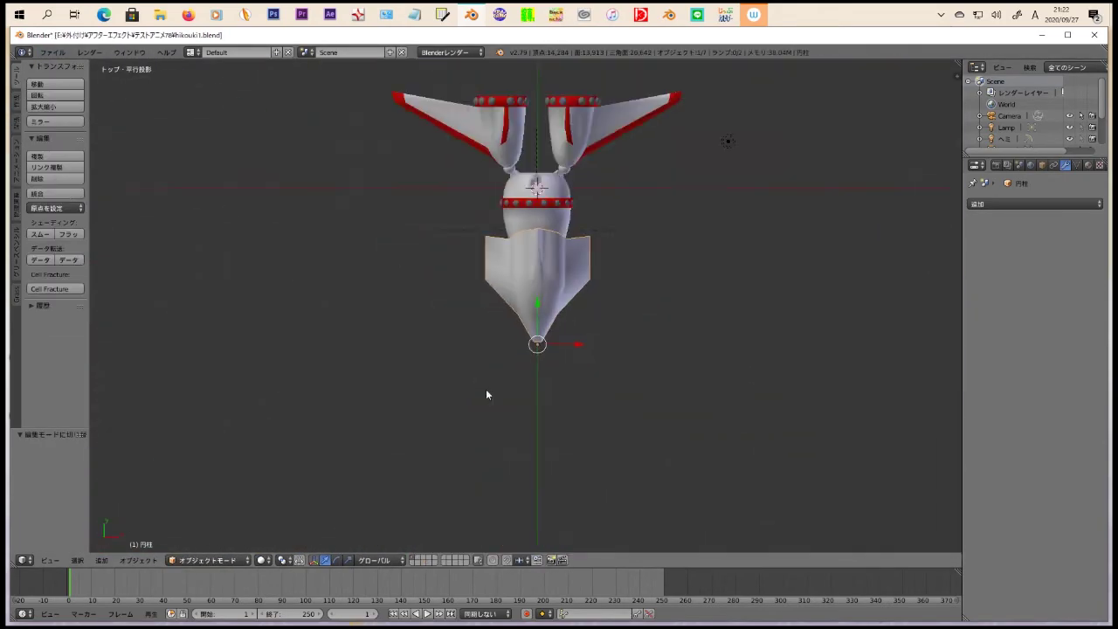
{"action": "left_click", "coordinate": [126, 483]}
{"action": "key", "text": "KP_3"}
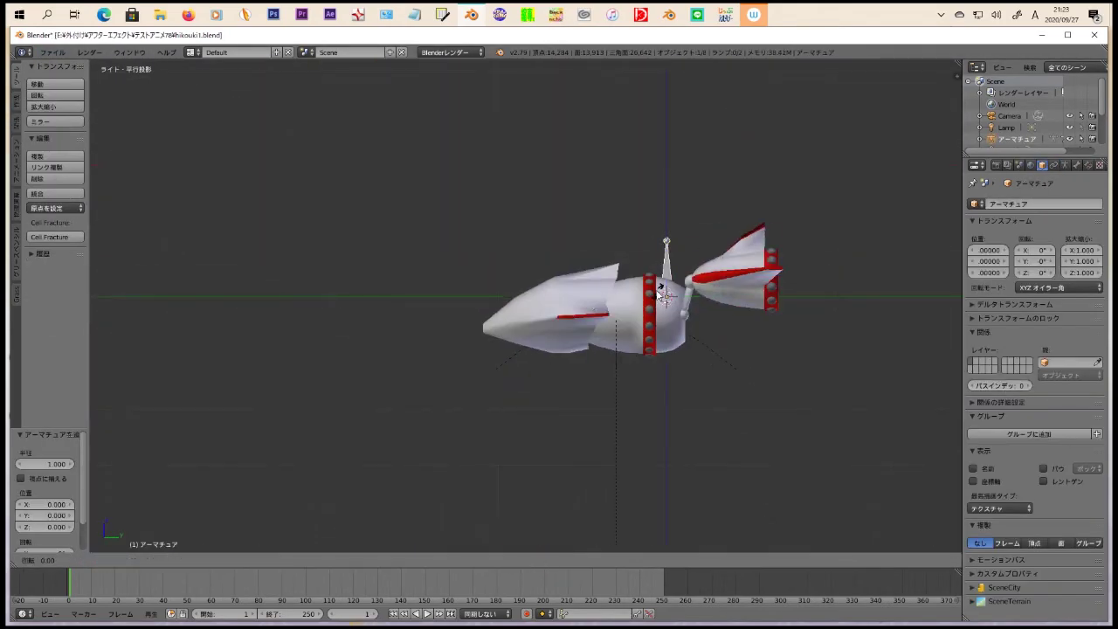
{"action": "left_click", "coordinate": [1064, 164]}
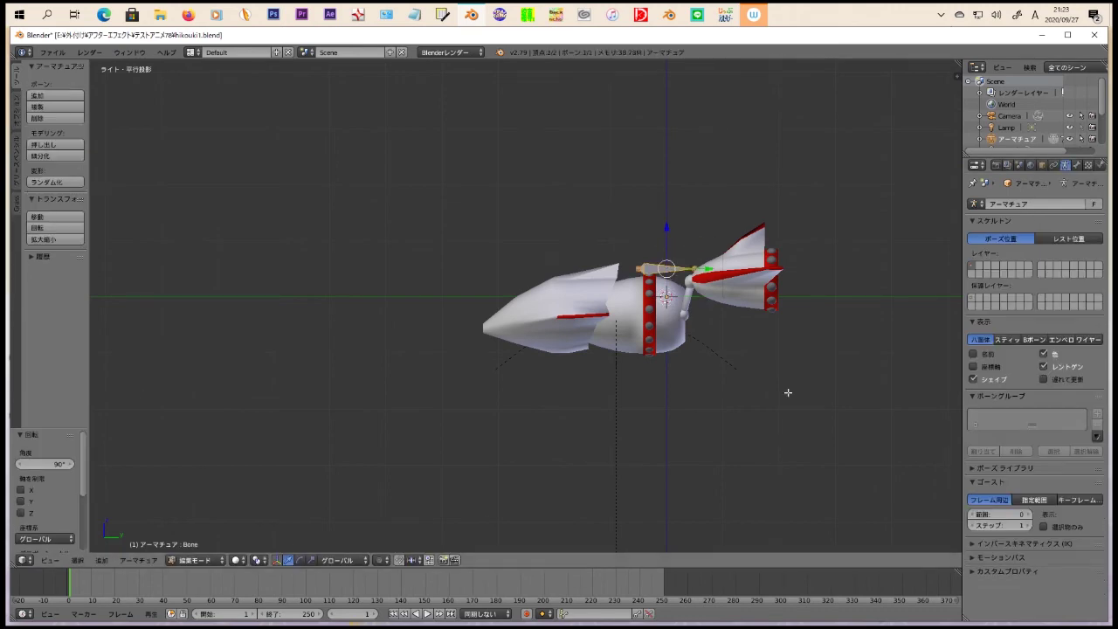
Step: Extrude a new bone from the armature toward an engine pod
{"action": "key", "text": "ctrl+KP_7"}
{"action": "scroll", "coordinate": [783, 444], "scroll_direction": "up", "scroll_amount": 7}
{"action": "key", "text": "e"}
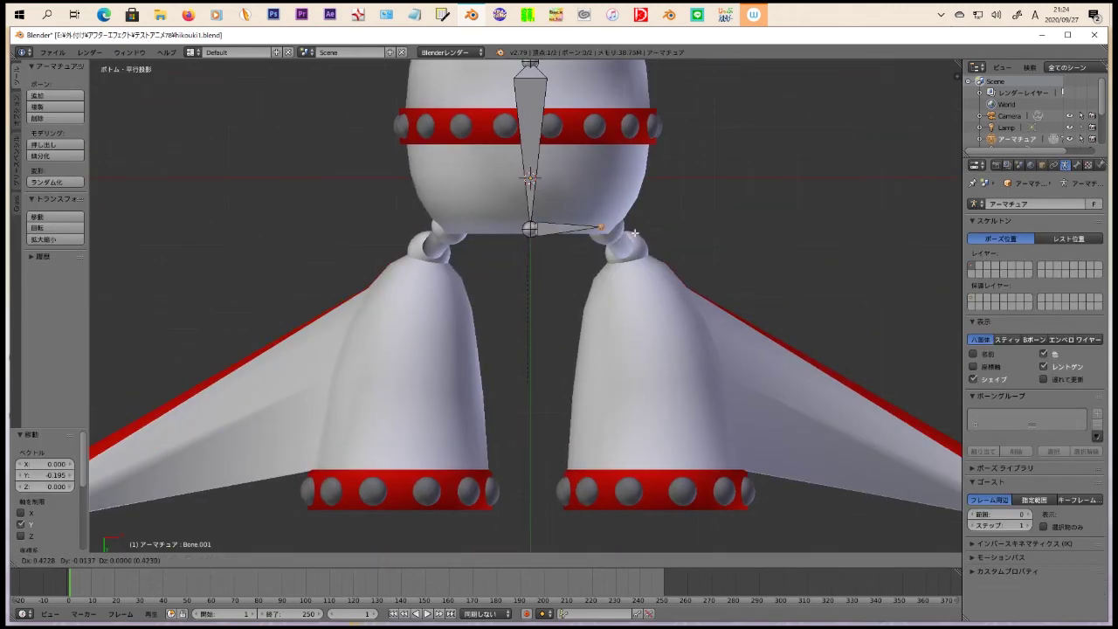
{"action": "left_click", "coordinate": [643, 302]}
{"action": "middle_click_drag", "start_coordinate": [644, 174], "coordinate": [599, 147]}
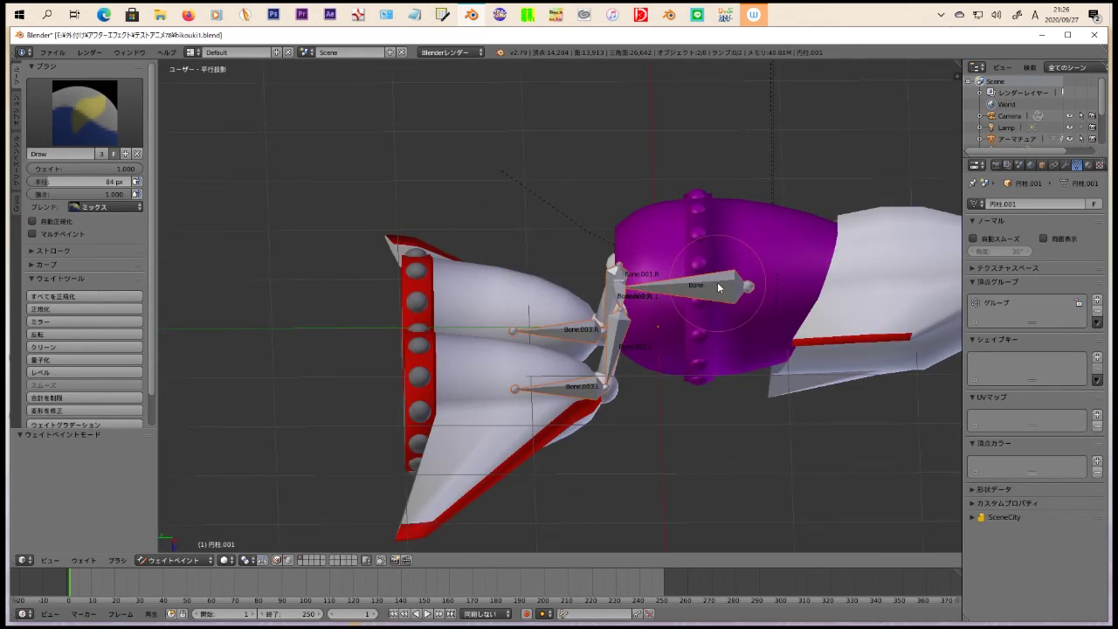
Step: Switch the 3D view header's mode dropdown back to Object Mode
{"action": "left_click", "coordinate": [184, 546]}
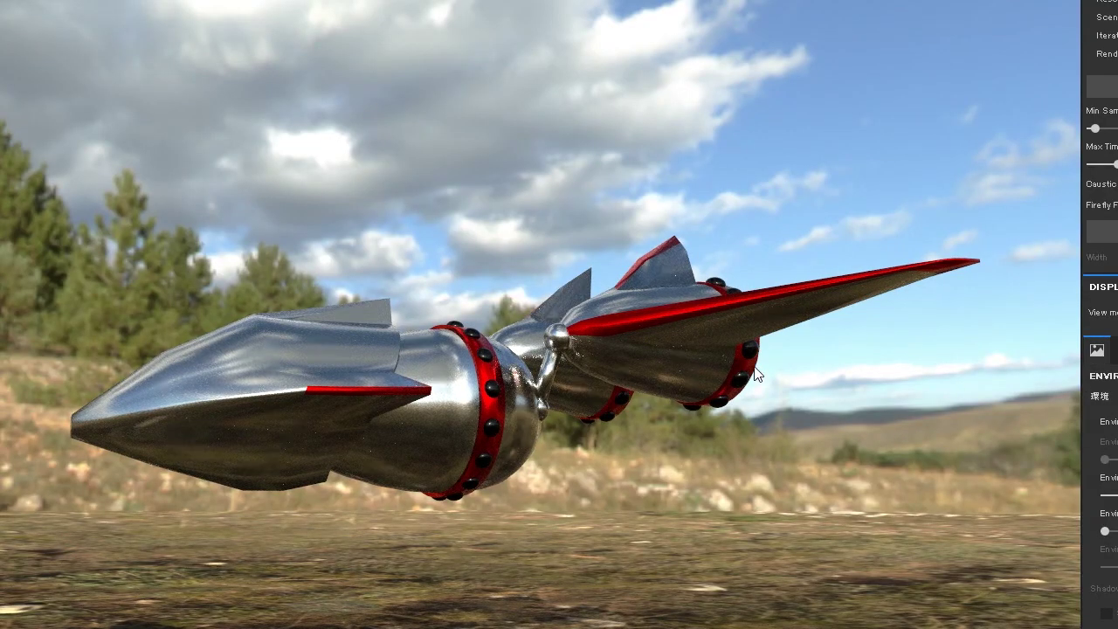
Step: Orbit the camera to see the metallic rocket plane from below and behind
{"action": "left_click_drag", "start_coordinate": [750, 375], "coordinate": [783, 298]}
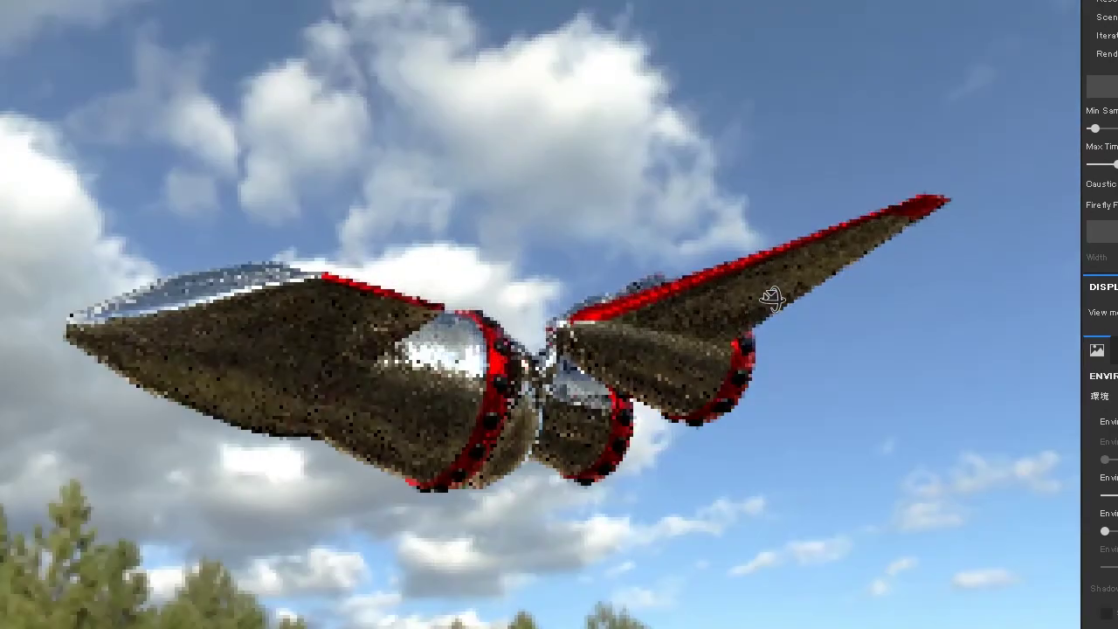
{"action": "left_click_drag", "start_coordinate": [733, 317], "coordinate": [868, 337]}
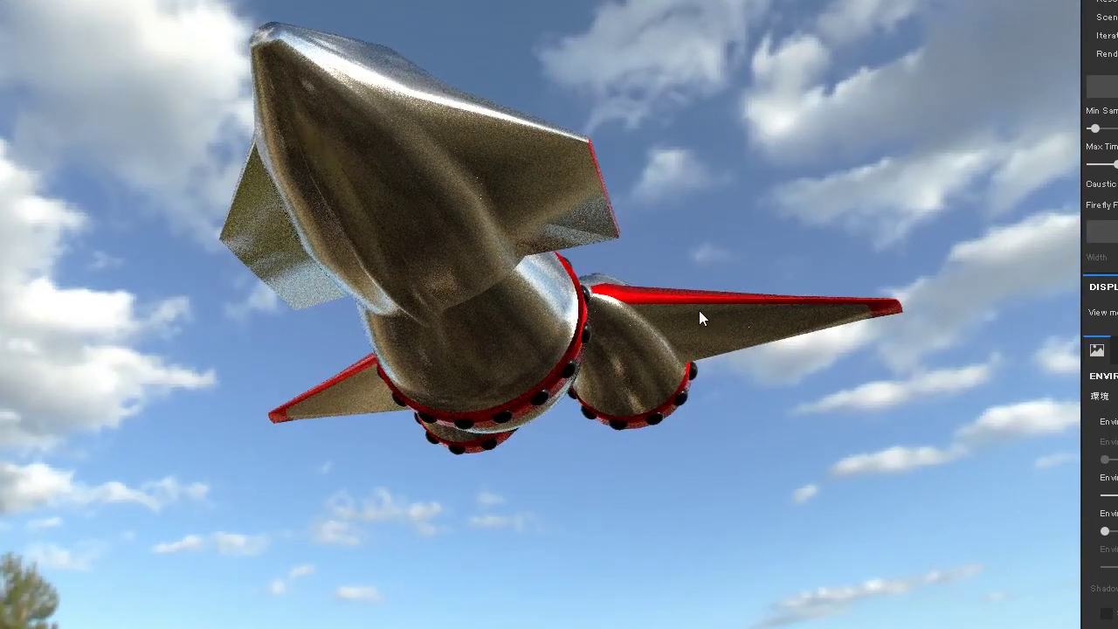